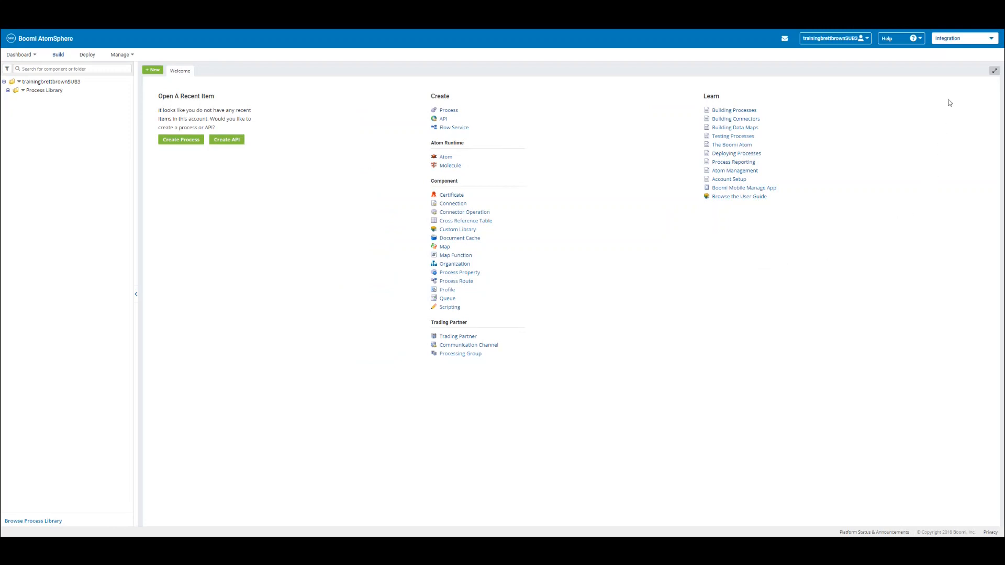
Switch from the Integration product to Boomi Flow to reach tenant selection.
click(967, 42)
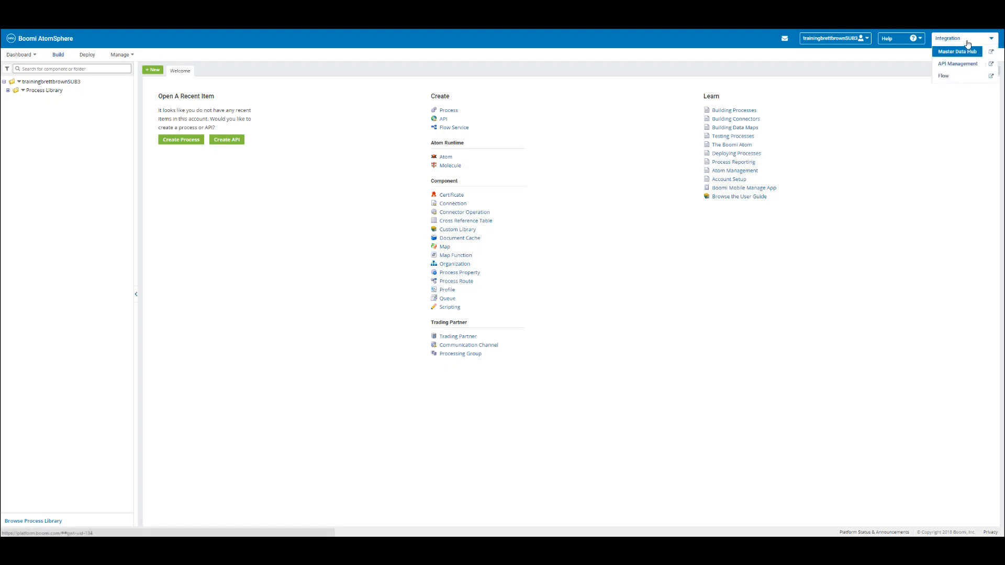
click(947, 76)
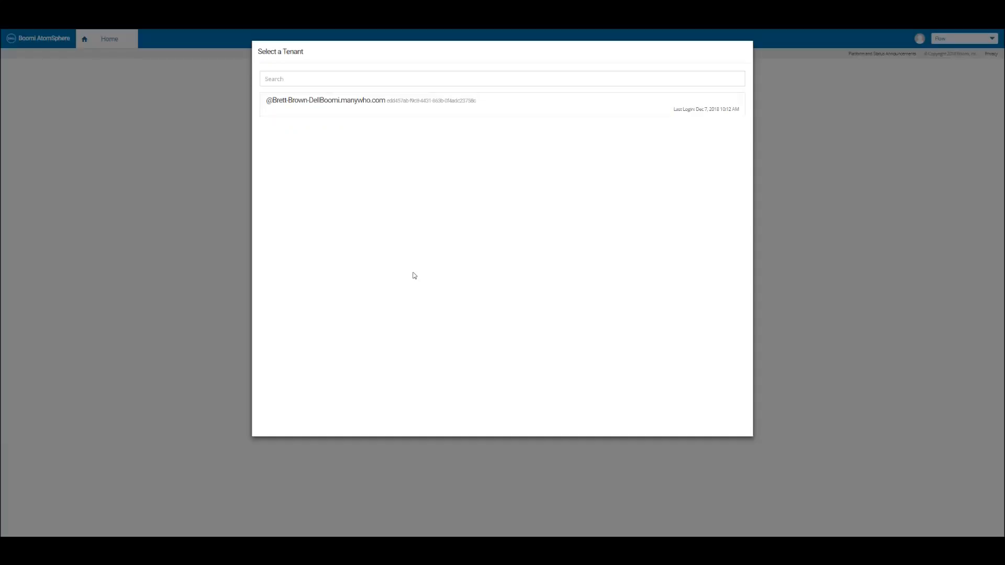
Sign into the main tenant, dismiss the Getting started tip, and view its Tenant settings.
click(308, 108)
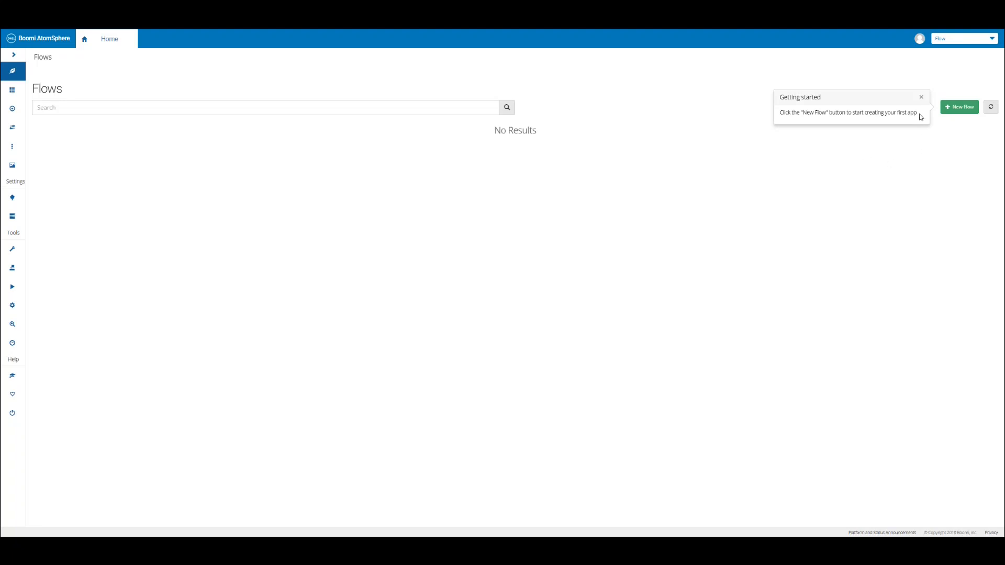
click(921, 98)
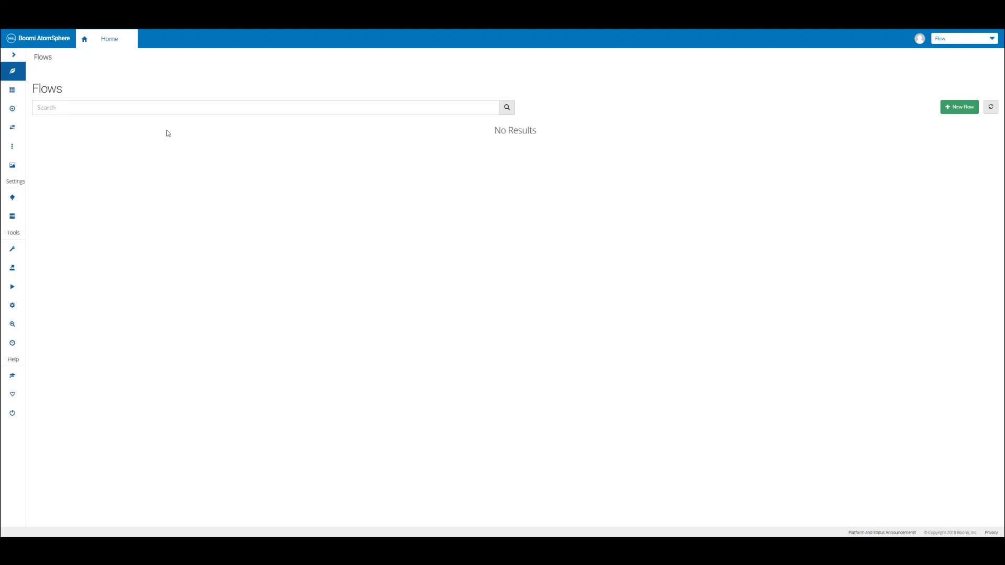
click(14, 57)
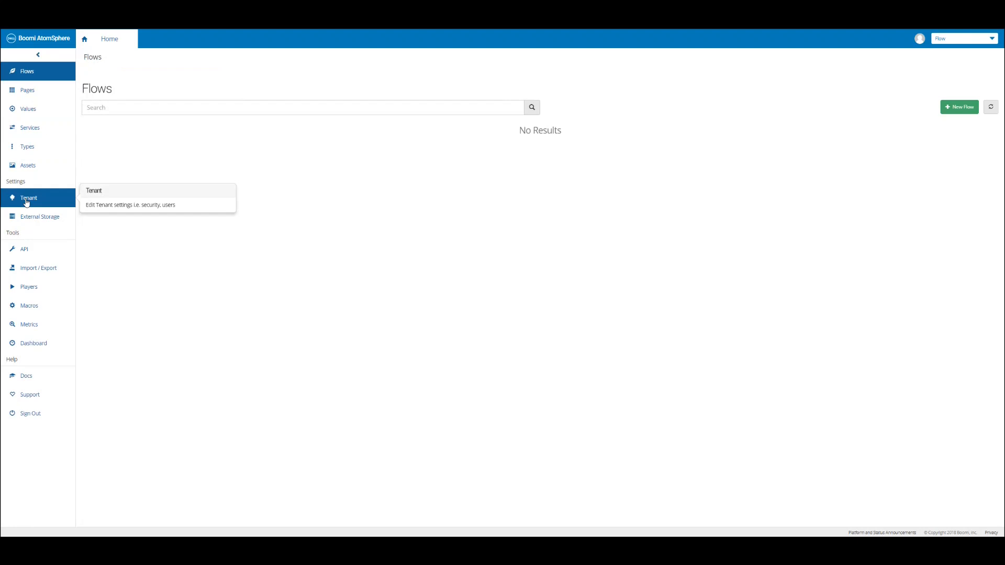
click(26, 201)
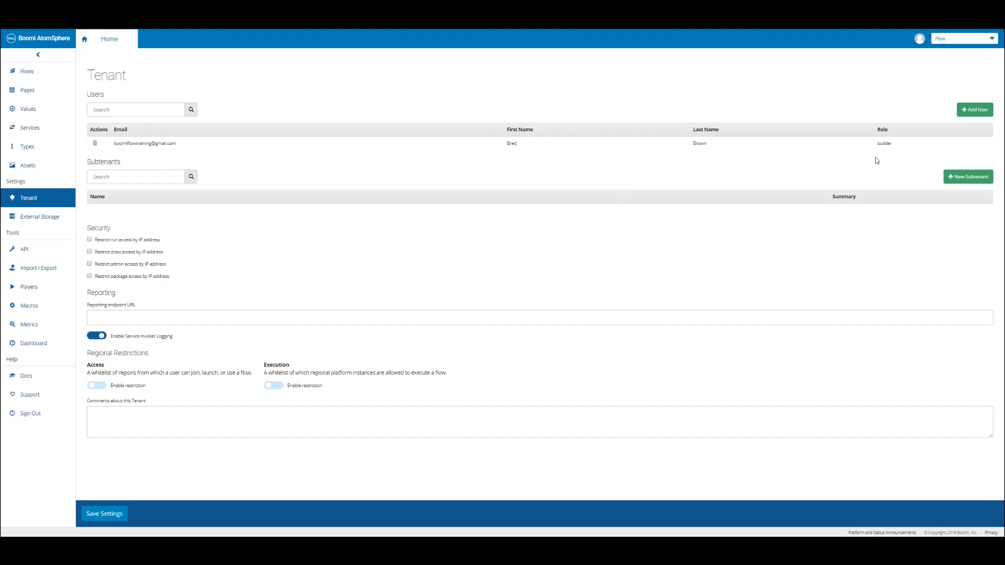
Add a new subtenant named 'BoomiFlowEssentials' by pasting the name and creating it.
click(966, 180)
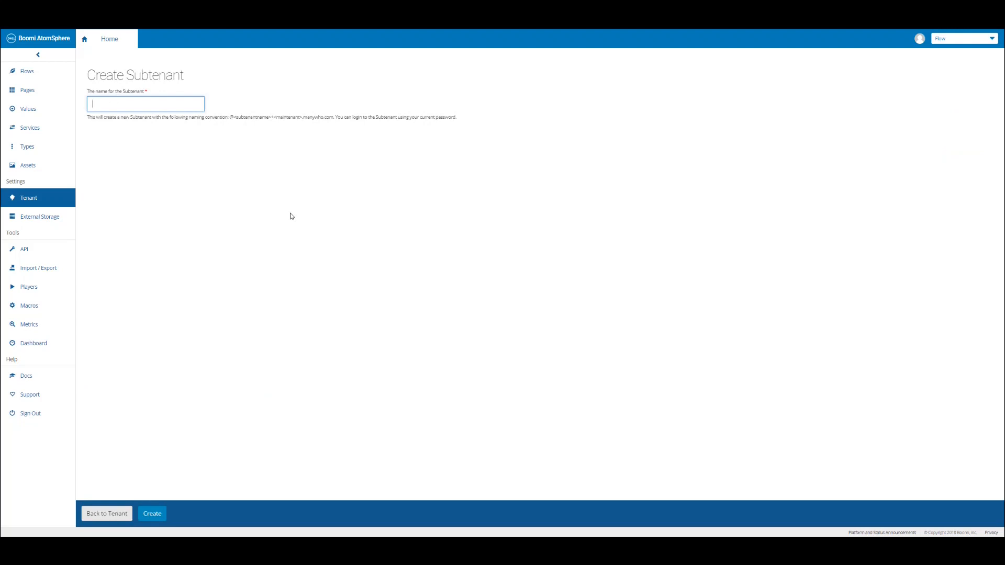
text(BoomiFlowEssentials)
click(152, 513)
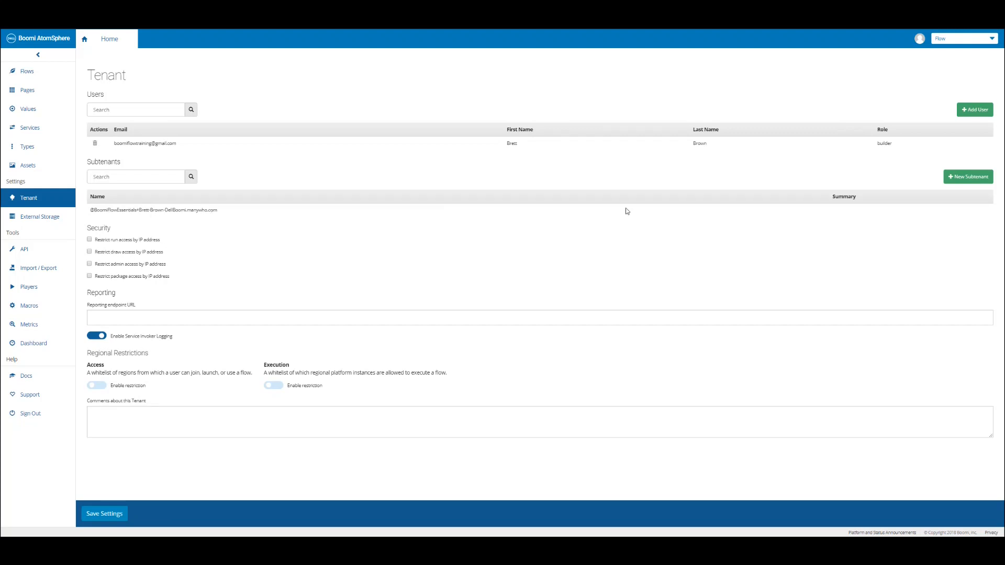
Change tenant to BoomiFlowEssentials from the avatar menu and dismiss the Getting started tip.
click(919, 40)
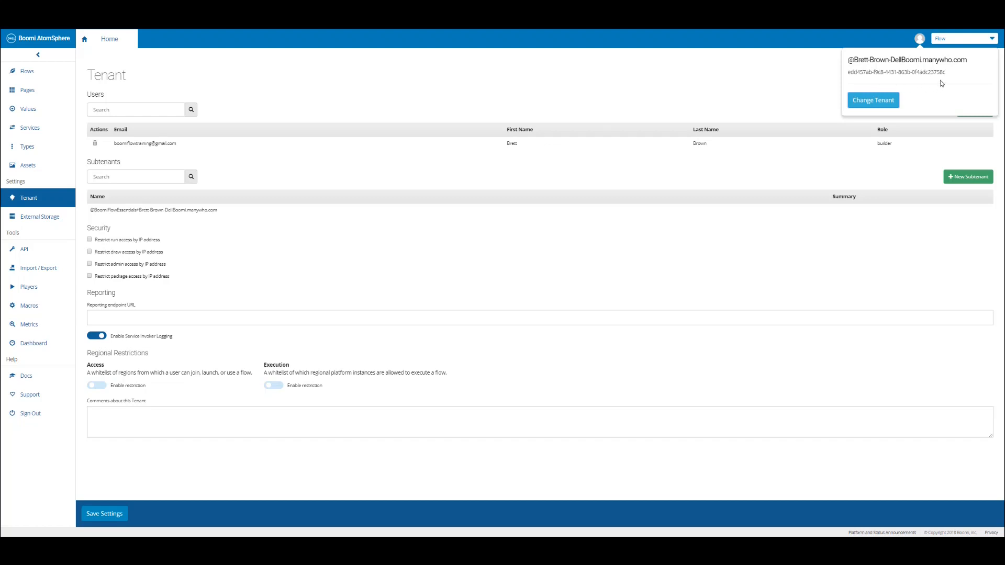
click(875, 103)
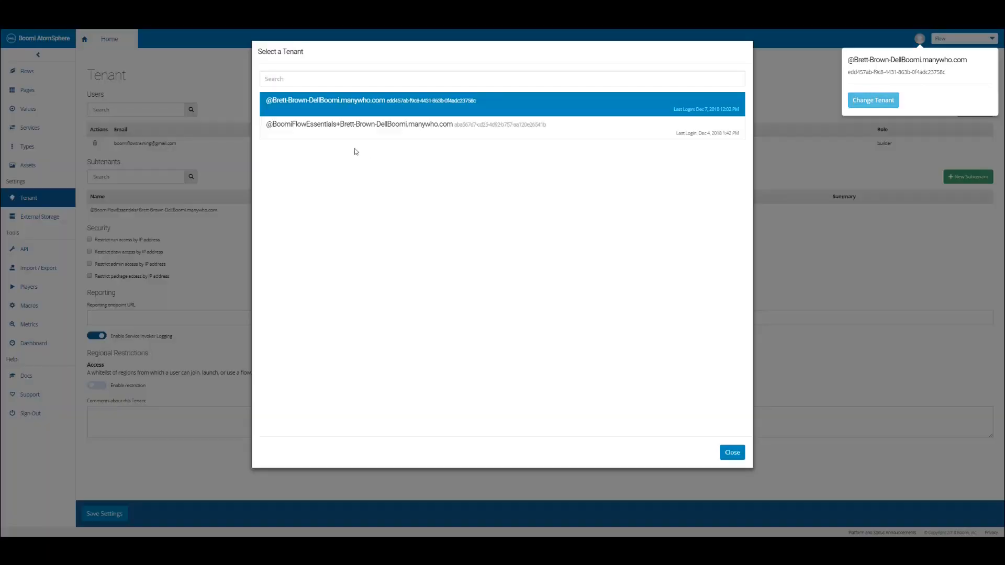
click(303, 135)
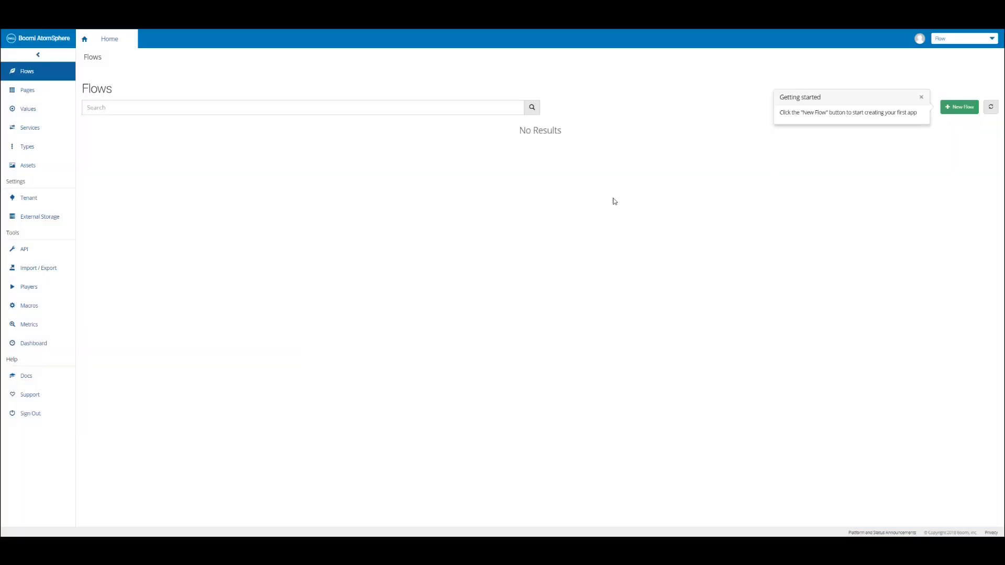
click(921, 99)
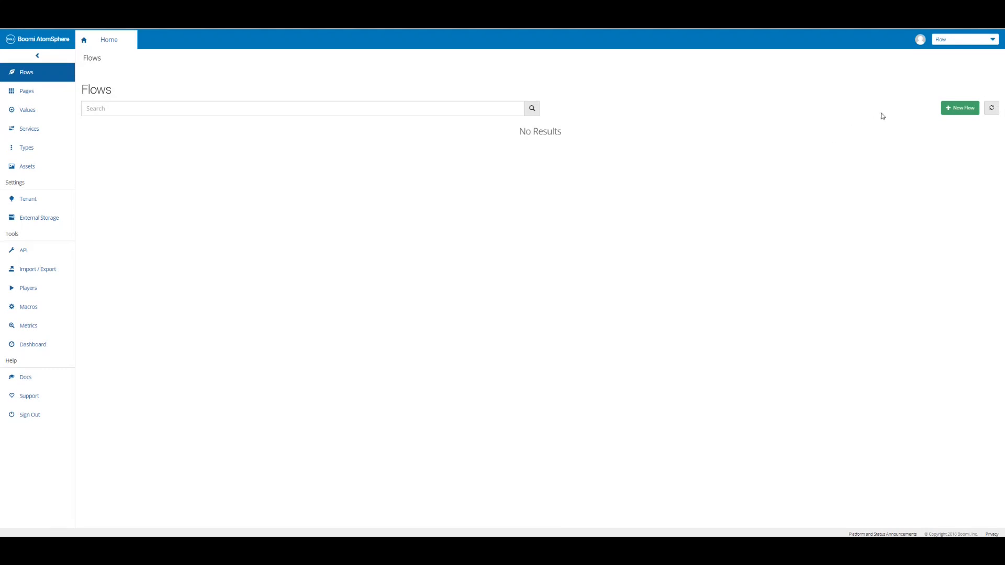
click(920, 42)
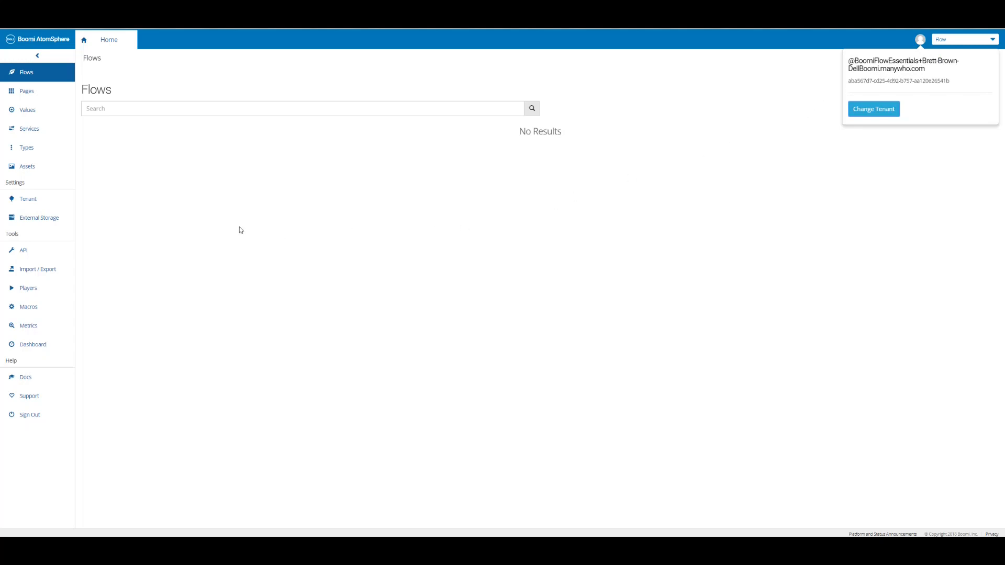
click(39, 198)
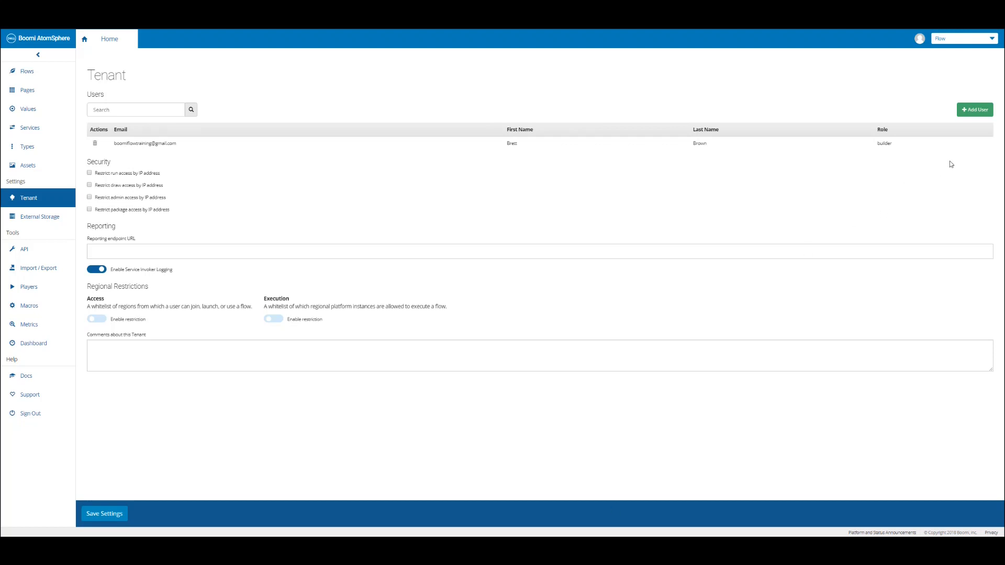
click(974, 114)
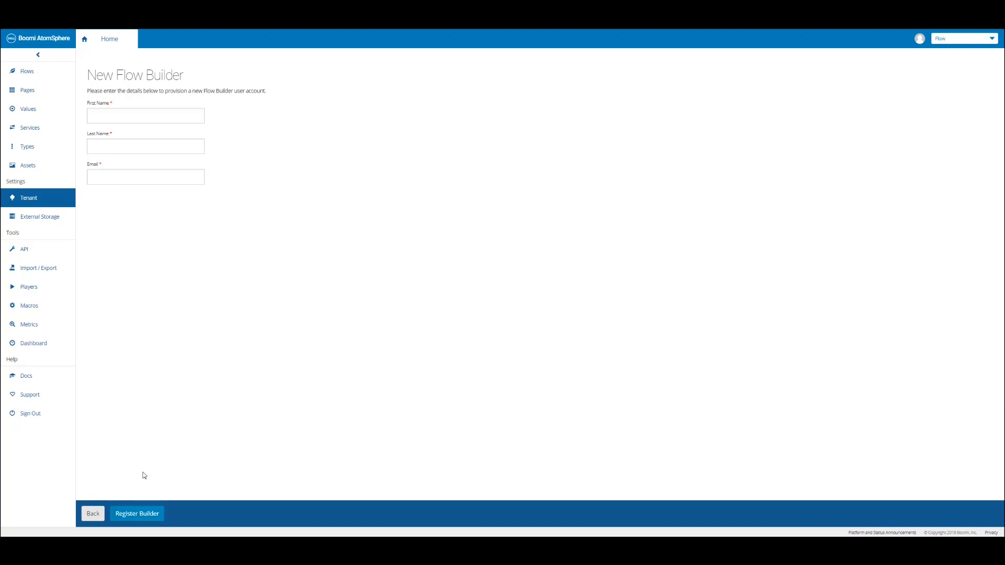
click(93, 514)
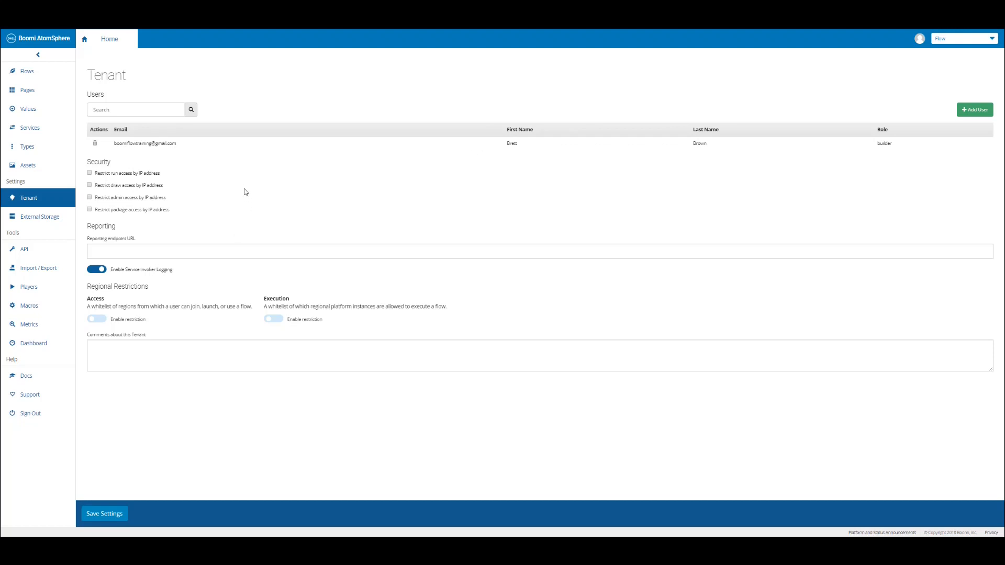
click(39, 74)
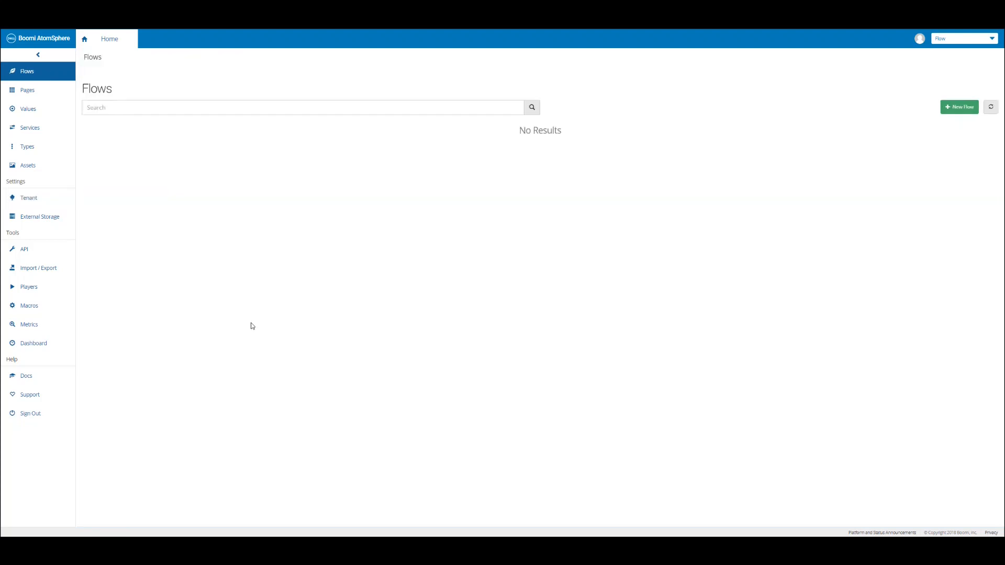
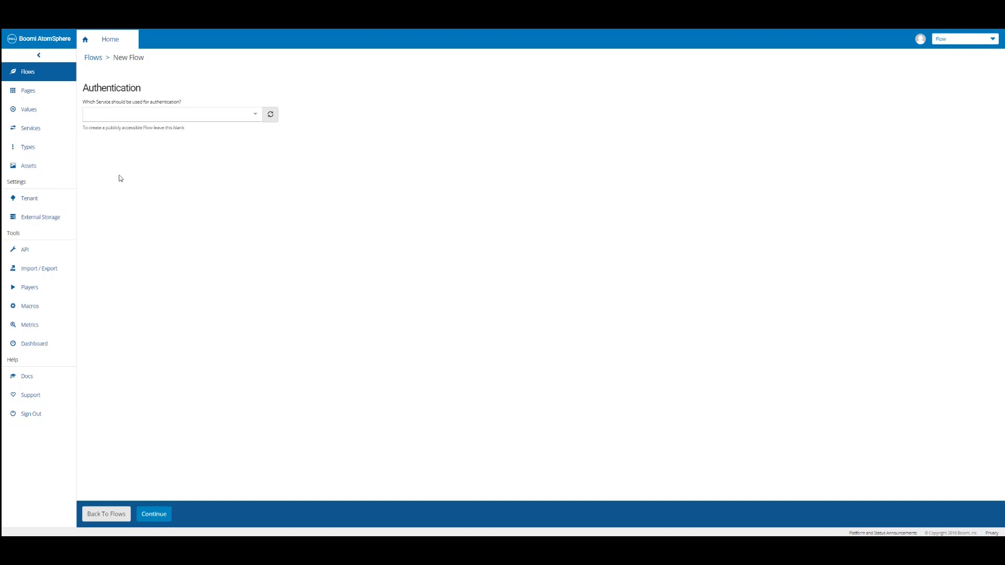
Continue without an authentication service and name the flow 'Boomi Flow - Employee App'.
click(154, 515)
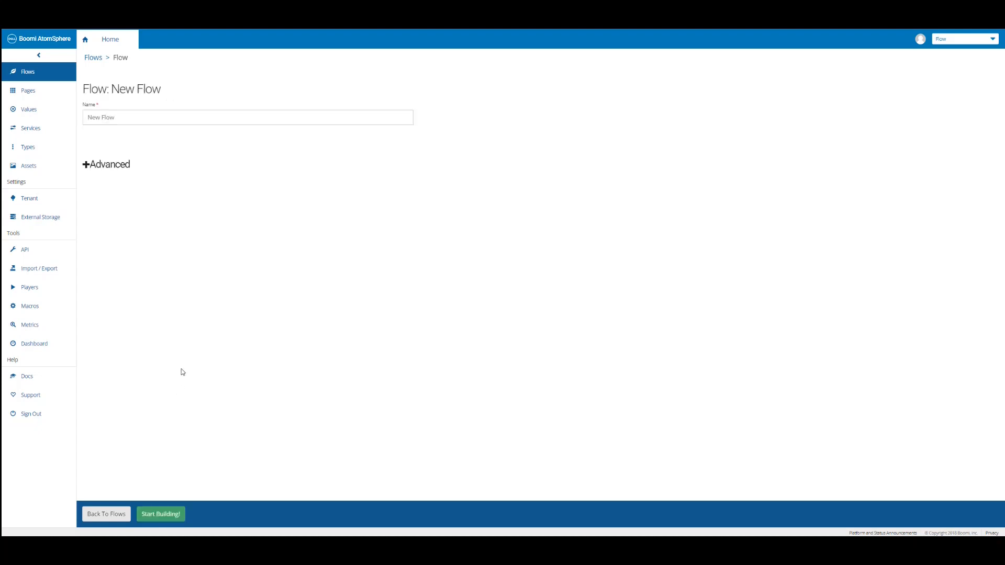
click(124, 118)
text(Boomi Flow - Employee App)
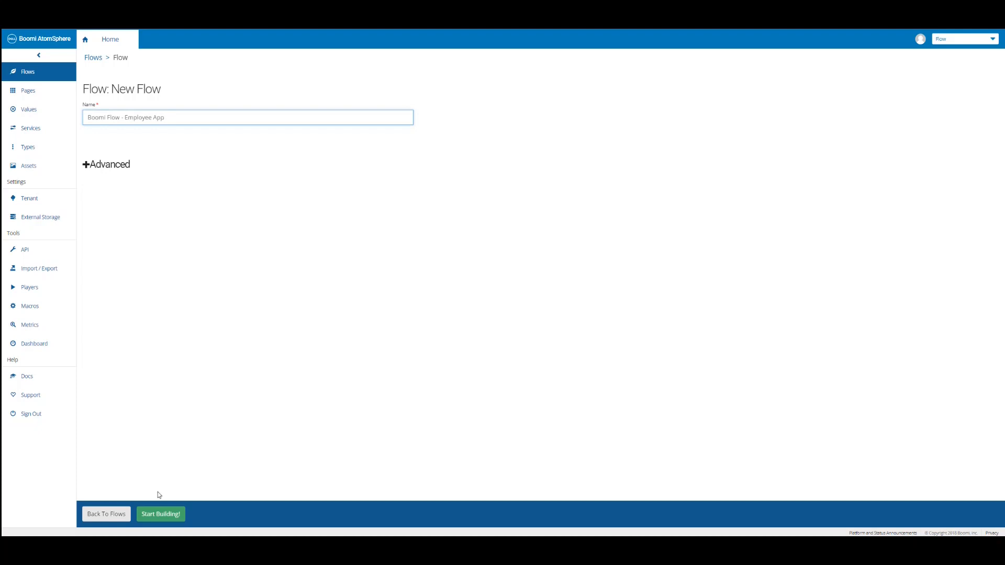
Start building the flow and place a Step element on the canvas beside Start.
click(160, 513)
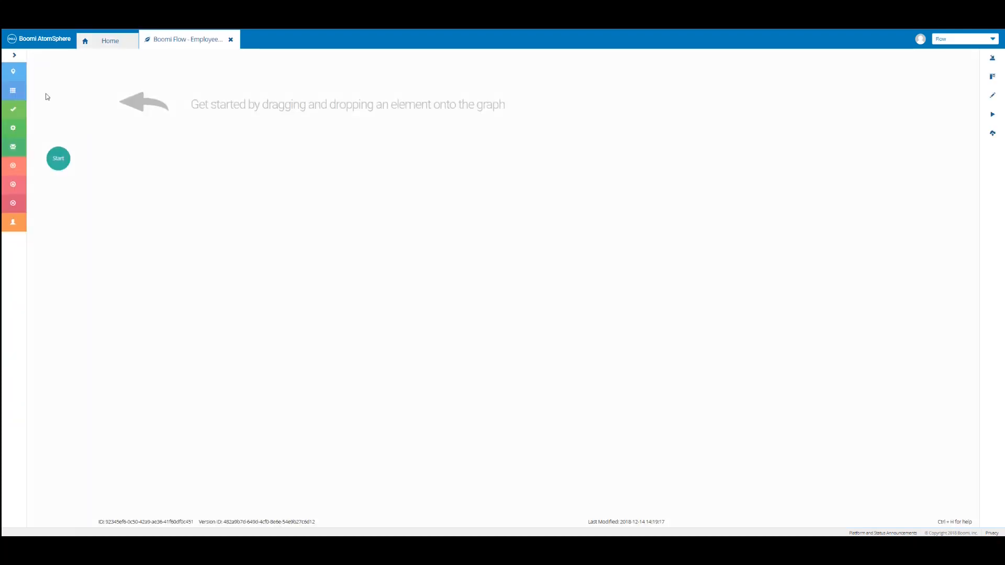
click(19, 59)
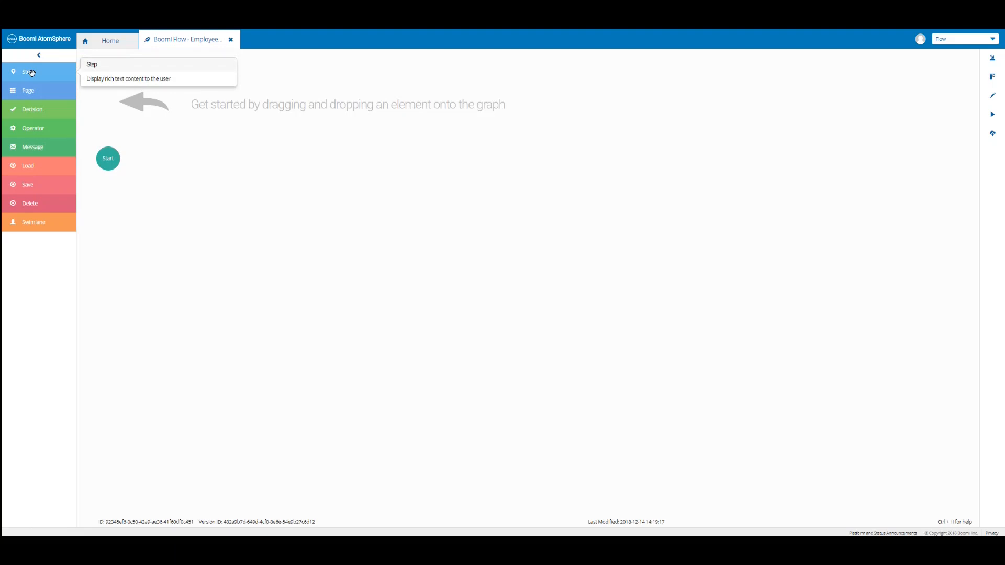
drag(31, 73, 180, 158)
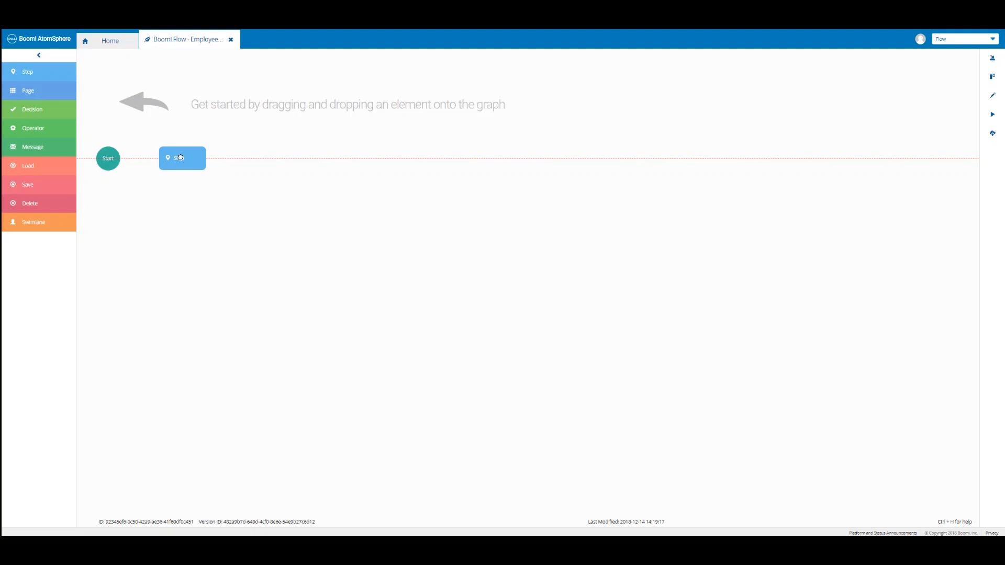
drag(181, 157, 180, 158)
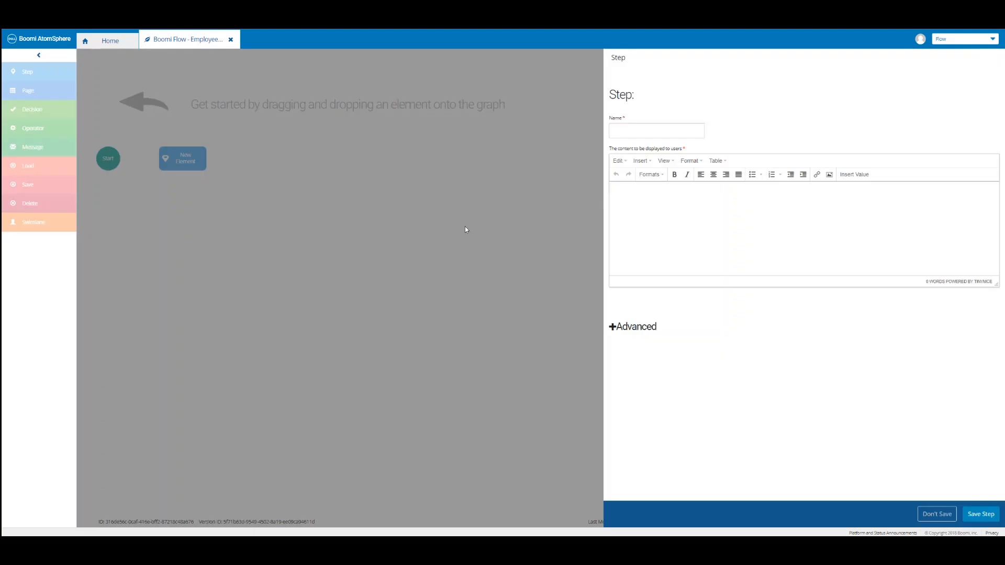
Name the step 'Welcome to Dell Boomi' and begin inserting an image into its content.
click(625, 127)
text(Welcome to Dell Boomi)
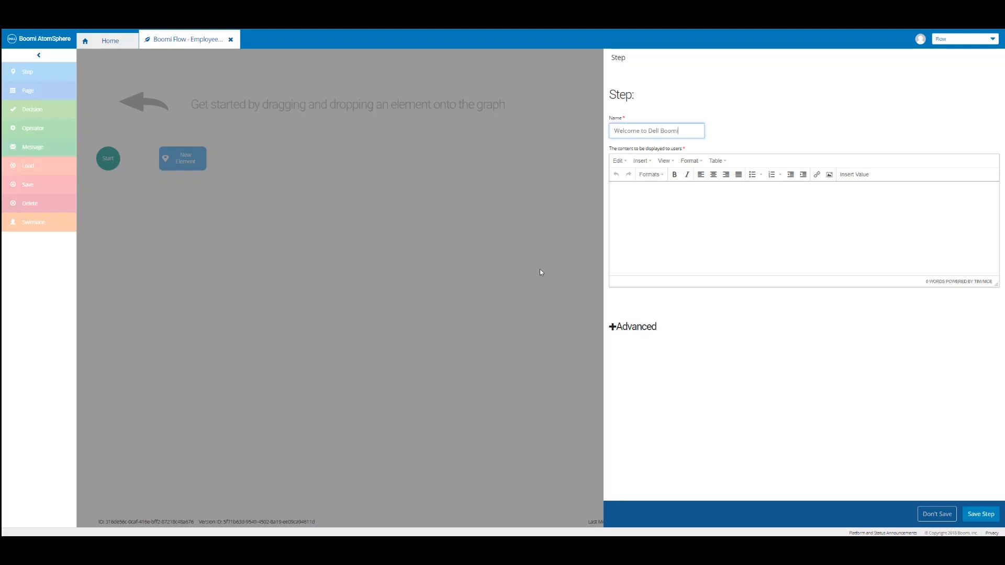
click(829, 175)
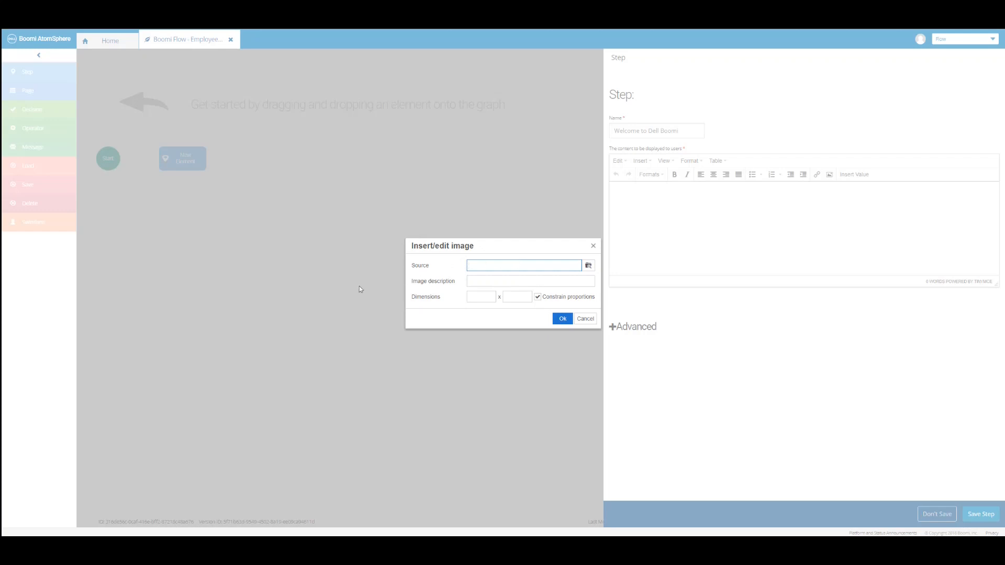
key(super+e)
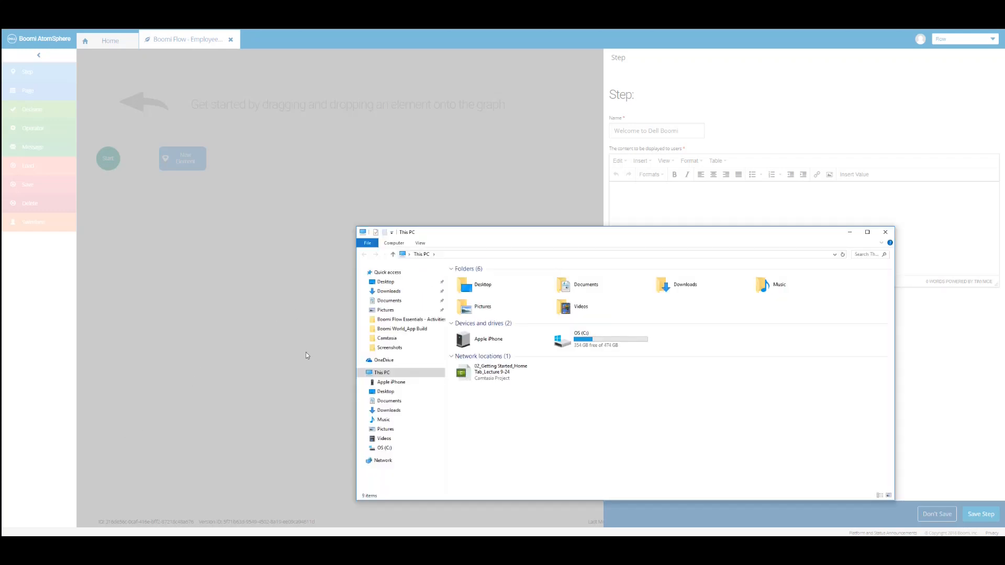
Create a new 'Boomi Flow Images' folder on the Desktop and open it.
click(386, 283)
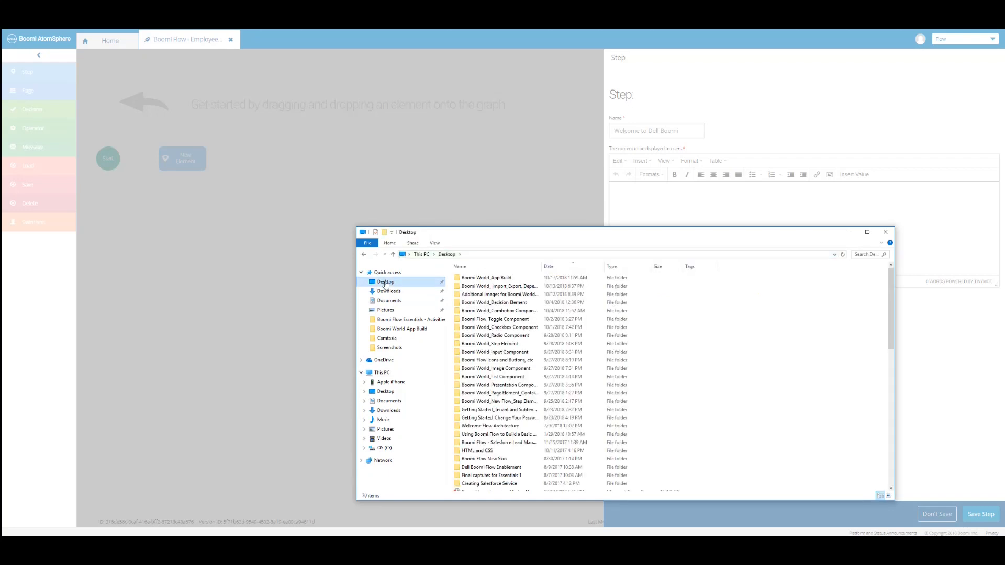
right_click(385, 285)
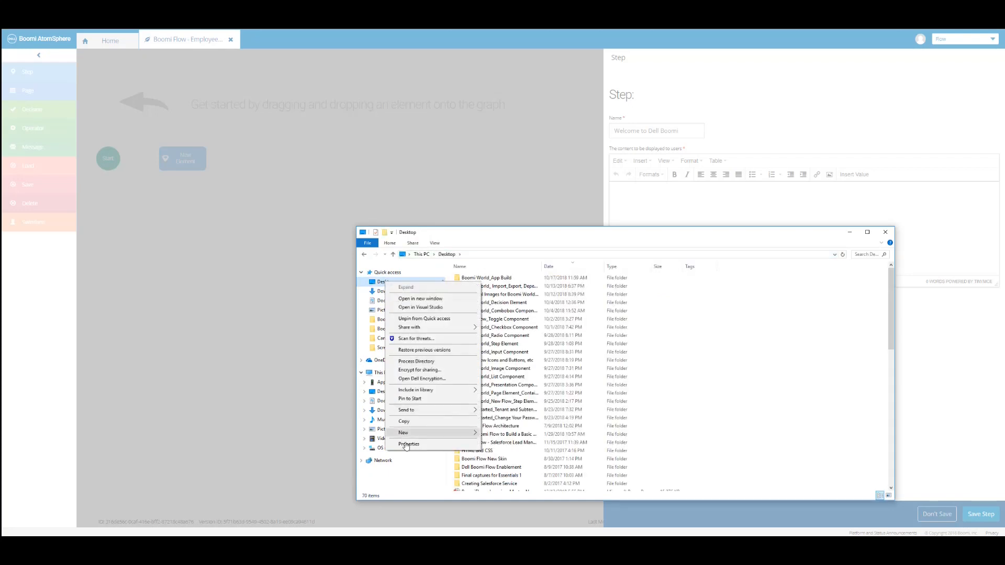
mouse_move(444, 438)
click(498, 434)
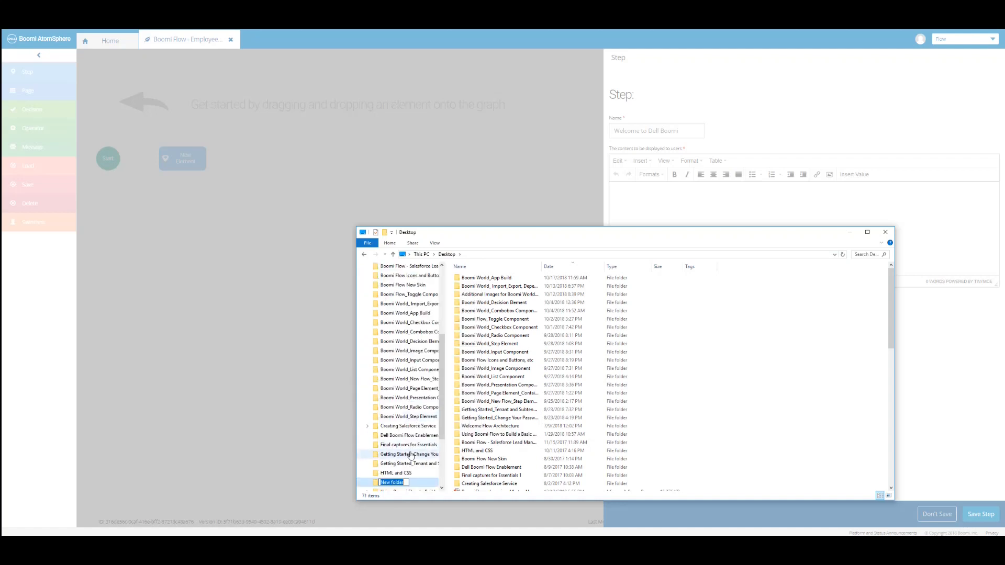
key(Return)
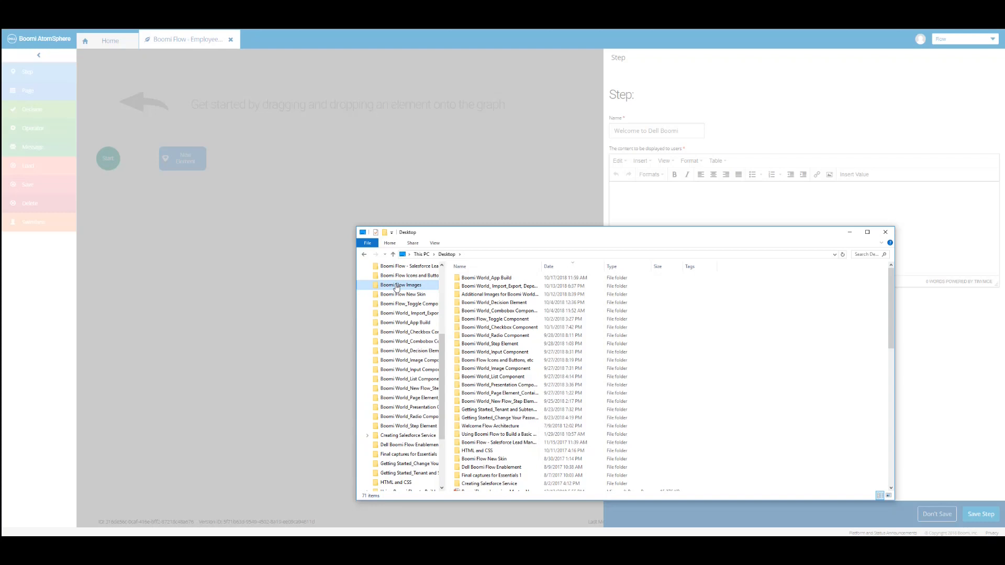
click(396, 287)
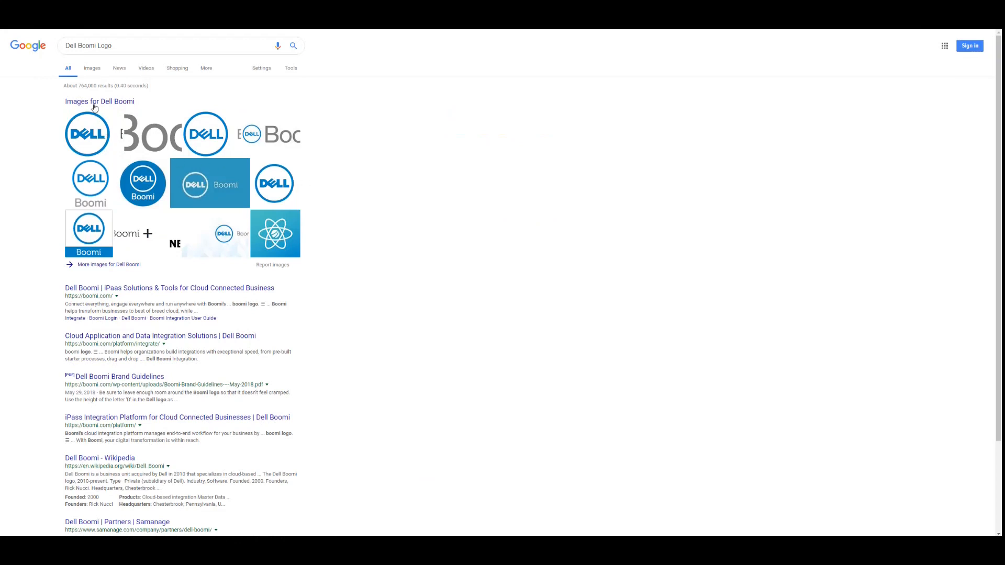
Save the G2 Crowd Dell Boomi logo from Google Images as 'dell boomi logo' in Boomi Flow Images.
click(92, 69)
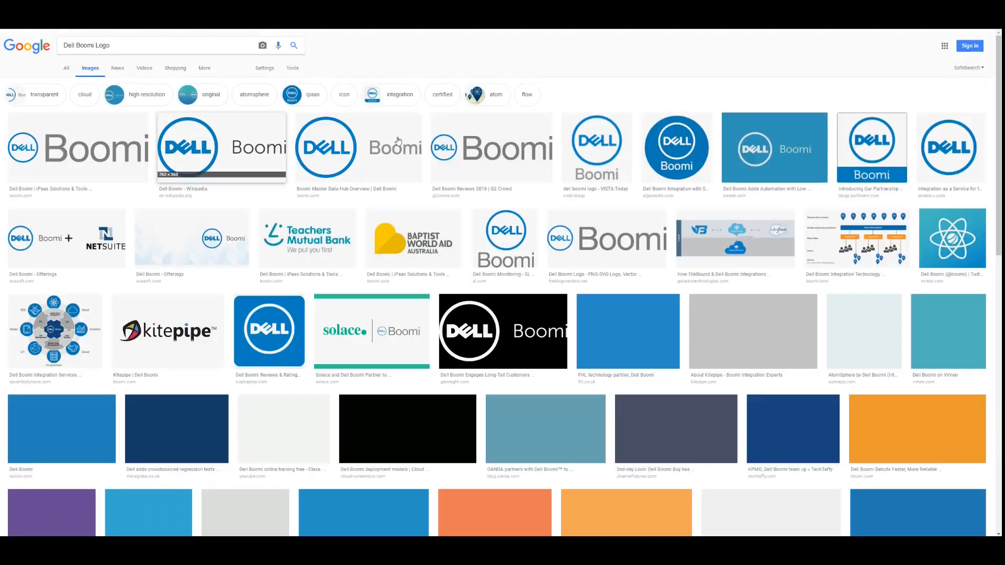
click(484, 163)
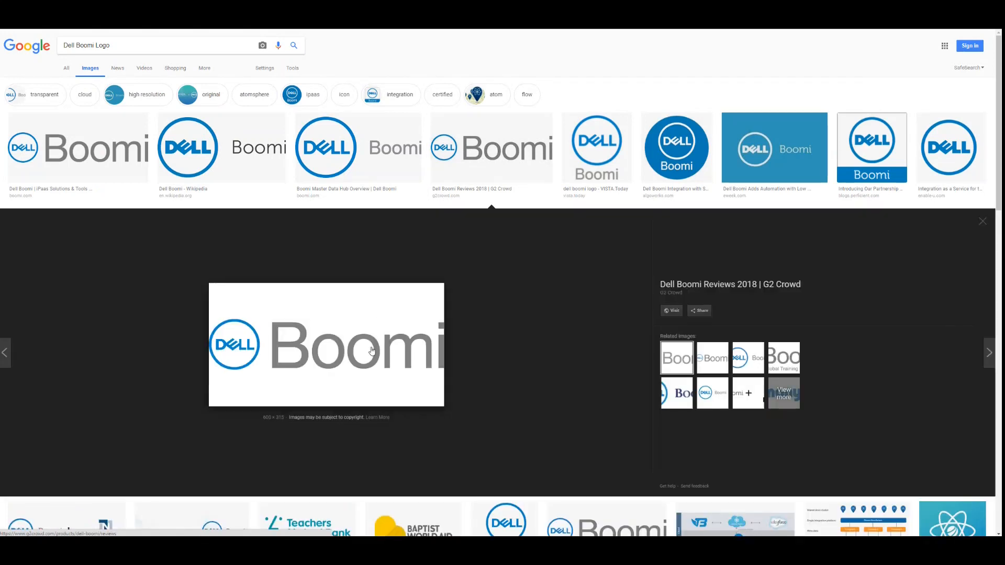
right_click(372, 350)
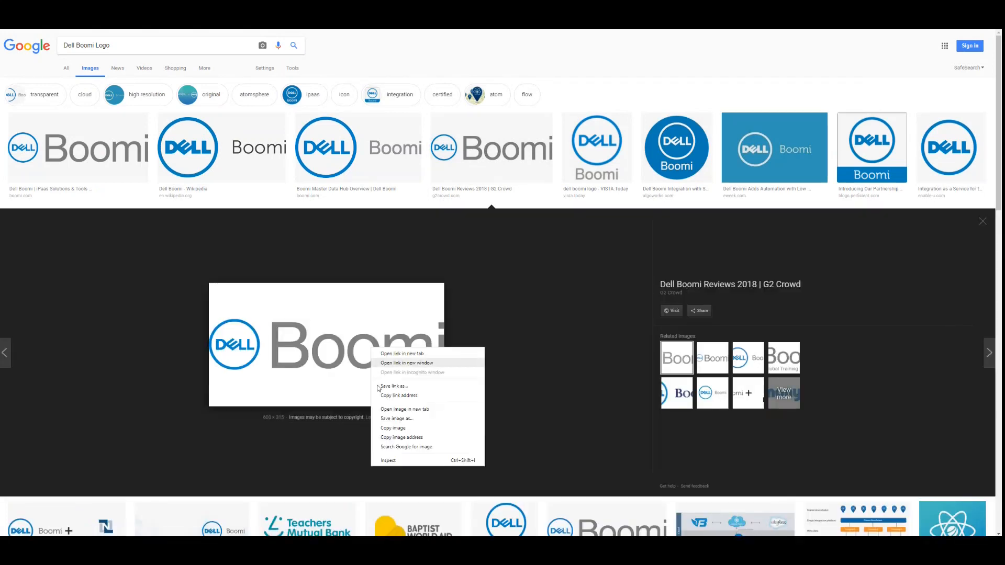
click(402, 418)
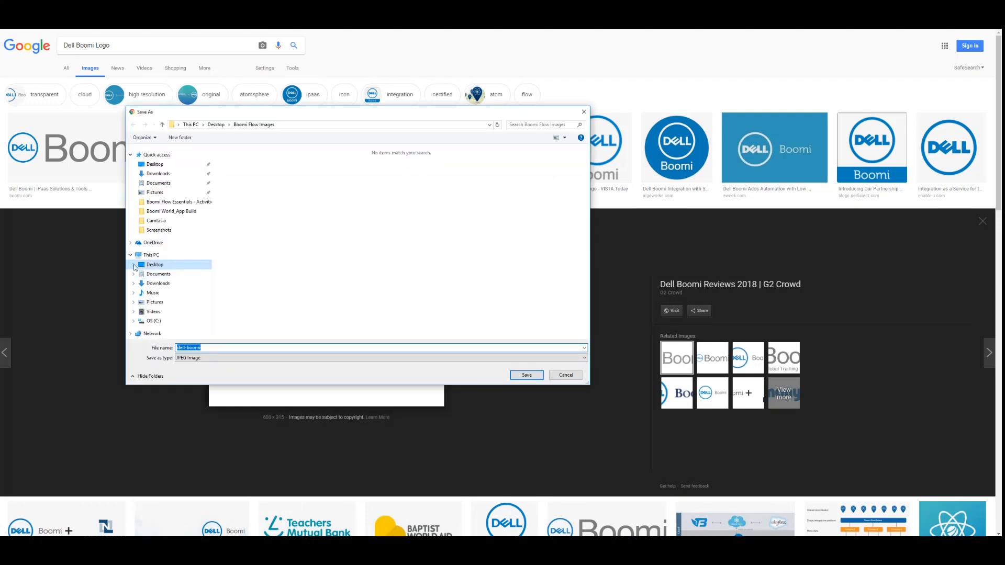
click(134, 267)
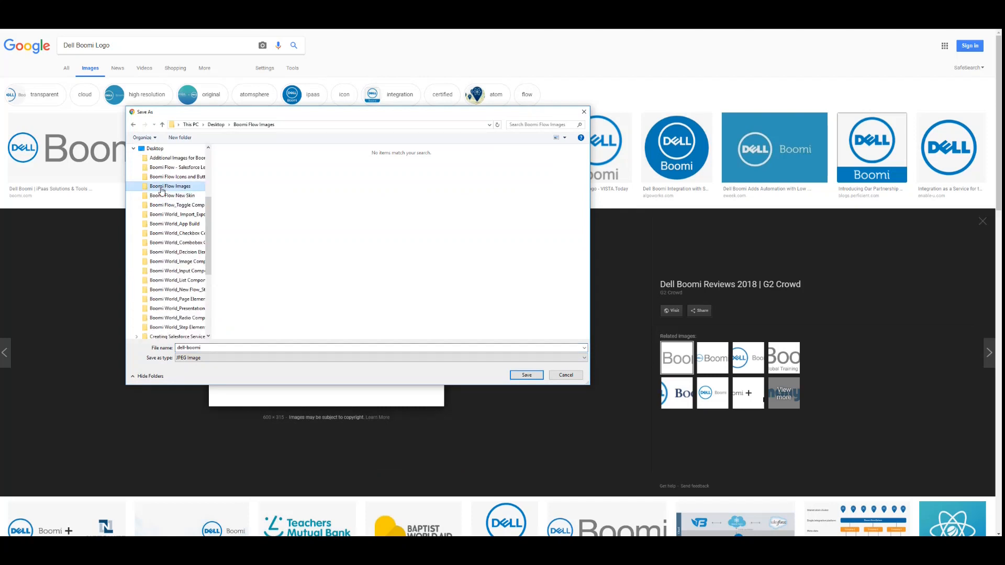
click(209, 348)
click(522, 379)
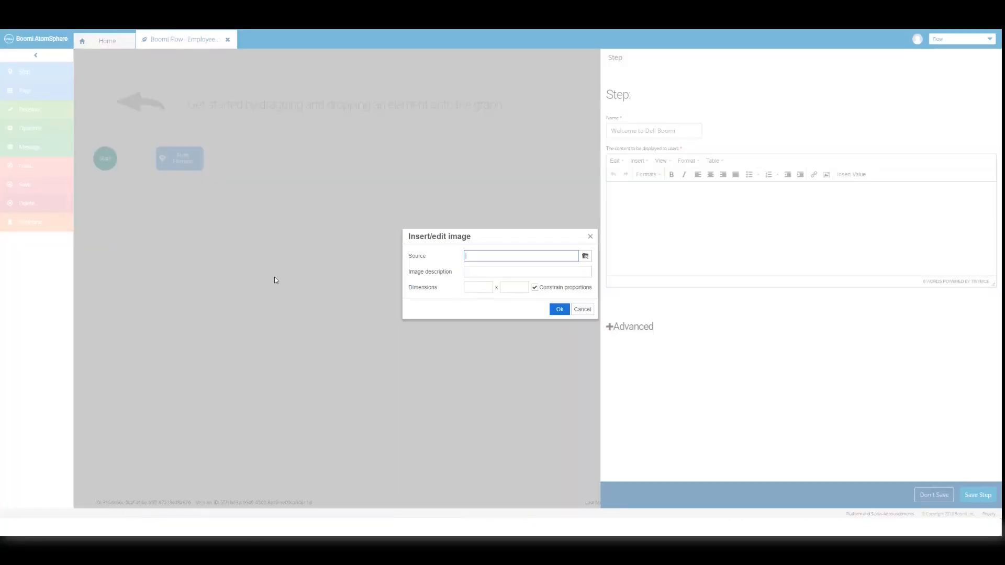
Upload 'dell boomi logo.jpg' through the Asset Manager and select it.
click(585, 257)
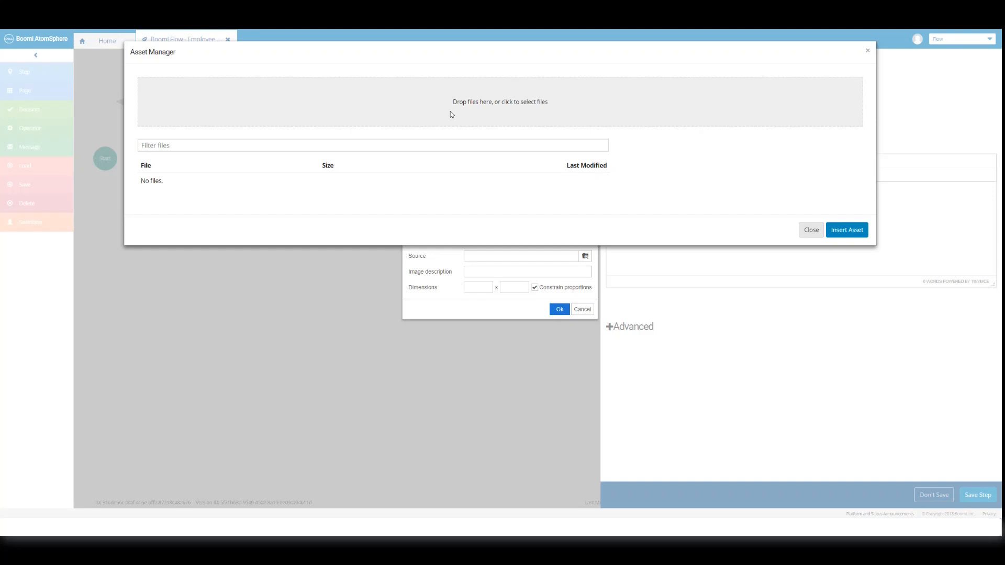
click(450, 111)
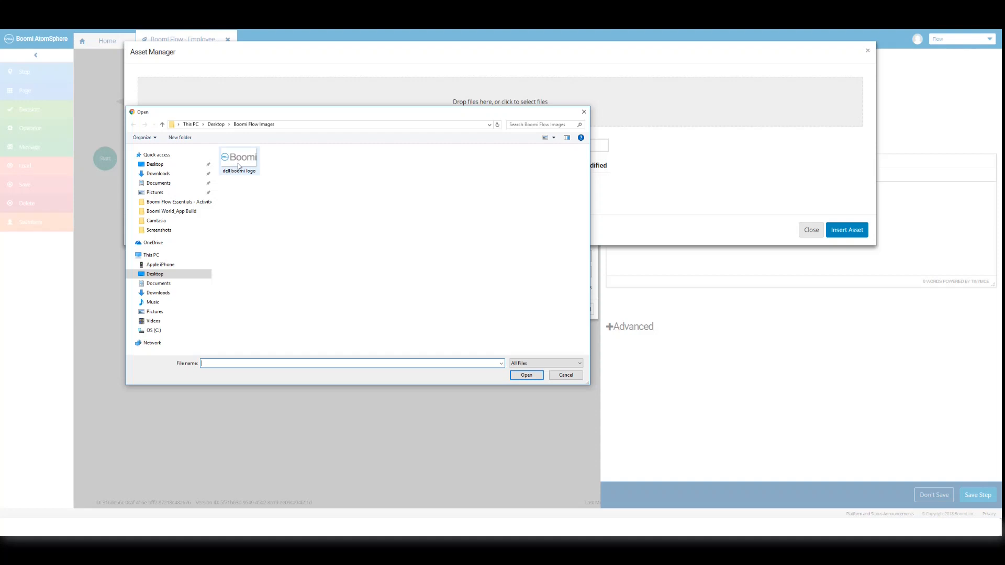
click(238, 166)
click(518, 375)
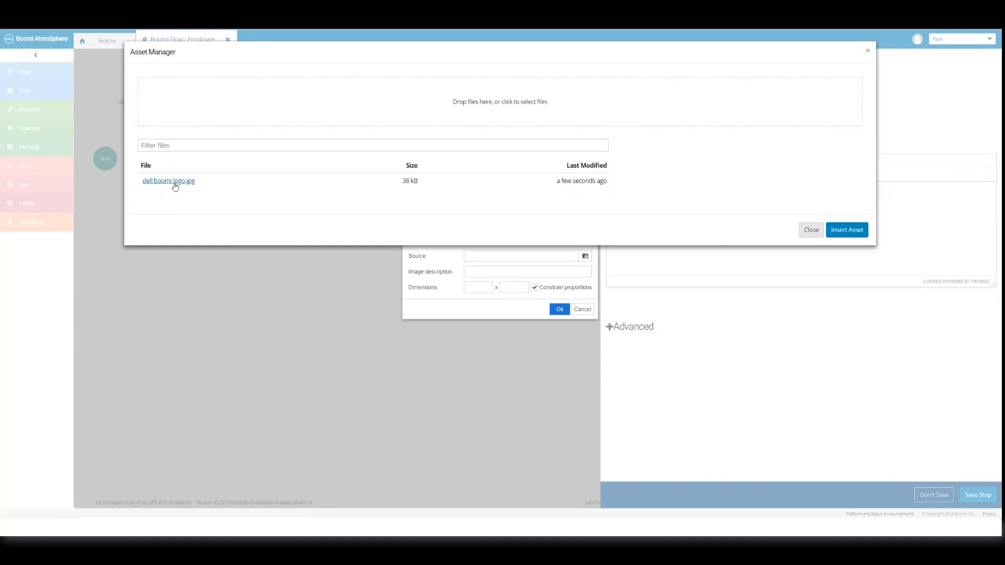
click(175, 183)
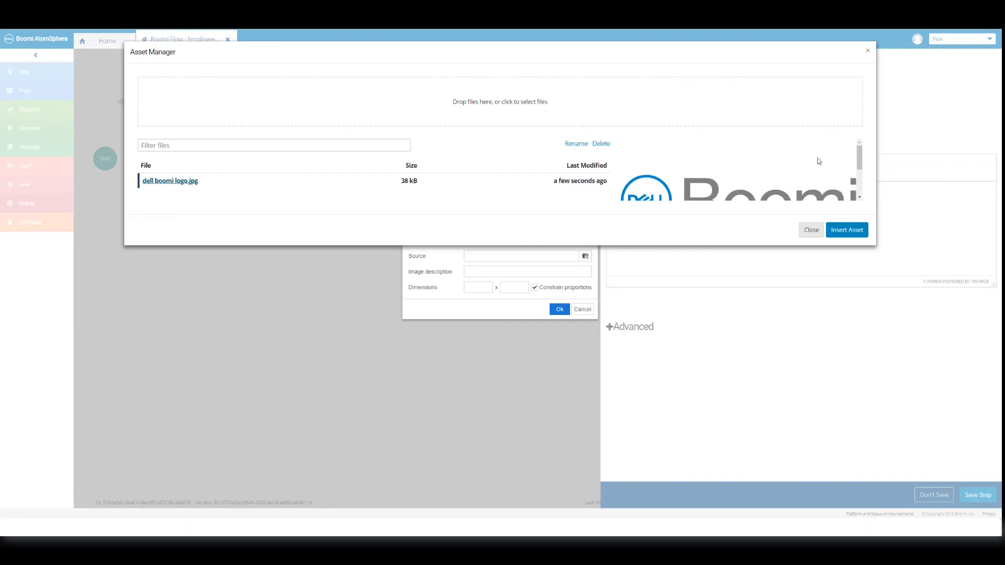
scroll(818, 160, down, 2)
scroll(818, 160, down, 2)
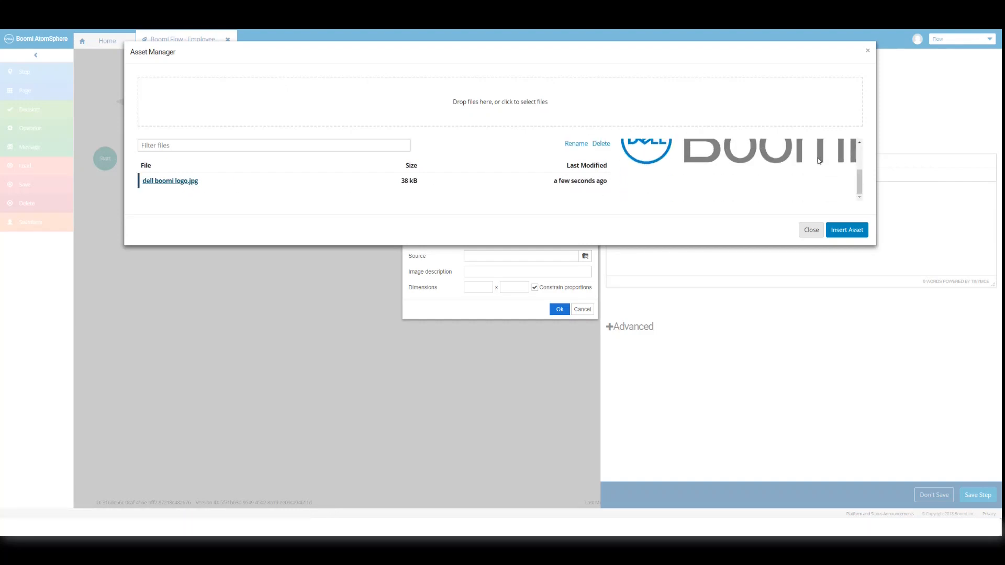
scroll(818, 161, up, 3)
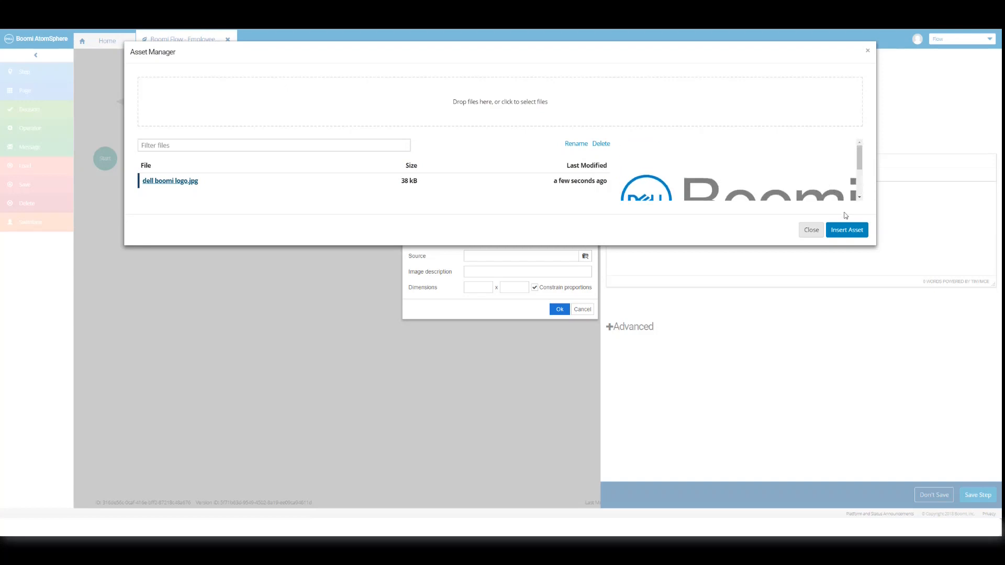
Insert the logo asset at 150 x 79 into the step content and add a new line below it.
click(846, 230)
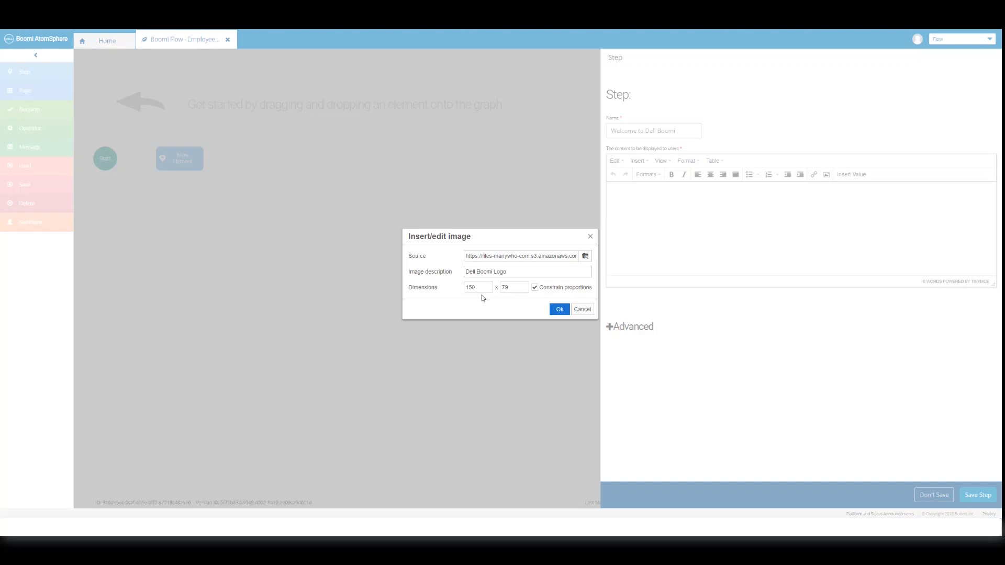
click(559, 310)
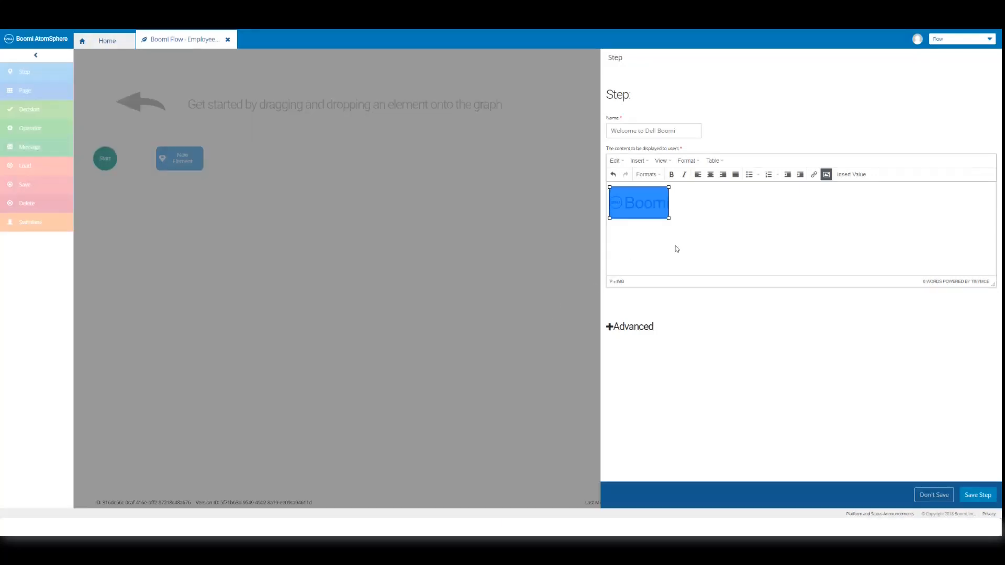
click(682, 213)
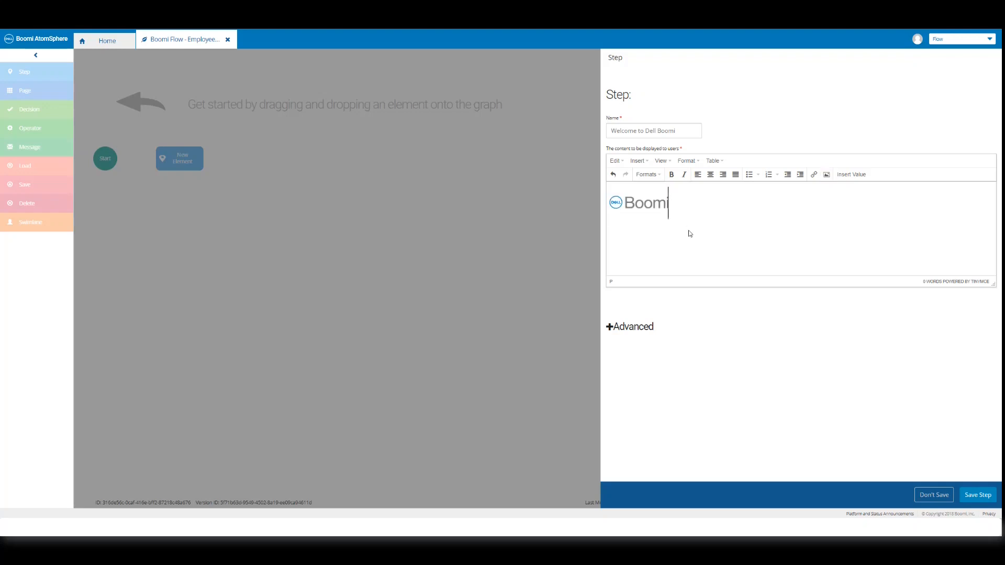
key(Return)
Add the line 'Welcome to the Boomi Flow Team!' under the logo and format it as Heading 2.
text(Welcome to the Boomi Flow Team!)
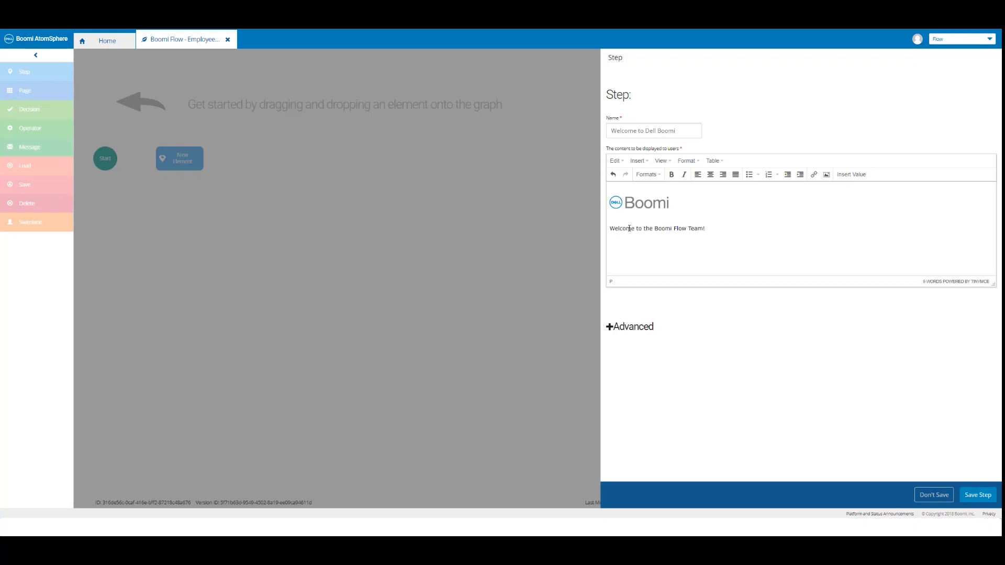
triple_click(629, 229)
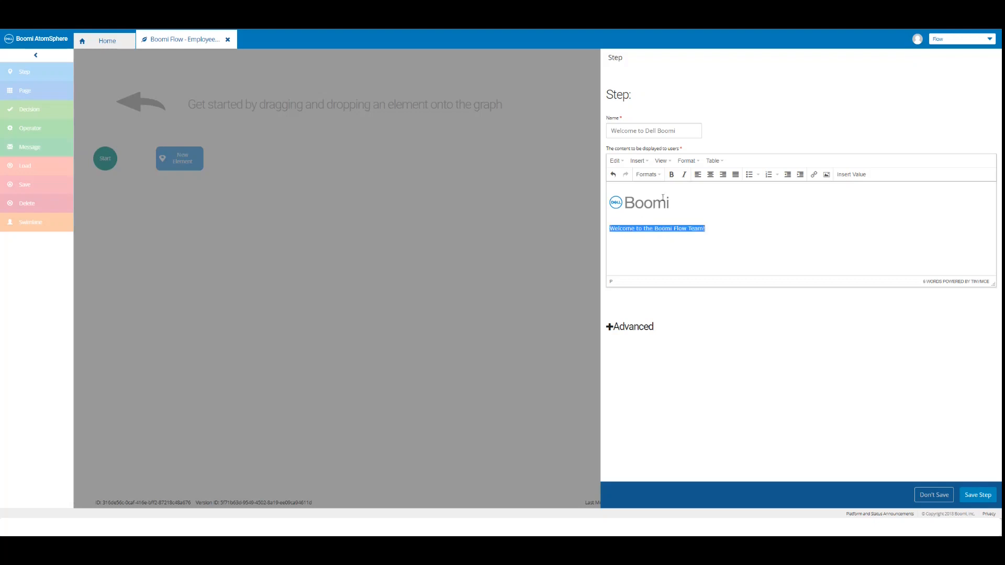
click(686, 161)
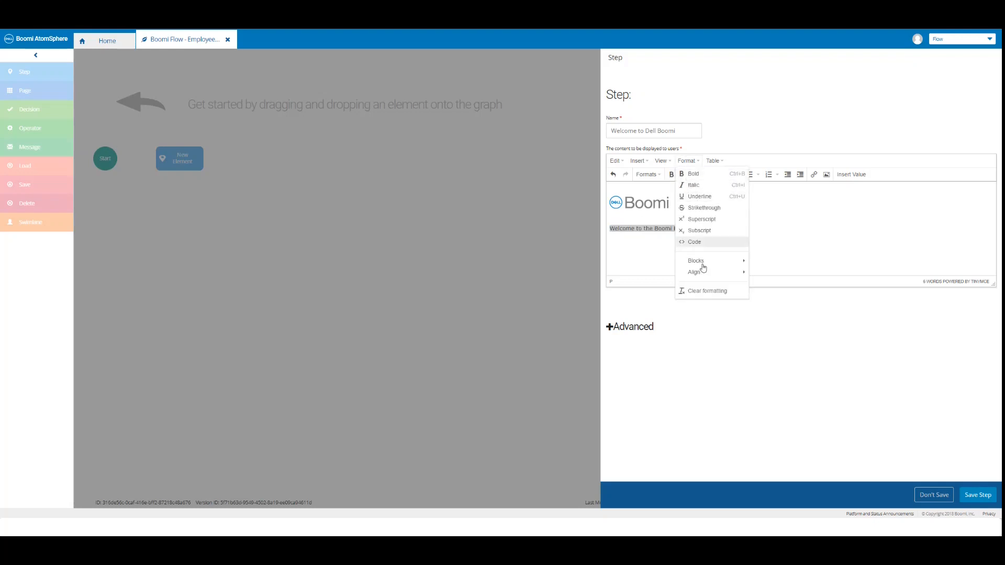
mouse_move(701, 264)
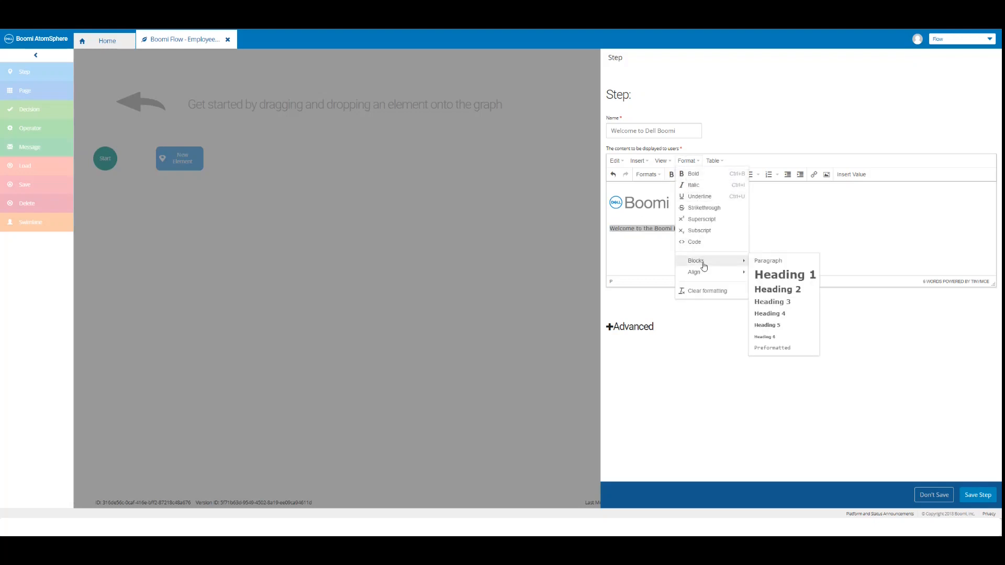
click(775, 290)
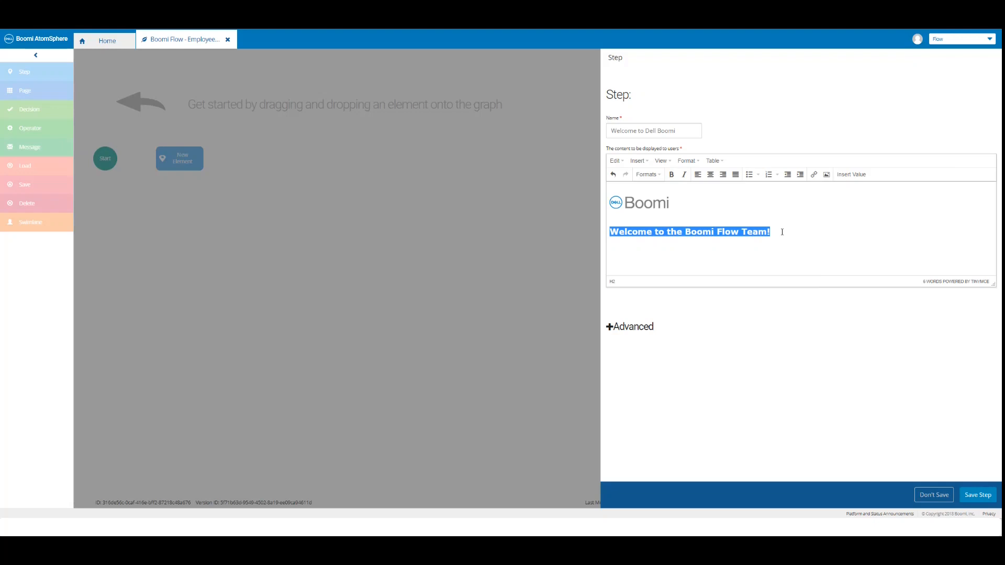
click(782, 232)
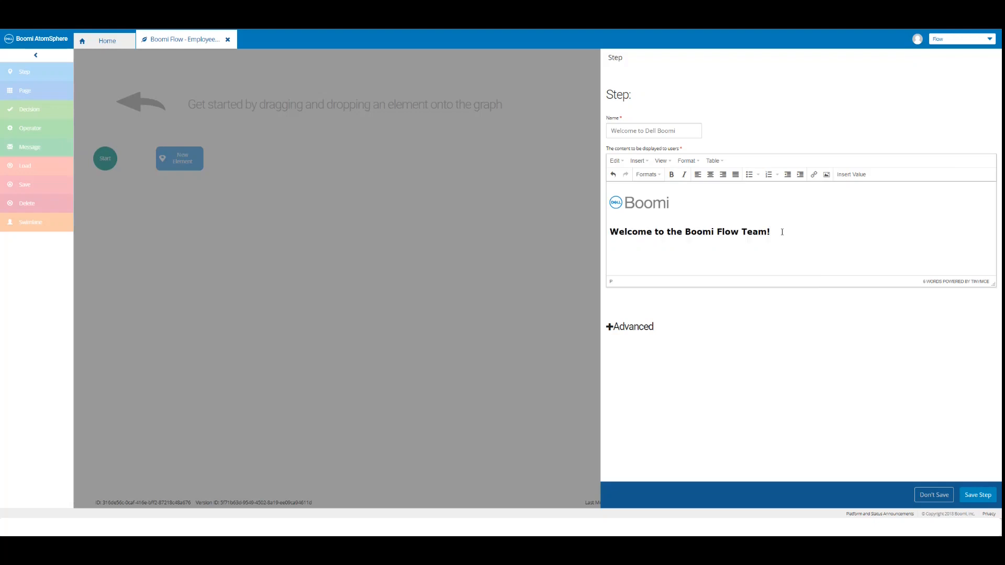
click(661, 164)
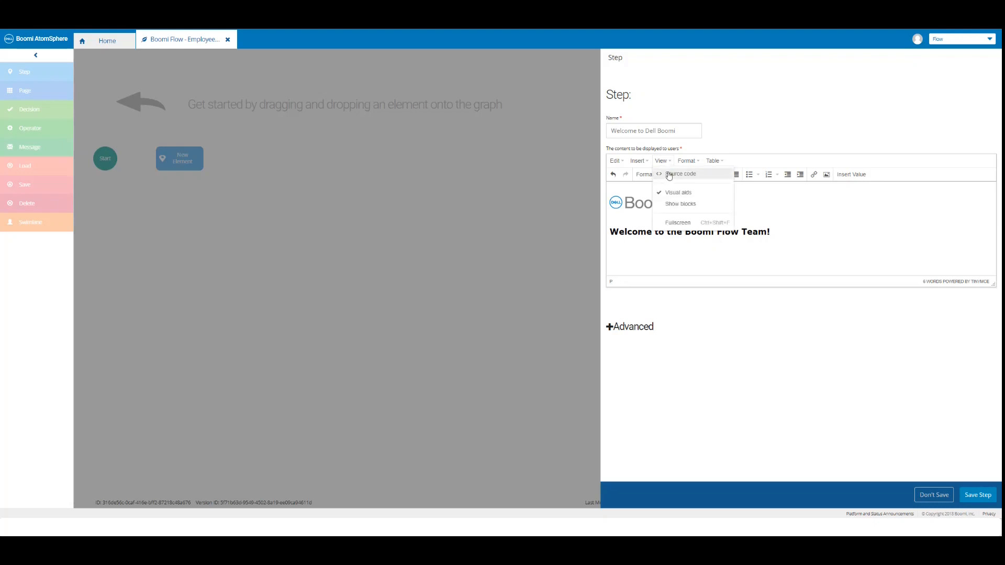
click(669, 174)
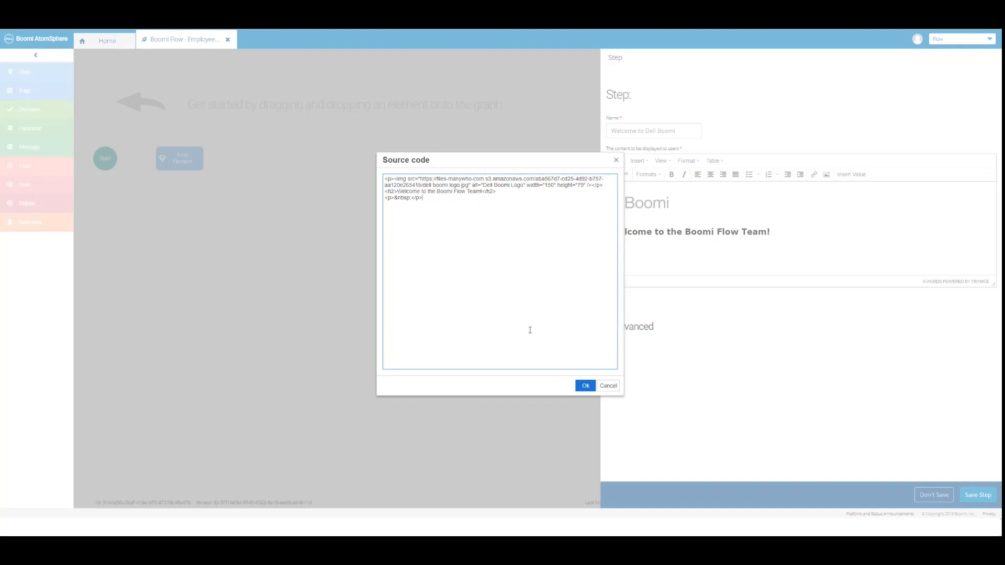
key(Escape)
click(786, 230)
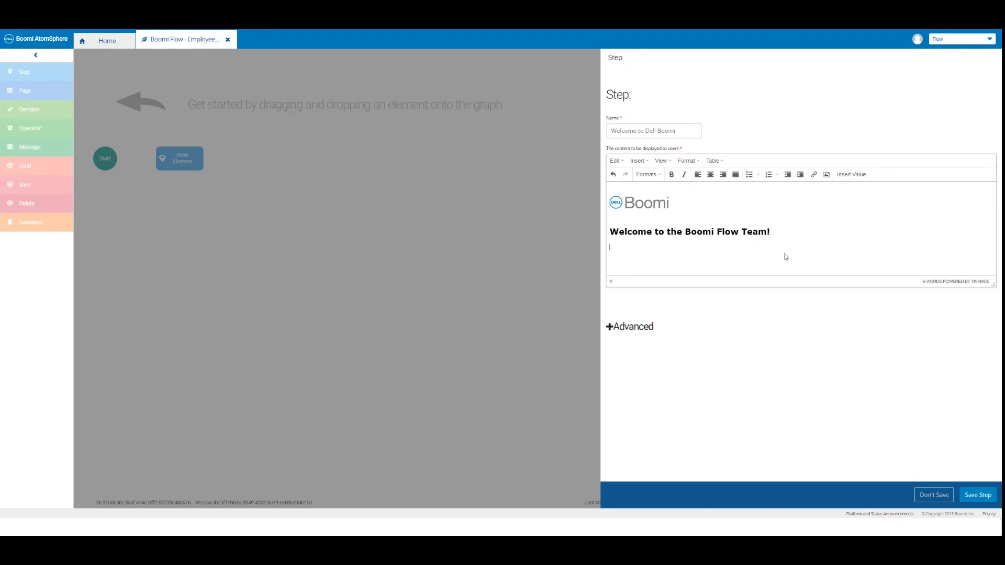
click(814, 178)
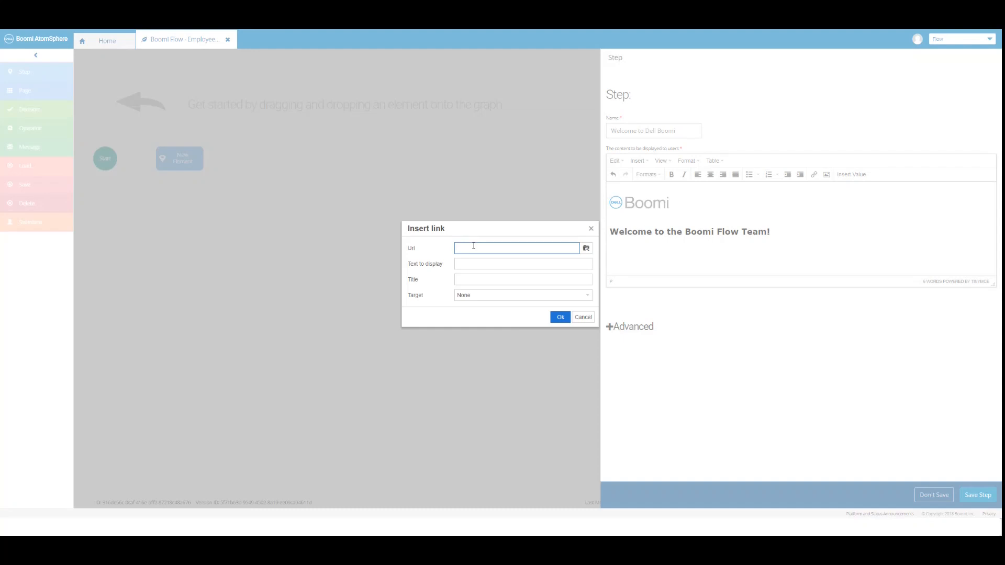
text(https://boomi.com/platform/flow/)
triple_click(539, 264)
text(Boomi Flow Website)
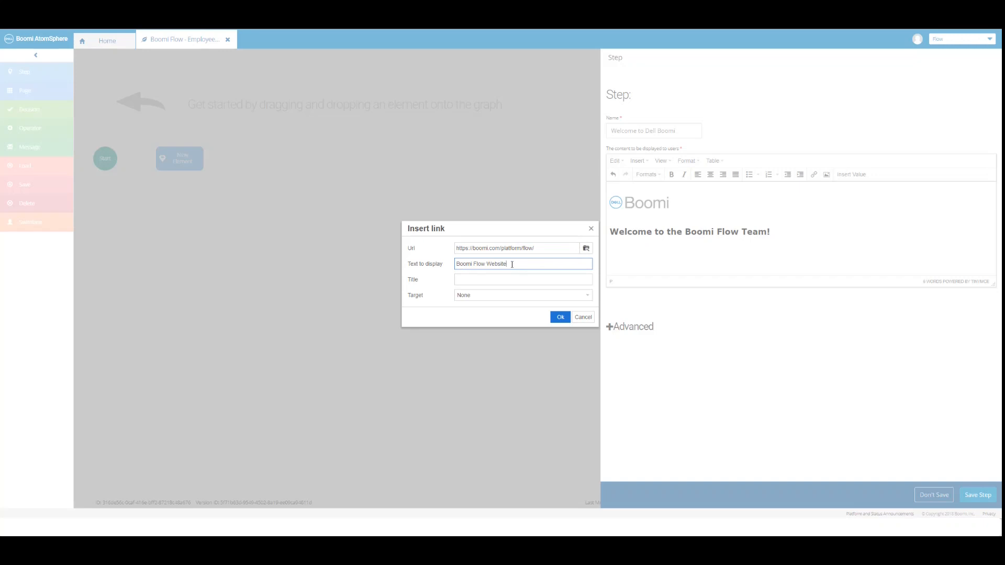
click(490, 279)
text(Boomi Flow Website)
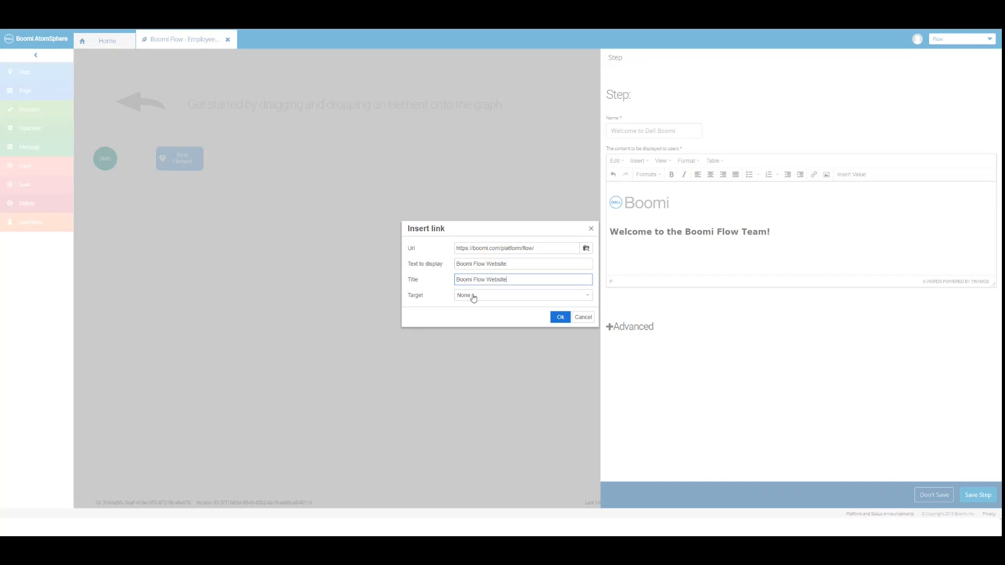
click(473, 296)
click(475, 317)
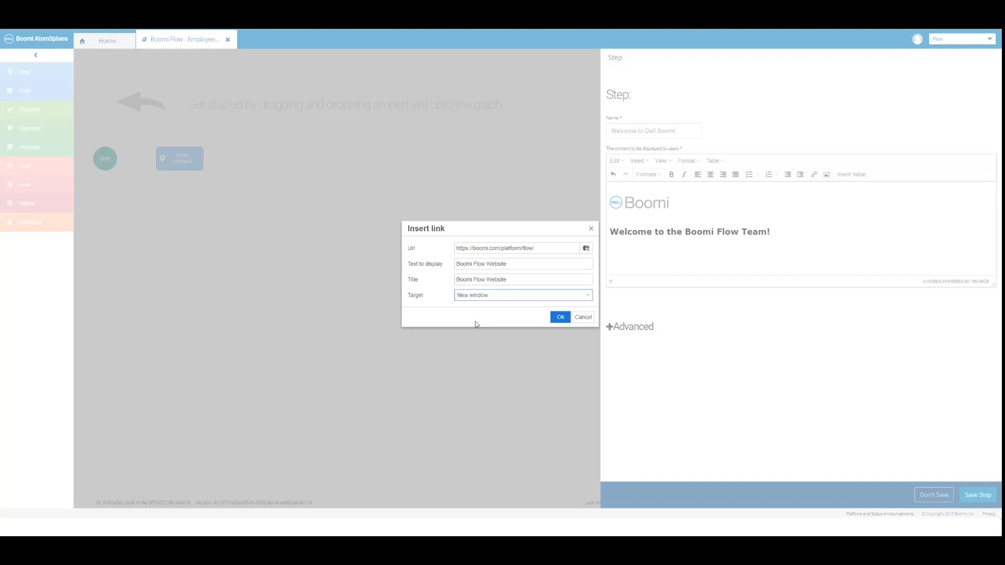
click(559, 317)
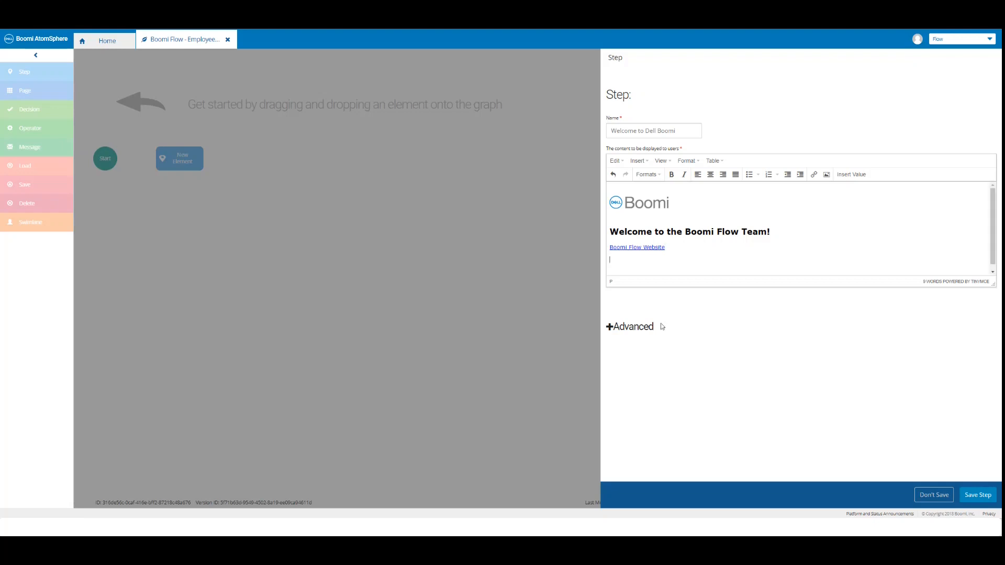
Edit the HTML source to add a 'Boomi Flow:' line and a 600×500 iframe of the Boomi Flow site.
click(661, 162)
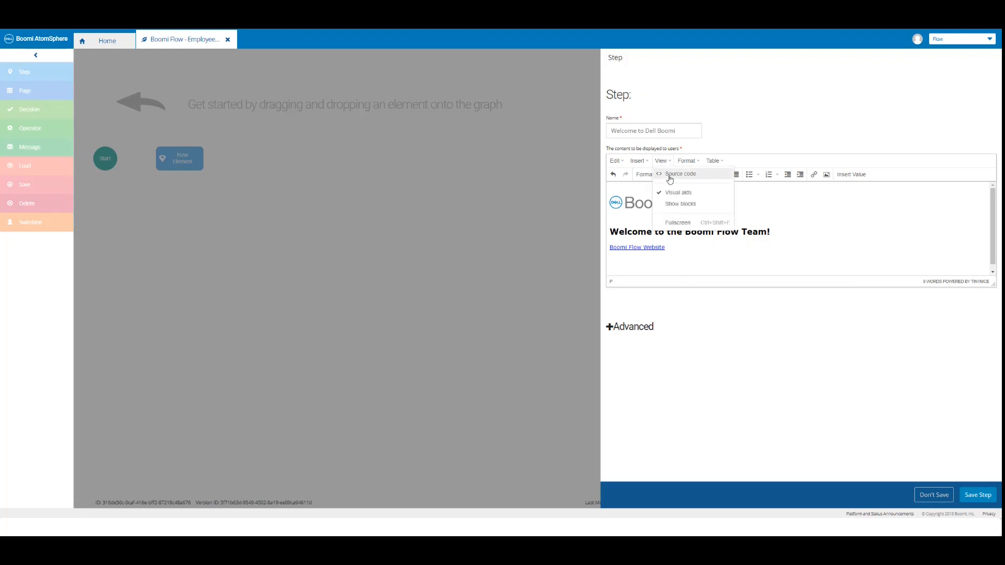
click(669, 174)
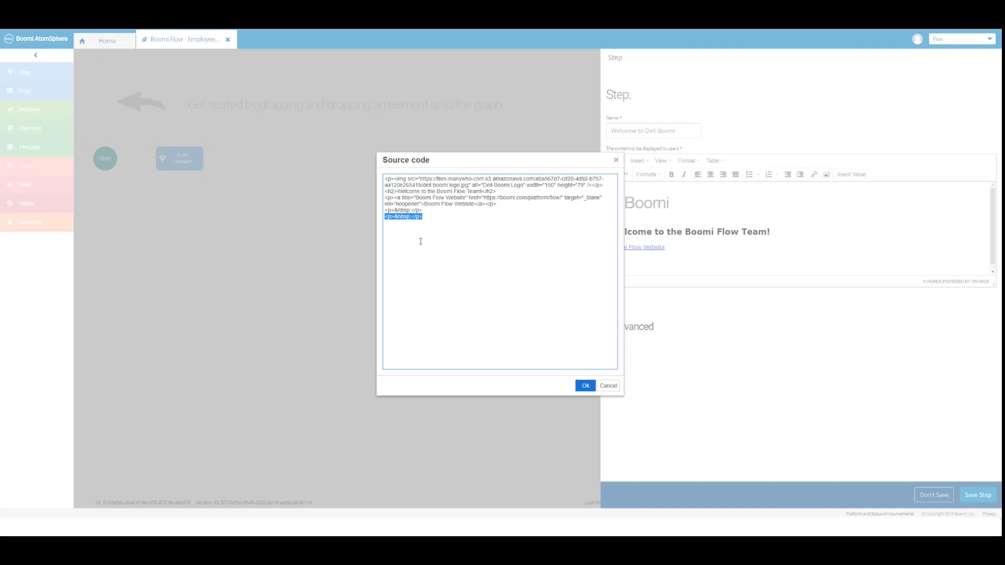
key(BackSpace)
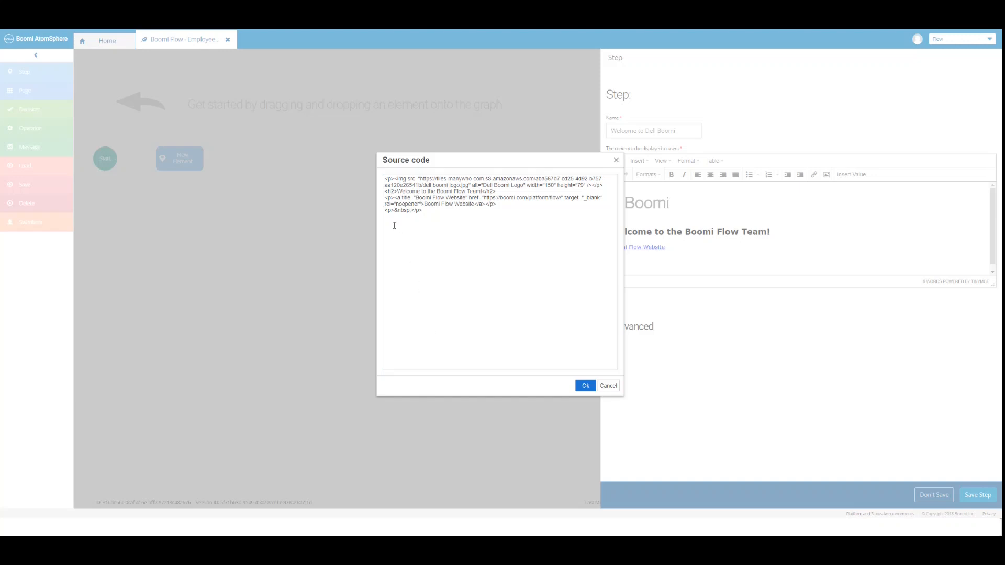
click(427, 271)
text(<p>Boomi Flow </p> <p>&nbsp;</p> <p><iframe style="border: yes;" src="https://boomi.com/platform/flow/" width="600" height="500" scrolling="yes"></iframe></p>)
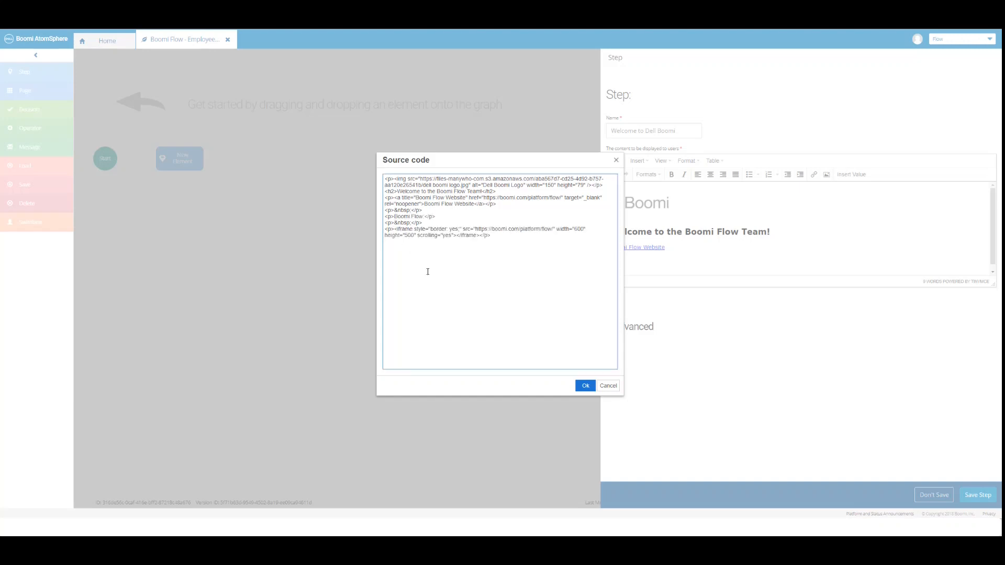
drag(495, 235, 383, 216)
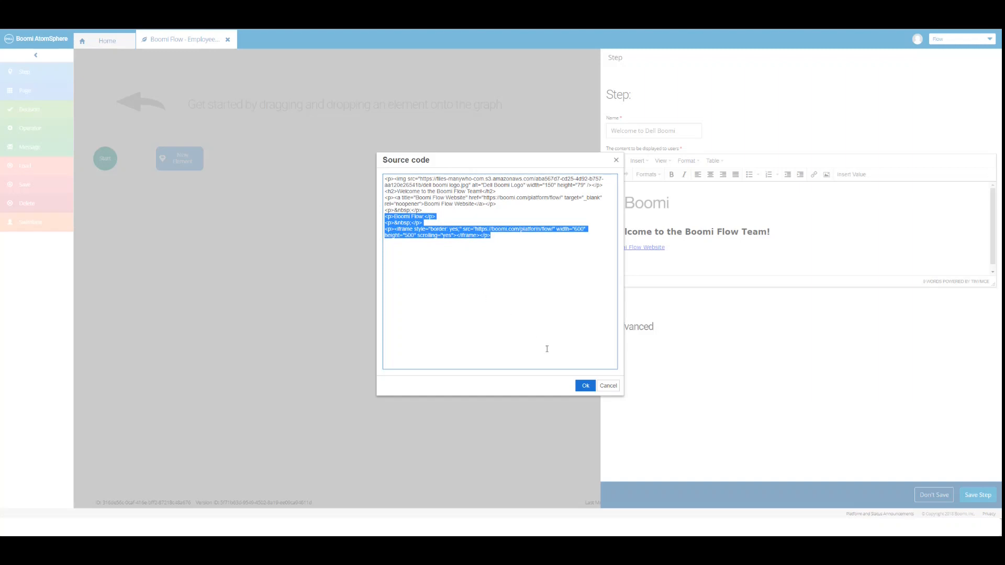
click(584, 385)
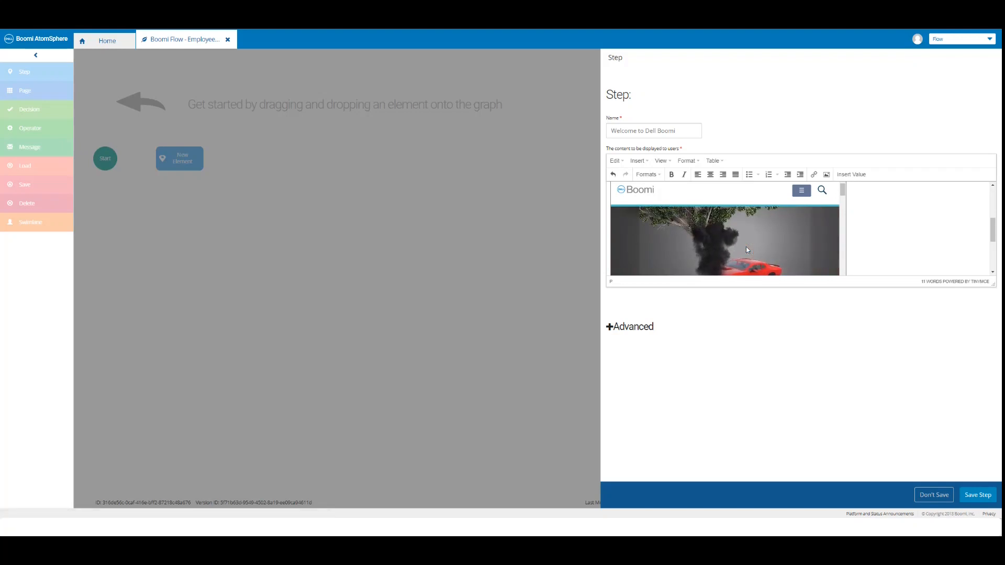
Save the Welcome to Dell Boomi step onto the flow graph and select the Start element.
click(975, 495)
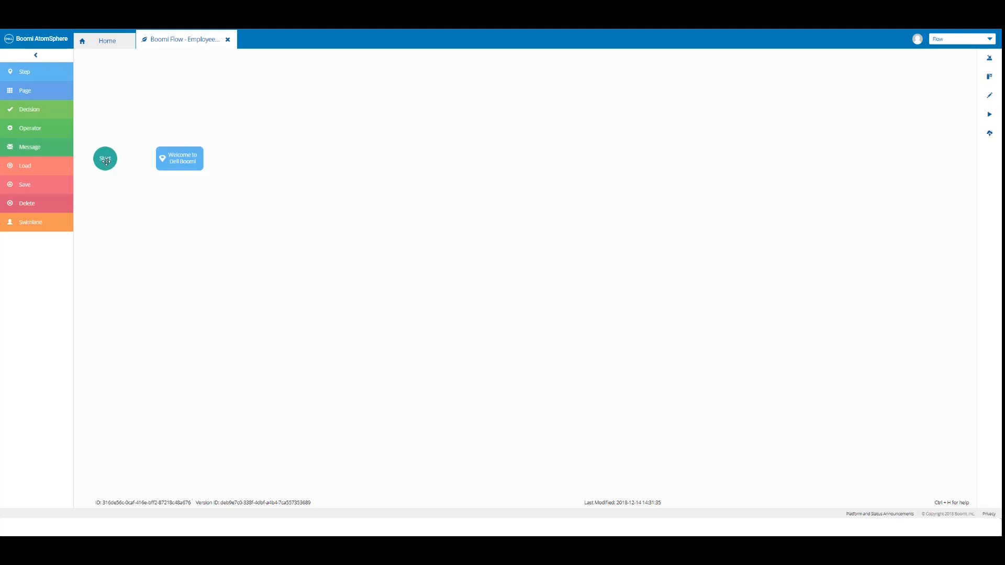
click(106, 162)
Link Start to the Welcome to Dell Boomi step with an outcome named 'Go'.
drag(107, 162, 171, 154)
drag(170, 154, 170, 155)
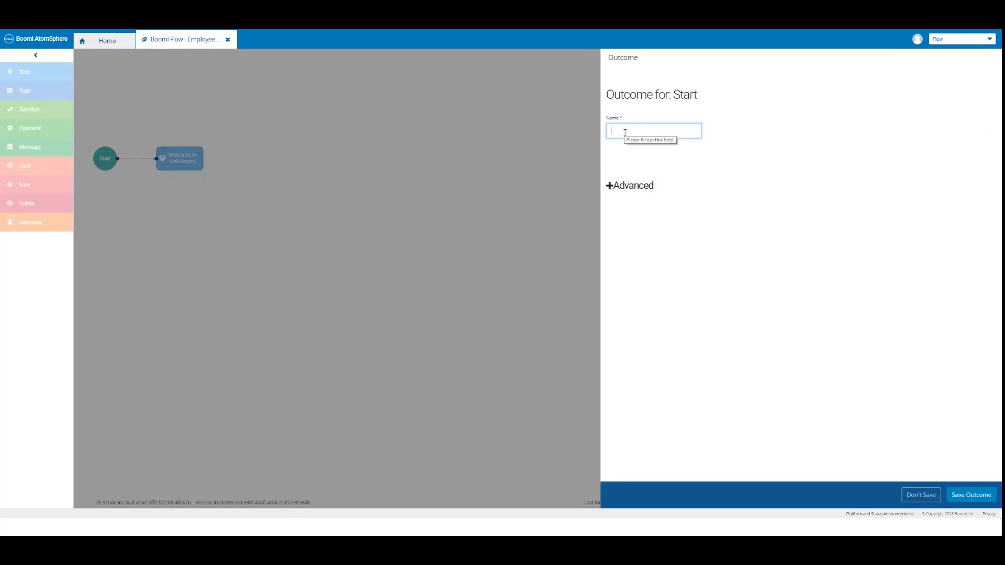
text(Go)
click(970, 495)
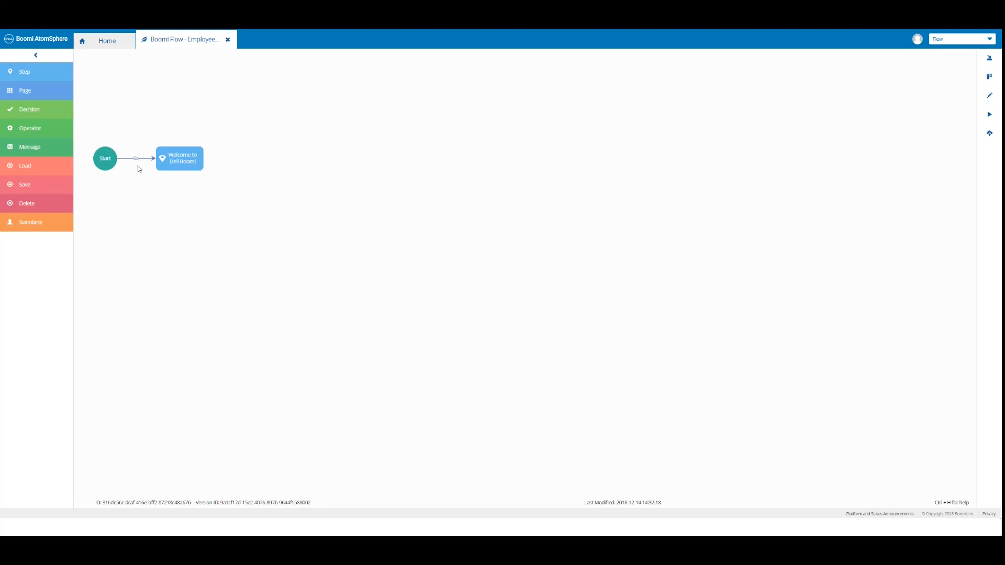
Publish the flow as default with comment 'Boomi Flow - Employee App - Step Element'.
click(989, 135)
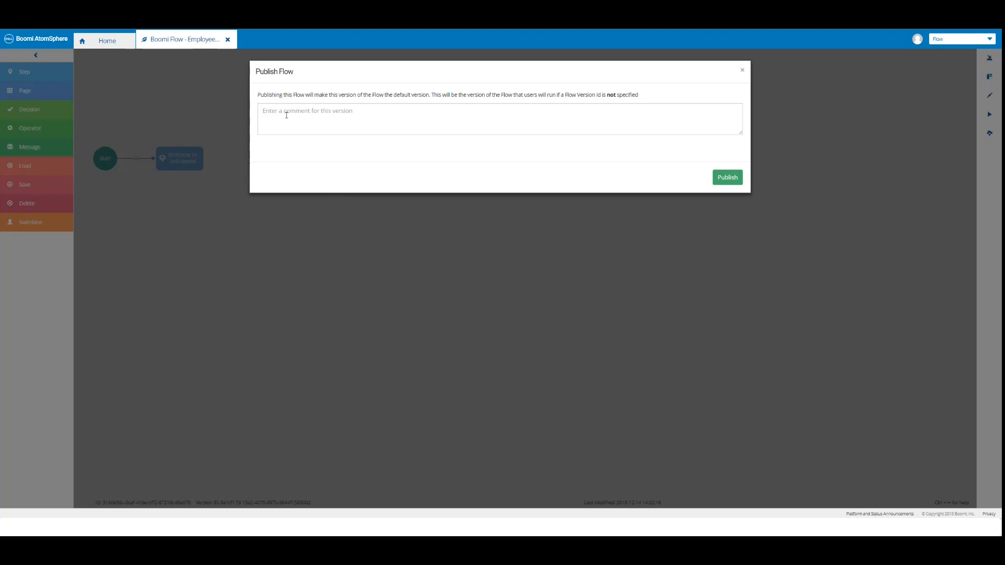
click(287, 115)
text(Boomi Flow - Employee App - Step Element)
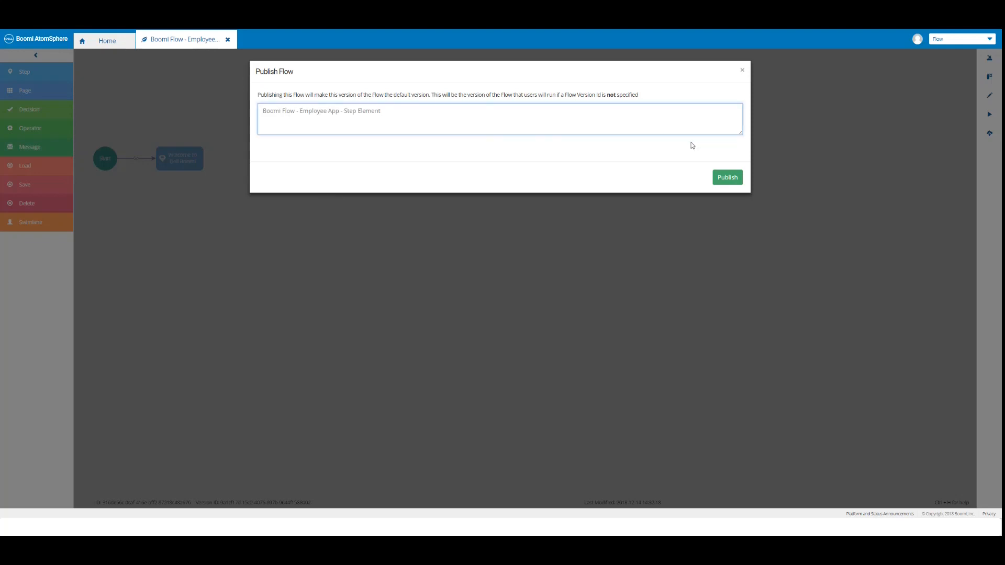
click(721, 178)
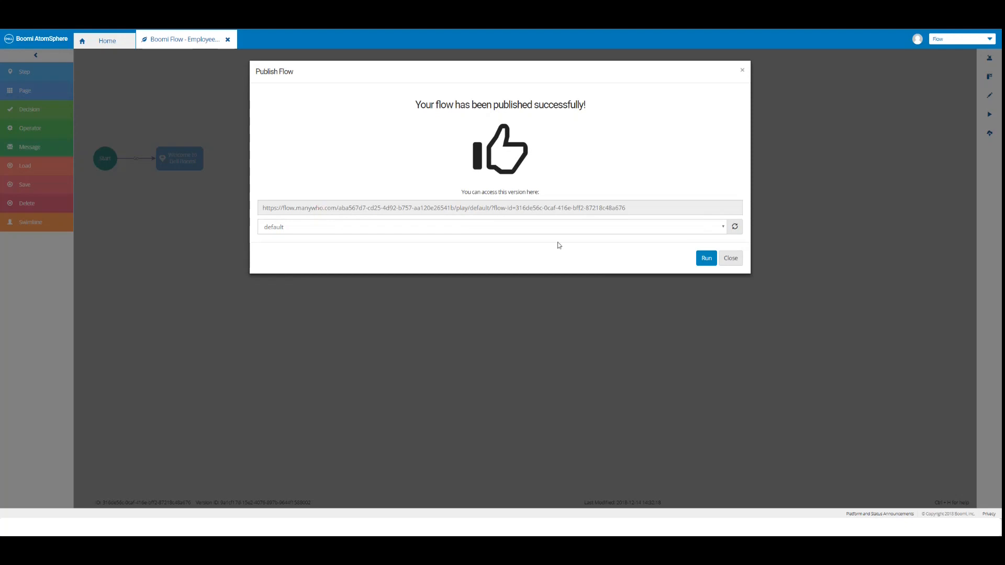
Run the Employee App, test the Boomi Flow Website link, then close the confirmation.
click(703, 260)
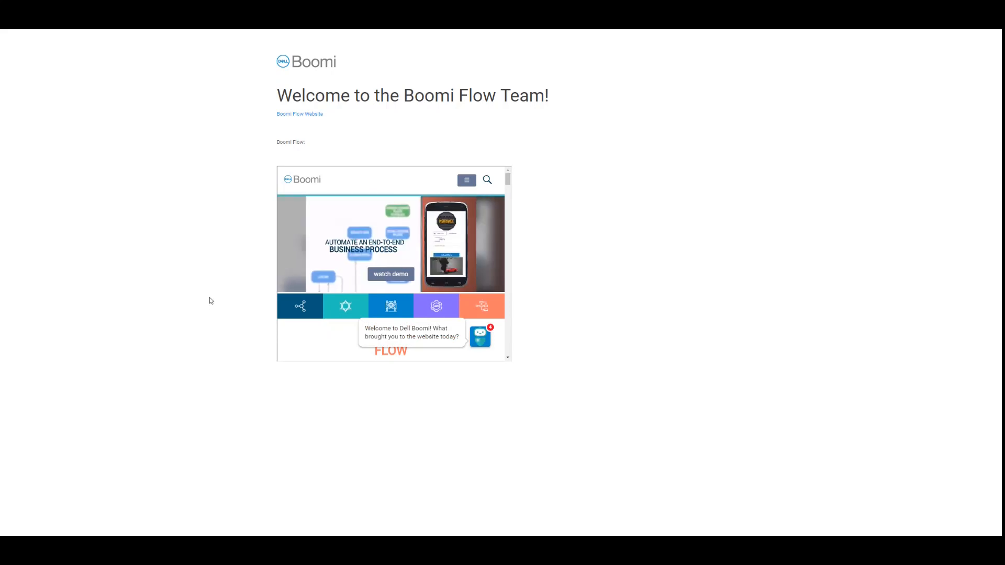
click(315, 114)
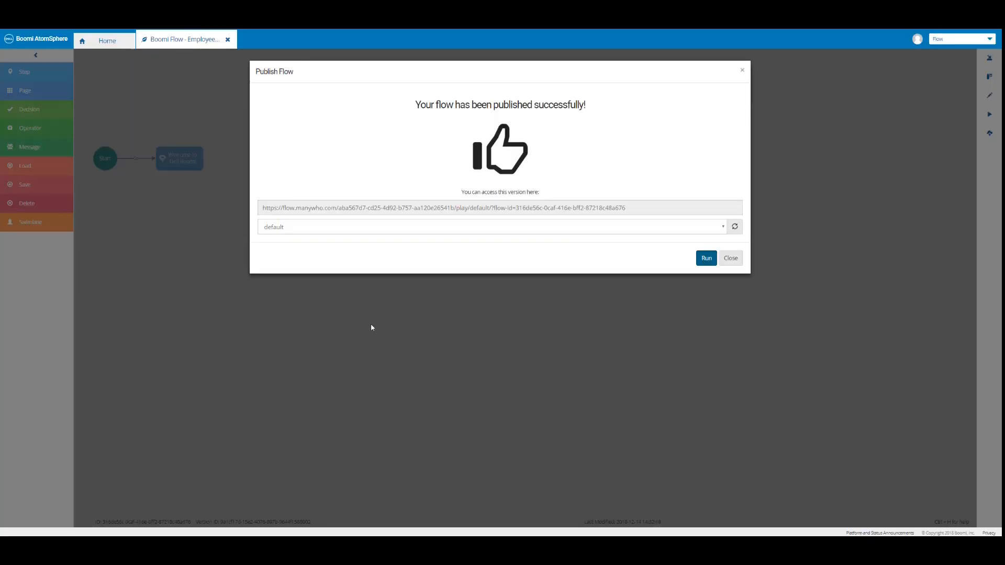
click(731, 258)
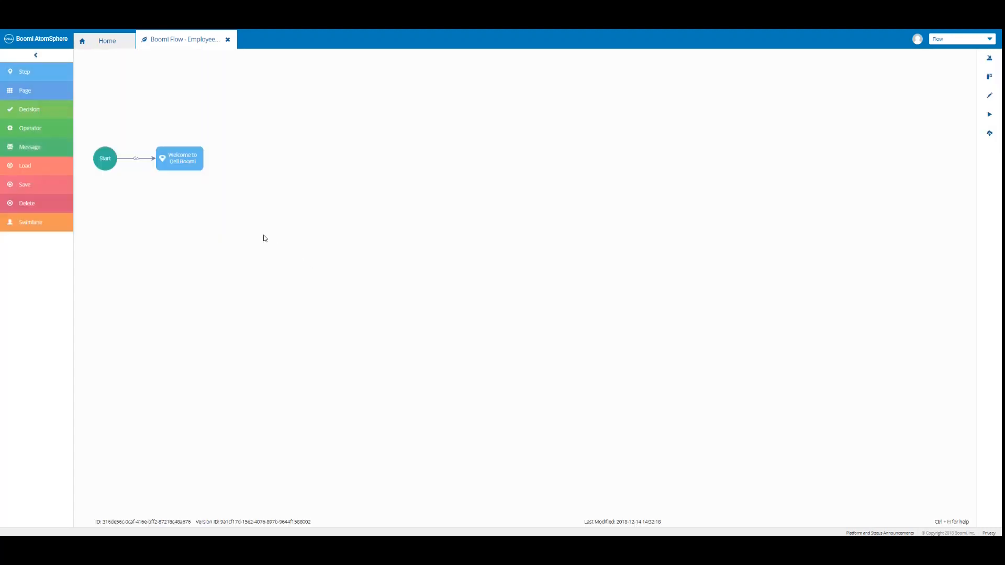
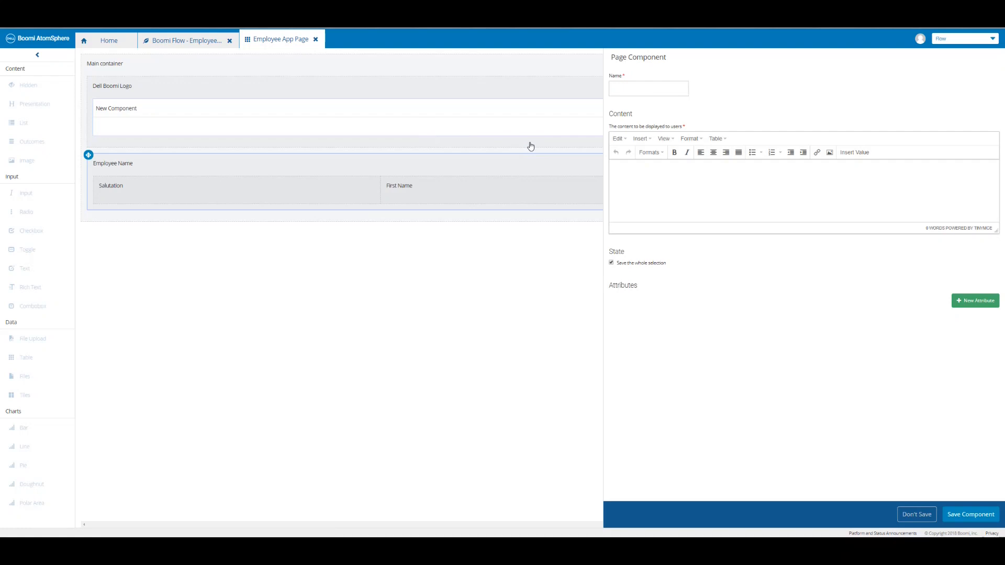
Name the component 'Dell Boomi Logo' and choose the dell boomi logo.jpg asset as its image.
click(618, 89)
text(Dell Boomi Logo)
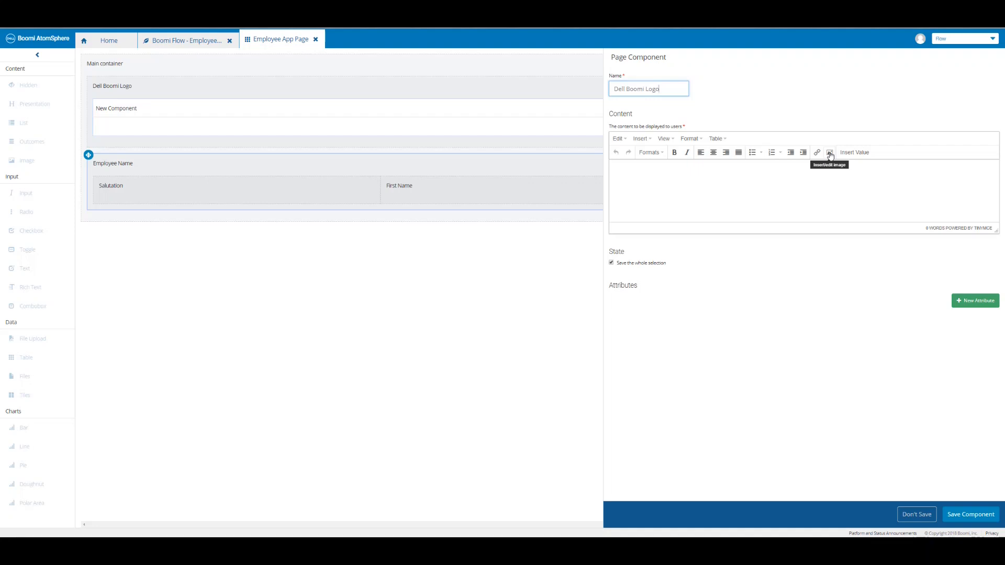
click(829, 156)
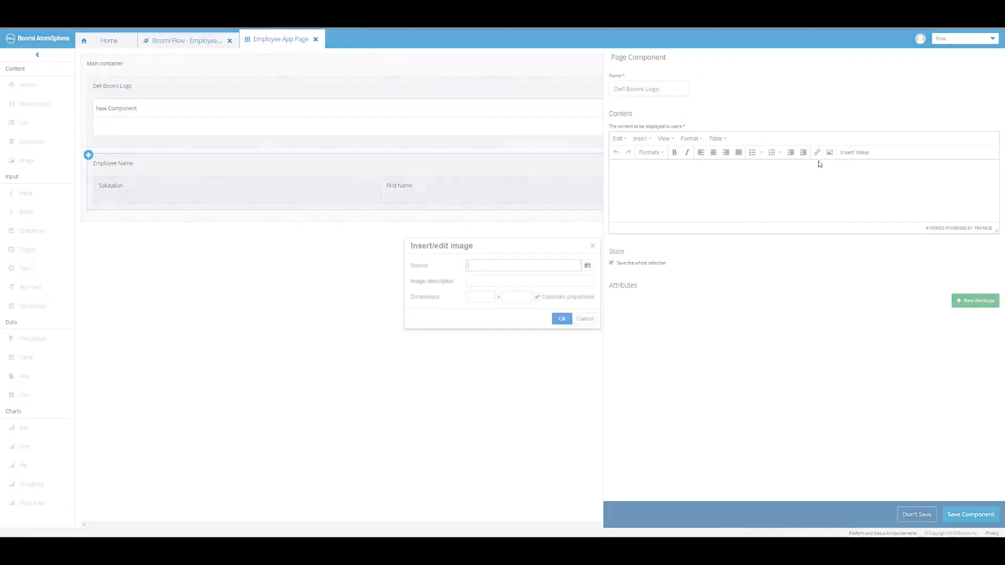
click(588, 266)
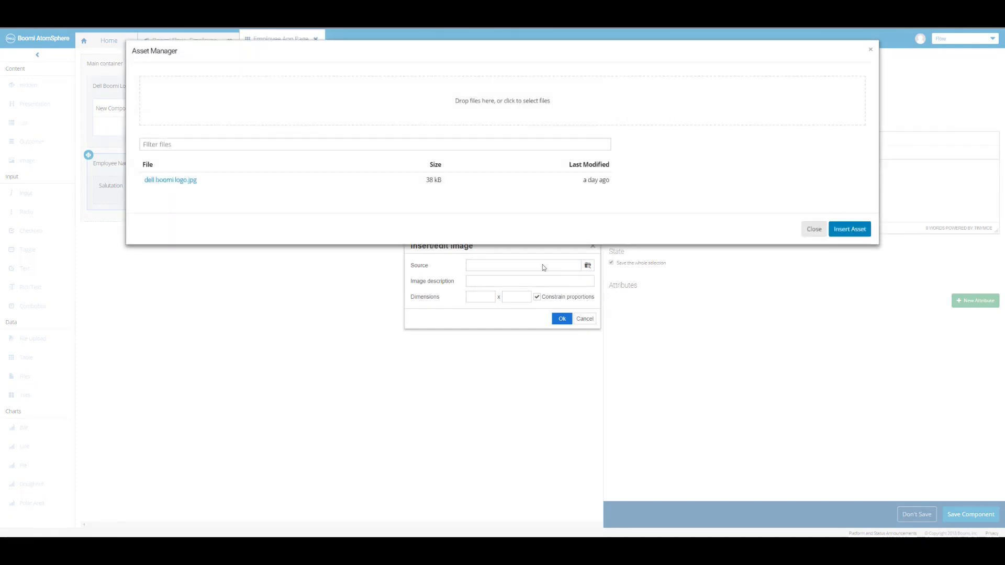
click(165, 183)
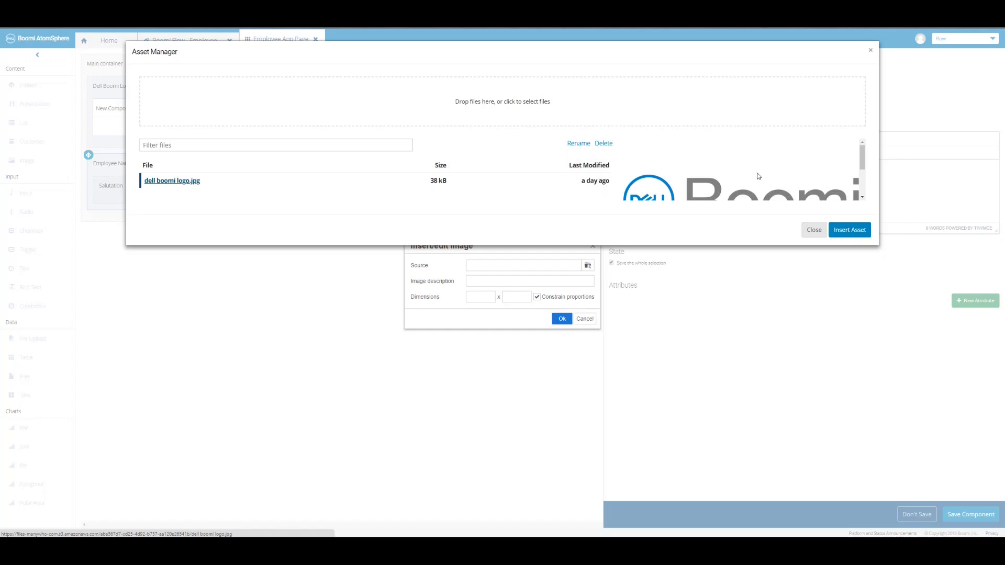
scroll(763, 173, down, 2)
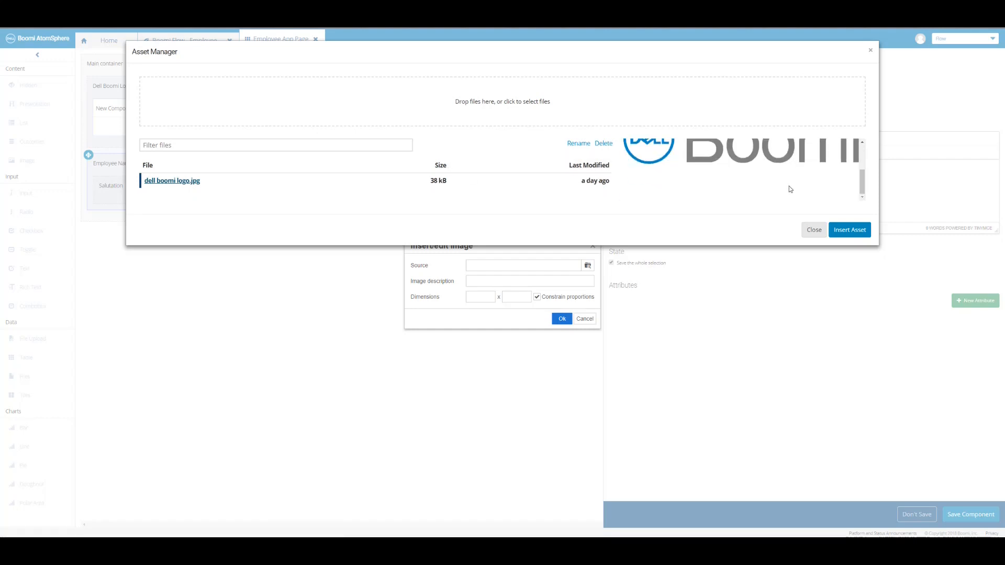
click(845, 235)
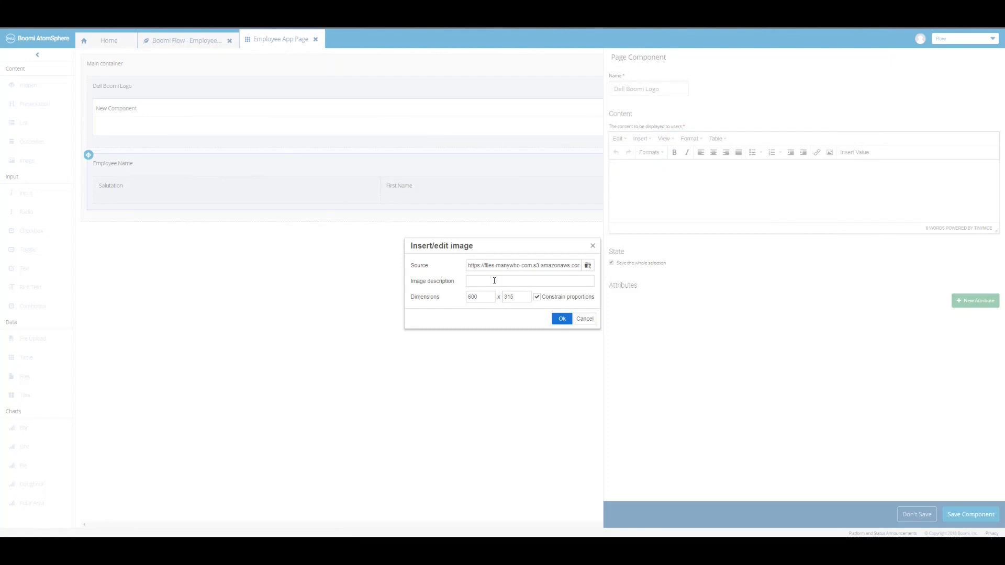
Insert the logo at width 150 with description 'Dell Boomi Logo', then save the component.
click(494, 280)
text(Dell Boomi Logo)
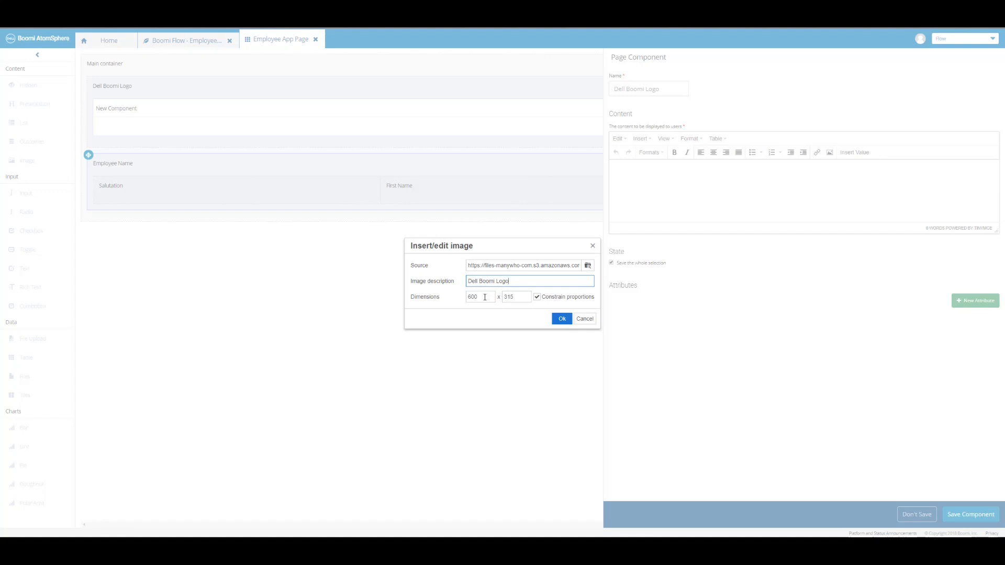
double_click(485, 297)
text(150)
click(500, 319)
click(562, 321)
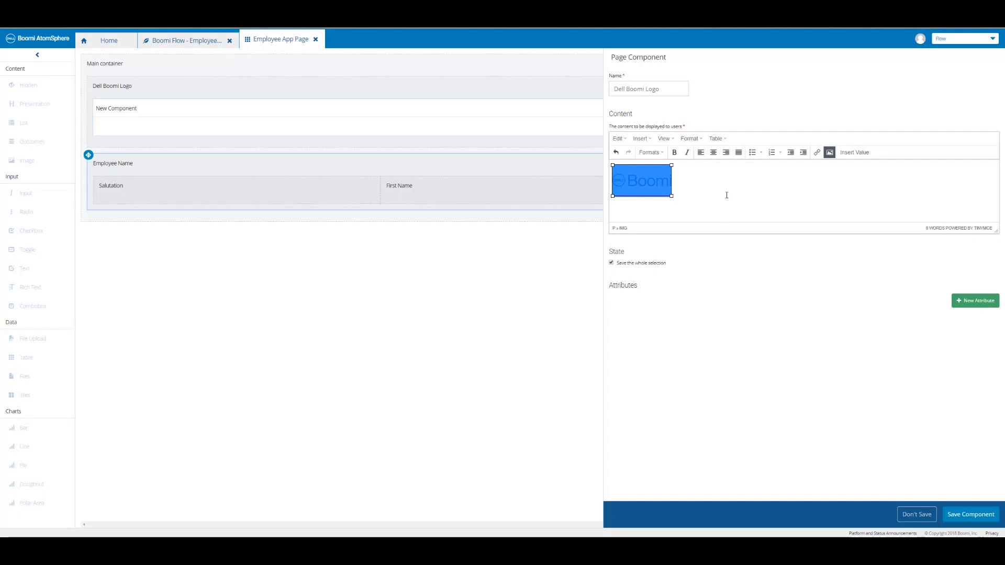
click(675, 211)
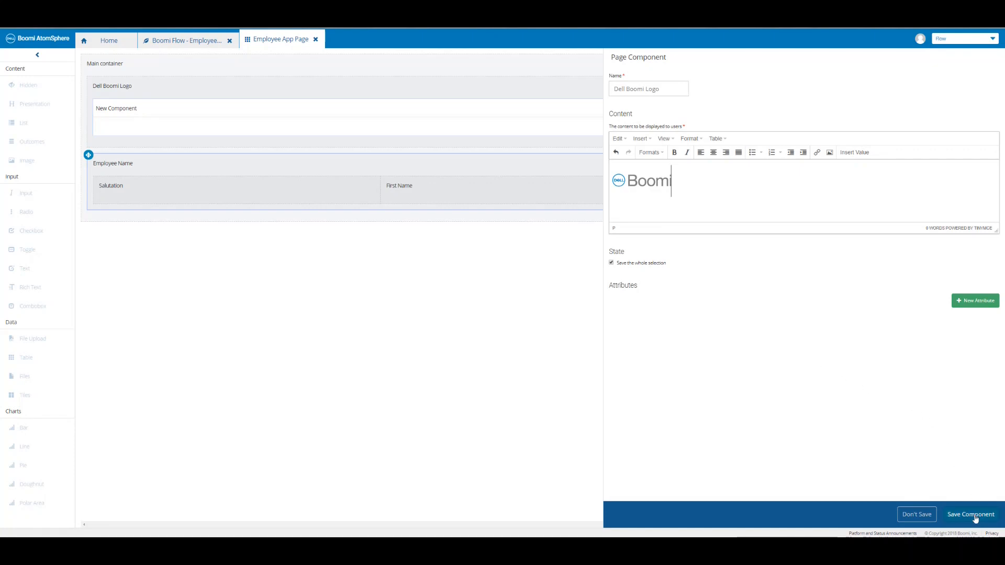
click(958, 514)
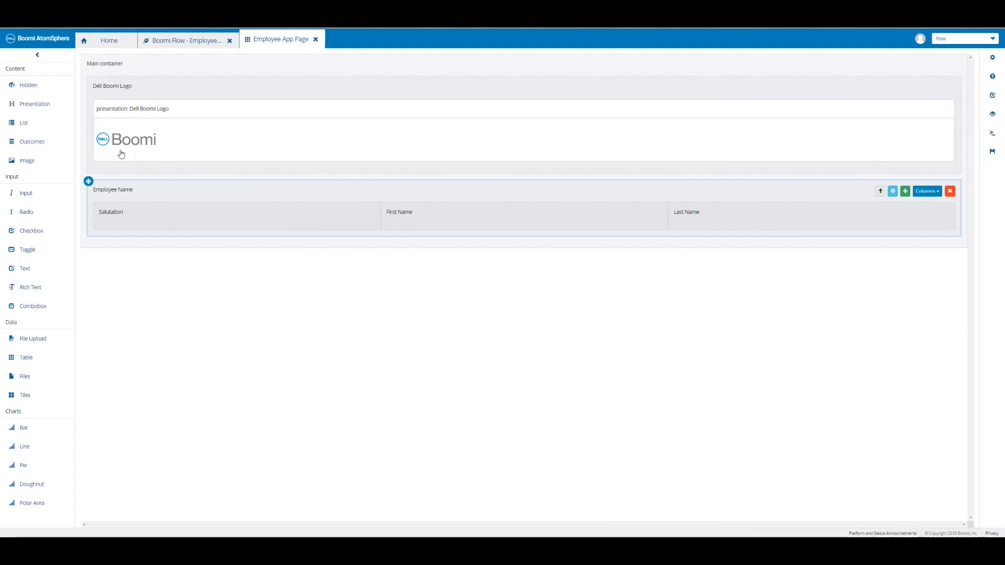
Assign the Employee App Page layout to the Employee App Page step on the canvas and save it.
click(178, 42)
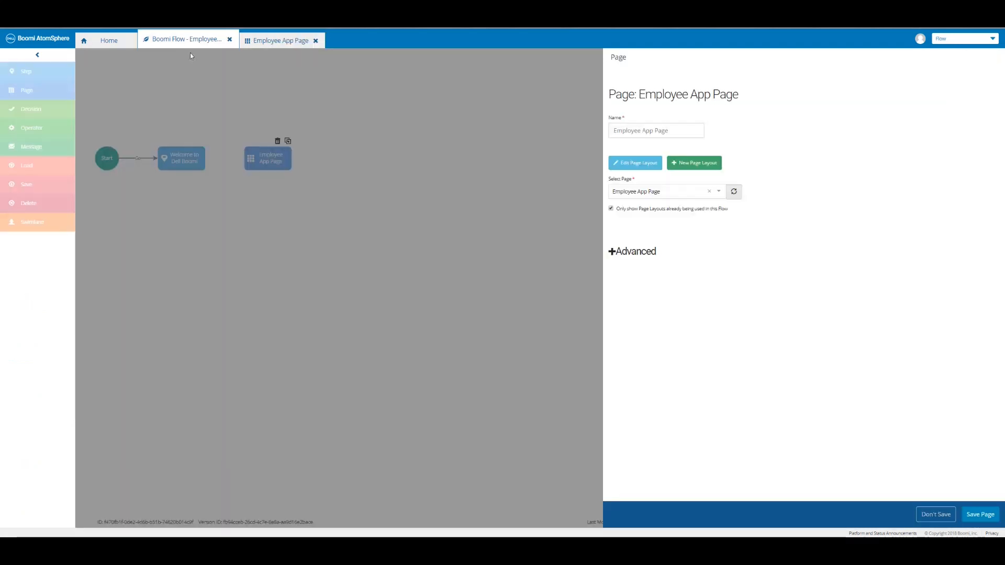
click(734, 193)
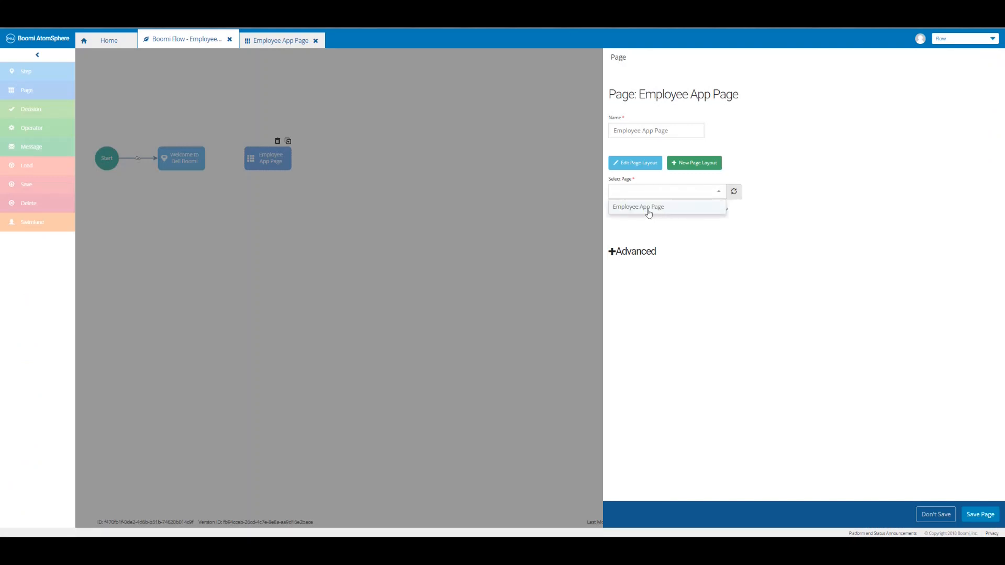
click(647, 209)
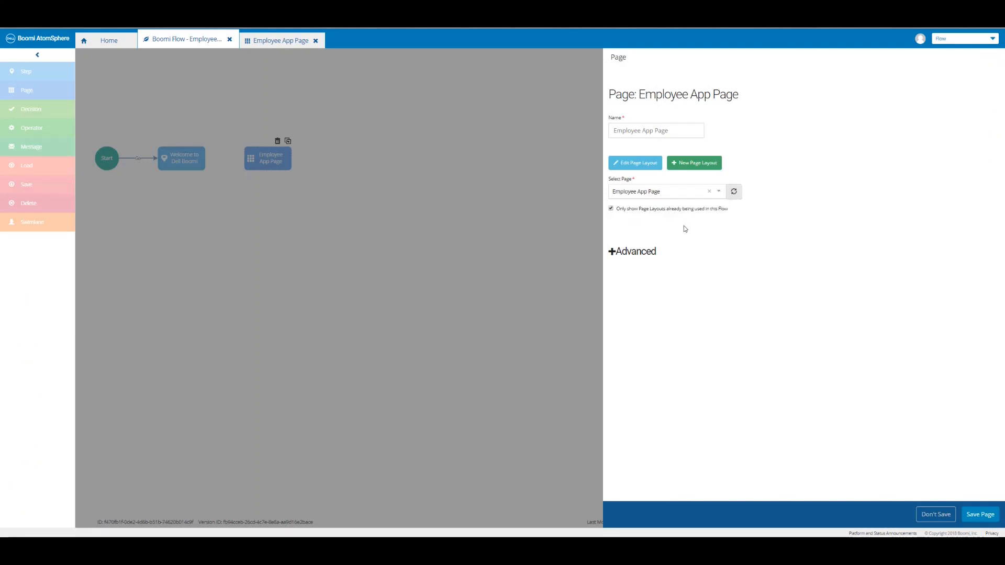
click(979, 515)
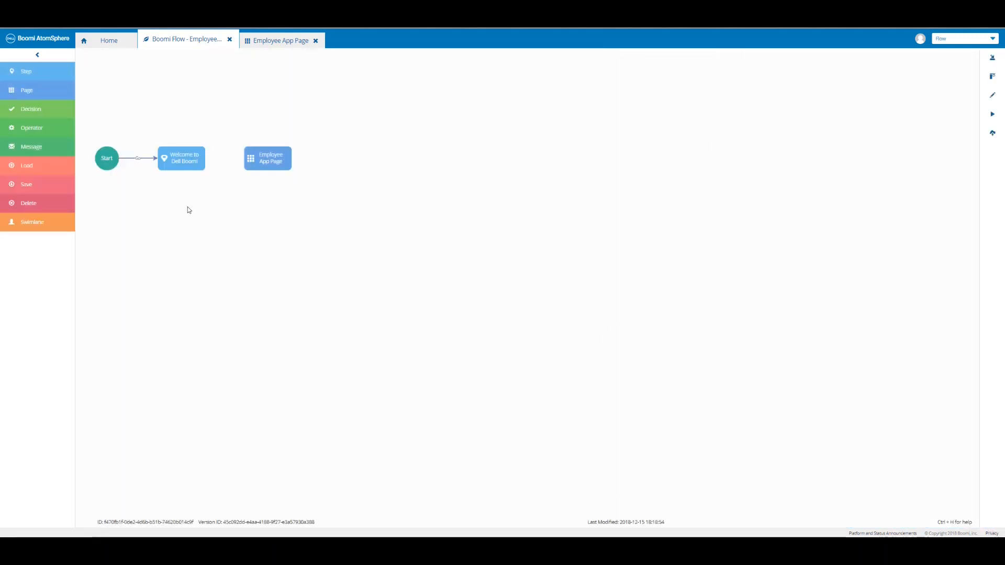
Connect Welcome to Dell Boomi to Employee App Page with outcome 'Submit' labelled 'Let's get started!'.
click(181, 162)
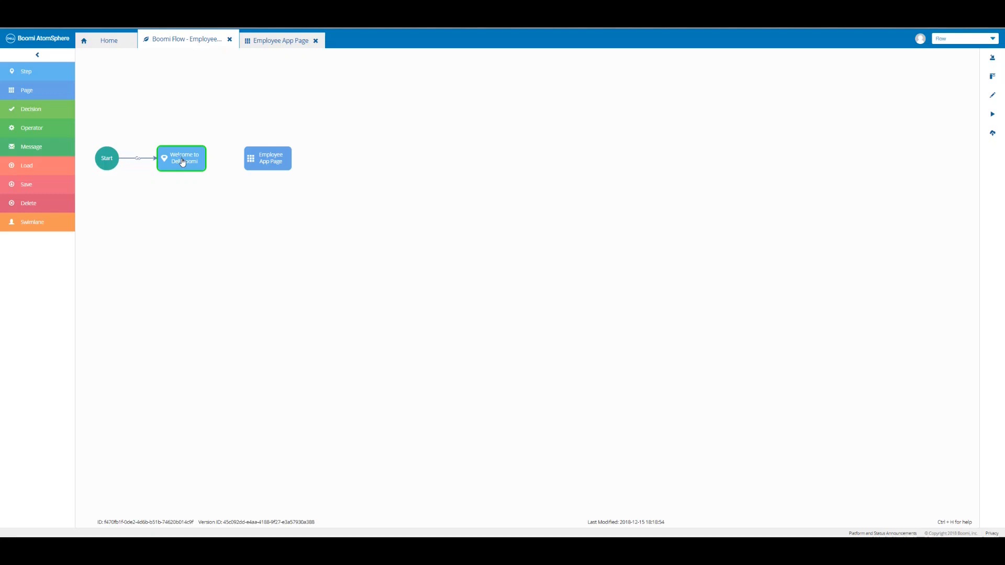
drag(182, 161, 267, 162)
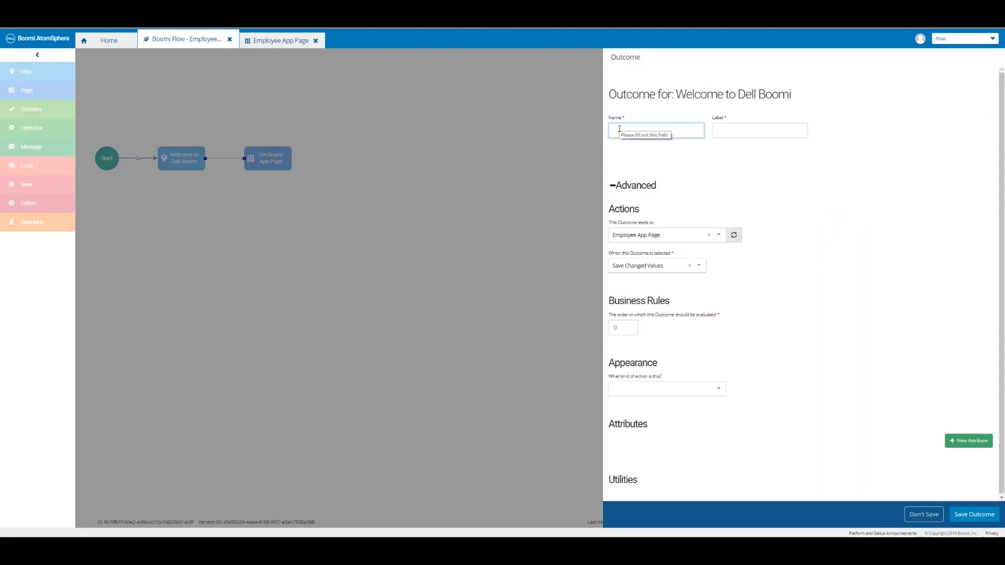
text(Submit)
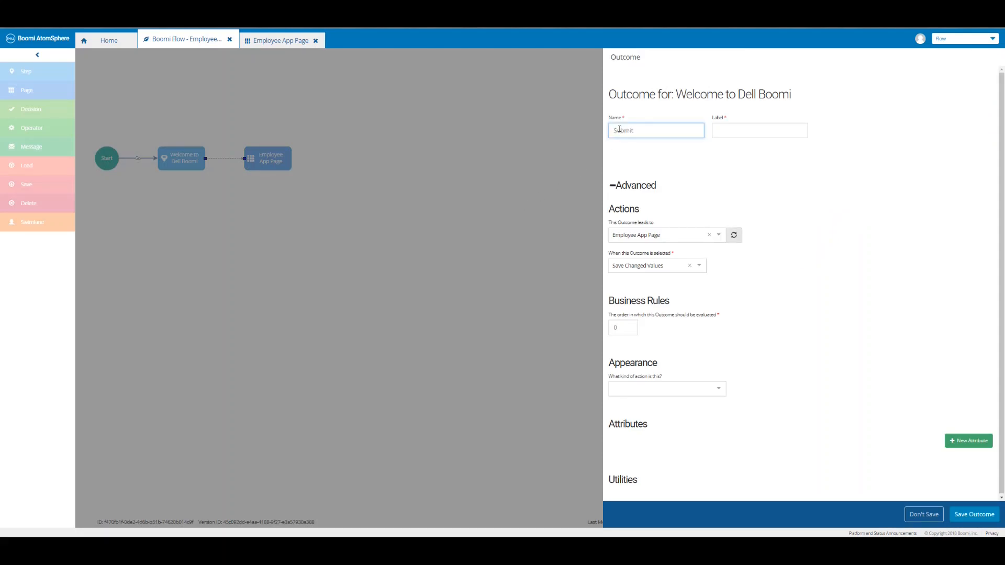
click(729, 131)
text(Let's get started!)
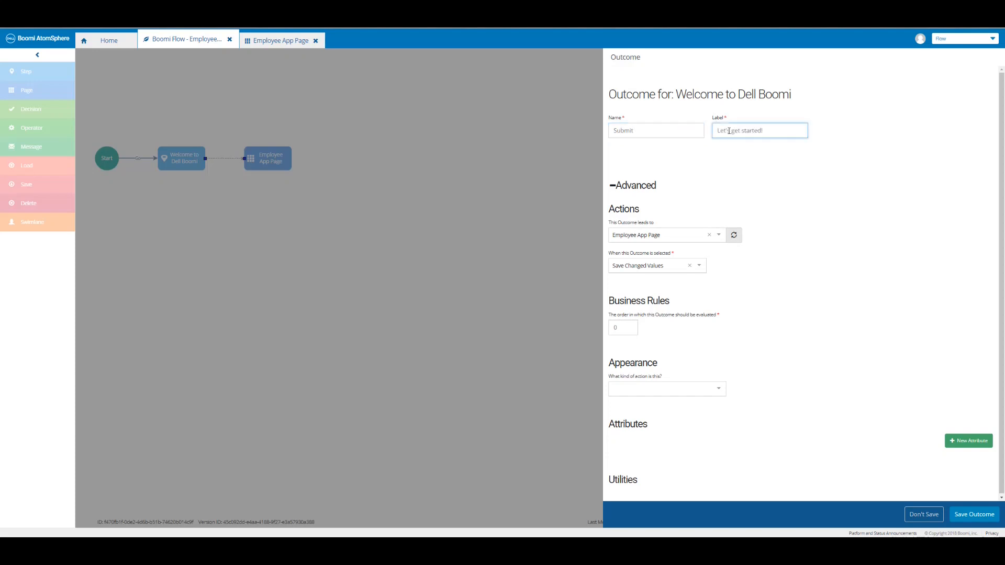
Set the outcome's action type to Submit and save the outcome.
click(612, 187)
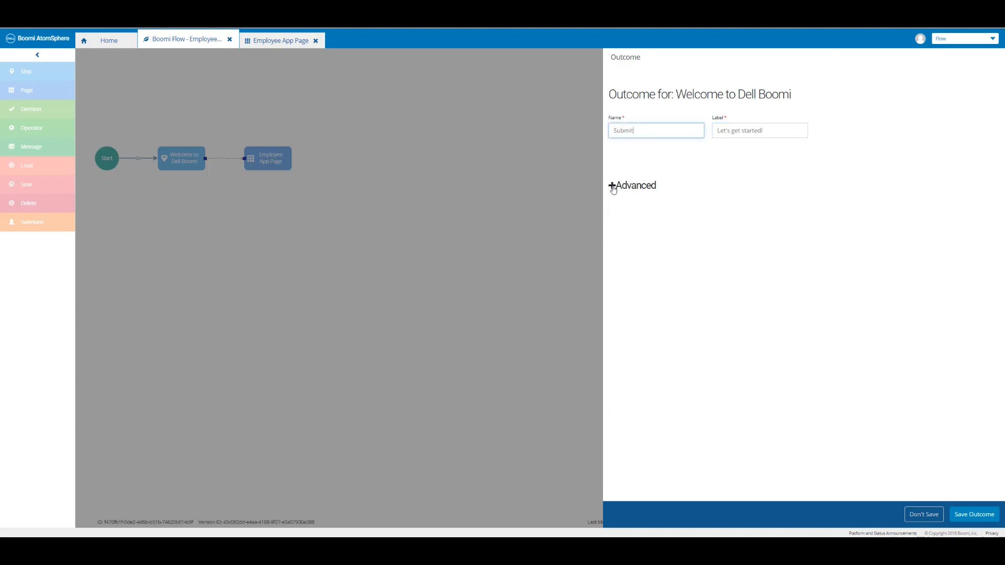
click(612, 186)
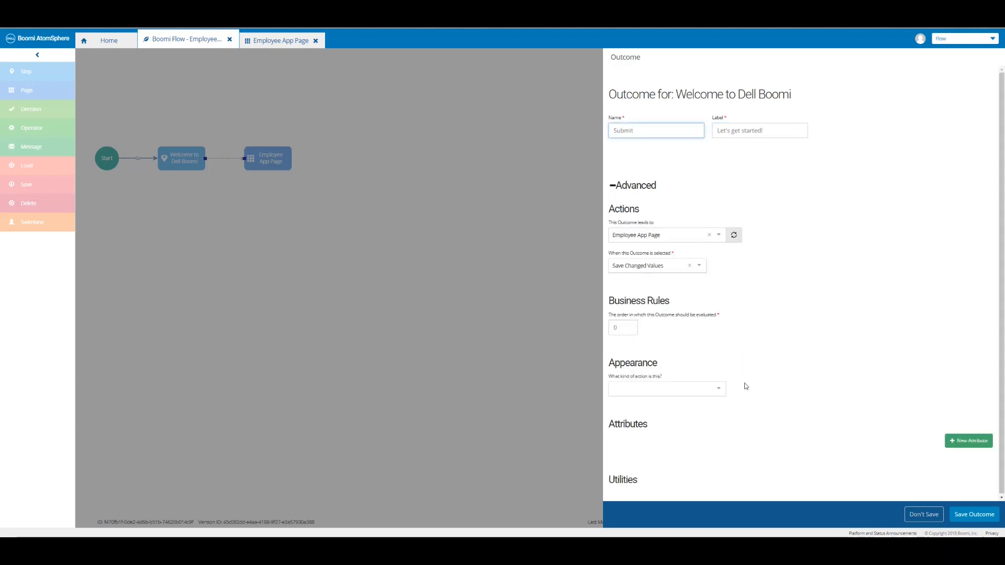
click(719, 395)
scroll(678, 448, down, 5)
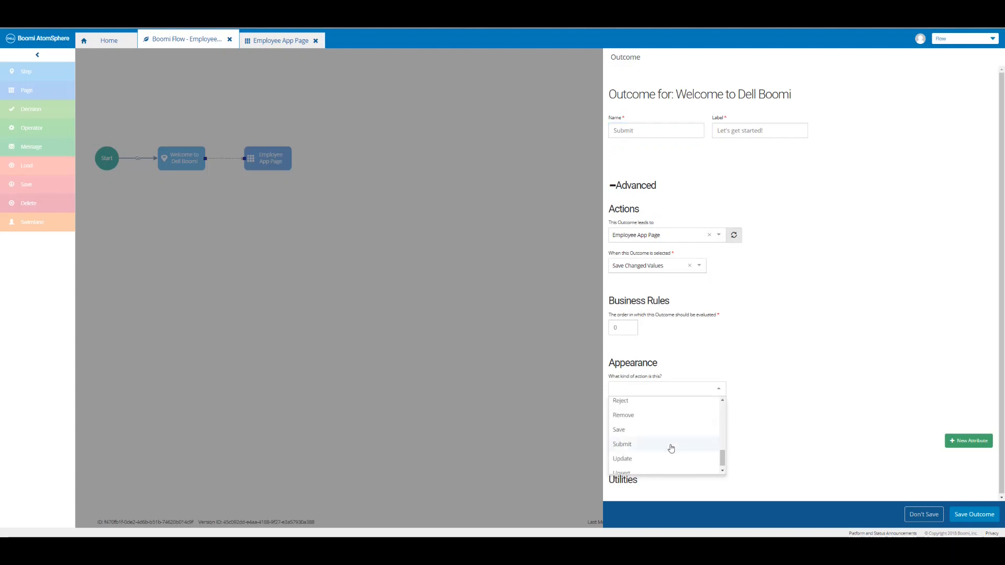
click(637, 446)
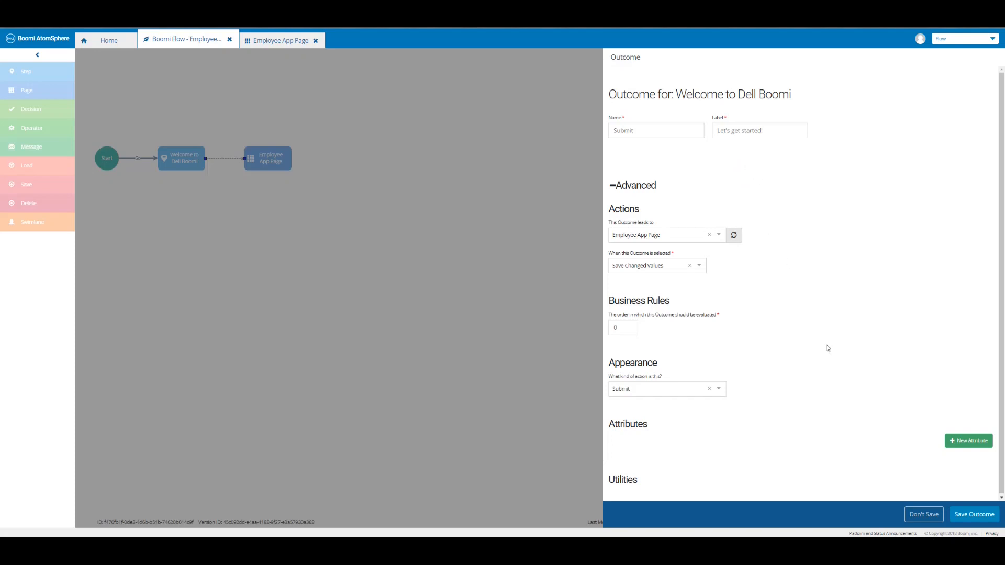
click(972, 515)
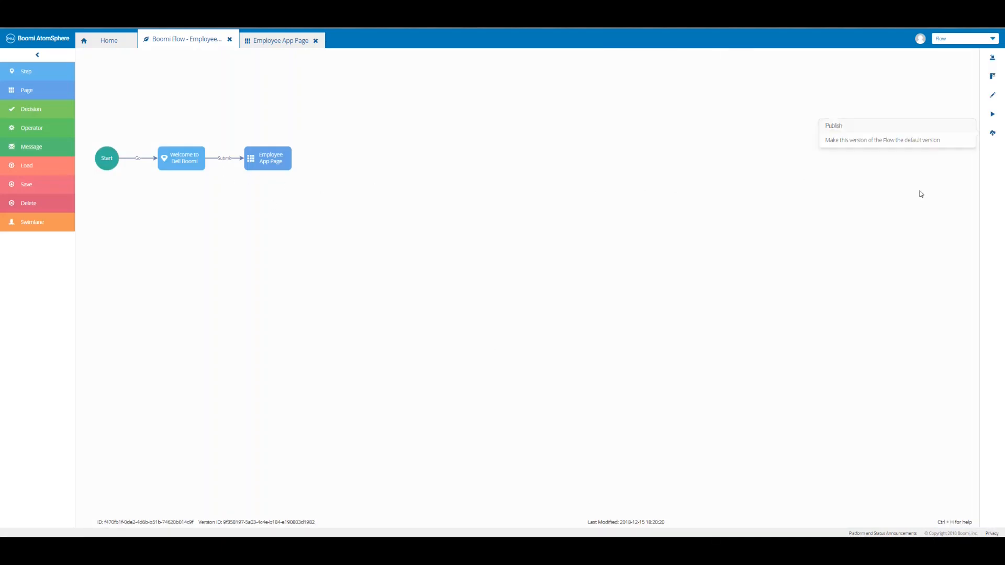
Publish the flow with a version comment, then run the published Employee App.
click(993, 134)
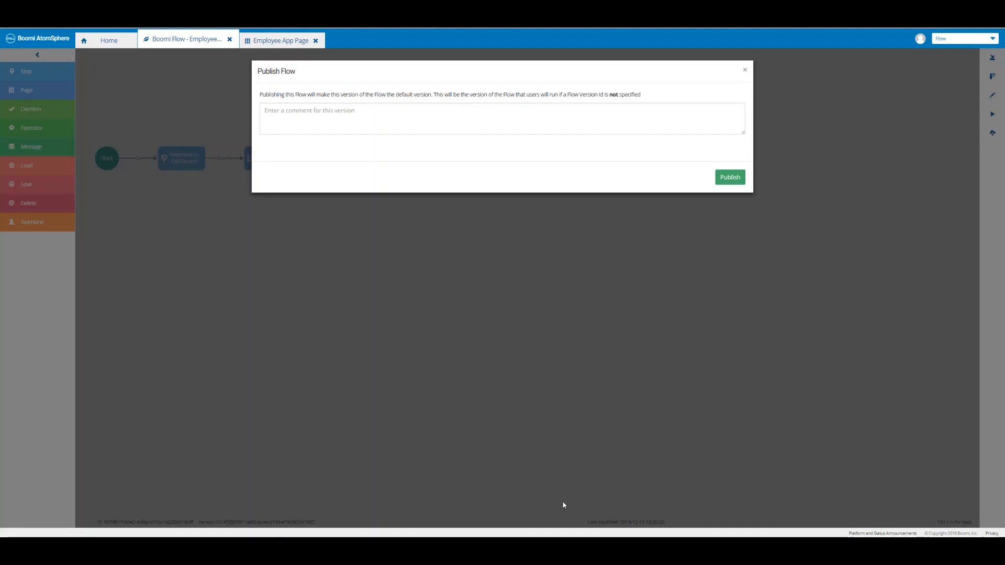
click(285, 110)
text(Boomi Flow - Page Element - Dell Boomi Logo created)
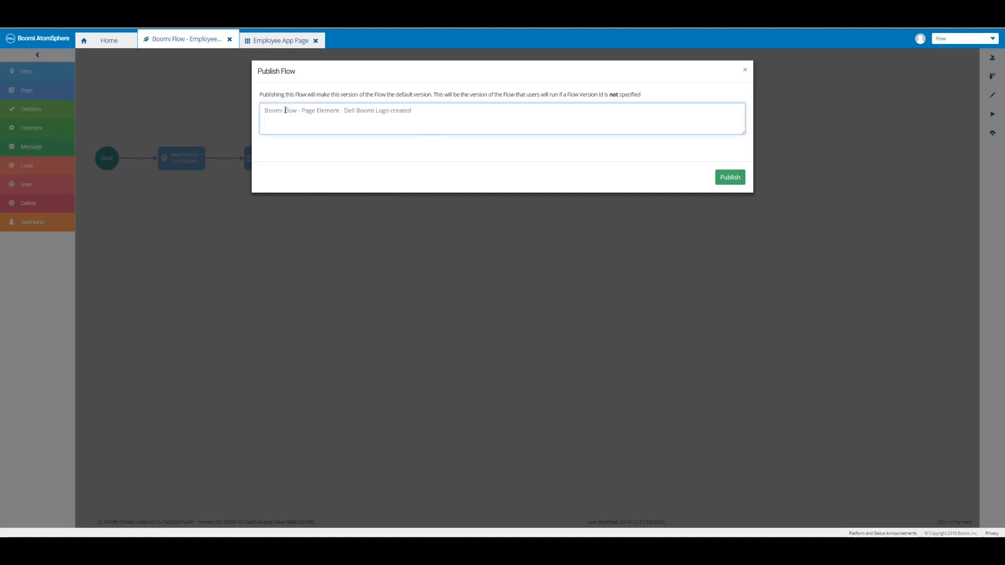
click(723, 178)
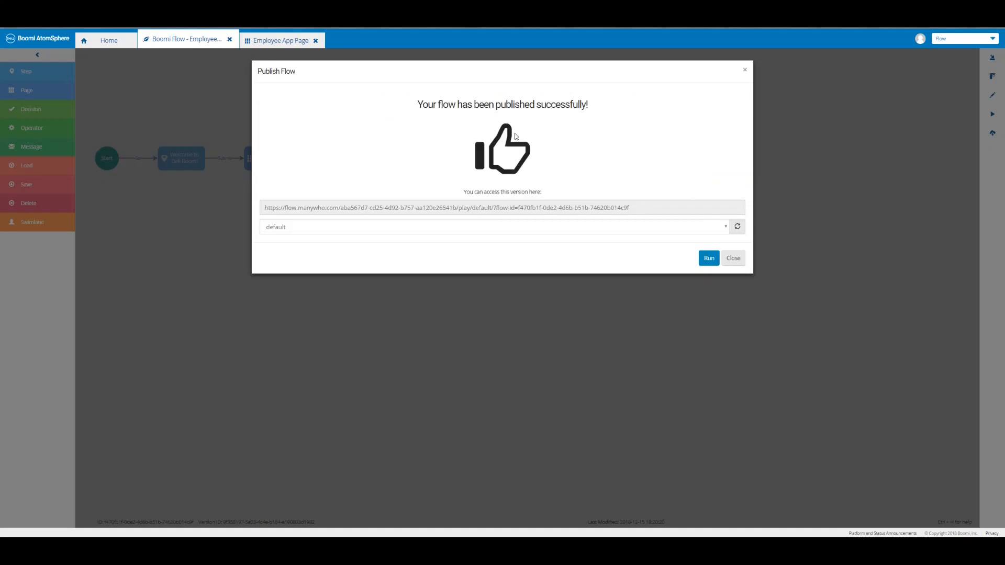
click(708, 259)
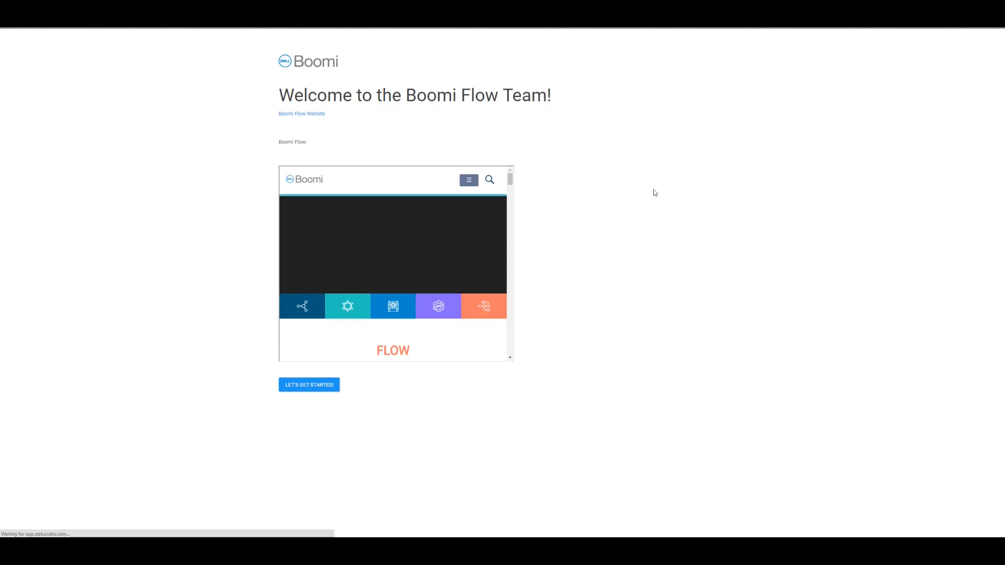
Advance past the app's welcome page with LET'S GET STARTED! and close the publish confirmation.
click(310, 387)
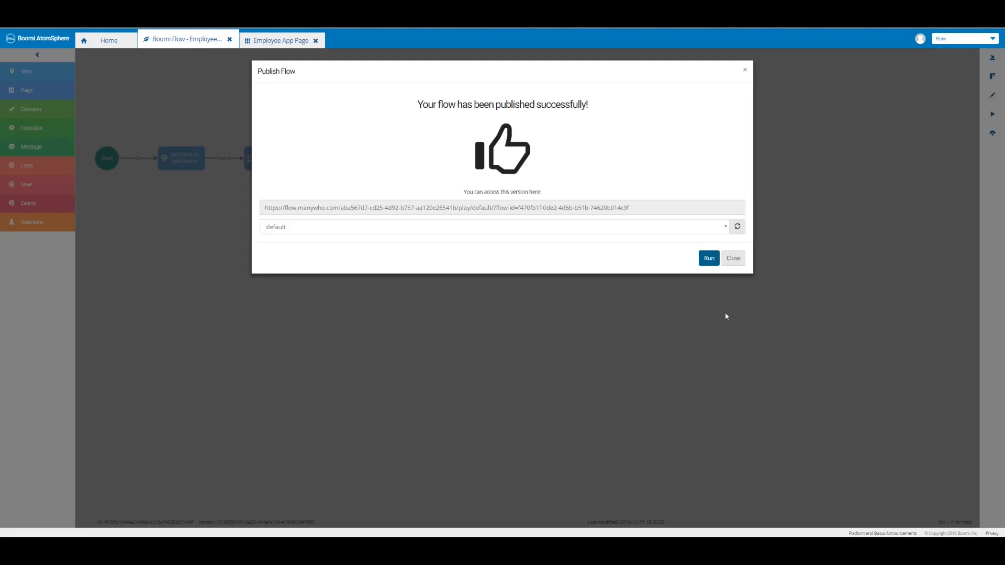
click(733, 258)
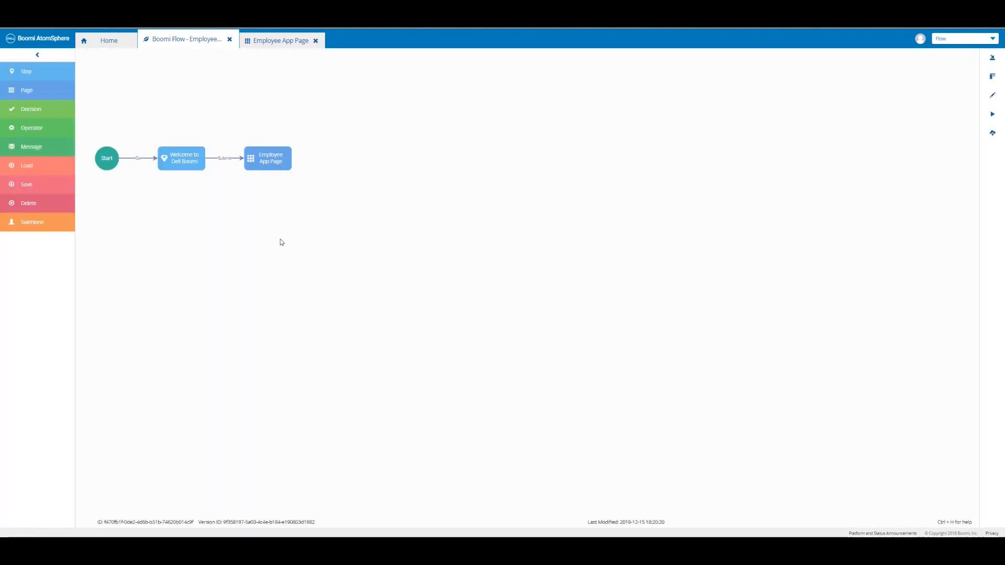
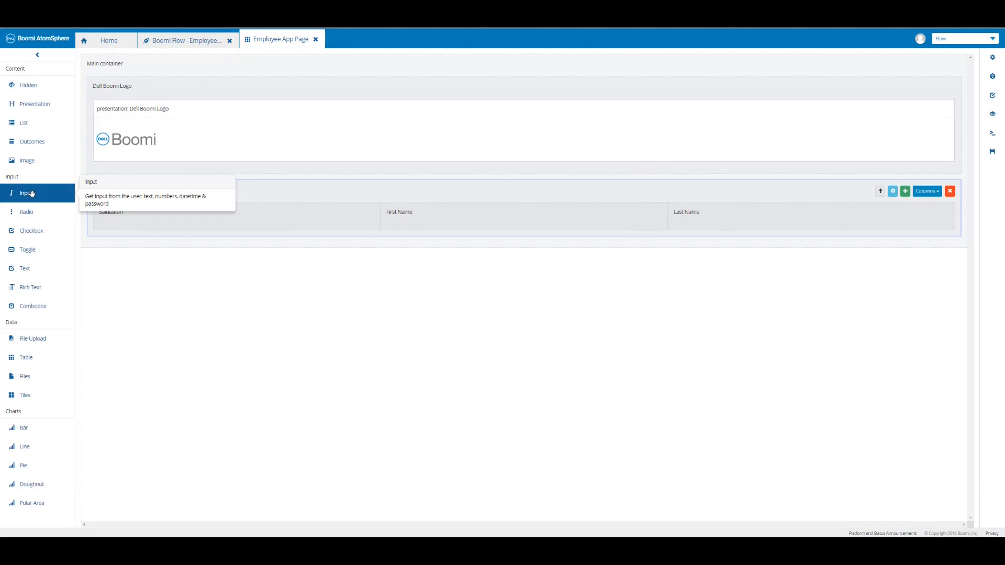
Add a required Input named and labelled 'First Name' to the First Name column.
drag(32, 193, 444, 218)
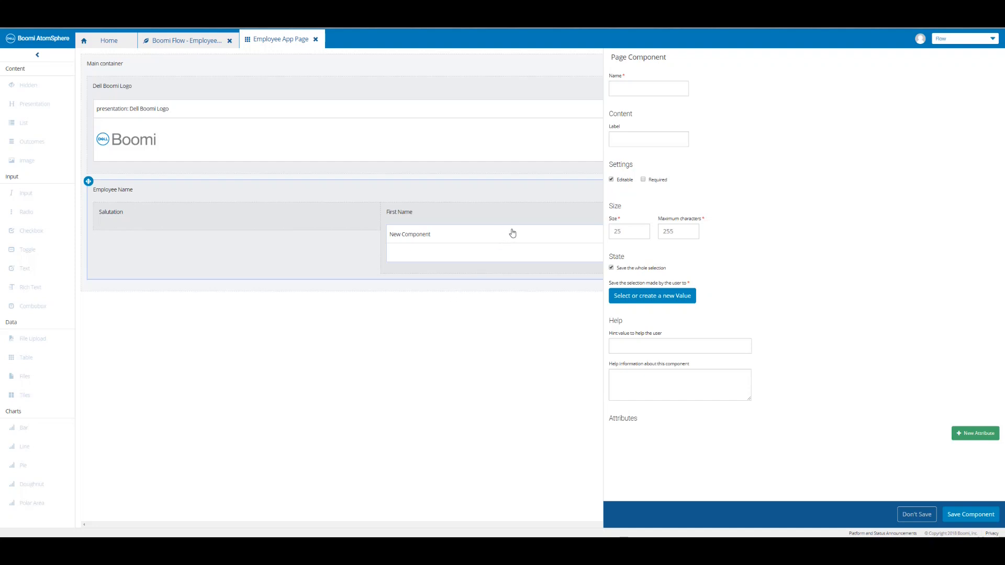
click(648, 139)
text(First Name)
click(643, 180)
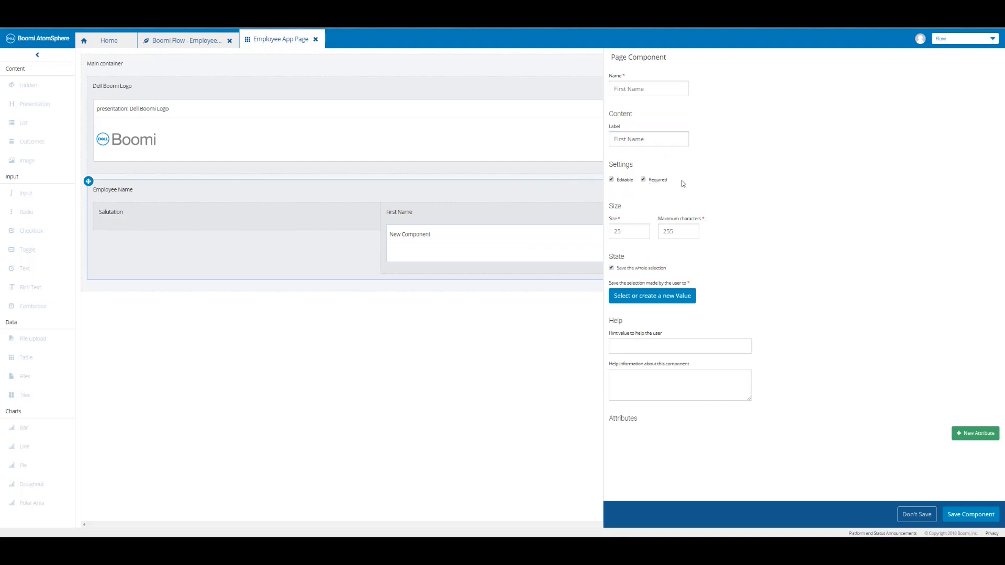
Store the input's entry in a new 'First Name' value, then save the component and page.
click(665, 296)
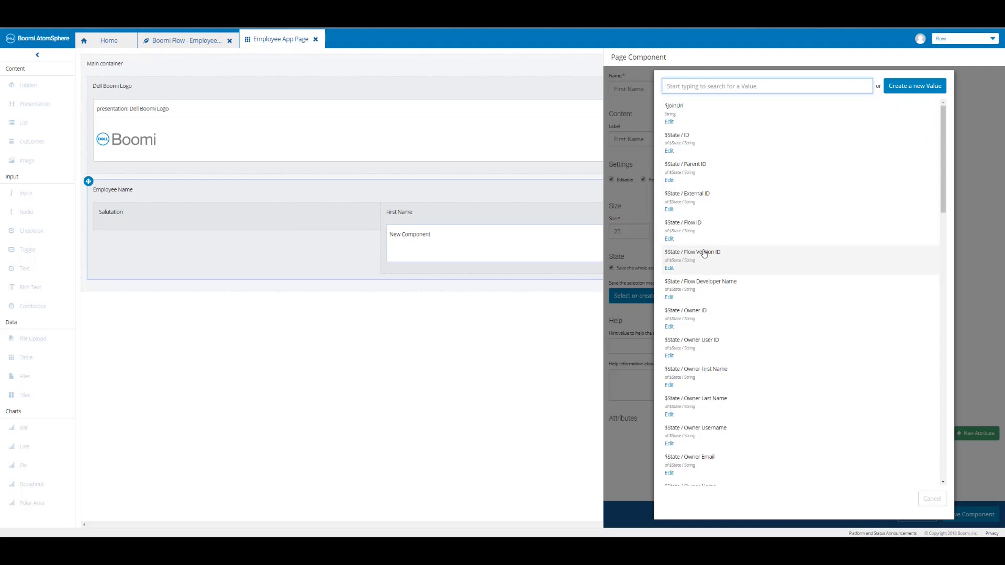
click(913, 89)
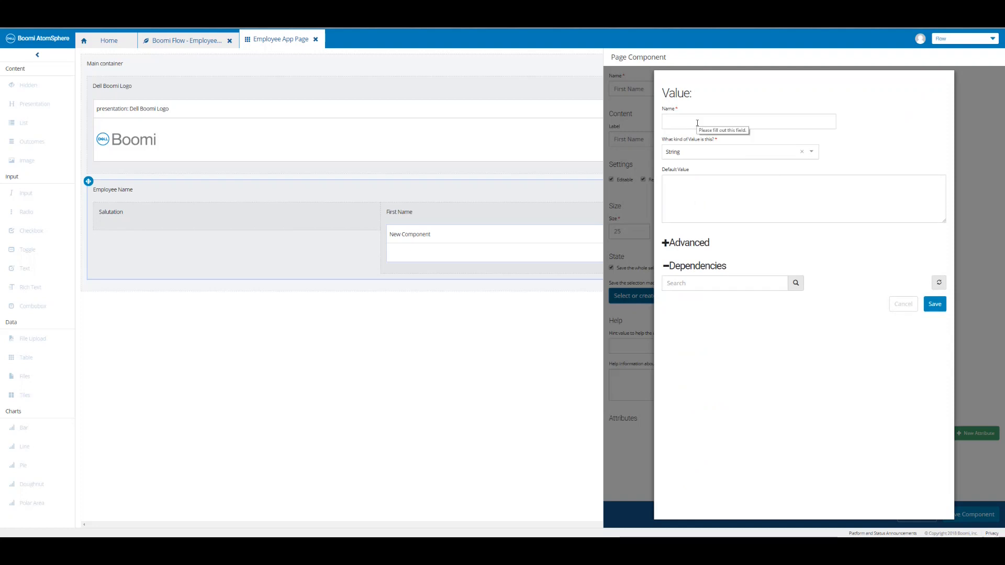
click(697, 122)
text(First Name)
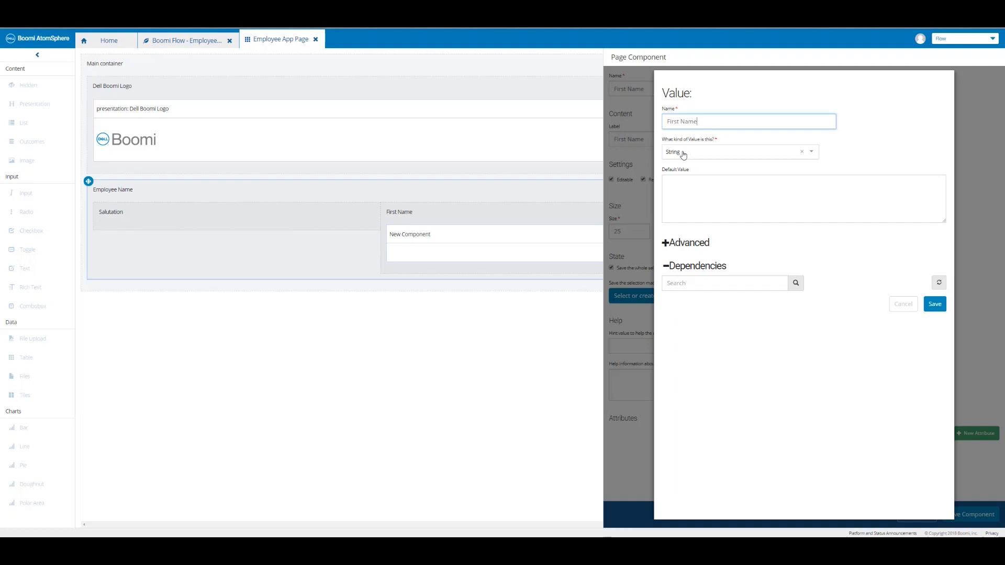
click(935, 304)
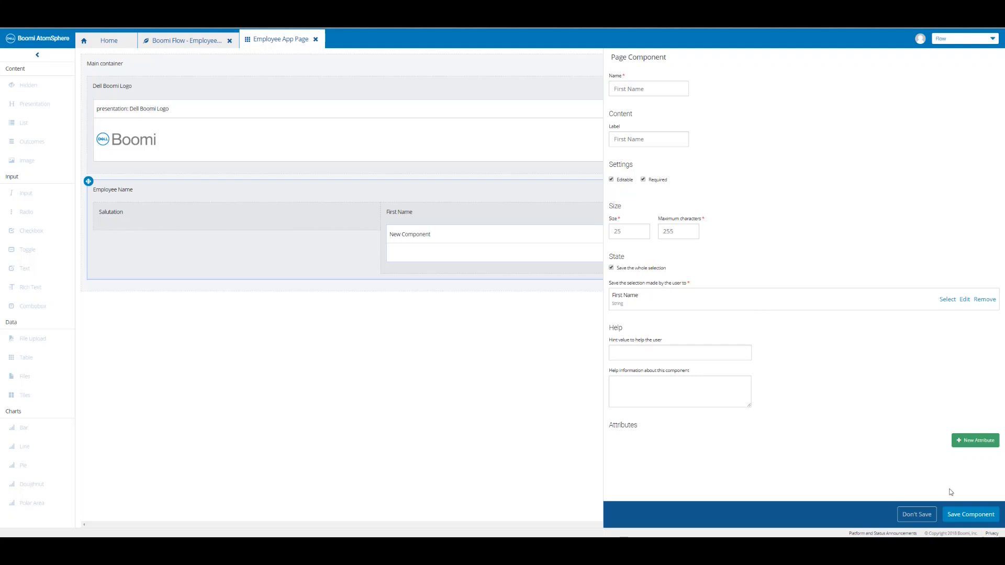
click(969, 517)
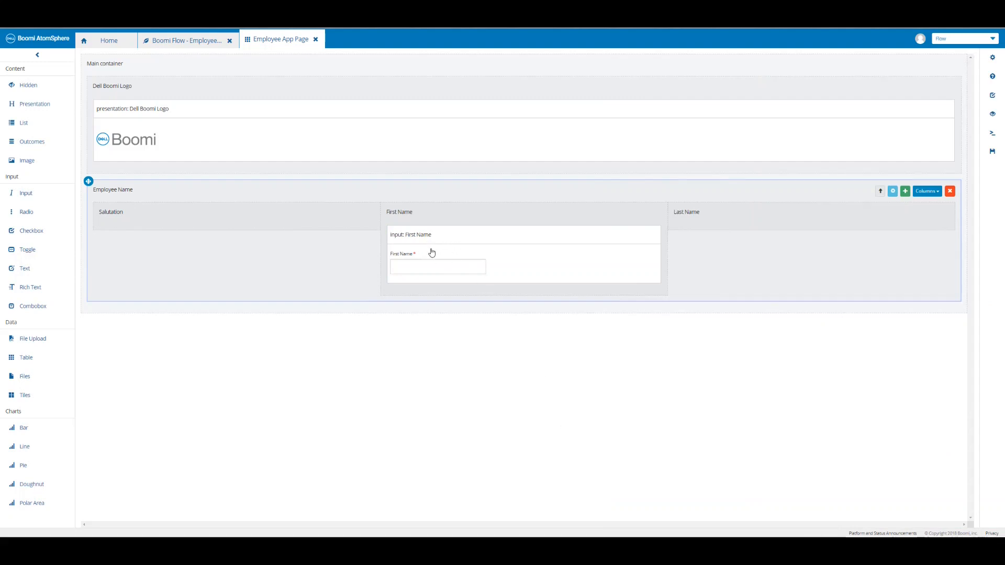
click(992, 153)
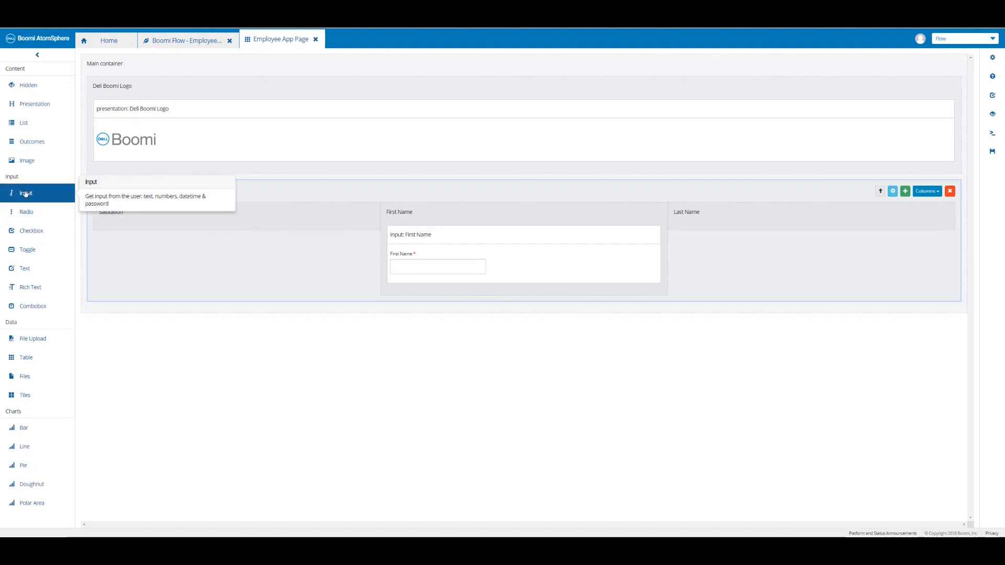
Add a required Input named and labelled 'Last Name' to the Last Name column.
drag(25, 193, 714, 219)
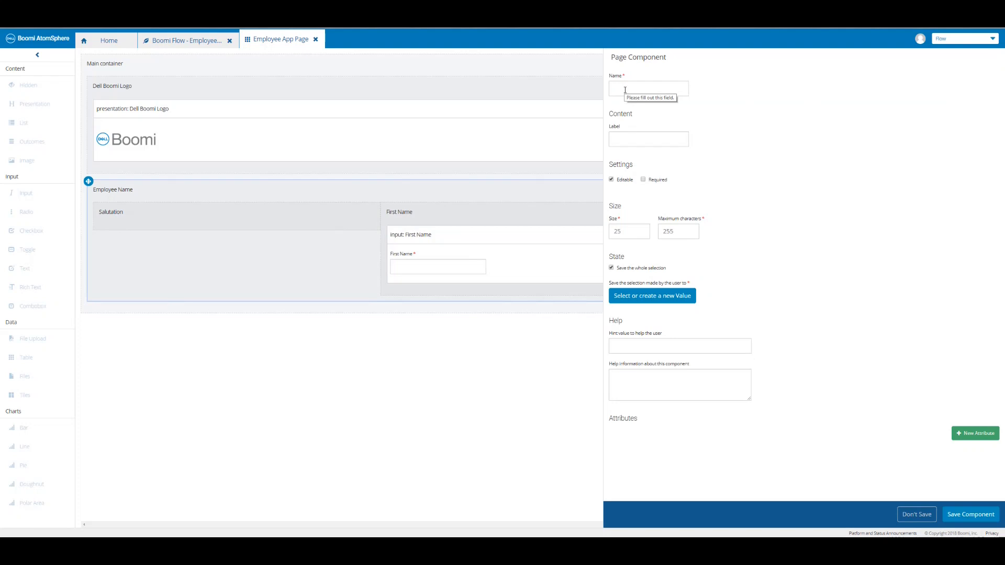
click(625, 89)
text(Last Name)
key(Tab)
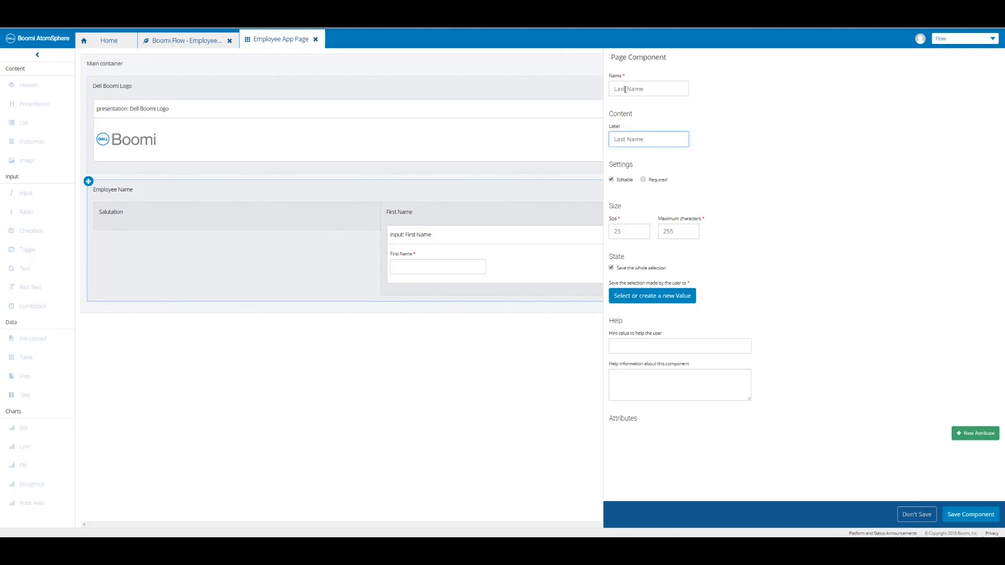
click(642, 179)
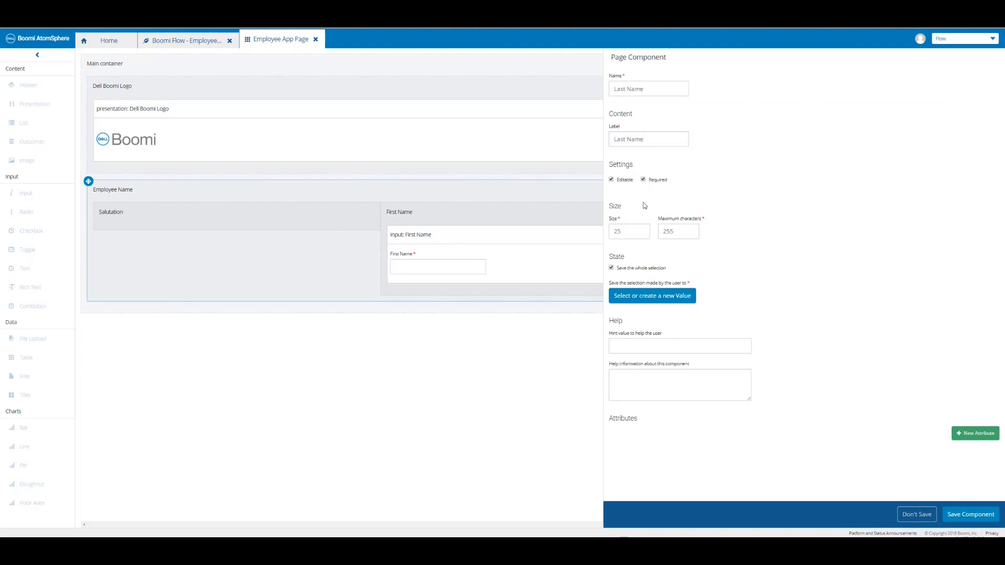
Store the input's entry in a new 'Last Name' value, then save the component and page.
click(645, 296)
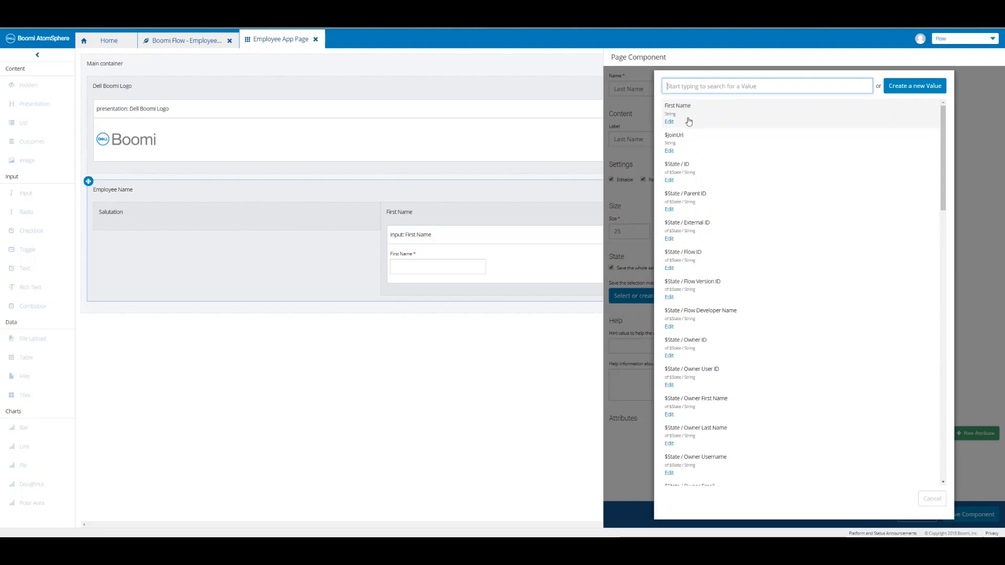
click(913, 87)
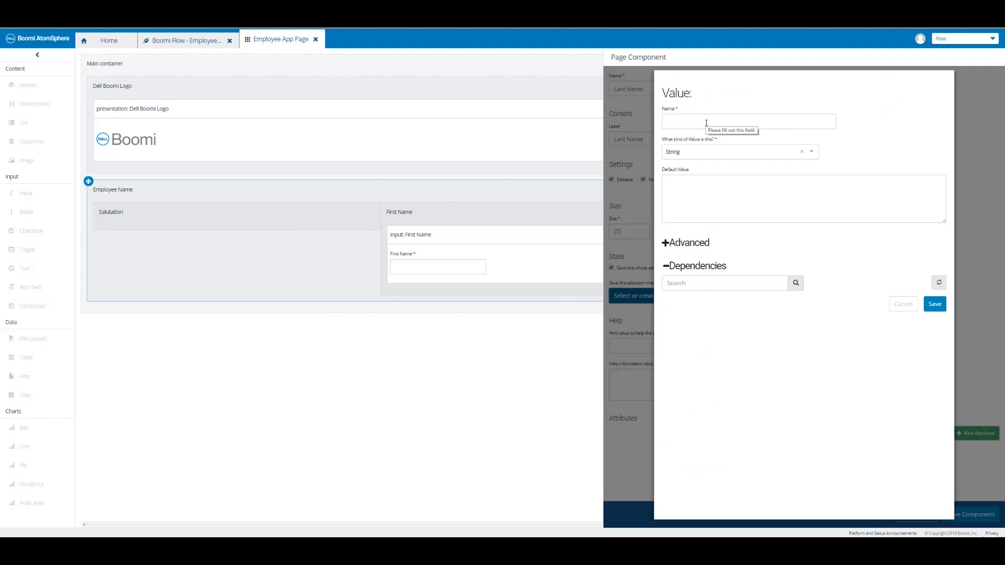
click(706, 122)
text(Last Name)
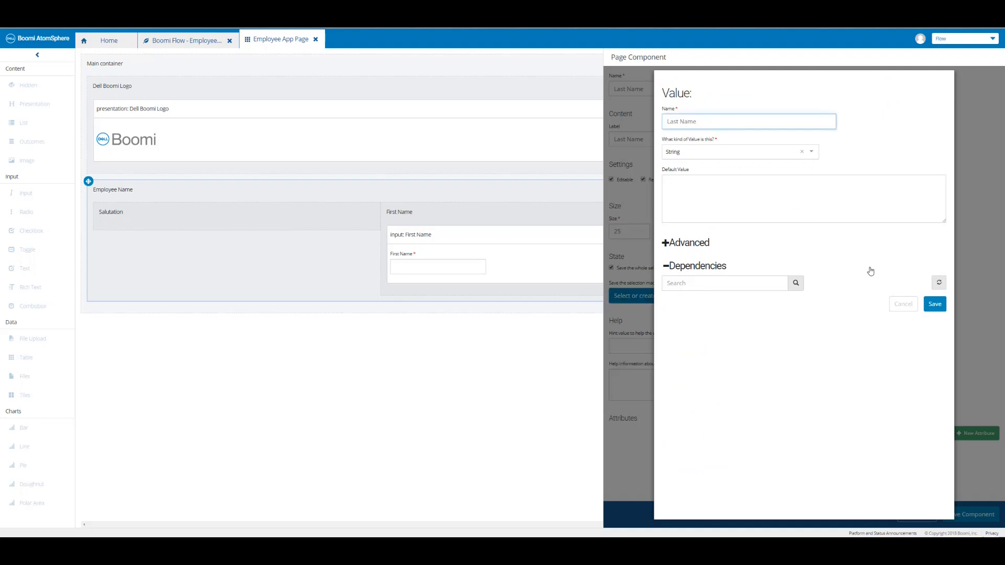
click(934, 303)
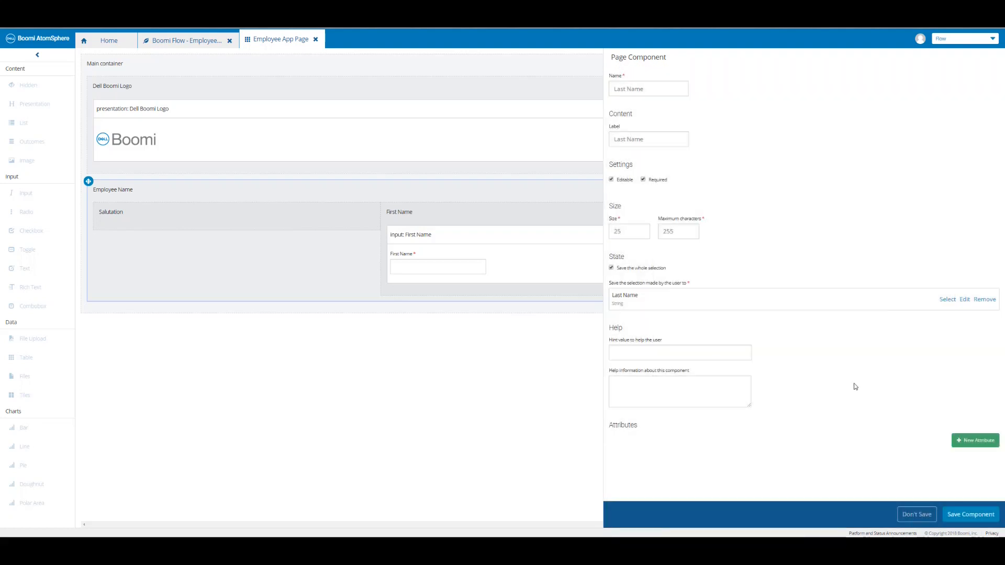
click(969, 513)
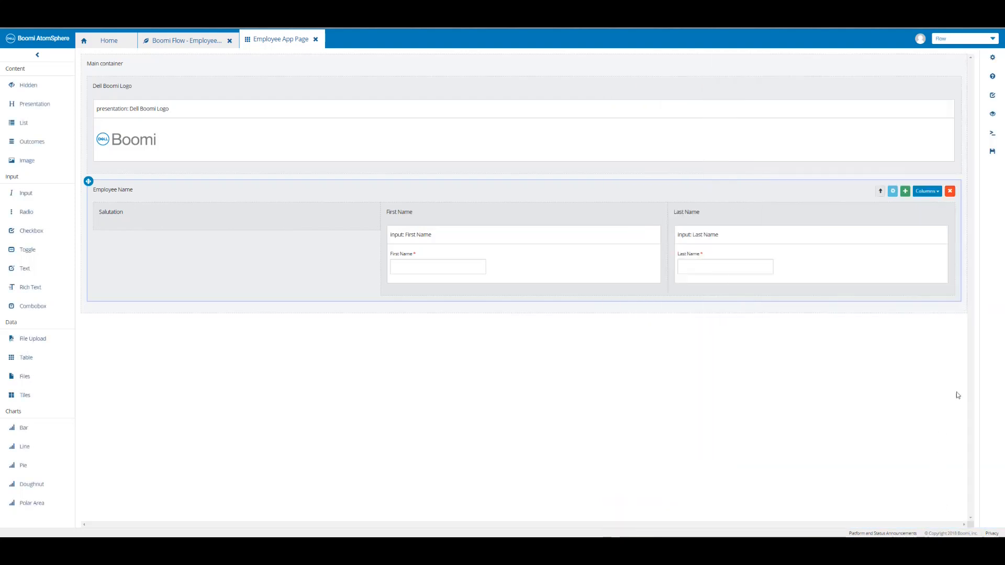
click(990, 153)
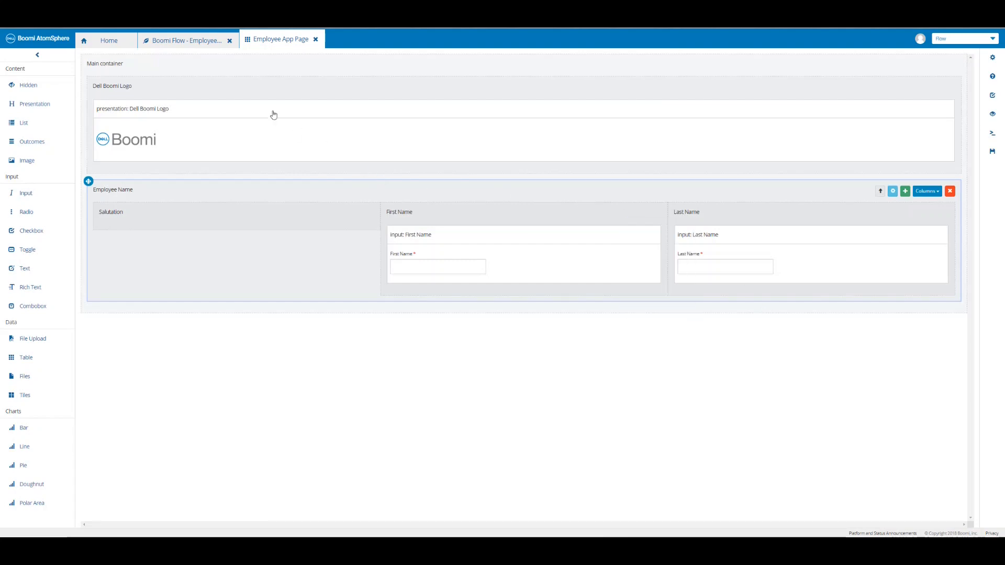
Save the page step, publish with comment 'Boomi Flow - Page Element - First/Last Name added', and run it.
click(192, 41)
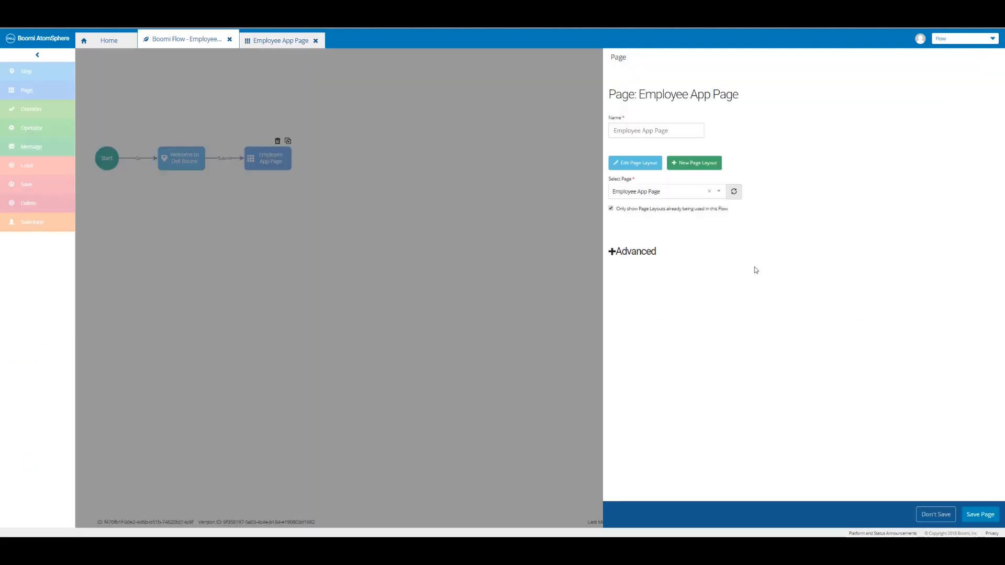
click(981, 515)
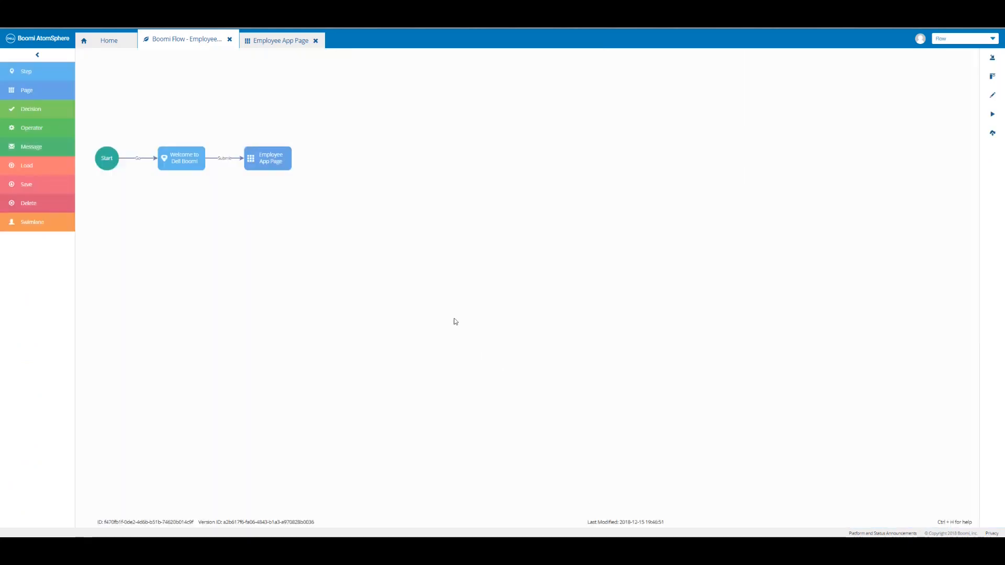
click(992, 137)
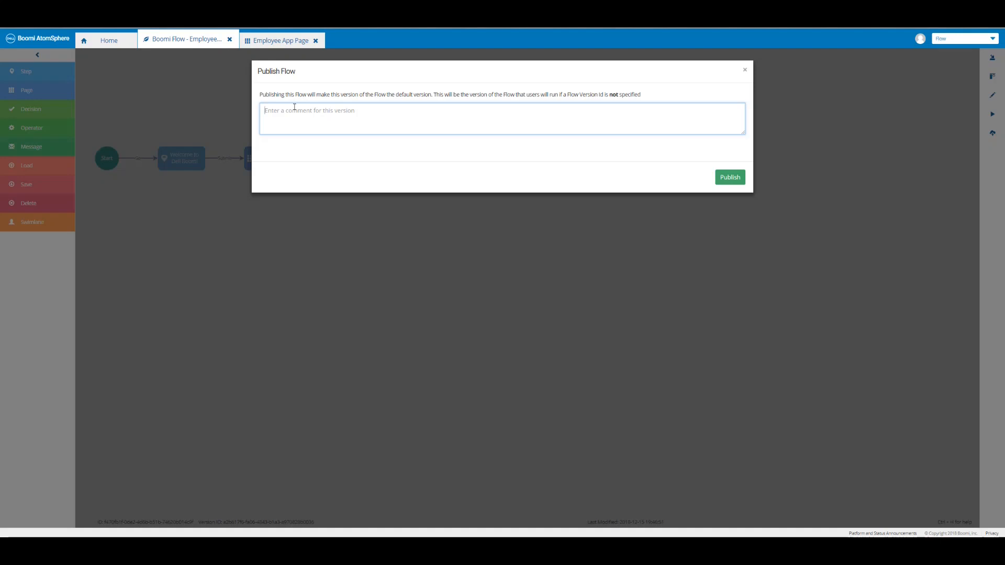
text(Boomi Flow - Page Element - First/Last Name added)
click(728, 179)
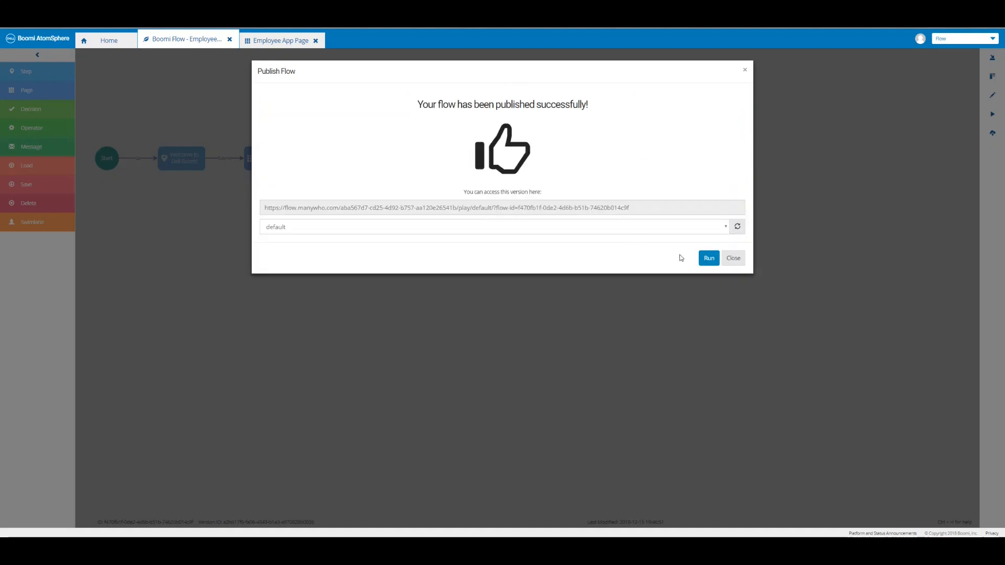
click(706, 264)
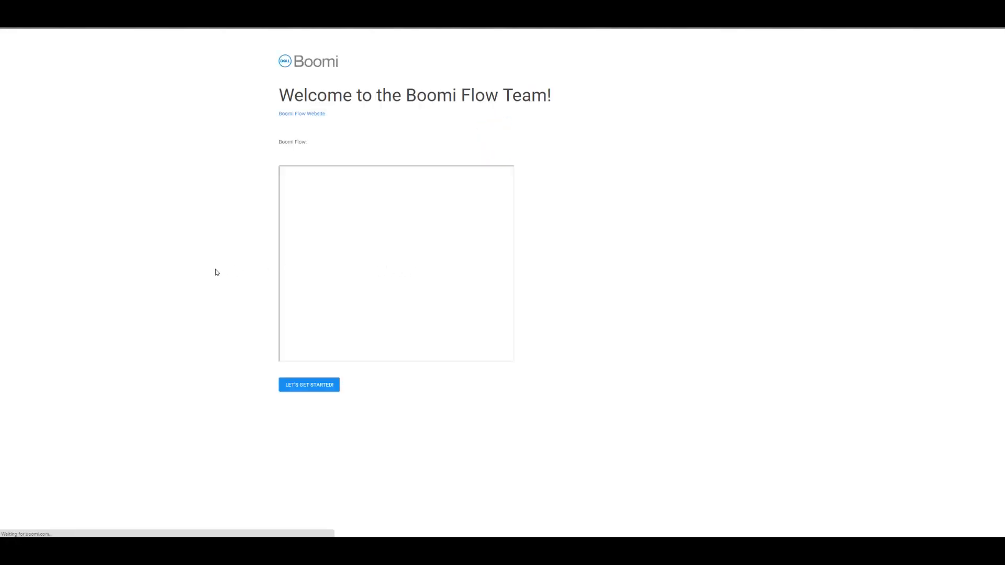
Start the app from its welcome screen, fill the Last Name field, and close the publish confirmation.
click(311, 388)
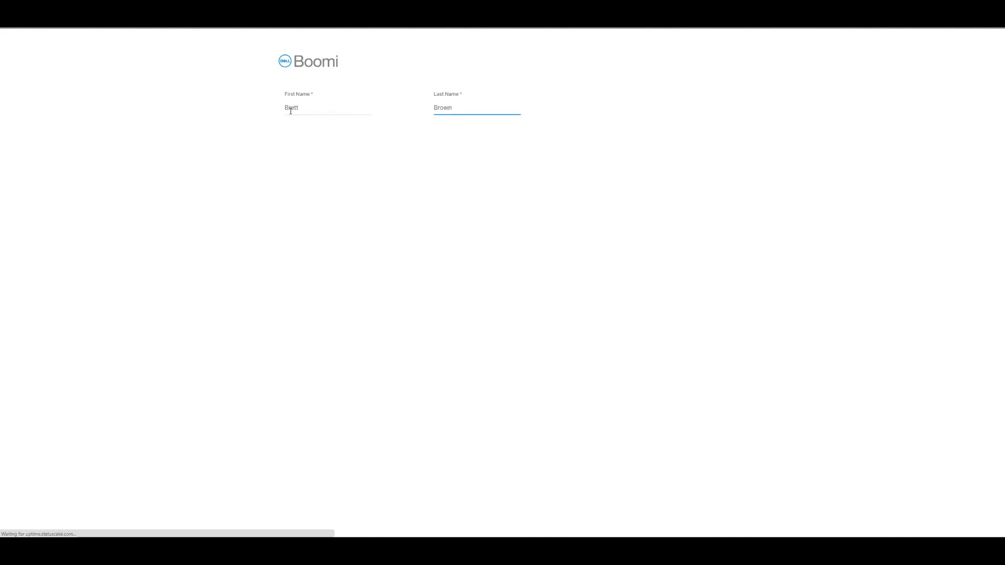
click(343, 167)
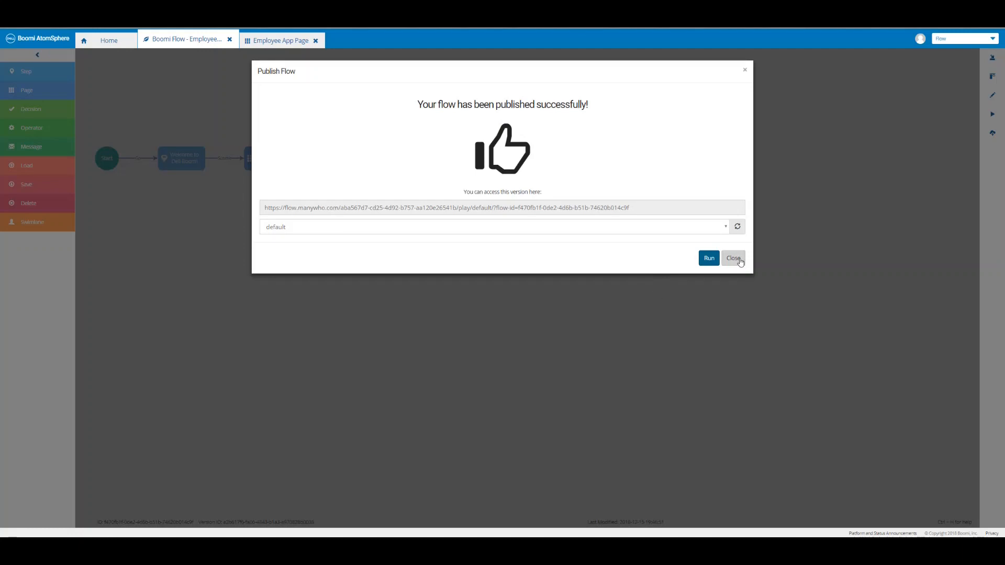
click(734, 258)
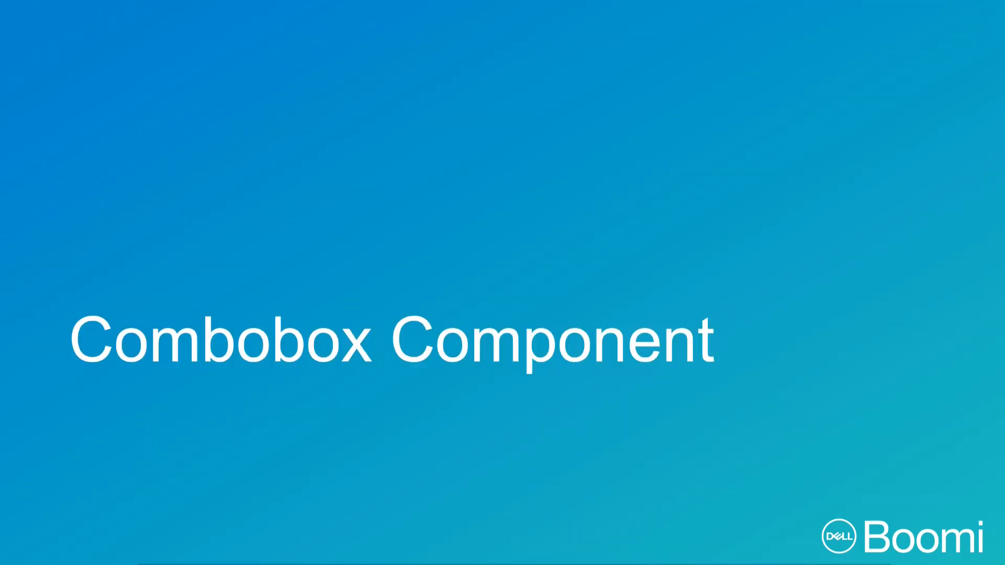
Reveal the combobox bullets on saving selection, single/multi-select and React Selectize, then advance.
key(Right)
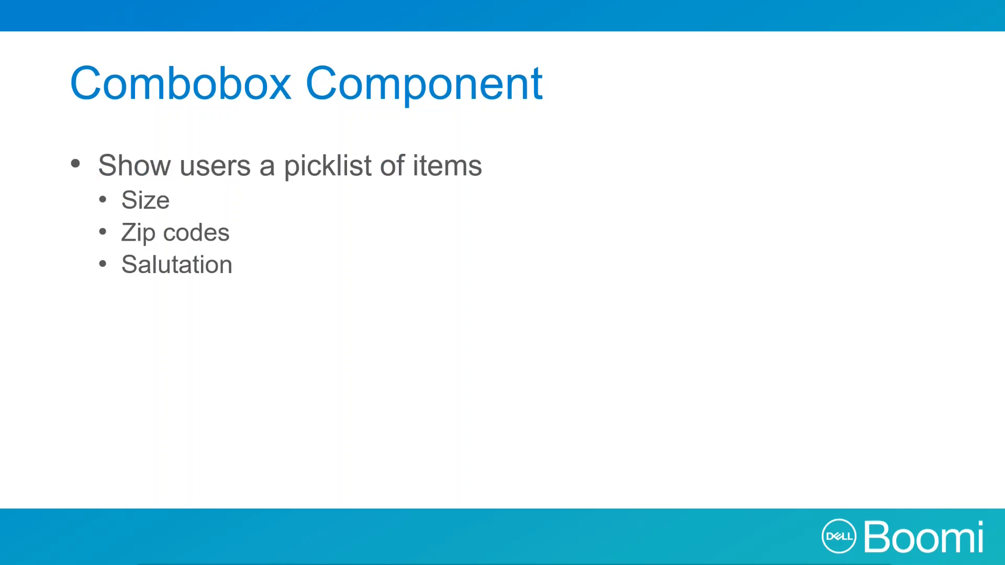
key(Right)
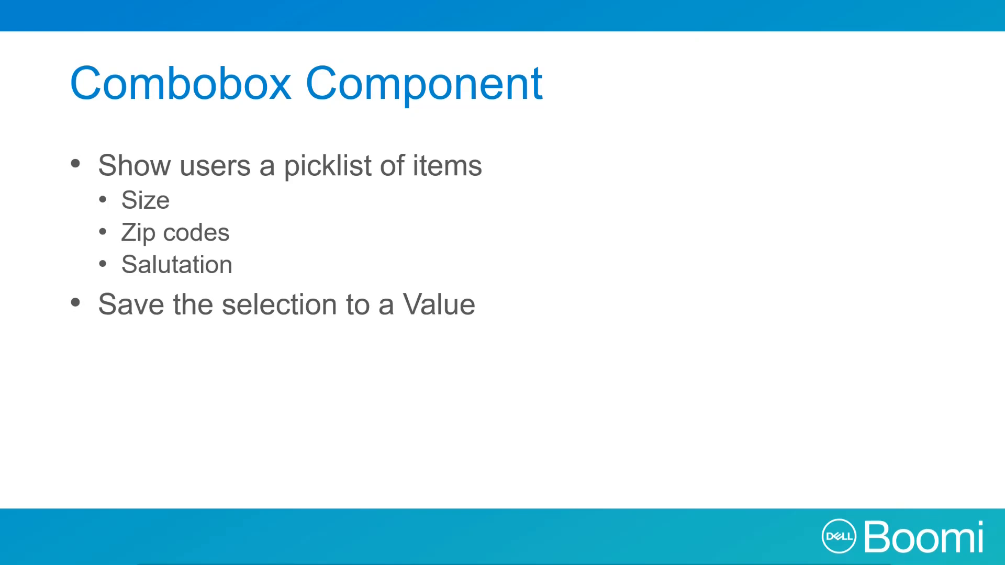
key(Right)
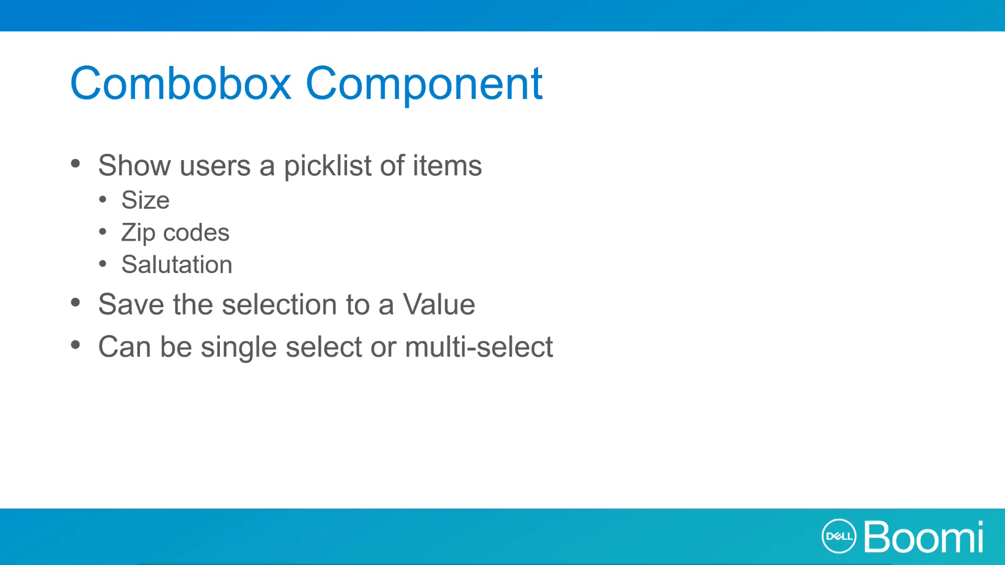
key(Right)
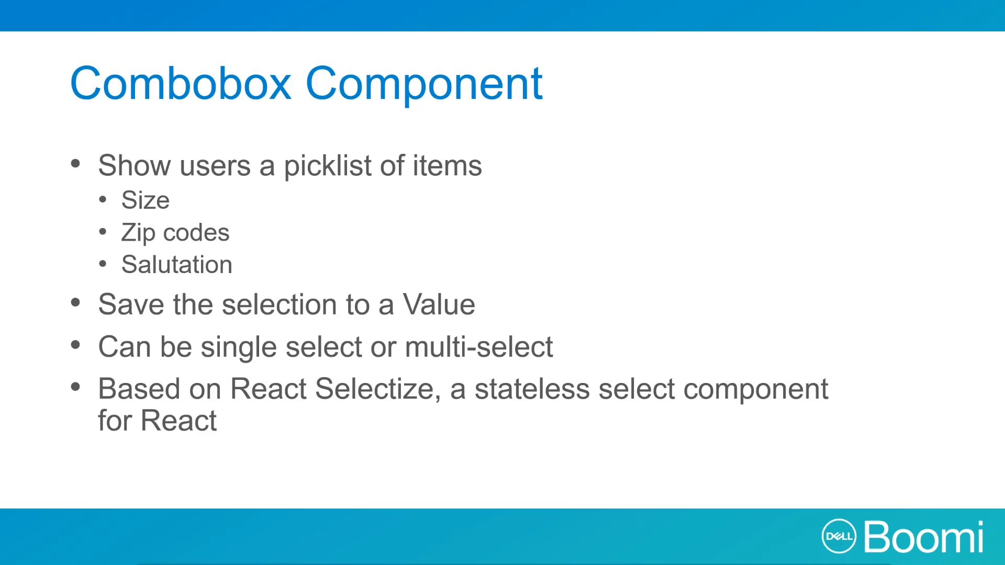
key(Right)
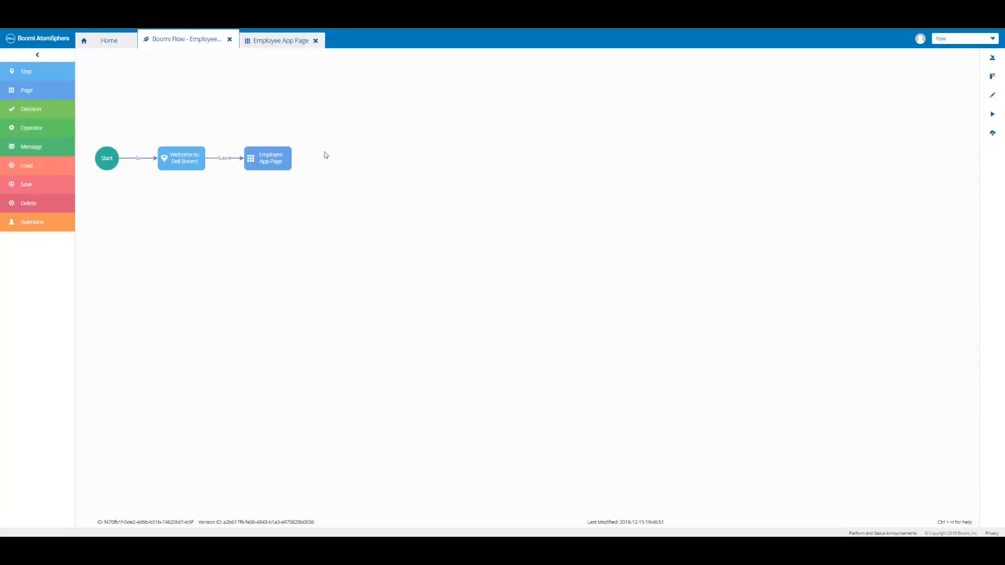
Drop a Combobox into the Employee App Page's Salutation column, named and labelled 'Salutation', marked Required.
click(278, 41)
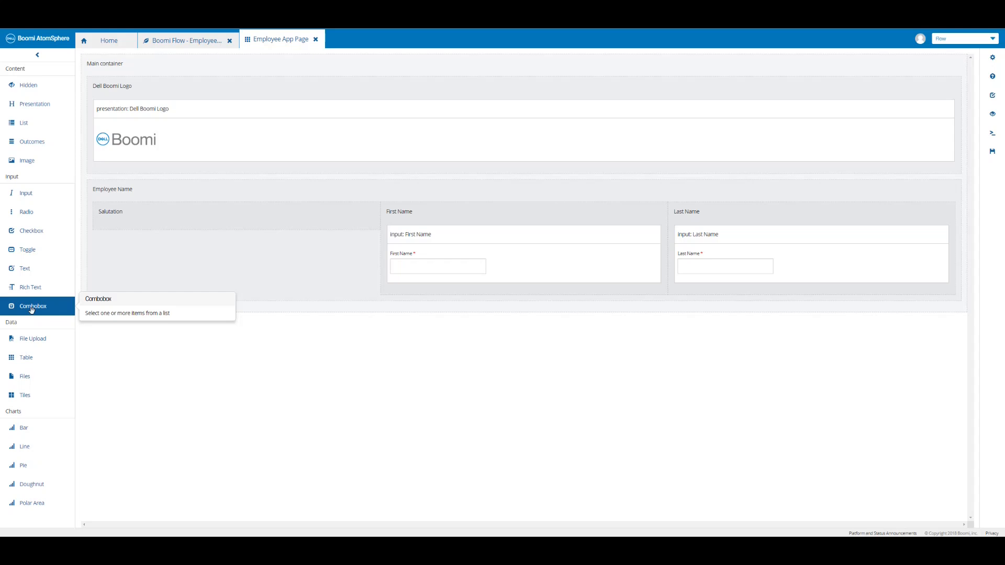
drag(31, 309, 139, 222)
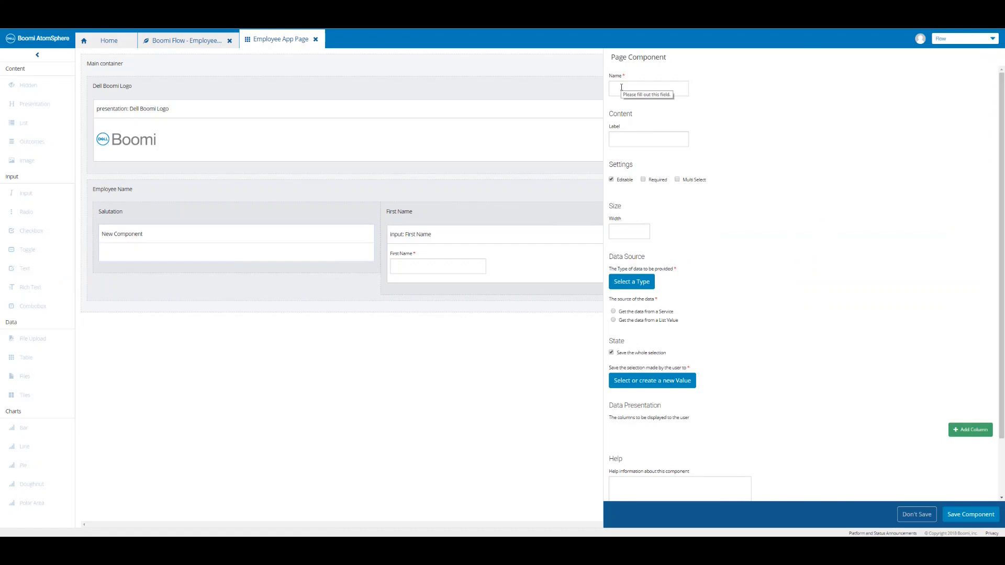
click(621, 87)
text(Salutation)
key(Tab)
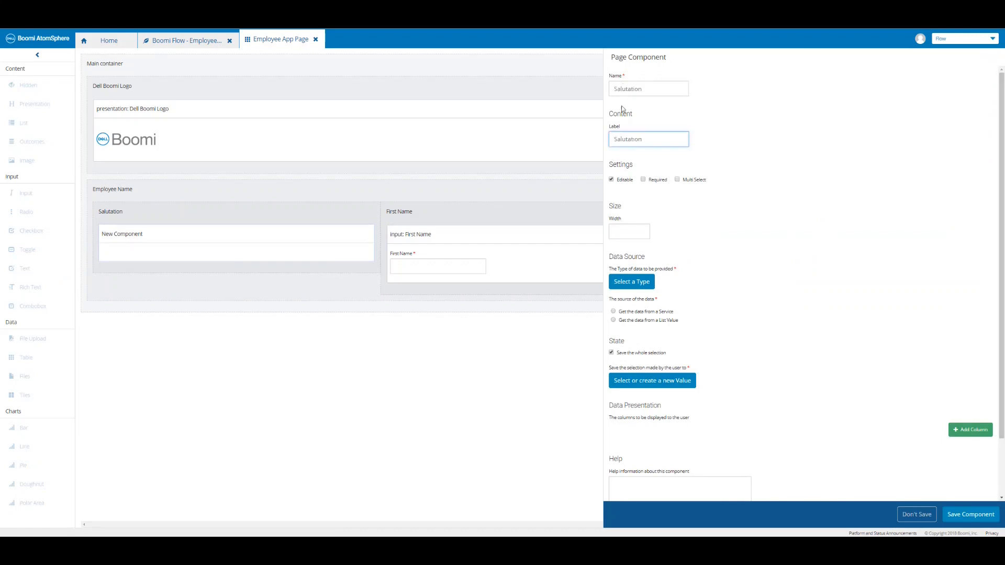
click(643, 180)
From the Home tab's Types list, start a new type named 'Salutation'.
click(102, 51)
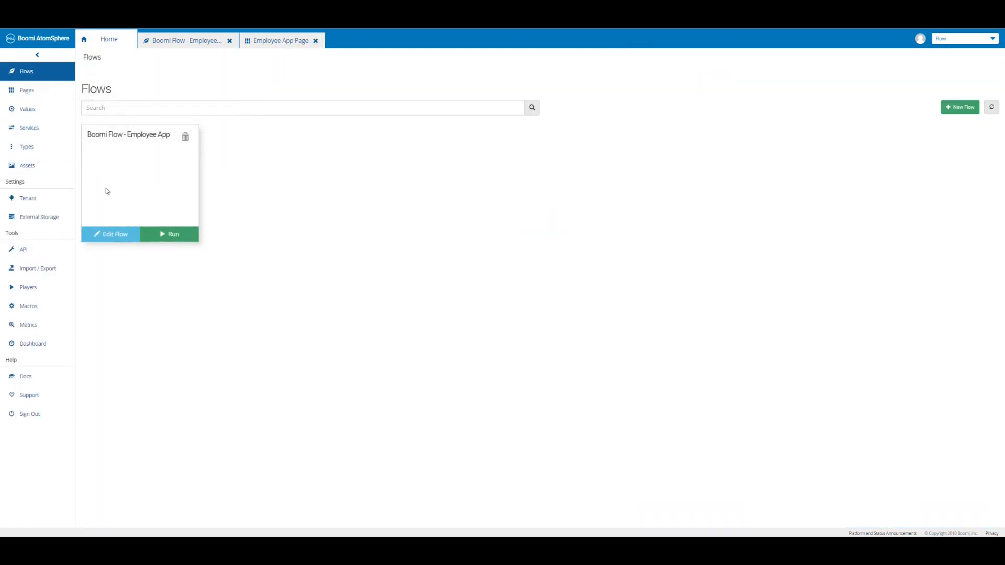
click(24, 151)
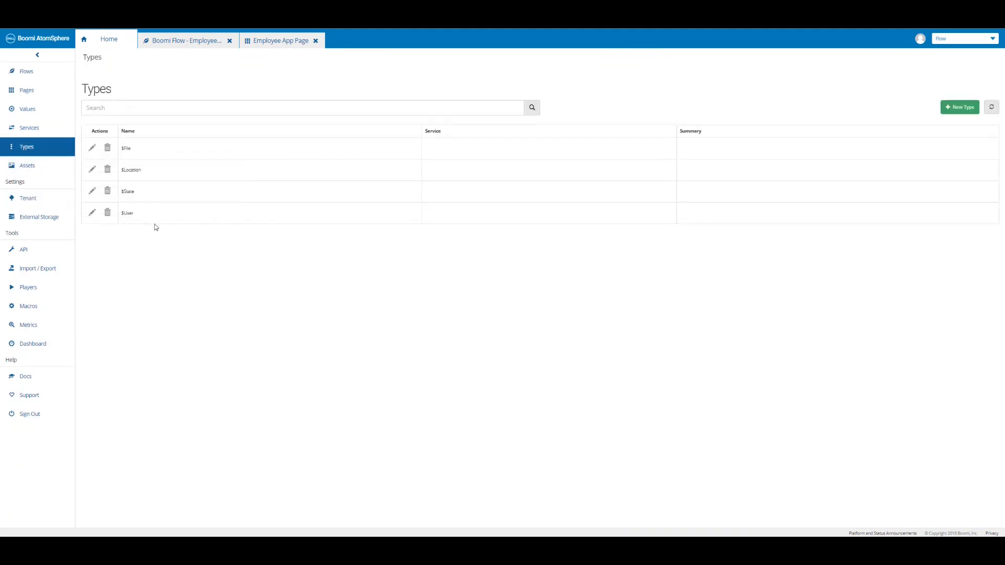
click(958, 109)
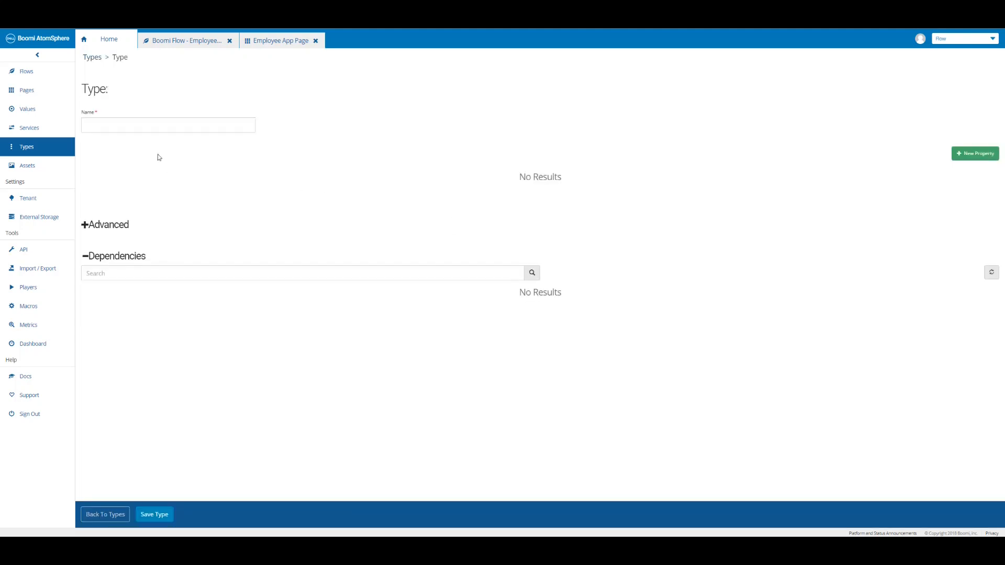
click(127, 126)
text(Salutation)
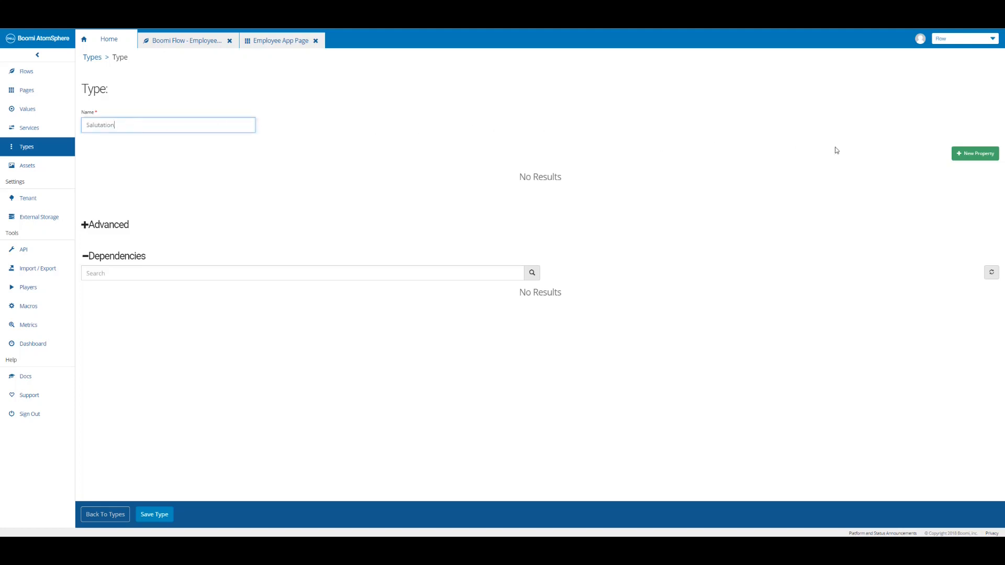
Add a String property 'Salutations' to the type and save it.
click(975, 152)
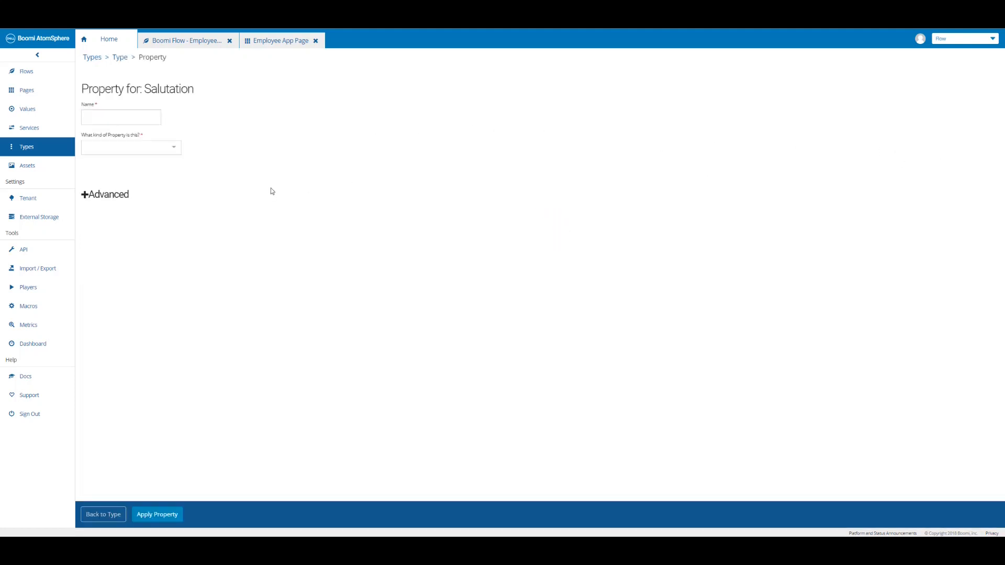
click(127, 118)
text(Salutations)
click(172, 152)
scroll(130, 204, down, 2)
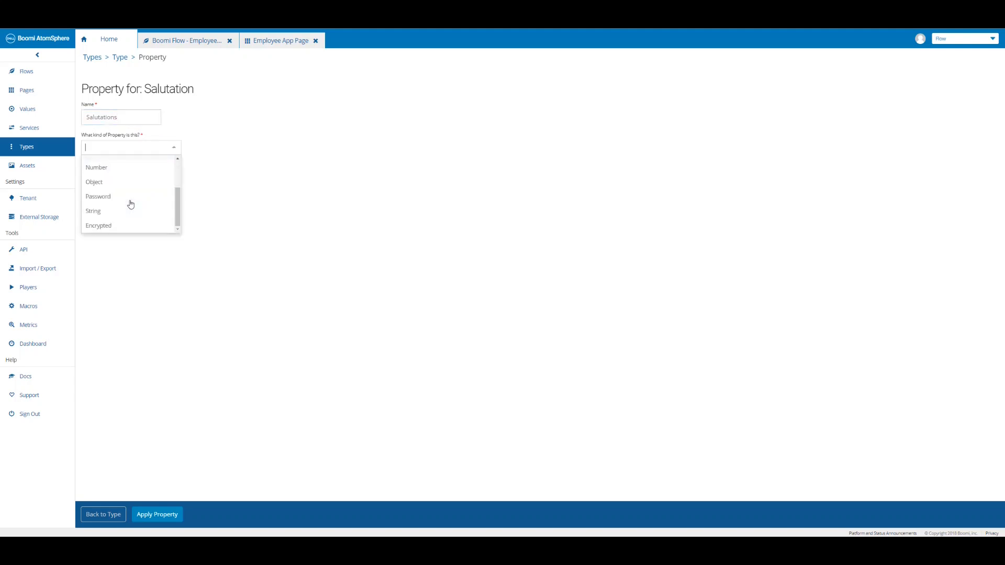
click(122, 212)
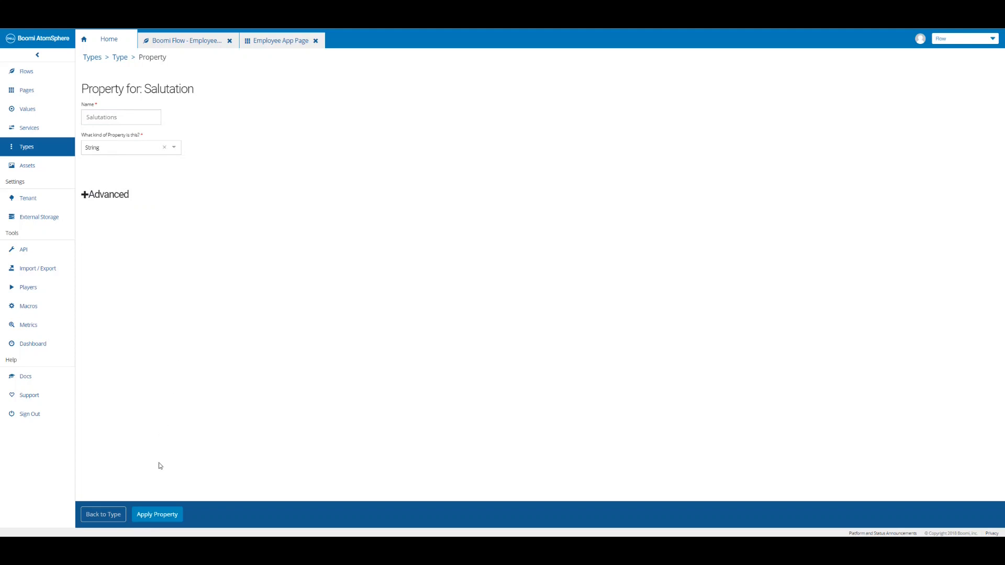
click(159, 515)
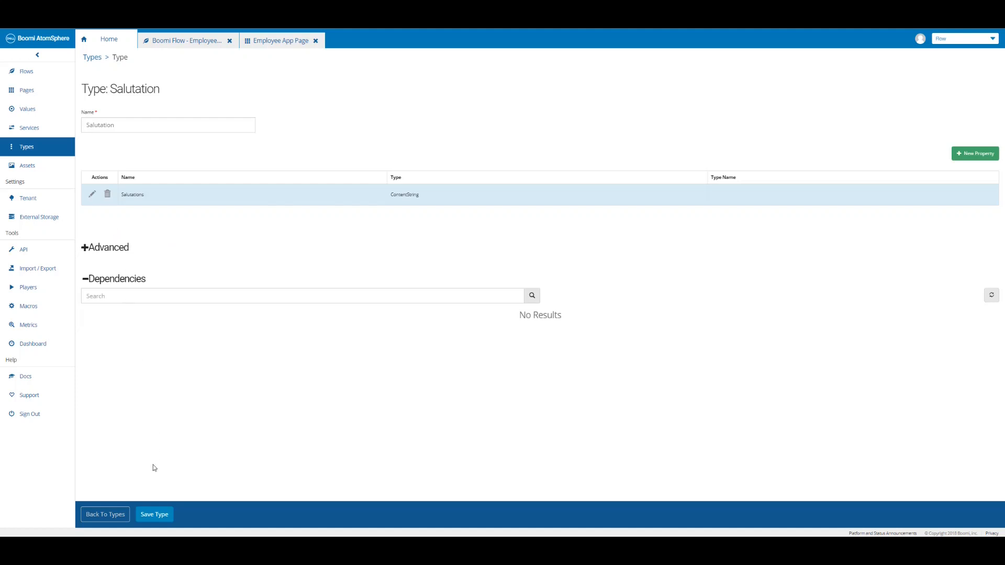
click(153, 514)
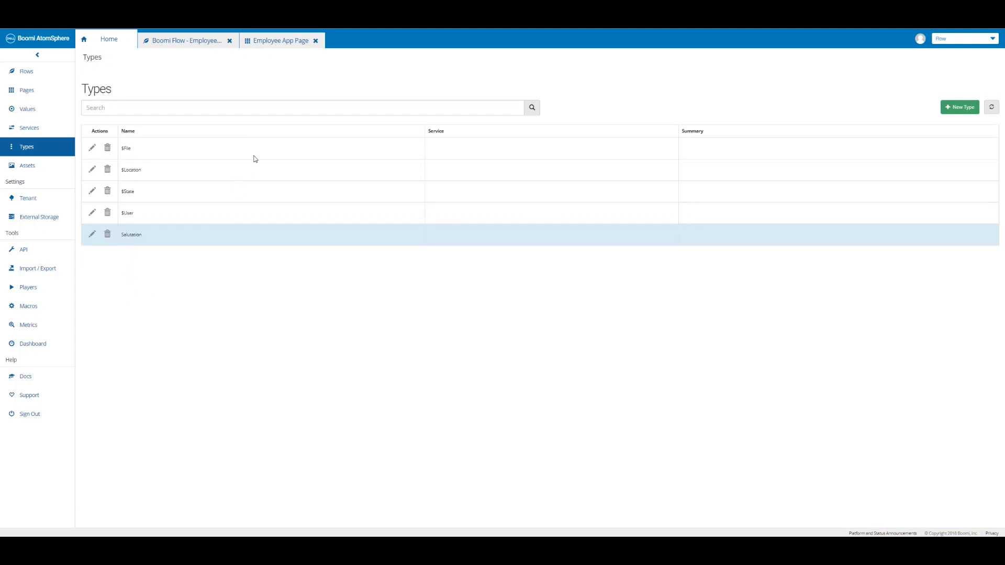
Source the combobox data from the Salutation type via a new list value 'Salutation List'.
click(281, 42)
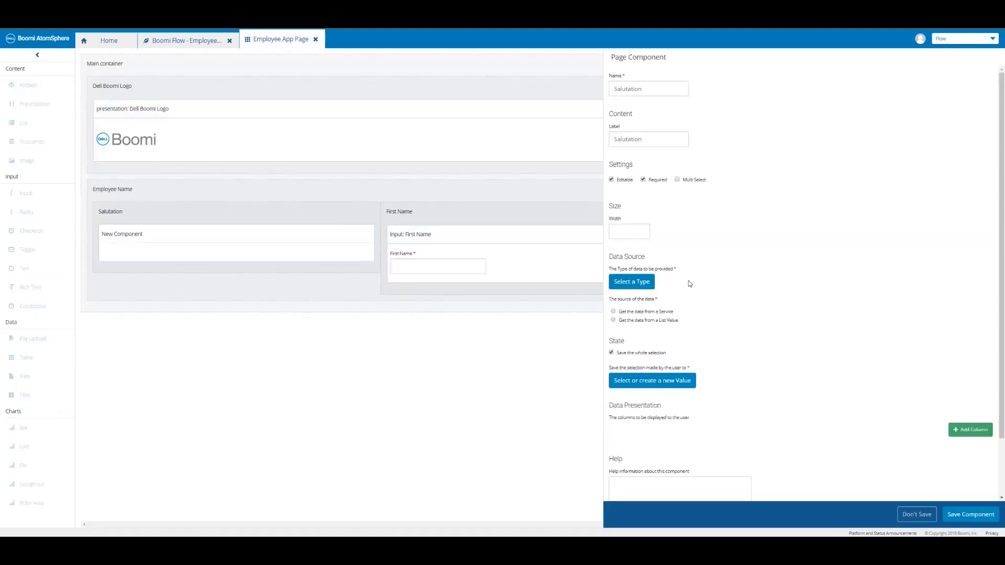
click(643, 285)
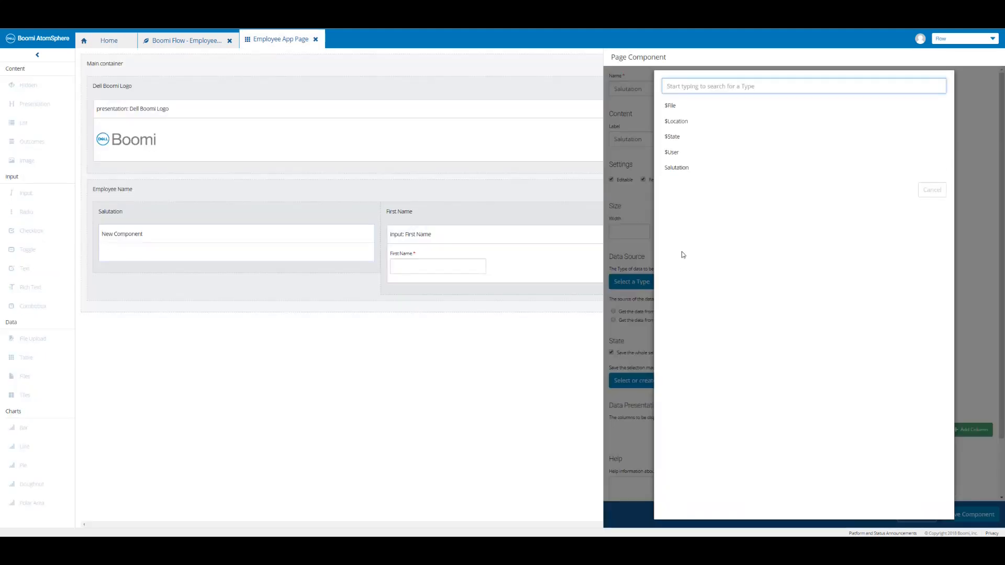
click(679, 168)
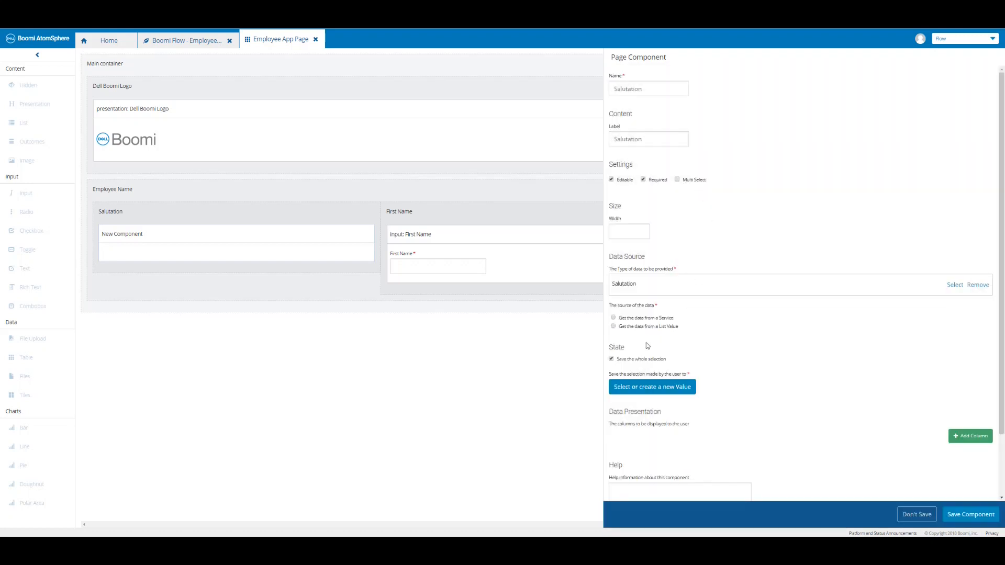
click(613, 326)
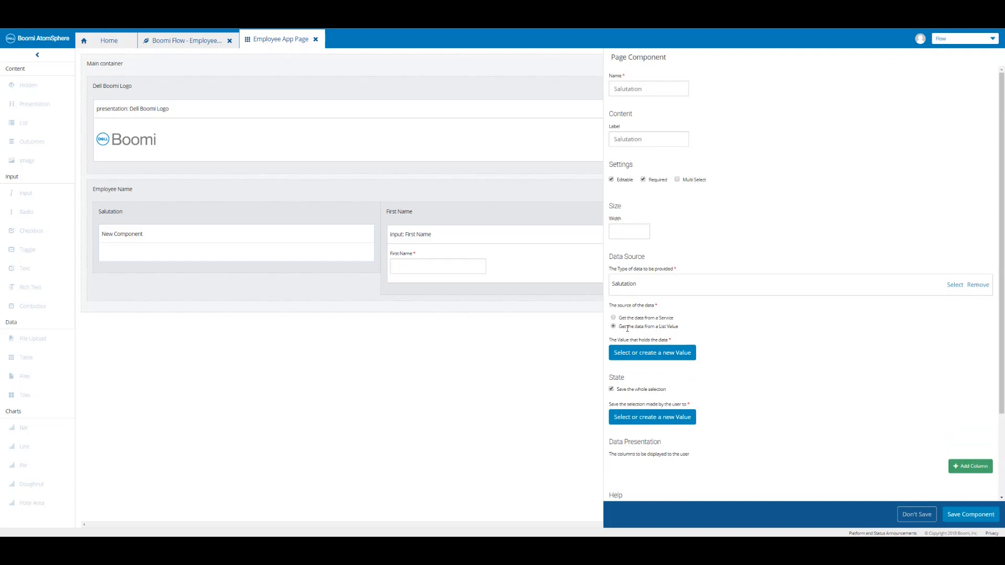
click(641, 353)
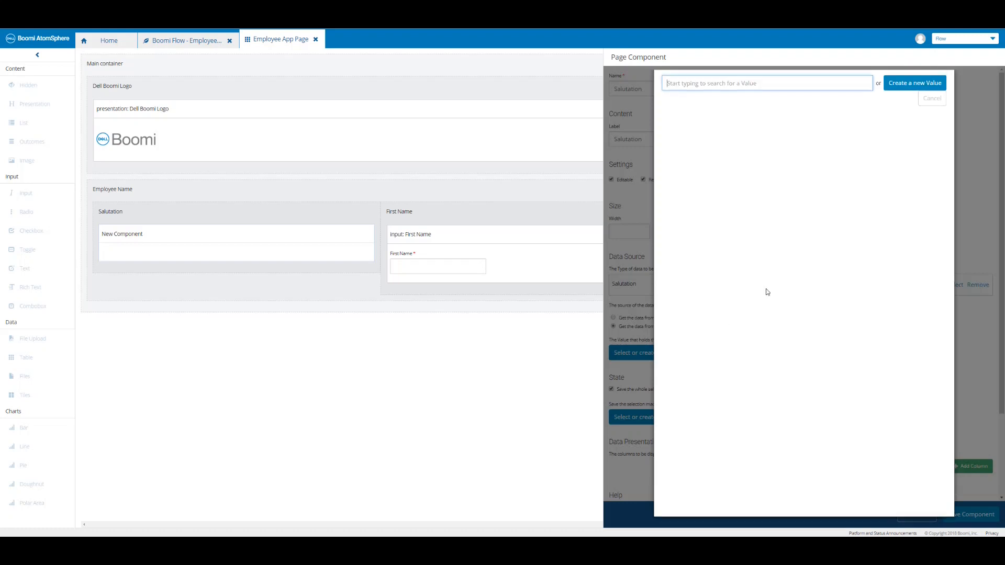
click(905, 87)
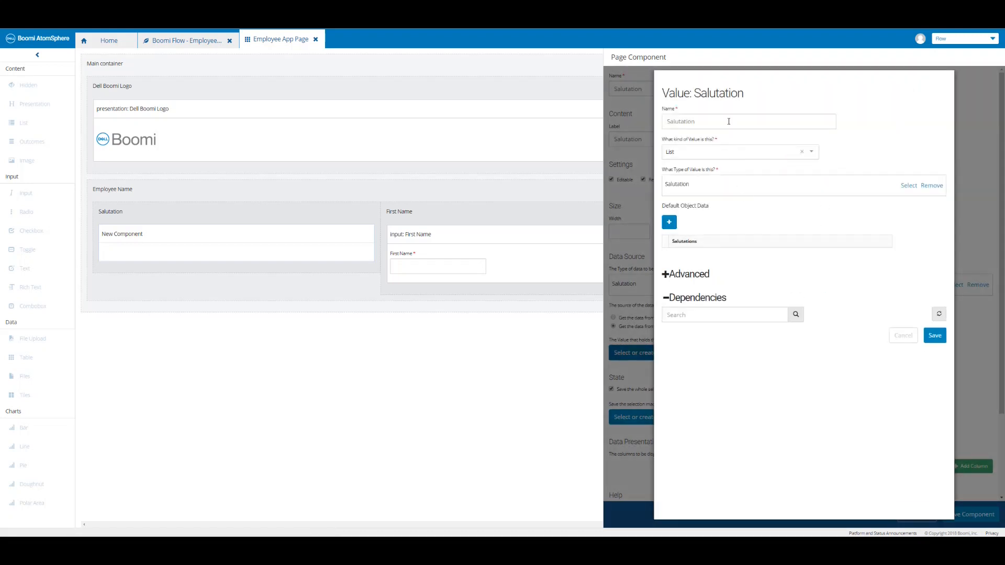
click(728, 122)
text(List)
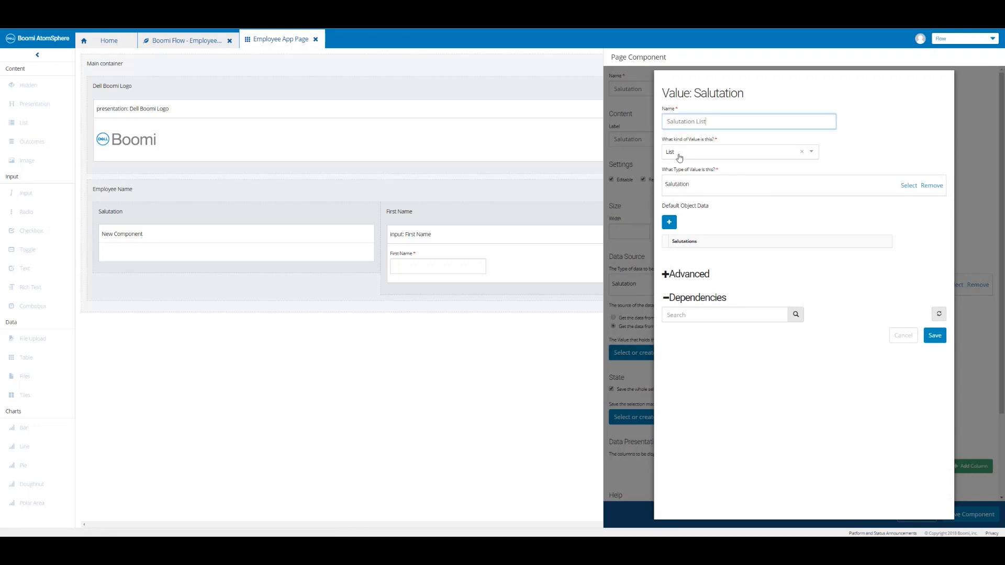
Add three default object data rows: Mr., Mrs. and Ms.
click(670, 223)
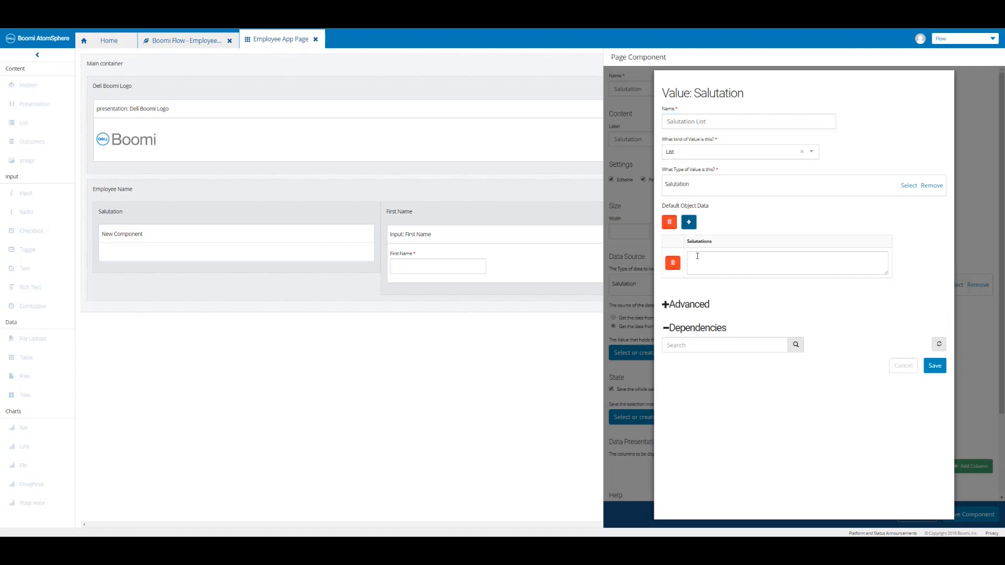
click(697, 255)
text(Mr.)
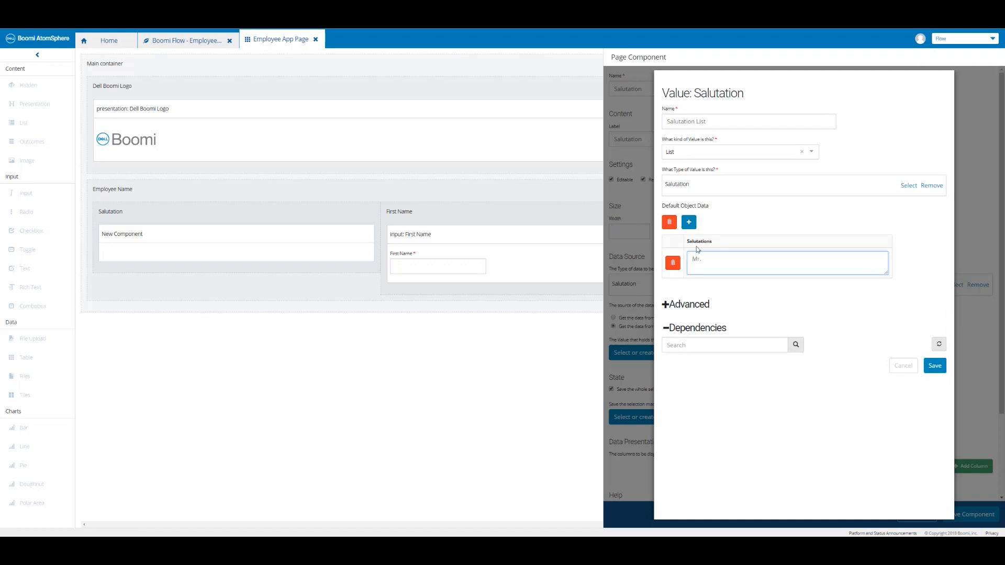
click(689, 223)
click(708, 289)
text(Mrs.)
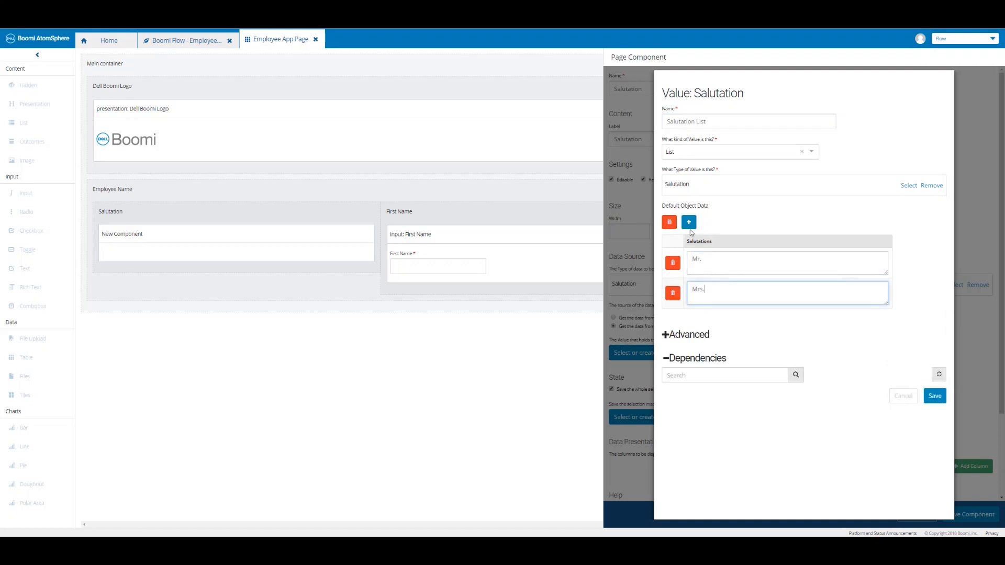
click(689, 223)
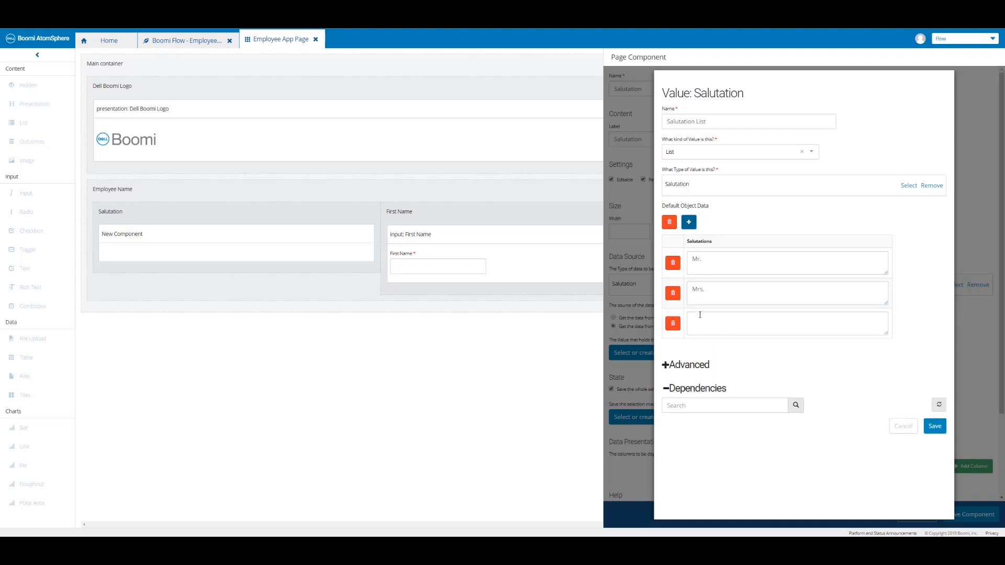
click(700, 315)
text(Ms.)
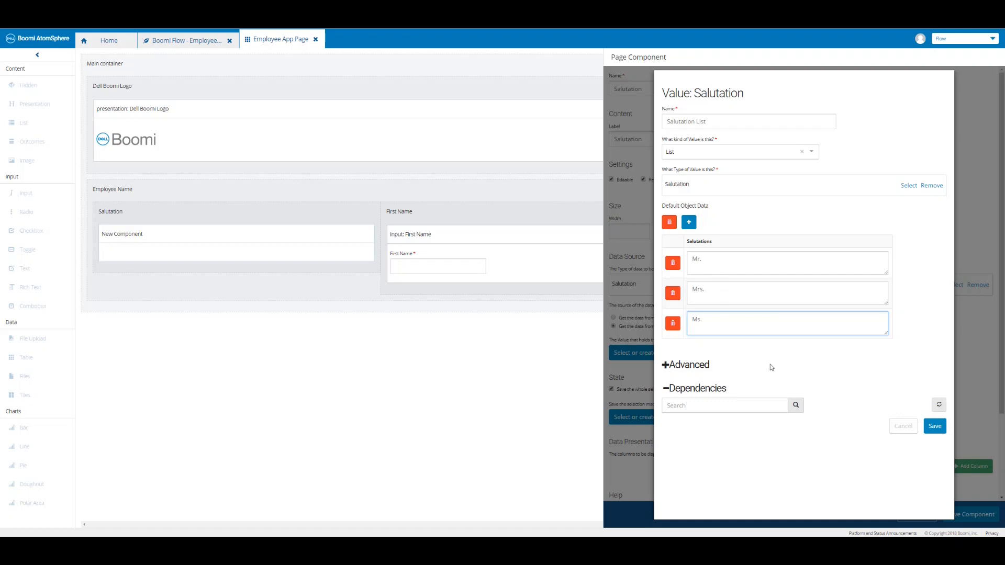
Save the list value and store the combobox selection in a new 'Salutation Selection' value.
click(934, 427)
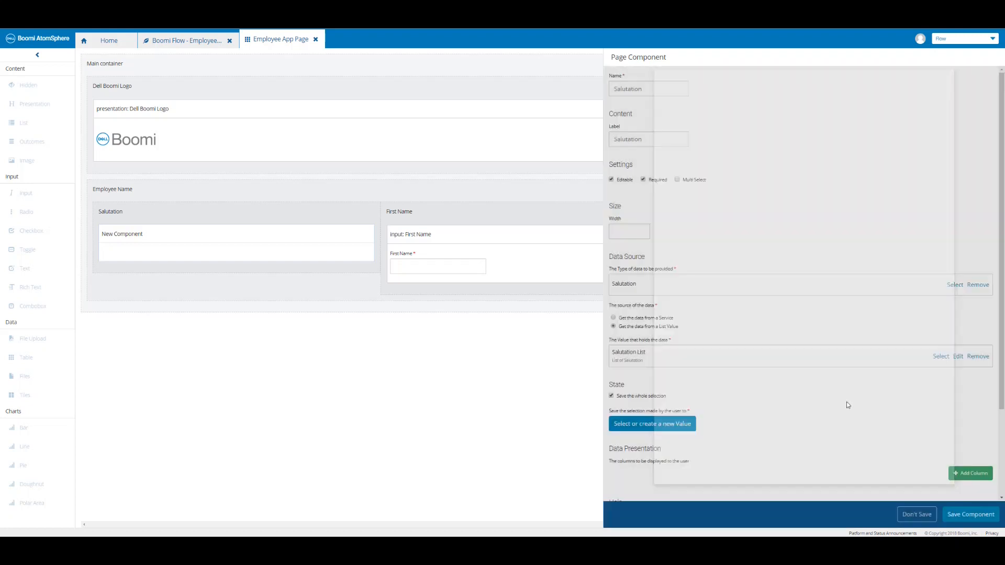
click(642, 427)
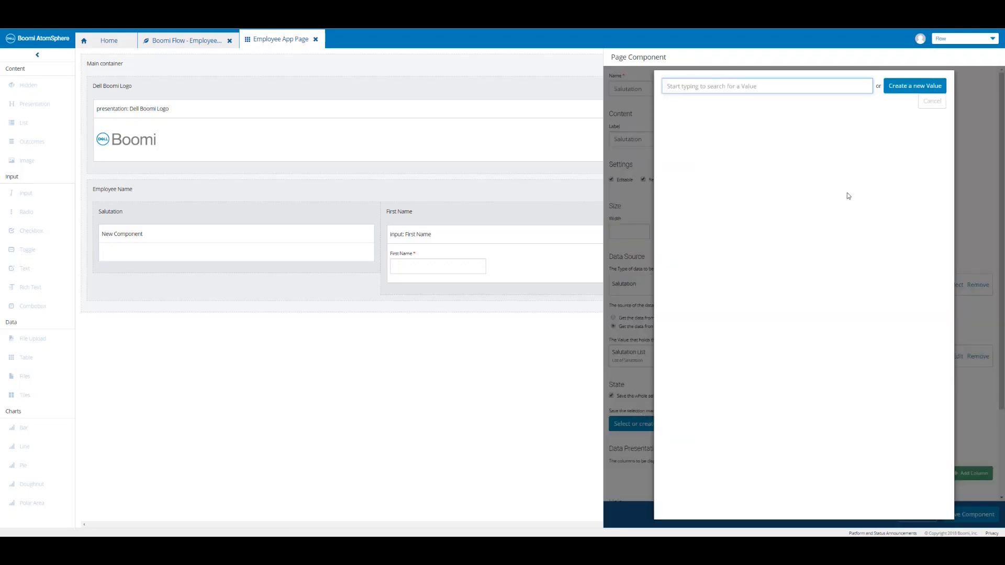
click(903, 87)
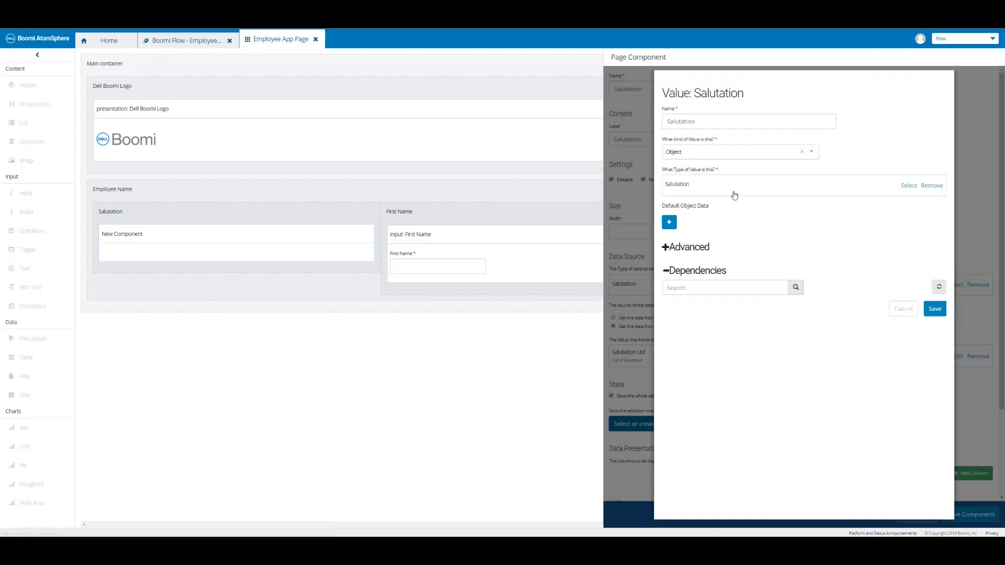
click(719, 121)
text(Selection)
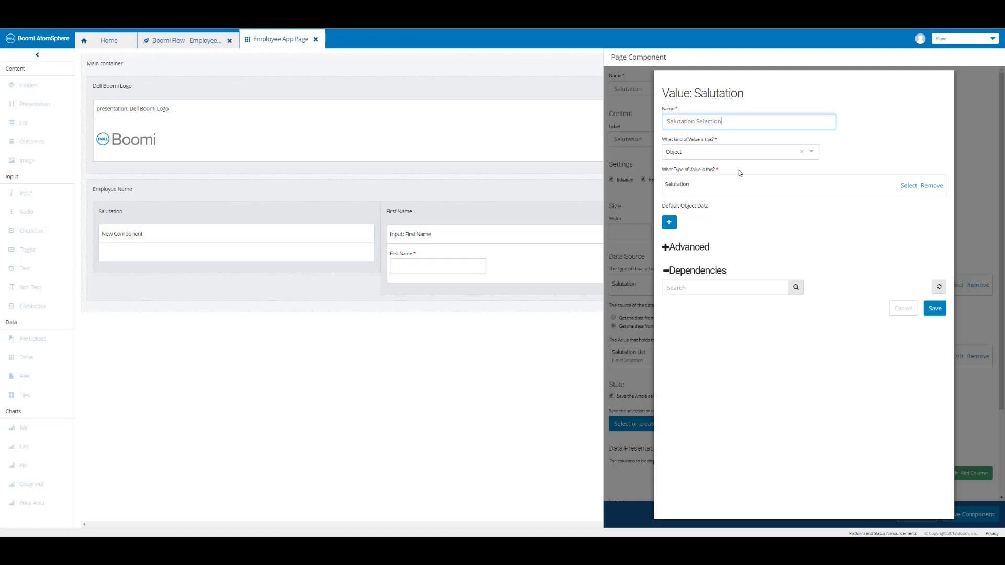
click(934, 309)
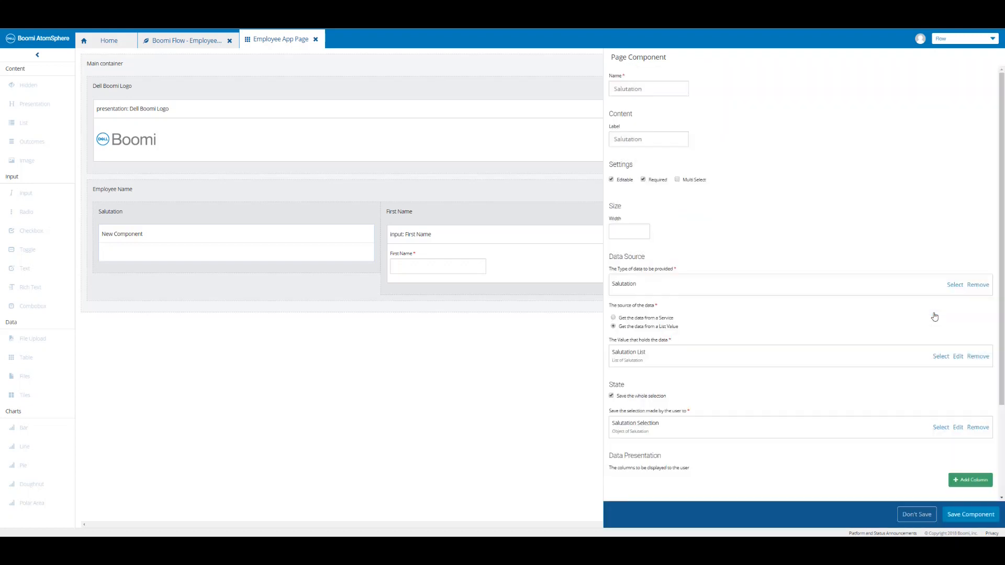
Add a display column for the Salutations property, then save the component and page.
click(961, 481)
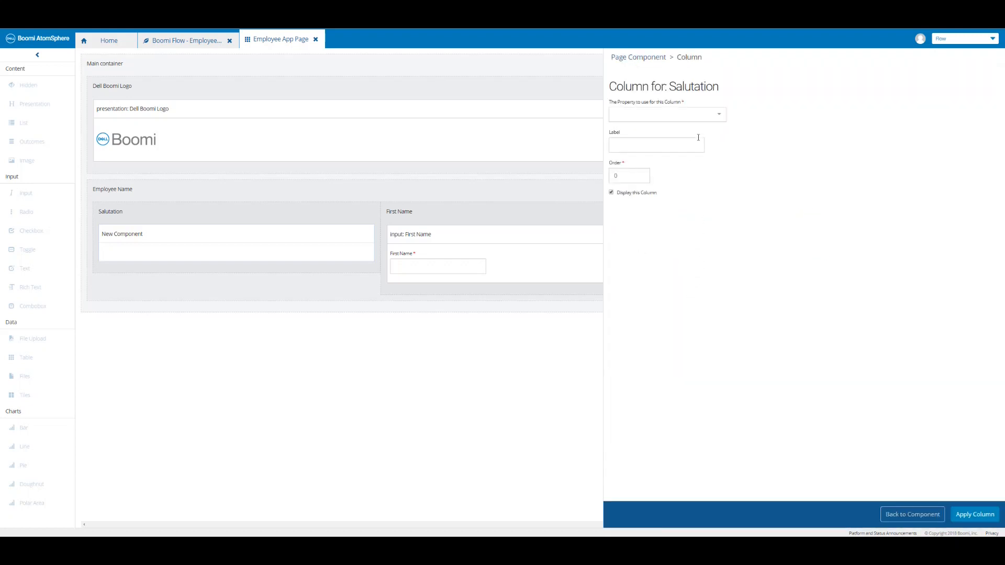
click(716, 116)
click(633, 131)
click(977, 515)
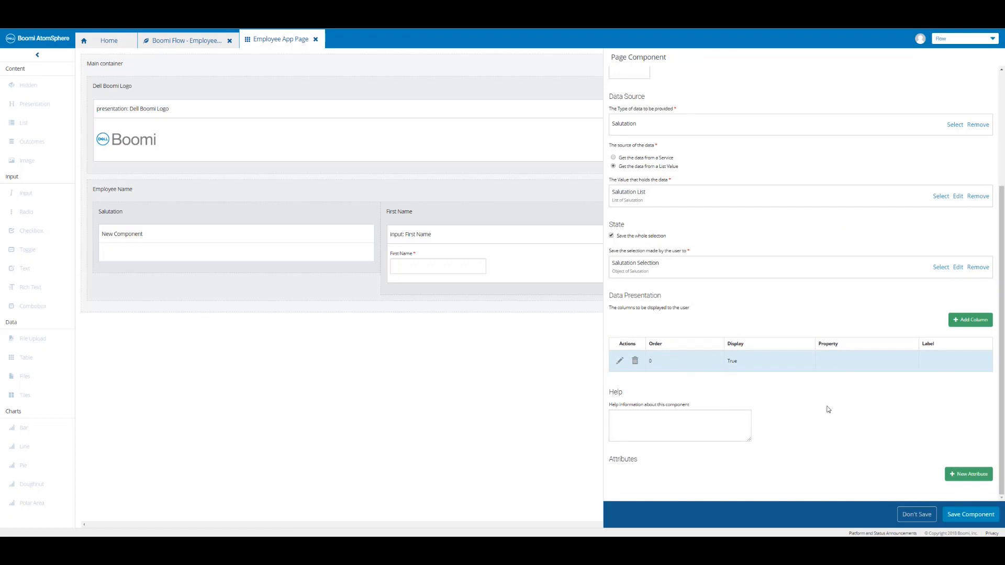
click(969, 515)
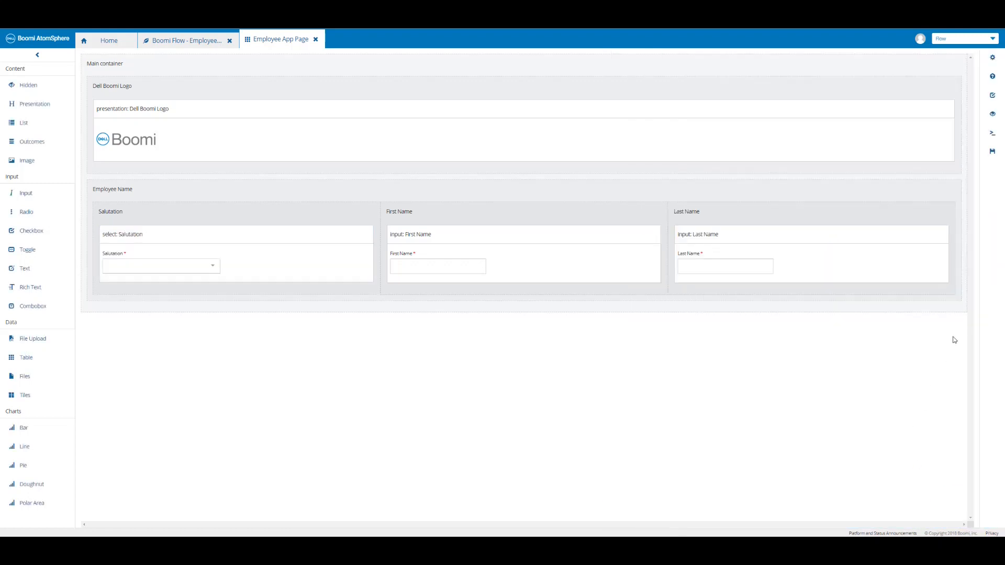
click(992, 153)
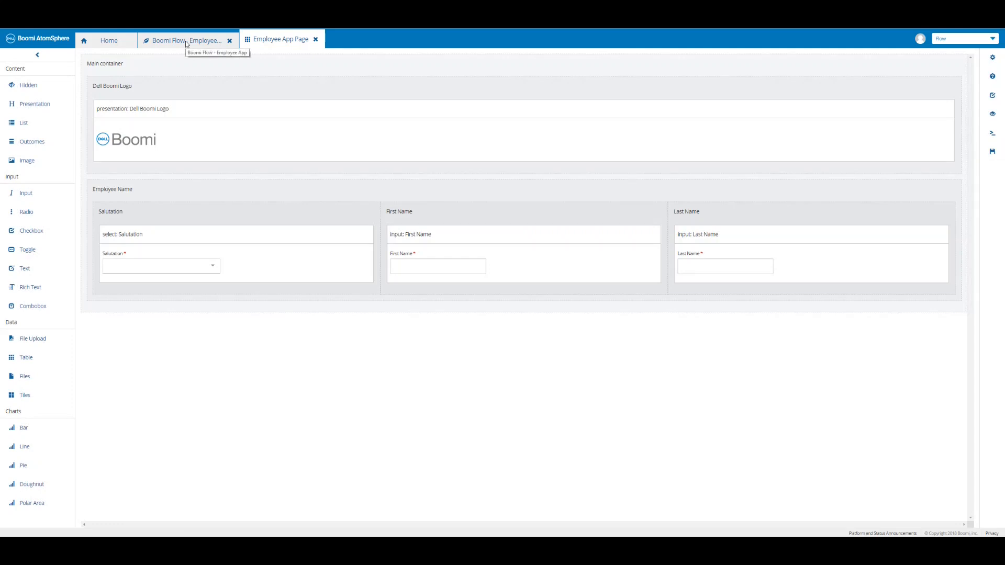
From the flow diagram, publish with the pasted comment 'Boomi Flow - Page Element - Salutation Combobox'.
click(187, 42)
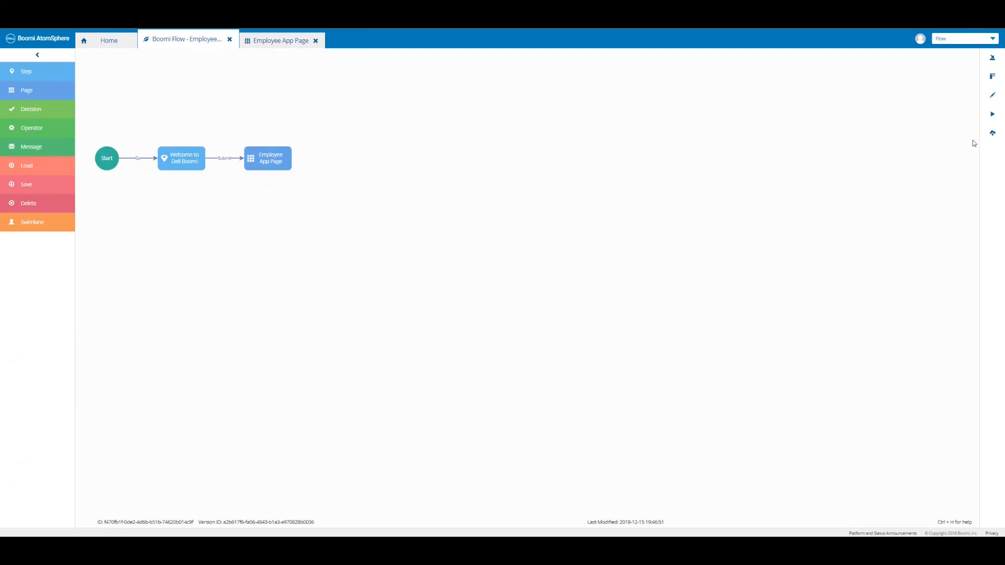
click(992, 137)
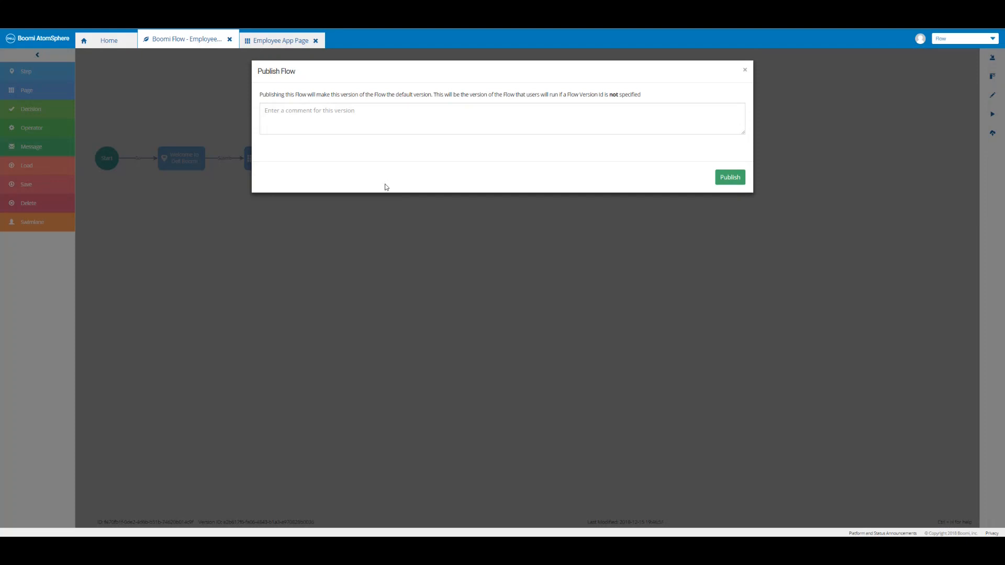
click(377, 128)
text(Boomi Flow - Page Element - Salutation Combobox)
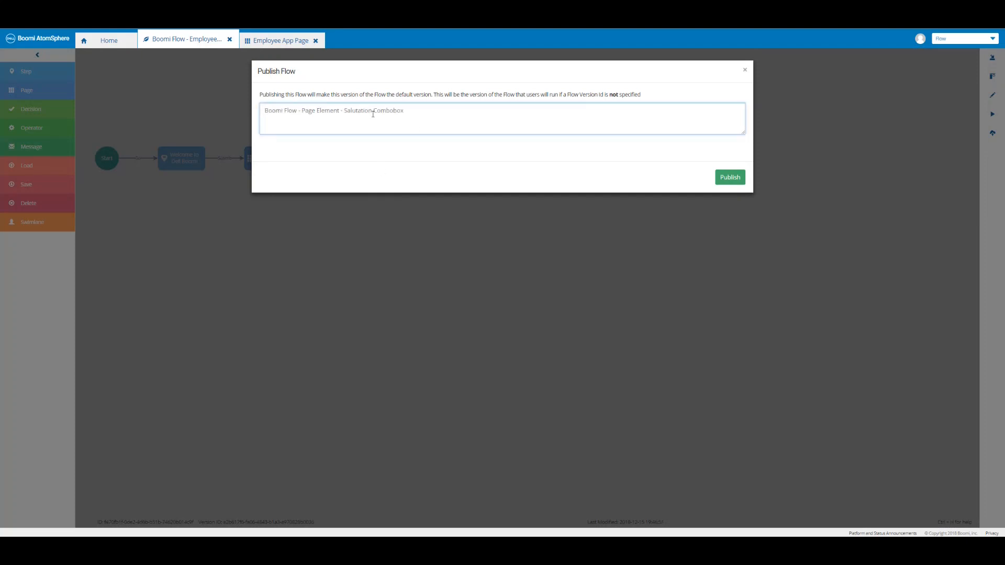
click(729, 178)
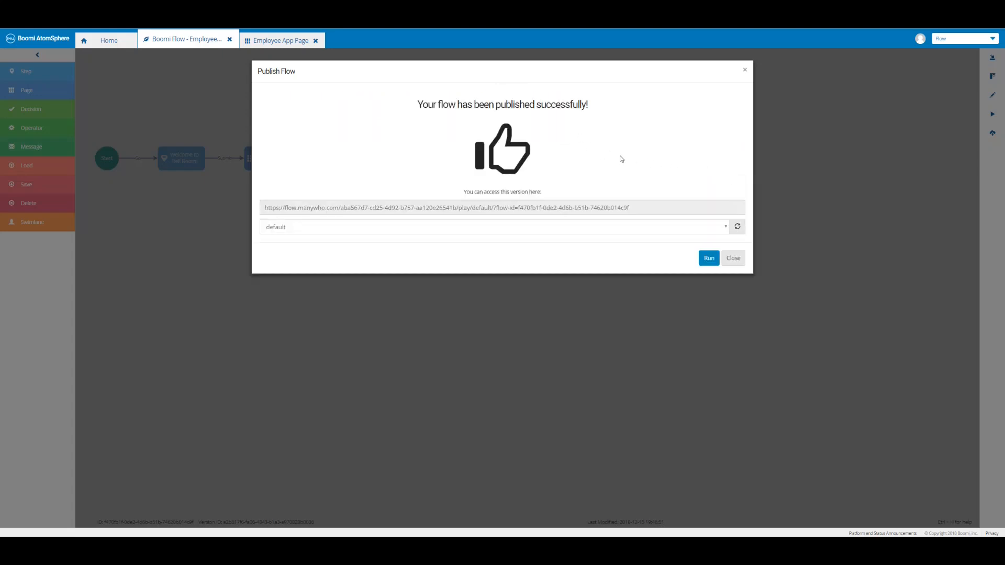
Run the published Employee App past its welcome page, choose Mr. as Salutation, and enter first and last names.
click(711, 259)
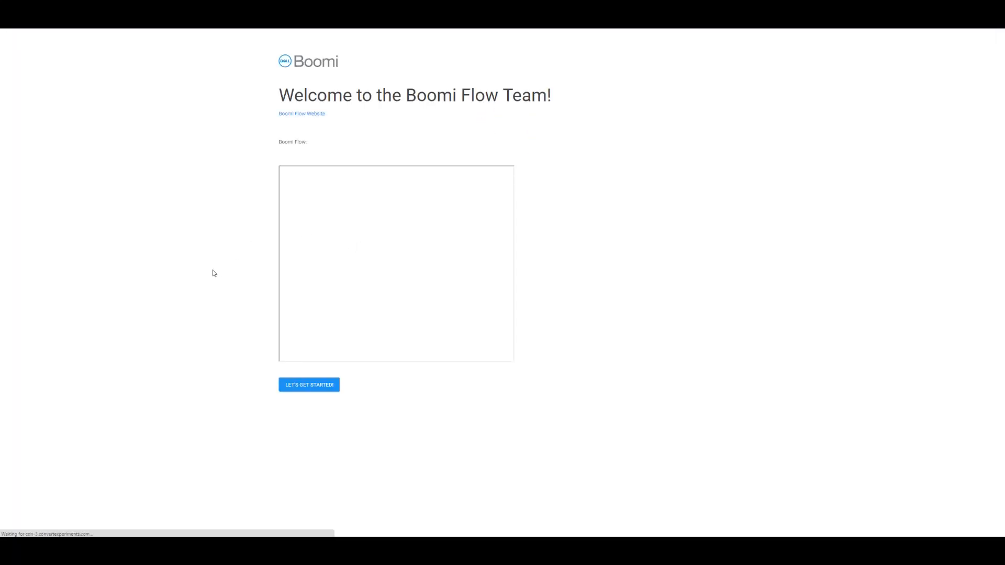
click(307, 386)
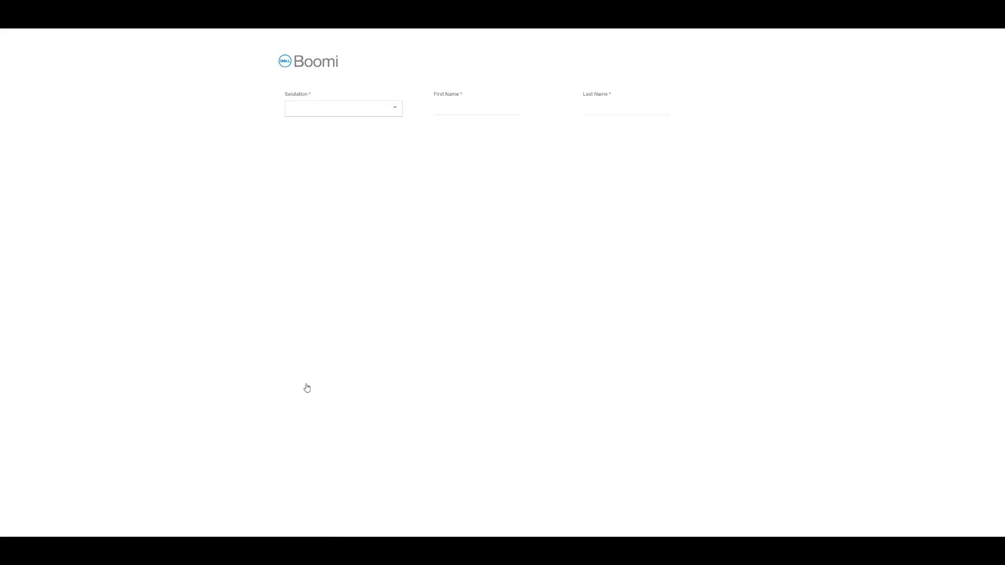
click(395, 112)
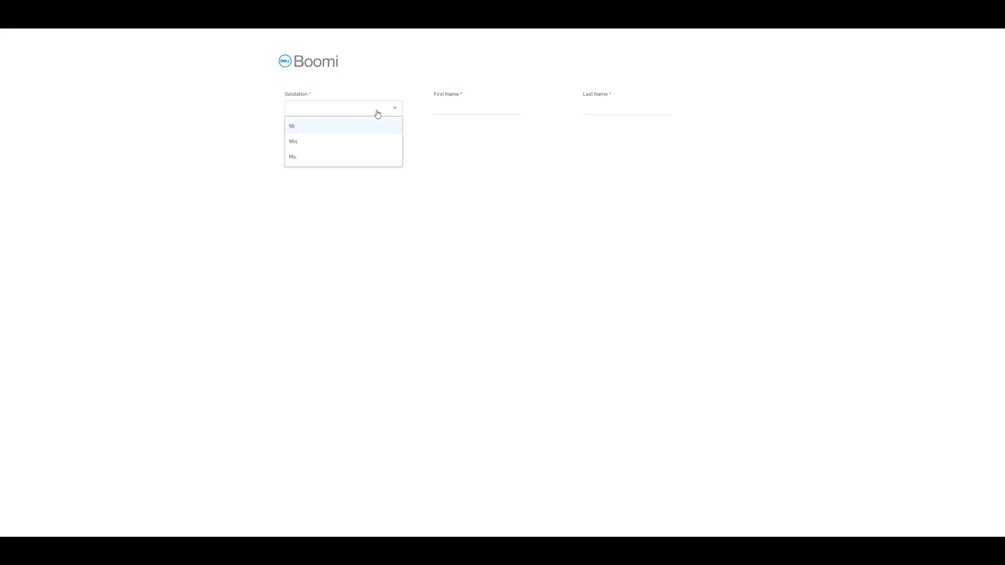
click(306, 132)
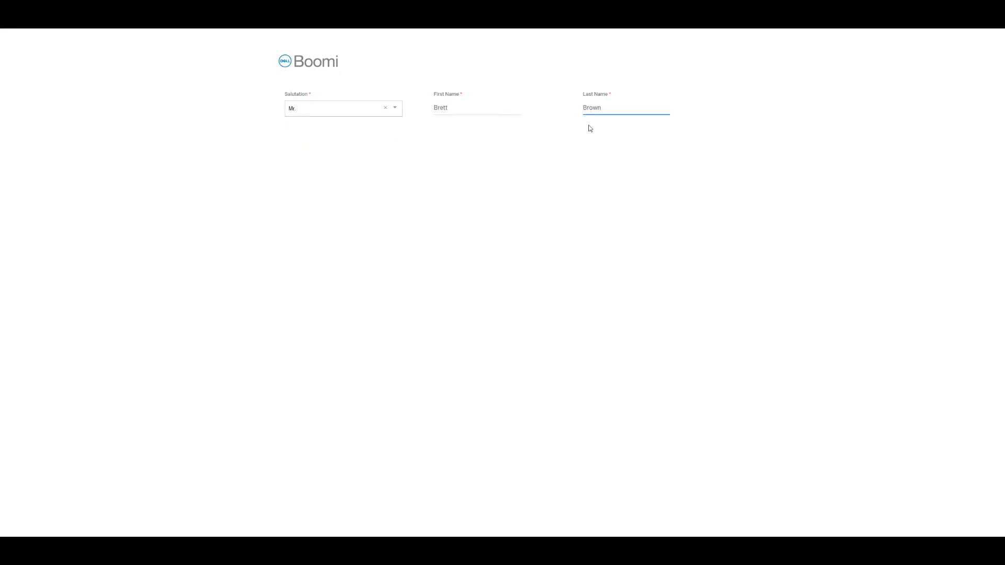
click(590, 129)
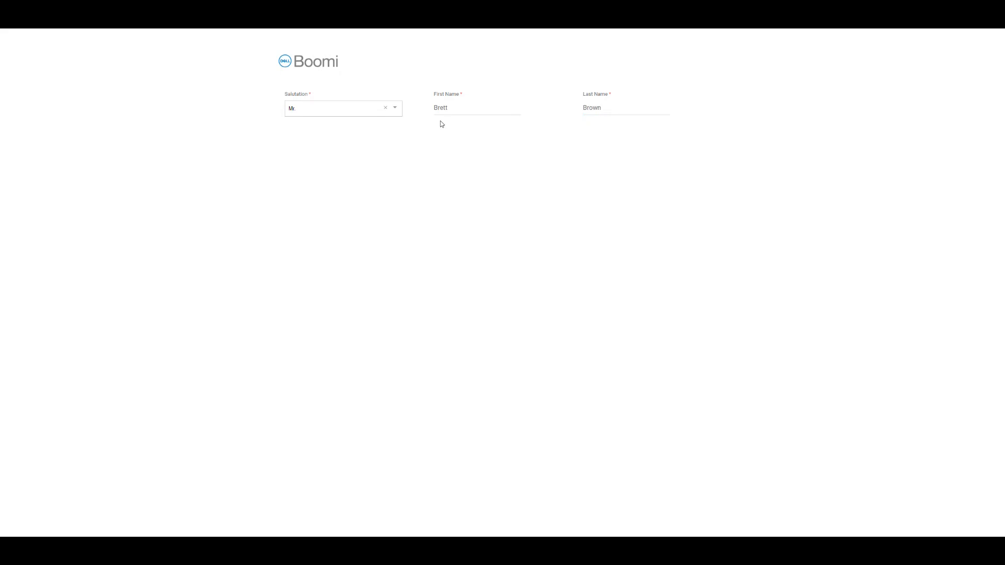
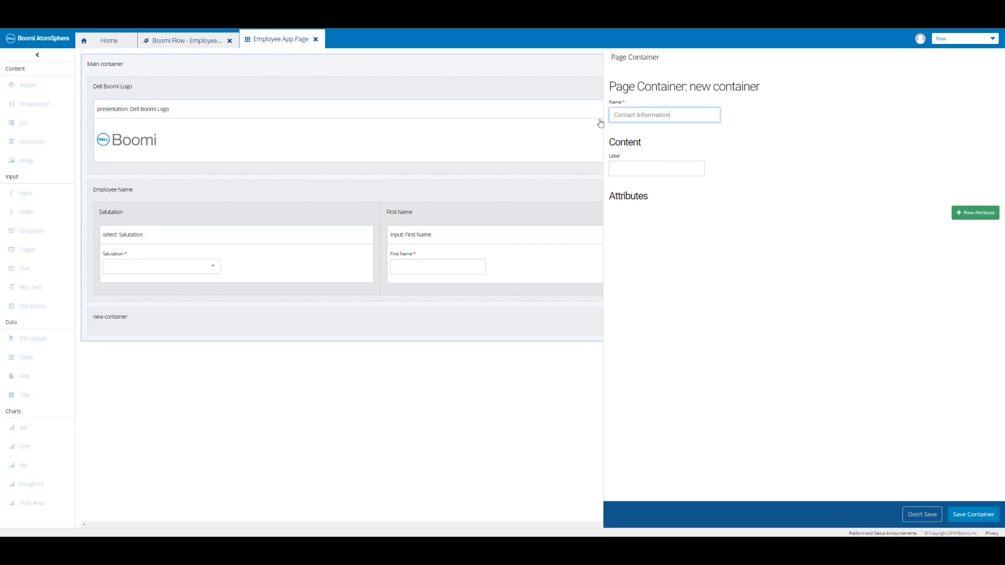
Save Contact Information and the page, then add a child container named Phone.
click(974, 514)
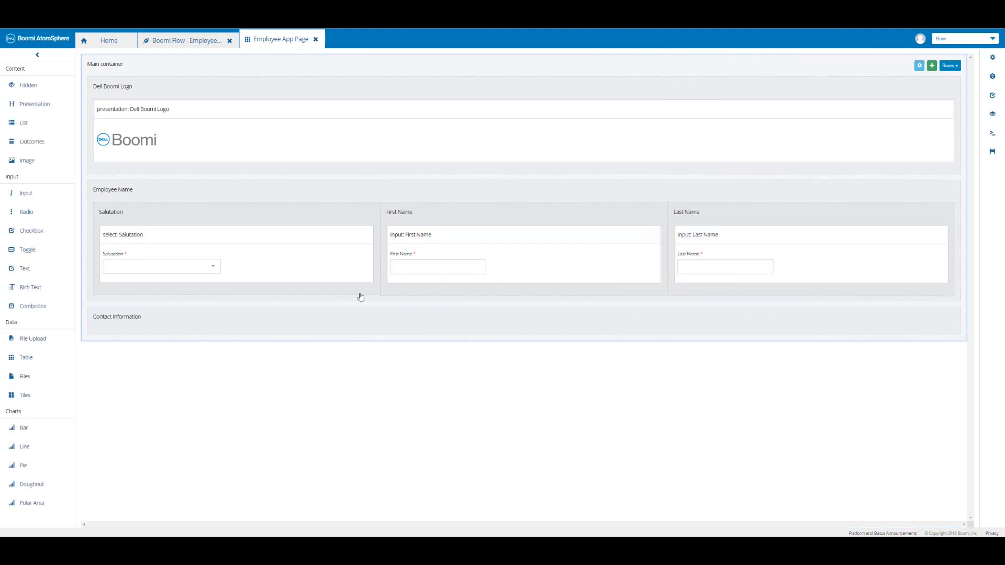
click(992, 155)
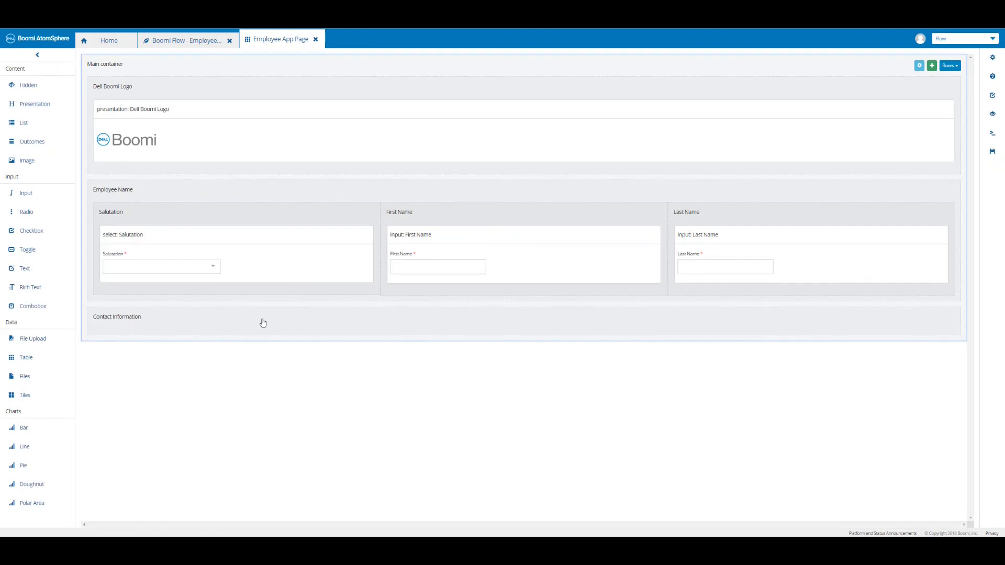
mouse_move(717, 332)
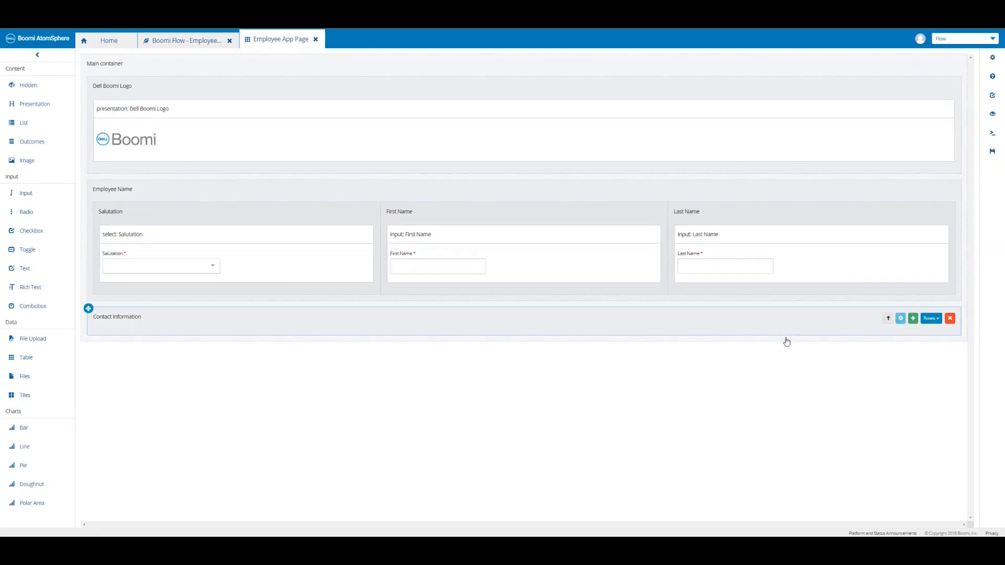
click(912, 319)
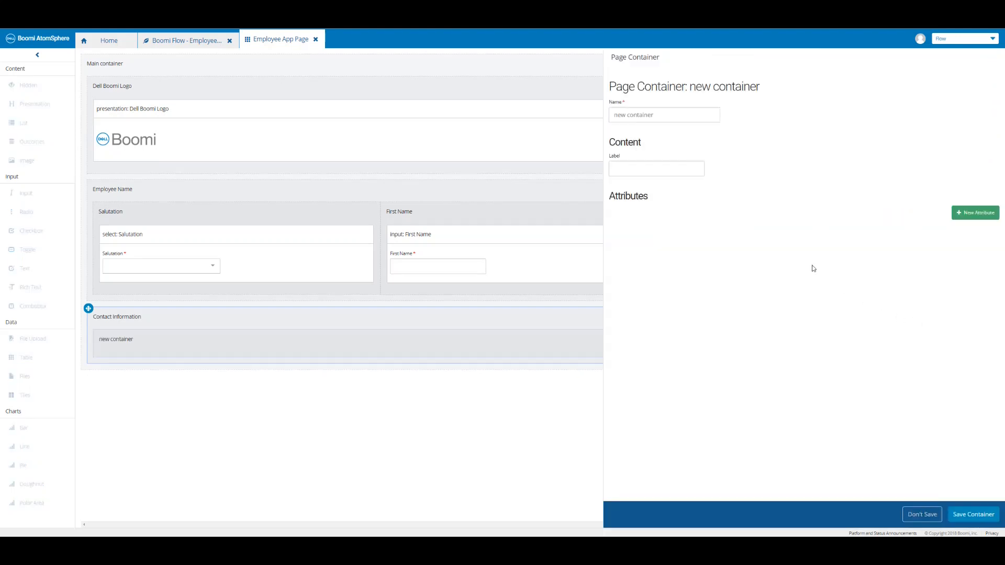
triple_click(665, 121)
text(Phone)
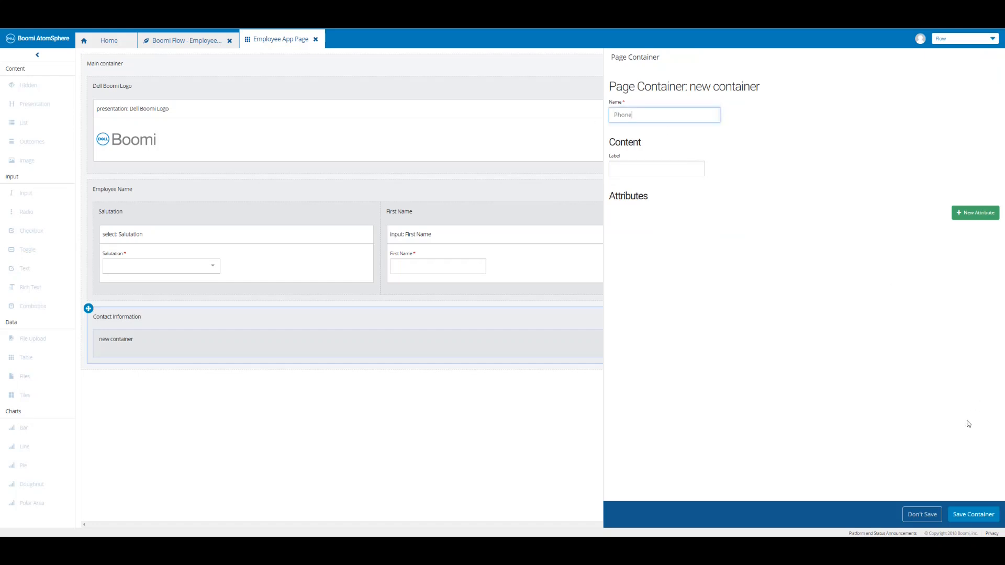
click(961, 514)
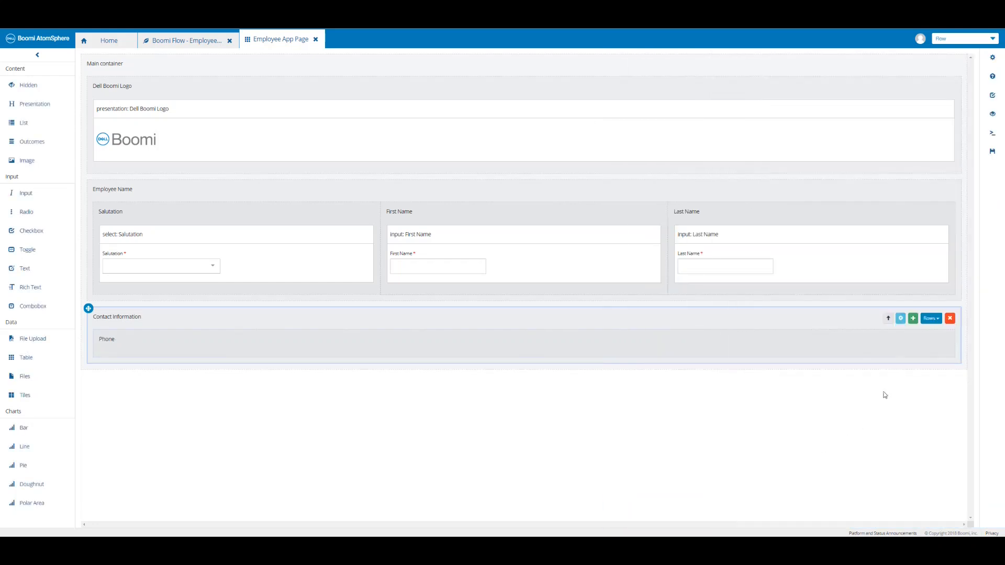
Add a second child container named Email inside Contact Information and save the page.
click(913, 320)
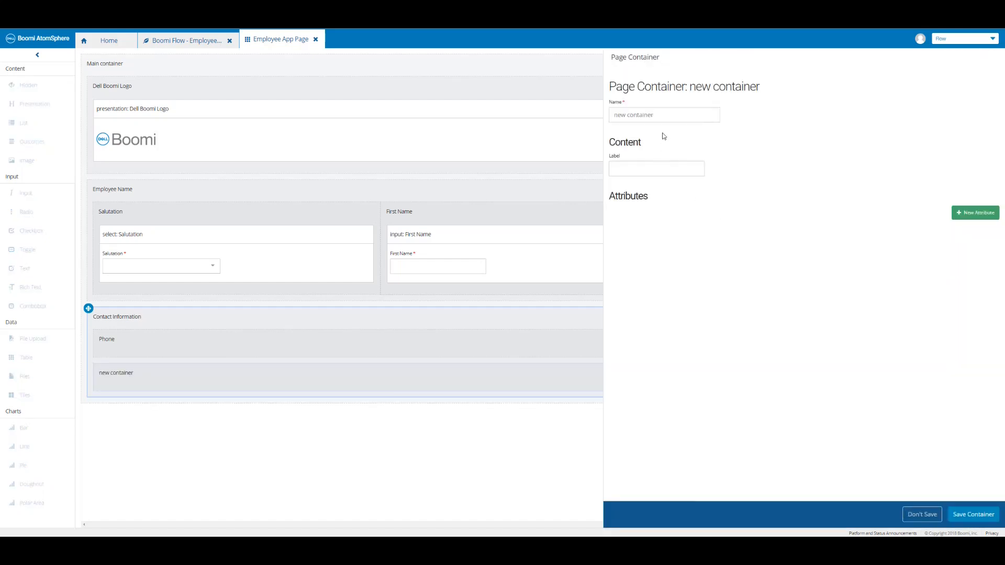
triple_click(662, 114)
text(Email)
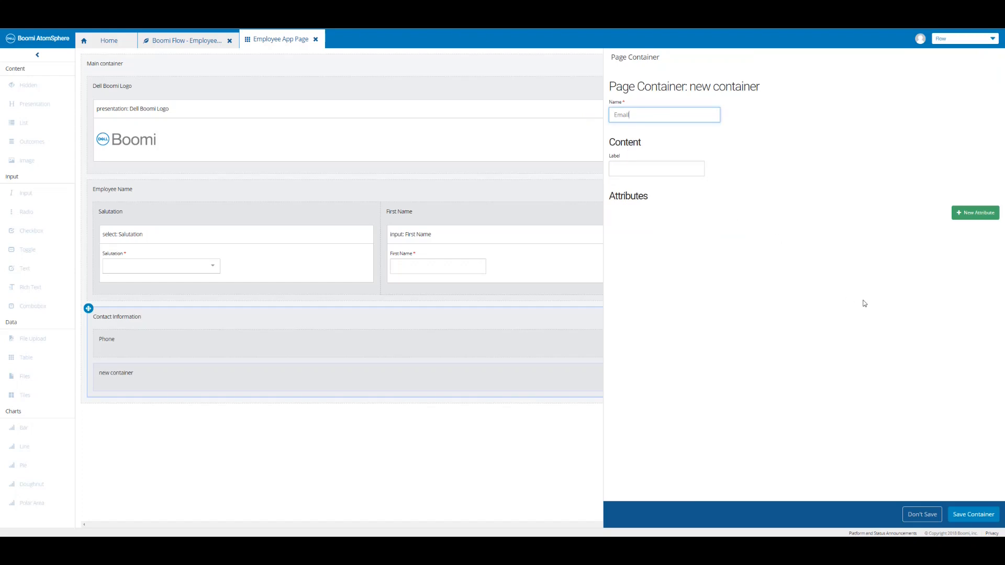
click(972, 516)
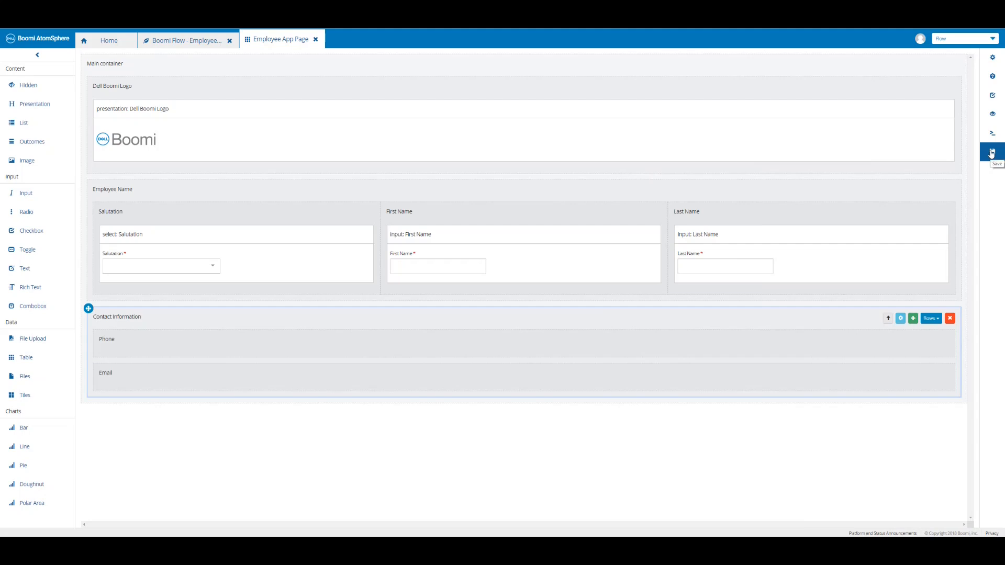
click(991, 152)
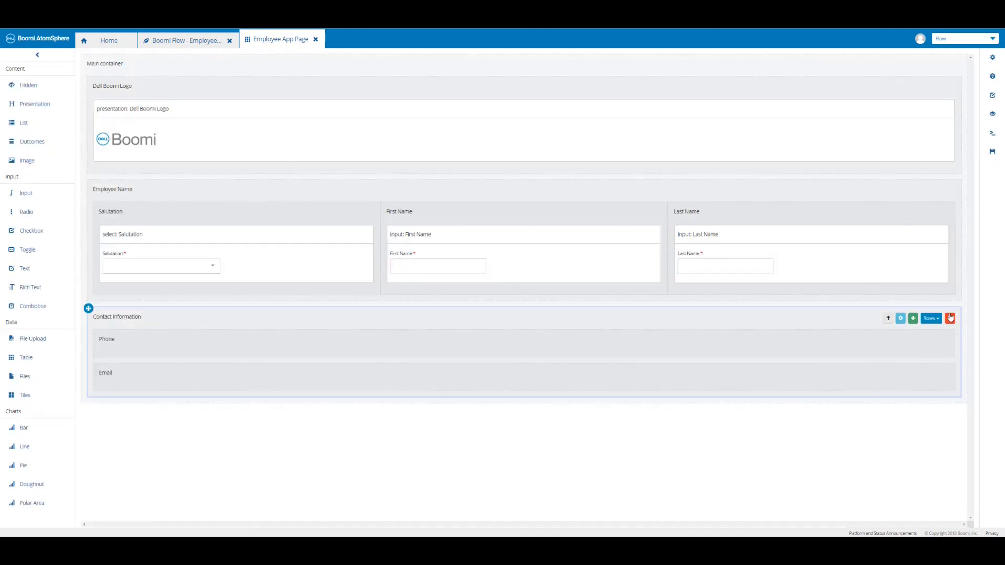
Switch the Contact Information layout from Rows to Columns and save the page.
click(930, 319)
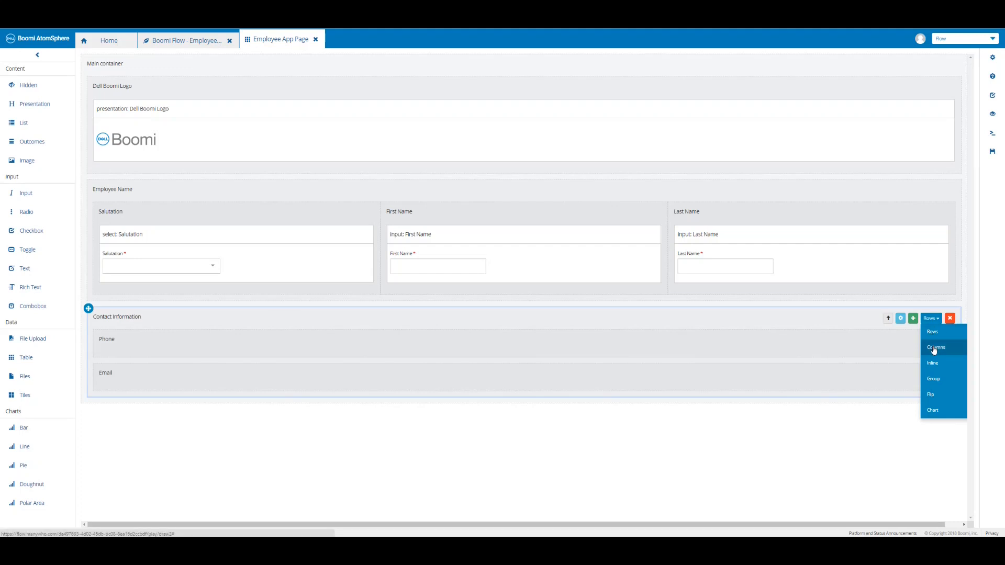
click(934, 348)
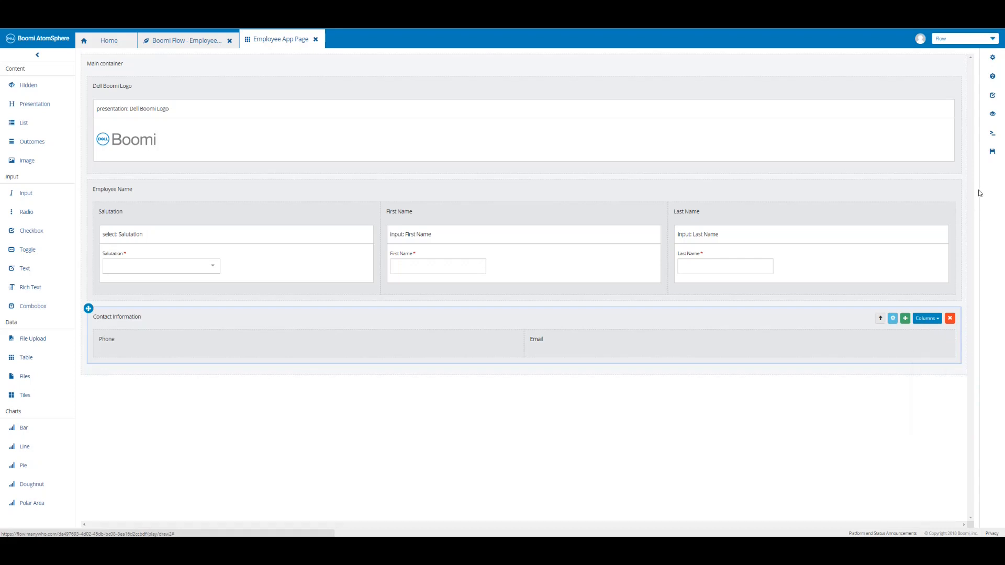
click(993, 155)
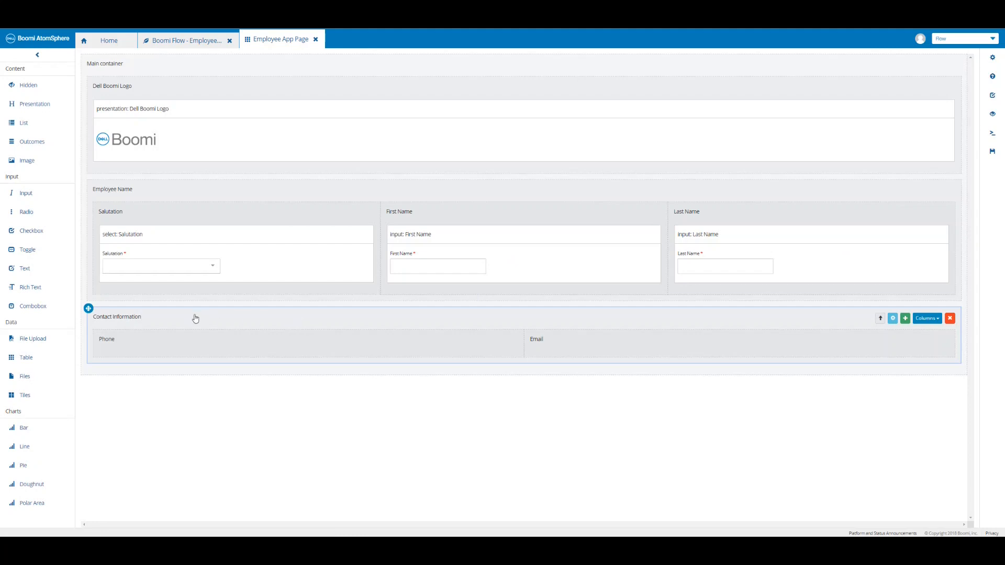
Drop an input component named Phone into the Phone column and make it required.
drag(24, 197, 24, 195)
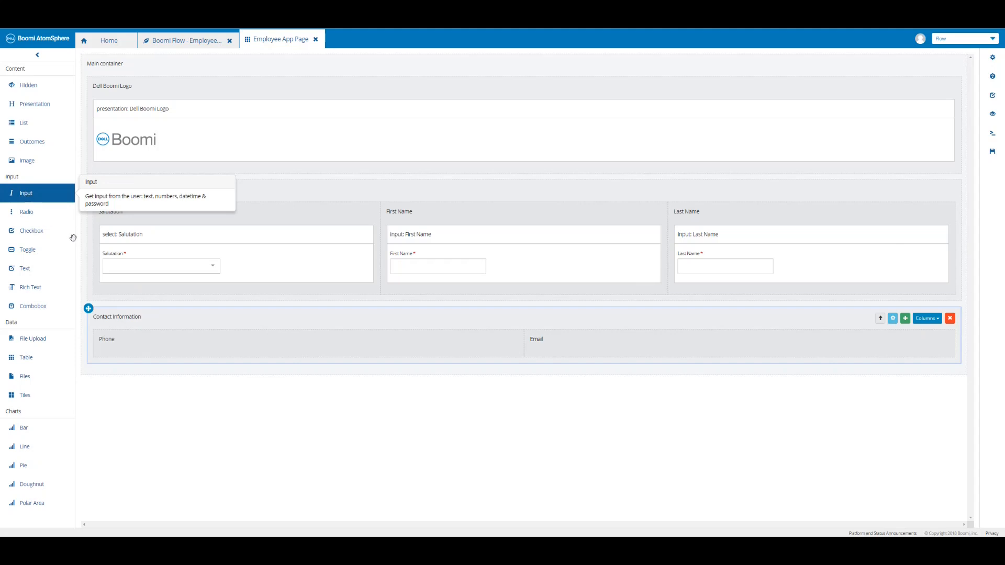
drag(24, 195, 151, 351)
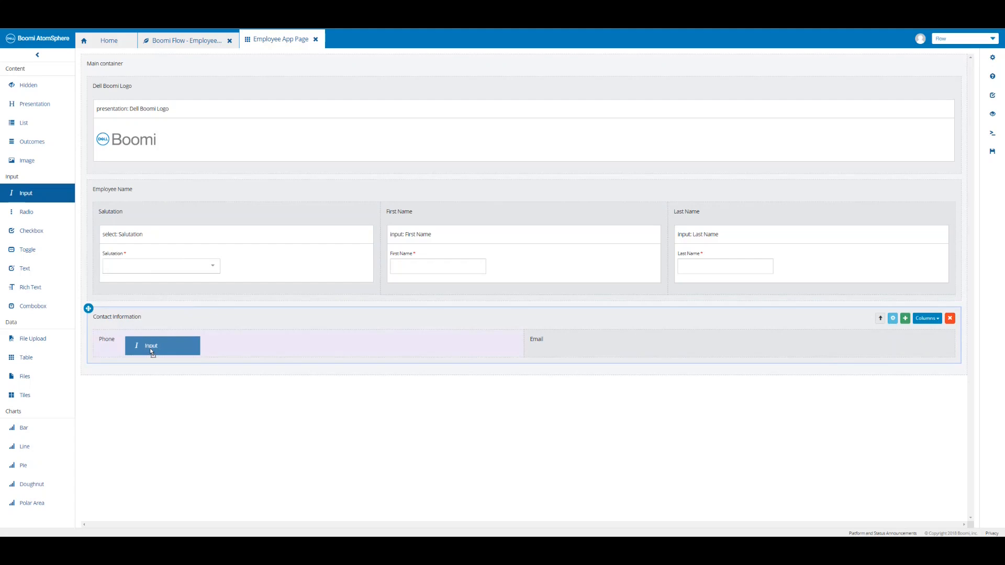
drag(151, 352, 151, 353)
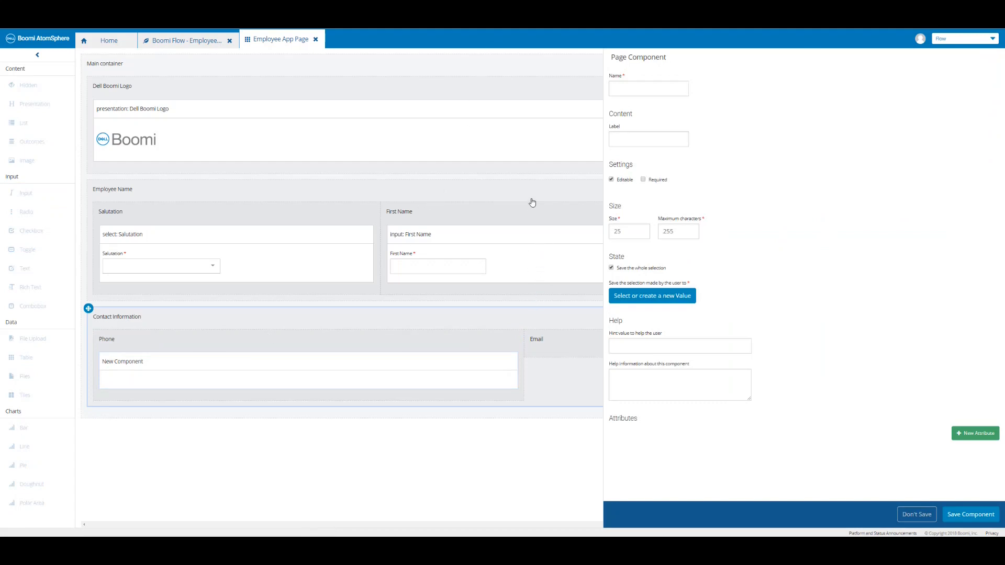
click(635, 90)
text(Phone)
key(Tab)
click(643, 179)
Store the Phone input's entry in a newly created value named Phone.
click(657, 296)
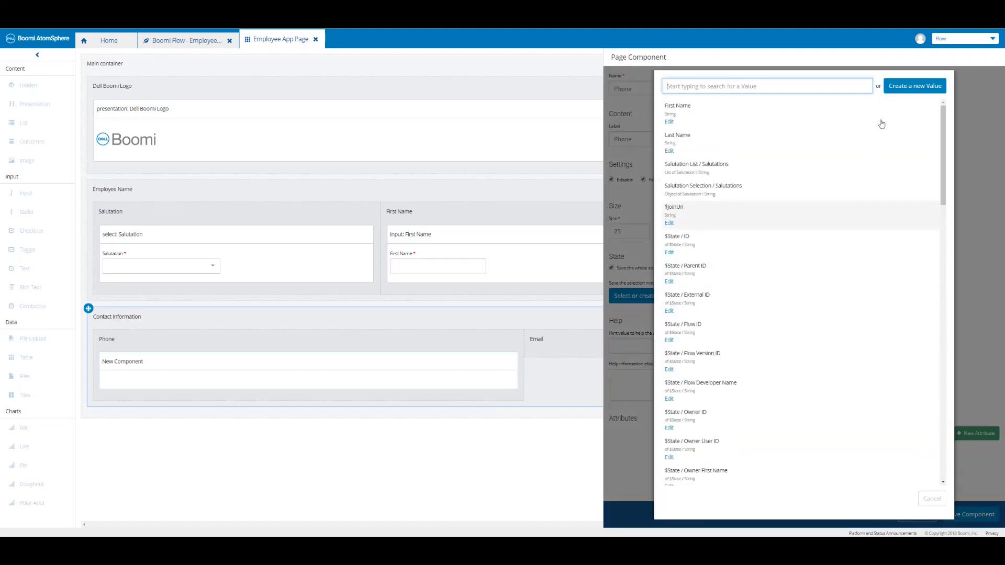
click(919, 89)
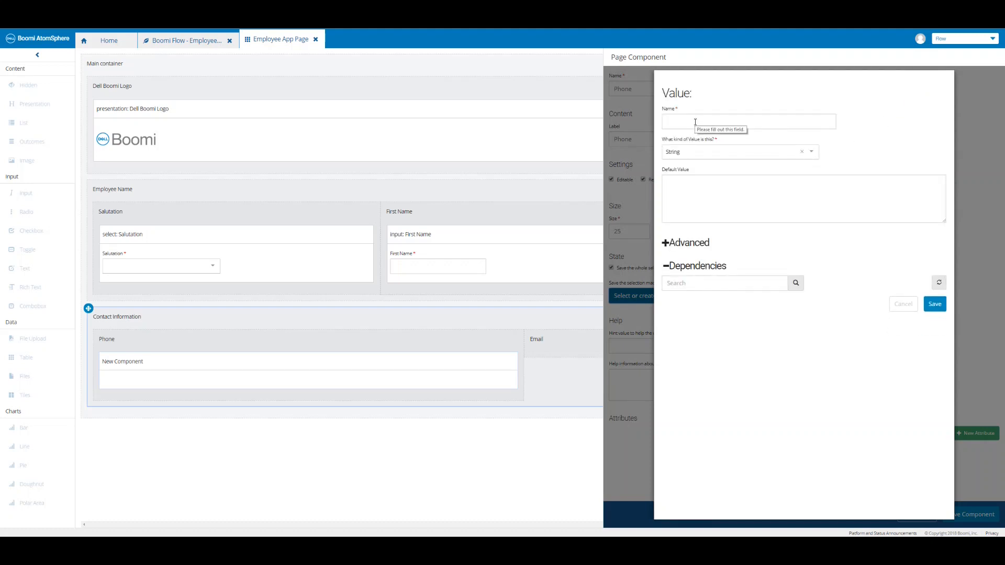
click(694, 121)
text(Phone)
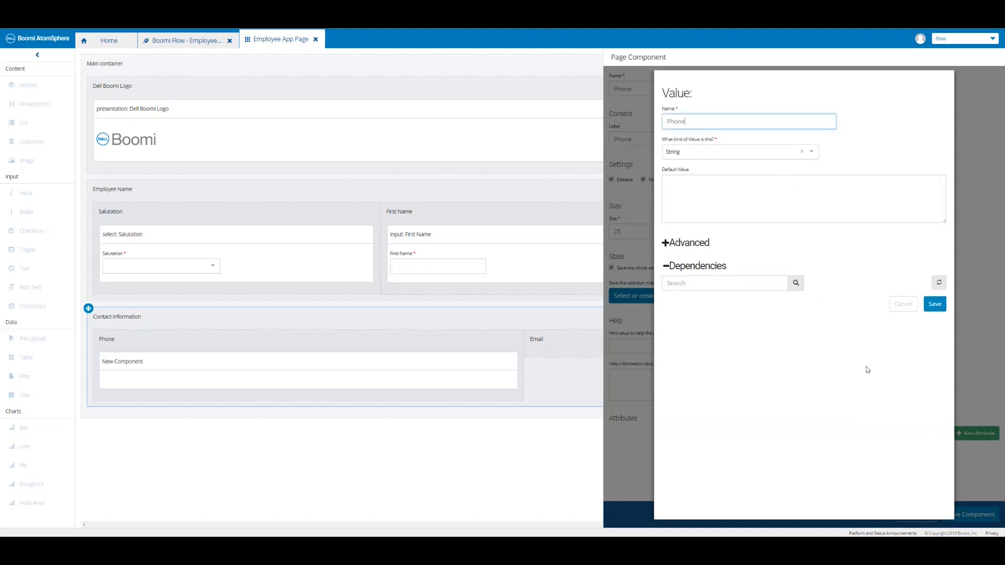
click(933, 305)
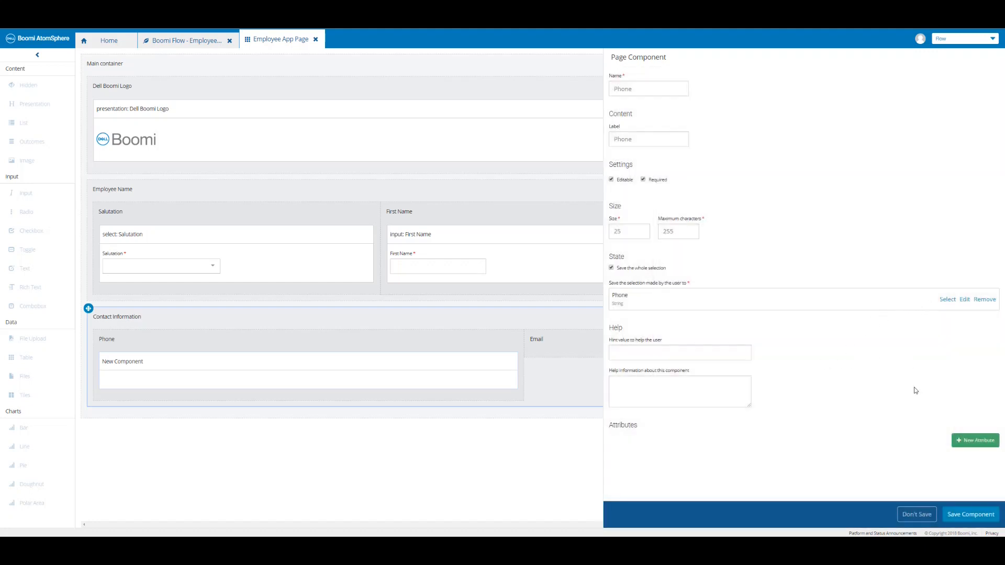
click(974, 444)
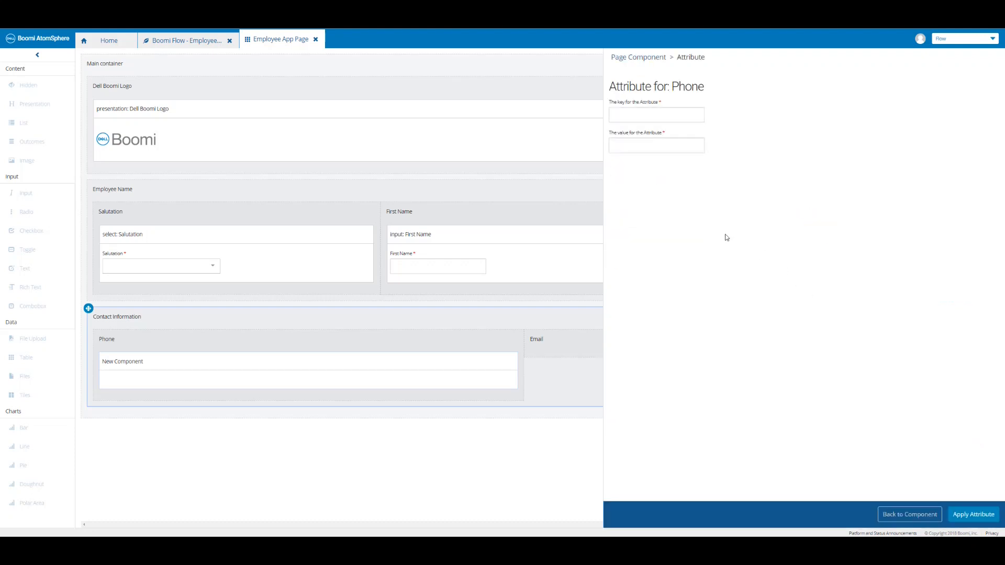
click(644, 117)
text(mask)
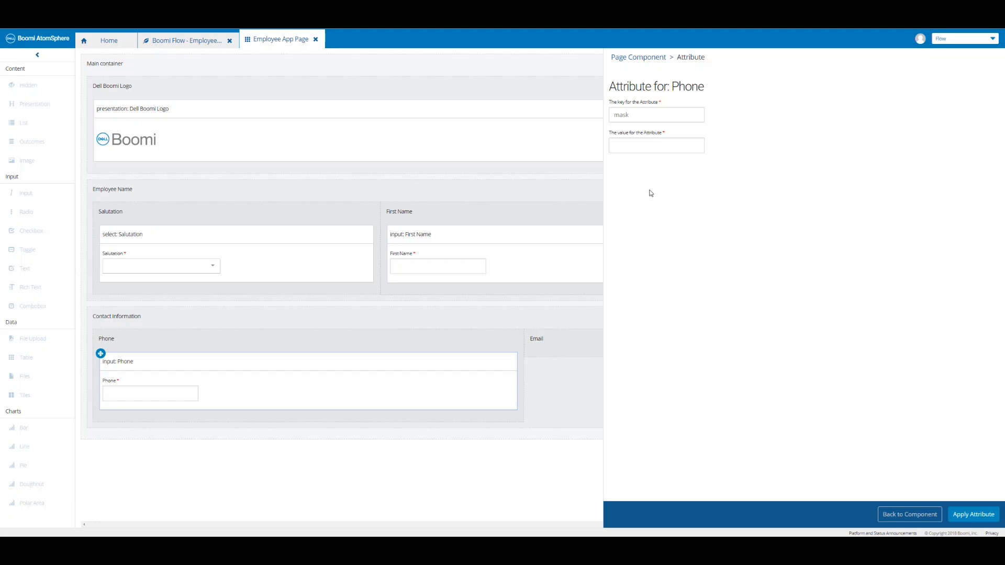
click(627, 150)
text((111) 111 - 1111)
click(975, 514)
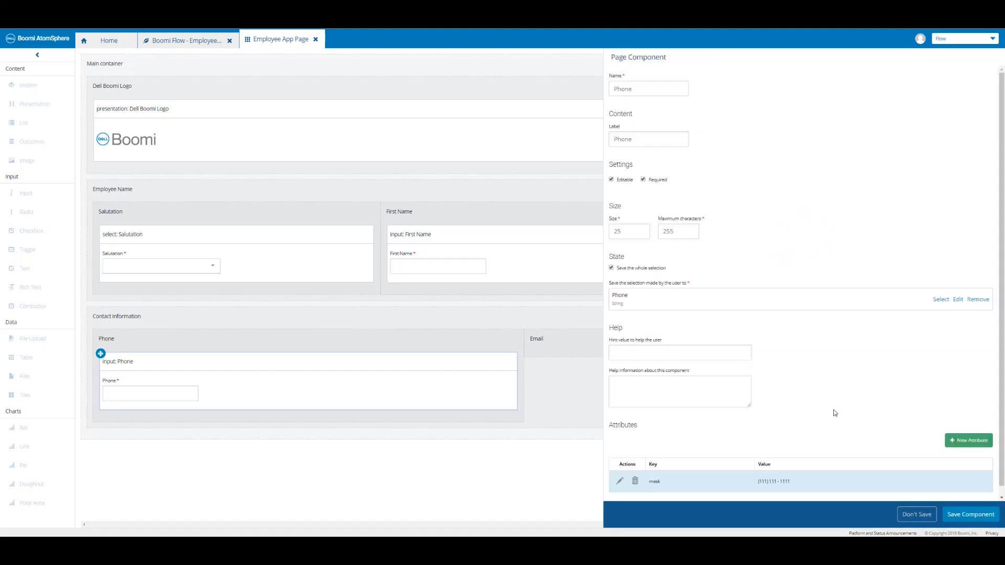
click(968, 515)
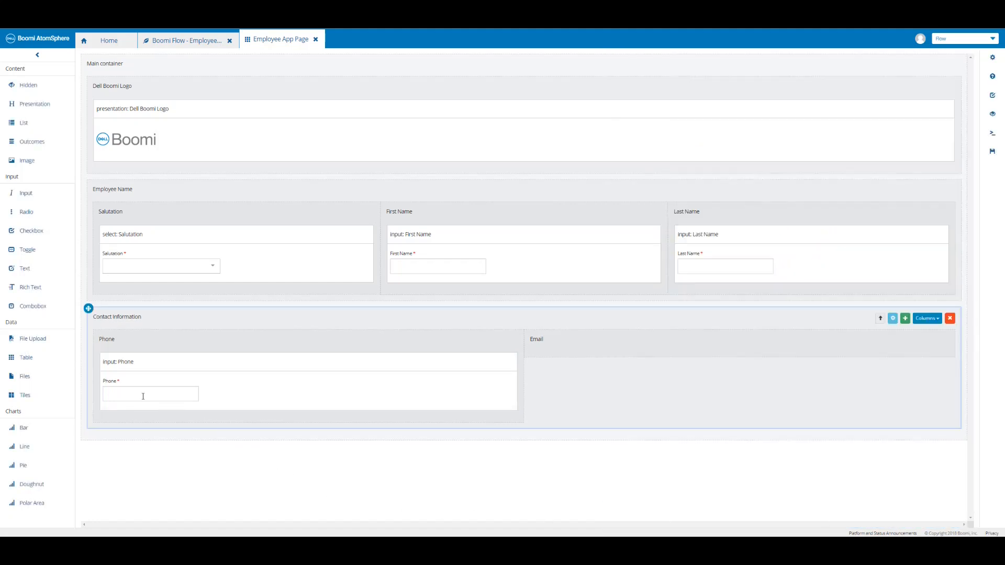
click(993, 157)
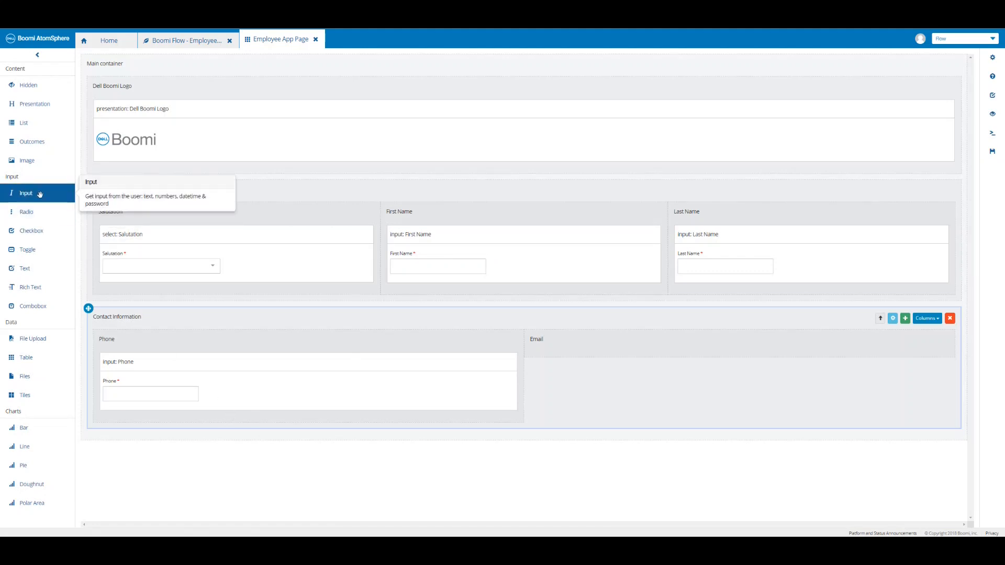
Place a required input in the Email column, stored in a new value named Email.
drag(40, 195, 599, 352)
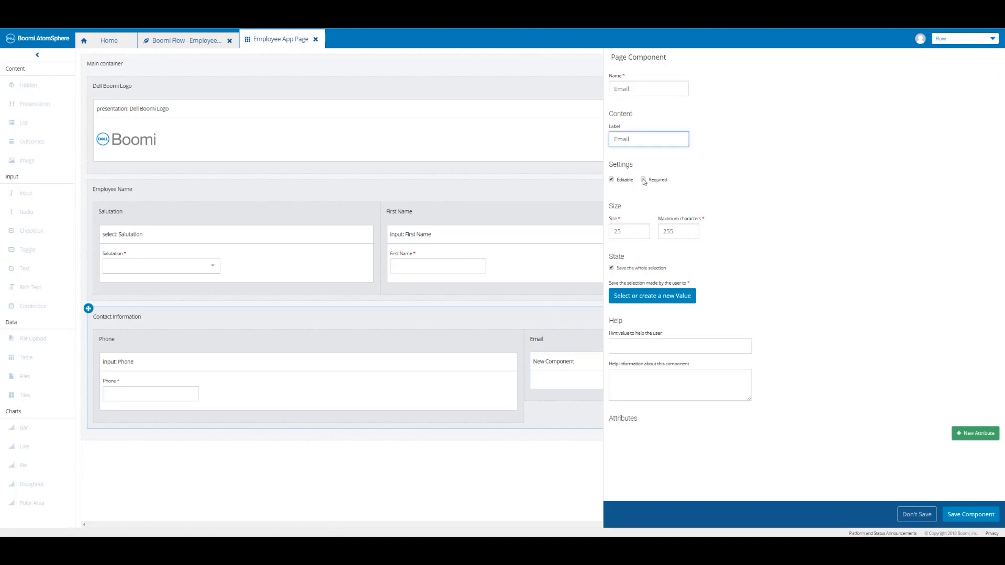
click(644, 180)
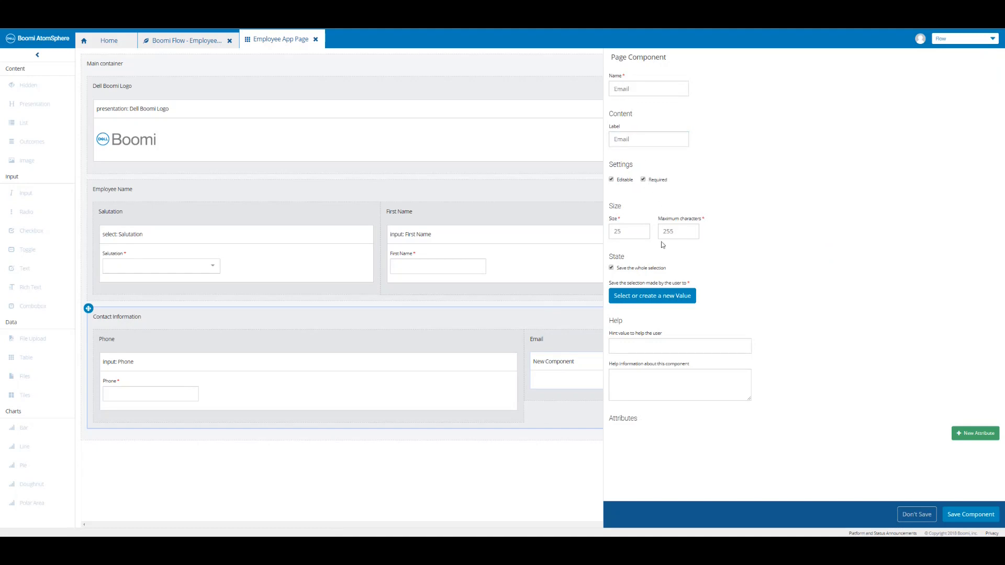
click(653, 299)
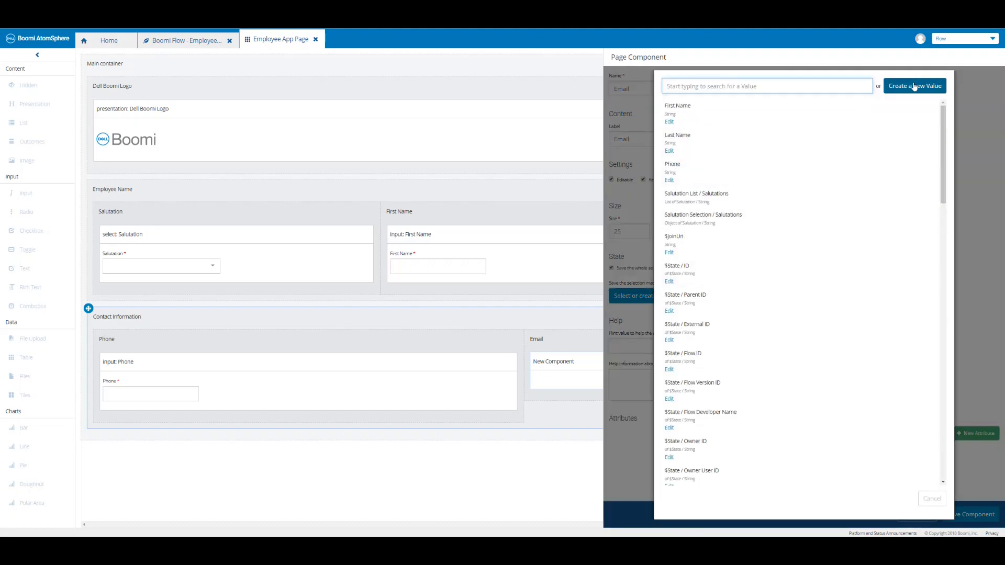
click(914, 87)
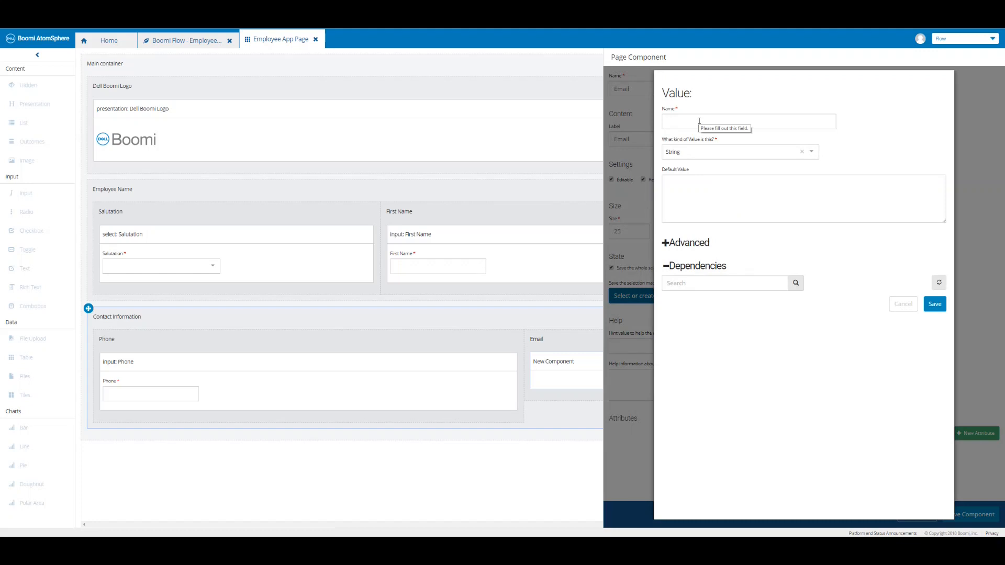
click(699, 121)
text(Email)
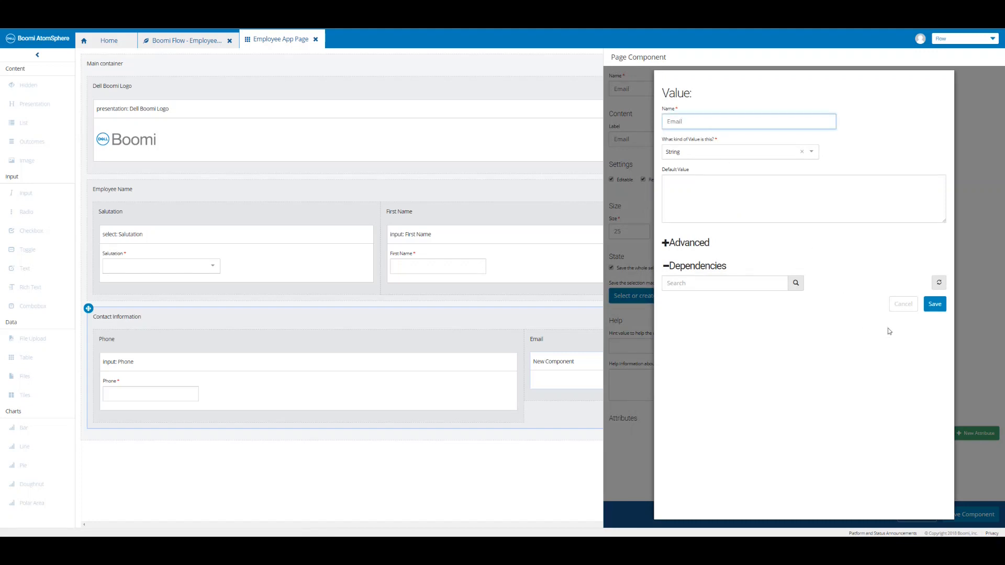
click(933, 304)
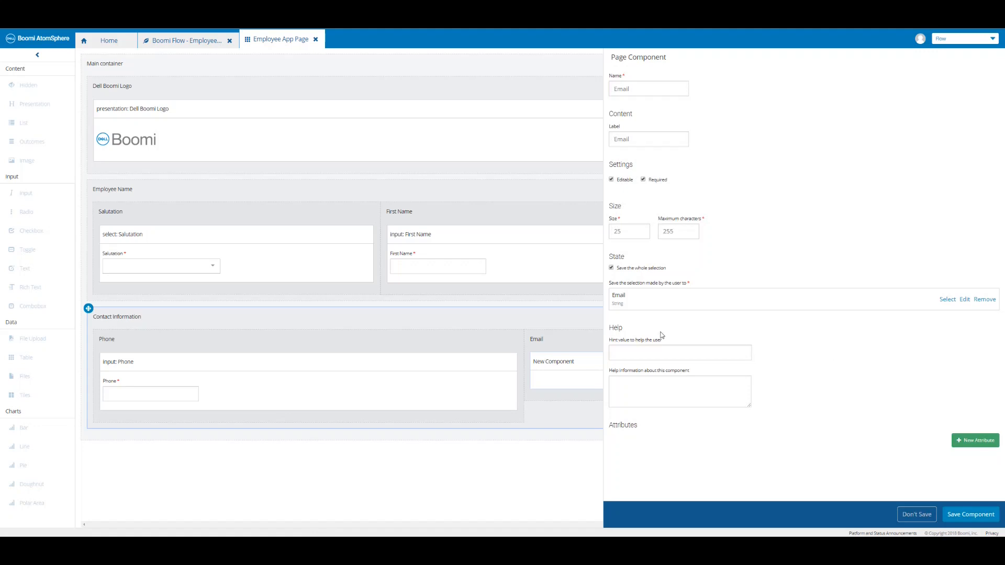
click(631, 352)
key(ctrl+v)
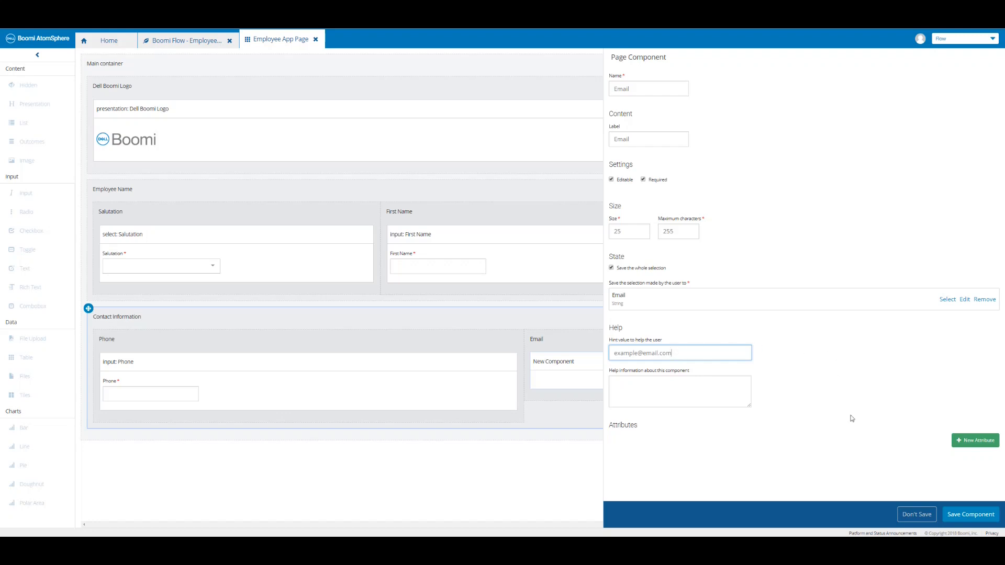
click(970, 515)
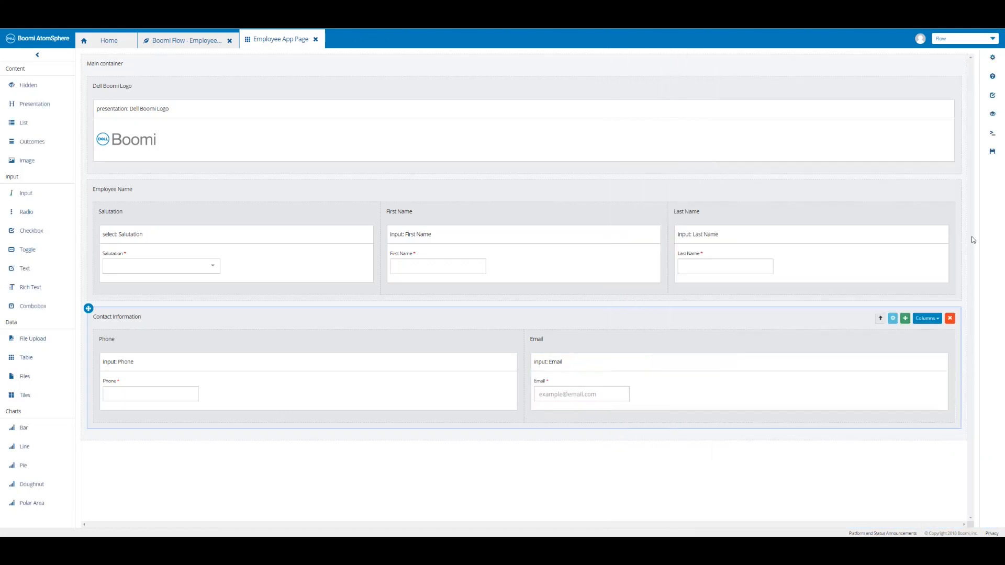
click(993, 153)
Publish the flow with a comment noting Contact Information was added, then run it.
click(183, 42)
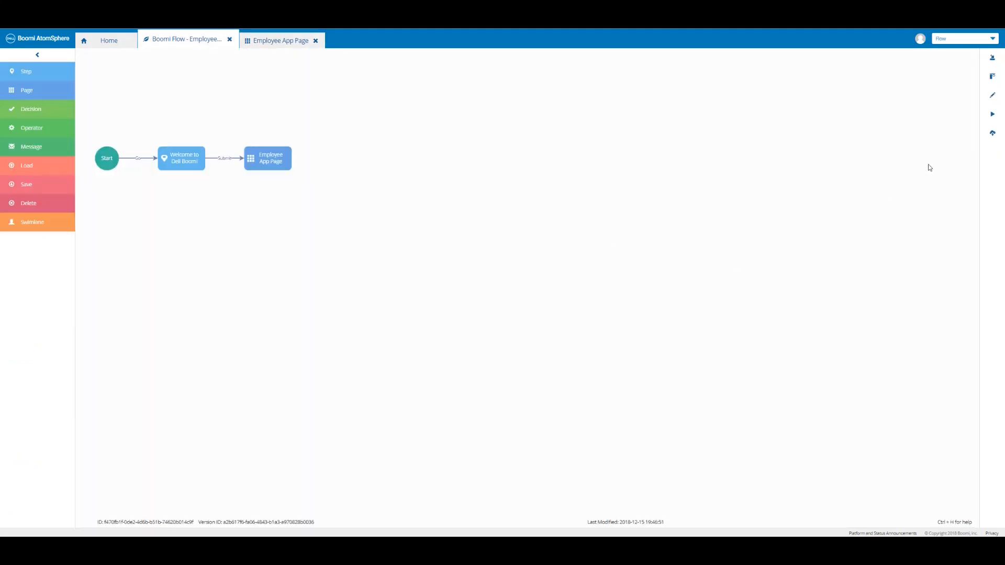
click(990, 137)
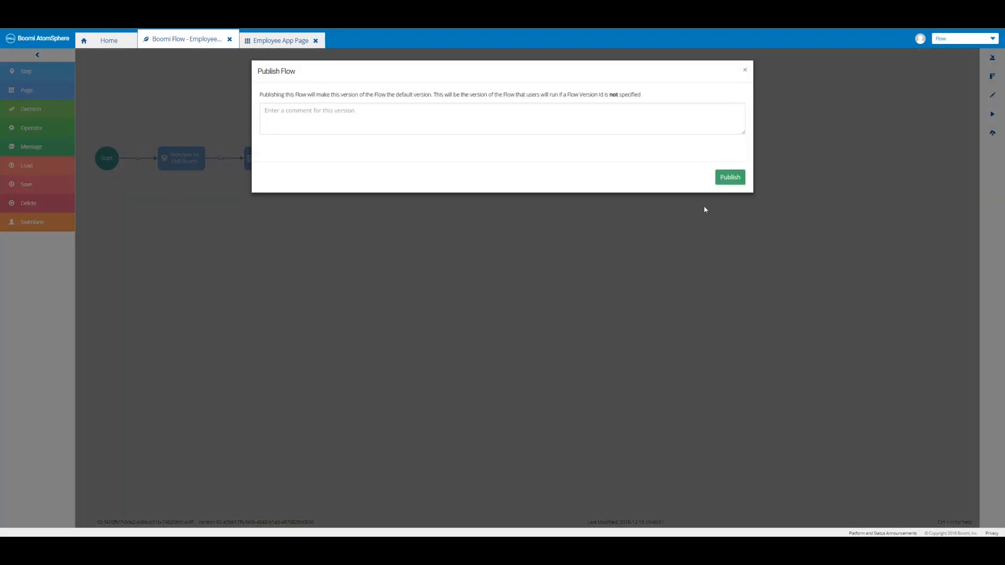
click(365, 116)
text(Boomi Flow - Page Element - Contact Information added)
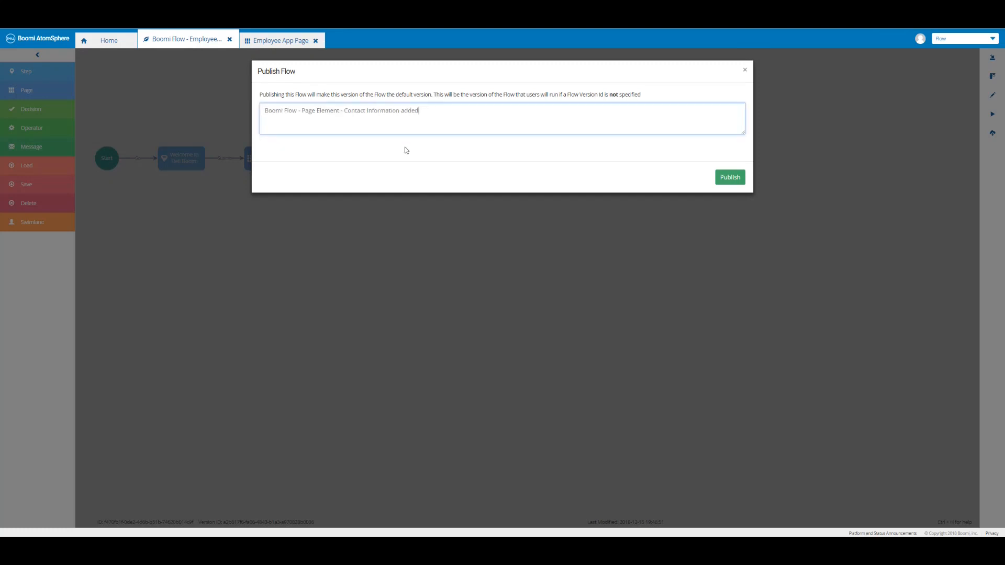
click(727, 180)
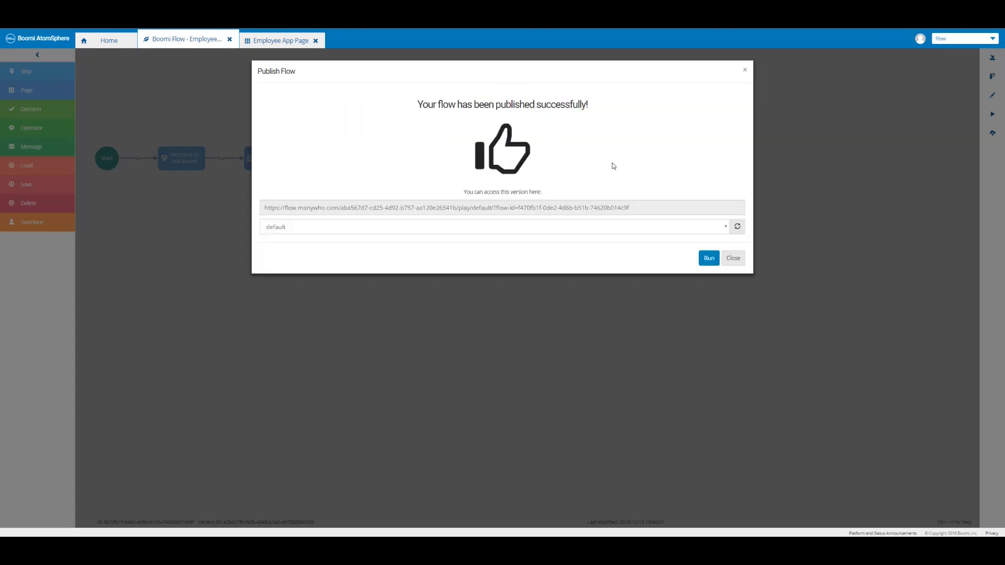
click(709, 258)
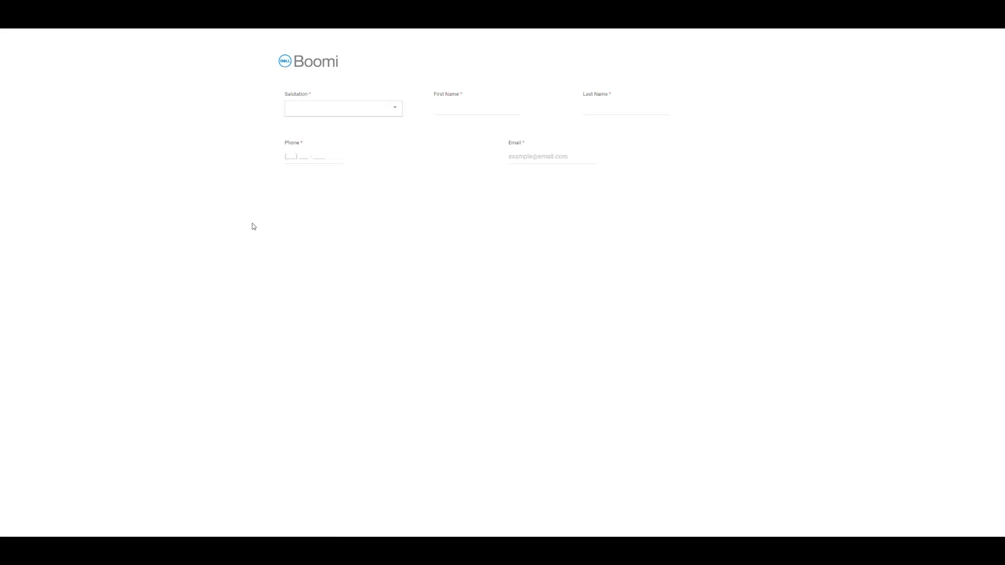
click(291, 158)
text(333) 333 - 33)
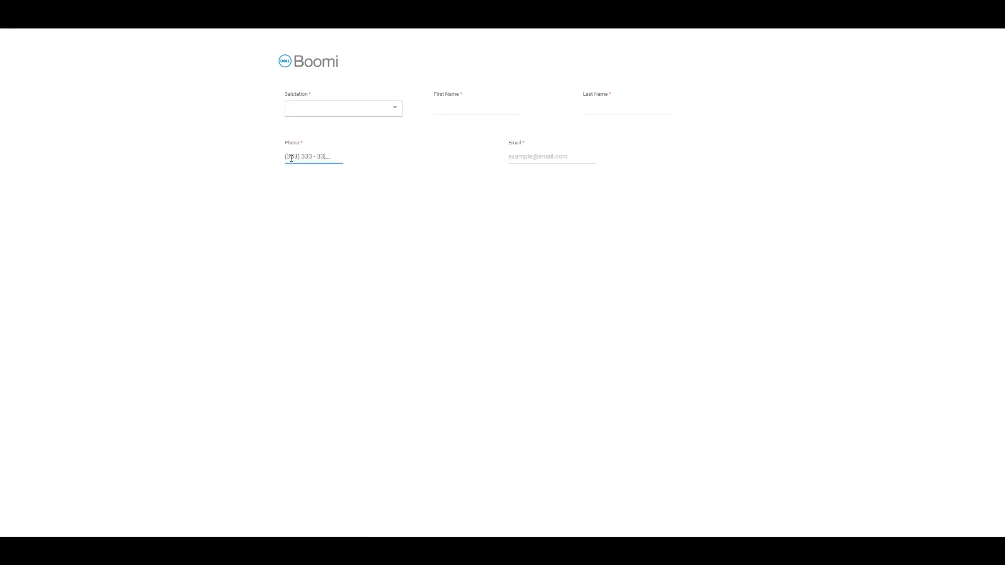
text(33)
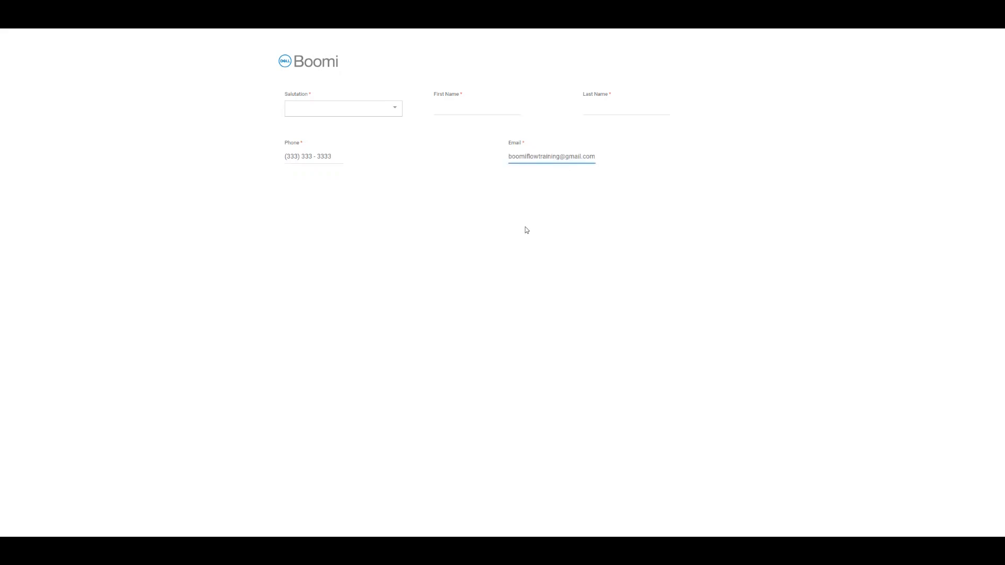
click(549, 225)
click(392, 111)
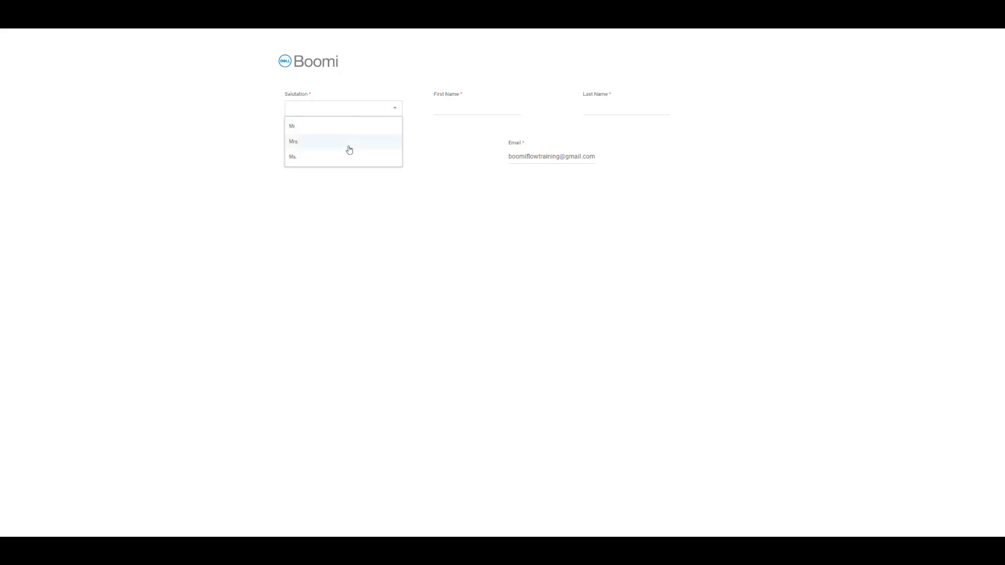
click(351, 127)
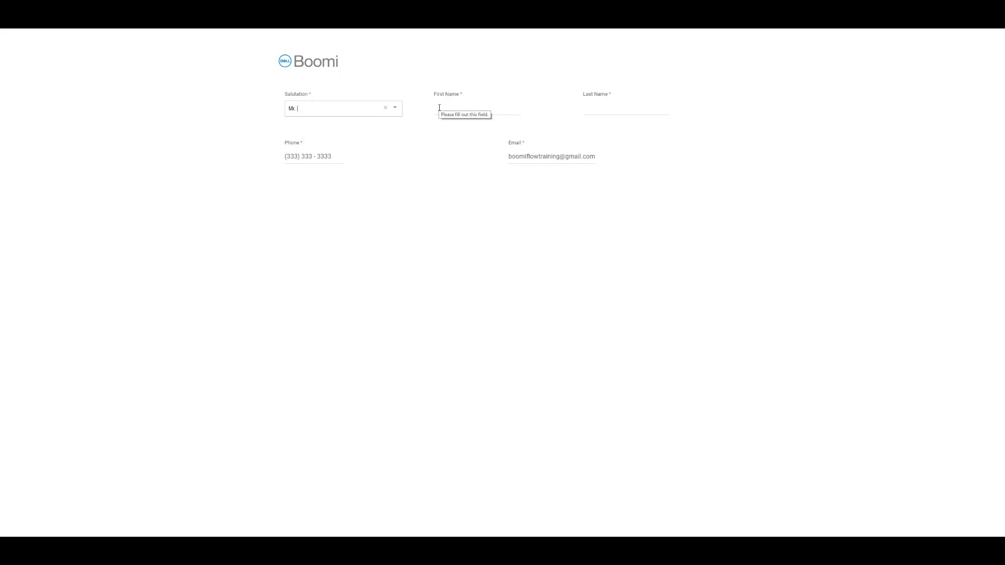
key(Tab)
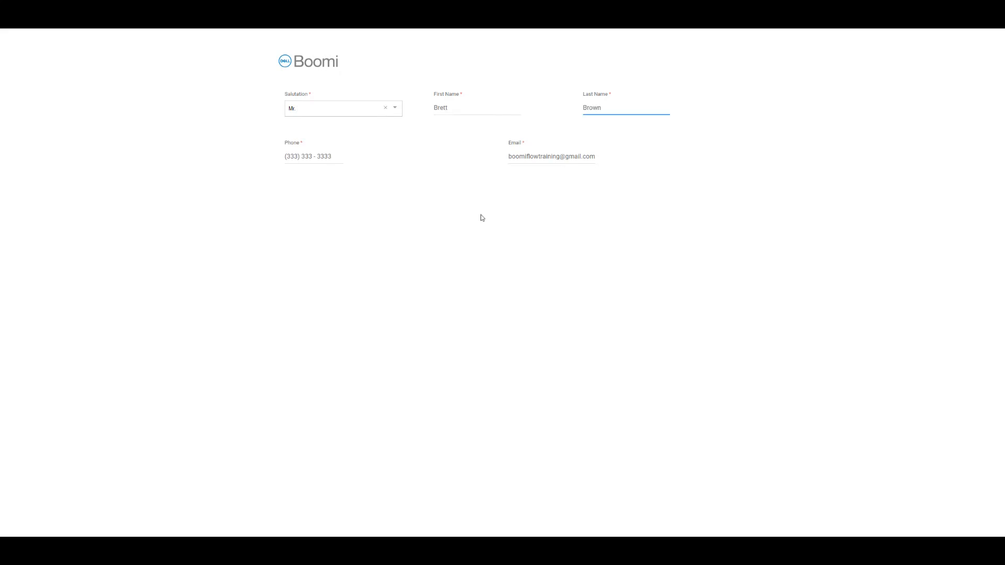
click(482, 218)
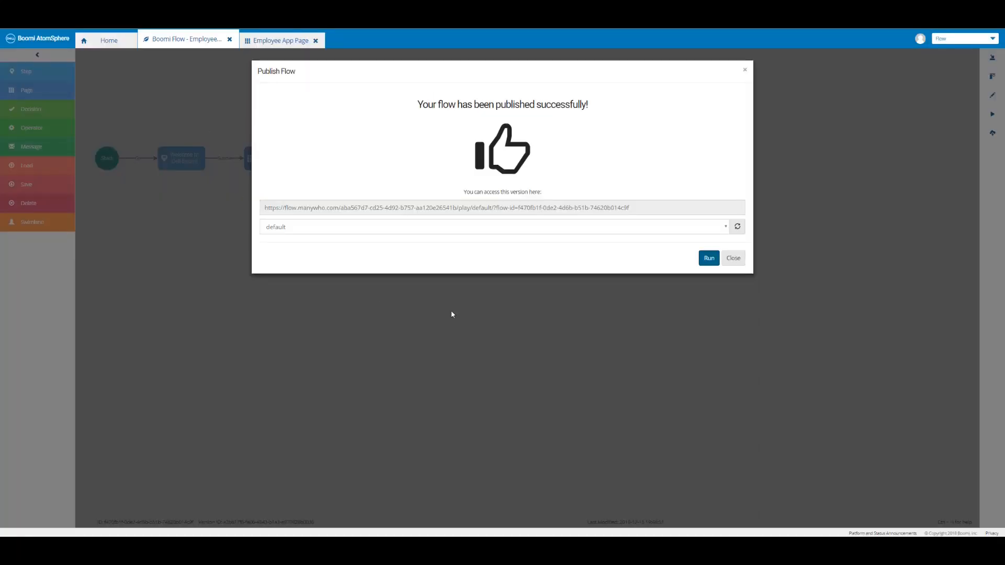
click(734, 259)
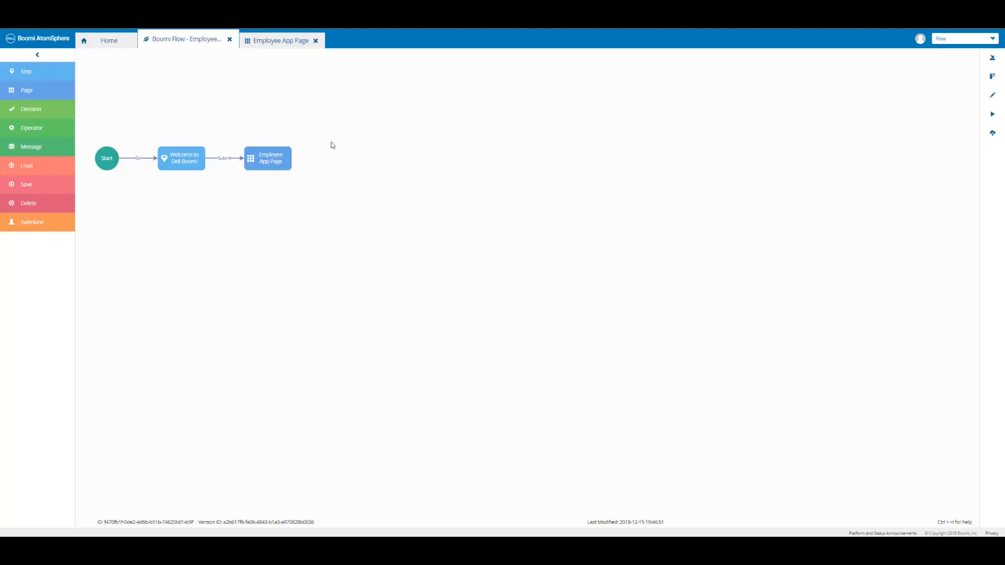
Add a container named 'Office Location/Work Phone' to the Employee App Page and save the page.
click(281, 43)
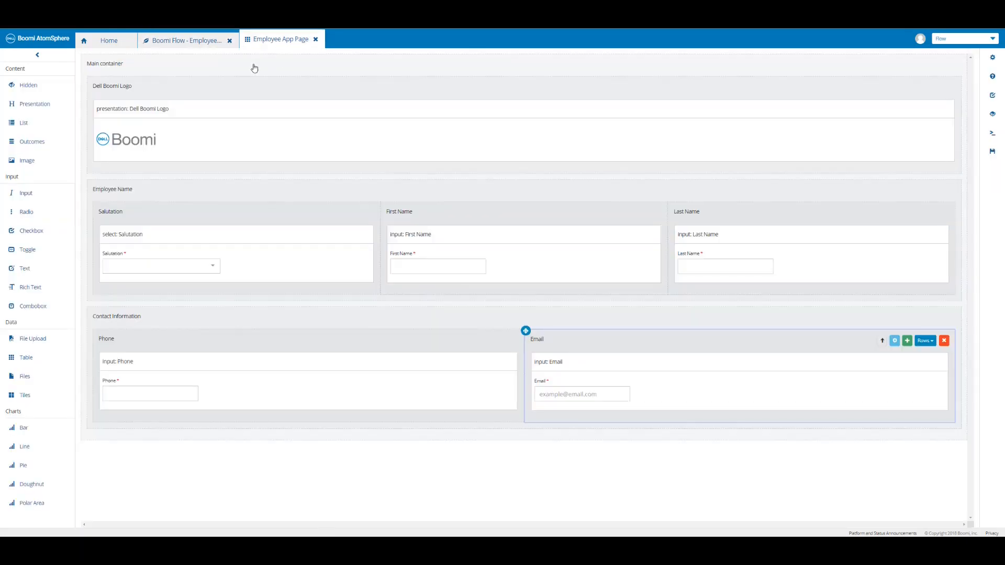
mouse_move(538, 81)
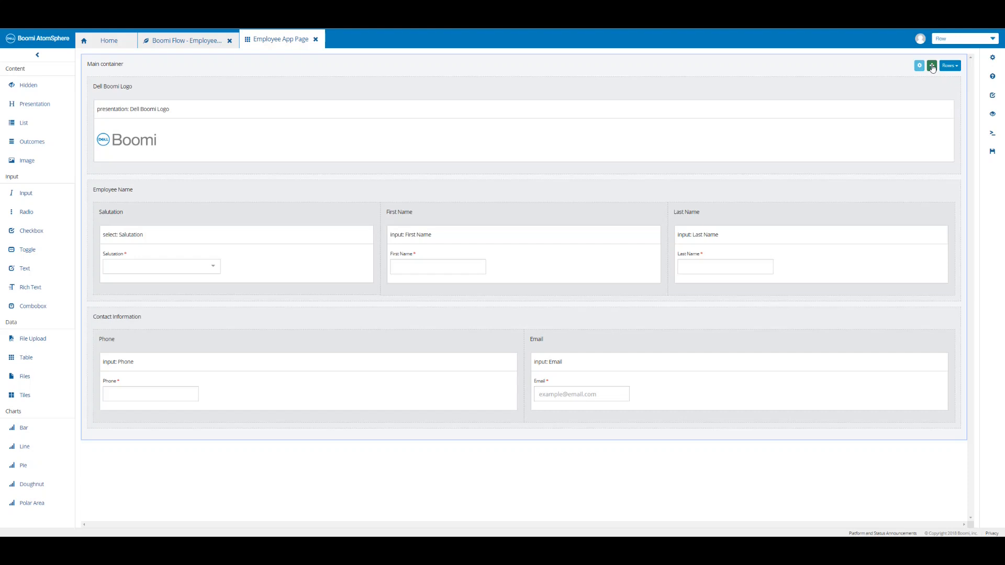
click(932, 67)
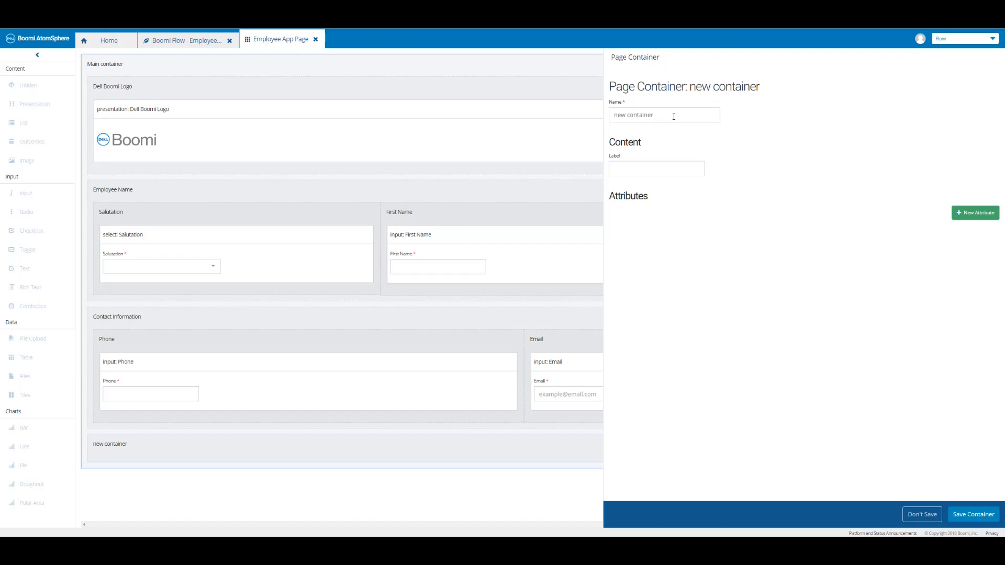
triple_click(673, 116)
text(Office Location/Work Phone)
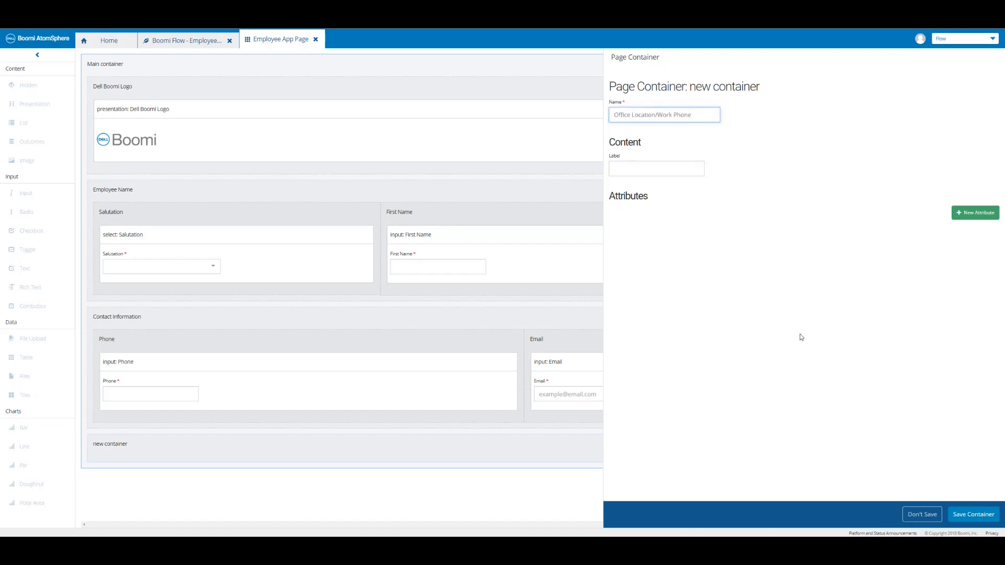
click(968, 516)
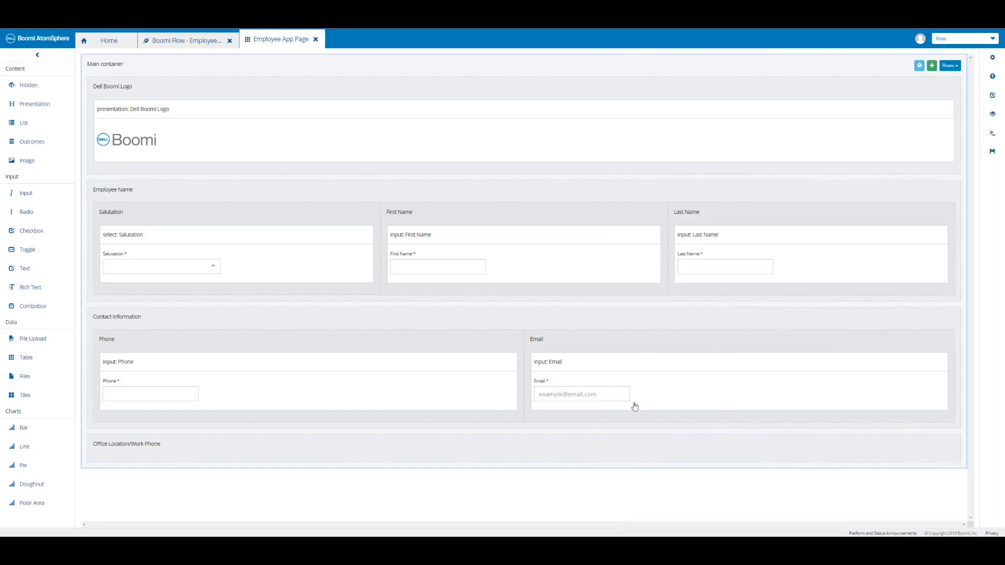
click(993, 157)
Nest an 'Office Location' container inside Office Location/Work Phone and save the page.
click(160, 451)
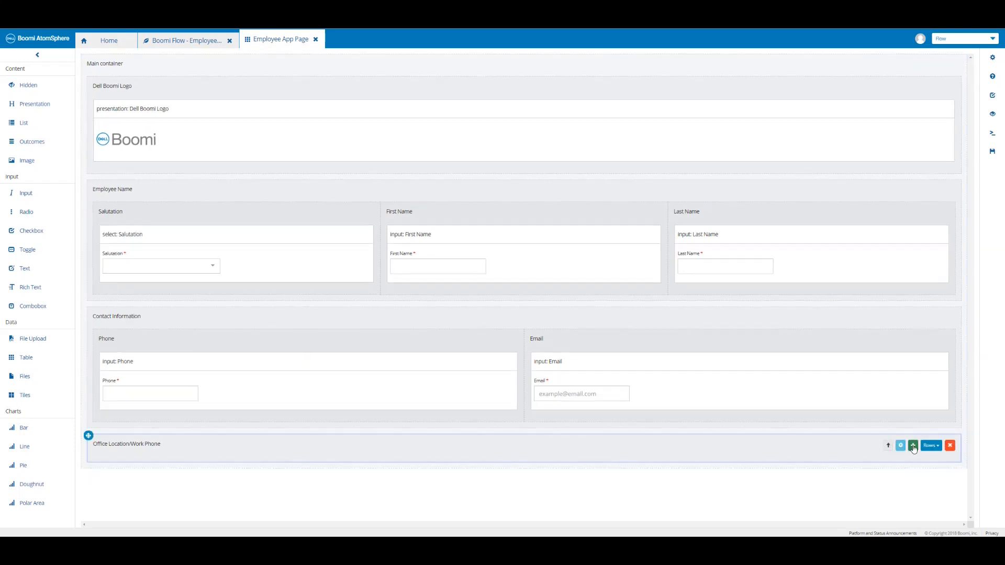
click(912, 445)
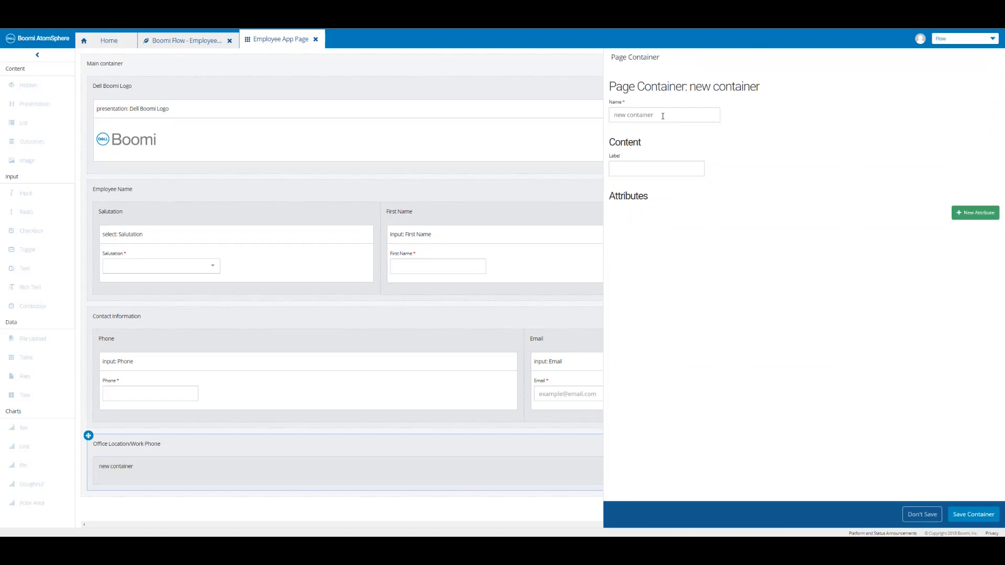
click(662, 116)
text(Office Location)
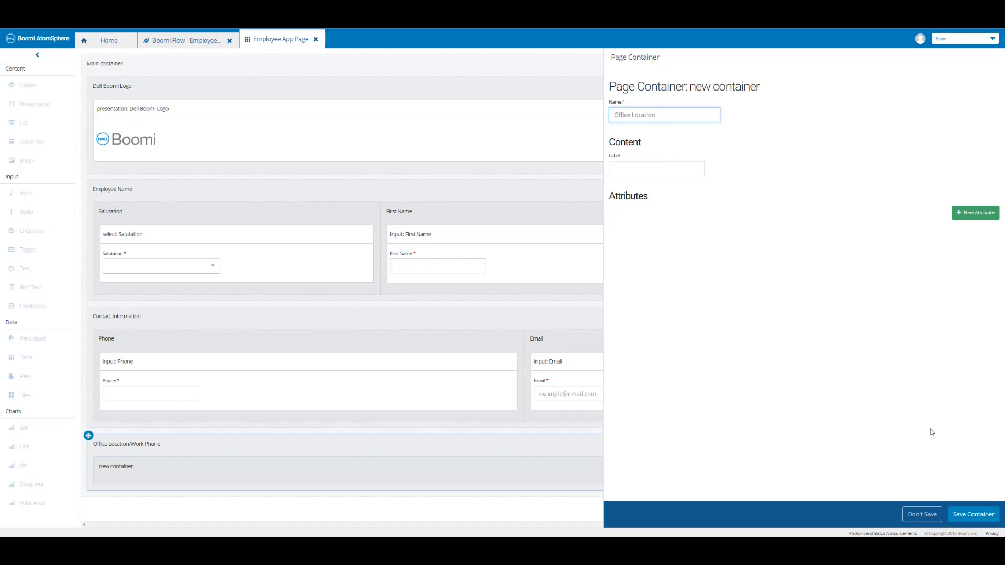
click(973, 514)
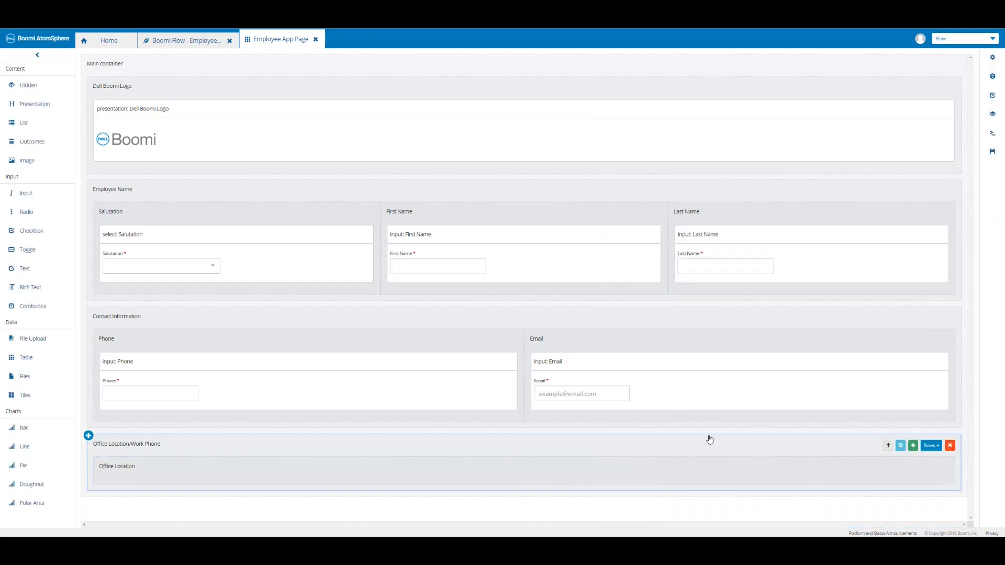
click(994, 157)
Add a second nested 'Work Phone' container and lay the two sub-containers out as Columns.
click(913, 447)
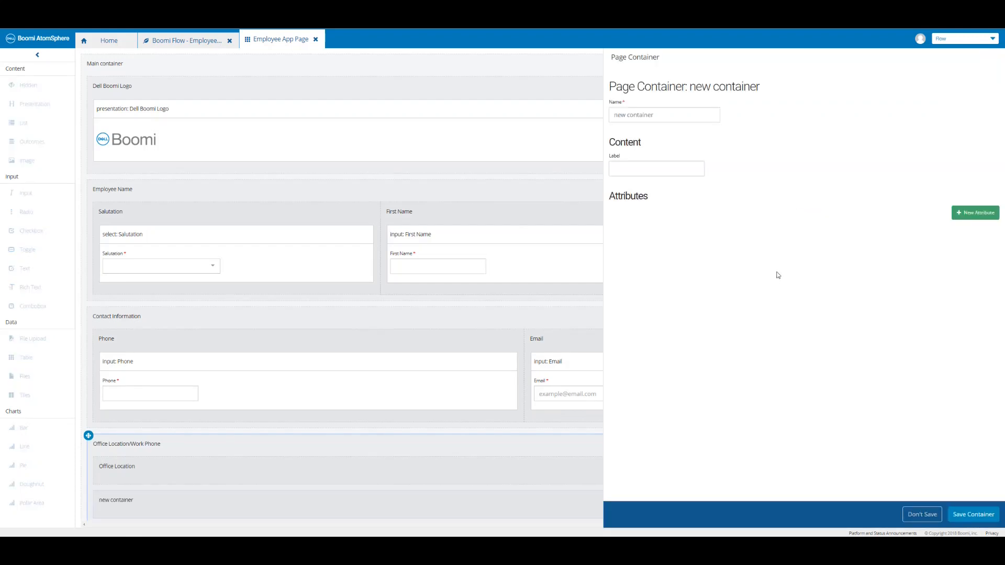
click(638, 115)
text(Work Phone)
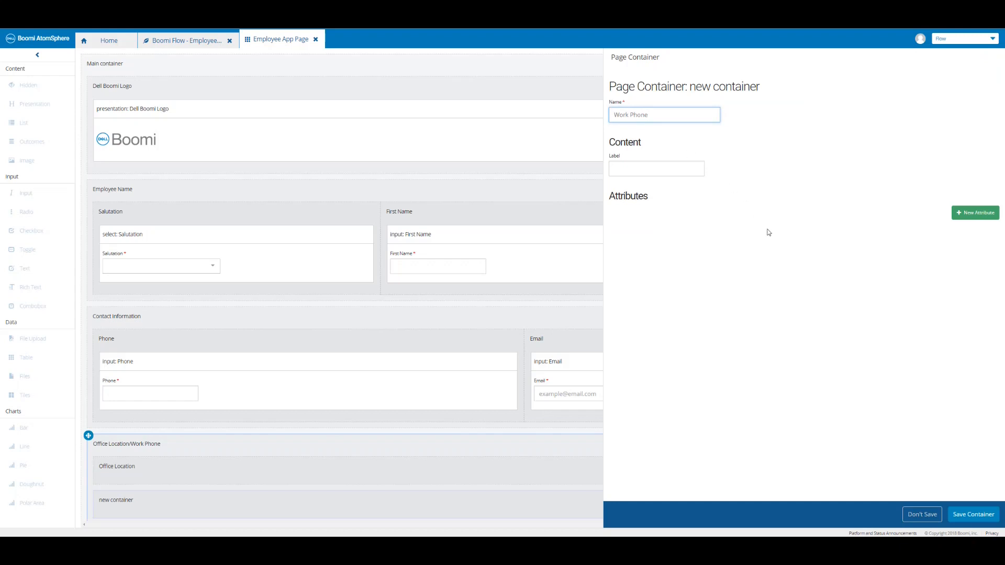
click(963, 517)
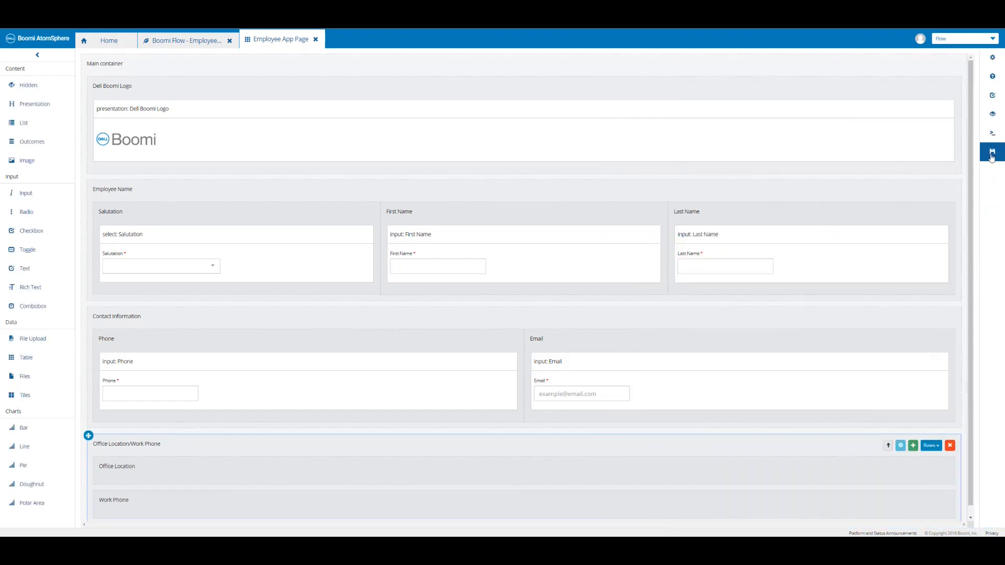
click(992, 156)
click(931, 446)
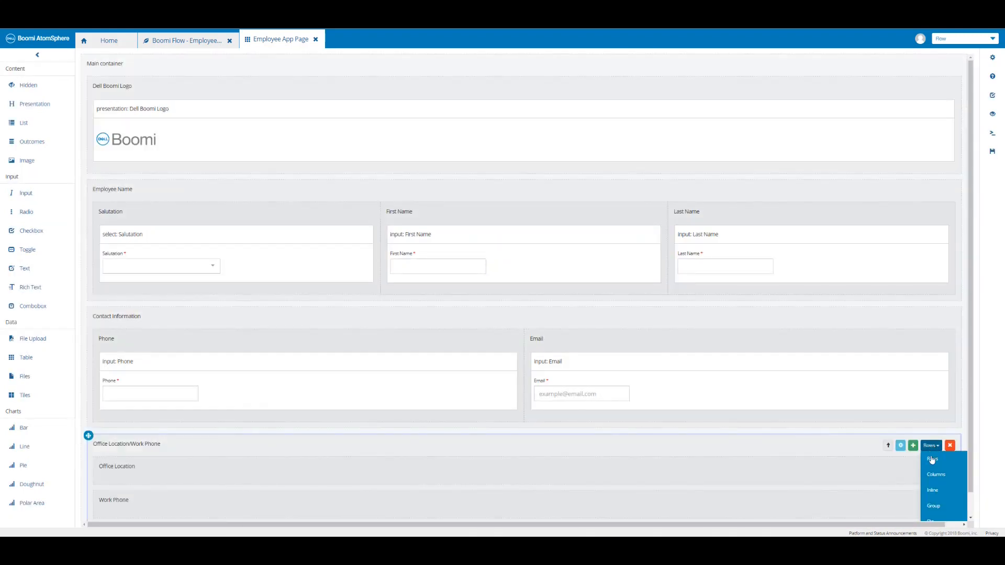
click(932, 475)
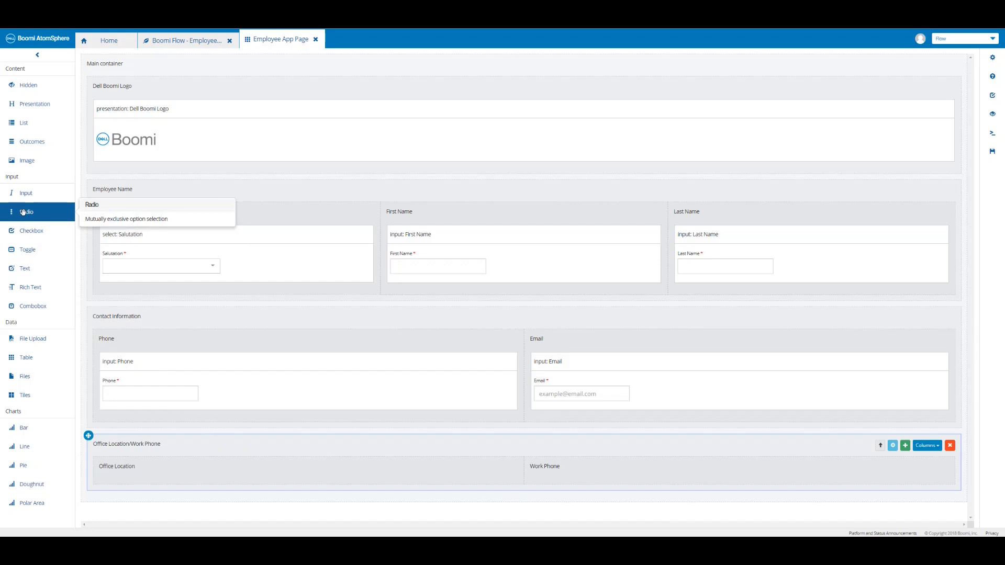
Drop a required Office Location radio into the Office Location column, then show the Types list.
drag(23, 212, 154, 475)
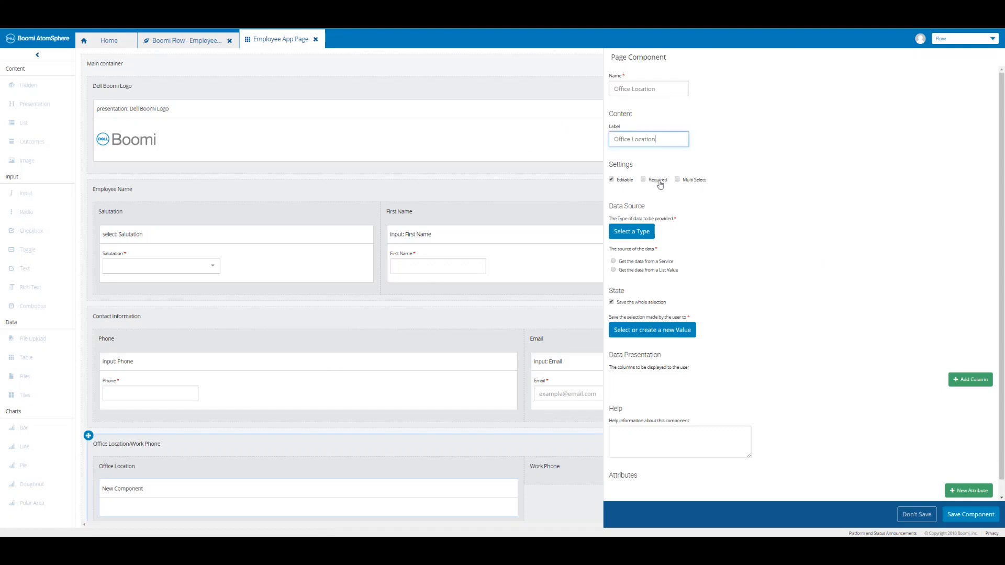
click(643, 180)
click(109, 43)
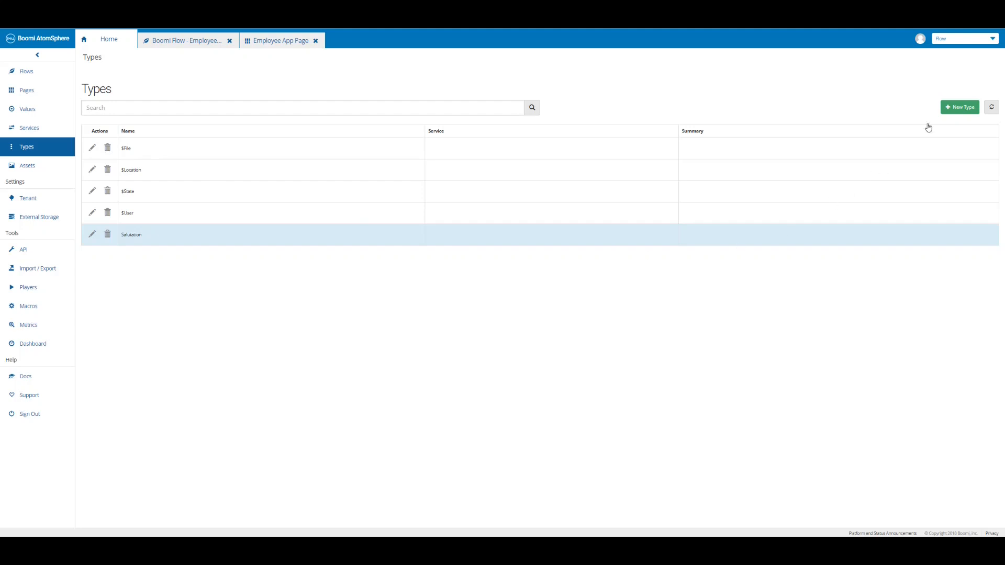
Create type 'Office' with a String property 'Location', apply the property and save the type.
click(961, 109)
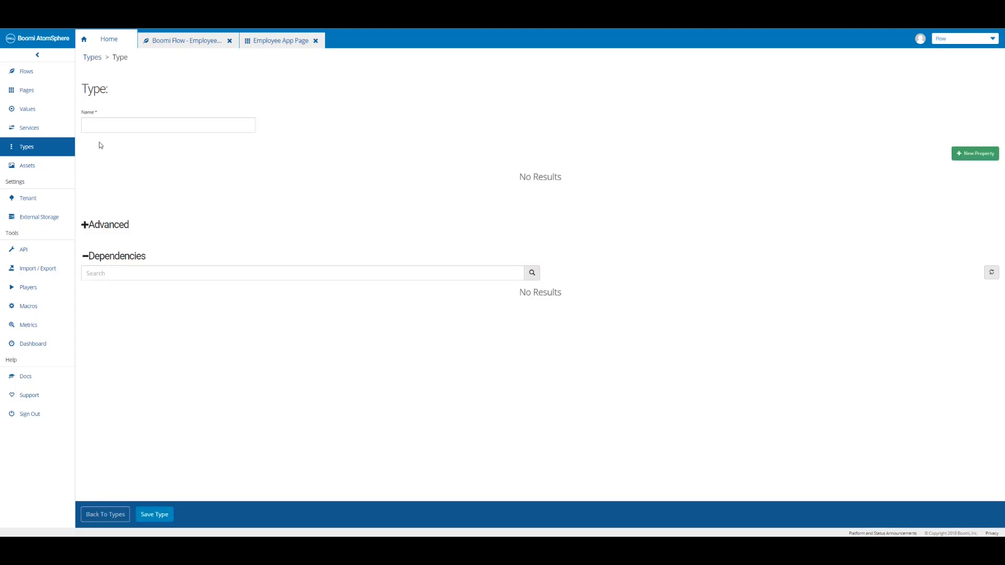
text(Office)
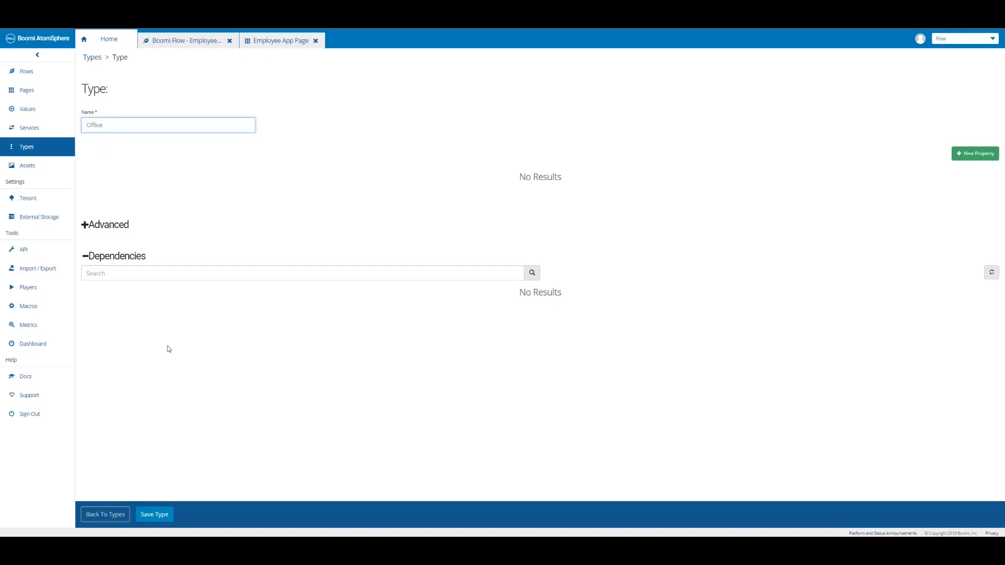
click(970, 157)
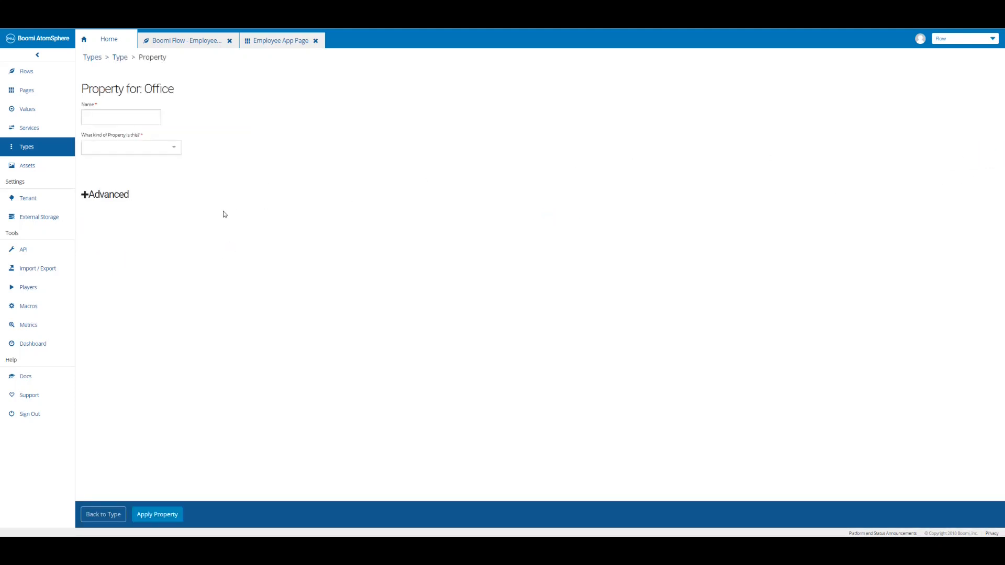
click(119, 120)
text(Location)
click(141, 150)
scroll(132, 210, down, 3)
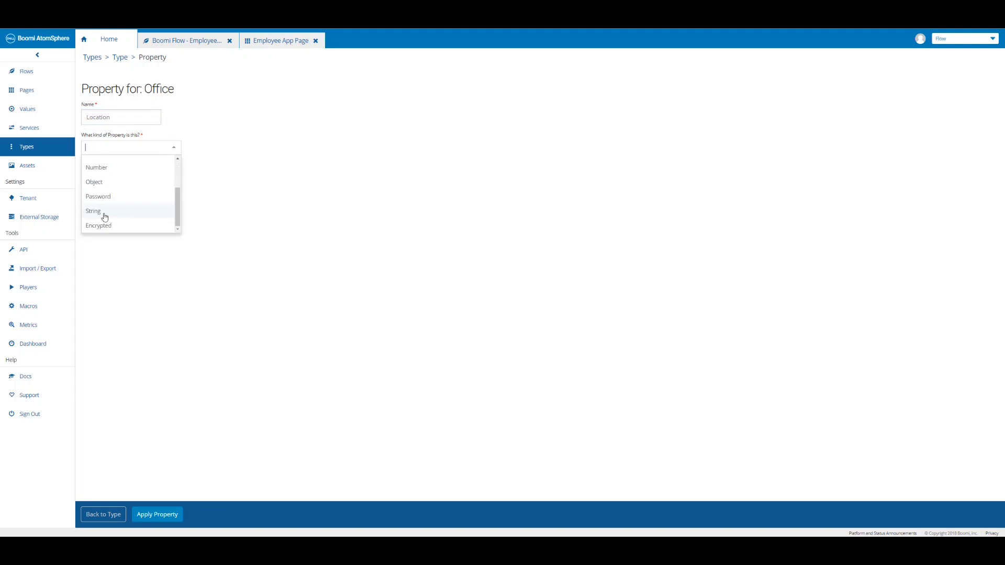
click(105, 214)
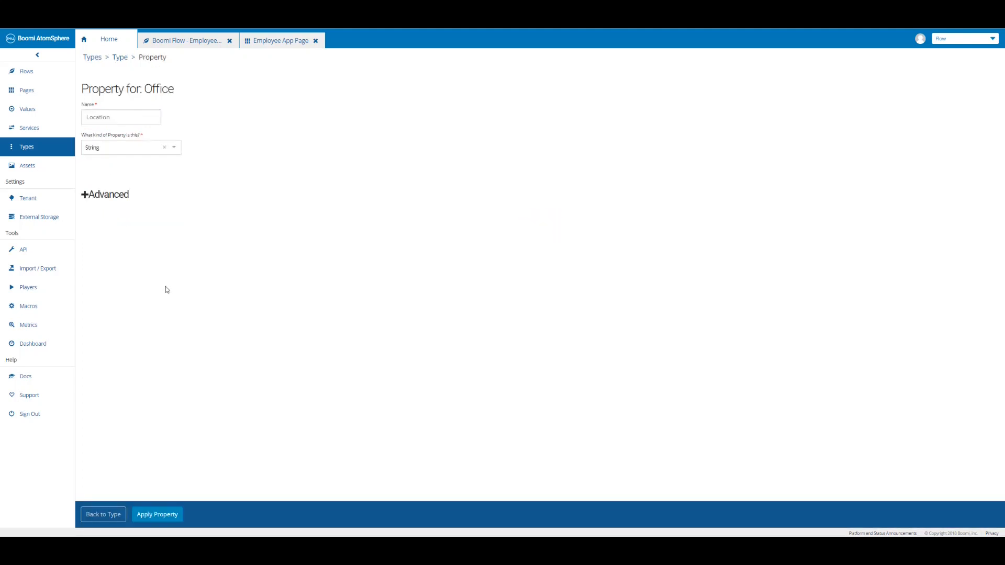
click(157, 514)
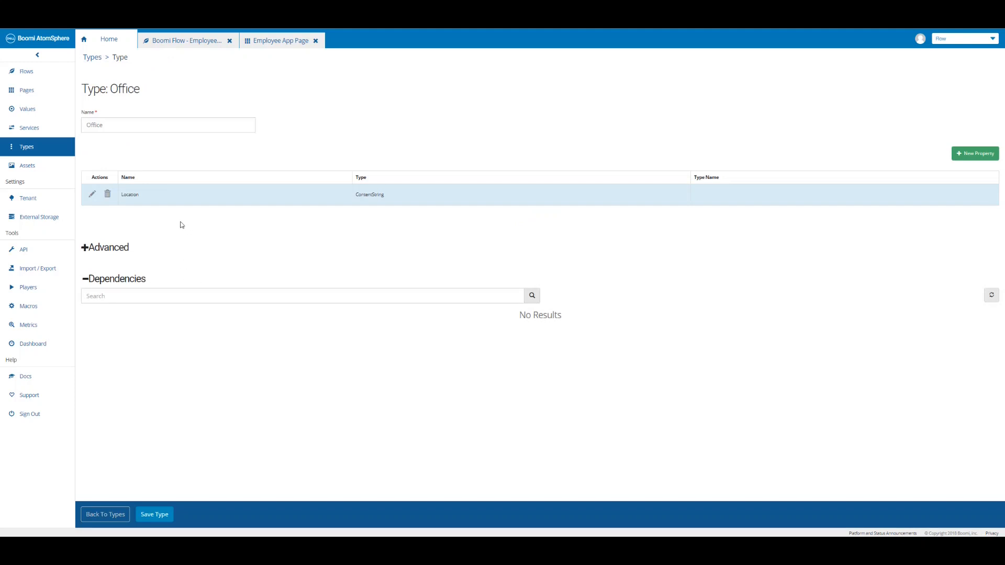
click(159, 519)
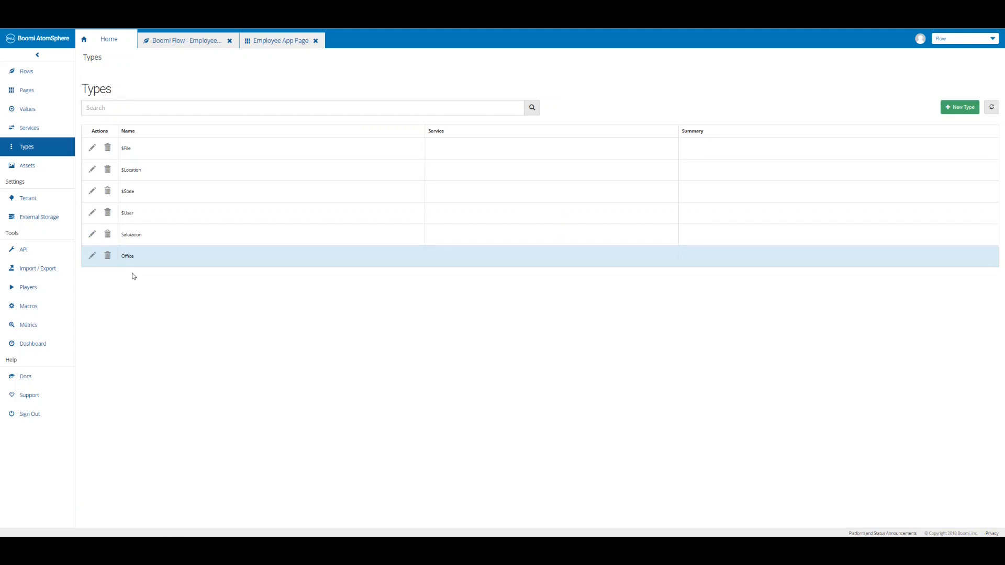
Set the radio's data type to Office, sourced from a new list value named Office List.
click(276, 45)
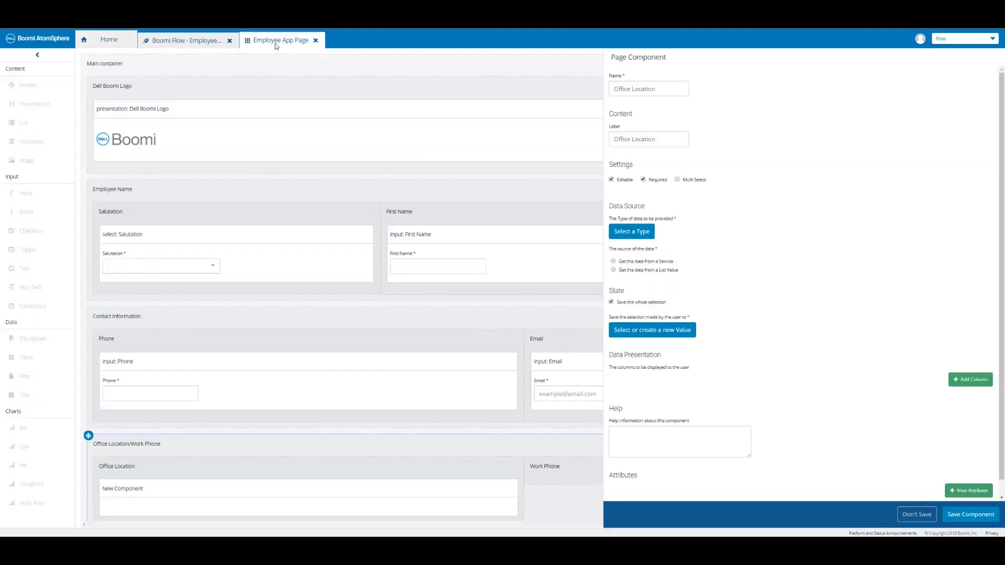
click(635, 233)
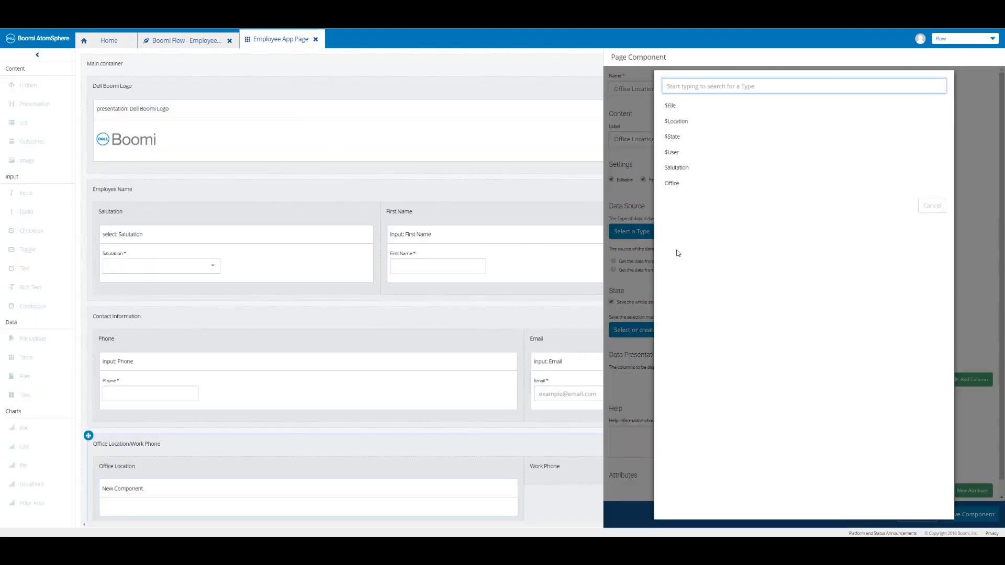
click(674, 186)
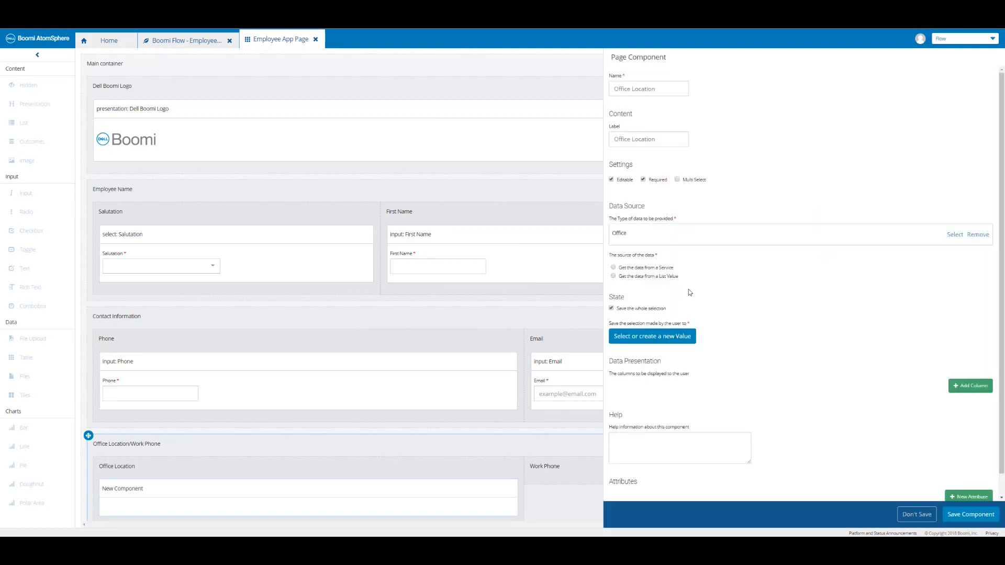
click(613, 277)
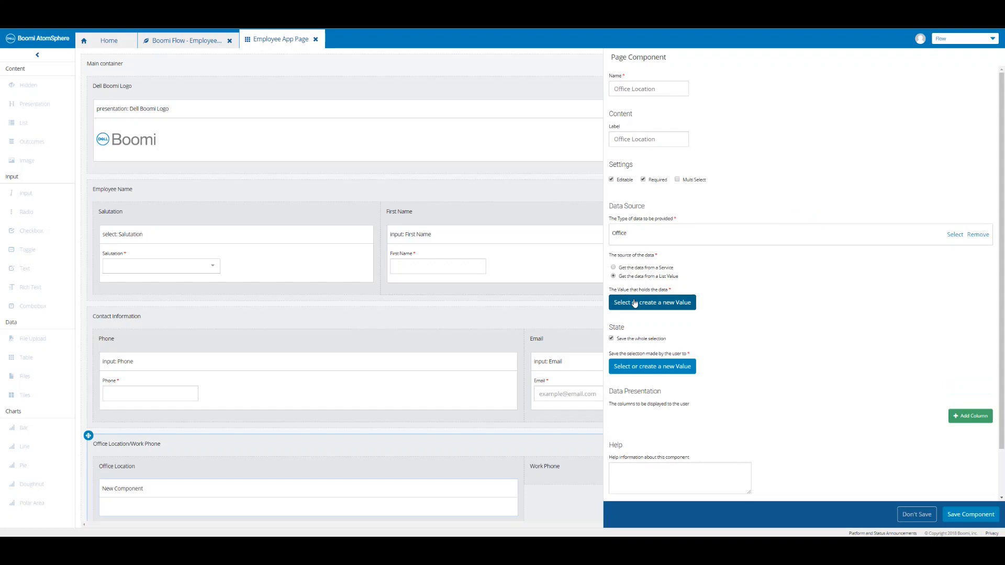
click(635, 303)
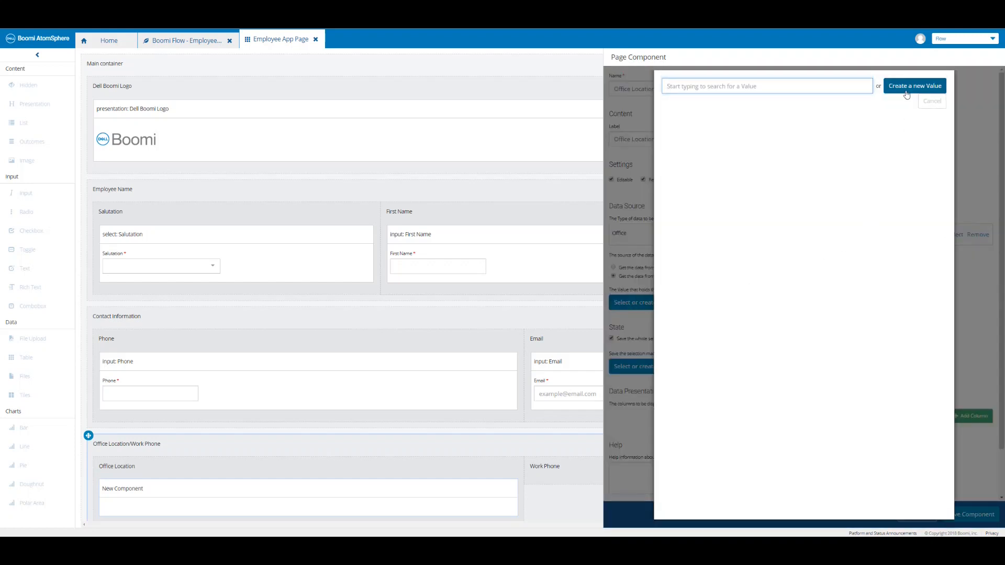
click(906, 87)
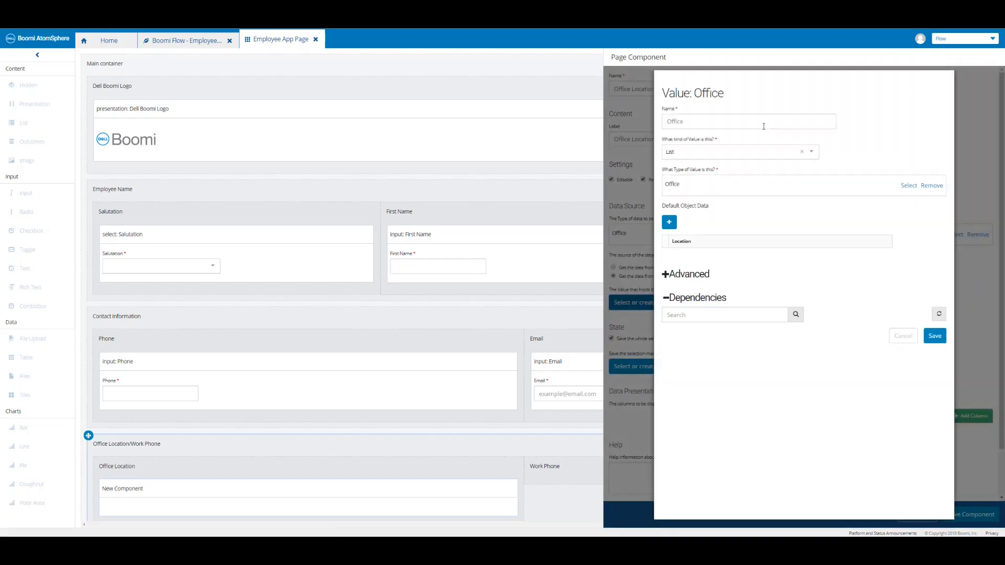
click(726, 124)
text(List)
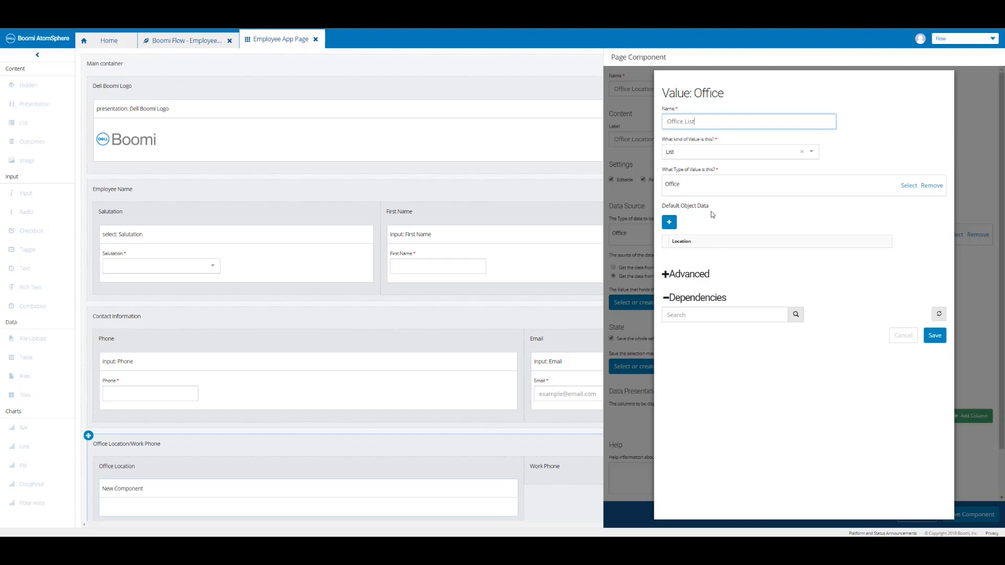
Fill Office List with Remote, Chesterbrook (HQ), San Francisco and Austin, and save it.
click(669, 222)
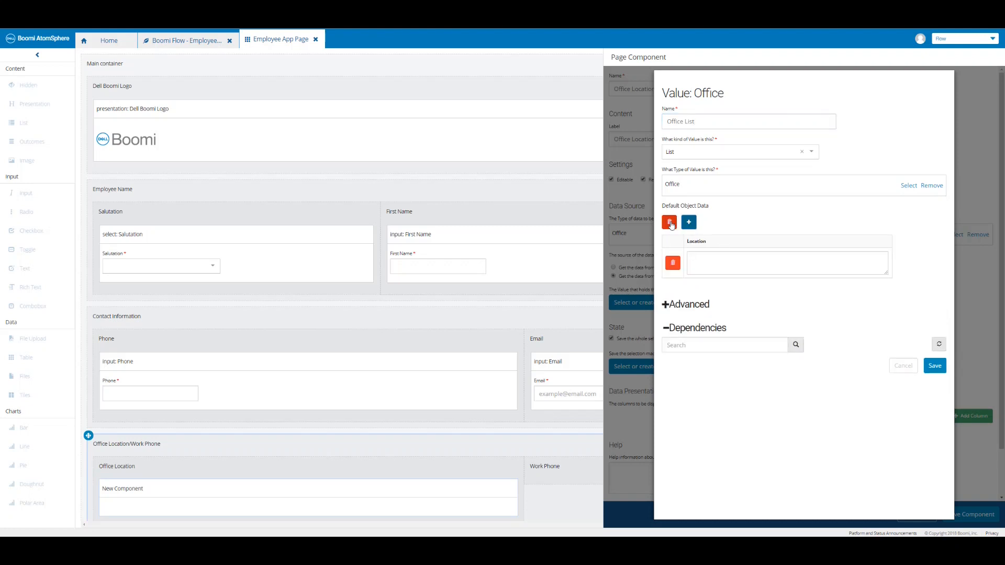
click(708, 260)
text(Remote)
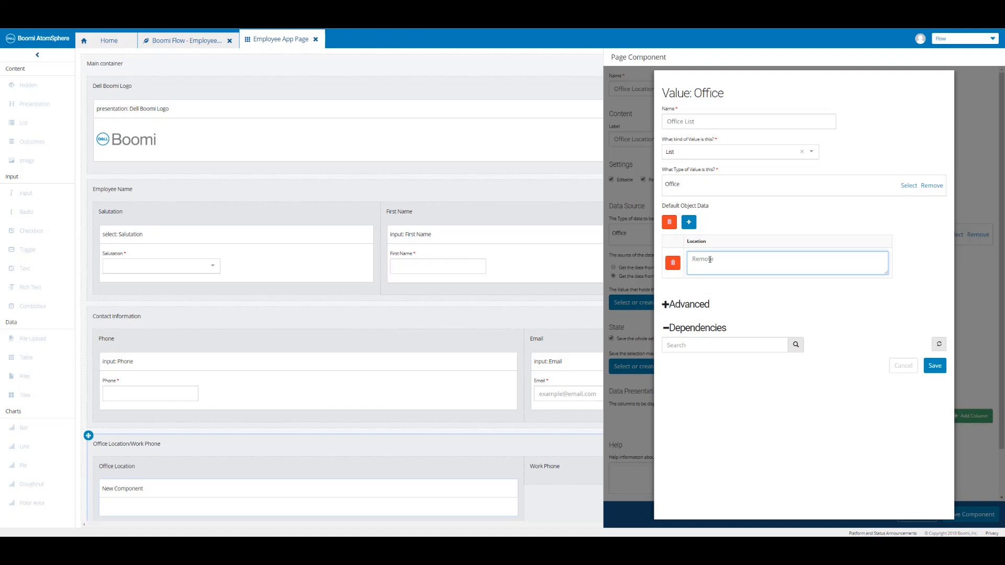
click(690, 222)
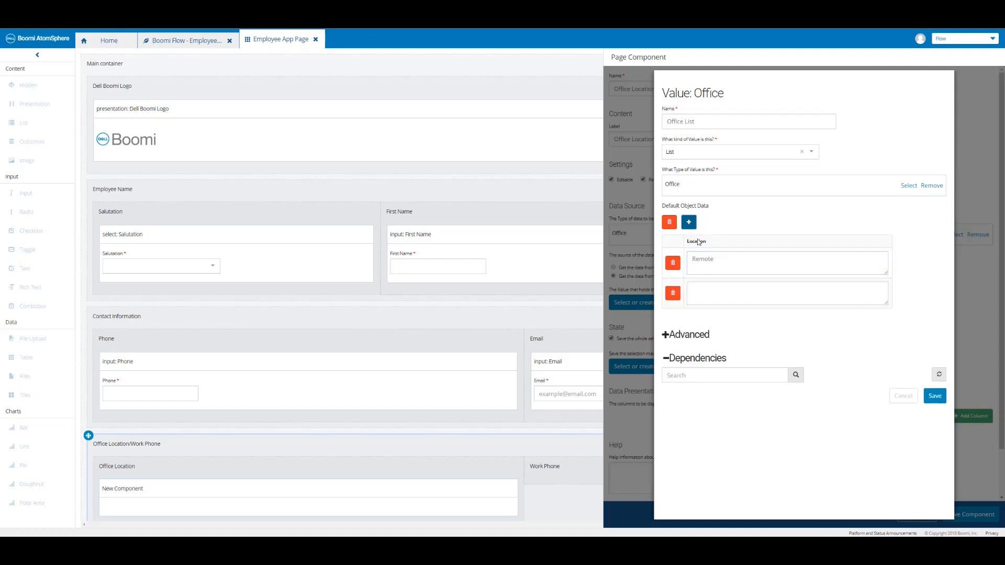
click(716, 291)
text(Chesterbrook (HQ))
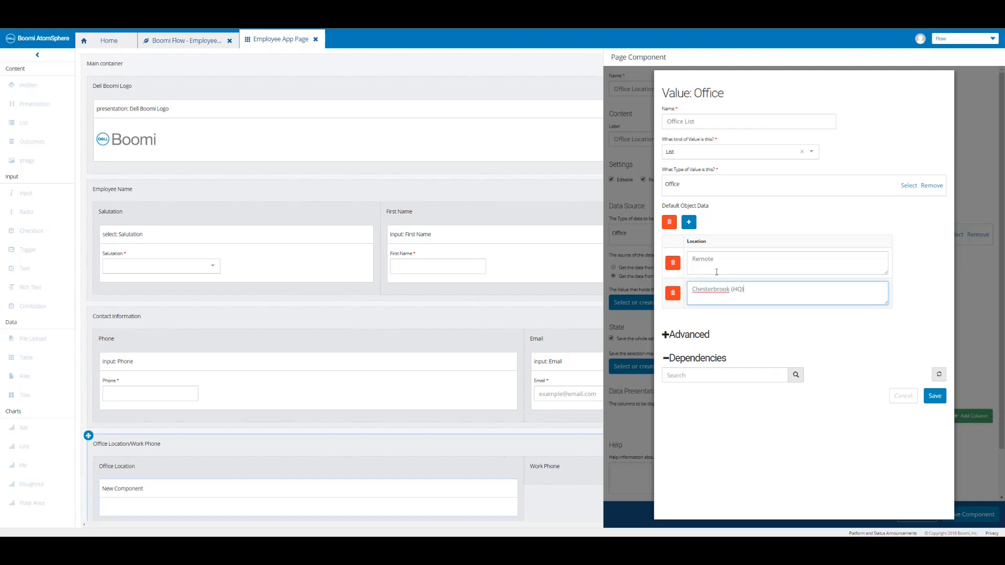
click(689, 222)
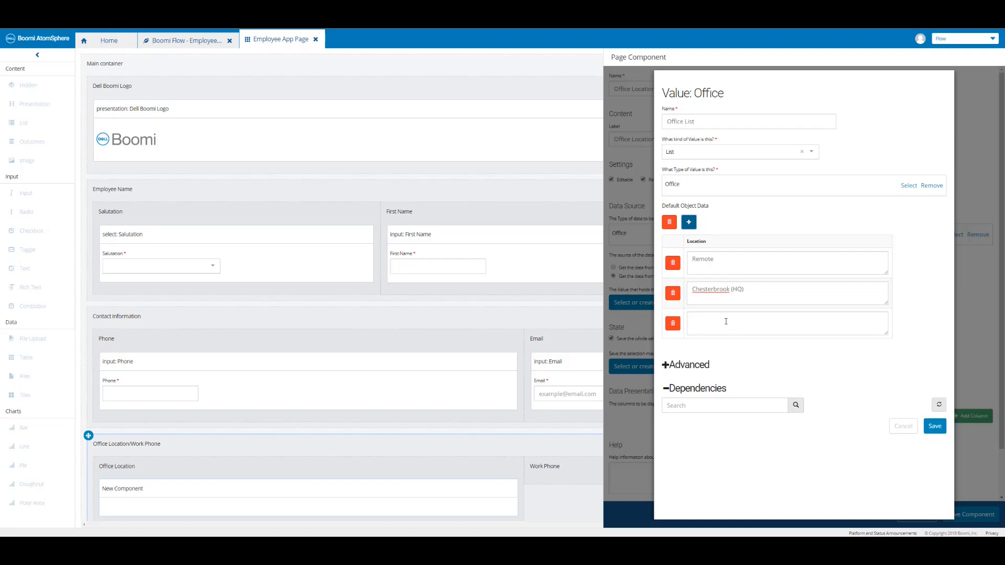
click(726, 321)
text(San Francisco)
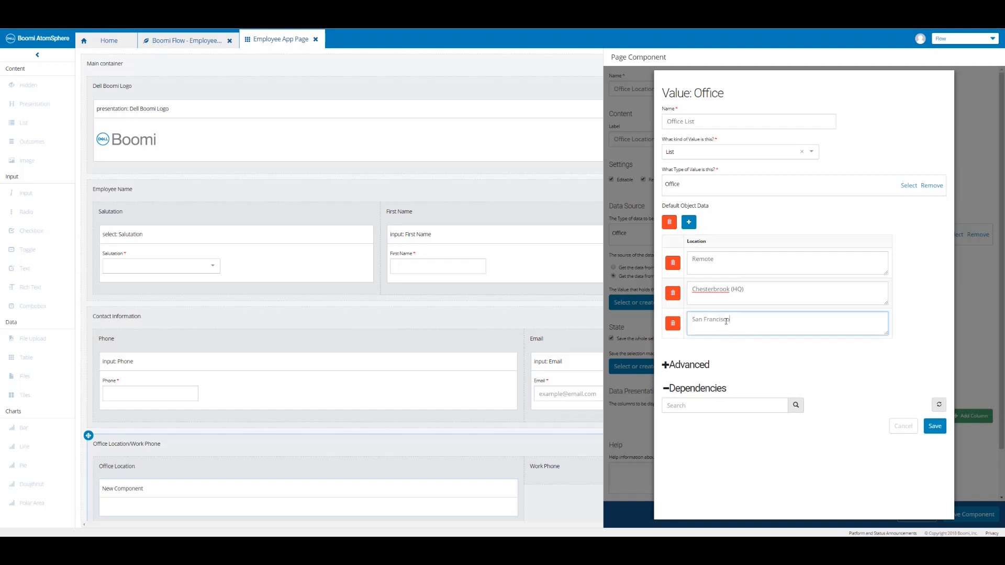
click(689, 223)
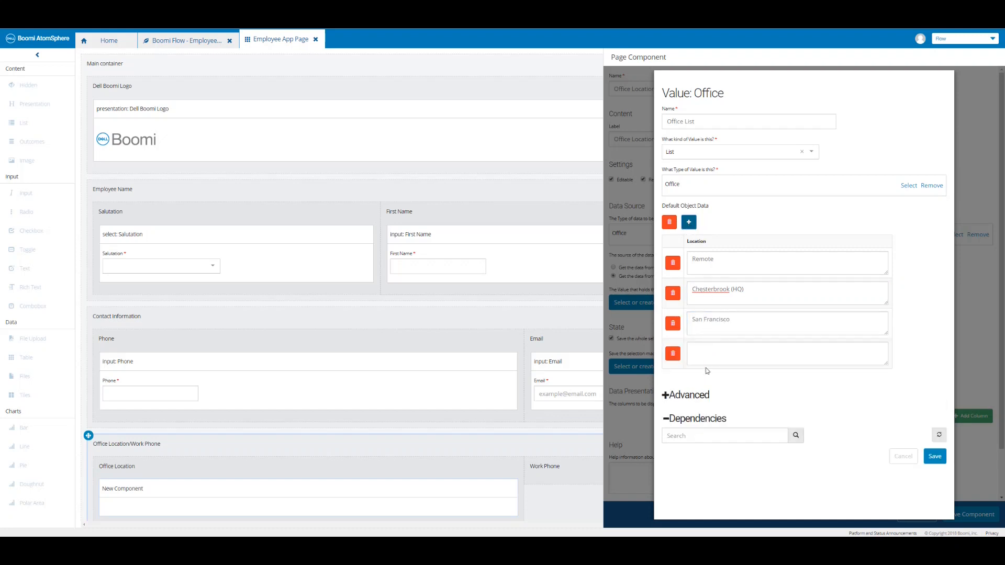
click(713, 354)
text(Austin)
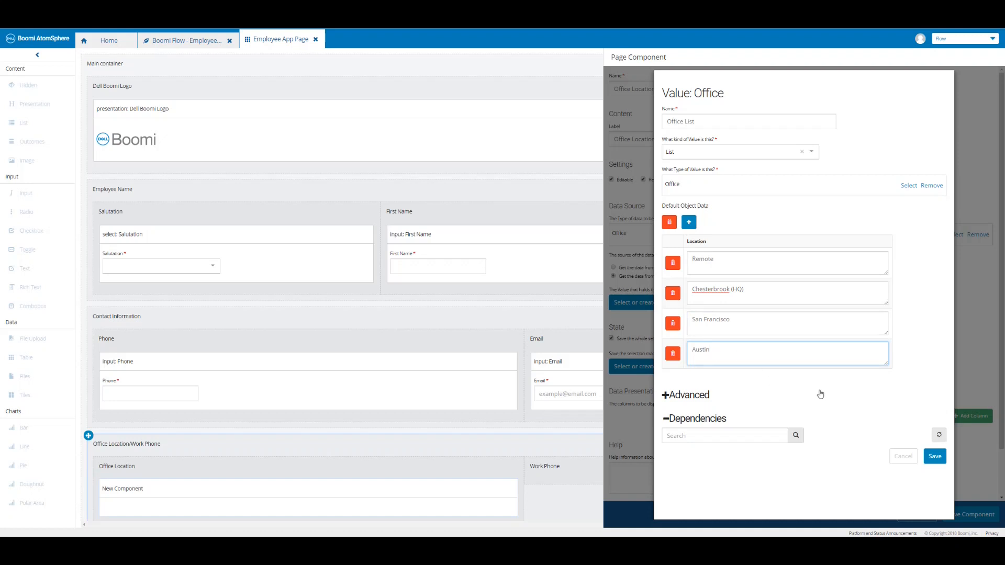
click(934, 458)
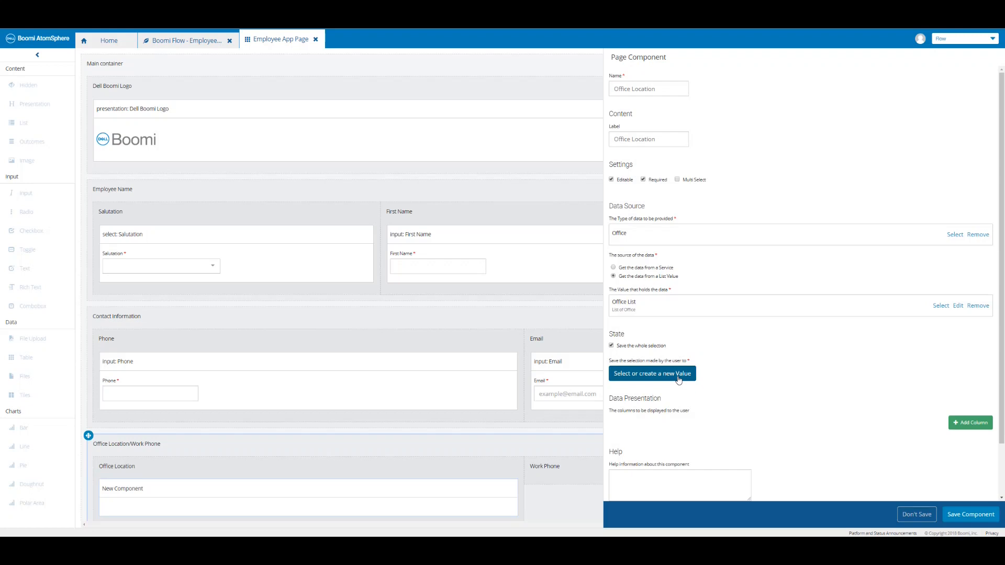
Store the chosen office in a new value named Office Selection.
click(677, 375)
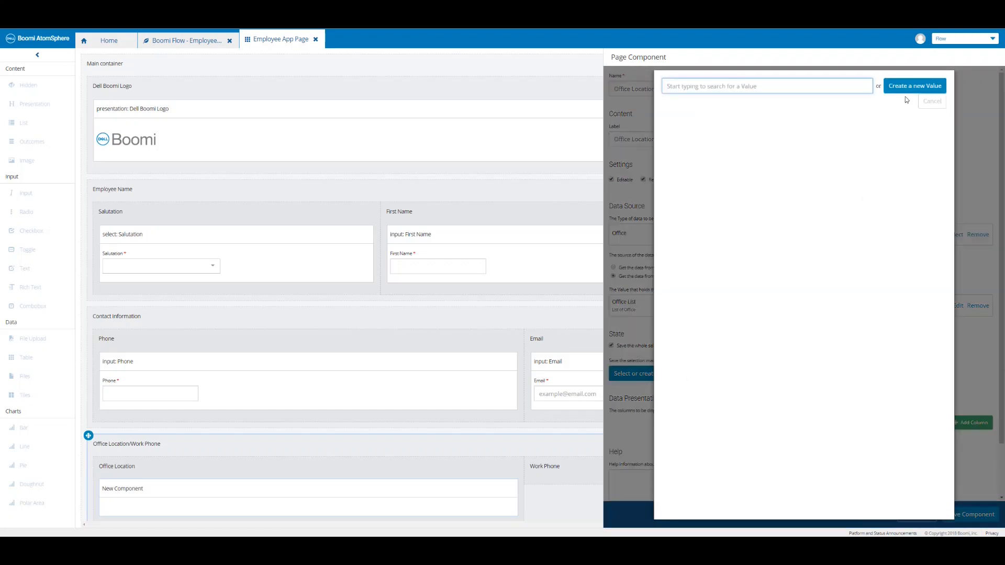
click(908, 85)
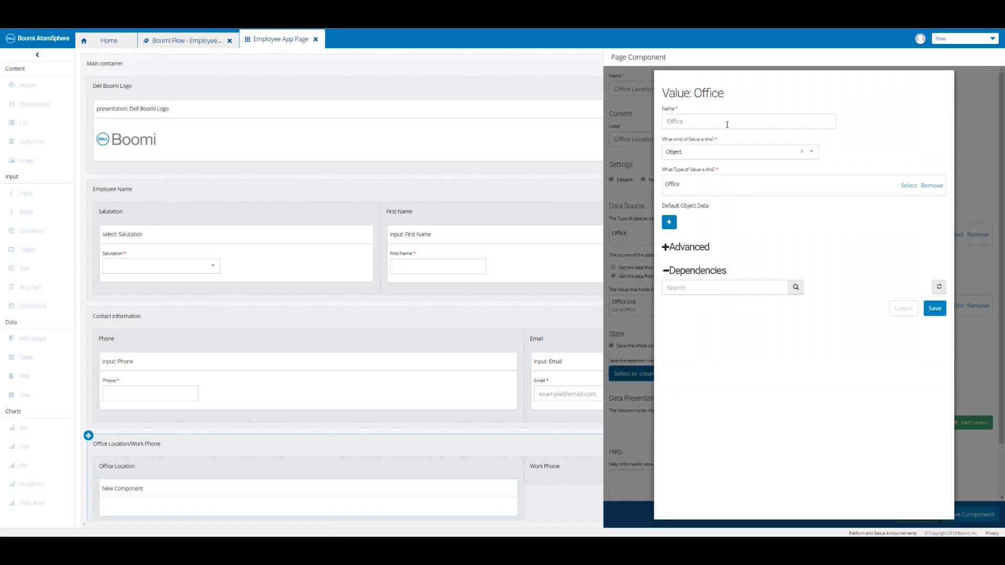
click(727, 123)
text(Selection)
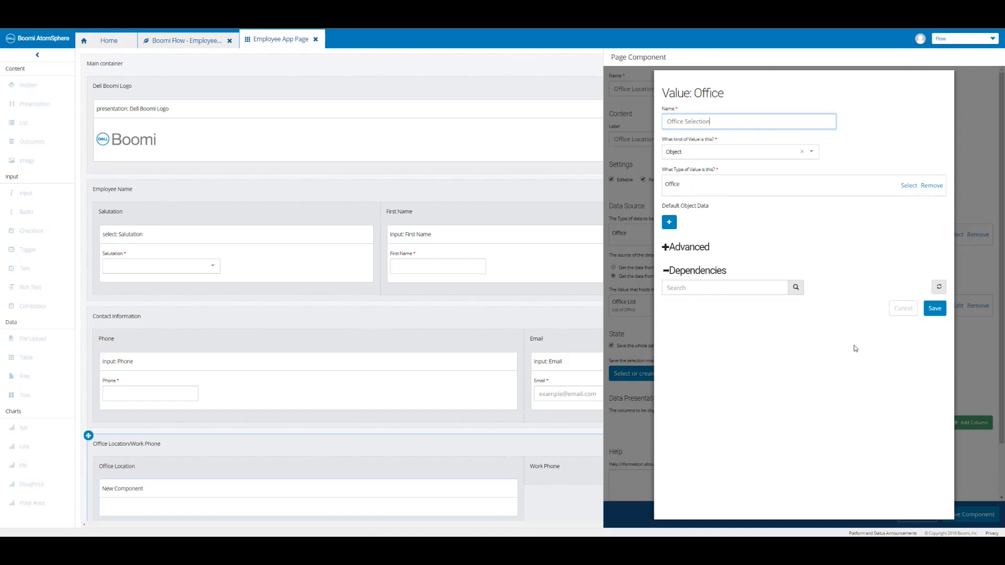
click(937, 309)
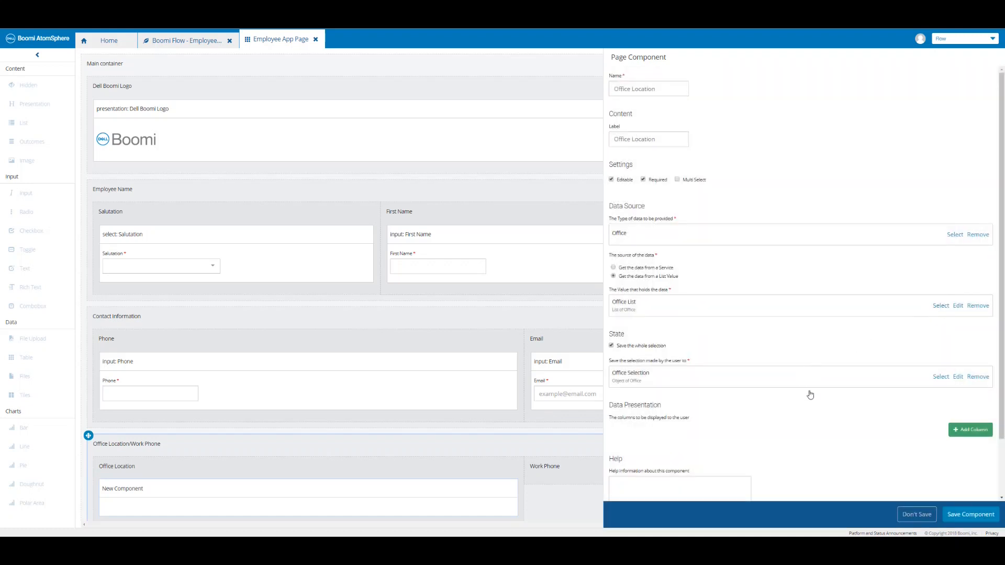
Display the Location column in the radio list and save the Office Location component.
click(967, 429)
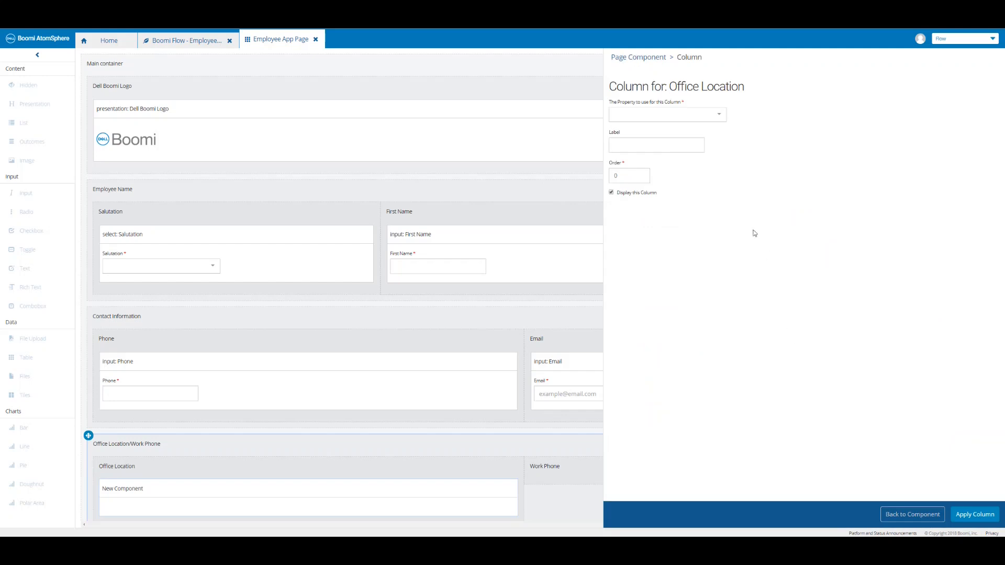
click(715, 118)
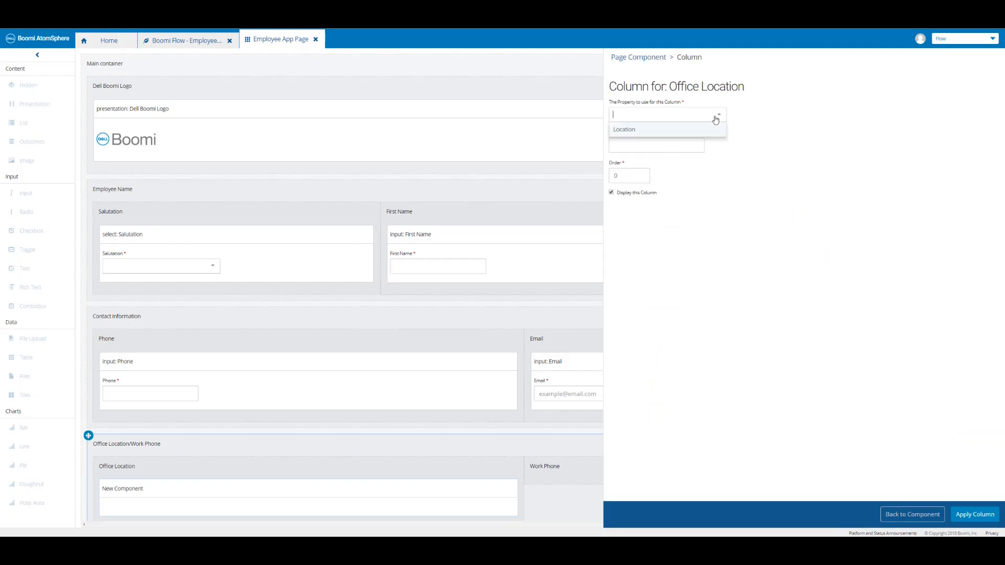
click(648, 130)
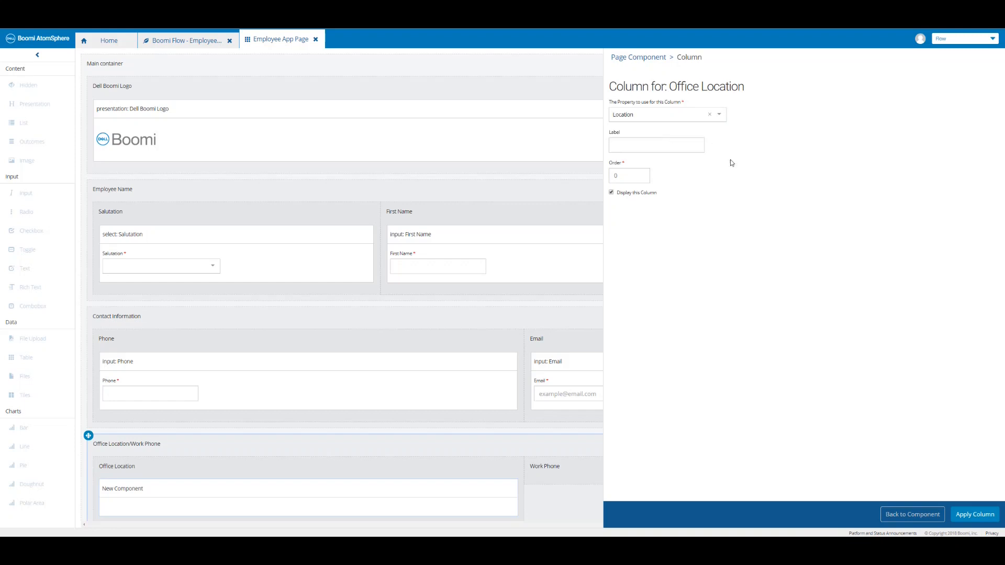
click(973, 515)
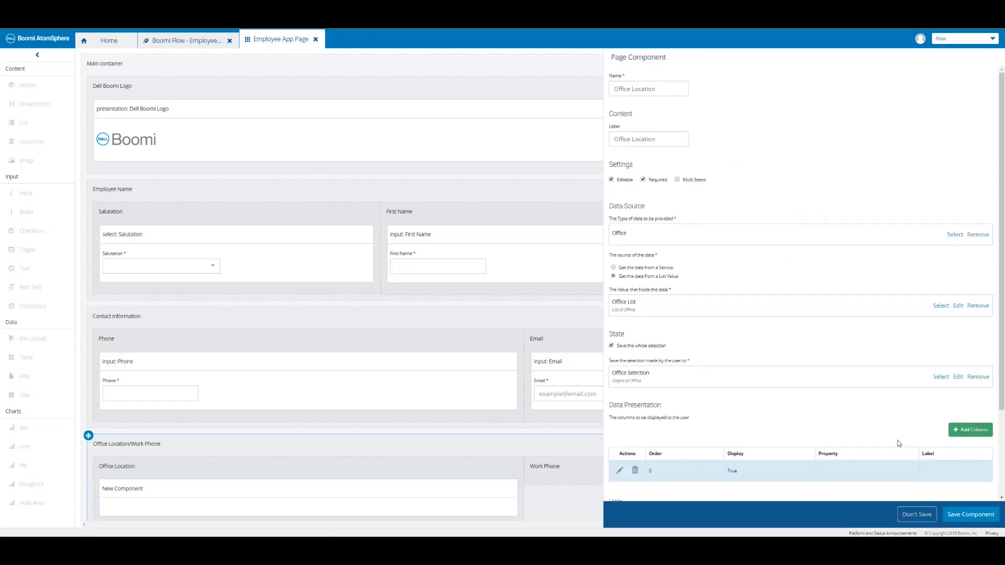
click(969, 515)
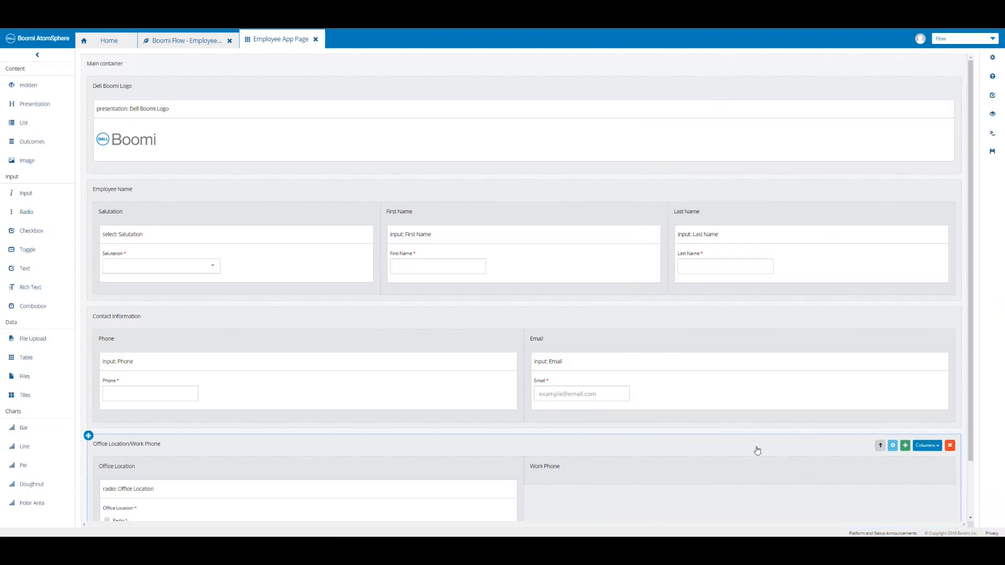
Save the page and add a required checkbox named Work Phone to the Work Phone column.
scroll(754, 448, down, 3)
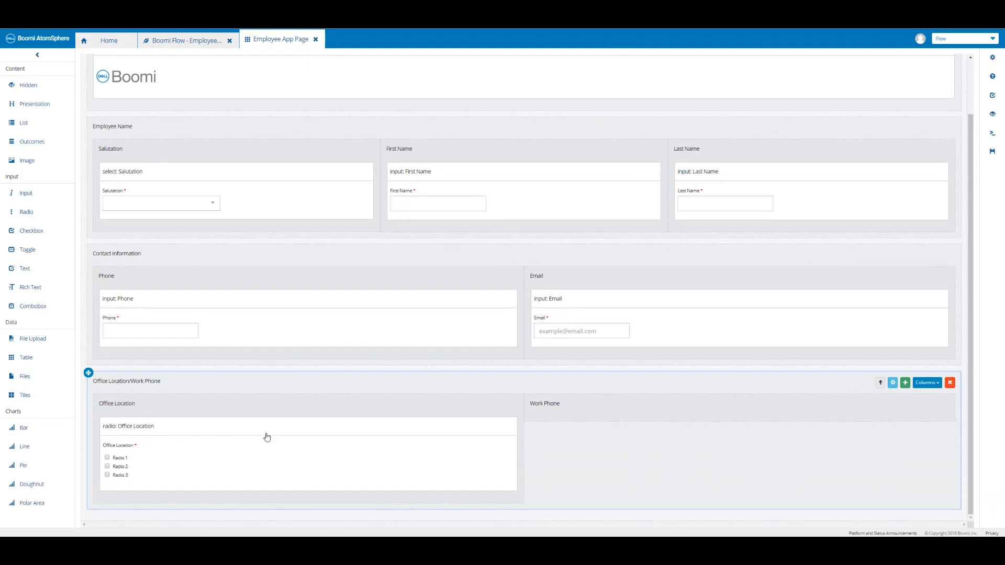
click(993, 153)
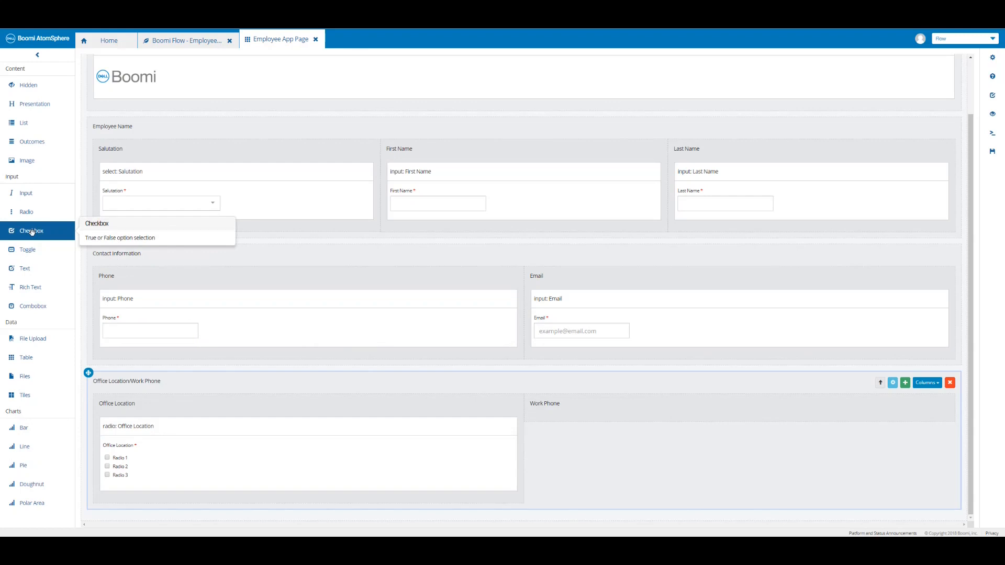
drag(31, 232, 578, 412)
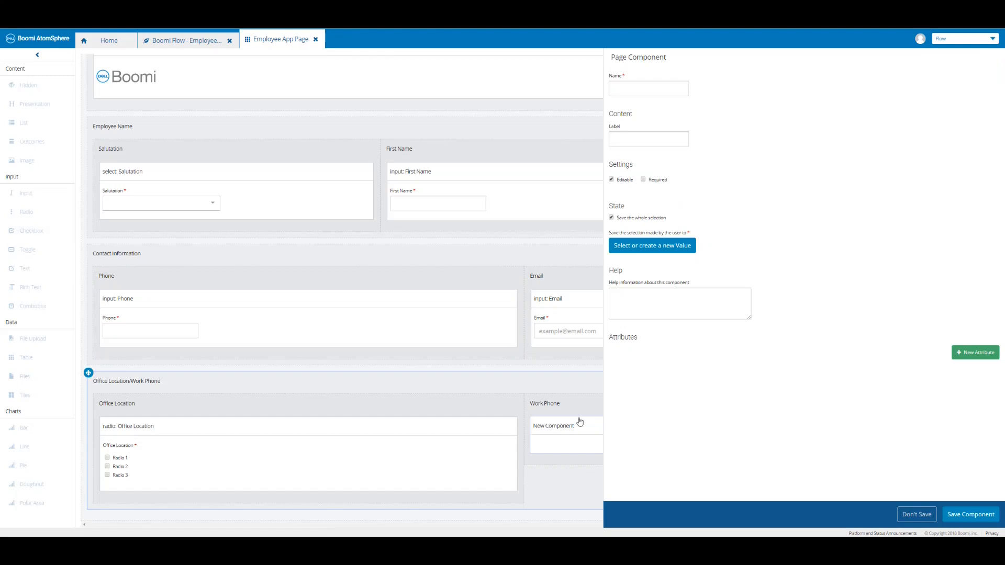
click(647, 88)
text(Work Phone)
key(Tab)
text(Work Phone)
click(643, 179)
Keep the checkbox state in a new Boolean value named Work Phone and save the component.
click(661, 251)
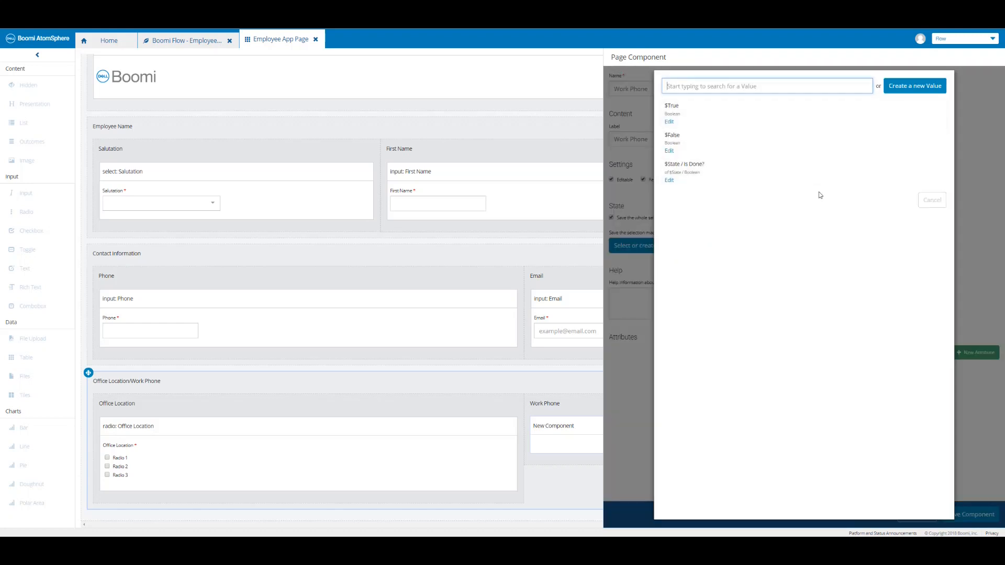
click(905, 90)
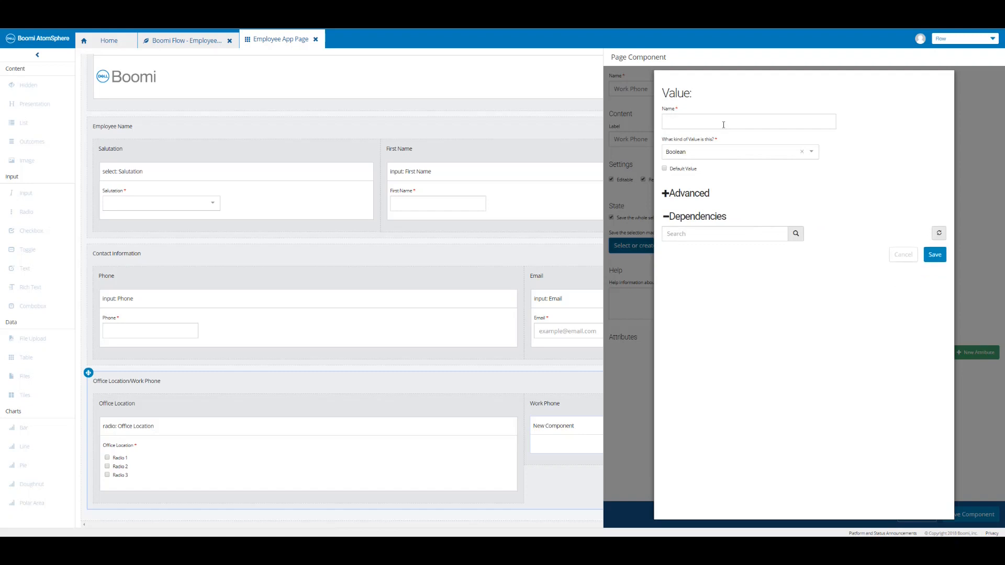
click(723, 123)
text(Work Phone)
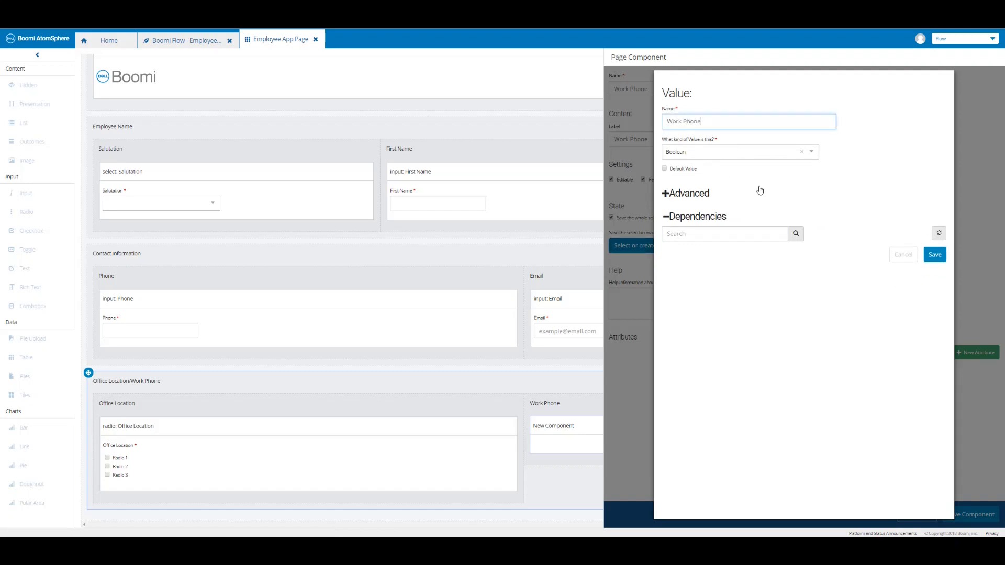
click(936, 256)
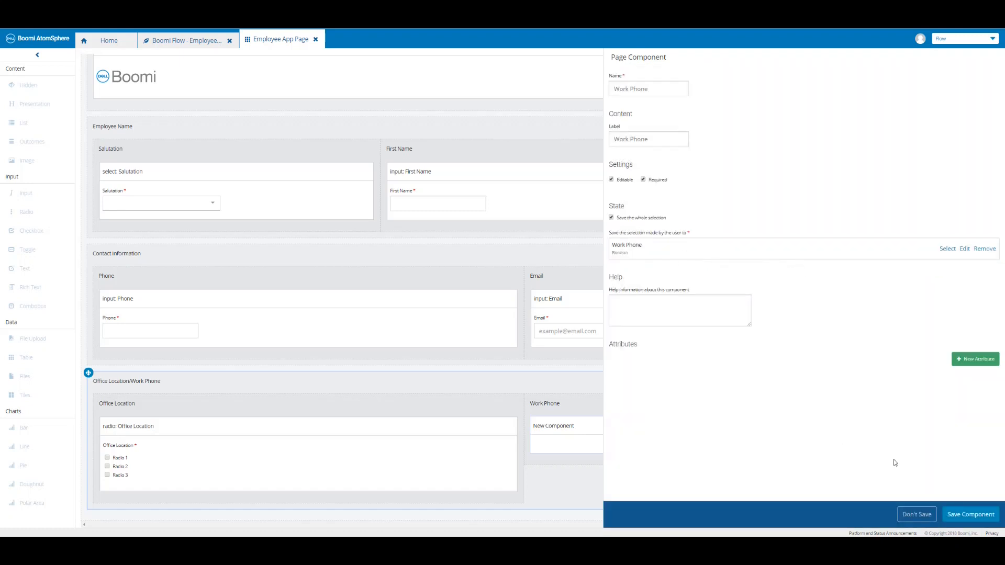
click(970, 514)
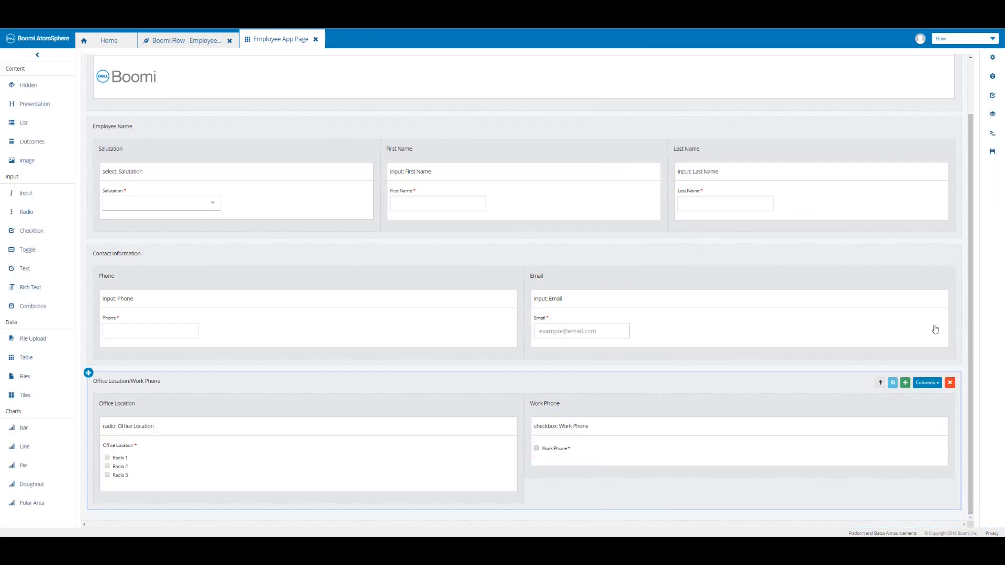
Save the page and drop a required Phone Brand combobox below the Work Phone checkbox.
click(991, 154)
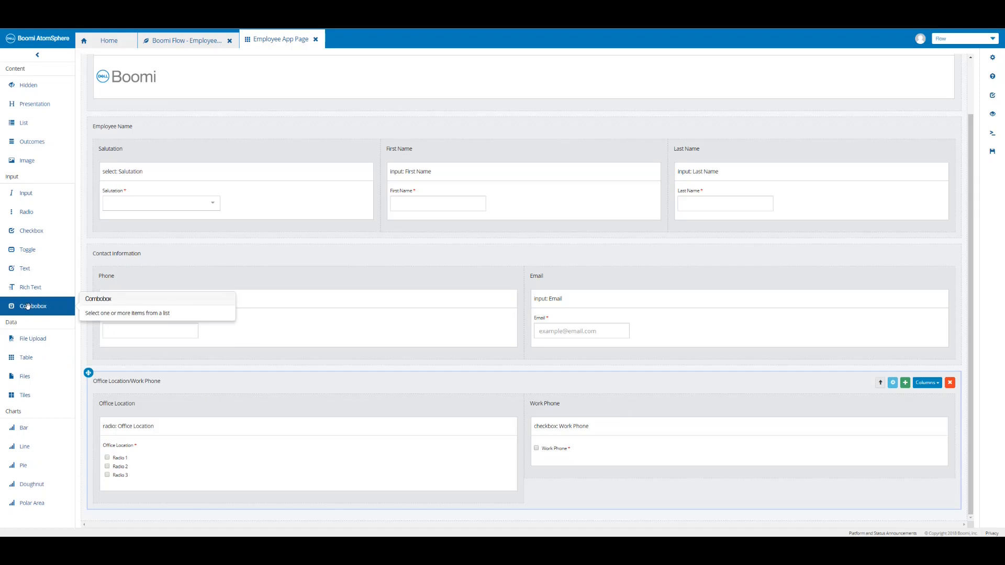
drag(28, 306, 603, 475)
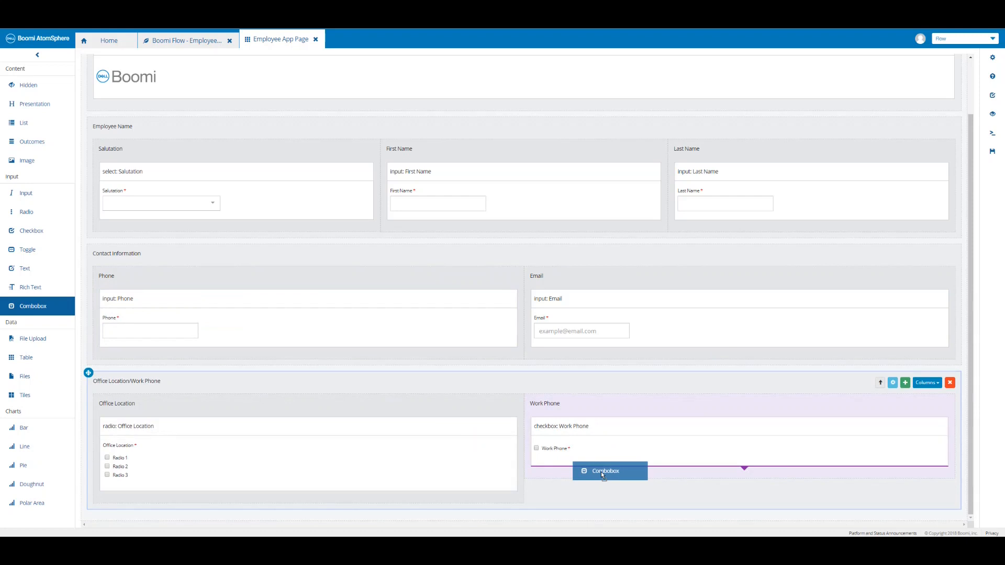
drag(601, 472, 601, 472)
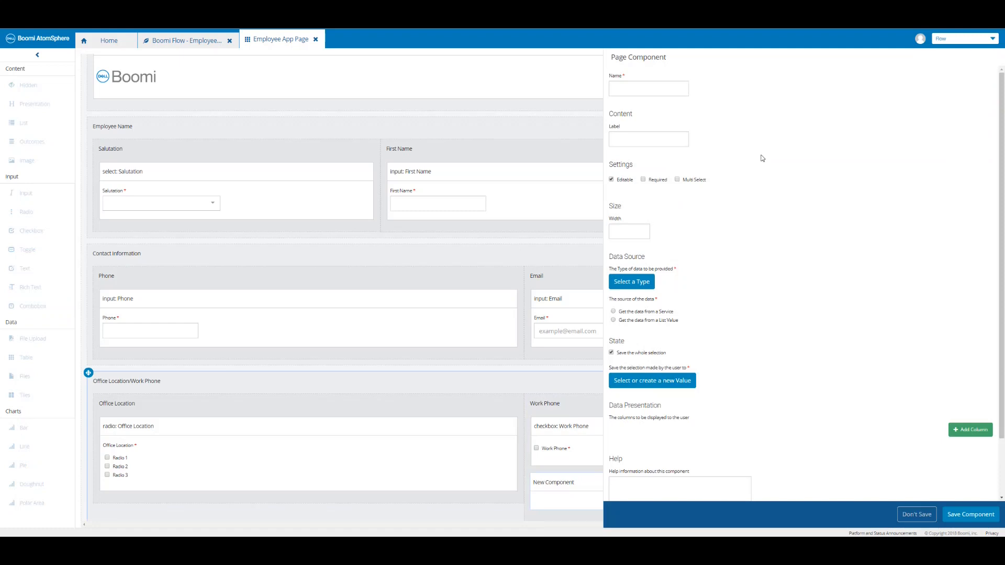
click(643, 179)
Create type 'Work Phone' with a String property 'Brand', apply the property and save the type.
click(111, 41)
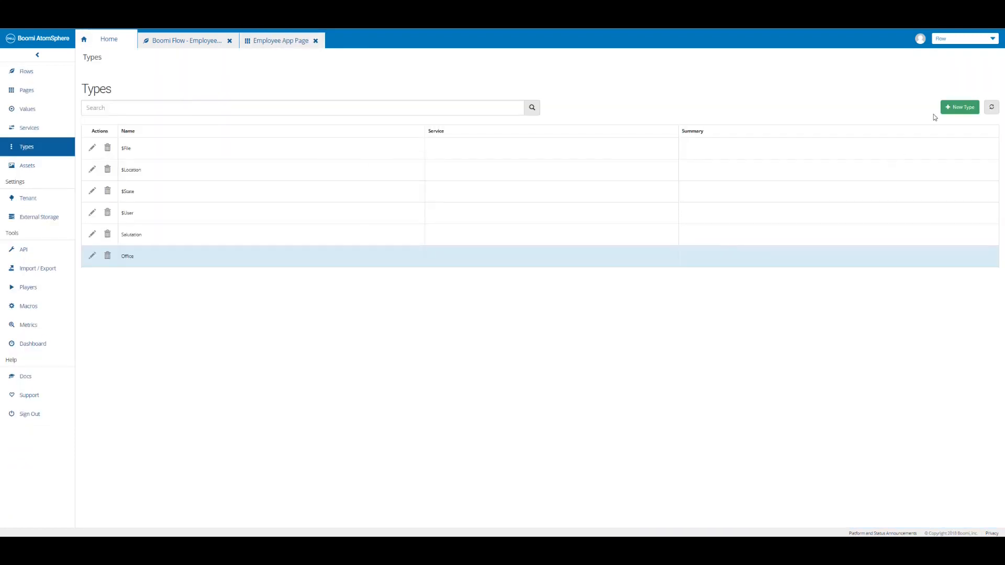
click(956, 111)
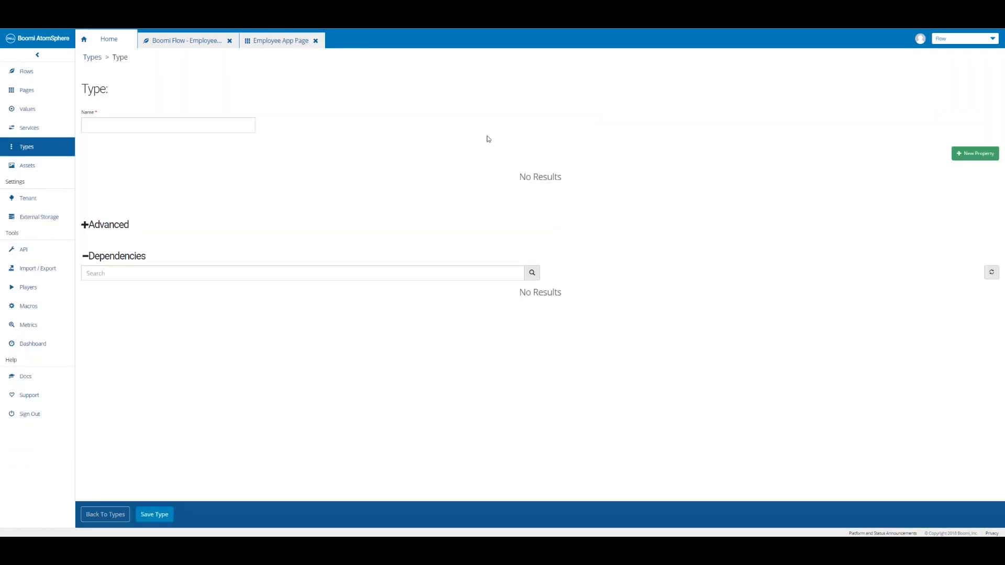
click(173, 127)
text(Work Phone)
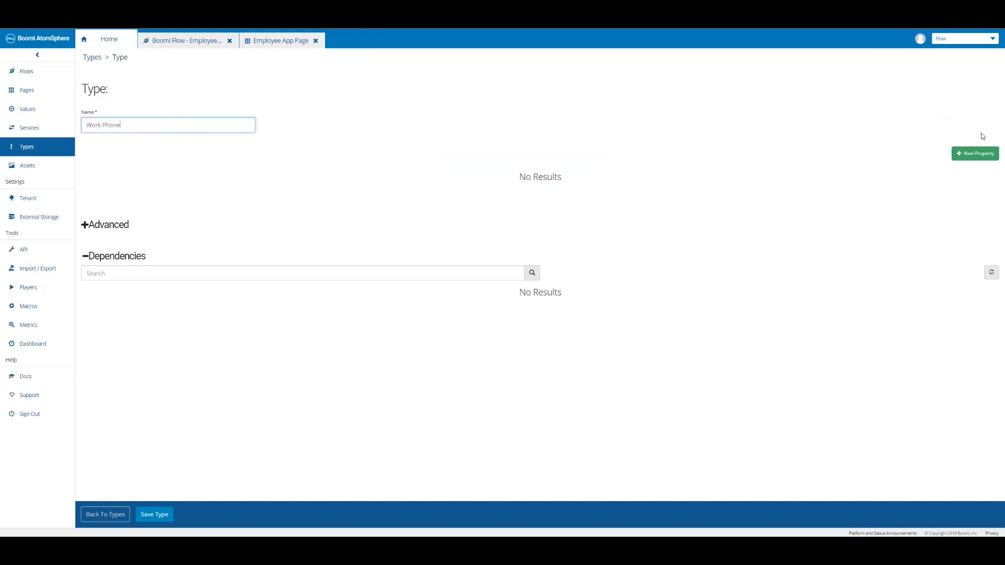
click(979, 154)
click(140, 120)
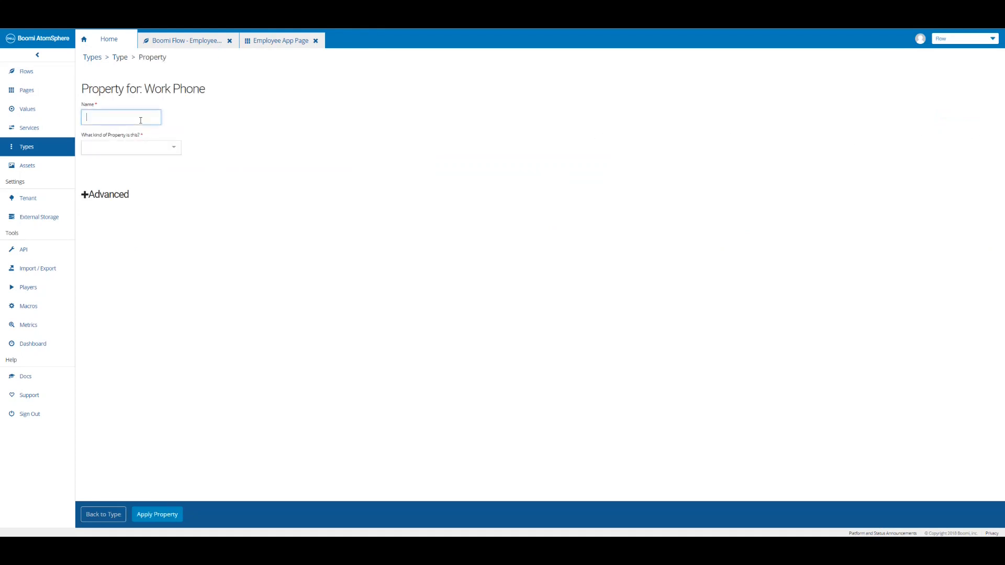
text(Brand)
click(171, 148)
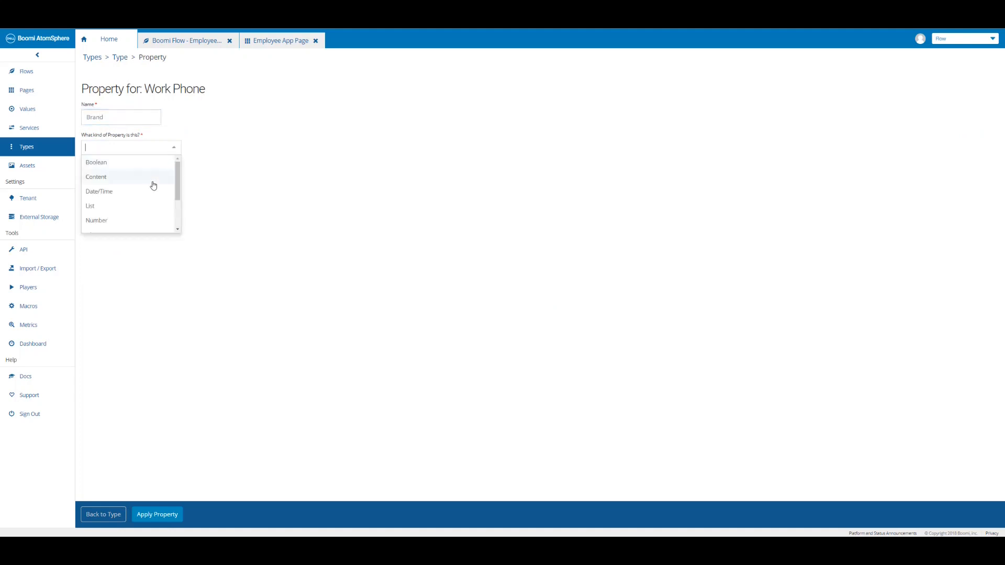
scroll(152, 208, down, 2)
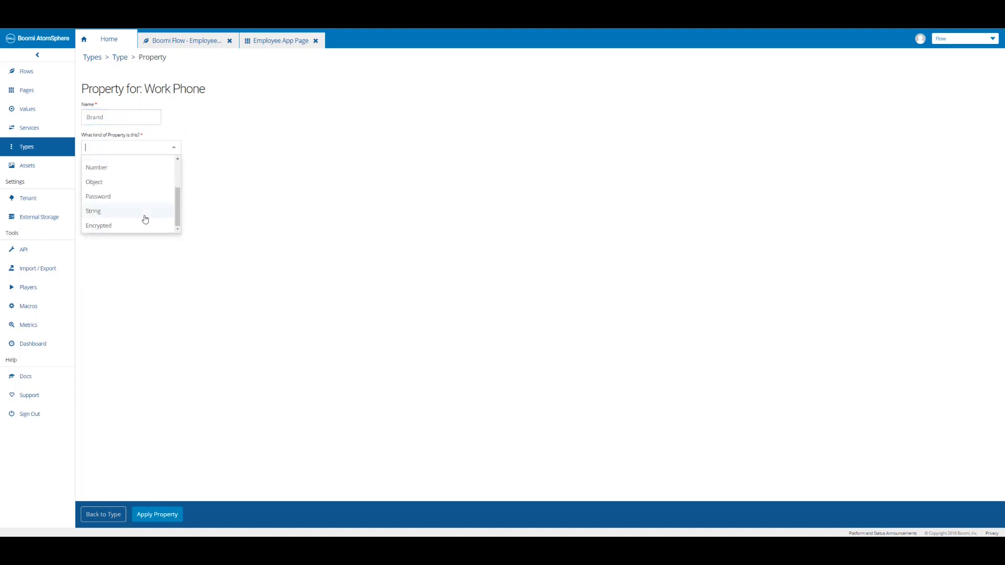
click(145, 212)
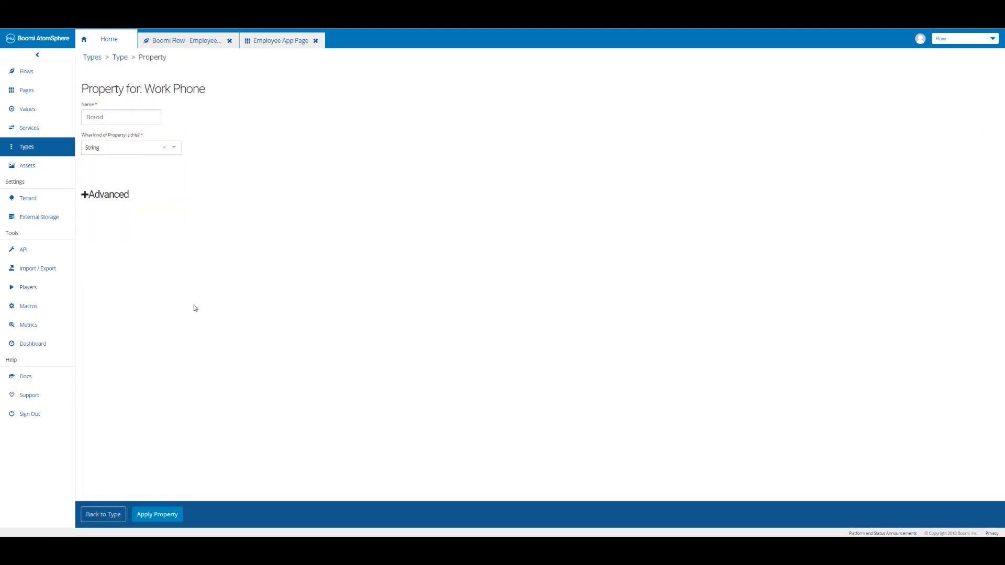
click(160, 515)
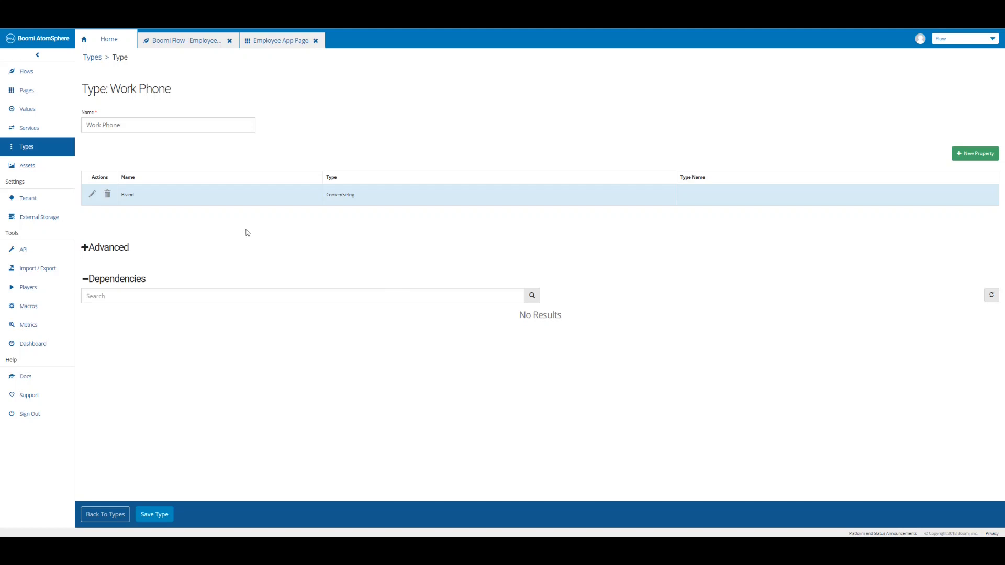
click(156, 516)
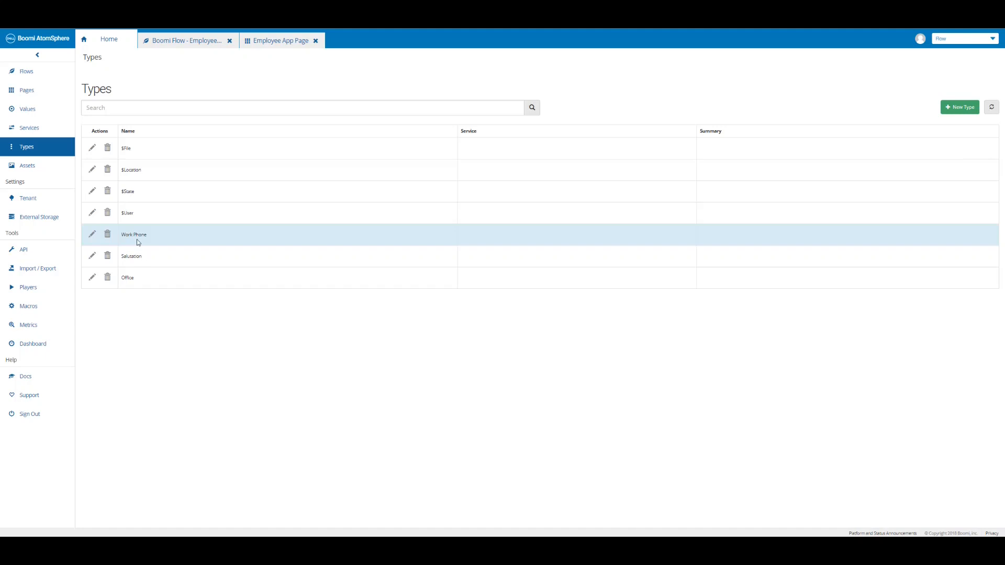
Set Phone Brand's data type to Work Phone, sourced from a new list value Work Phone List.
click(281, 45)
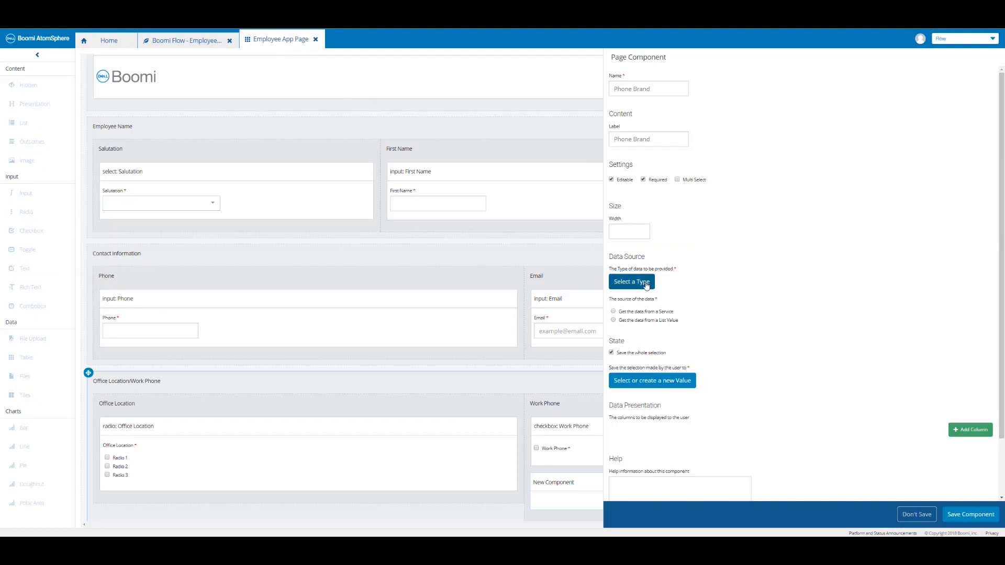
click(646, 285)
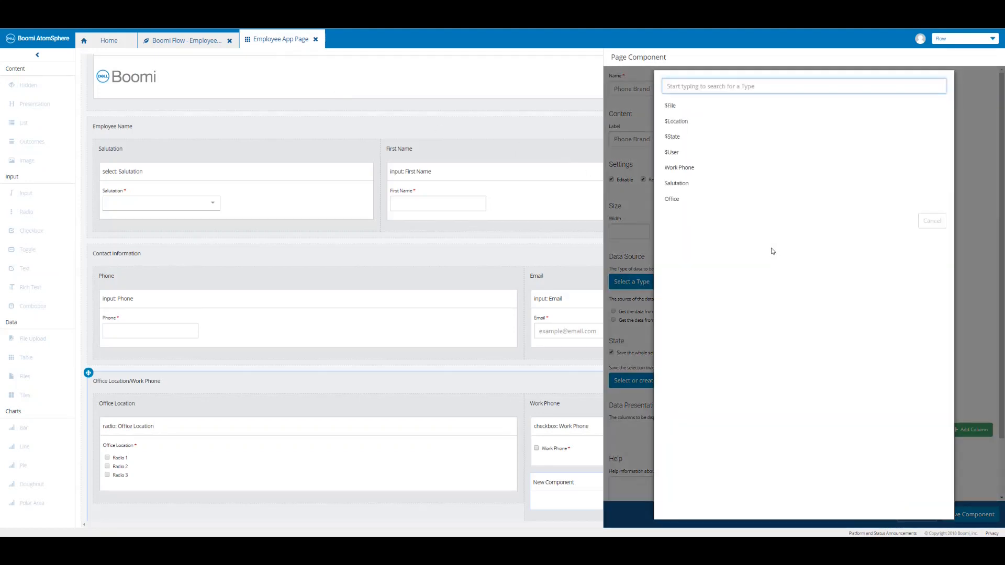
click(679, 170)
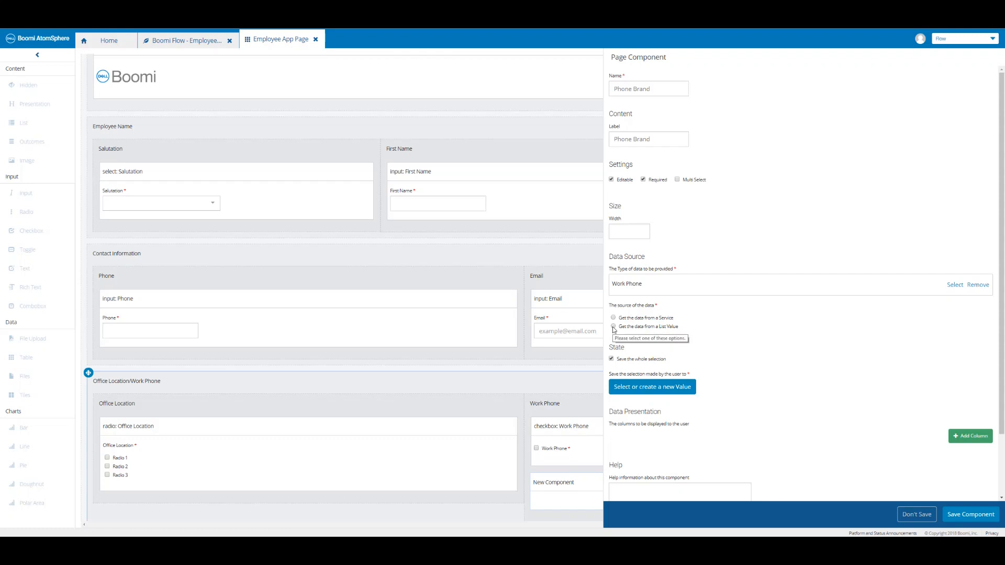
click(613, 326)
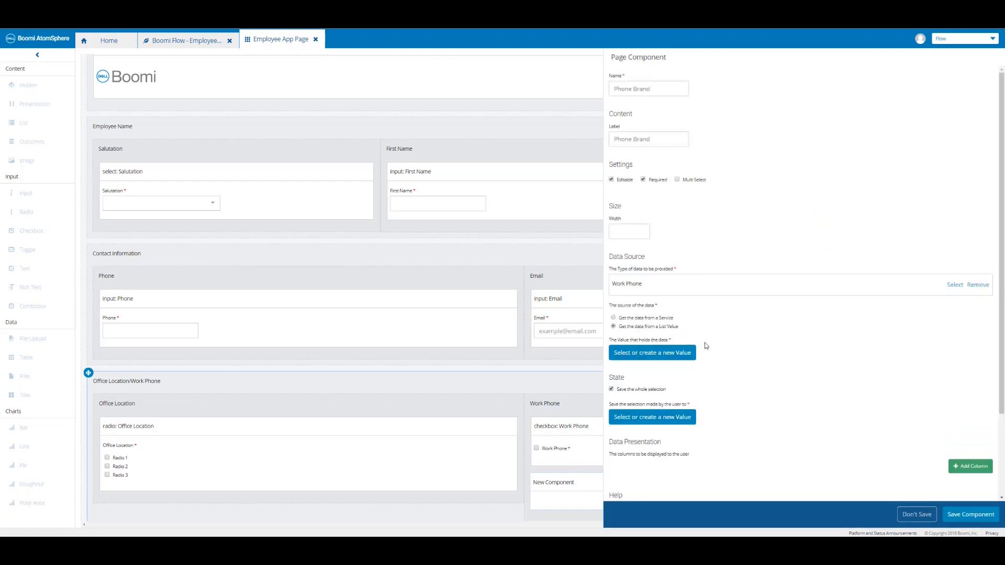
click(665, 353)
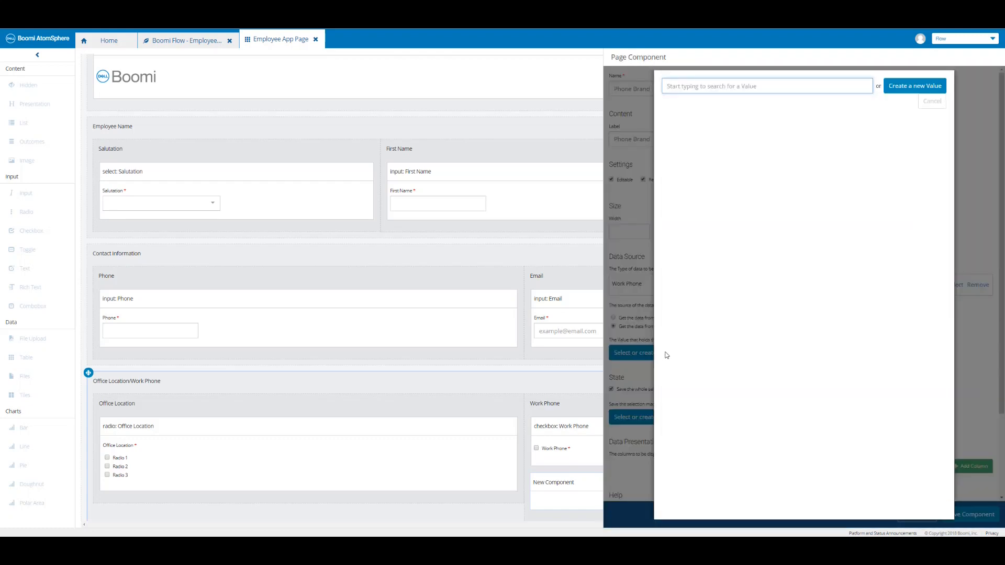
click(908, 93)
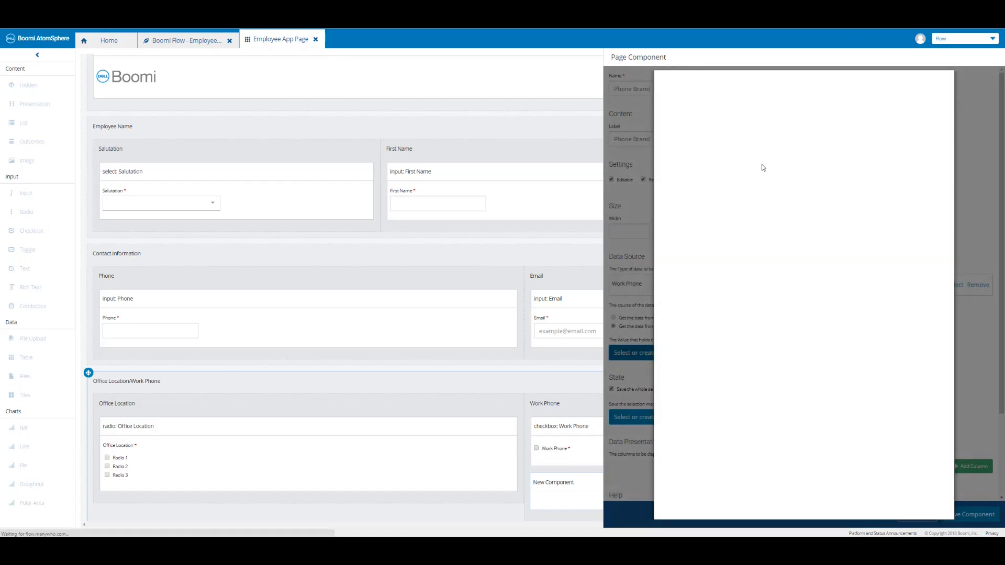
click(726, 123)
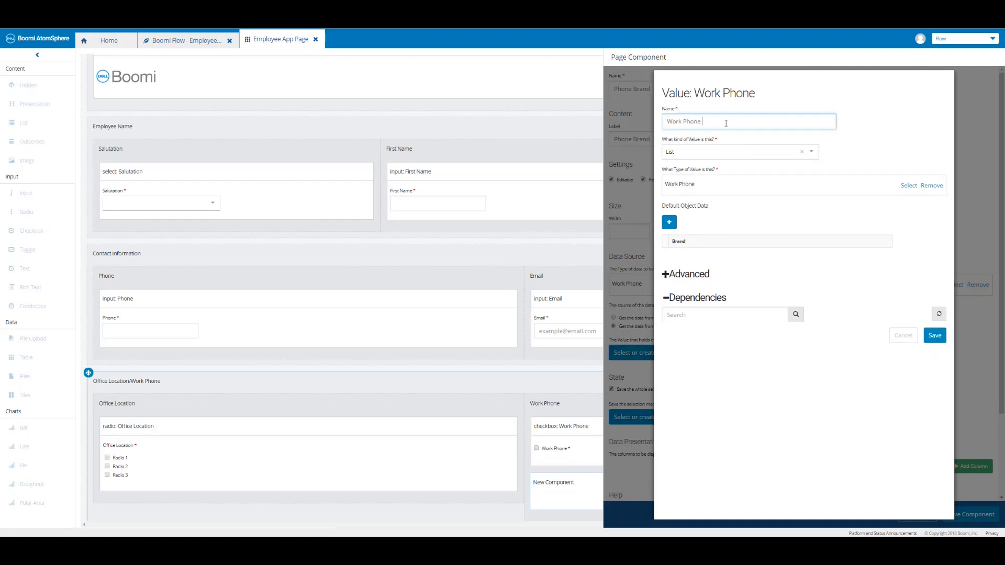
text(List)
Fill Work Phone List with Brand 1, Brand 2 and Brand 3, and save it.
click(670, 223)
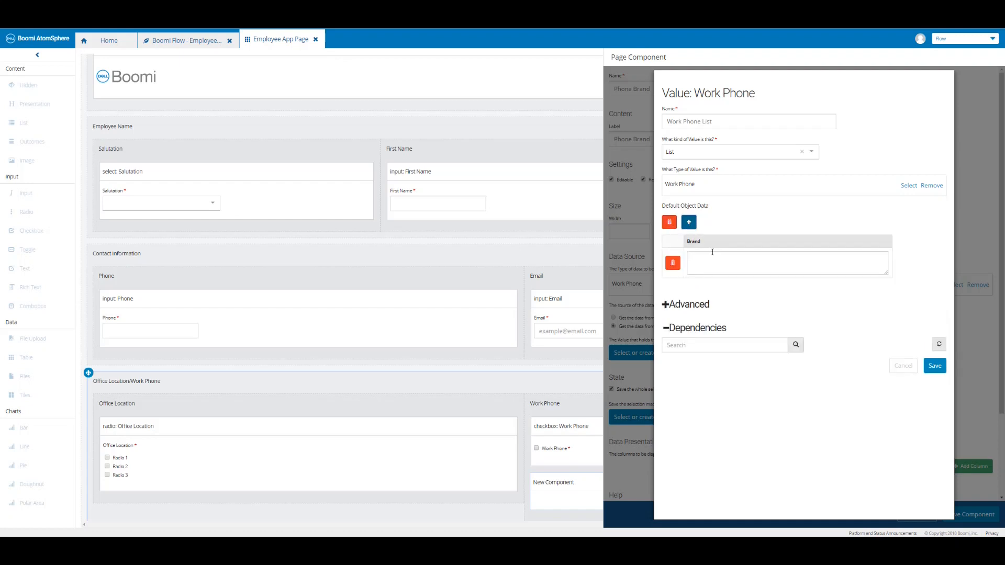
click(713, 255)
text(Bra)
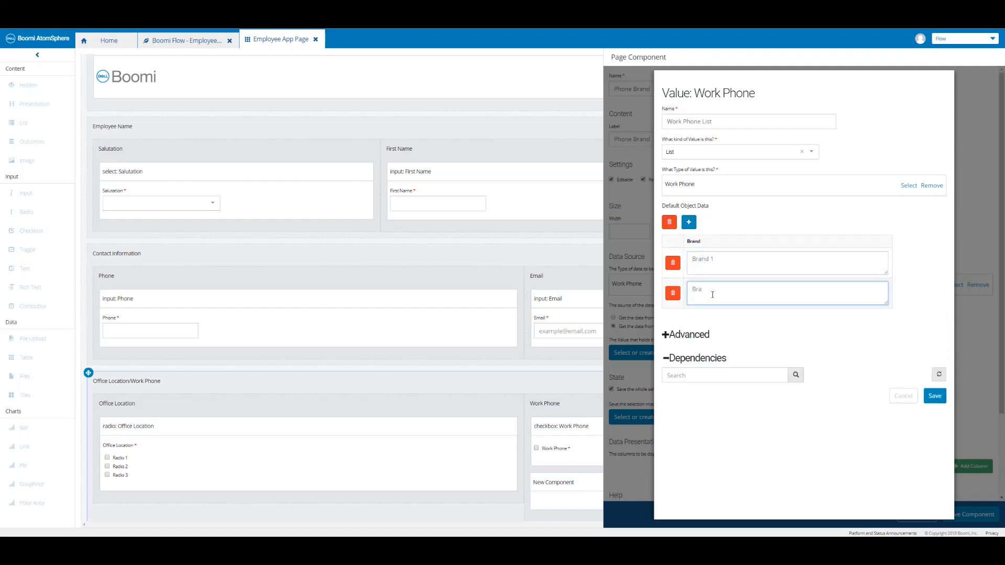
text(Brand 2)
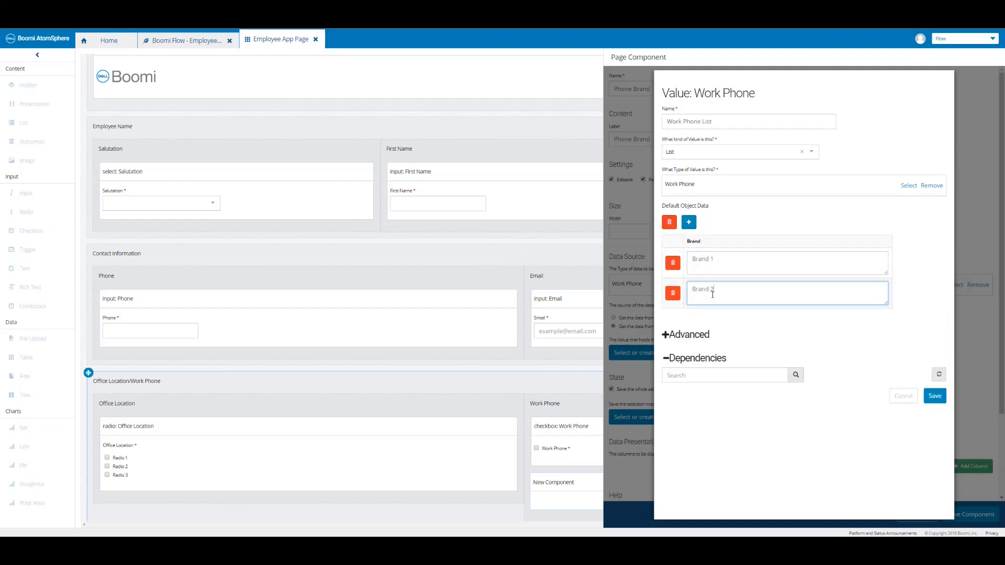
click(689, 222)
click(712, 318)
text(Brand)
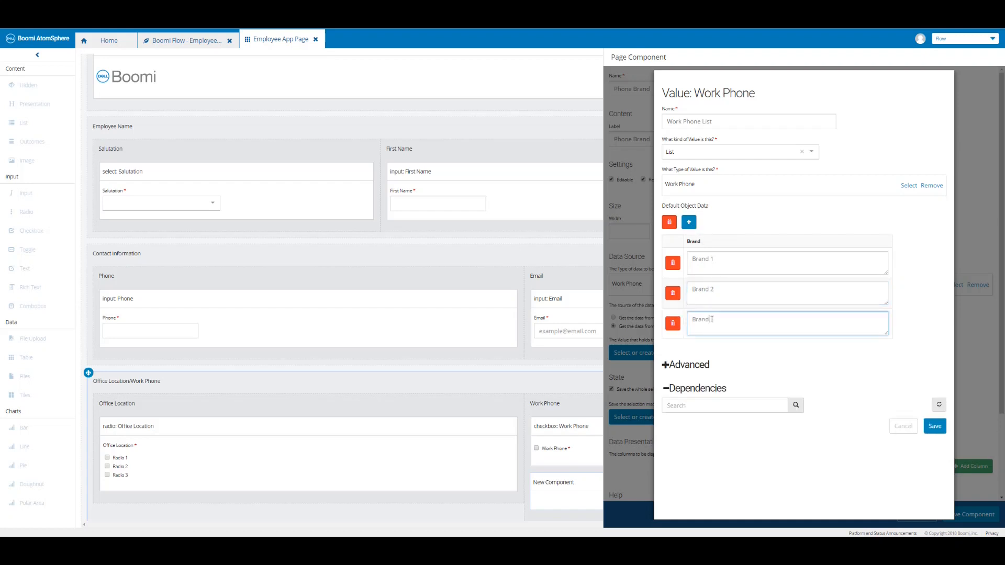
text( 3)
click(934, 426)
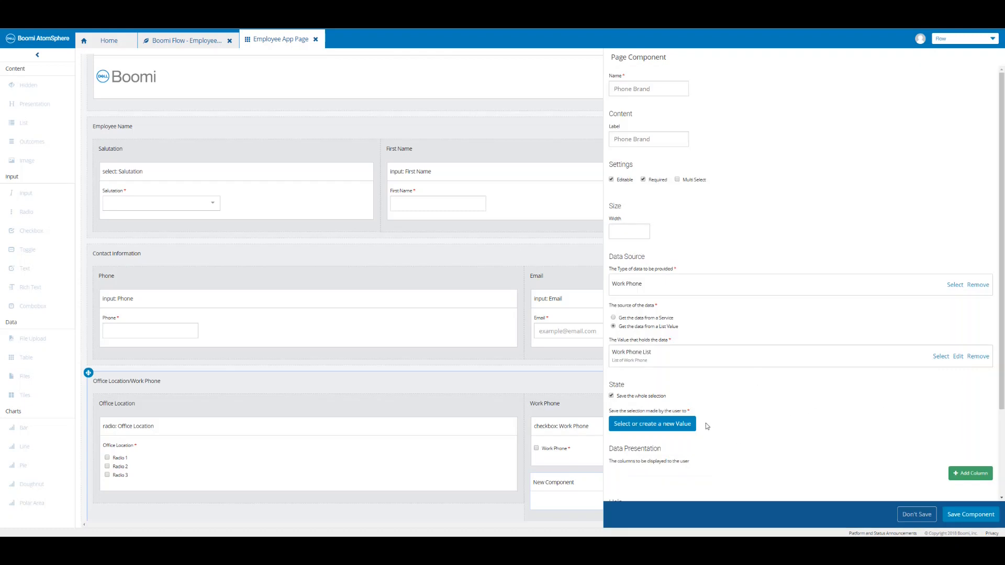
Store the Phone Brand choice in a new value named Work Phone Selection.
click(679, 426)
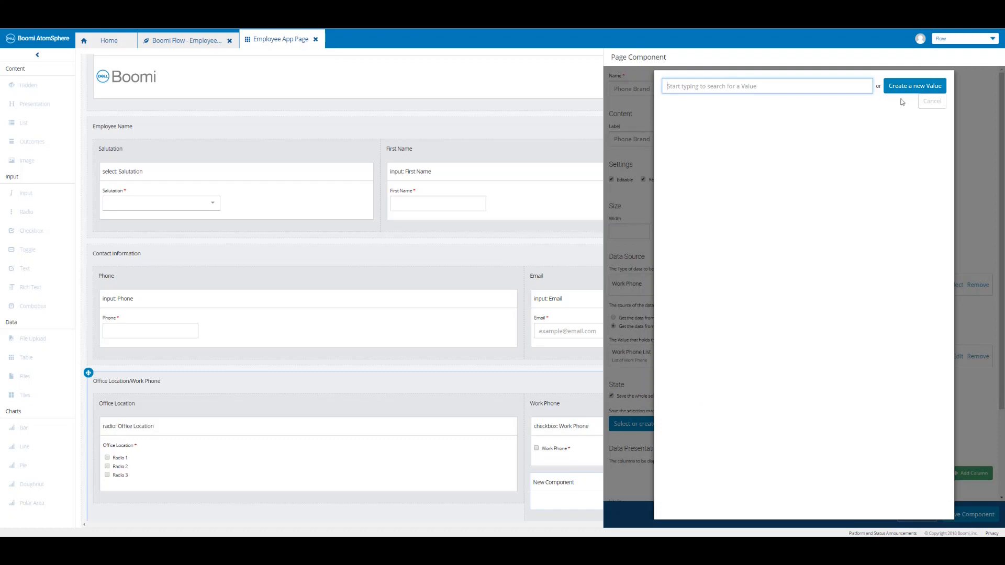
click(902, 93)
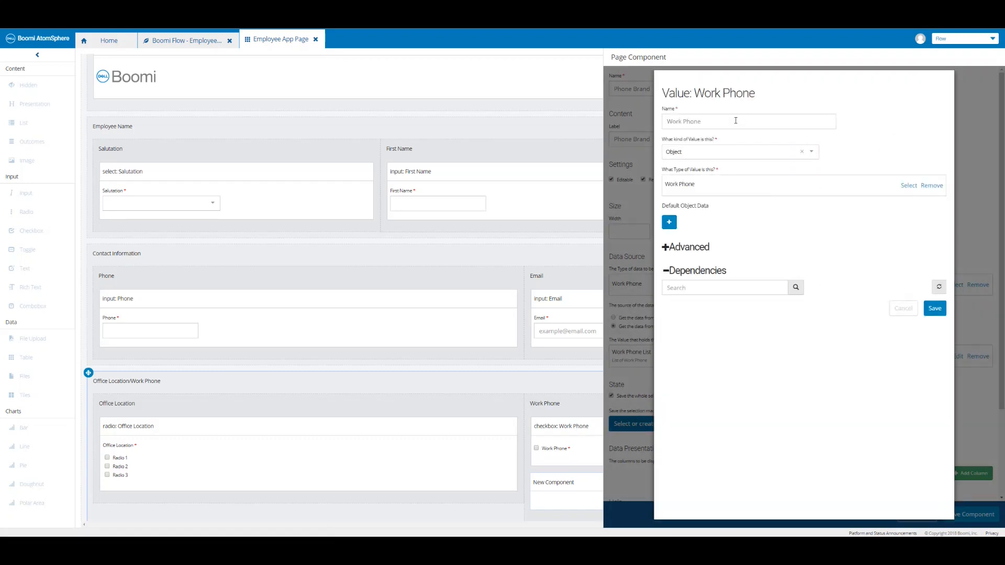
click(735, 121)
text(Selection)
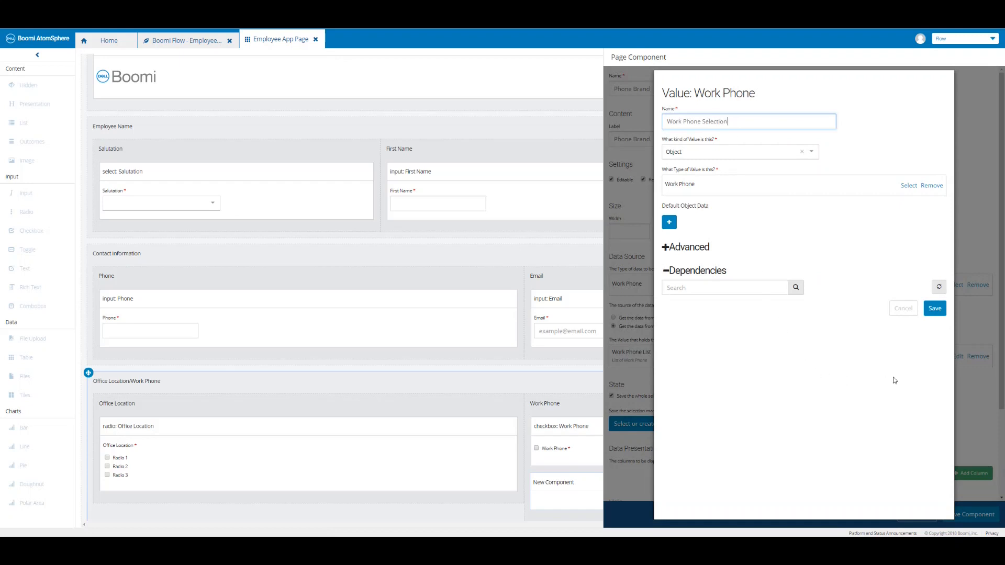
click(925, 309)
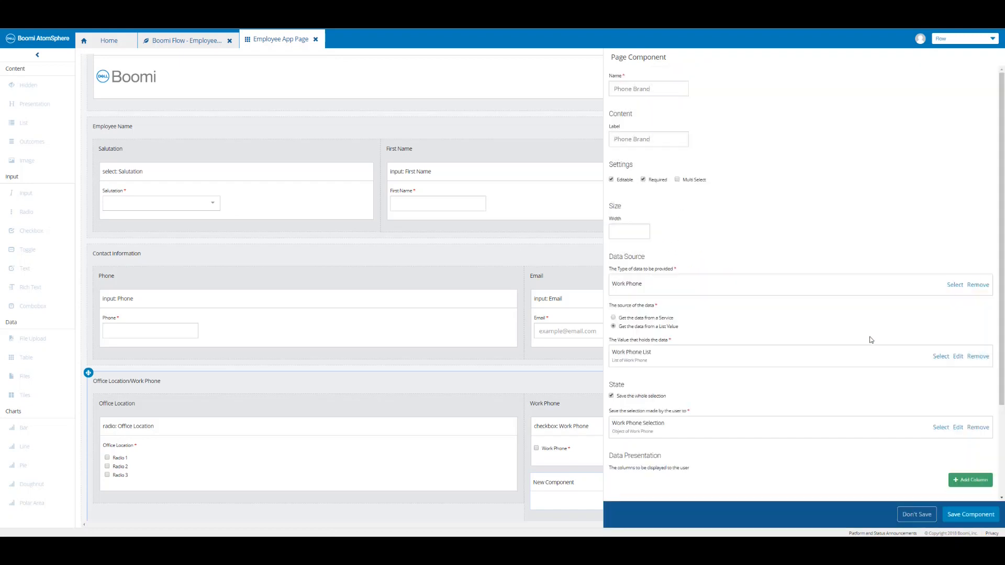
Display the Brand column, save the Phone Brand component, then save the page.
click(967, 481)
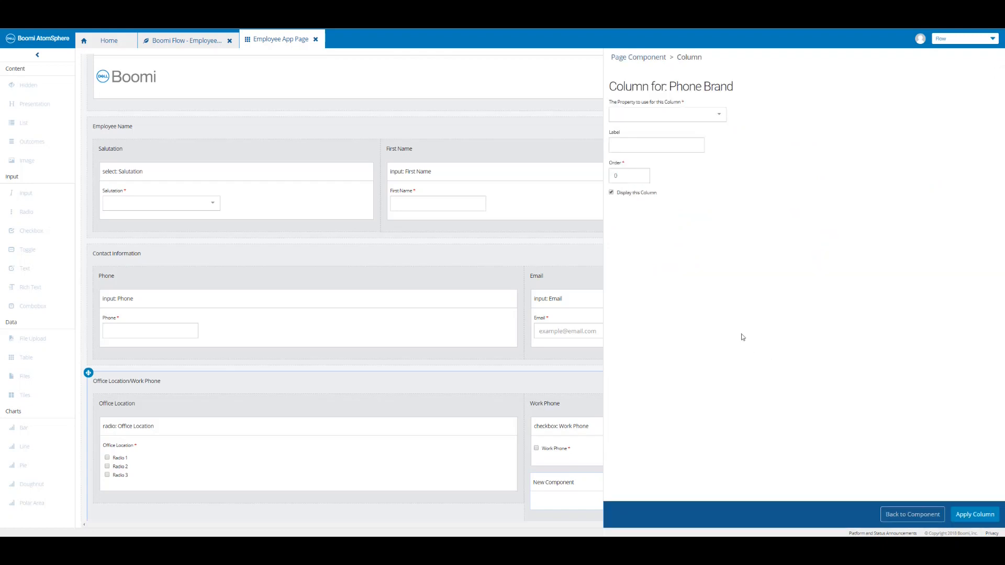
click(720, 116)
click(648, 132)
click(975, 515)
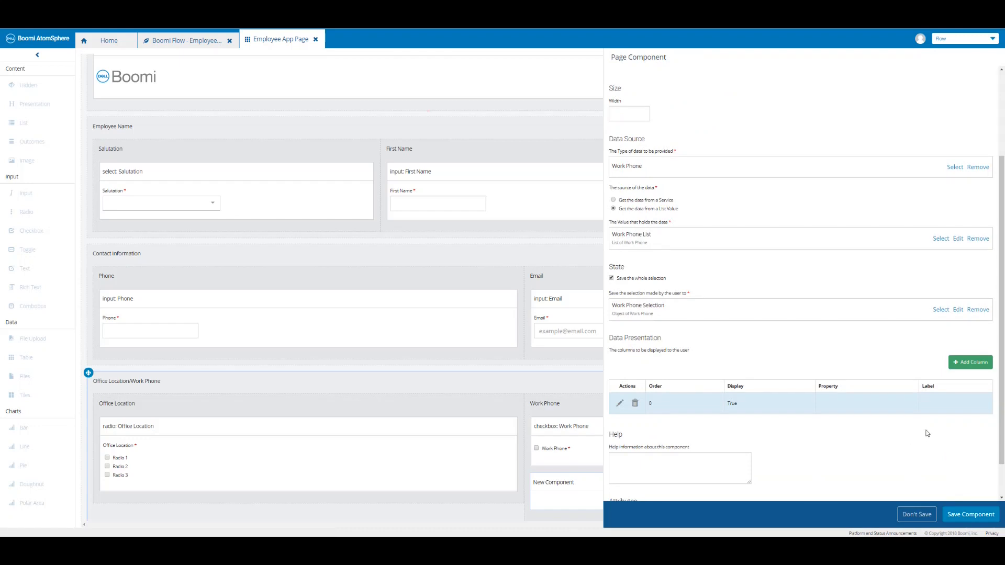
click(971, 516)
scroll(770, 420, down, 1)
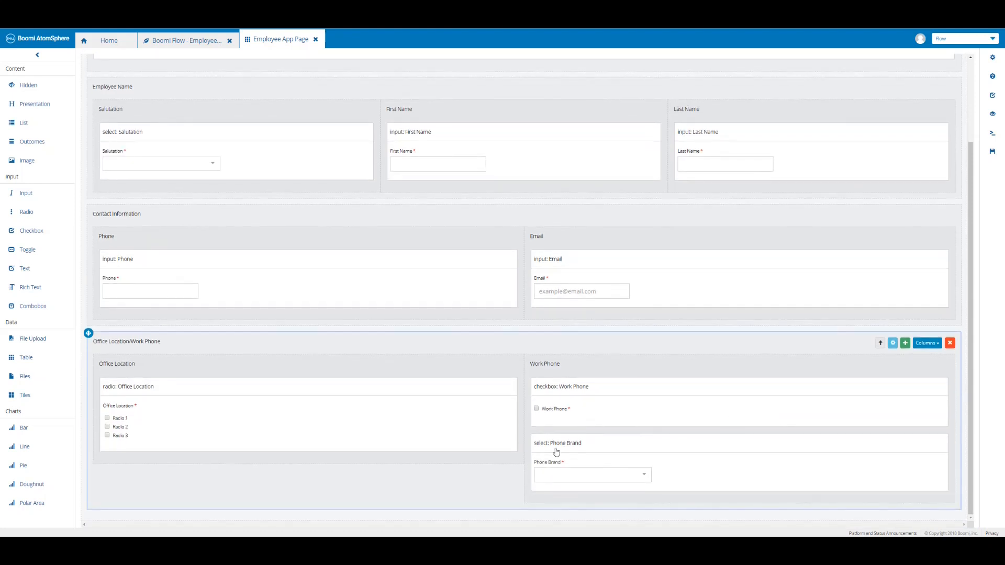
click(992, 157)
Add a basic condition: when Work Phone is true, Phone Brand becomes Visible; save it.
click(992, 96)
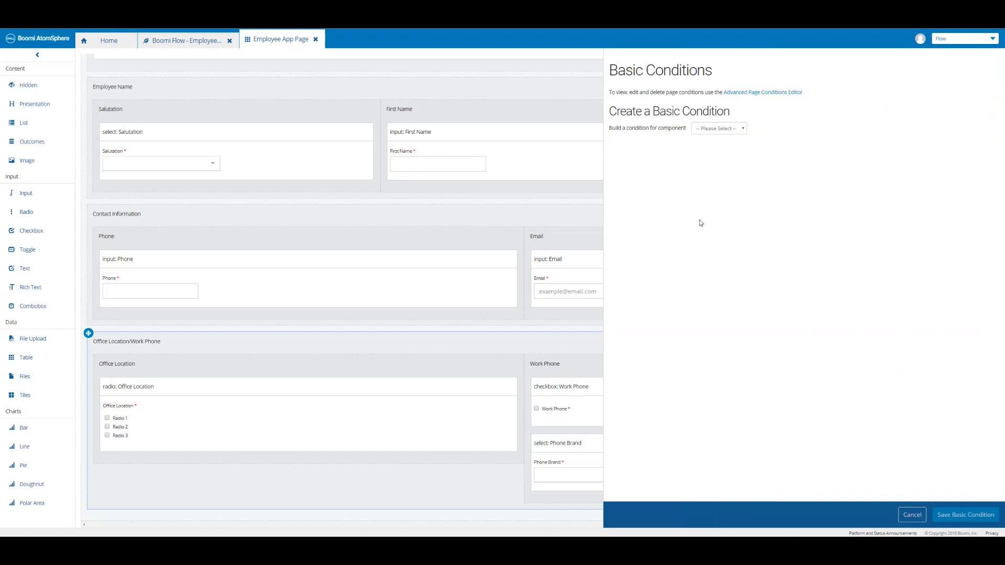
click(718, 129)
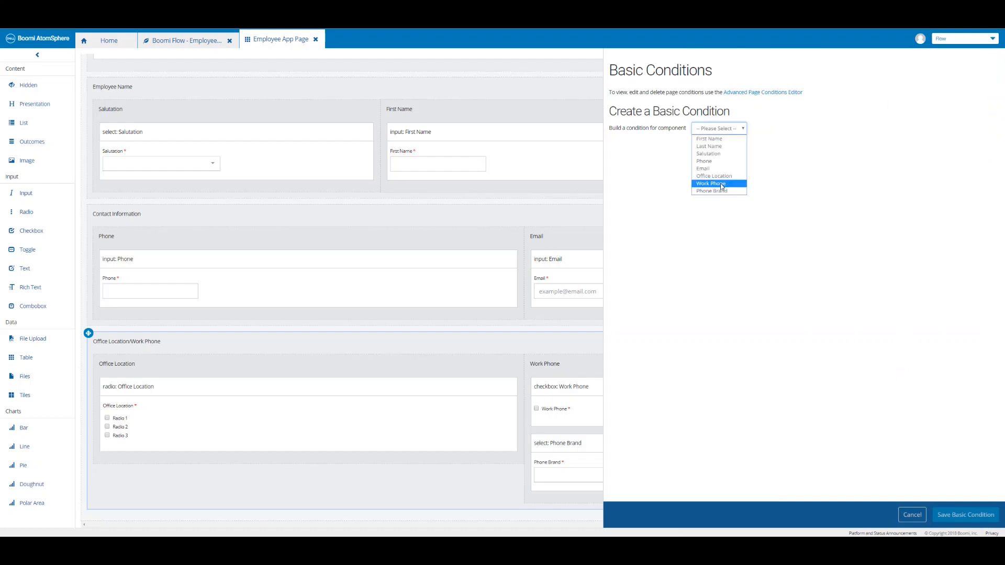
click(721, 184)
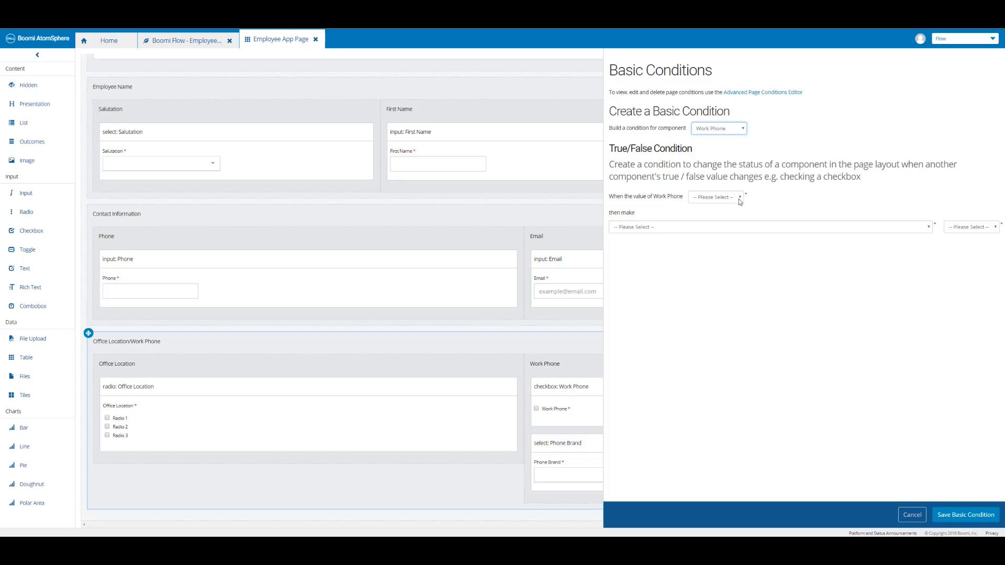
click(739, 199)
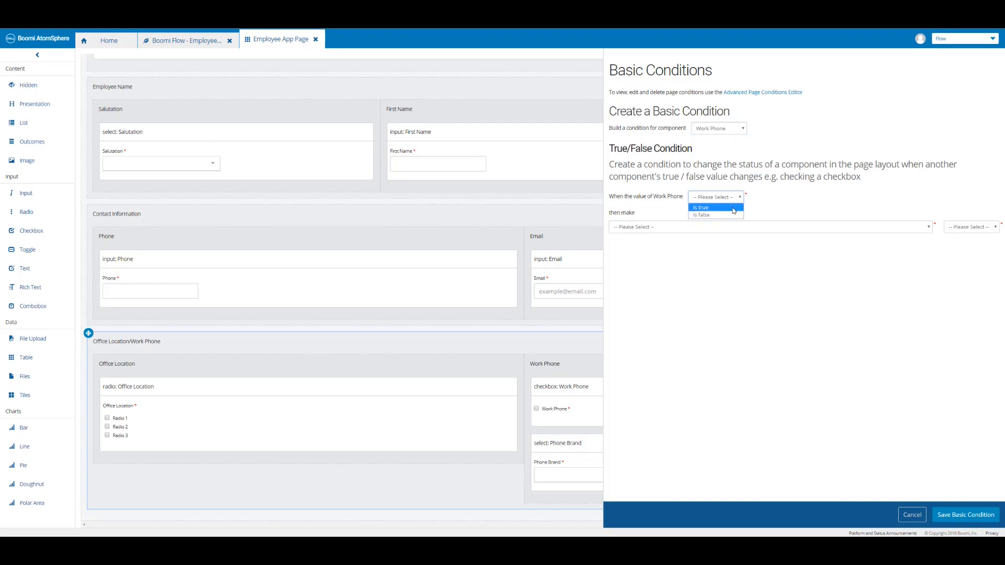
click(734, 208)
click(895, 233)
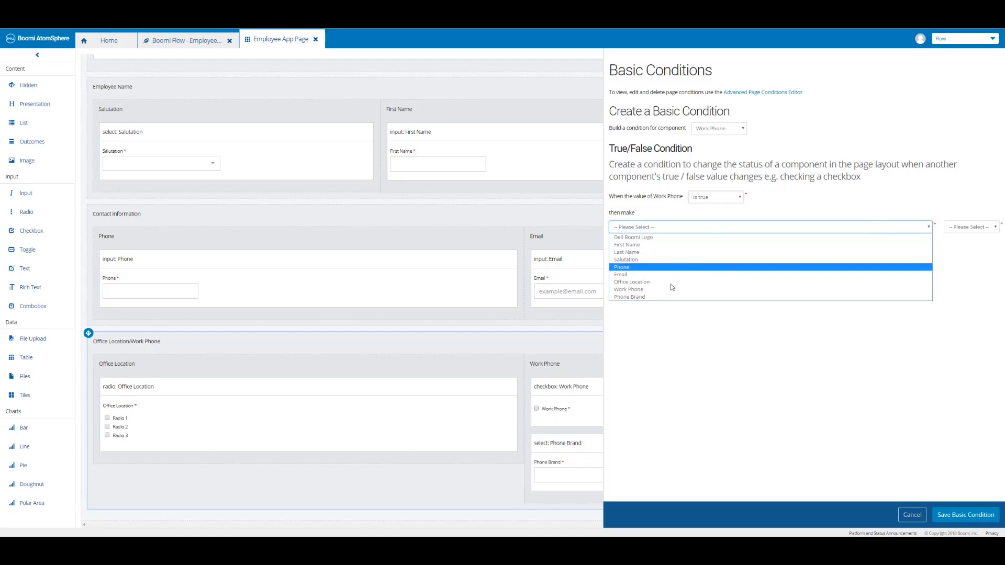
click(672, 297)
click(975, 228)
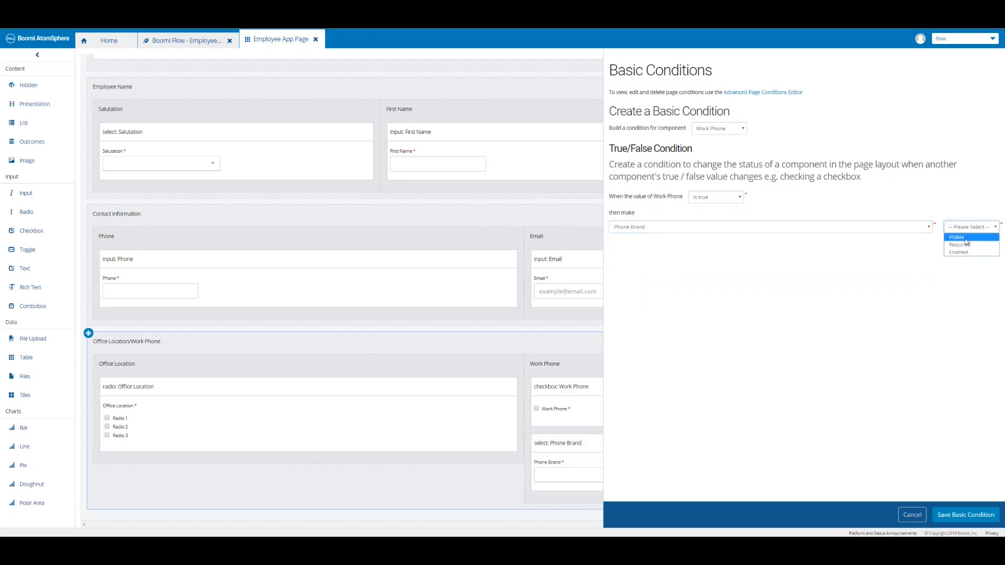
click(966, 239)
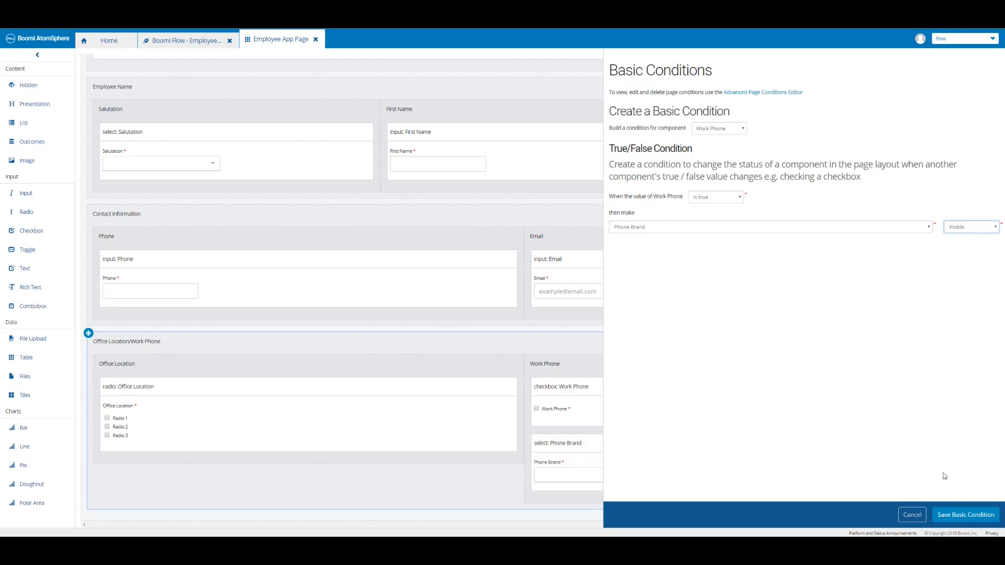
click(952, 518)
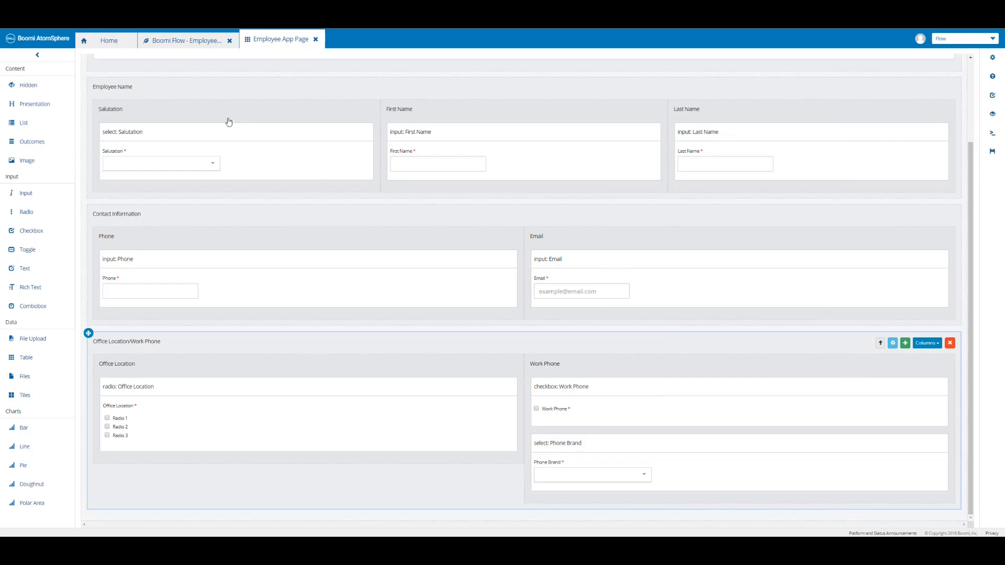
Publish the Employee flow with comment 'Boomi Flow - Page Element - Radio, Checkbox, Page Condition' and run it.
click(179, 42)
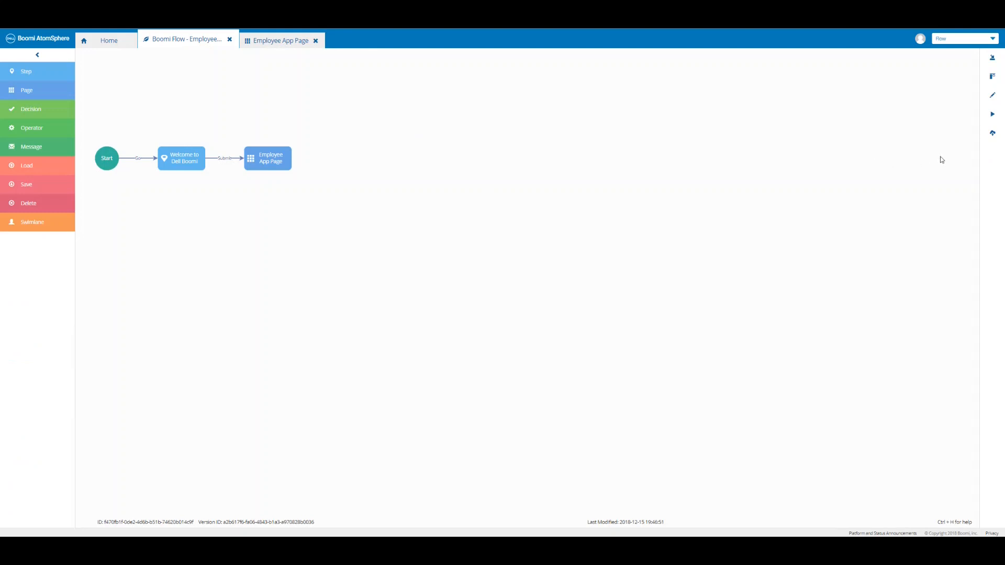
click(991, 134)
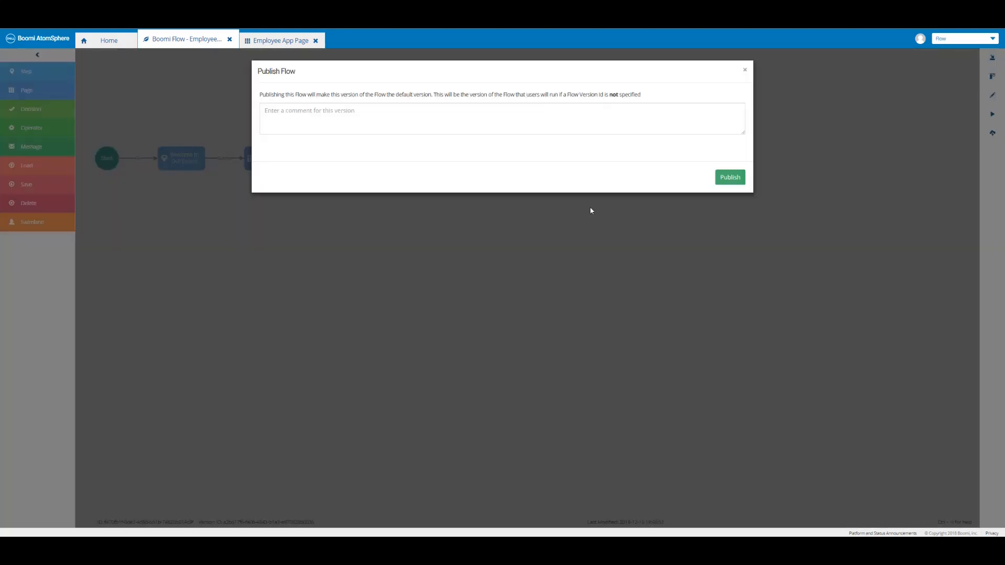
click(432, 114)
text(Boomi Flow - Page Element - Radio, Checkbox, Page Condition)
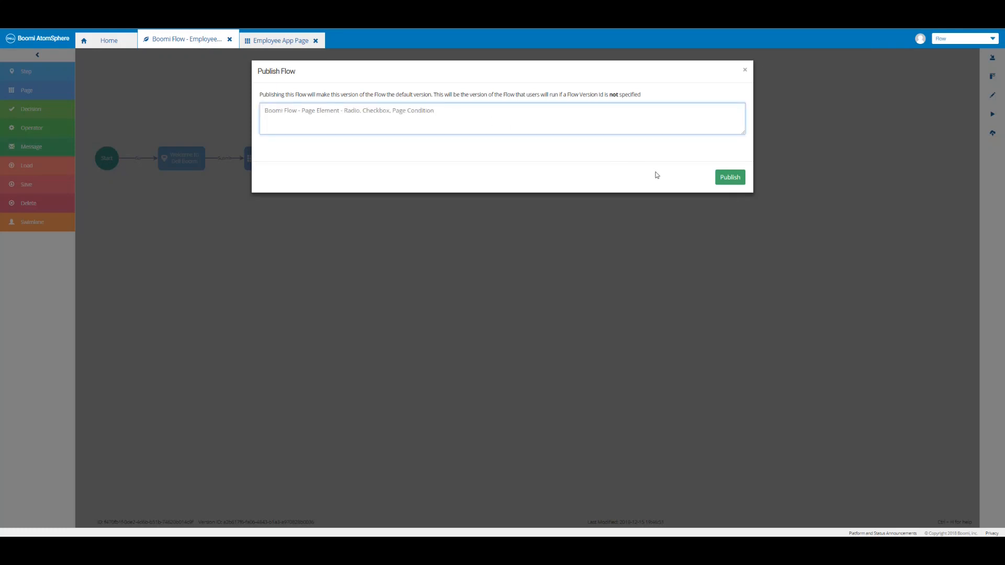
click(727, 178)
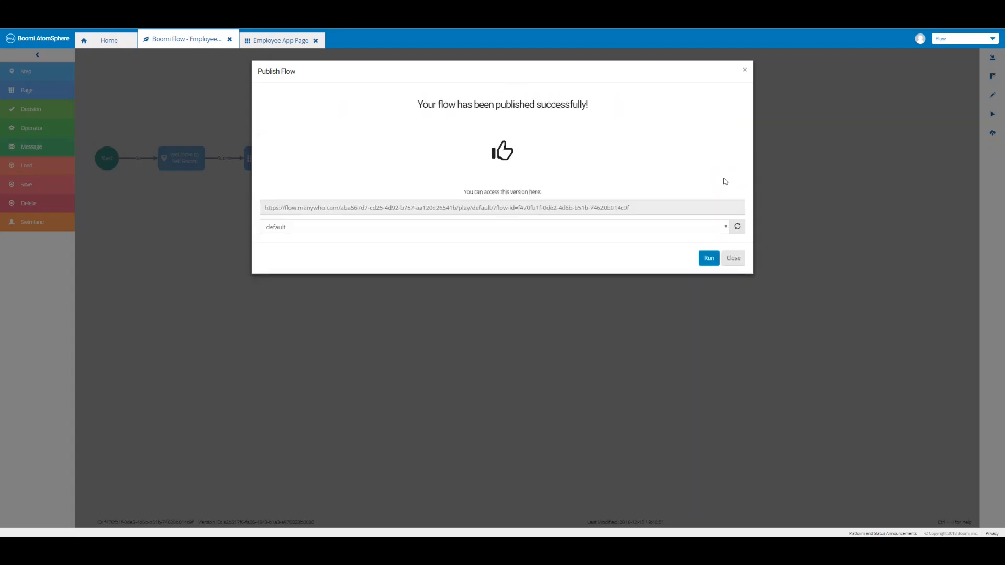
click(708, 258)
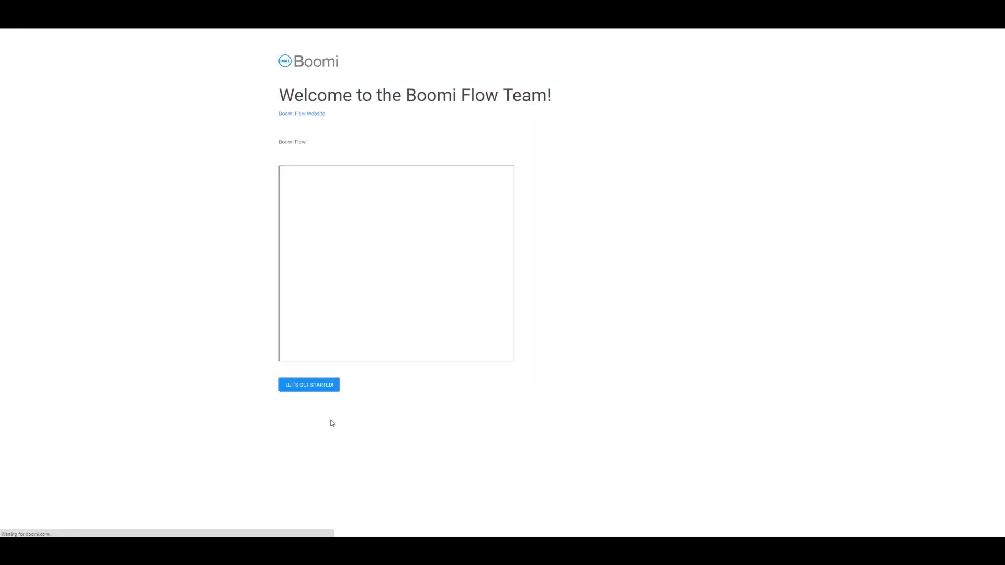
In the running app, pick an office, check Work Phone, choose Brand 2, then uncheck Work Phone.
click(308, 388)
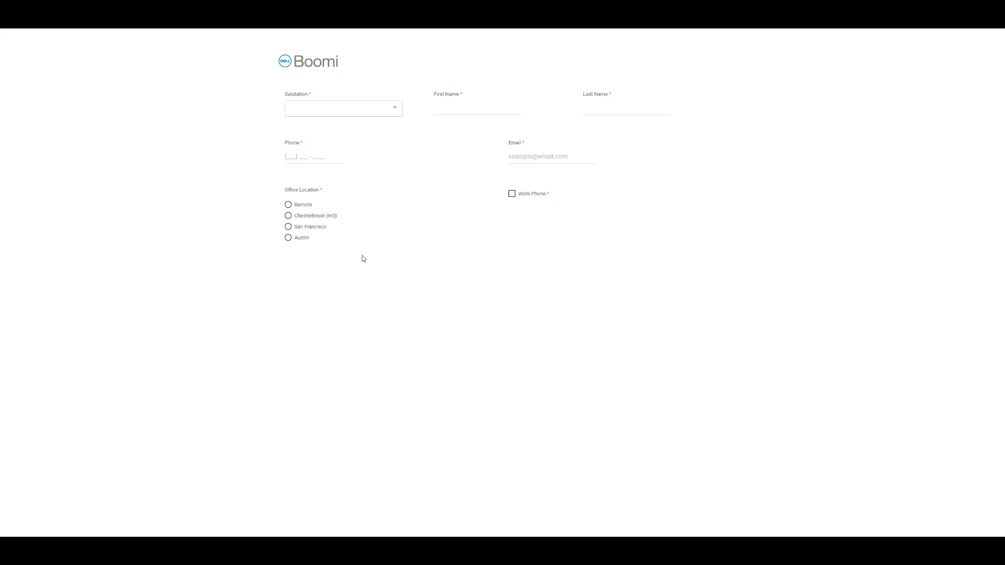
click(288, 206)
click(512, 195)
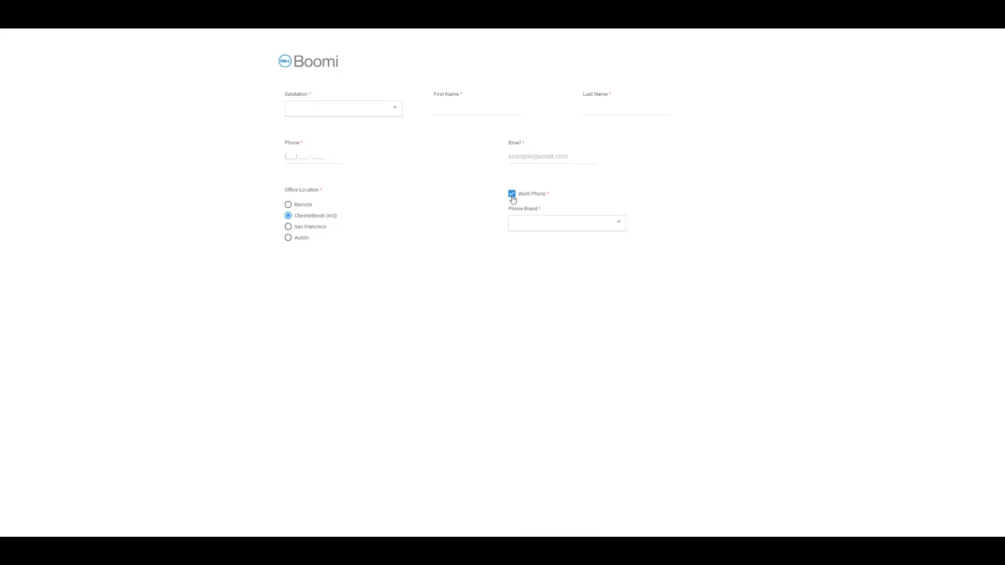
click(547, 227)
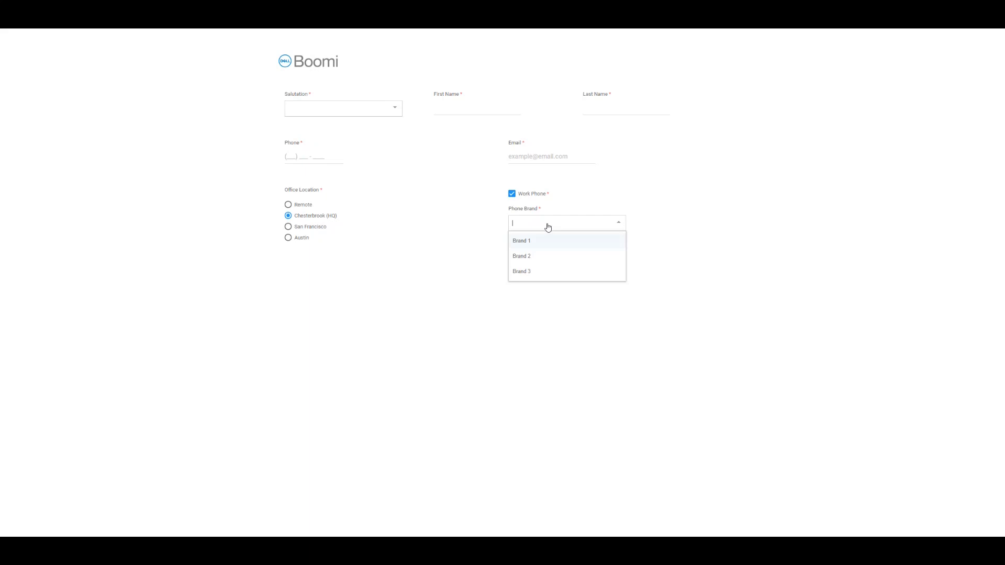
click(532, 258)
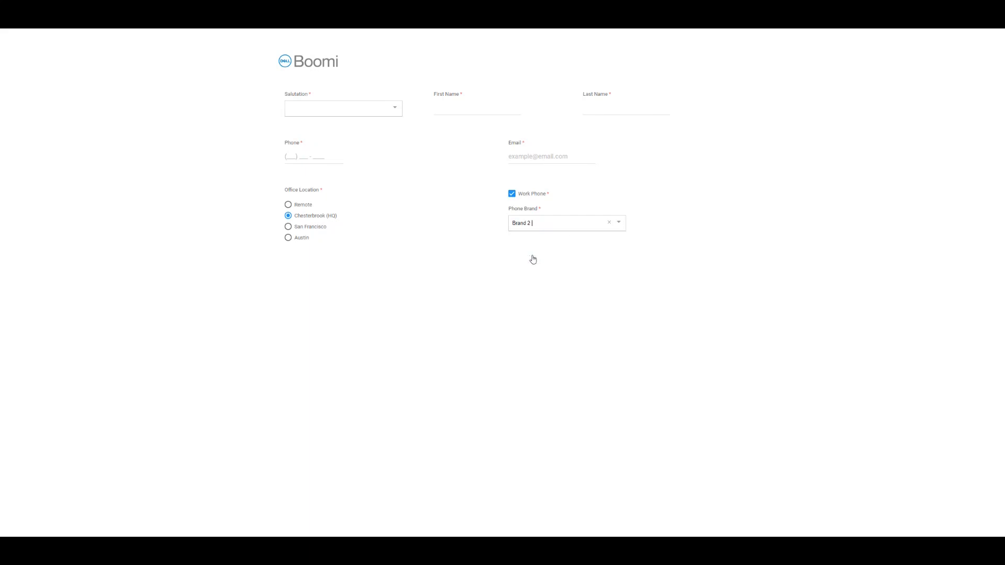
click(511, 195)
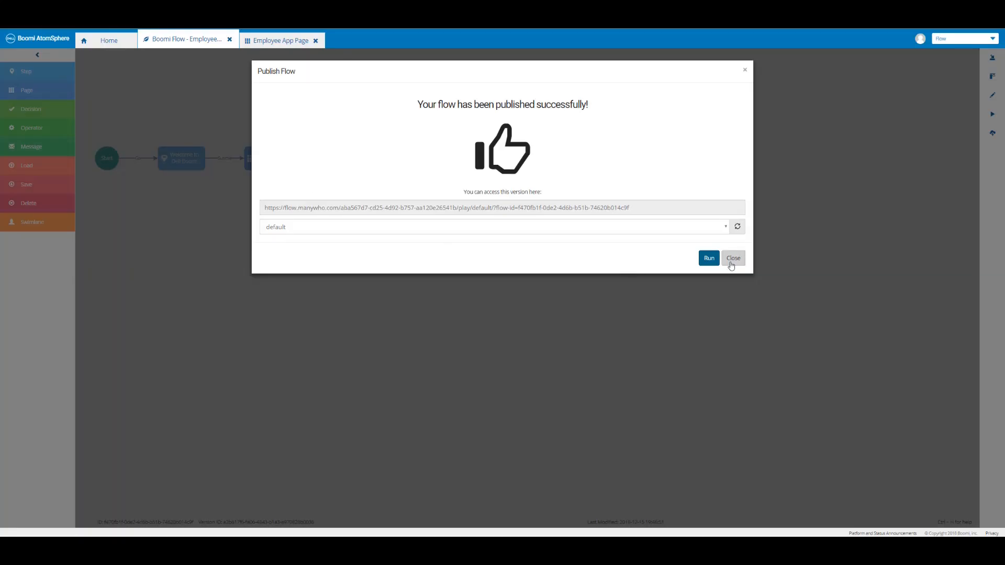
Close the publish confirmation and advance the slideshow to the next bullet and slide.
click(730, 263)
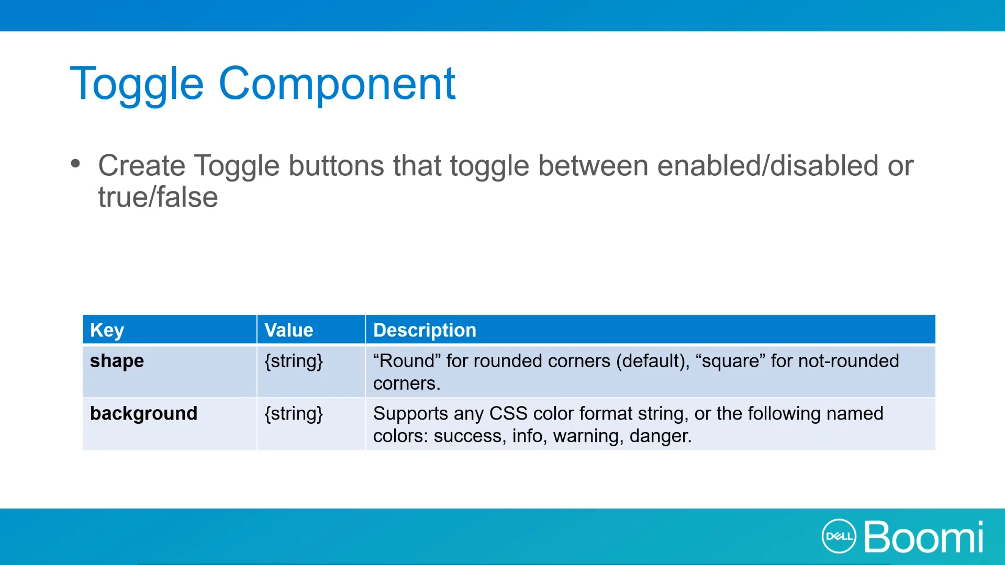
key(Right)
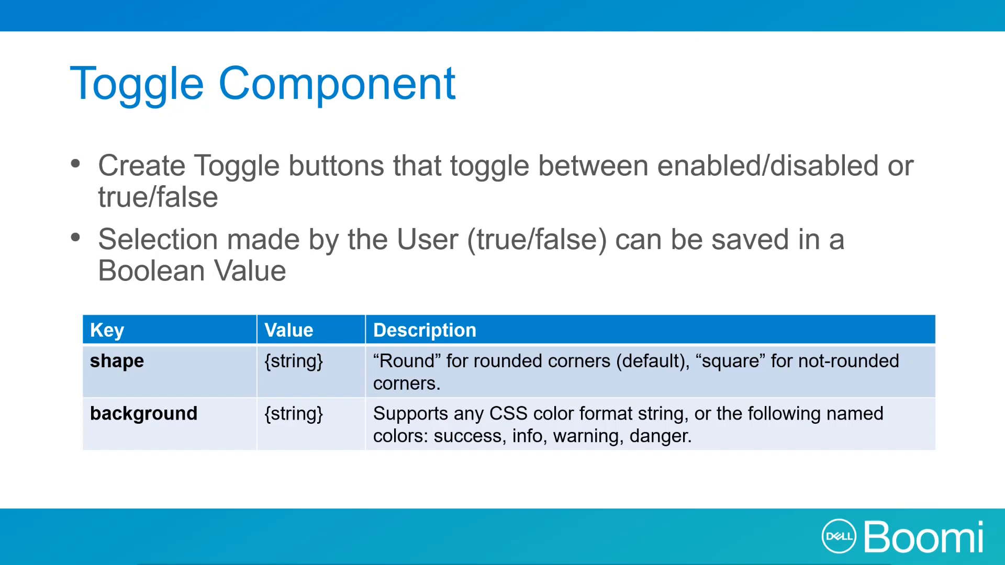
key(Right)
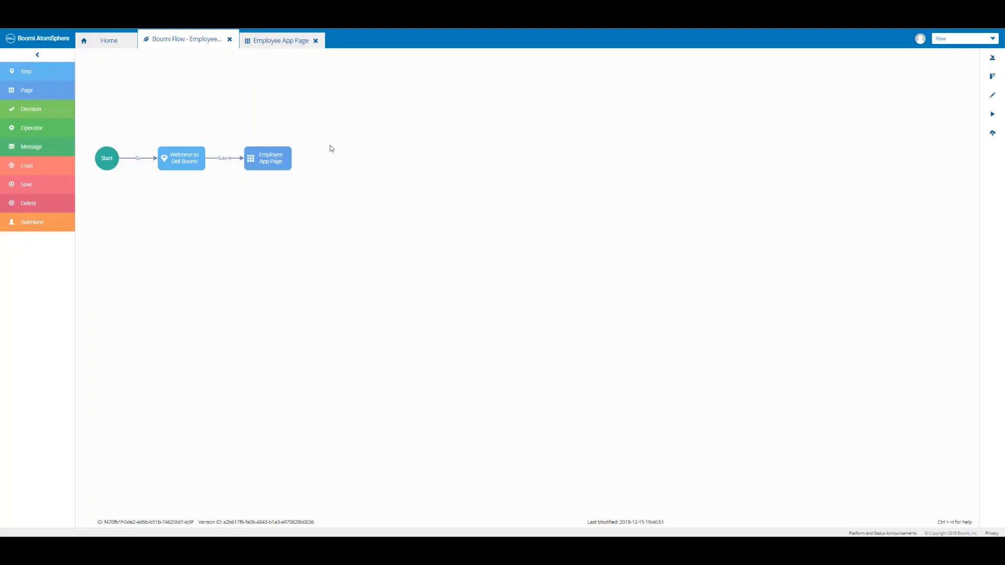
Add a container named 'Company Car' inside the Employee App Page's Main container.
click(281, 45)
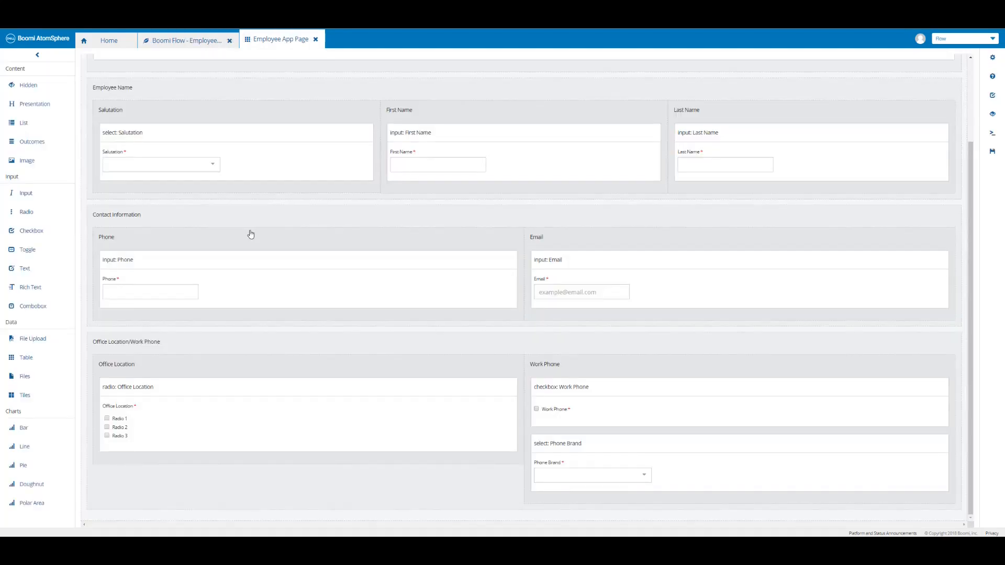
scroll(251, 234, up, 2)
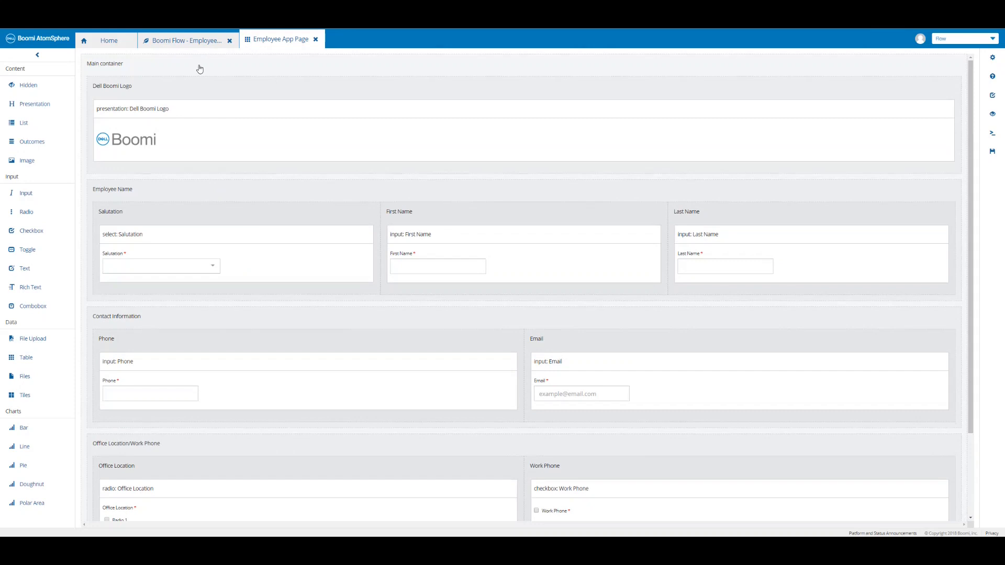
mouse_move(924, 108)
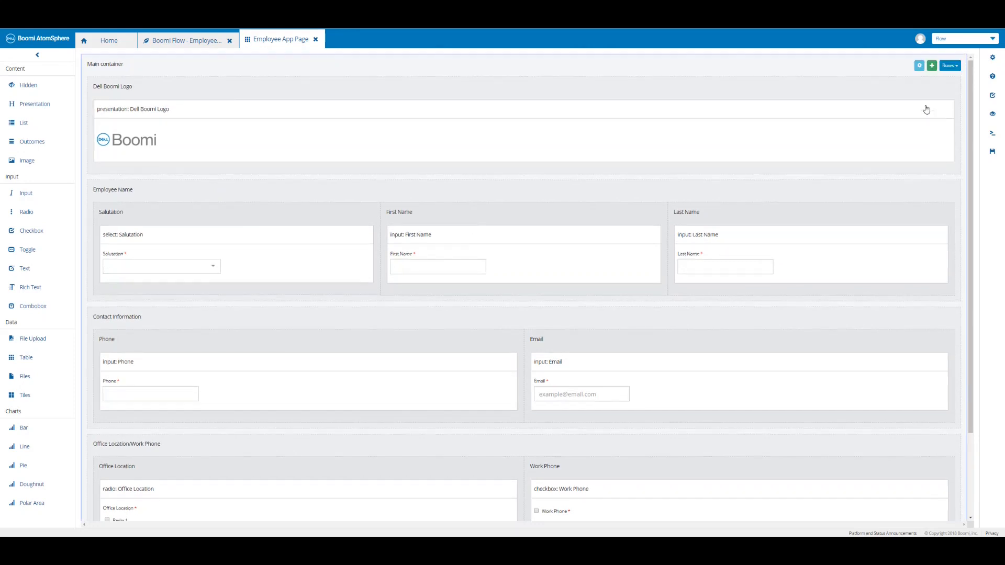
click(931, 67)
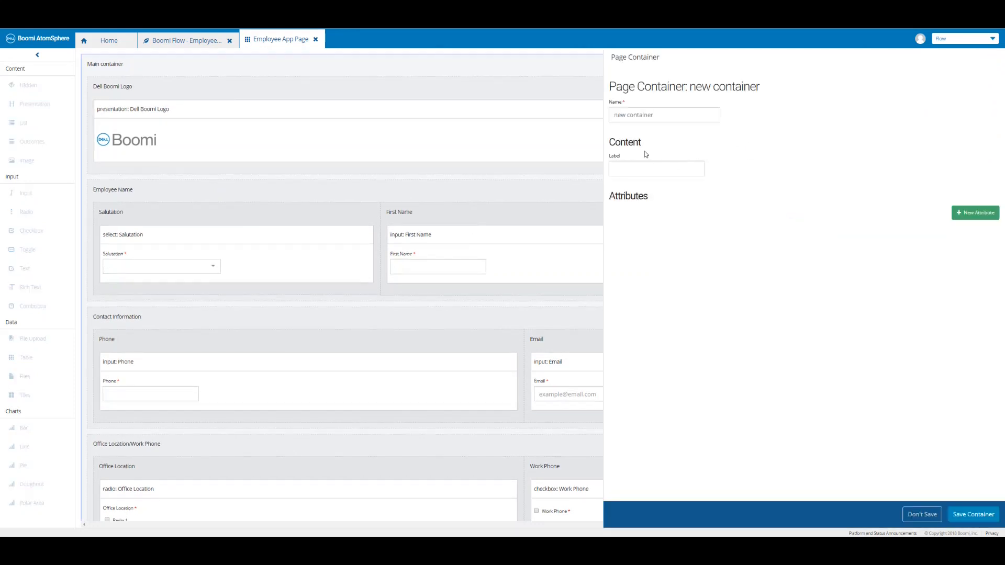
click(656, 115)
text(Company Car)
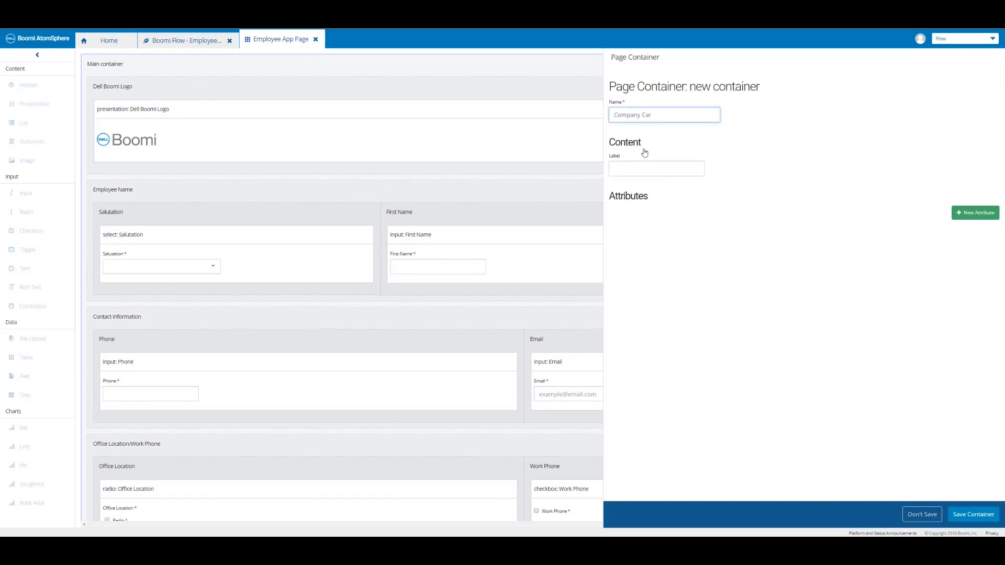
click(973, 514)
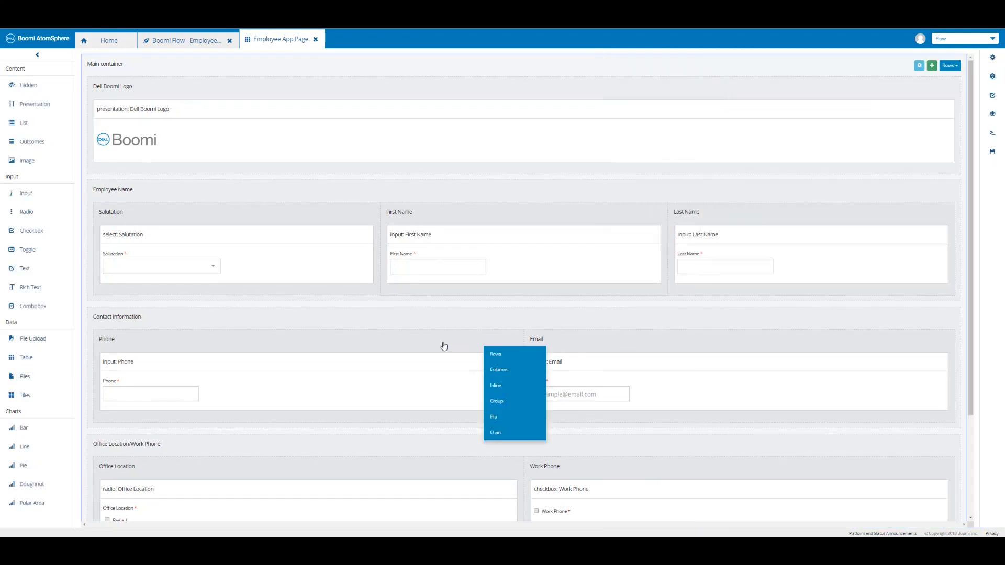
scroll(424, 344, down, 2)
scroll(423, 343, down, 1)
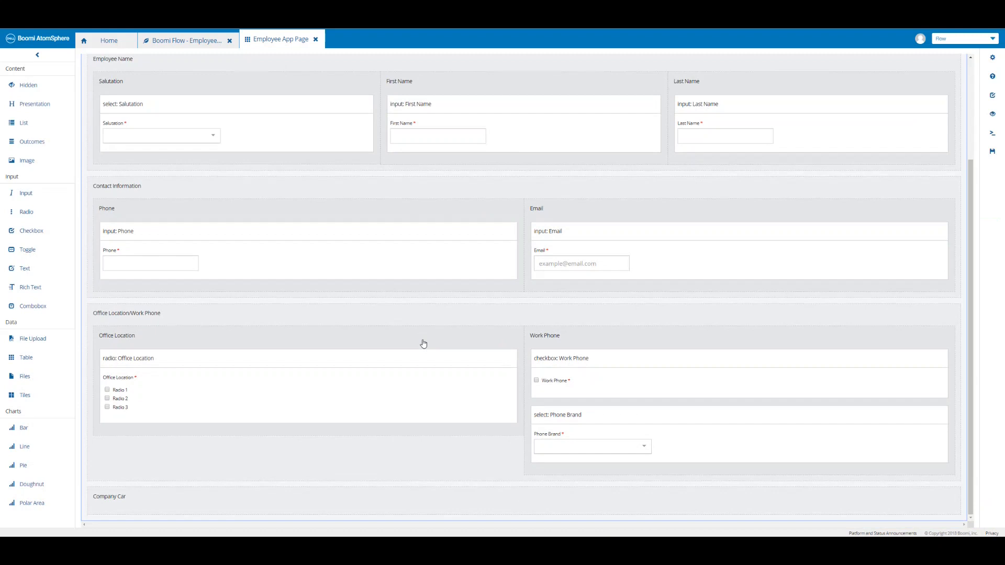
Place a required toggle named 'Toggle' in Company Car, labelled 'Would you like a Company Car?'.
click(992, 154)
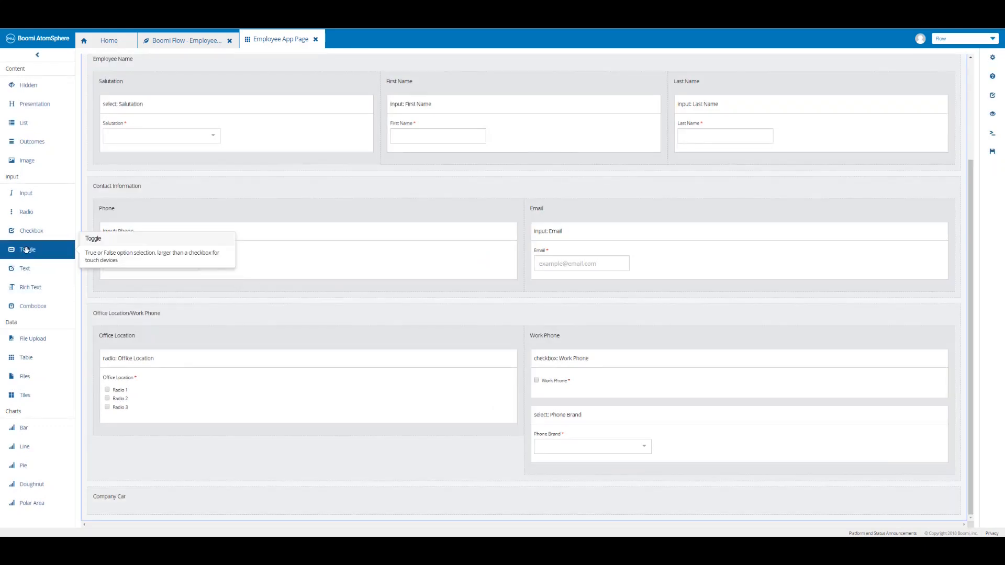
drag(26, 250, 139, 503)
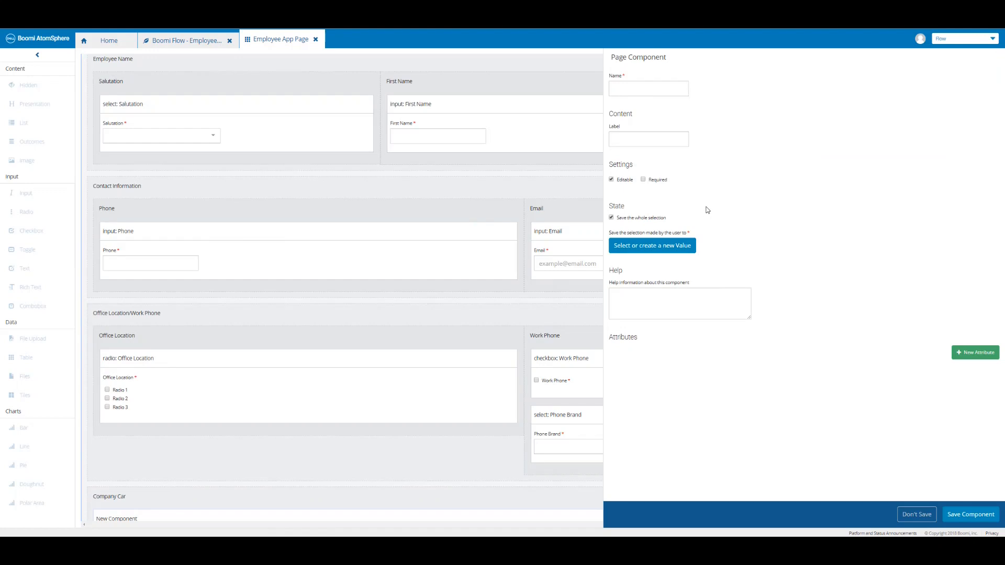
click(639, 90)
text(Toggle)
click(640, 142)
text(Would you like a Company Car?)
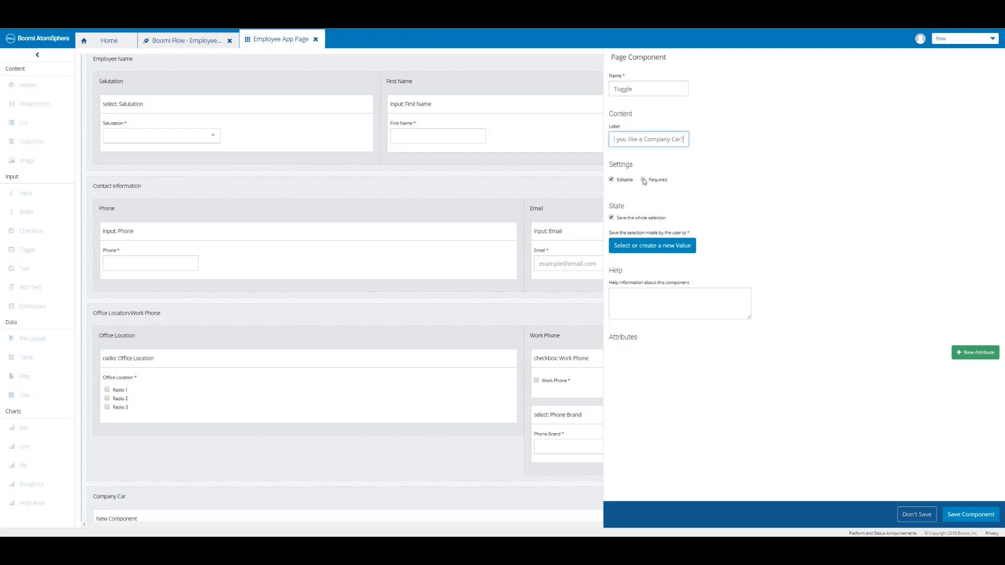
click(644, 180)
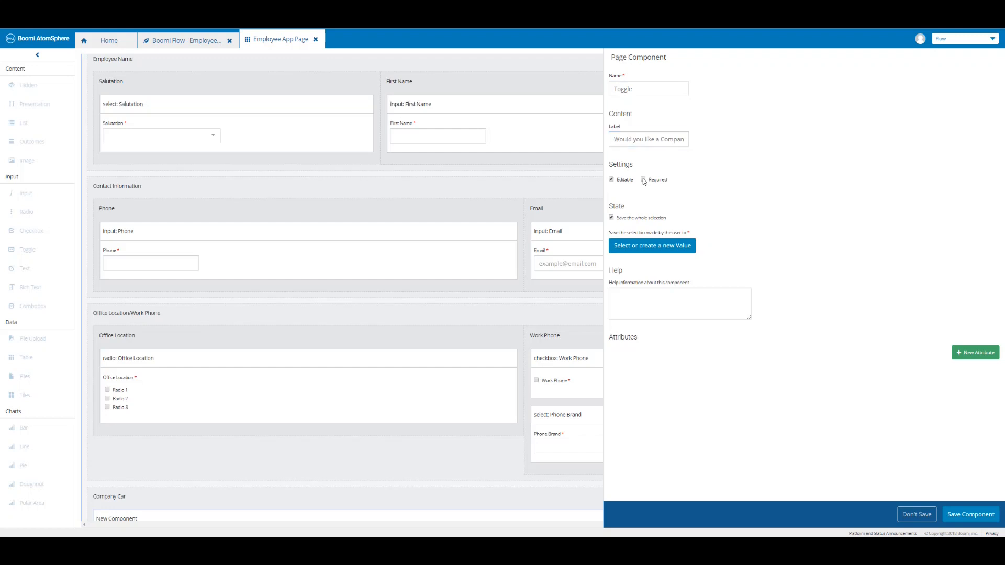
Save the toggle's state to a new Boolean value 'Company Car', then save component and page.
click(654, 250)
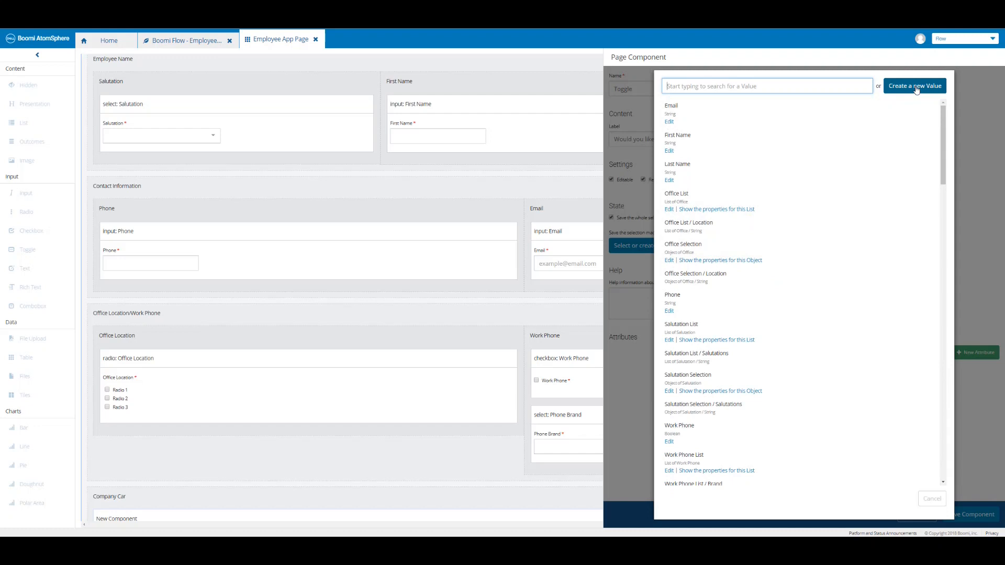
click(916, 90)
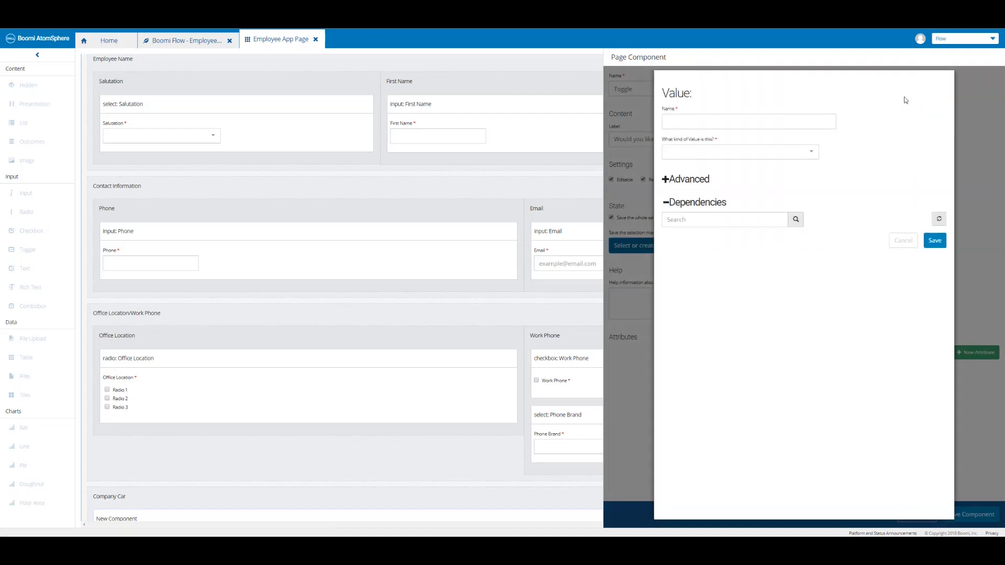
click(713, 125)
text(Company Car)
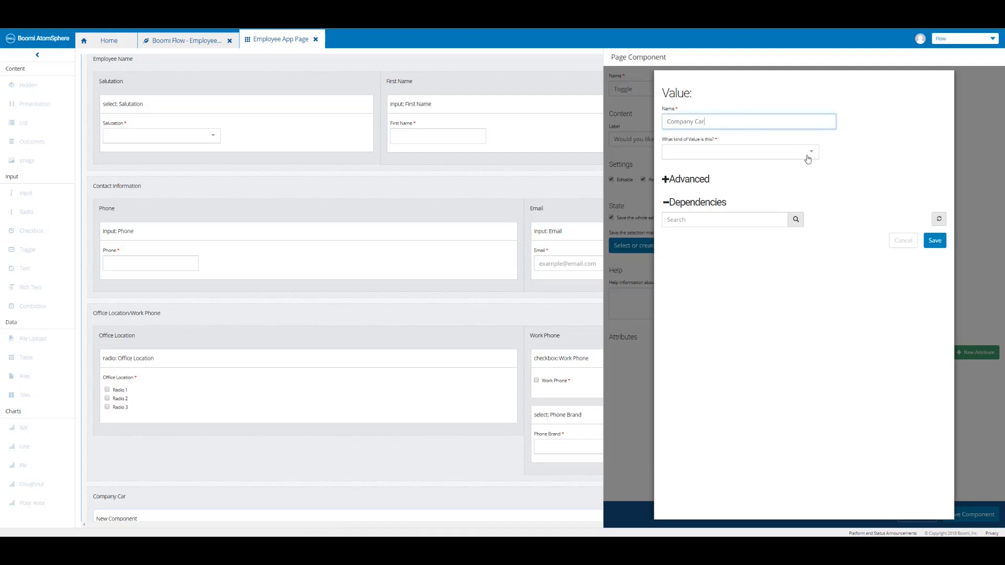
click(808, 159)
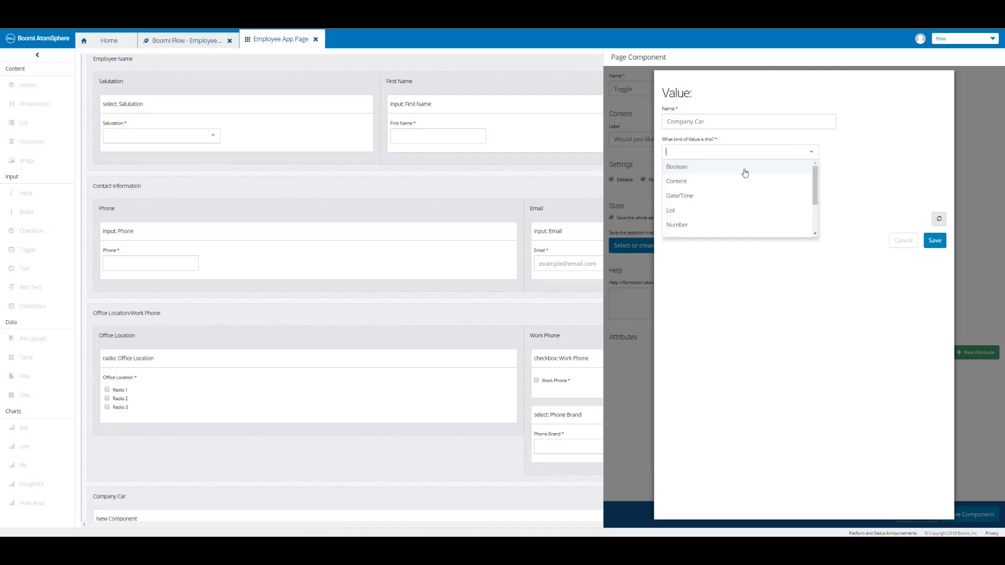
click(785, 166)
click(934, 255)
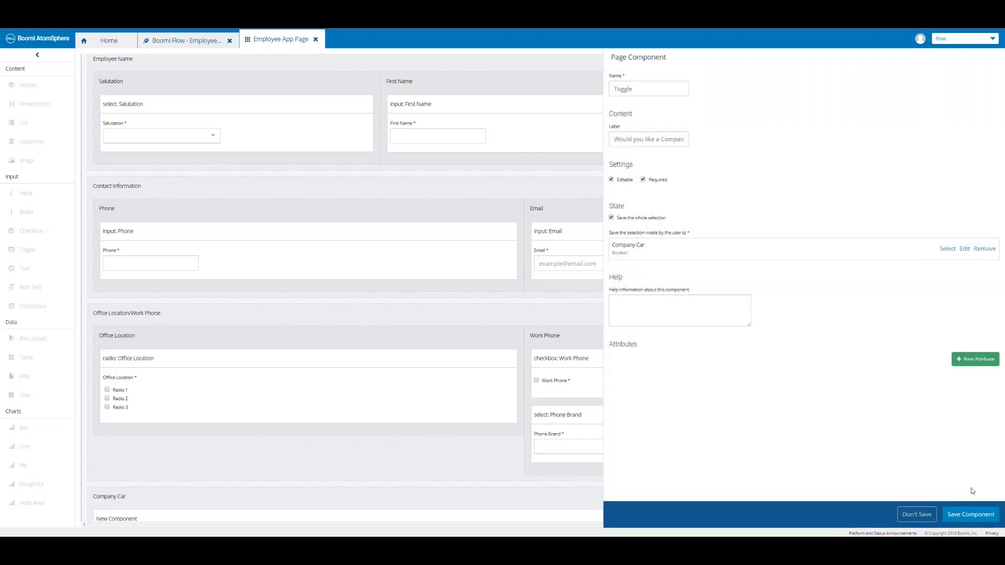
click(976, 517)
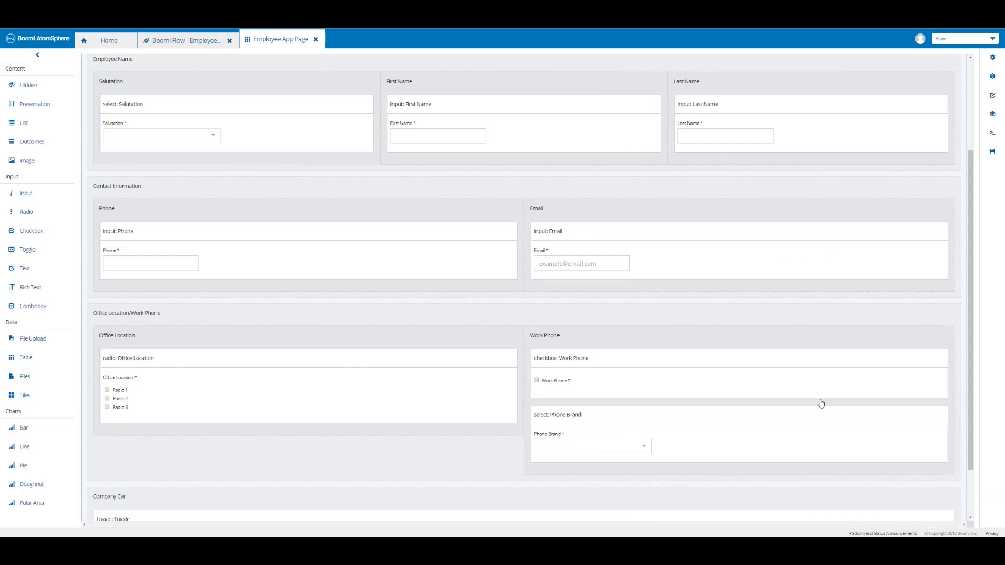
scroll(821, 403, down, 2)
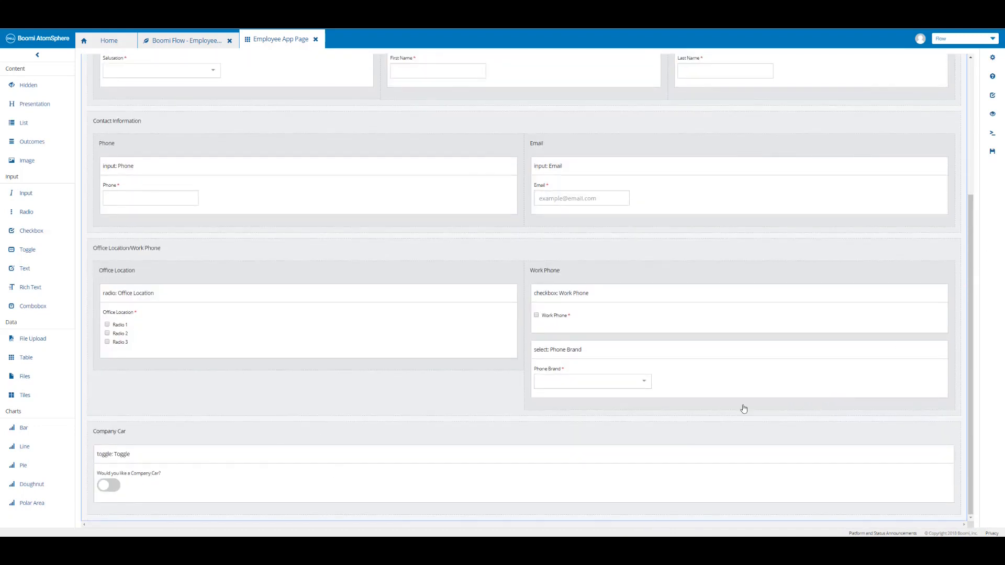
click(991, 153)
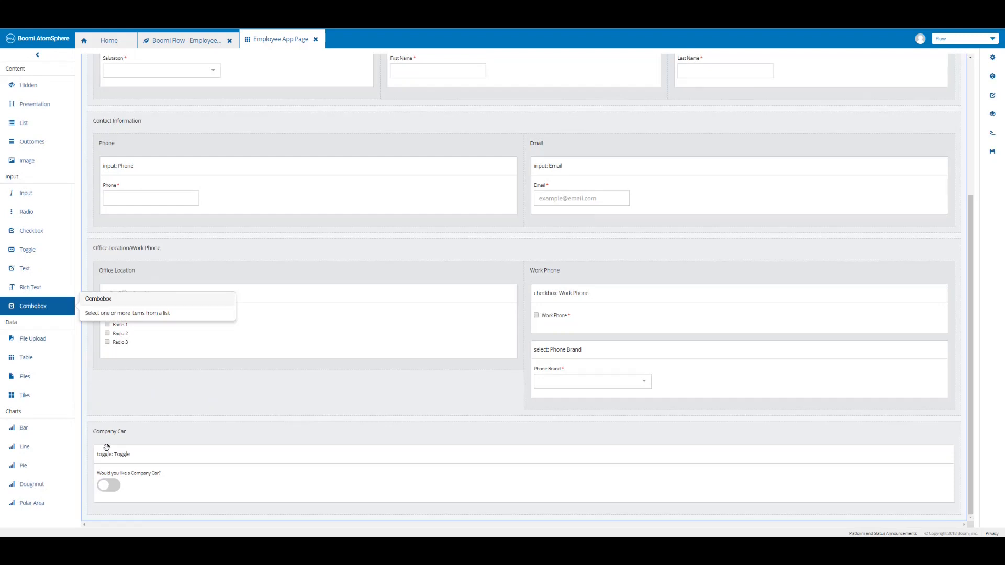
Drop a required combobox into the Company Car section below the toggle.
drag(32, 306, 125, 512)
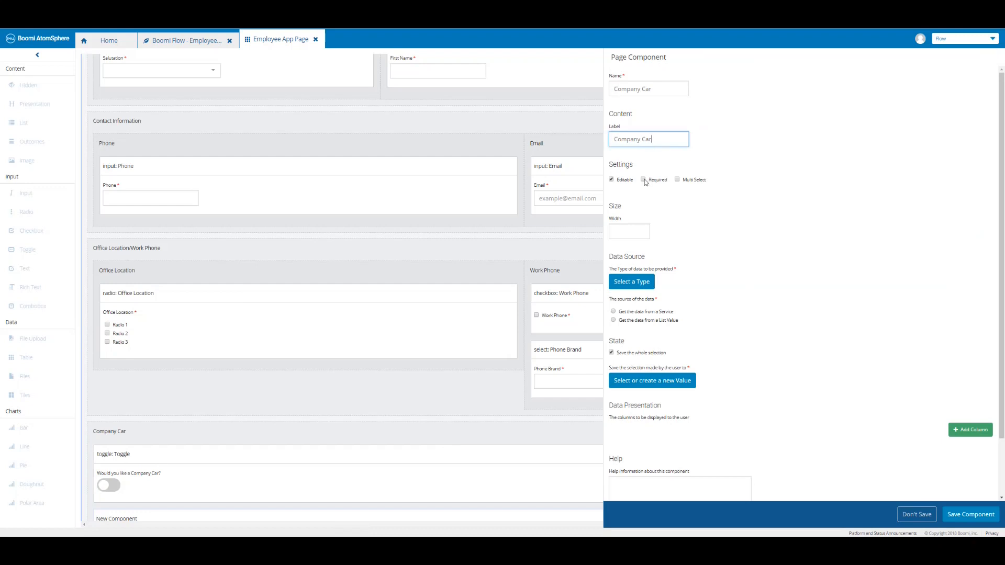
click(644, 180)
Create and save a new type 'Company Car' with one String property, 'Brand'.
click(117, 45)
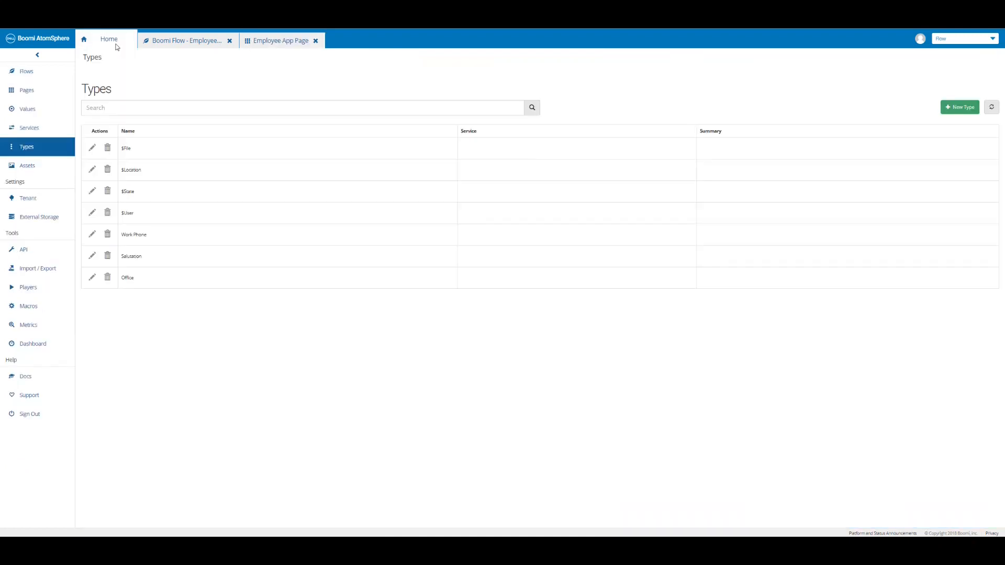
click(962, 110)
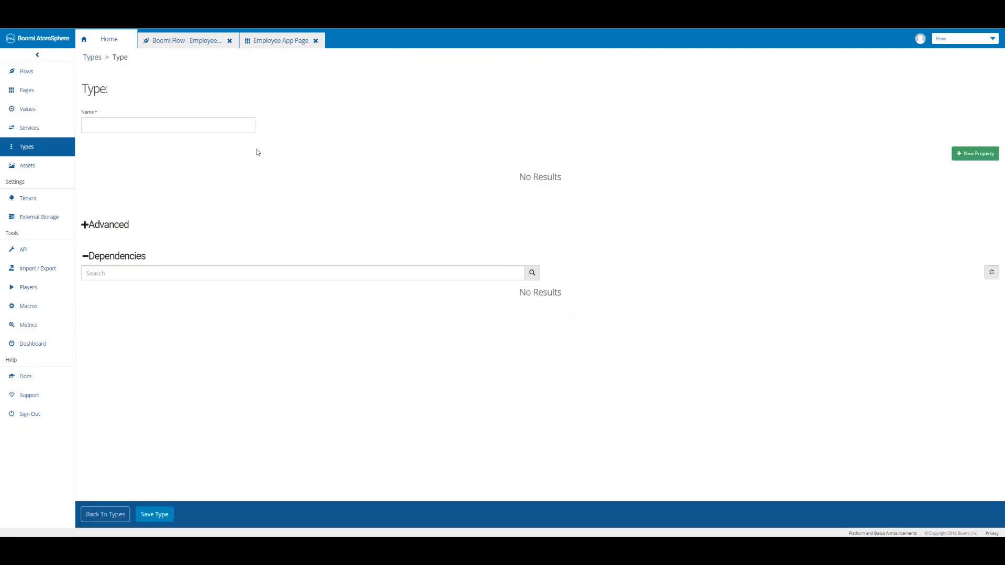
click(156, 125)
text(Company Car)
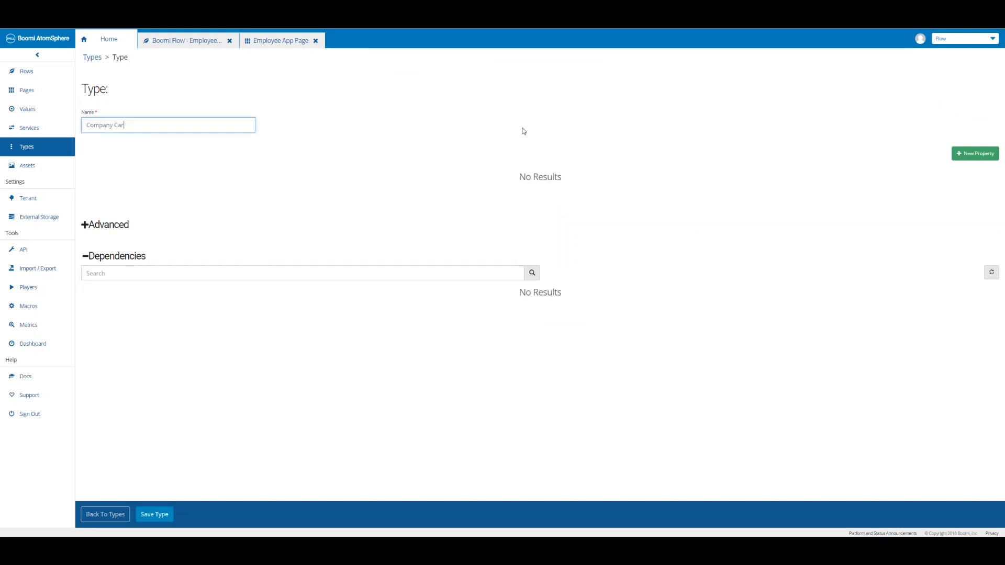
click(963, 157)
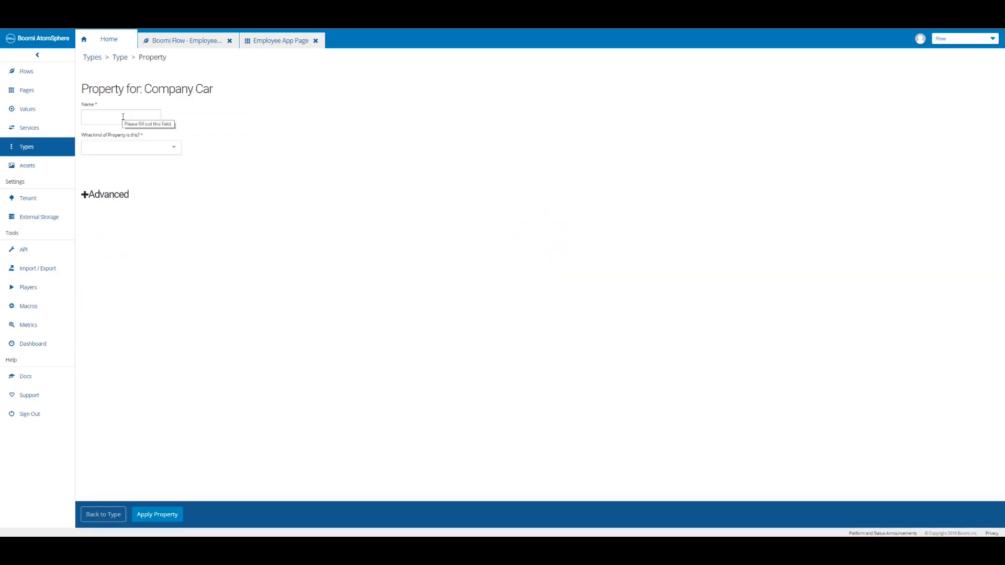
click(123, 117)
text(Brand)
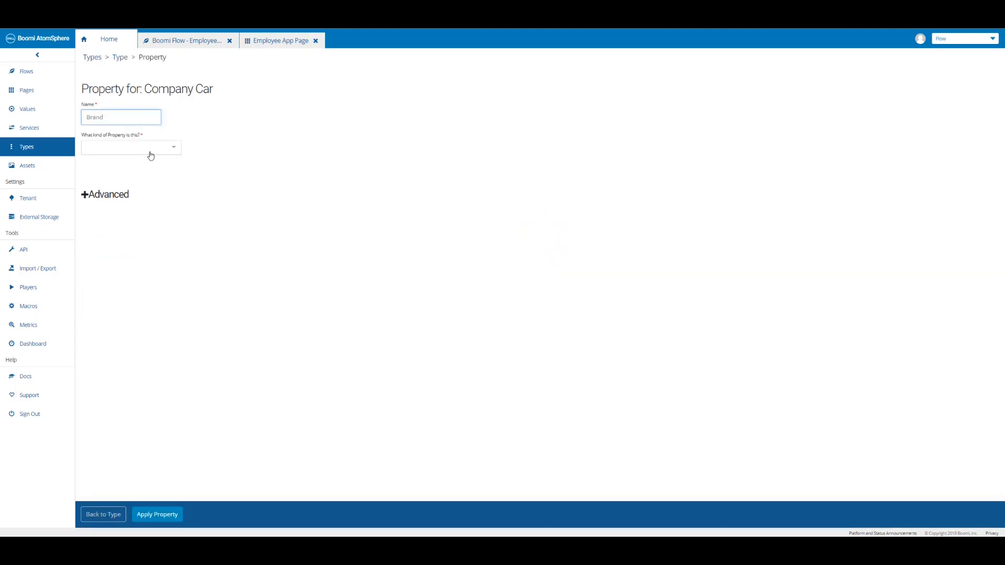
click(150, 154)
scroll(123, 210, down, 2)
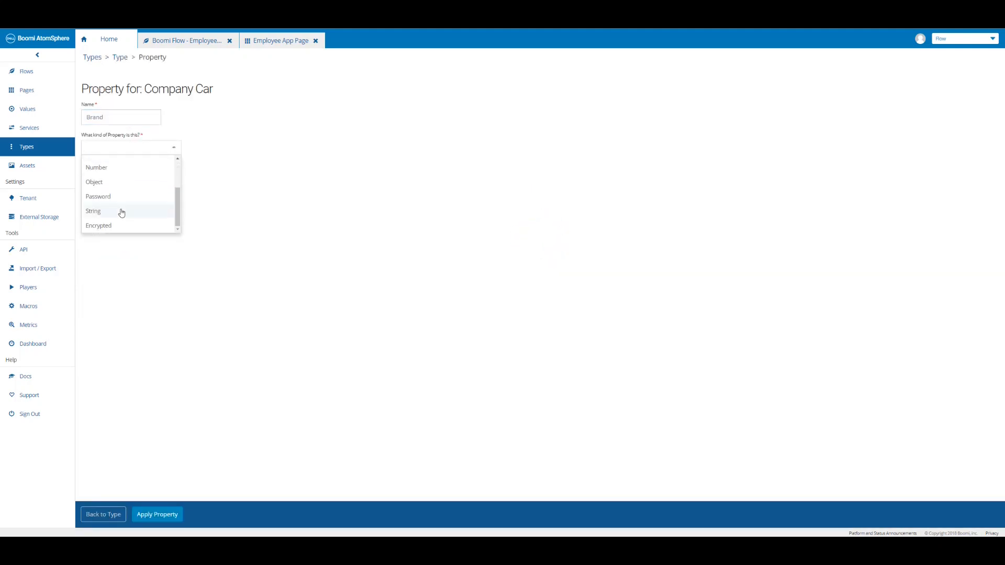
click(124, 210)
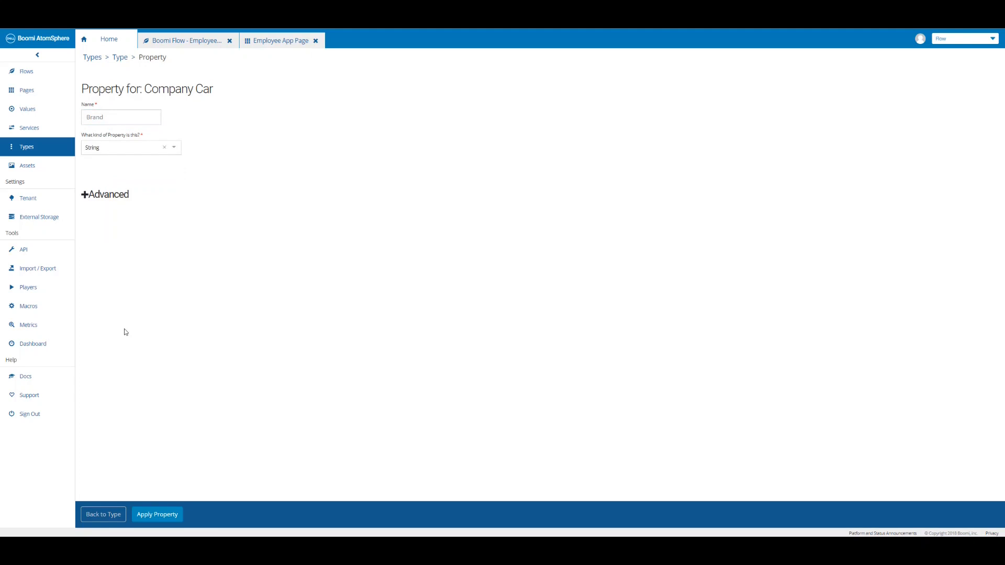
click(157, 515)
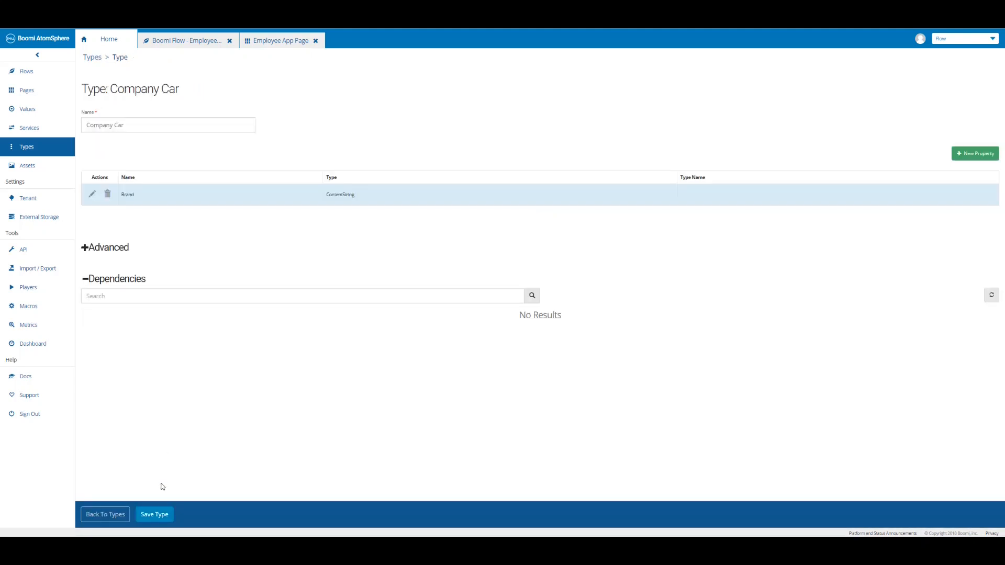
click(157, 515)
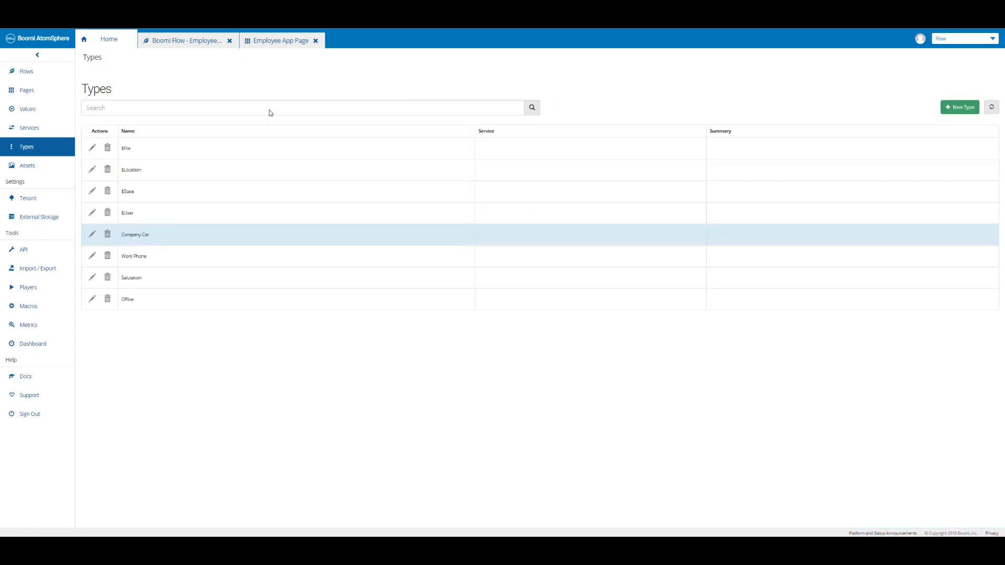
Set the combobox data type to Company Car, sourcing its data from a list value.
click(277, 43)
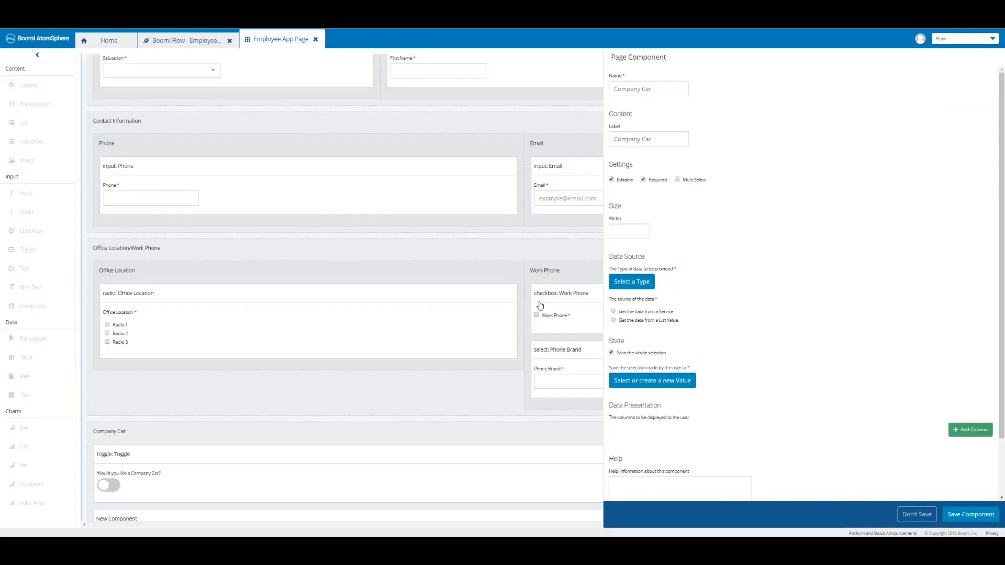
click(652, 287)
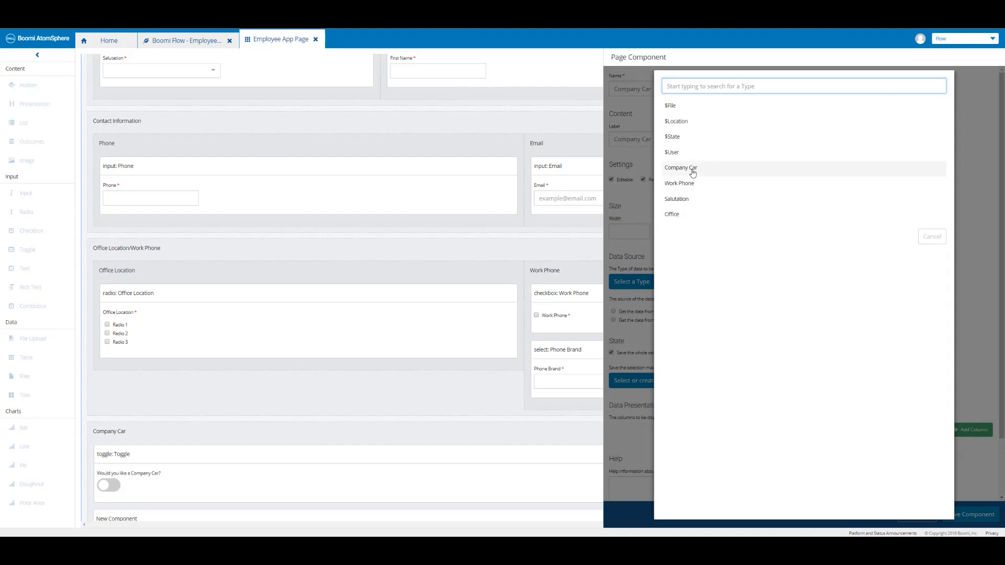
click(693, 173)
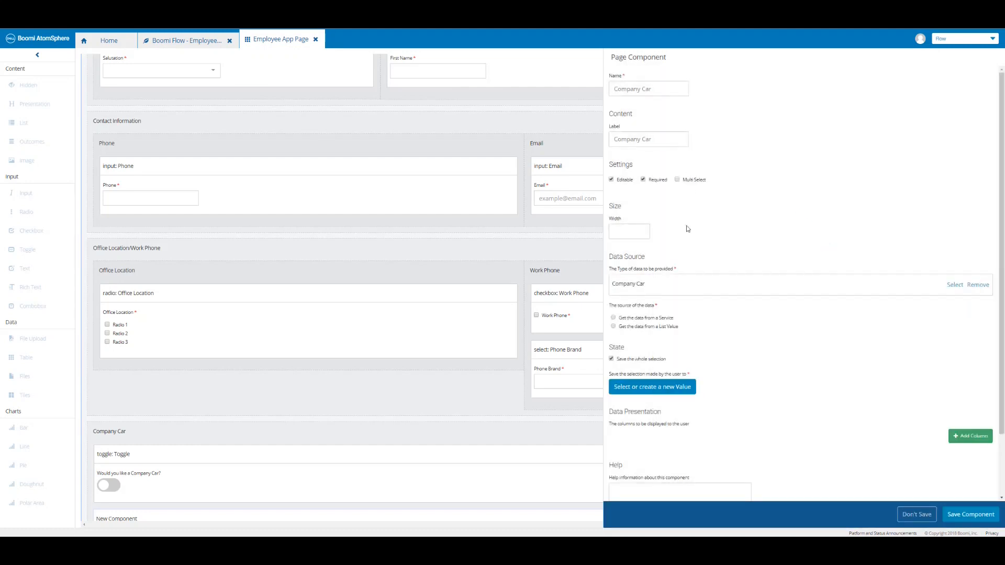
click(613, 327)
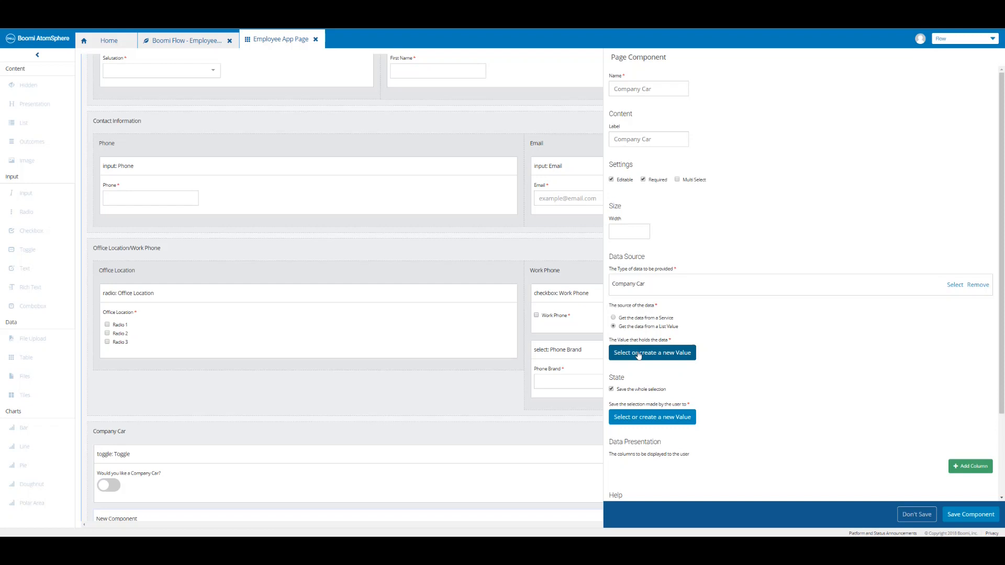
click(638, 354)
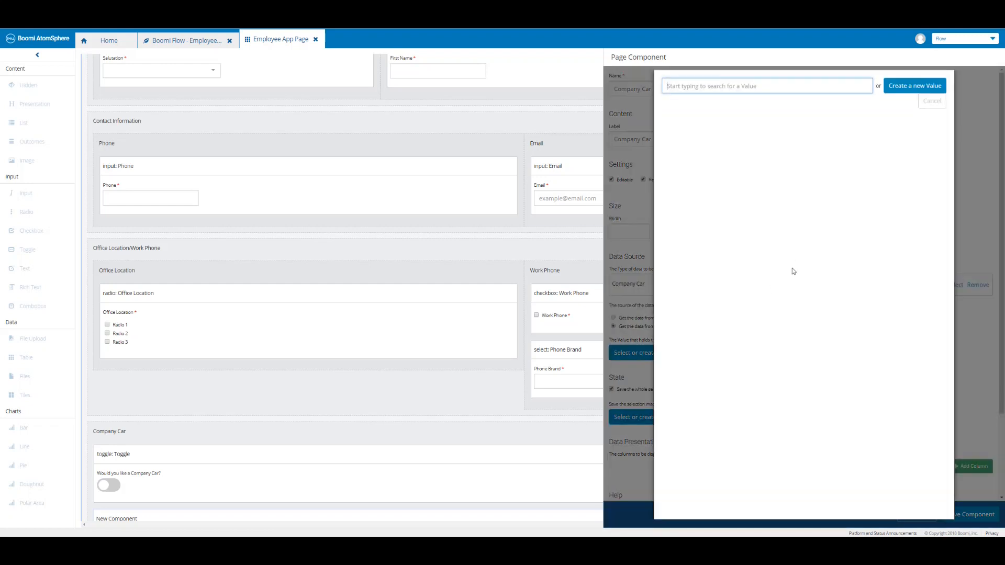
Create a 'Company Car List' value with rows Brand 1 and Brand 2 and save it.
click(903, 87)
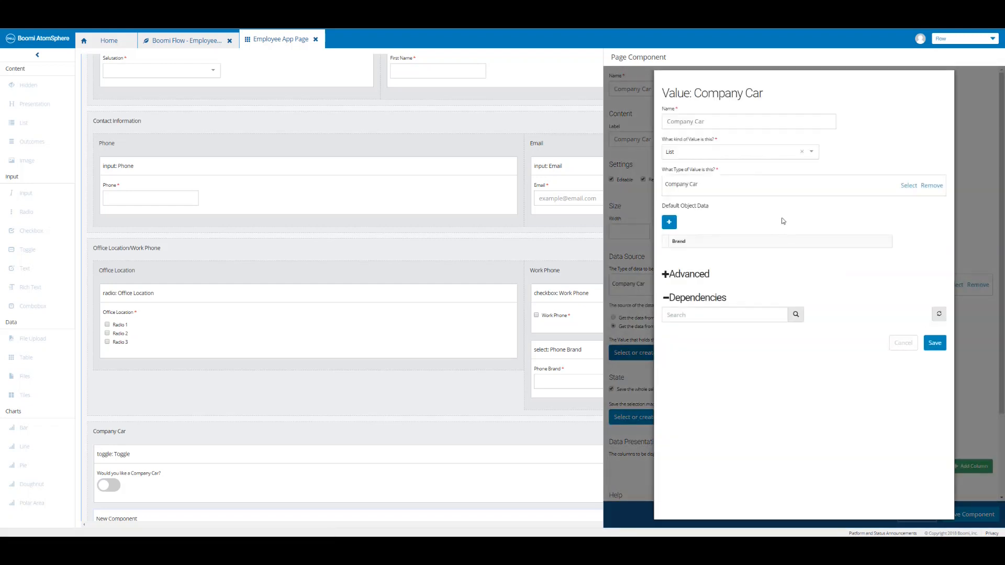
click(738, 121)
text(List)
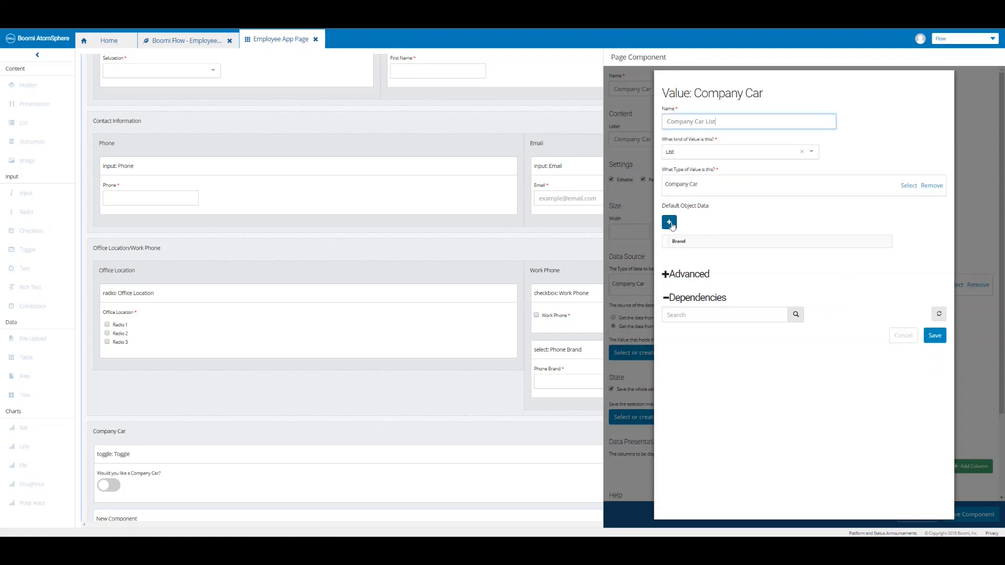
click(669, 222)
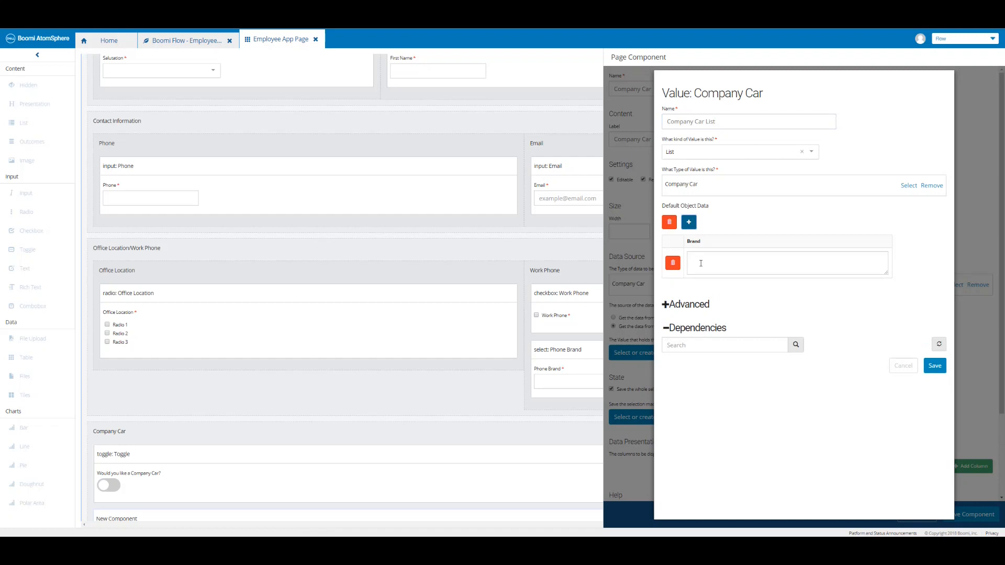
click(700, 263)
text(Brand 1)
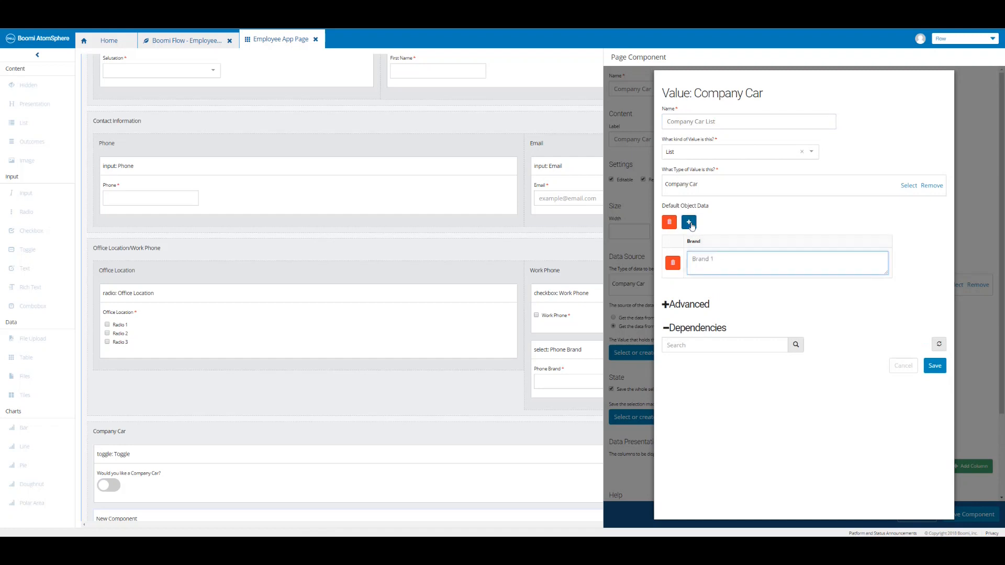
click(688, 223)
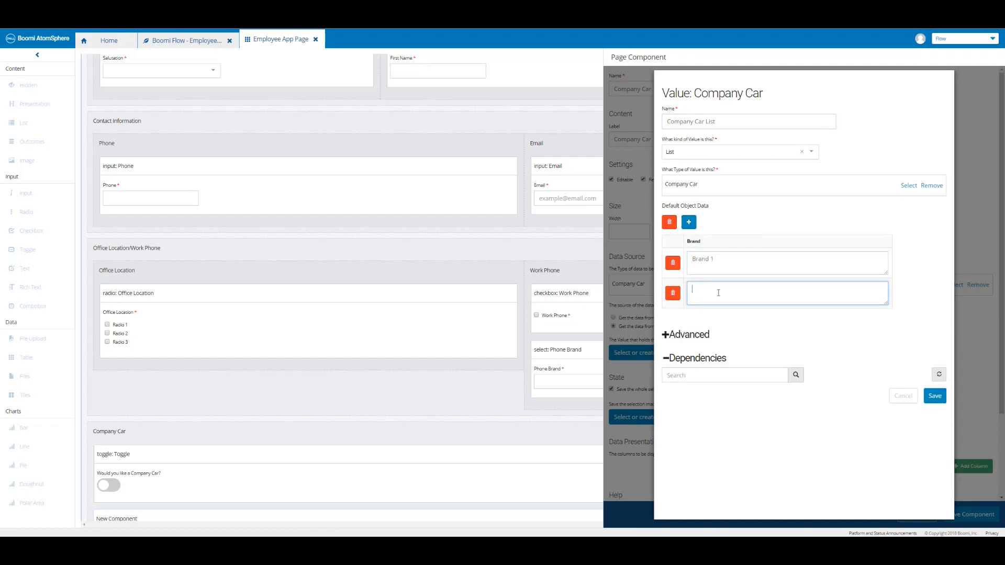
text(Brand 2)
click(934, 396)
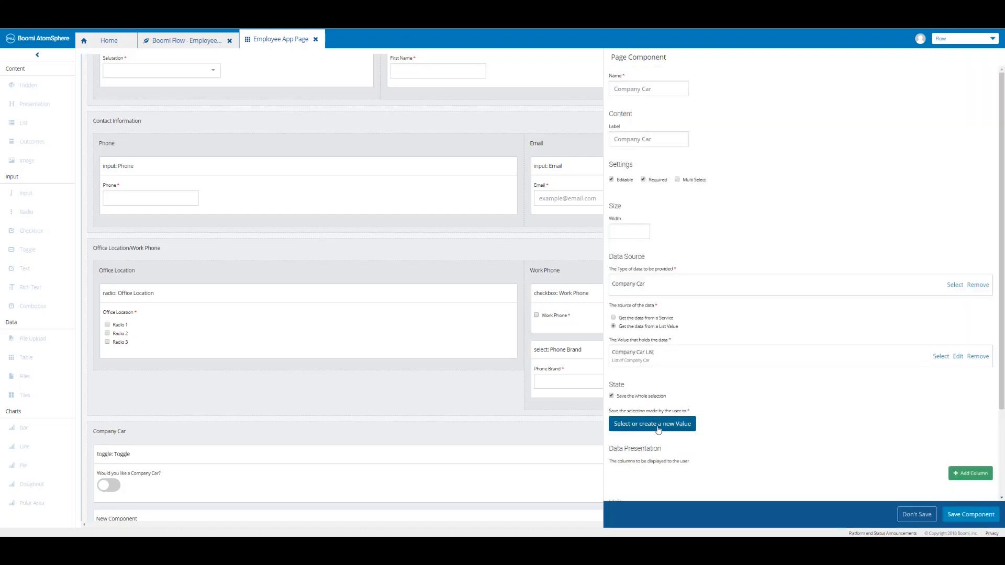
Store the combobox selection in a new value named 'Company Car Selection'.
click(658, 428)
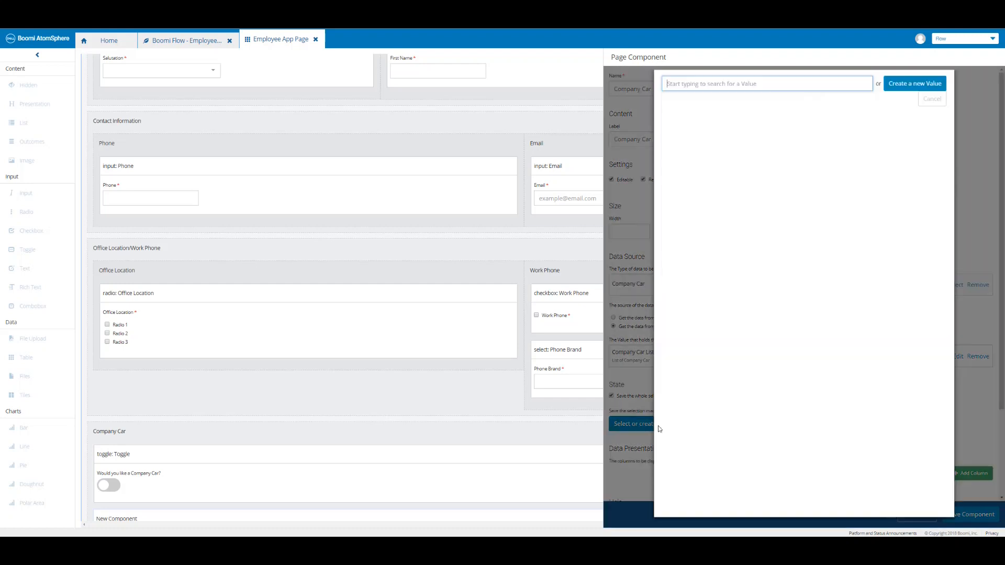
click(910, 92)
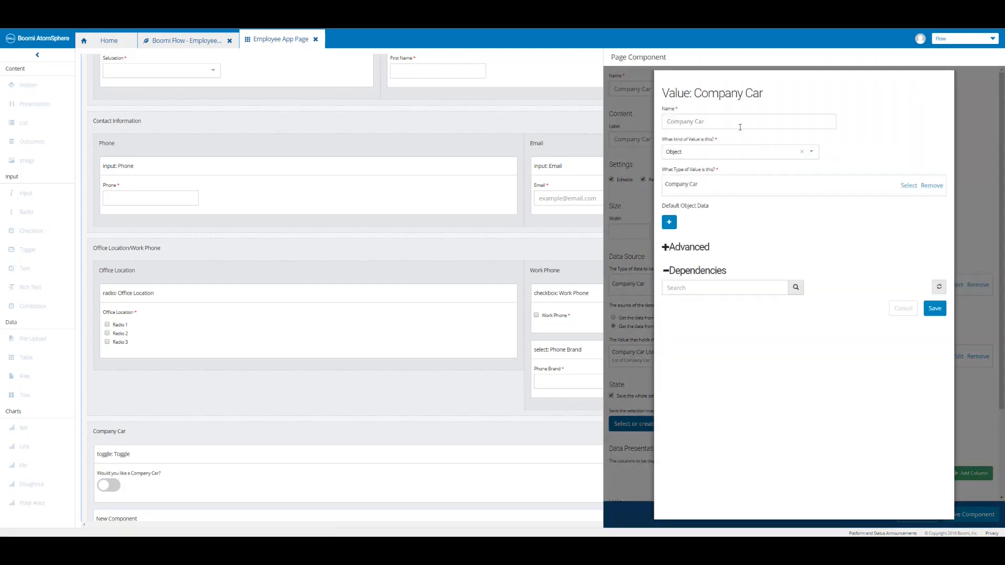
text(Selection)
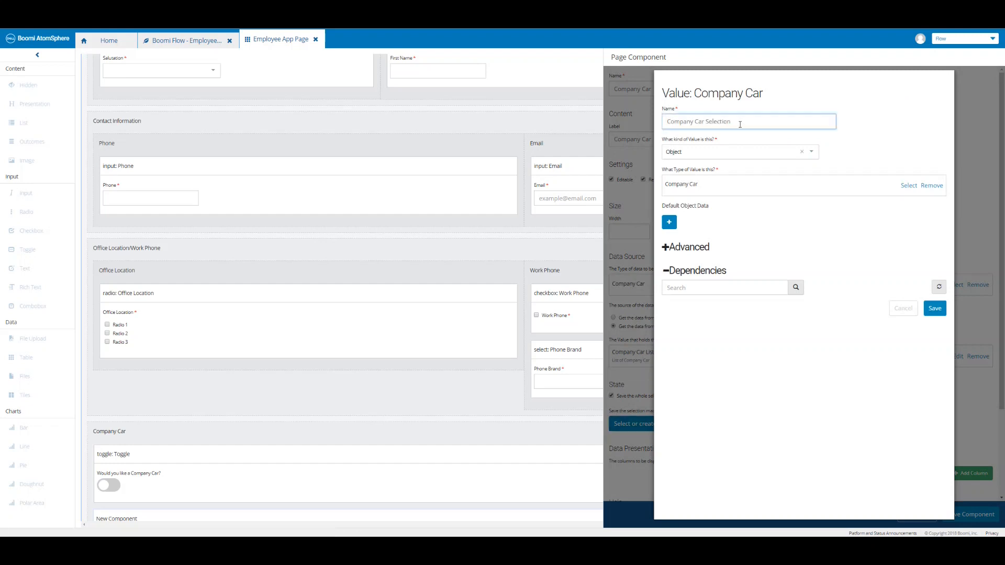
click(934, 309)
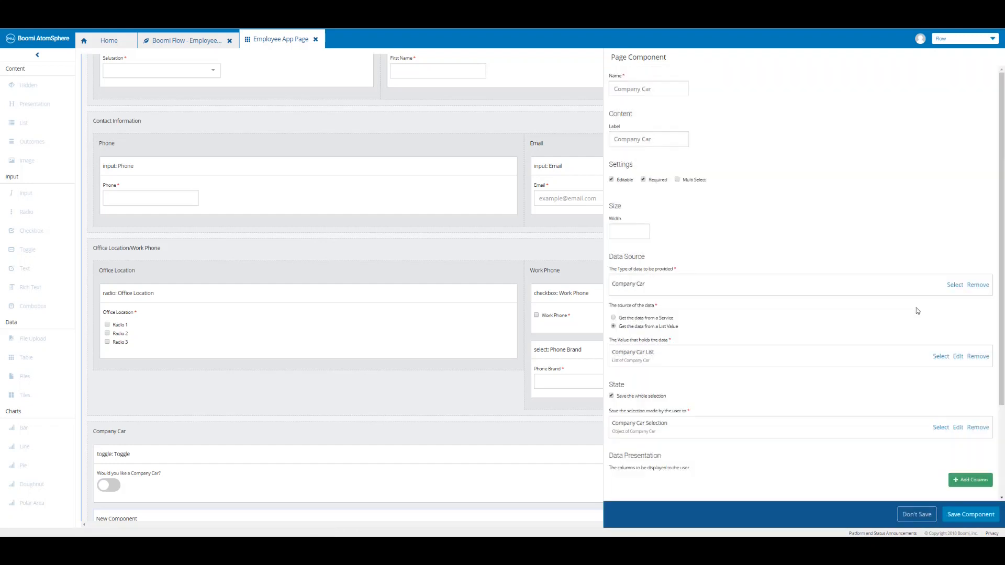
scroll(864, 354, down, 1)
scroll(864, 354, down, 1)
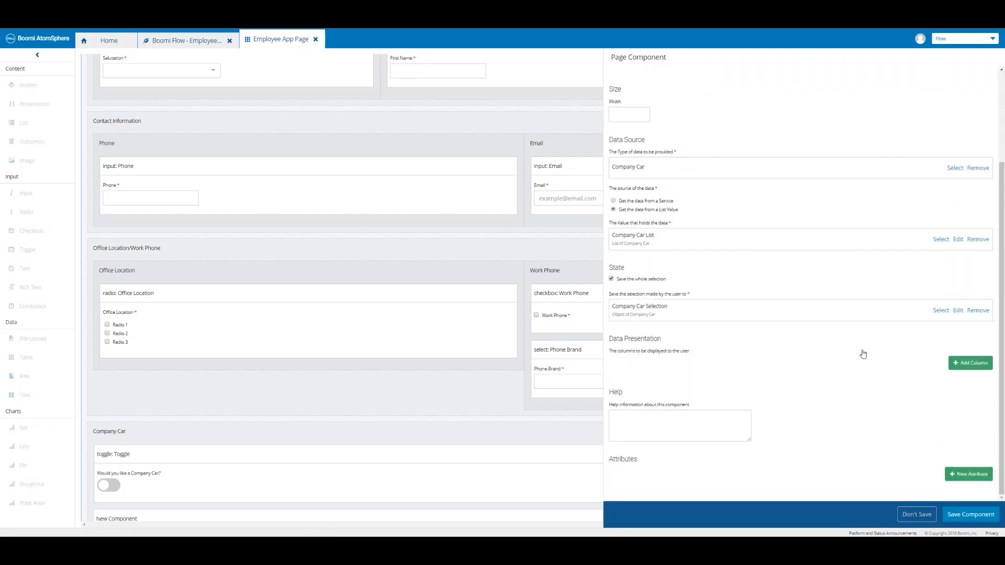
Add a Brand display column to the combobox and save the component.
click(965, 366)
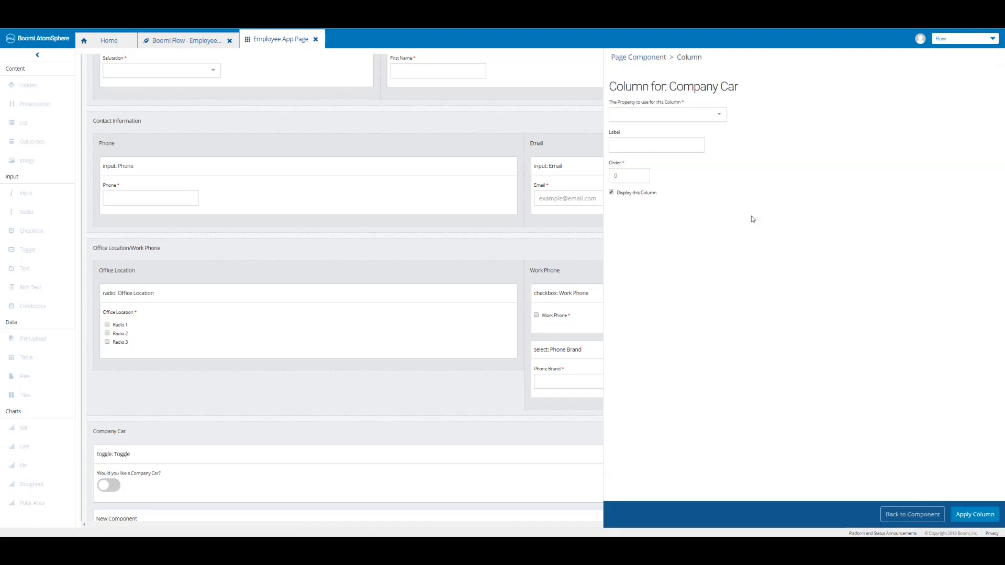
click(721, 119)
click(976, 514)
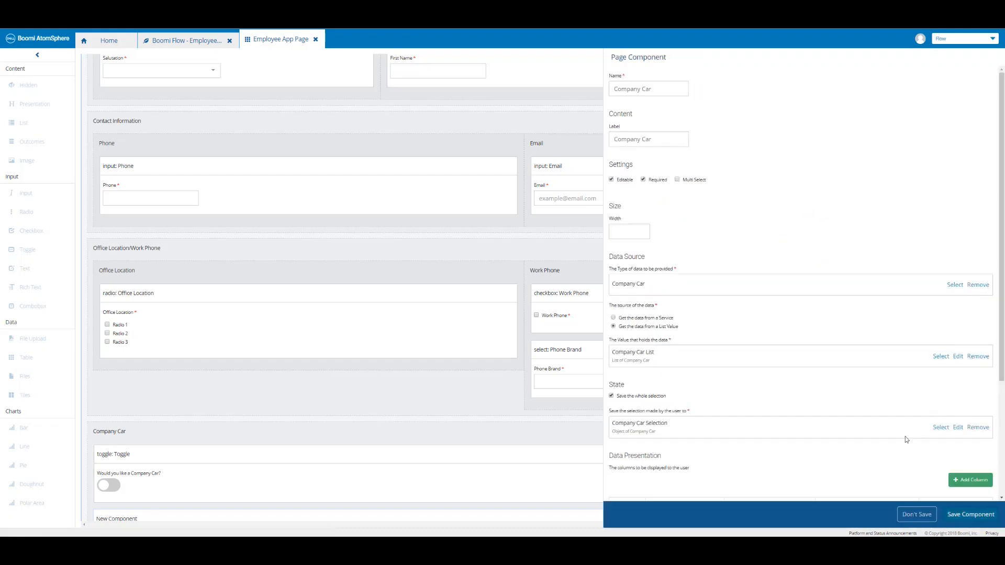
scroll(898, 430, down, 3)
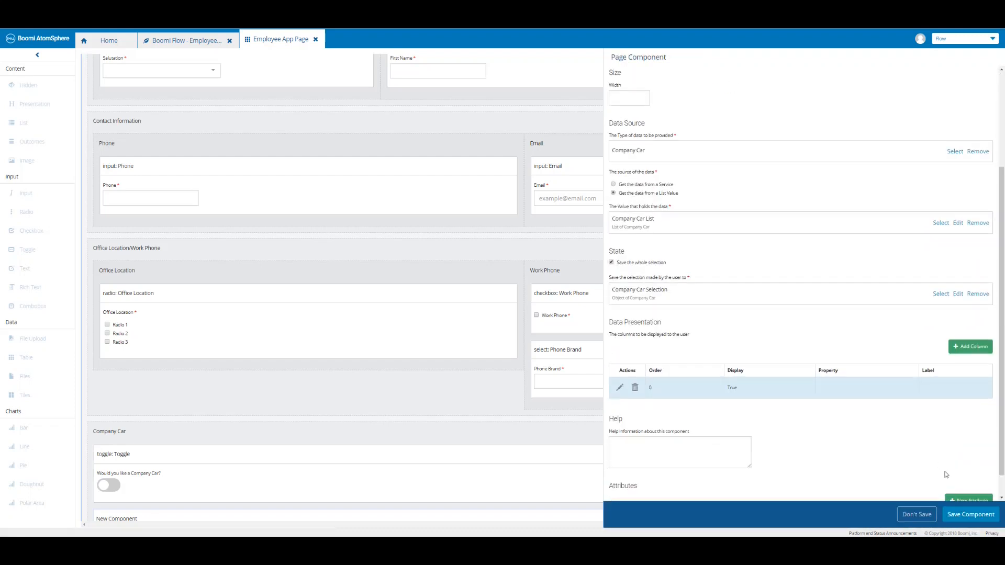
click(969, 514)
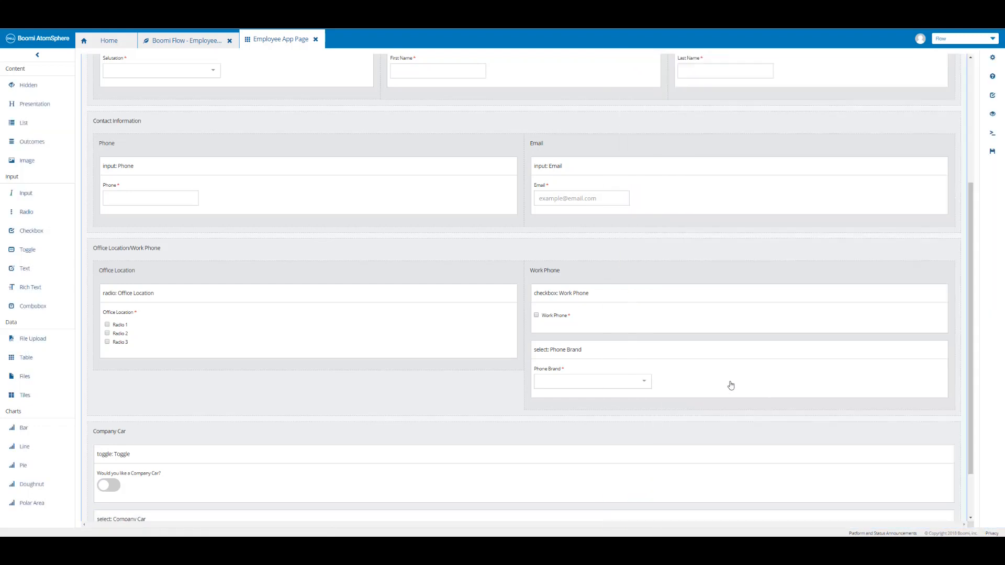
scroll(730, 385, down, 1)
scroll(730, 385, down, 1)
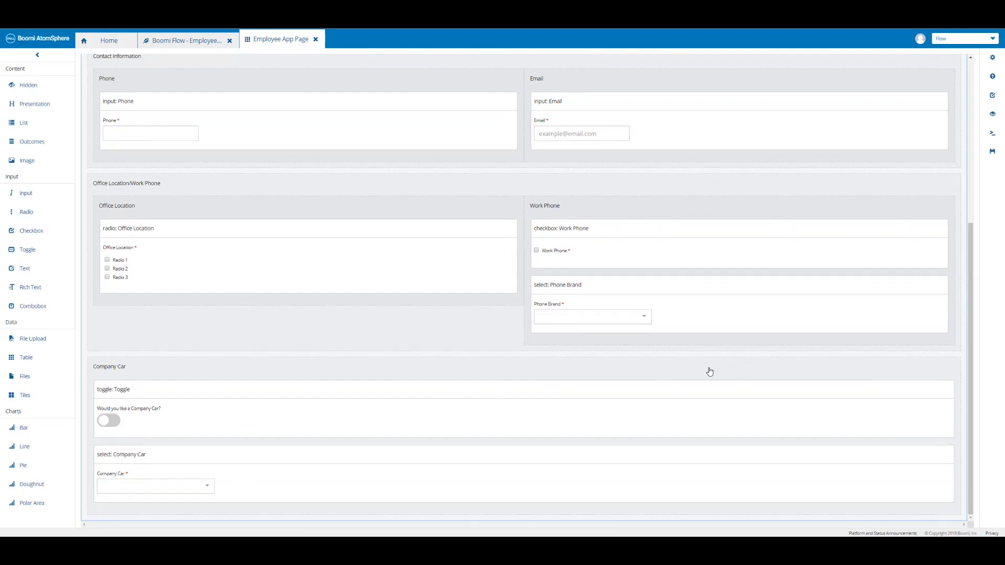
Save the page and add a basic condition: when Toggle is true, Company Car becomes visible.
click(991, 156)
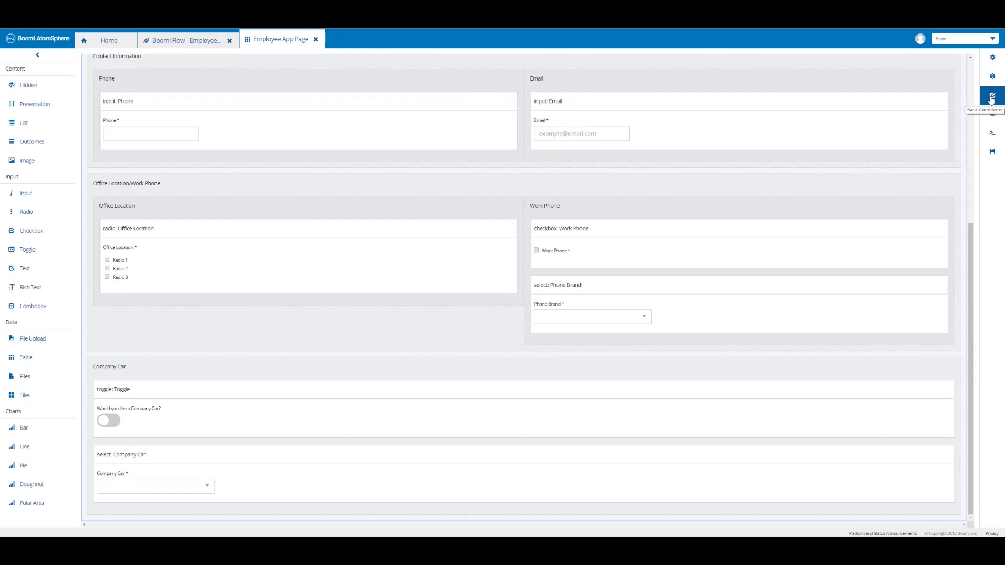
click(991, 99)
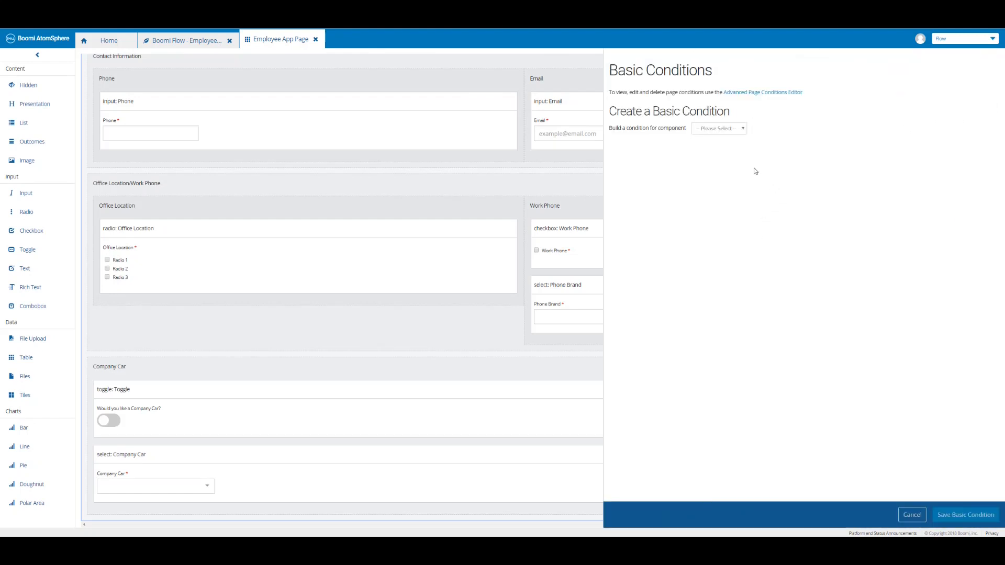
click(741, 130)
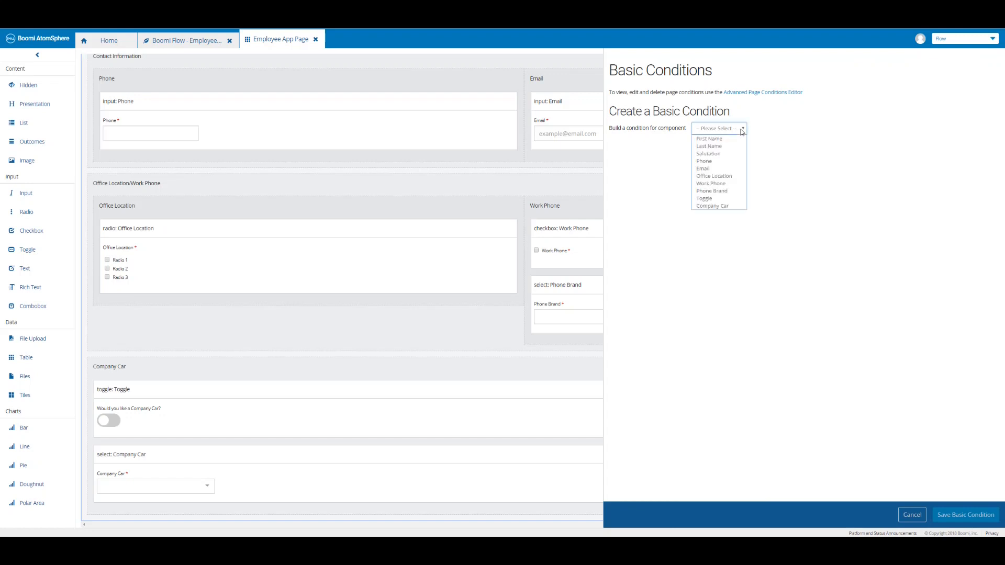
click(716, 201)
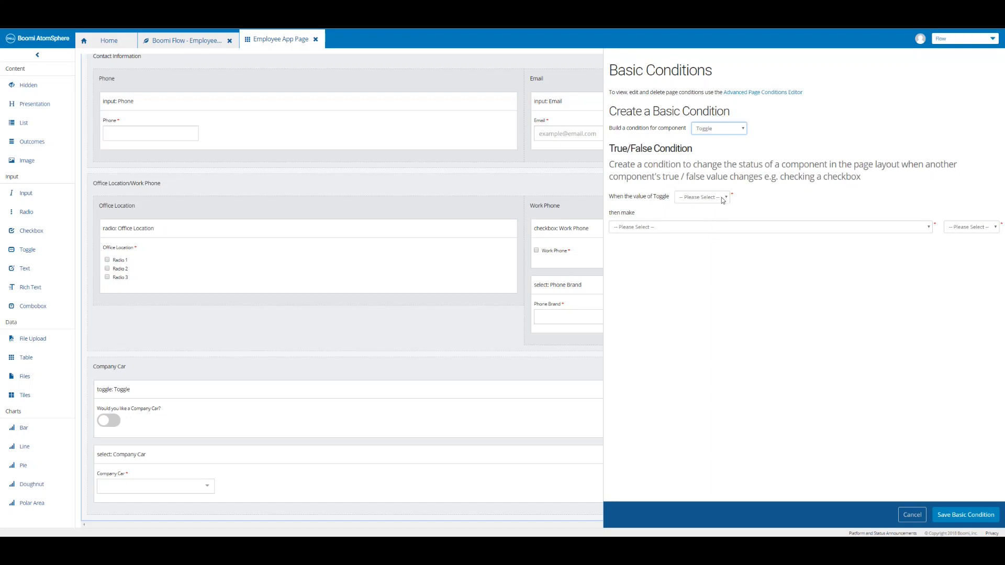
click(721, 201)
click(710, 209)
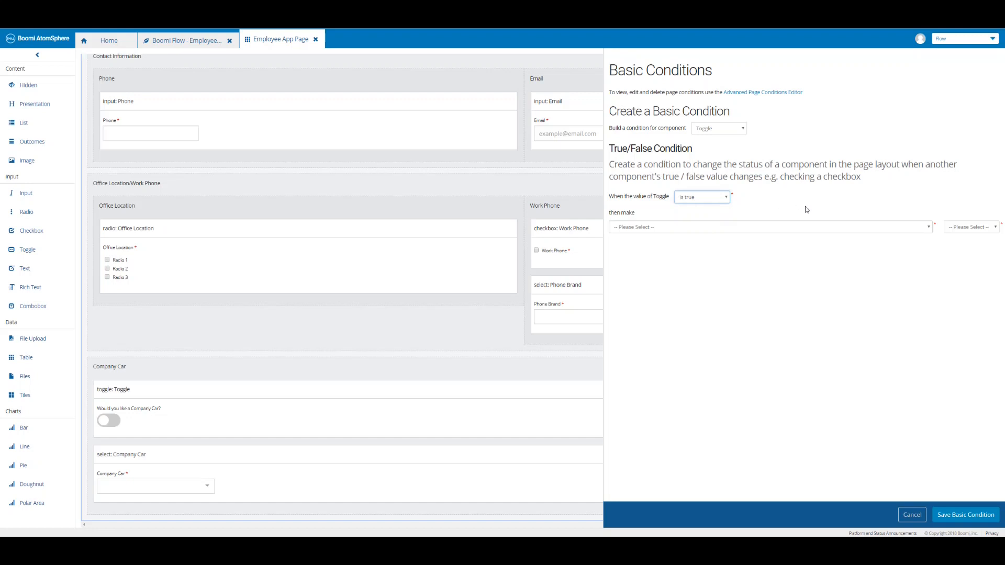
click(824, 230)
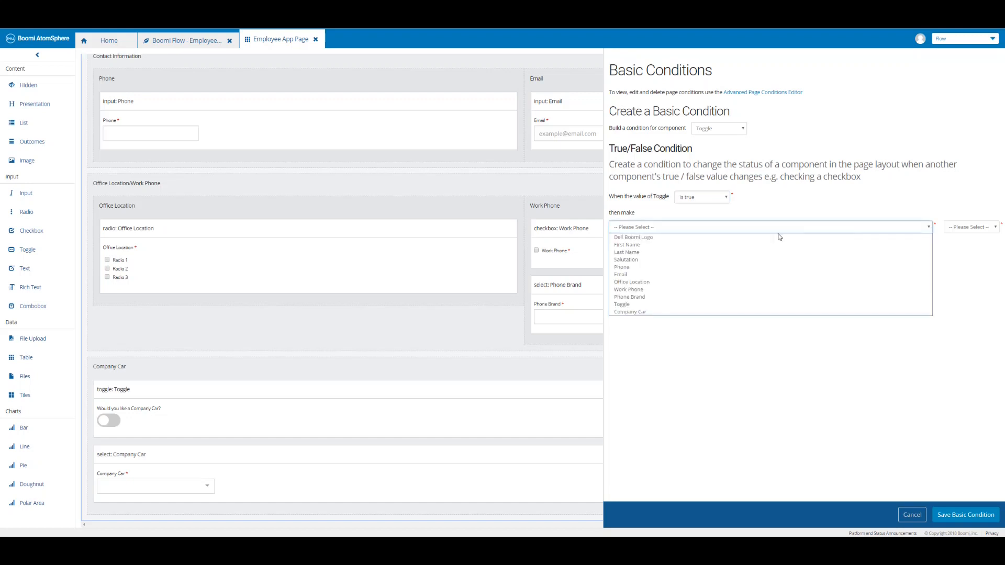
click(663, 313)
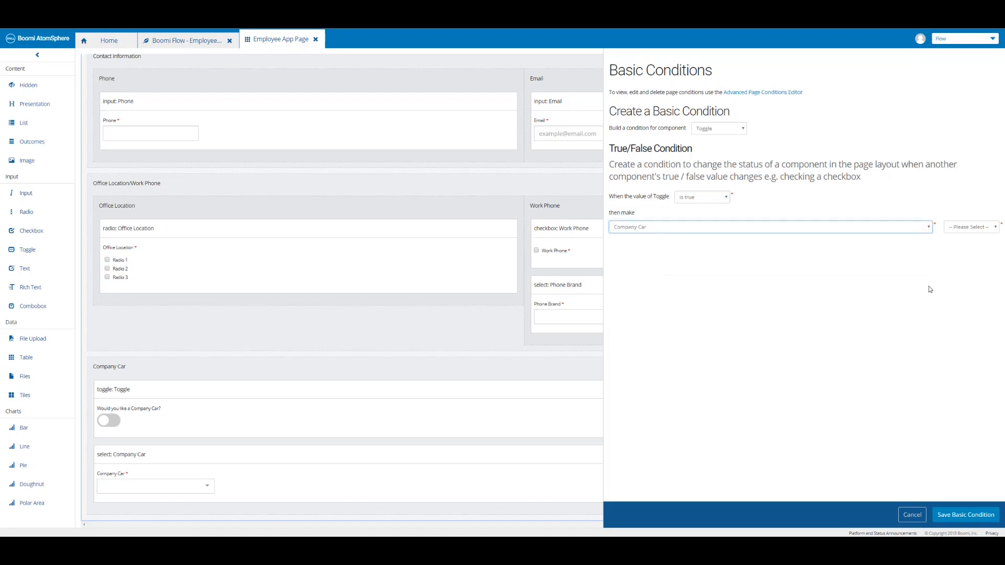
click(980, 229)
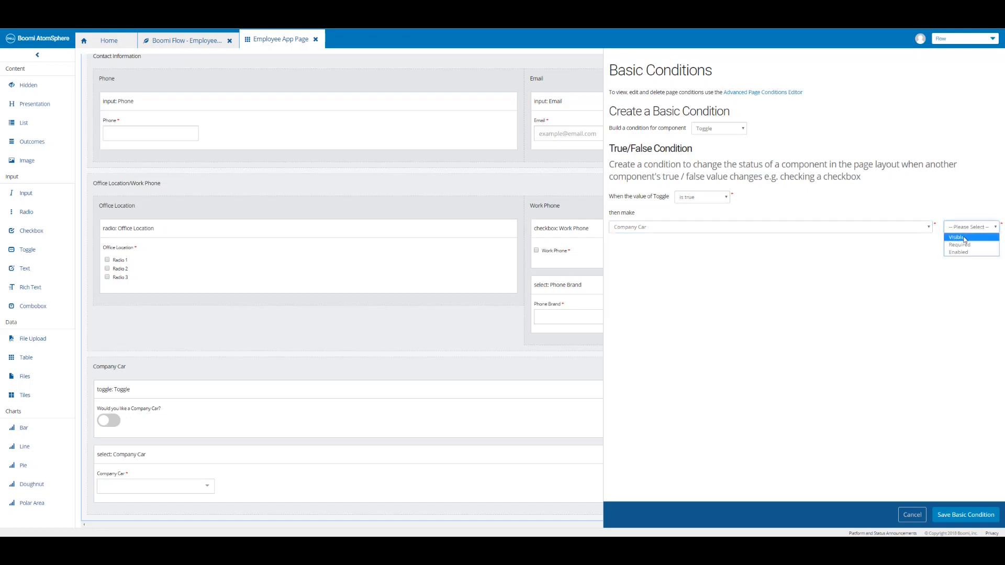
click(962, 239)
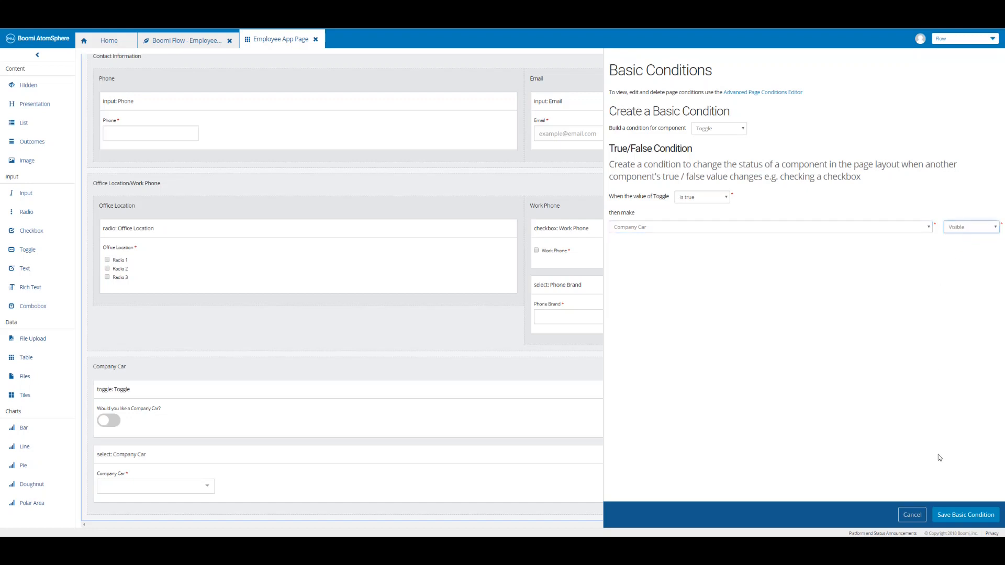
click(958, 516)
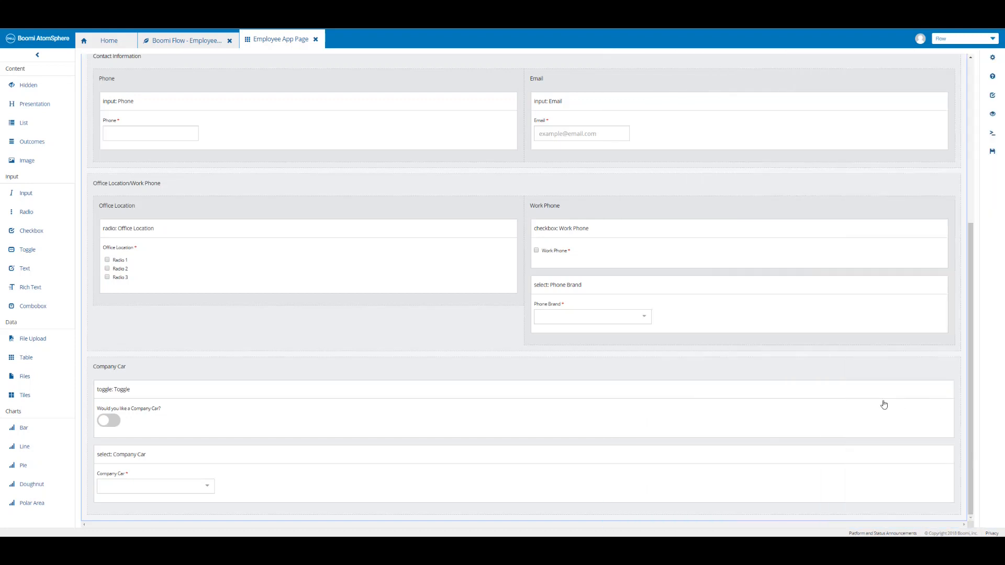
Save the Employee App Page and confirm its page conditions include the Toggle-controlled Company Car rule, leaving them unchanged.
click(993, 156)
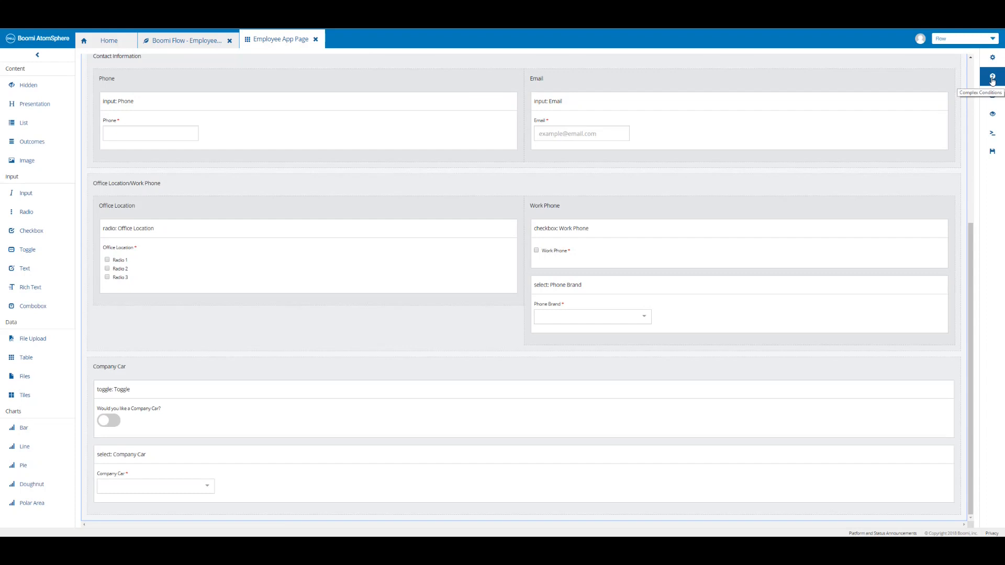
click(992, 79)
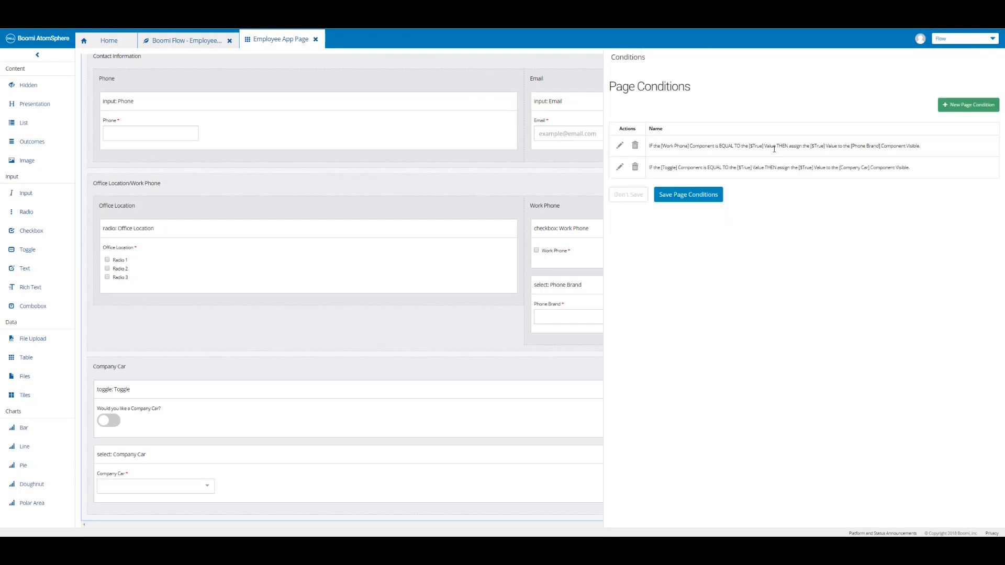
click(628, 196)
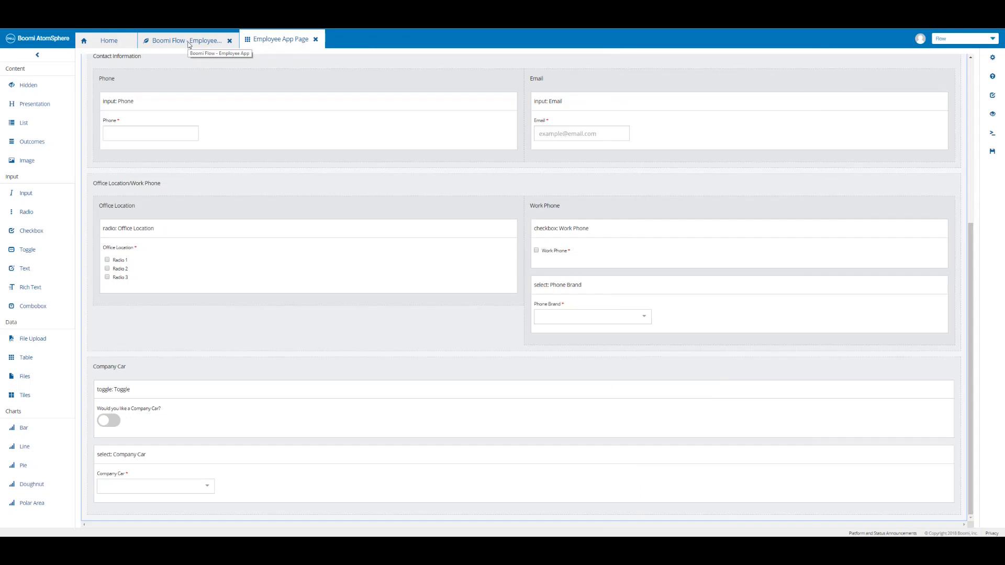
Publish the Employee App flow as the default version with comment 'Boomi Flow - Employee App - Toggle Component'.
click(189, 45)
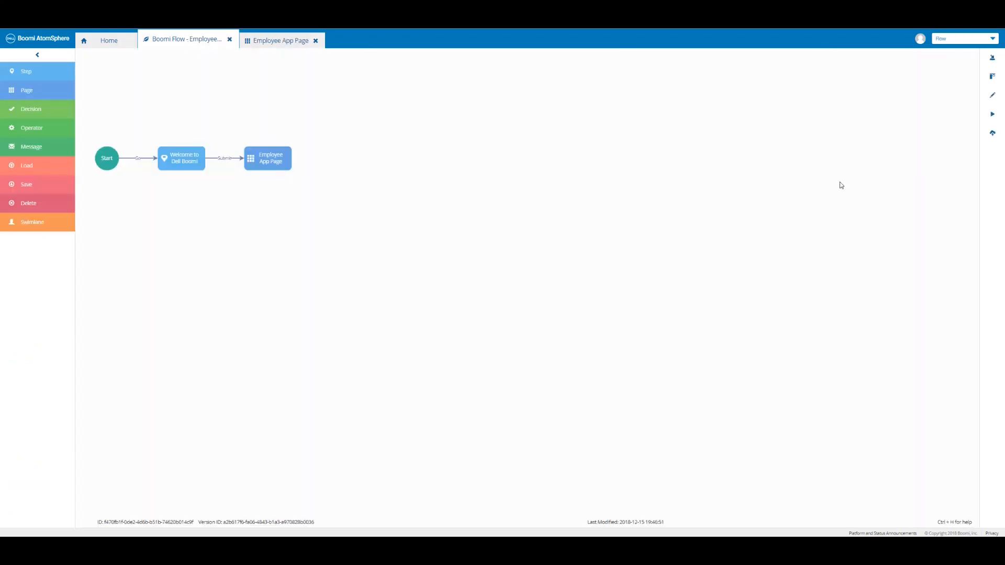
click(993, 137)
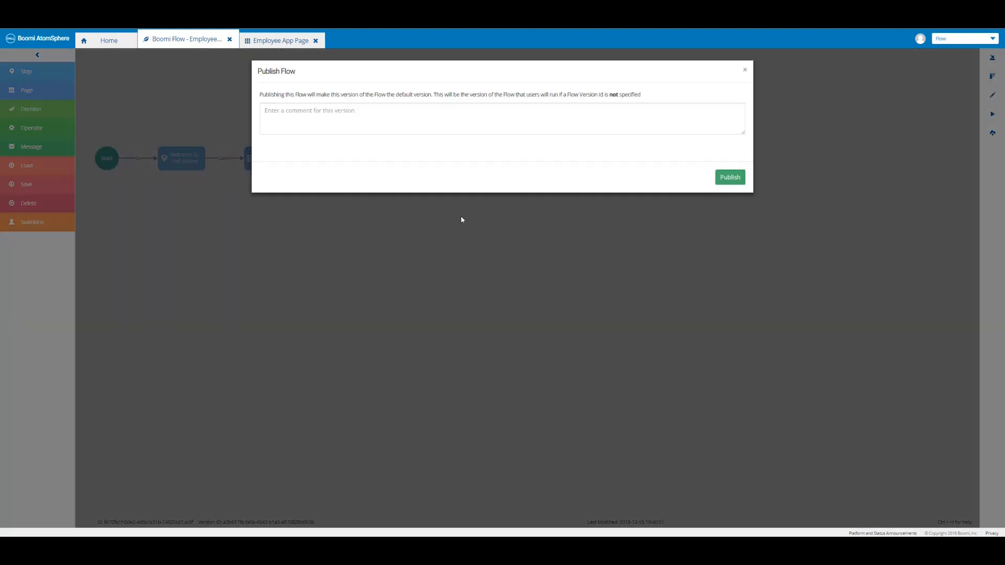
click(292, 109)
text(Boomi Flow - Employee App - Toggle Component)
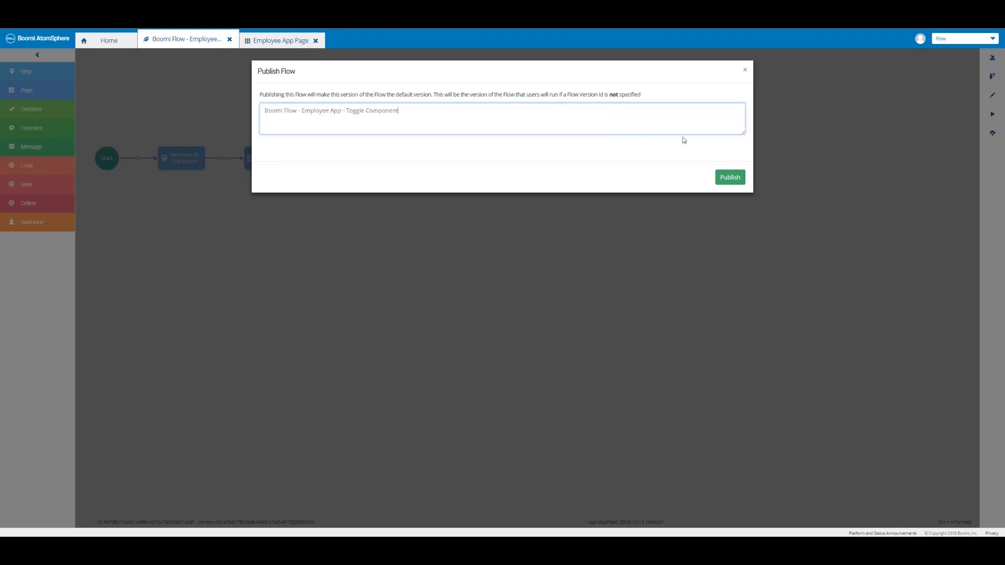
click(730, 178)
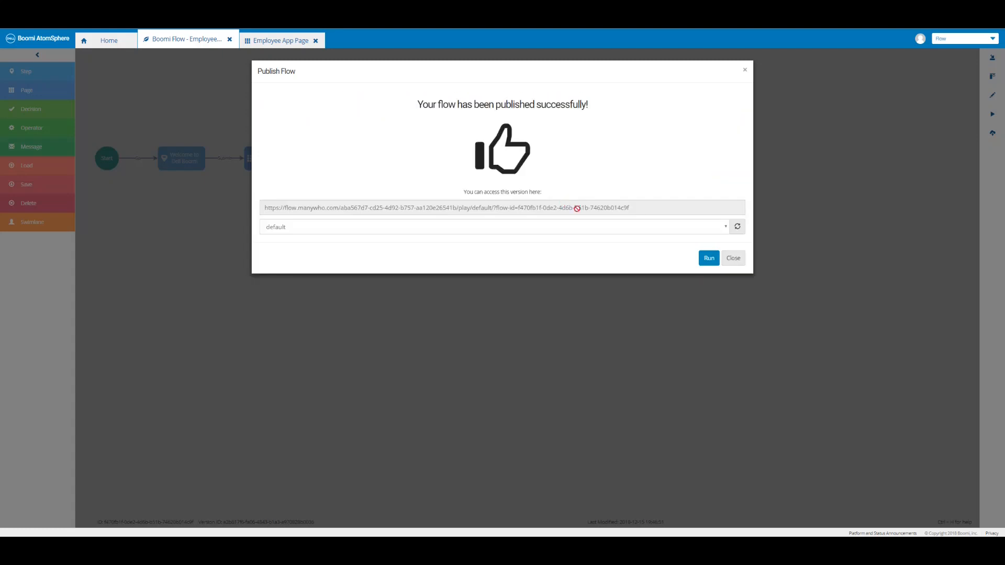
click(708, 258)
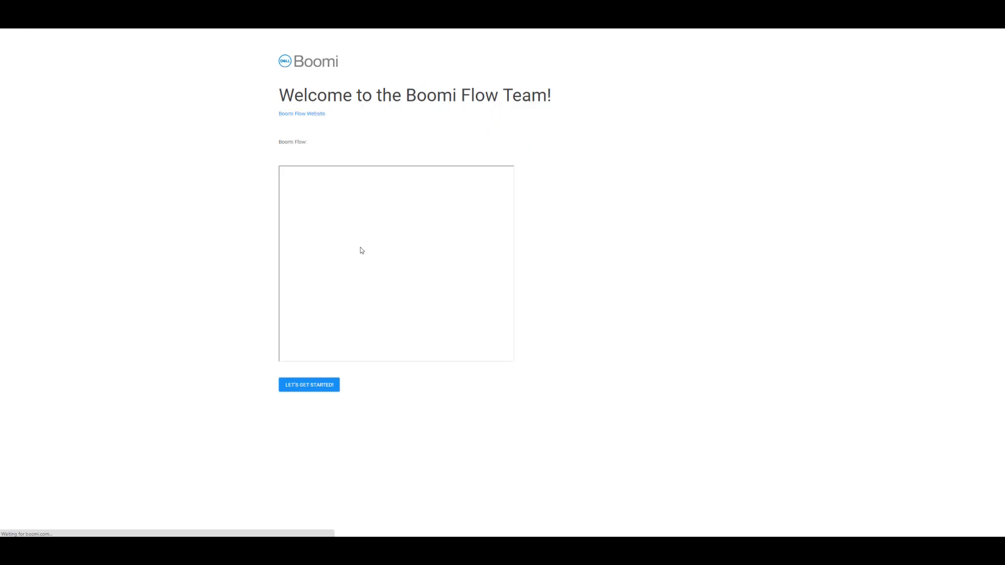
click(305, 388)
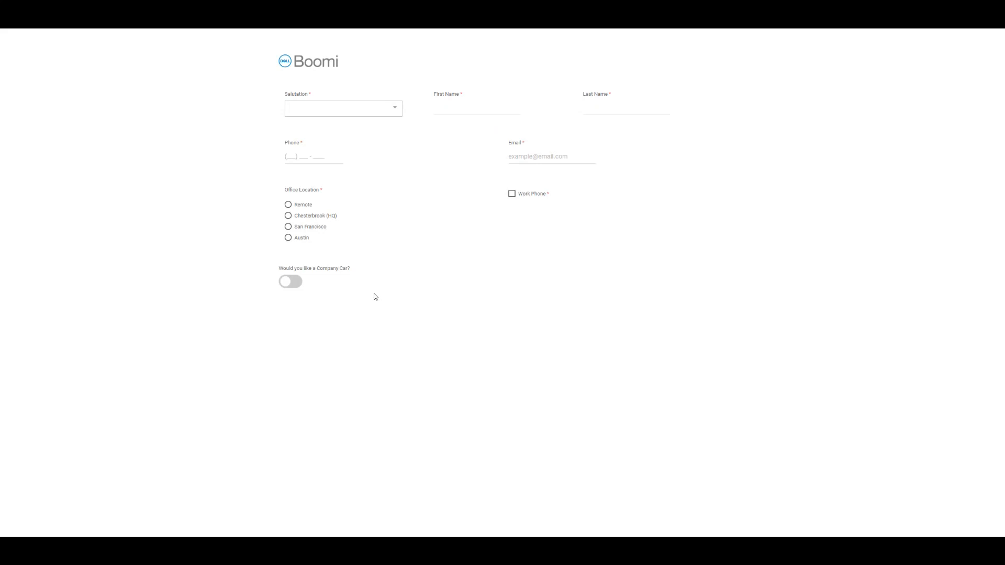
click(293, 283)
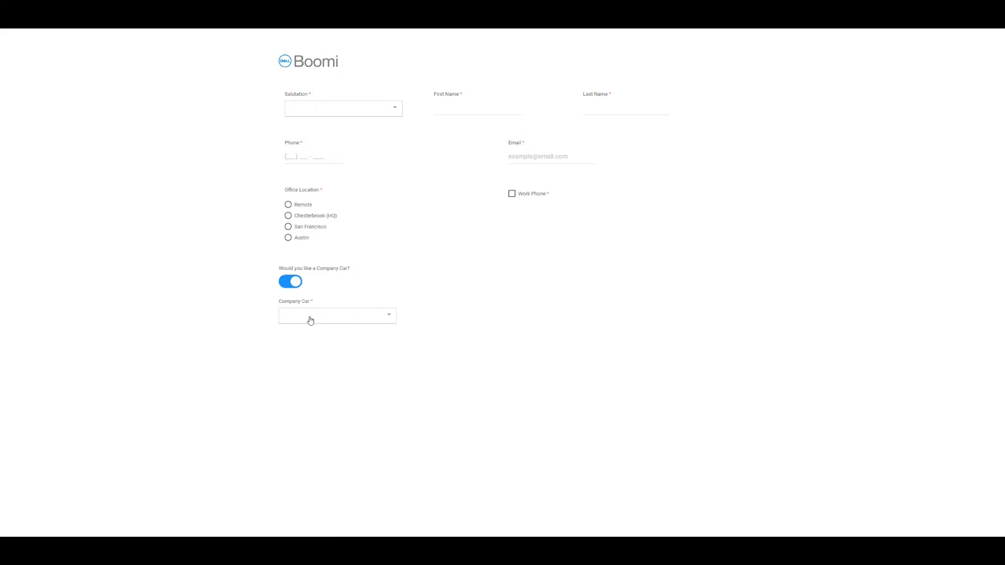
click(310, 320)
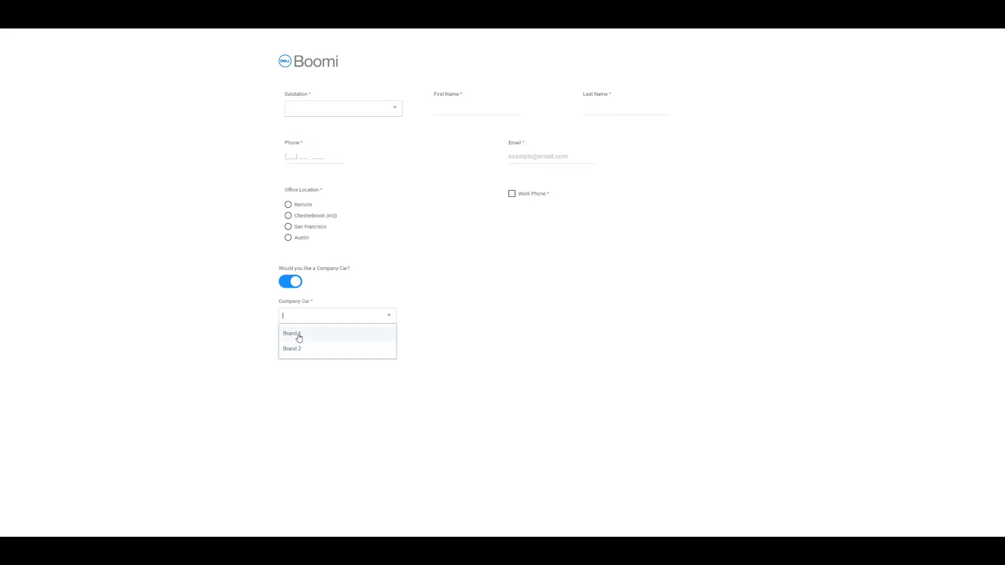
click(298, 338)
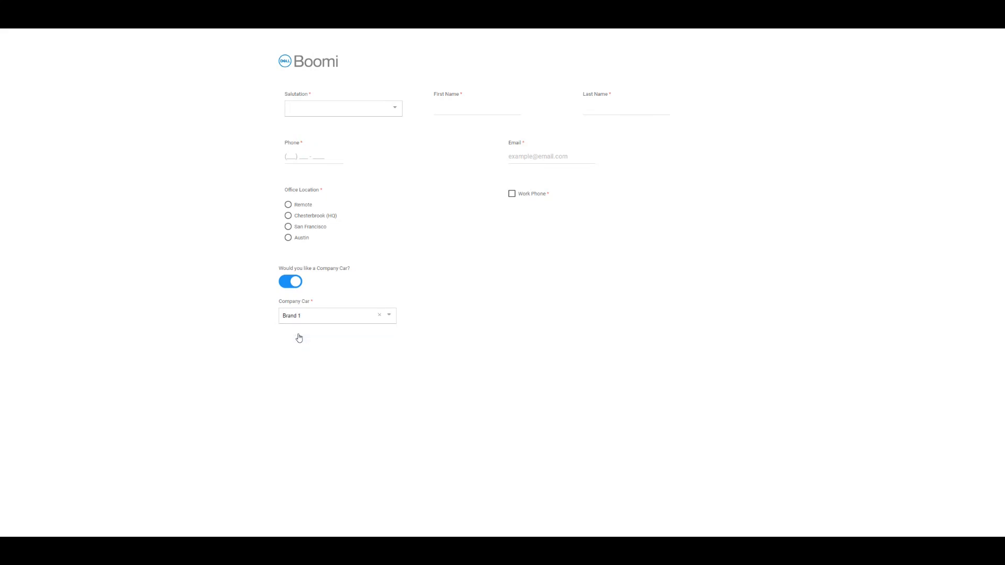
click(291, 284)
click(290, 284)
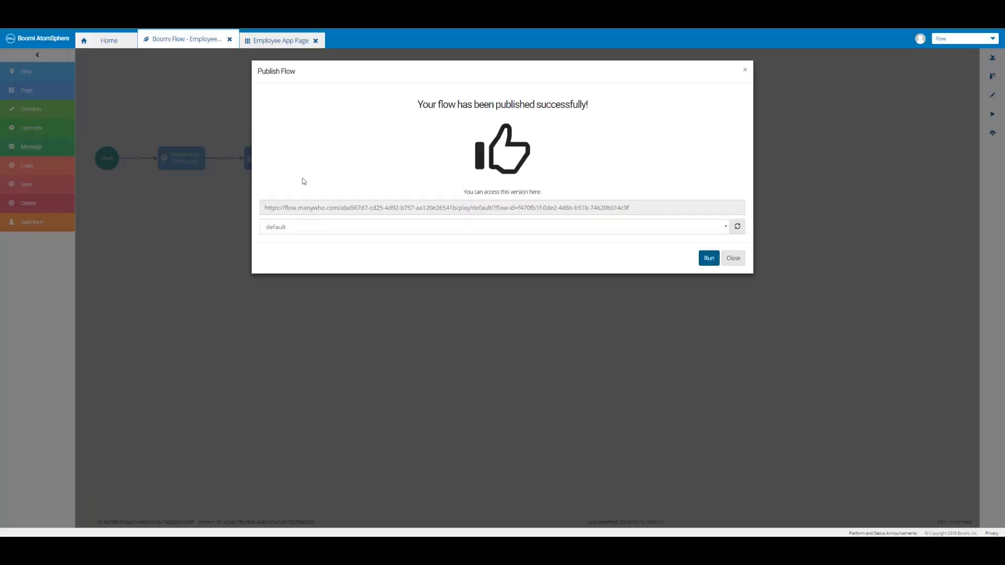
Dismiss the publish confirmation and return to the Employee App Page layout.
click(734, 258)
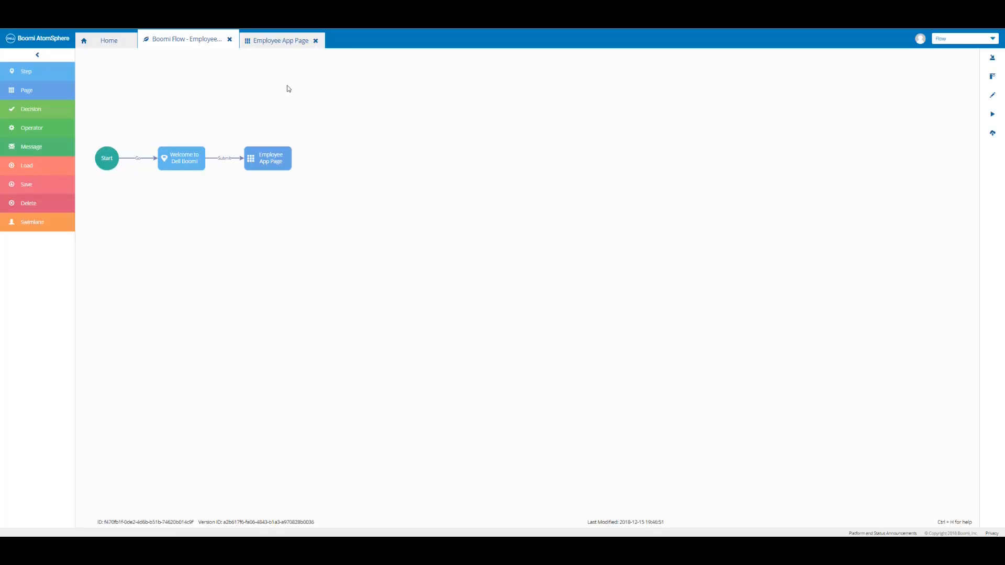
click(277, 42)
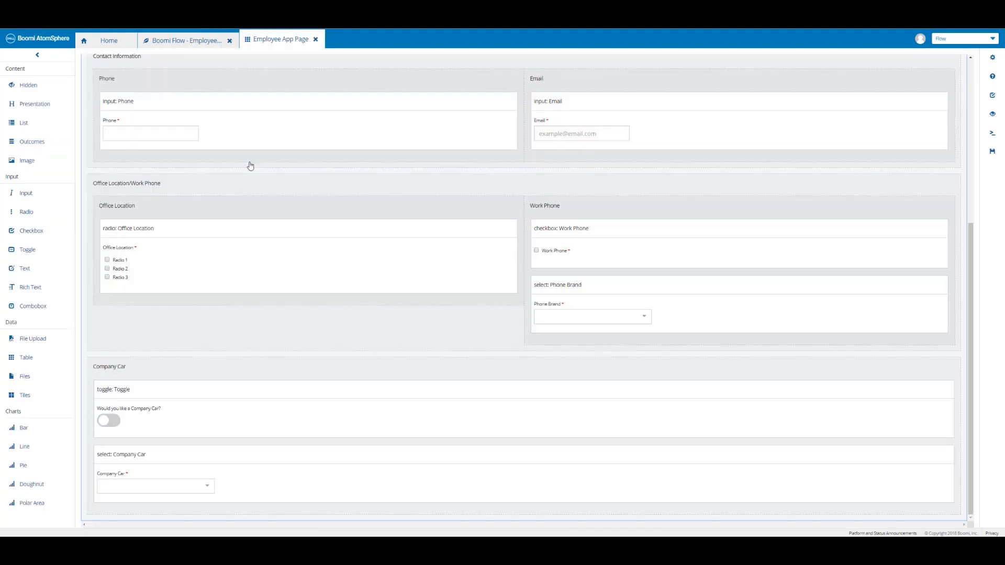
scroll(250, 166, up, 5)
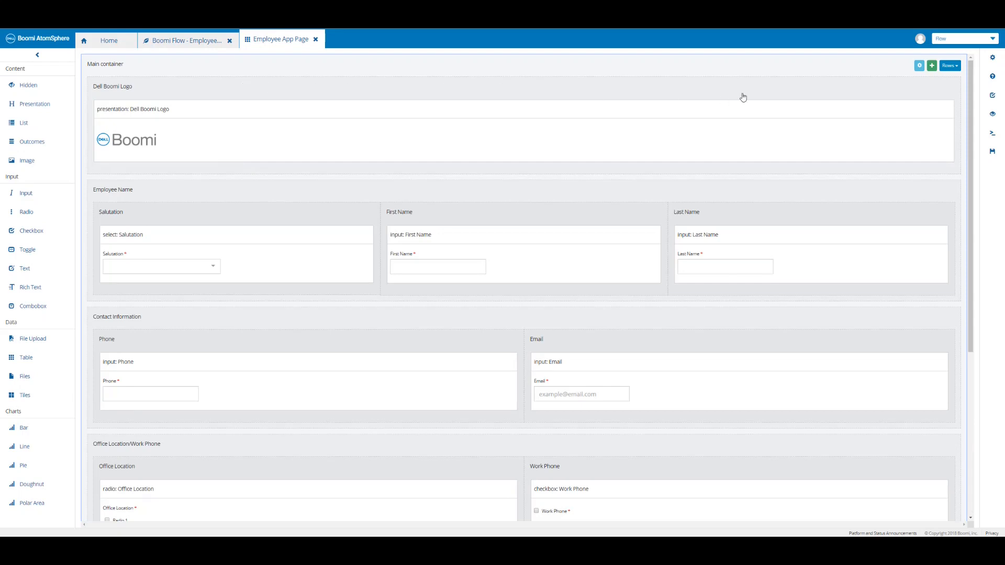
Add a 'PIN/Corporate Card/Seat Assignment' container below Company Car and save the page.
click(932, 67)
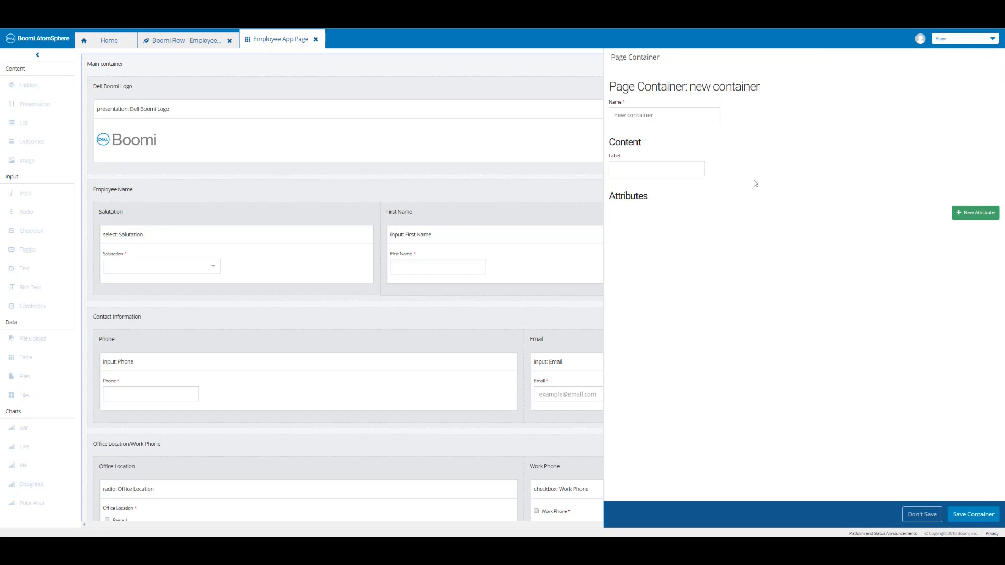
click(675, 115)
key(ctrl+v)
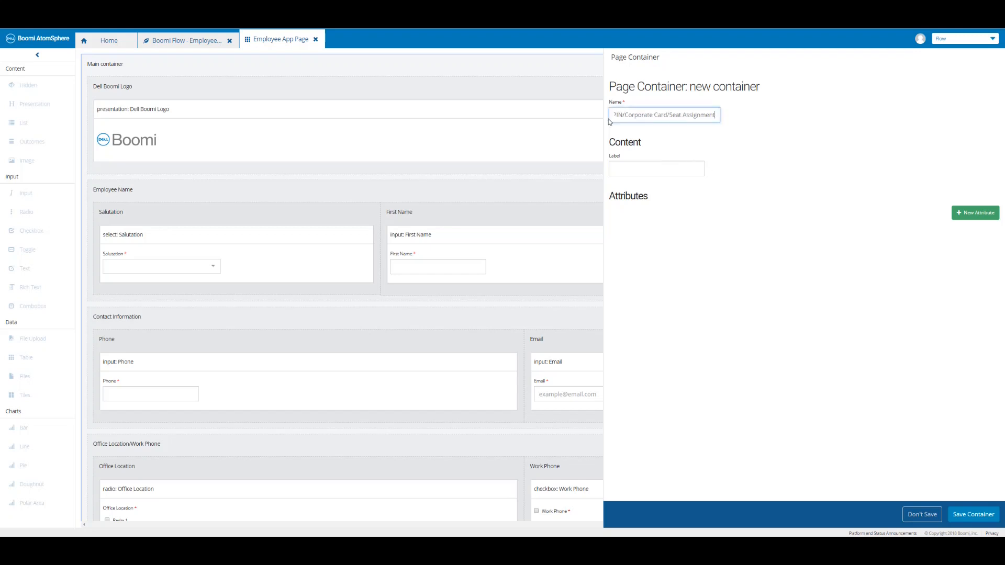
click(973, 515)
scroll(625, 408, down, 2)
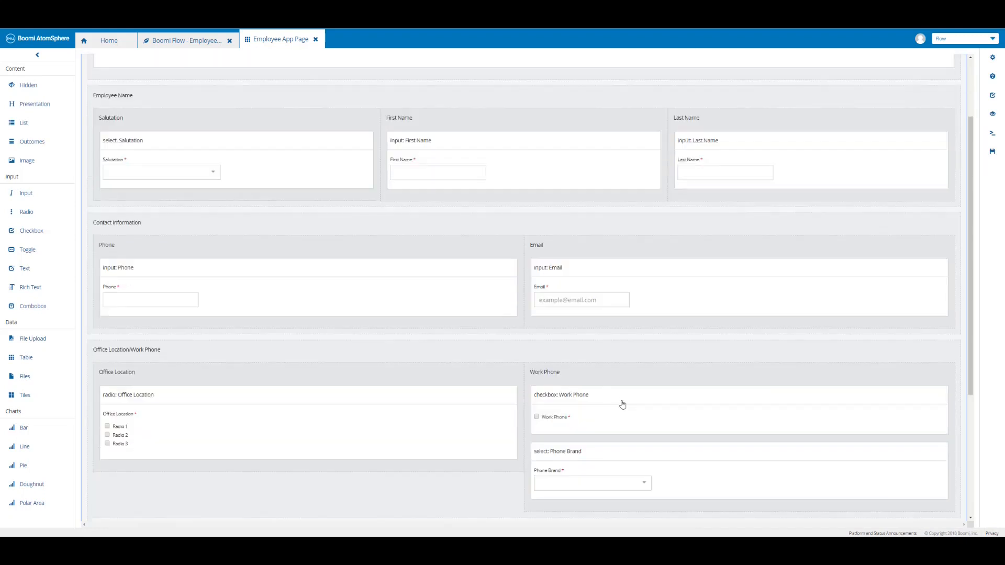
scroll(622, 405, down, 4)
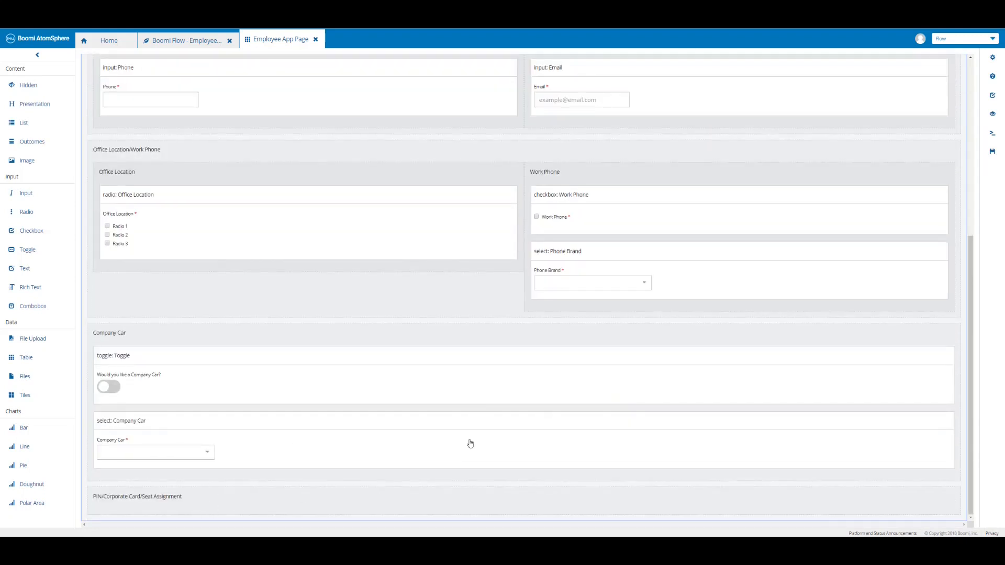
click(992, 153)
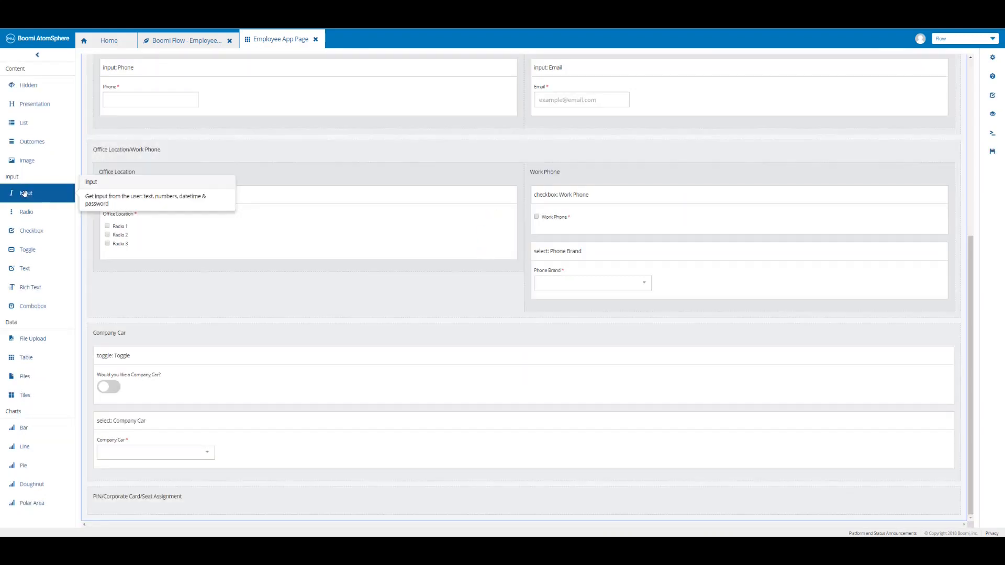
Place a required input named and labelled 'Please enter a unique PIN' in the new container.
drag(24, 194, 157, 502)
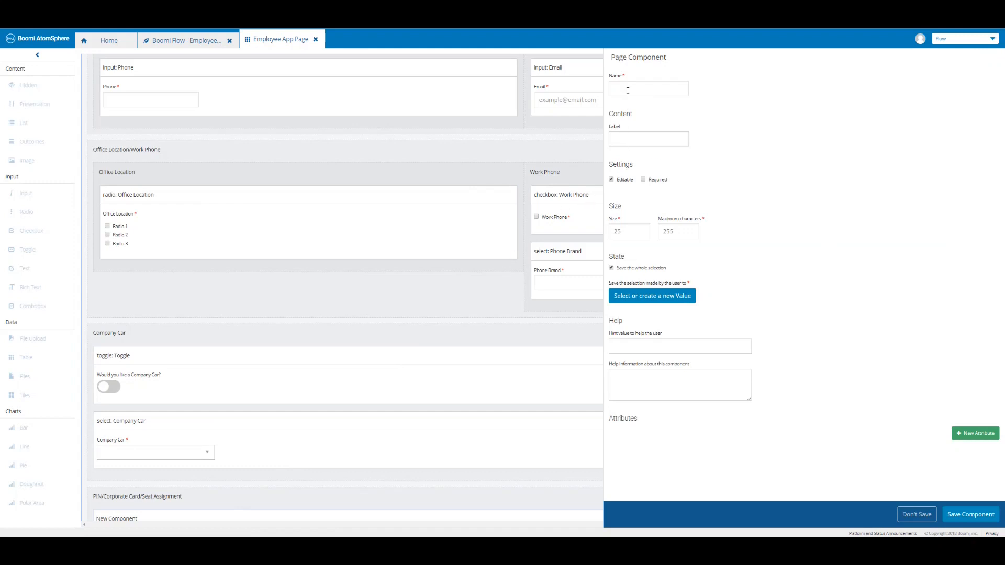
click(654, 139)
text(Please enter a unique PIN)
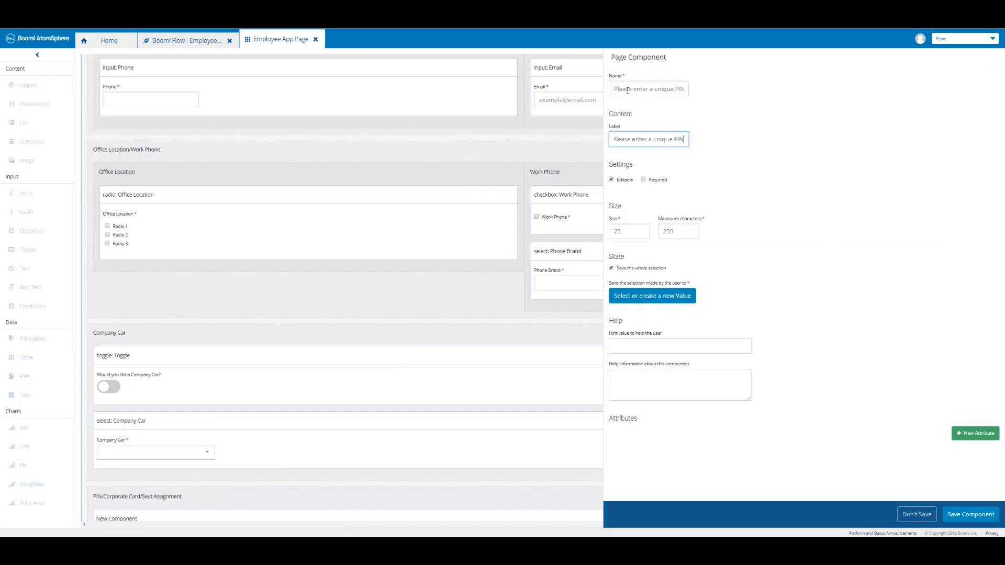
click(643, 179)
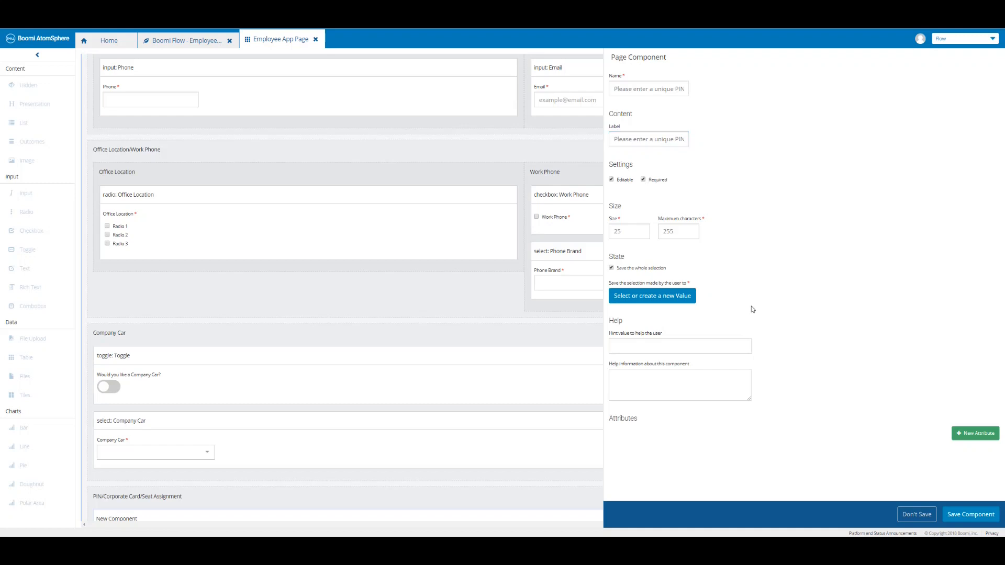
Store the PIN input's entry in a new String value 'Unique PIN' and save the component.
click(673, 299)
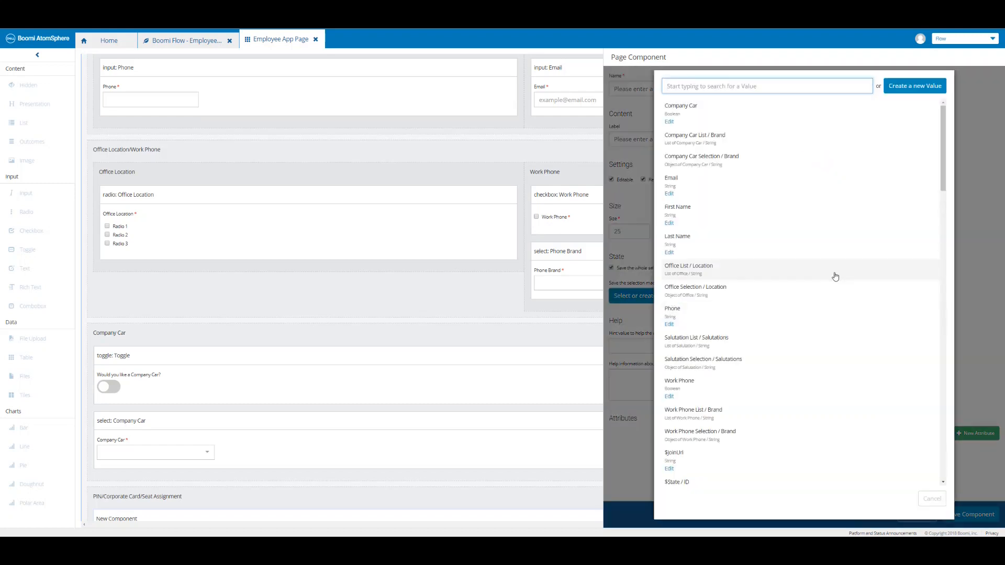
click(901, 87)
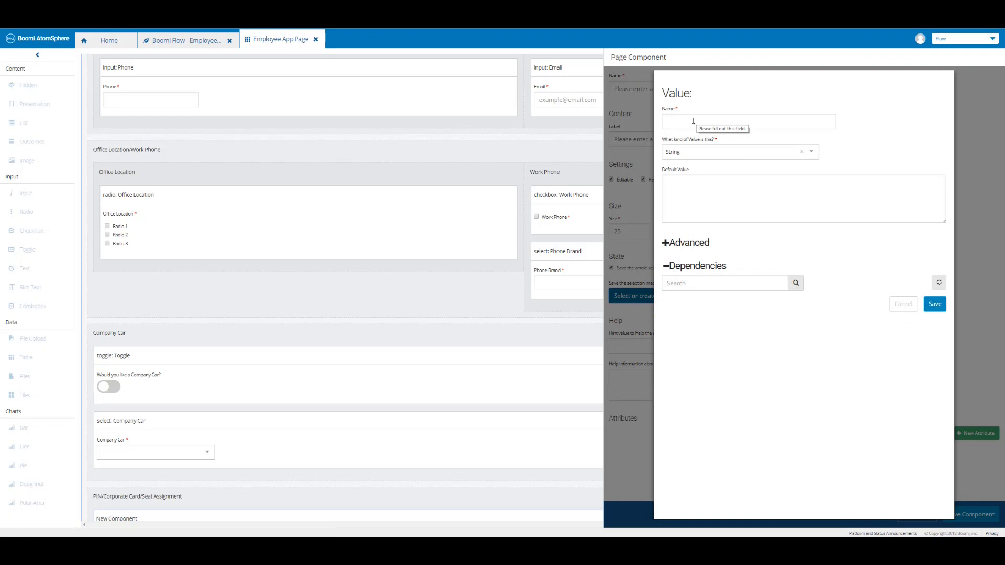
click(693, 121)
text(Unique PIN)
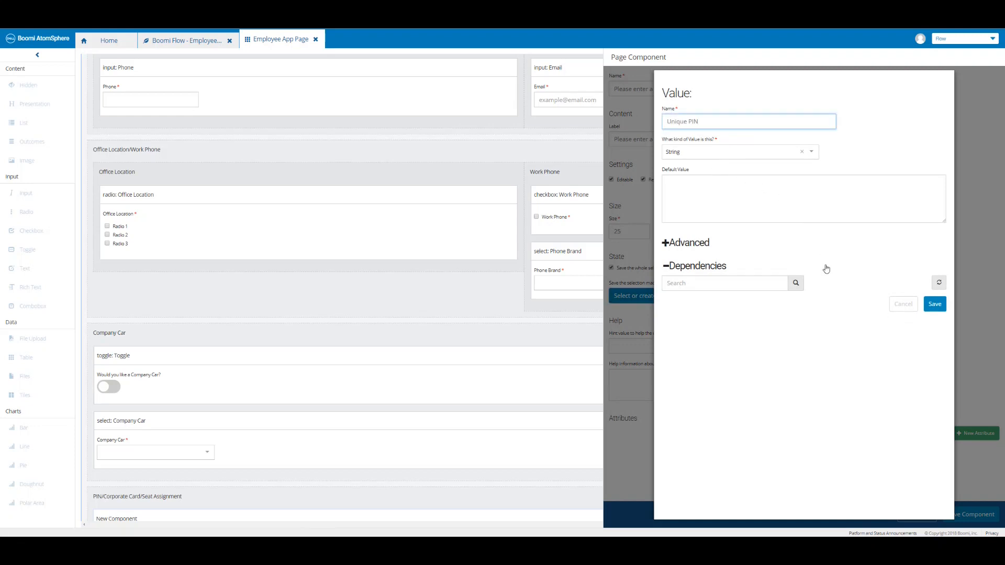
click(934, 305)
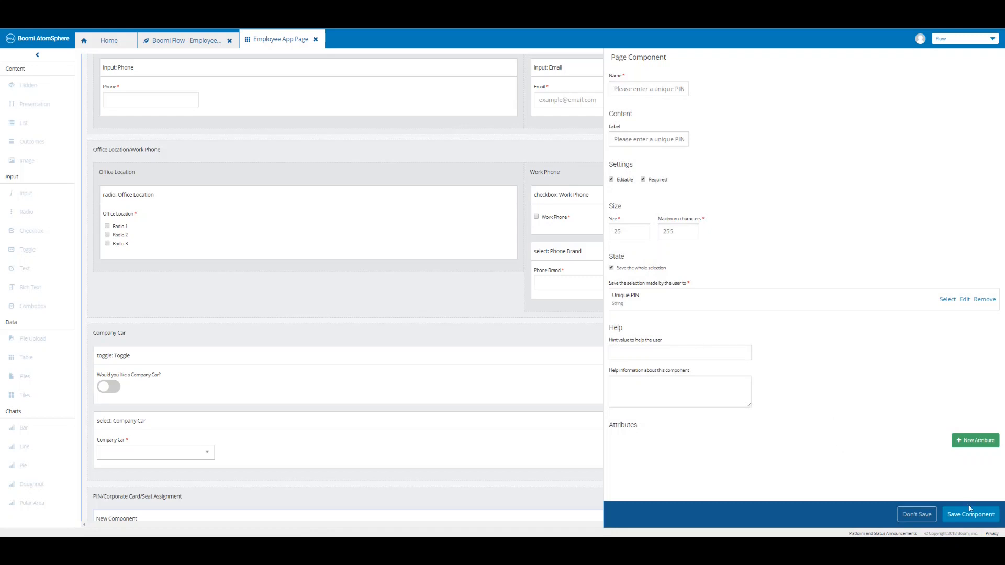
click(970, 515)
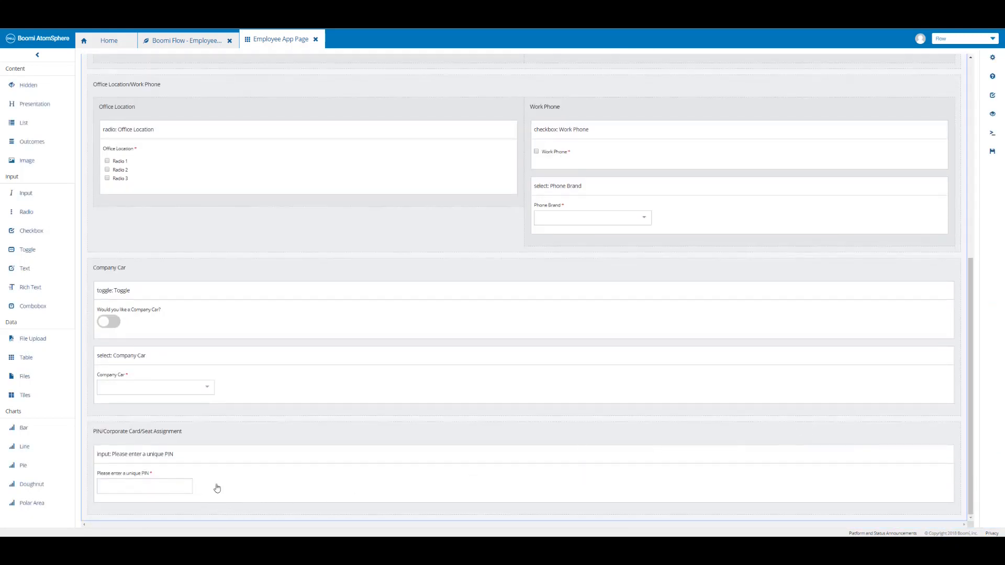
Add a Corporate Credit Card checkbox under the PIN input, storing to a new Boolean value 'Corporate Credit Card'.
click(992, 157)
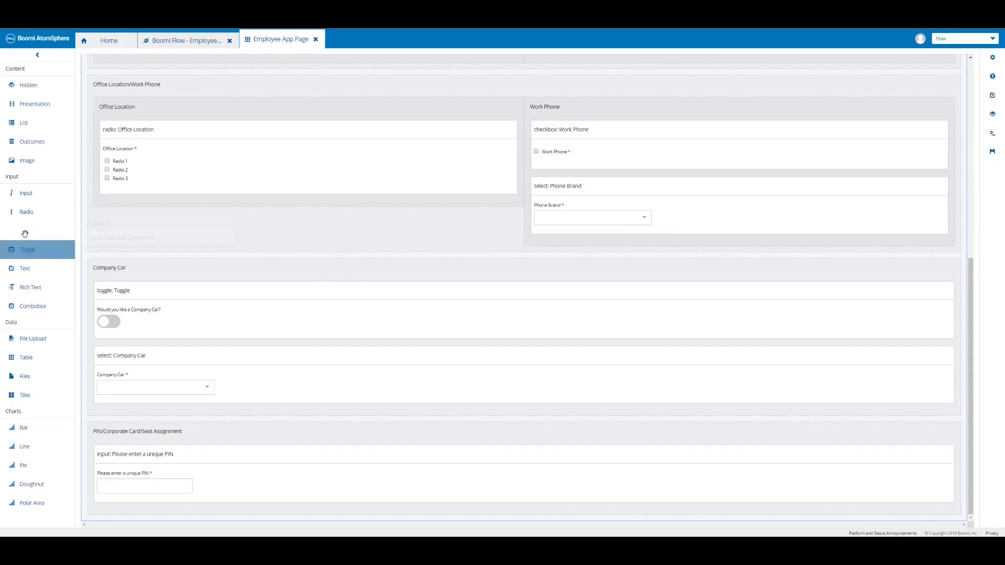
drag(45, 235, 157, 506)
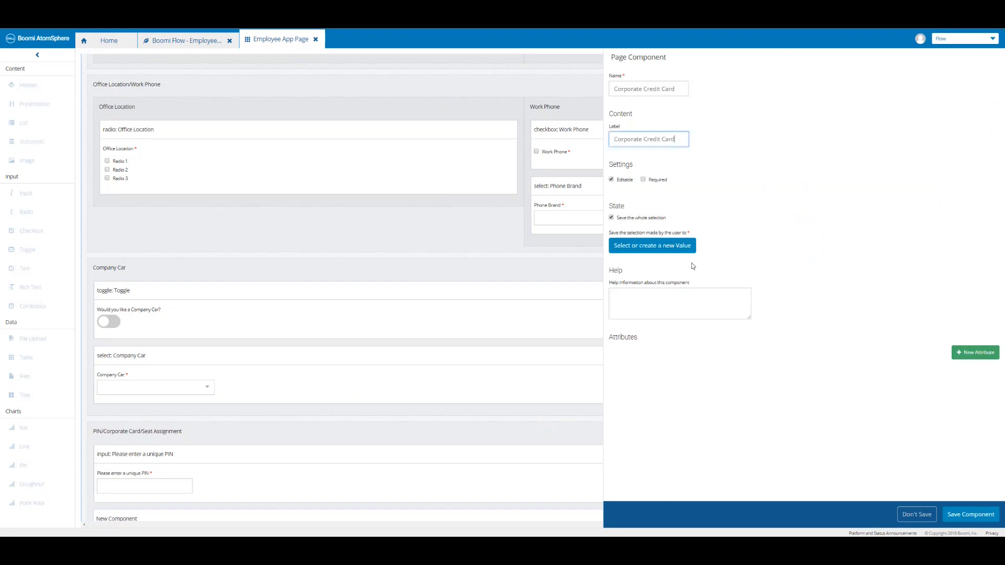
click(662, 253)
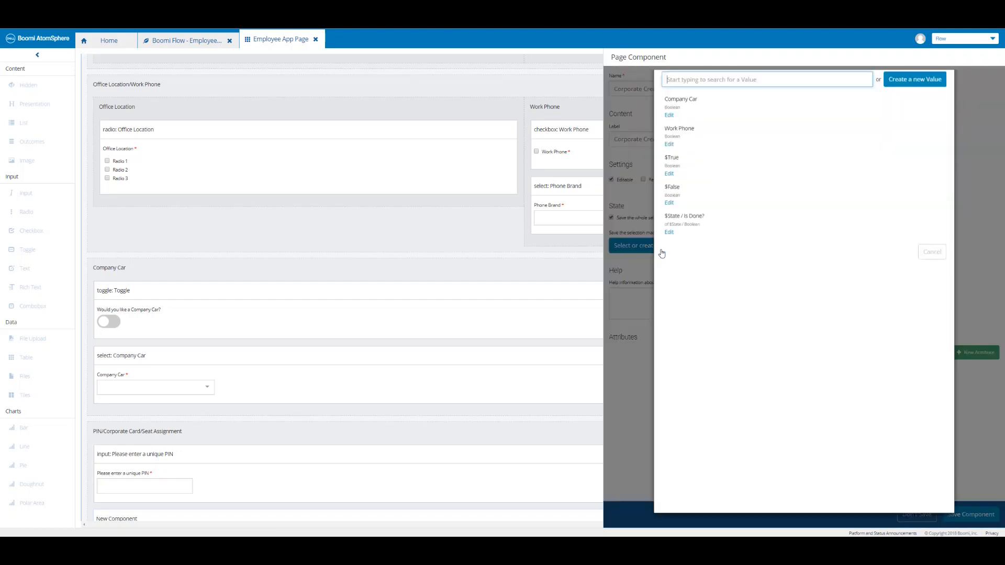
click(914, 86)
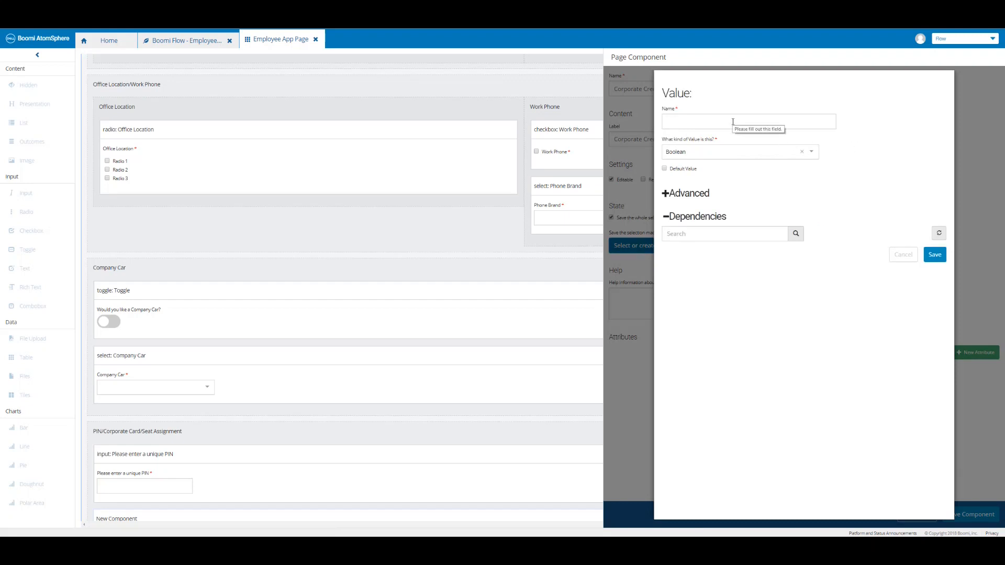
click(733, 122)
text(Corporate Credit Card)
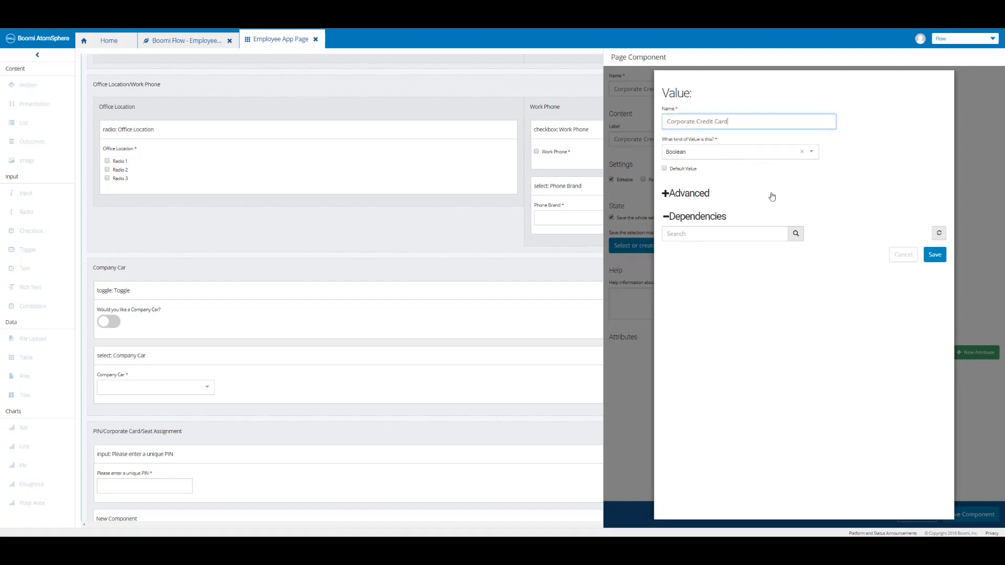
click(935, 255)
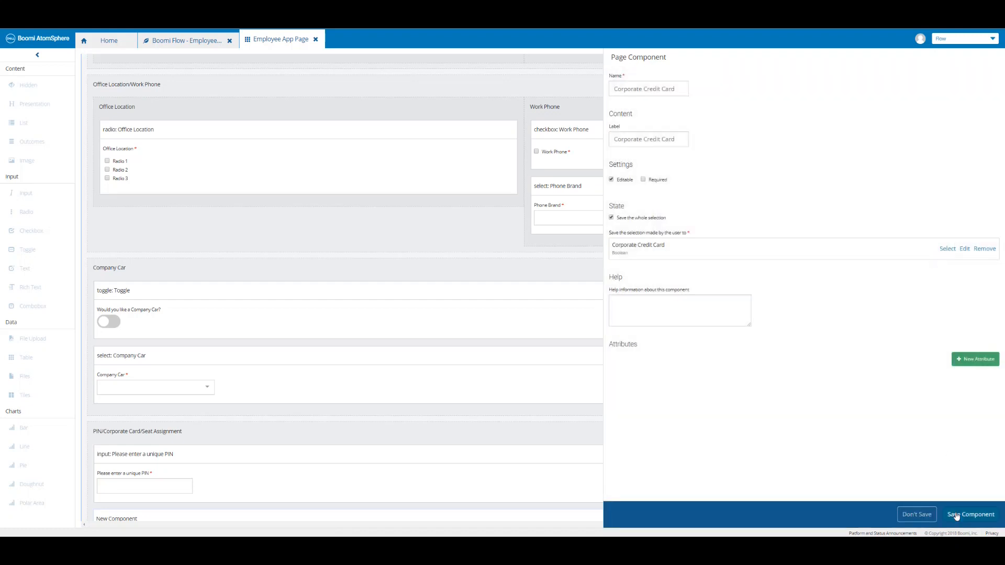
click(956, 516)
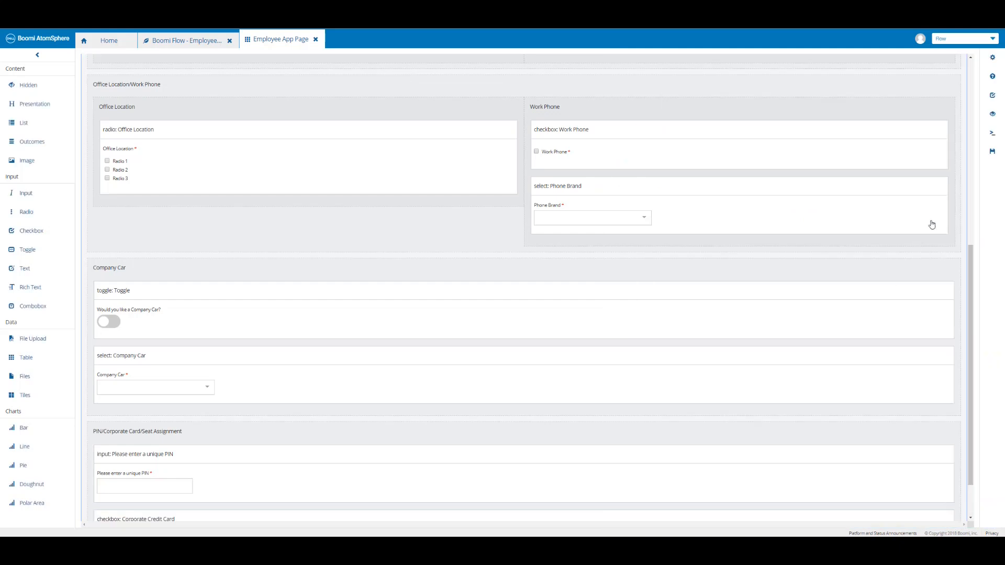
click(990, 154)
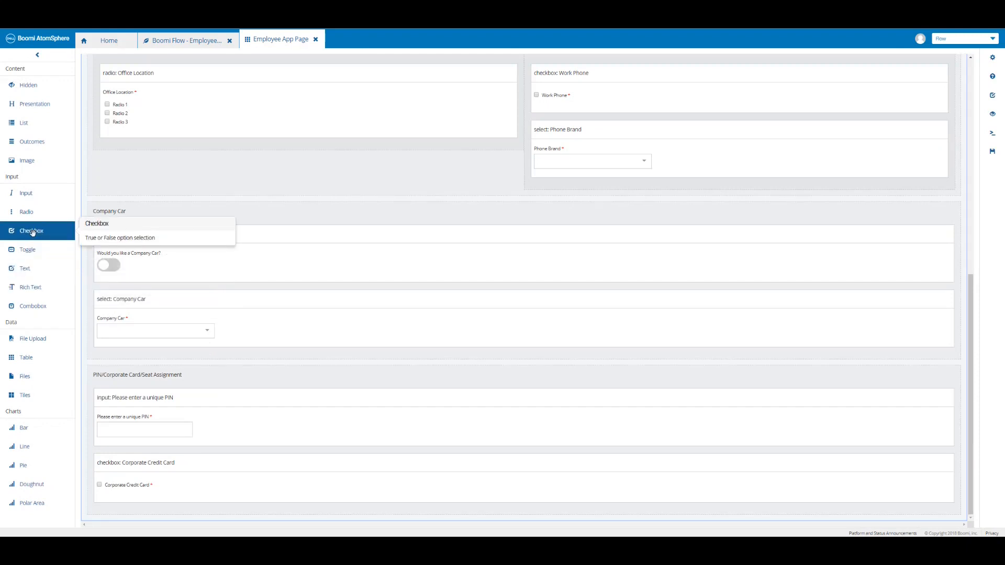
Add a Seat Assignment checkbox below Corporate Credit Card, storing to a new Boolean value 'Seat Assignment'.
drag(32, 232, 135, 516)
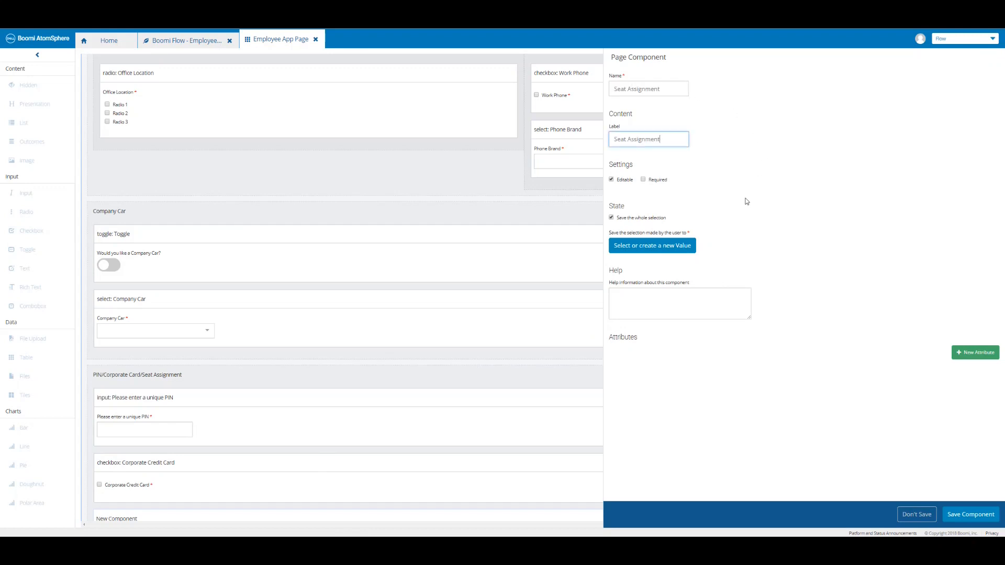
click(661, 252)
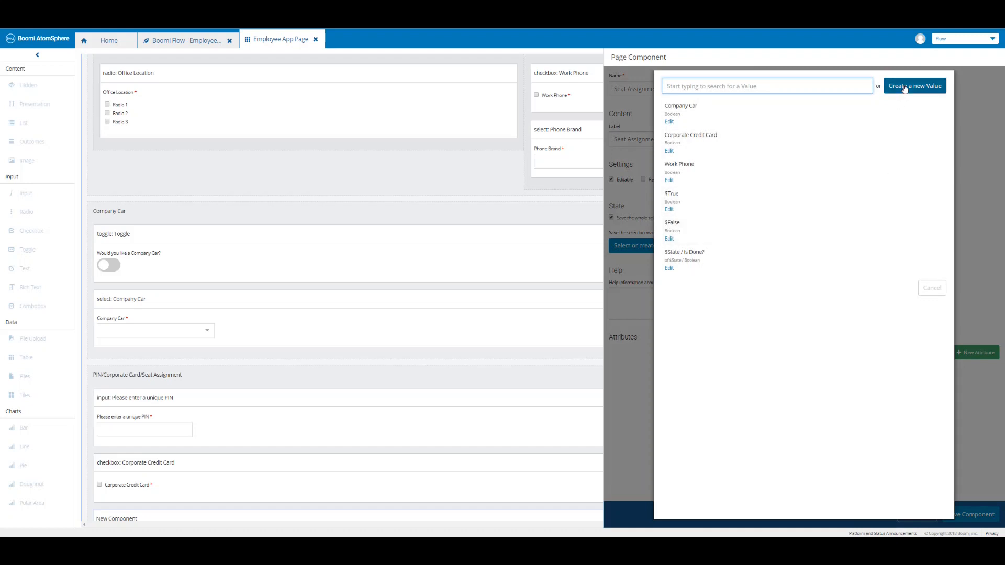
click(904, 89)
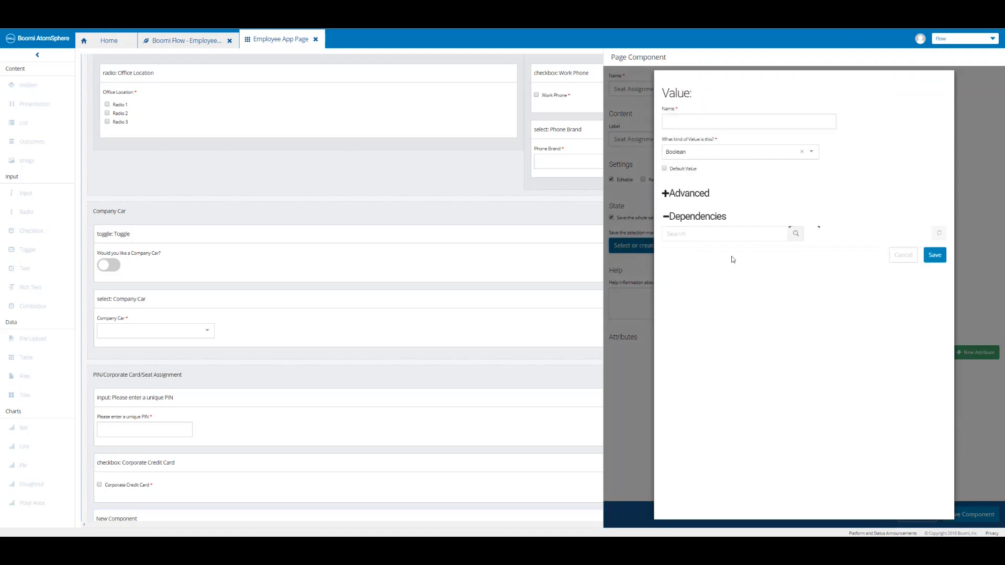
click(684, 121)
text(Seat Assignment)
click(931, 256)
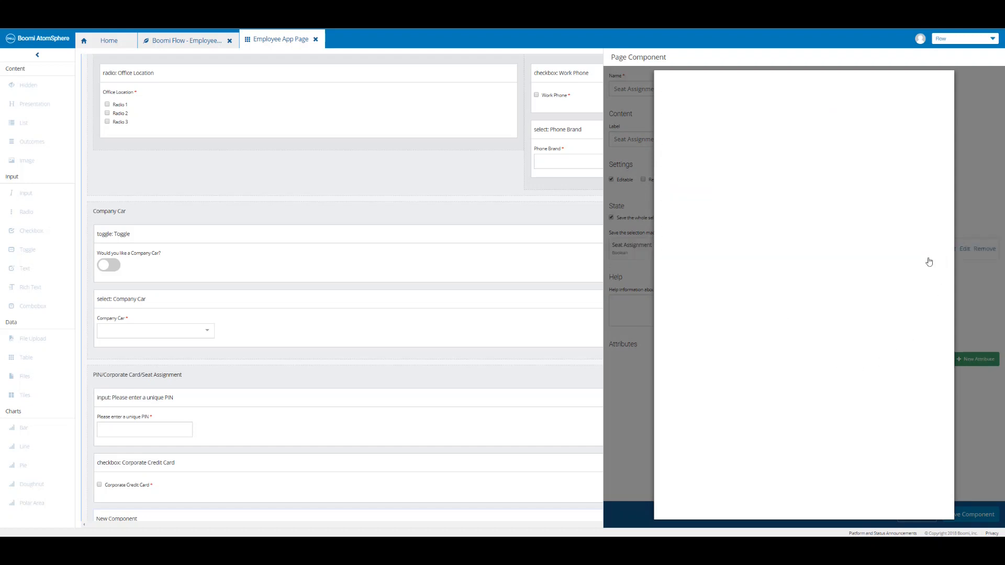
click(970, 514)
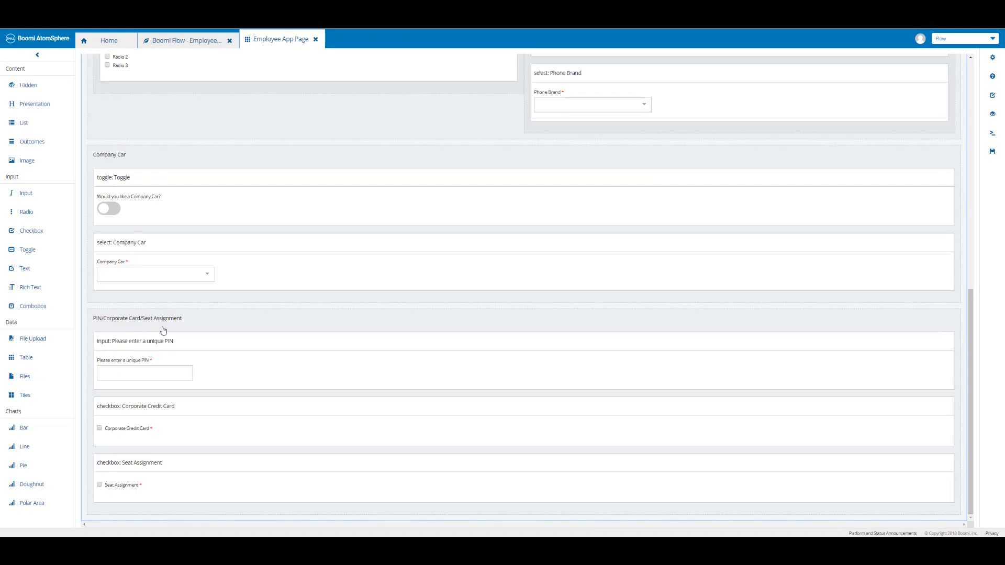
click(992, 153)
Publish the flow with comment 'Boomi Flow - Page Element - PIN/Corporate Card/Seat Assignment'.
click(182, 42)
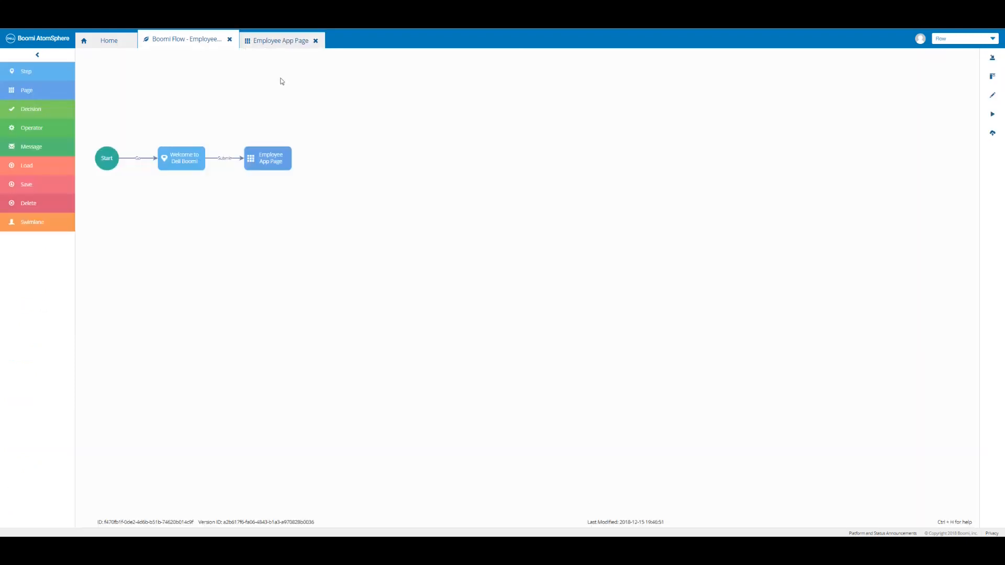
click(991, 134)
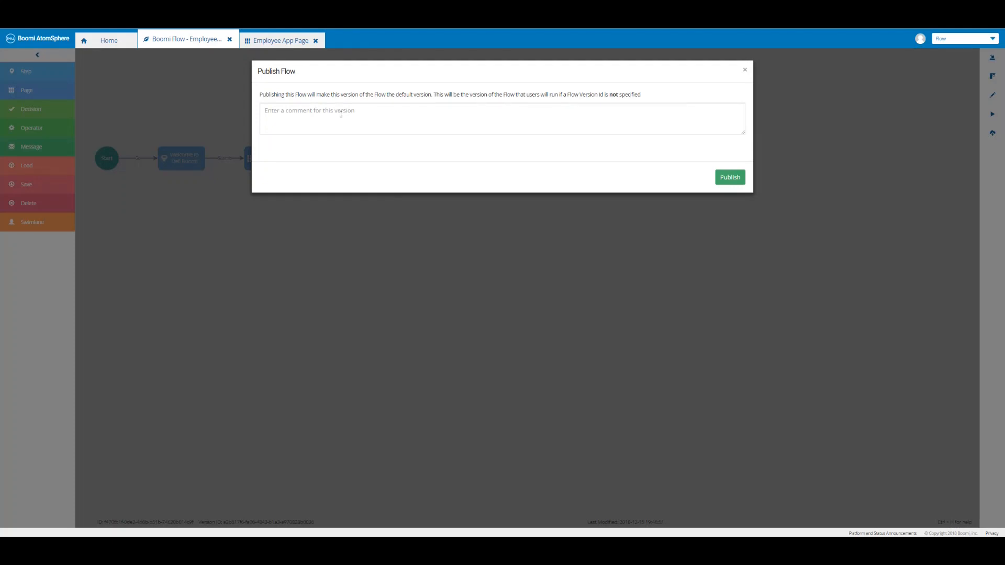
click(341, 113)
text(Boomi Flow - Page Element - PIN/Corporate Card/Seat Assignment)
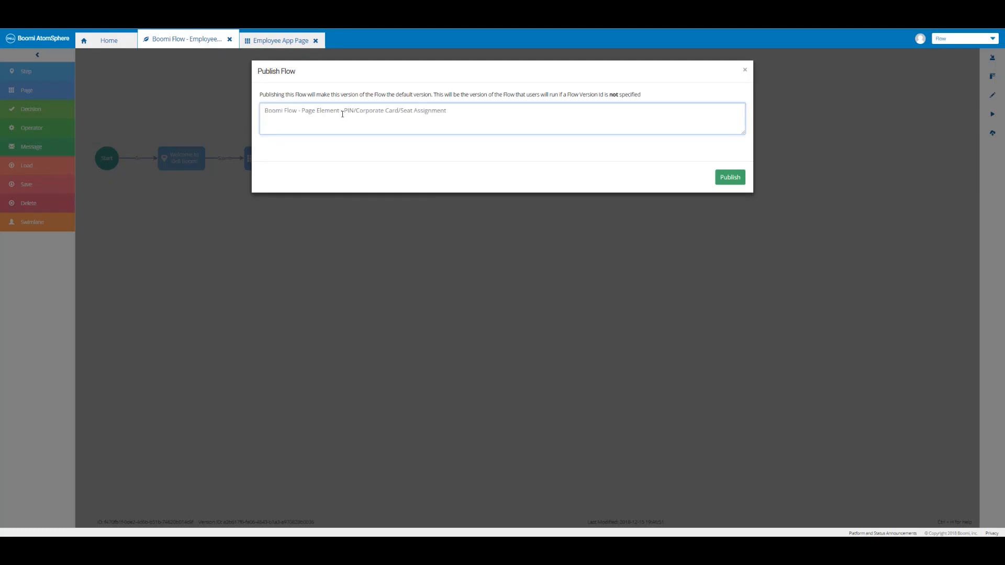
click(730, 178)
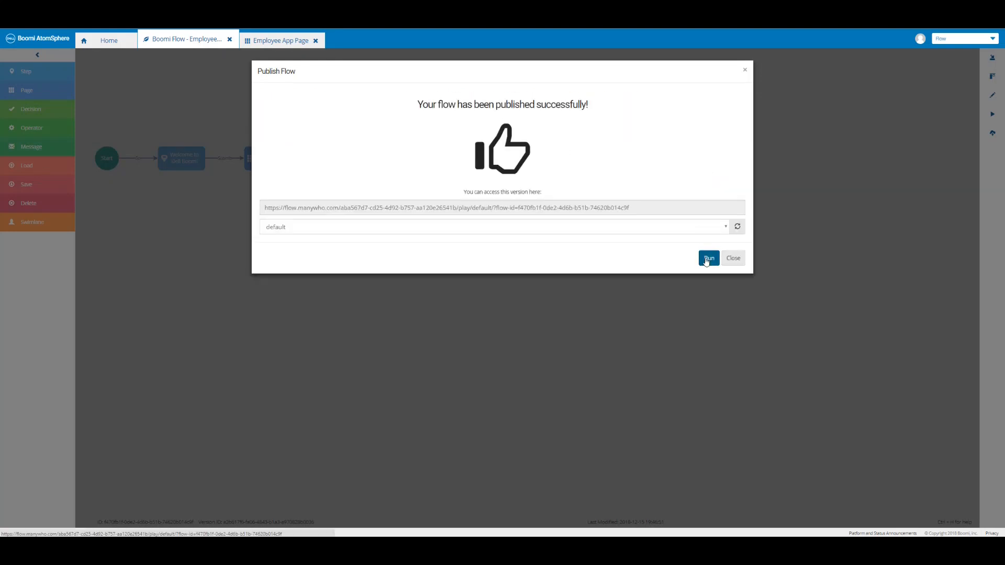
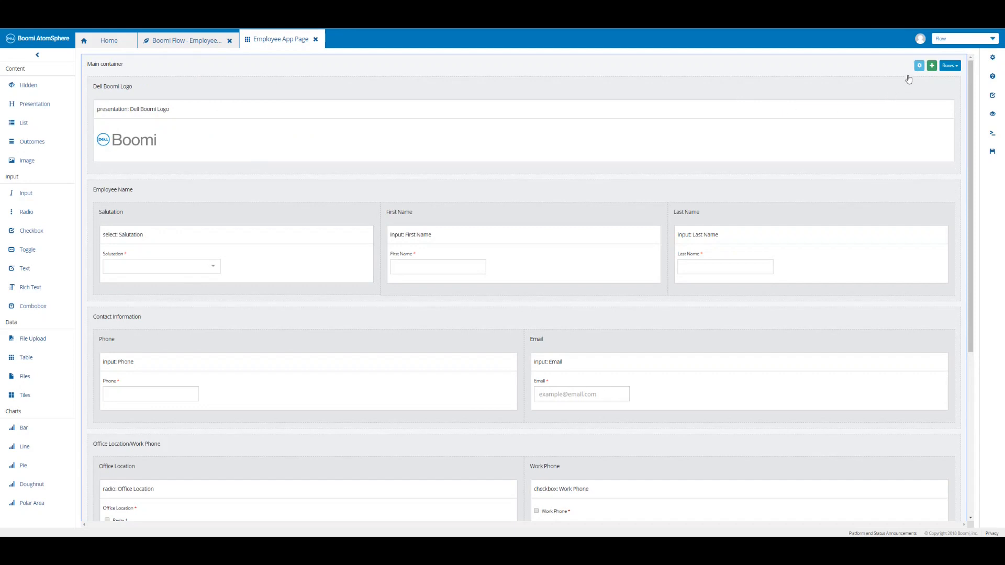
Add a container named 'PIN/Corporate Card/Seat Assignment' under the Main container of the Employee App Page.
click(932, 66)
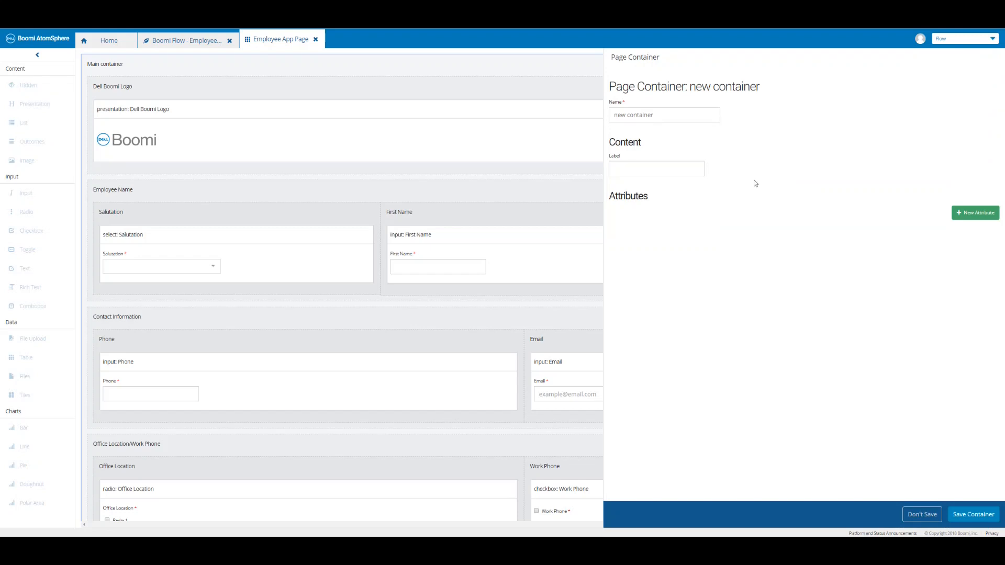
click(680, 115)
key(ctrl+v)
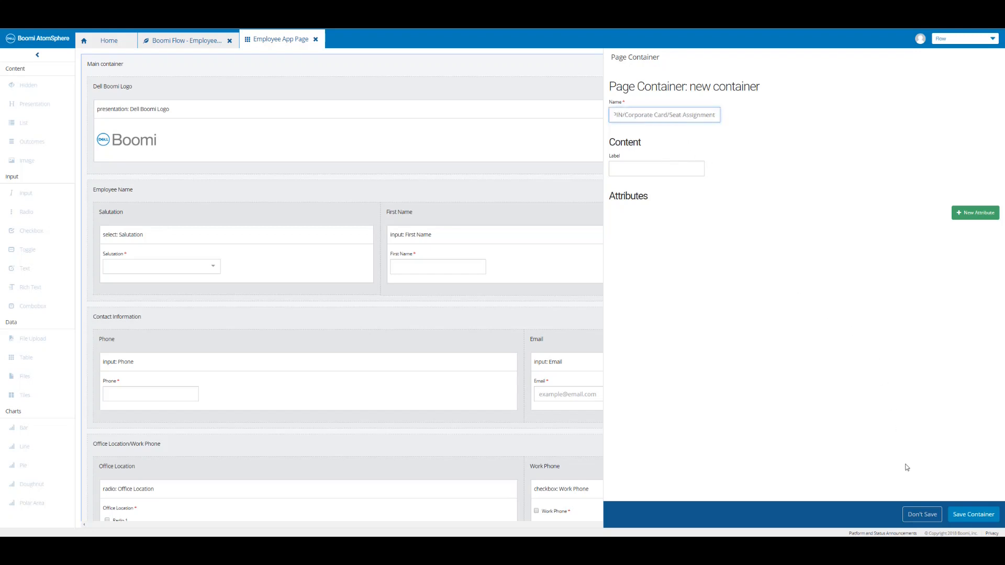
click(974, 515)
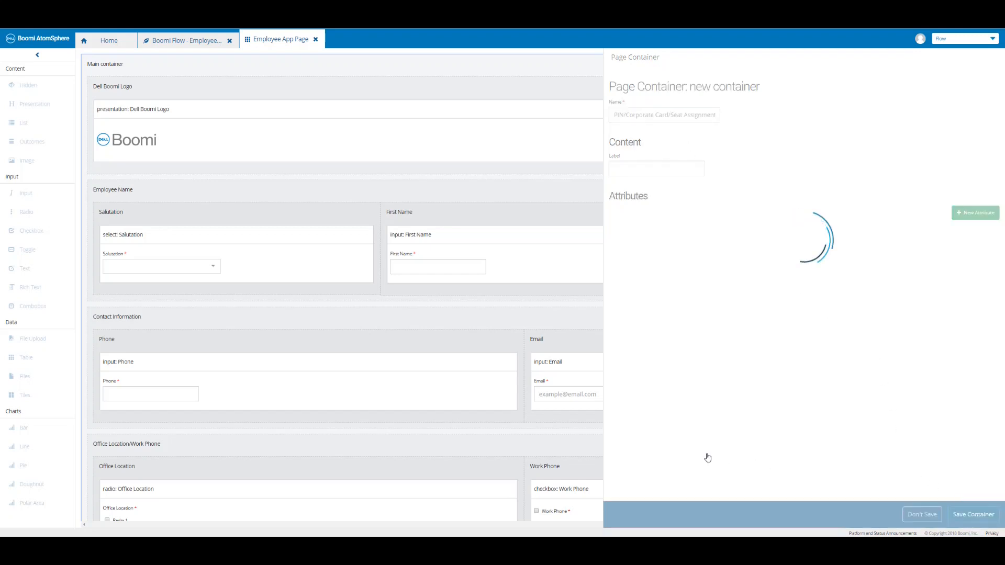
scroll(621, 401, down, 5)
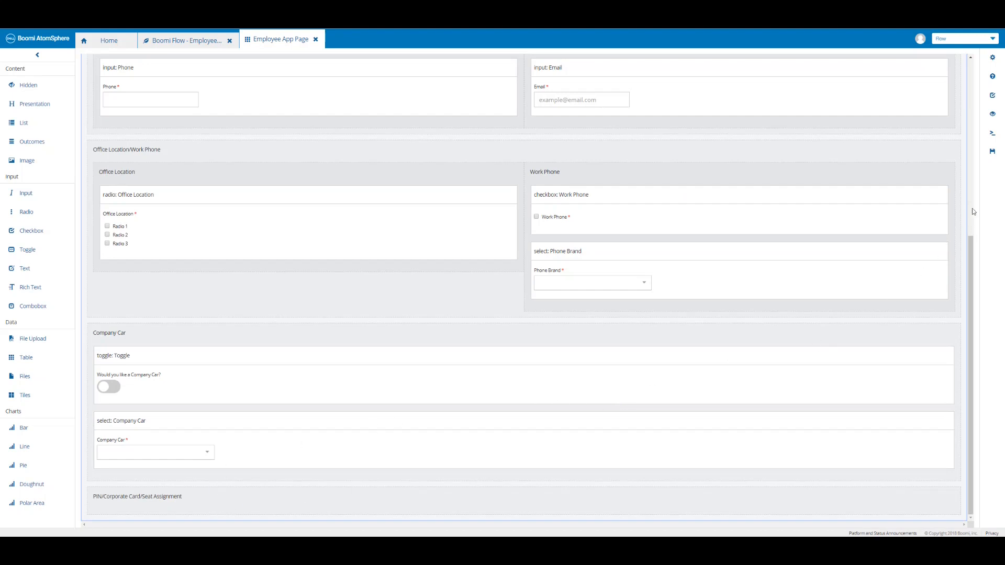
Save the page and place a required text input in the PIN/Corporate Card/Seat Assignment container.
click(992, 153)
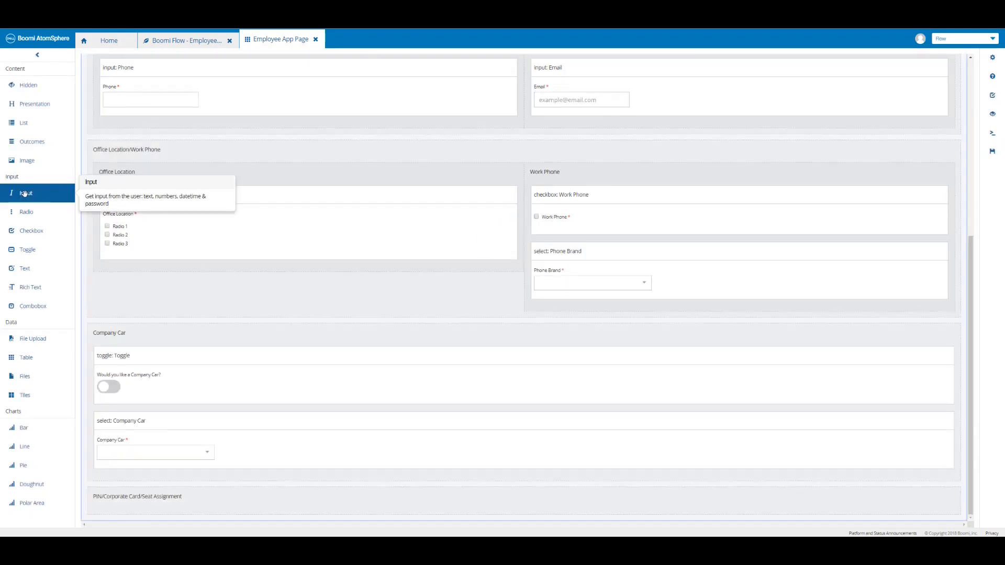
drag(25, 193, 156, 501)
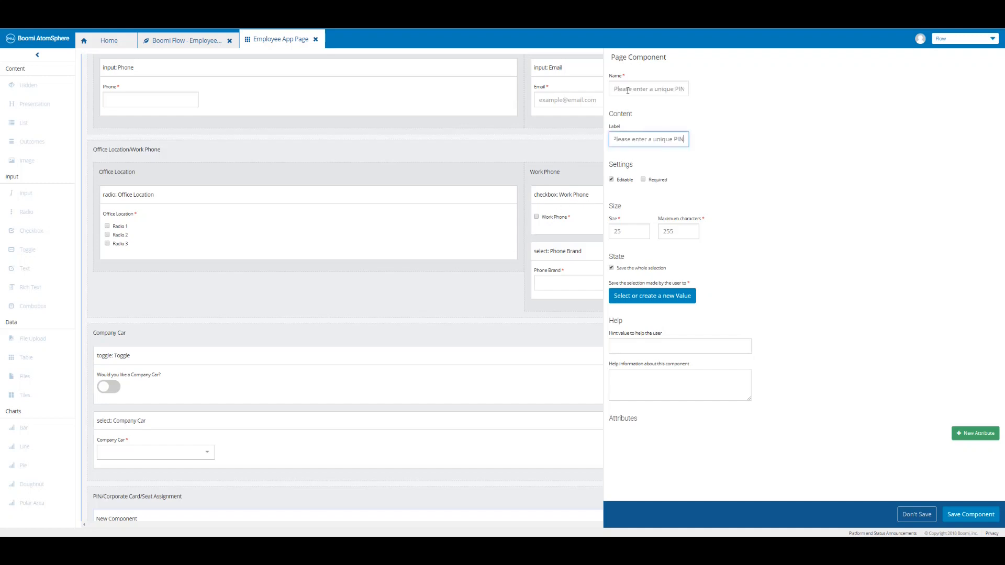
click(643, 180)
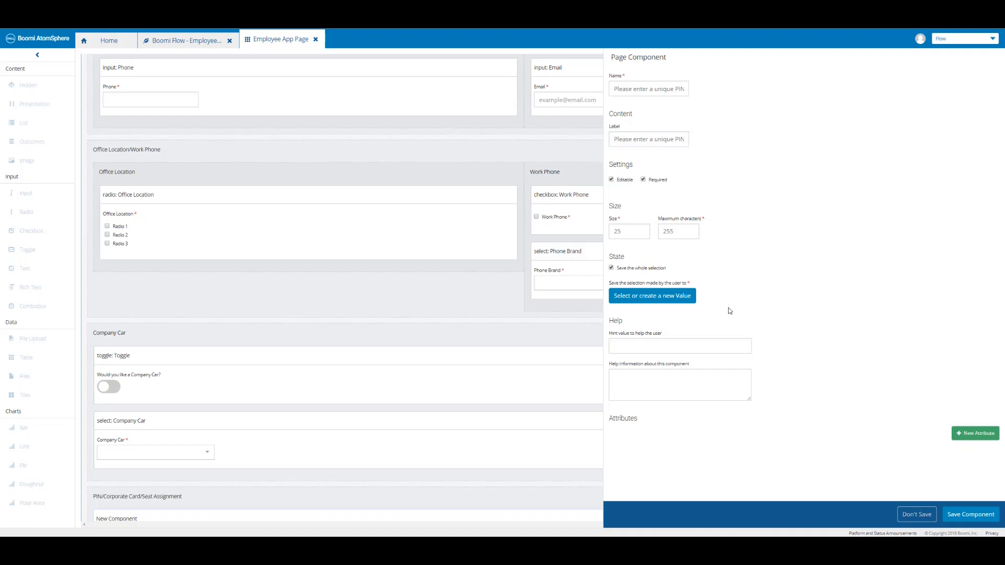
Store the PIN input in a new String value 'Unique PIN' and save the component.
click(672, 300)
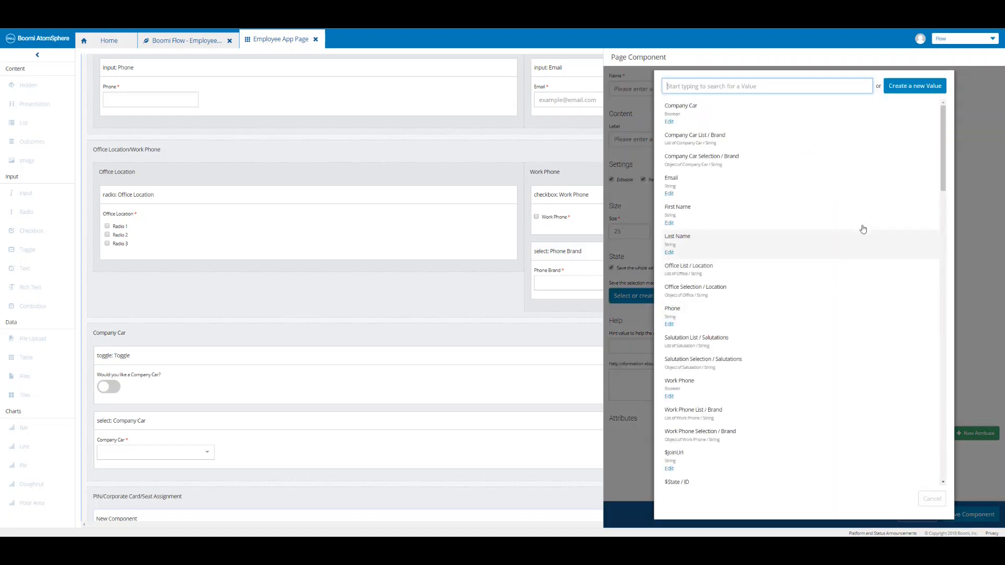
click(902, 90)
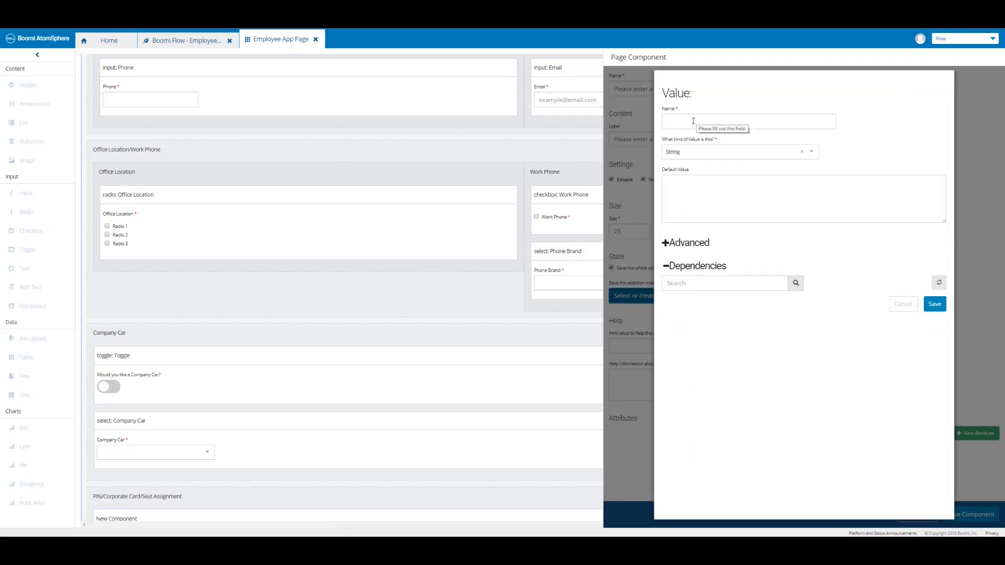
click(693, 121)
text(Unique PIN)
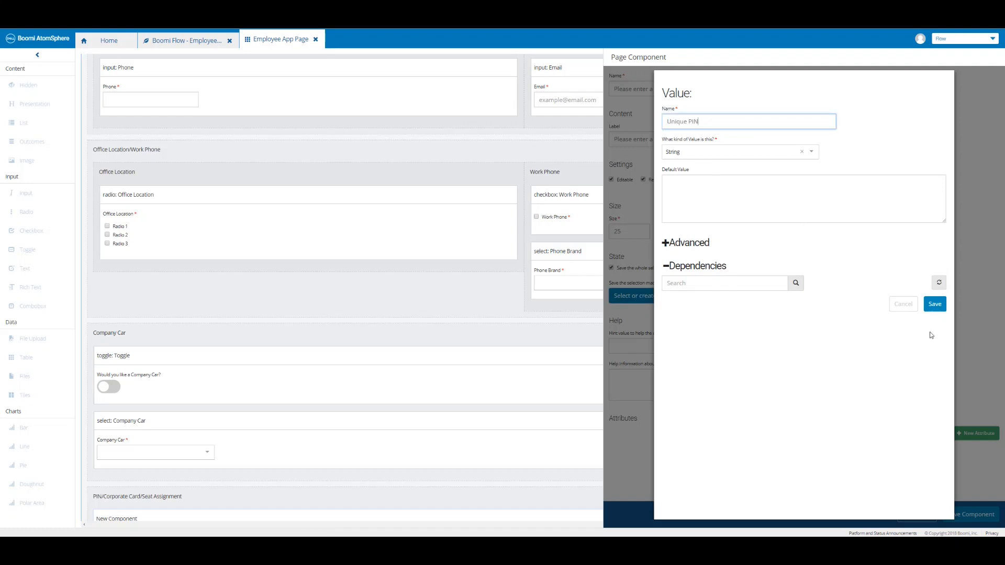
click(937, 306)
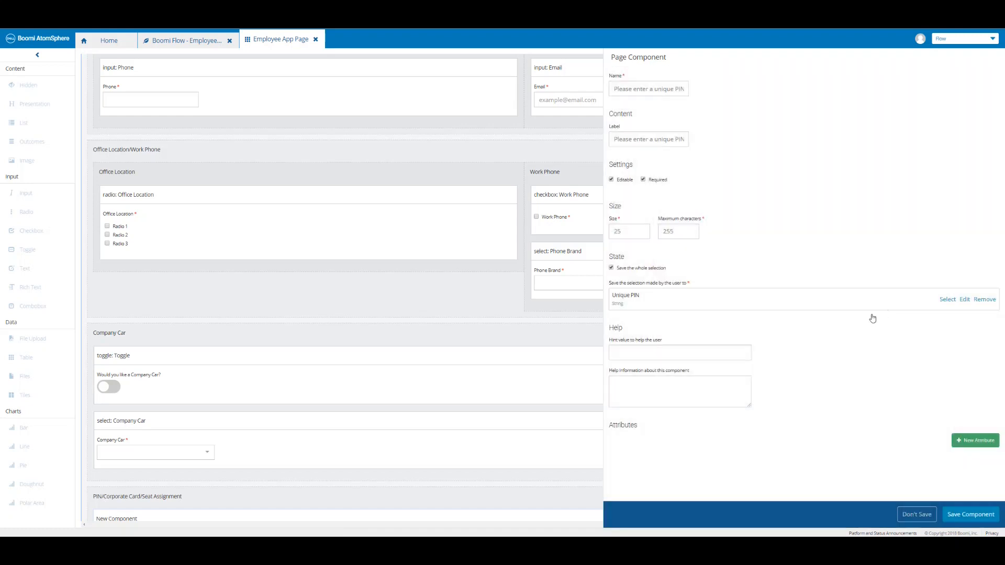
click(970, 515)
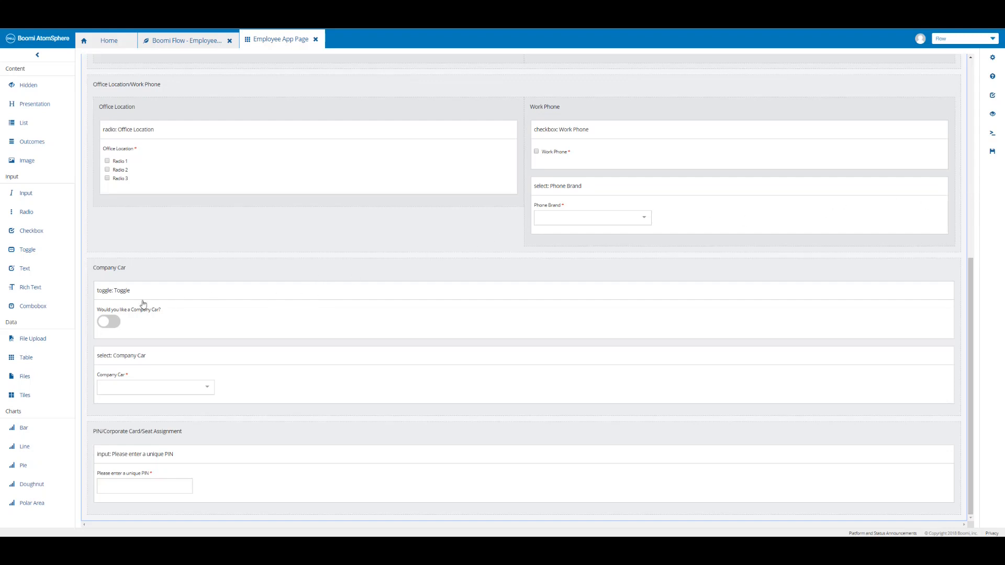
Add a checkbox below the PIN input bound to a new Boolean value 'Corporate Credit Card', then save the page.
drag(27, 233, 114, 508)
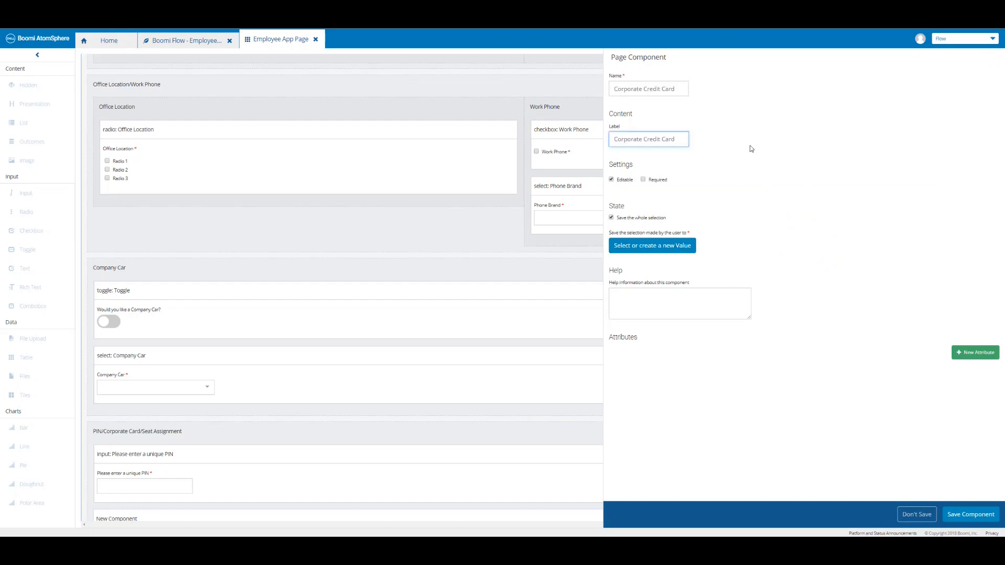
click(661, 251)
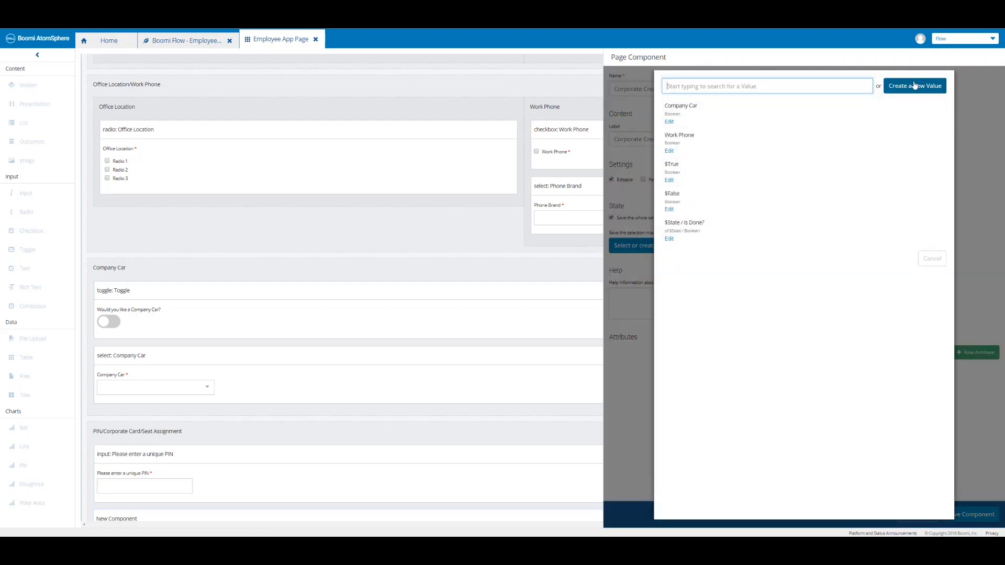
click(914, 86)
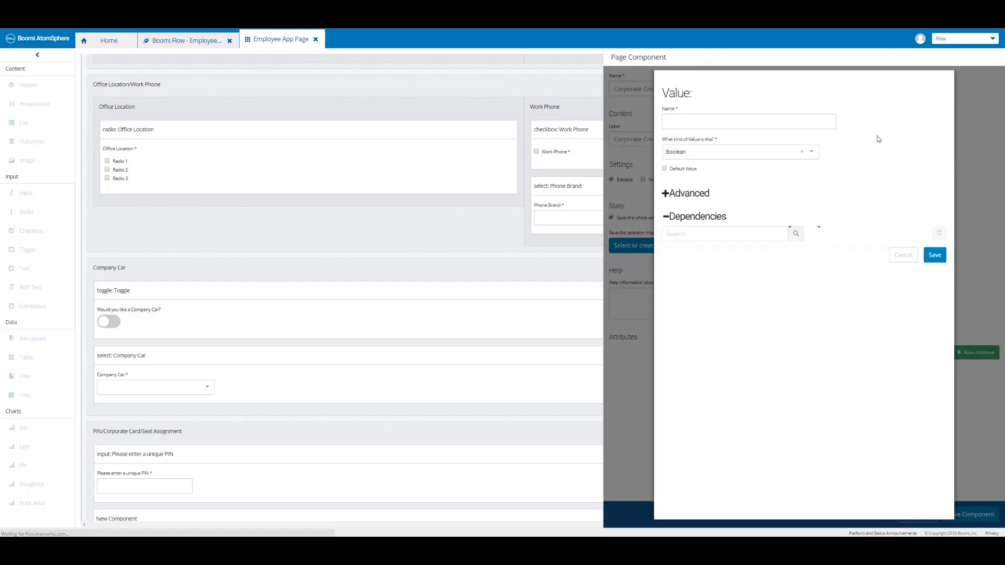
click(733, 122)
text(Corporate Credit Card)
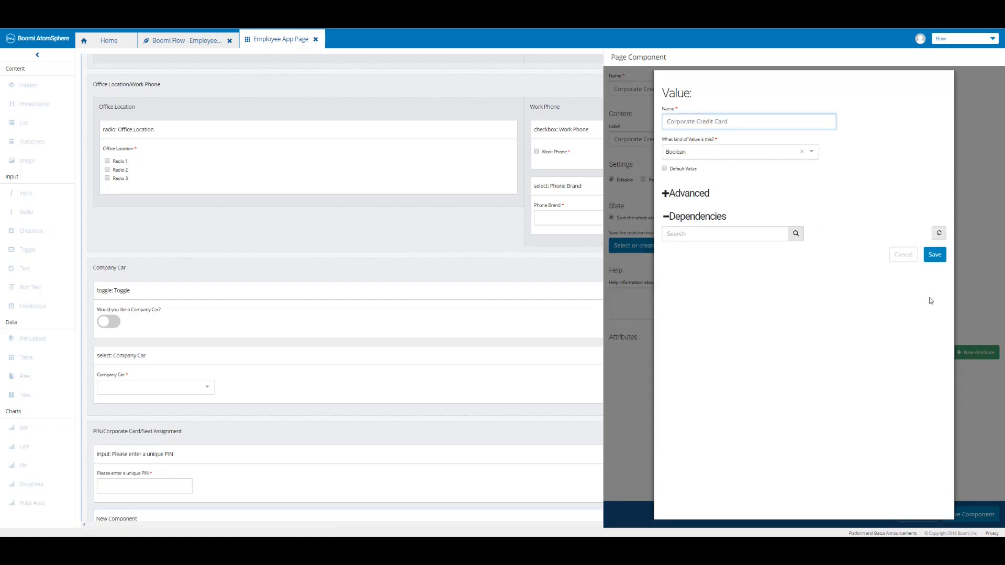
click(935, 255)
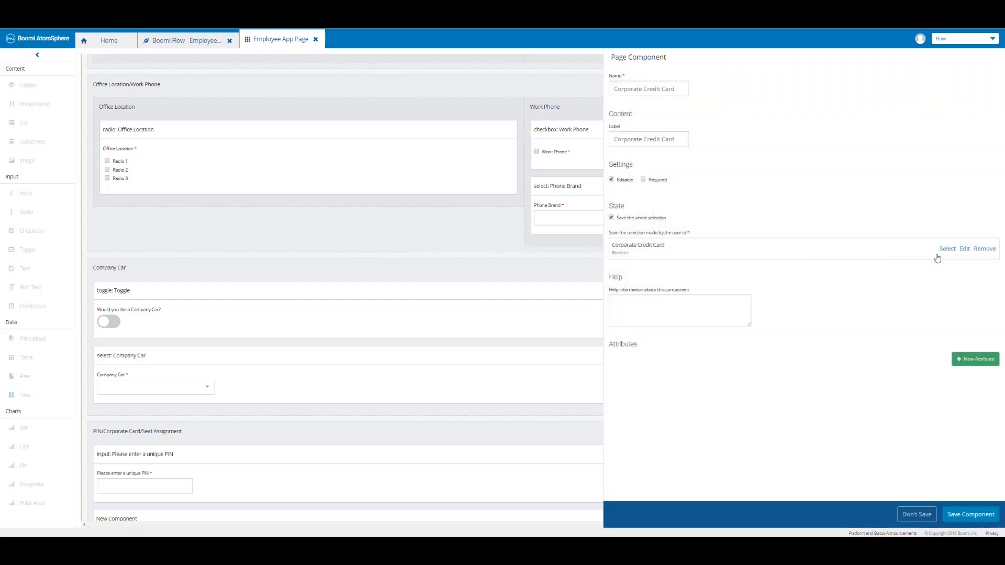
click(955, 516)
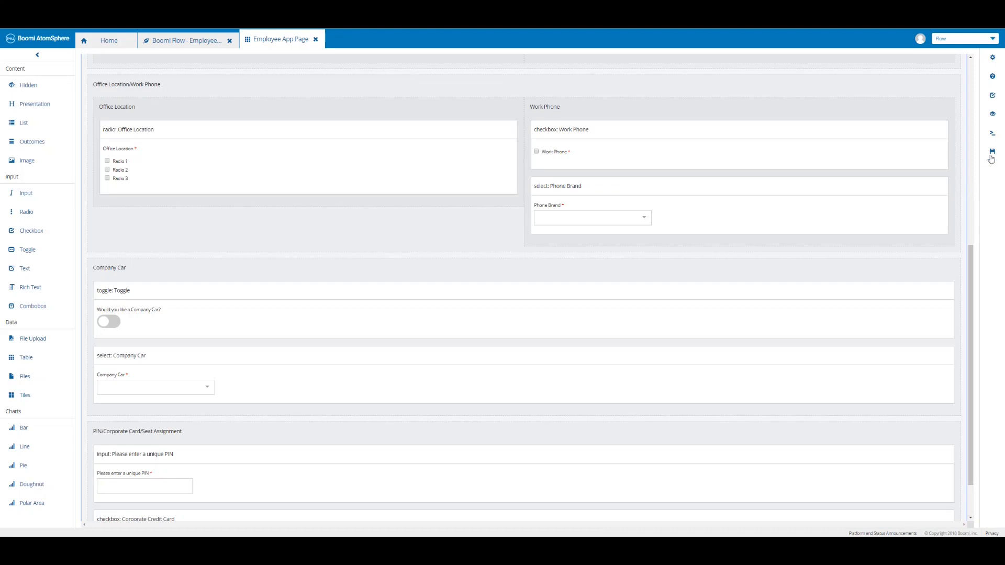
click(990, 156)
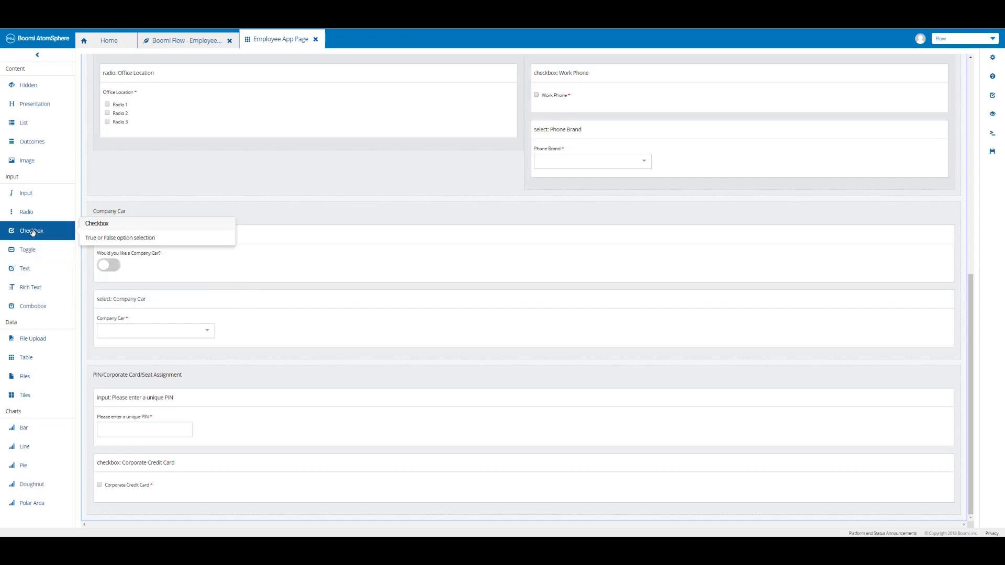
Add a checkbox under Corporate Credit Card that stores to a new Boolean value 'Seat Assignment'.
drag(32, 232, 278, 494)
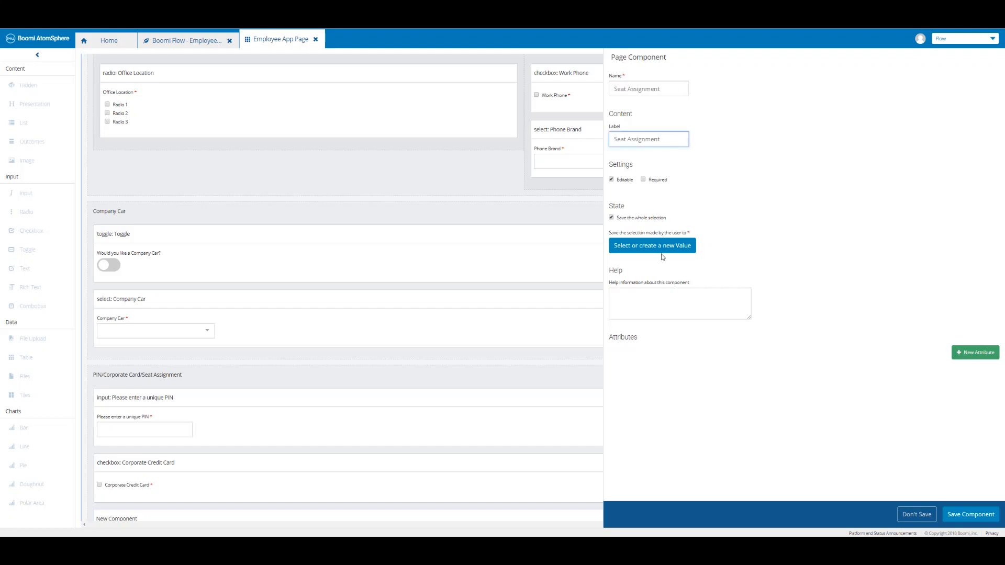
click(660, 252)
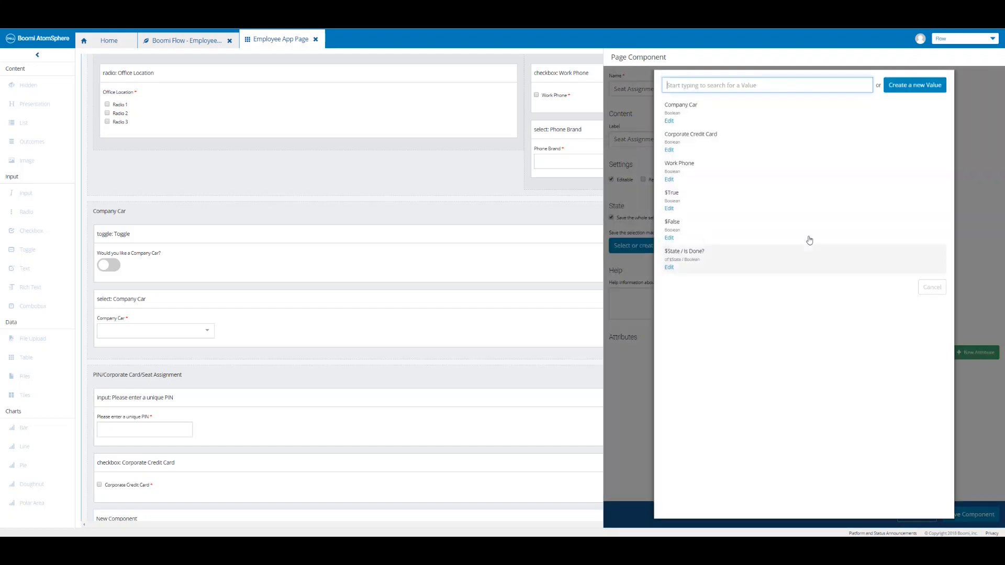
click(905, 87)
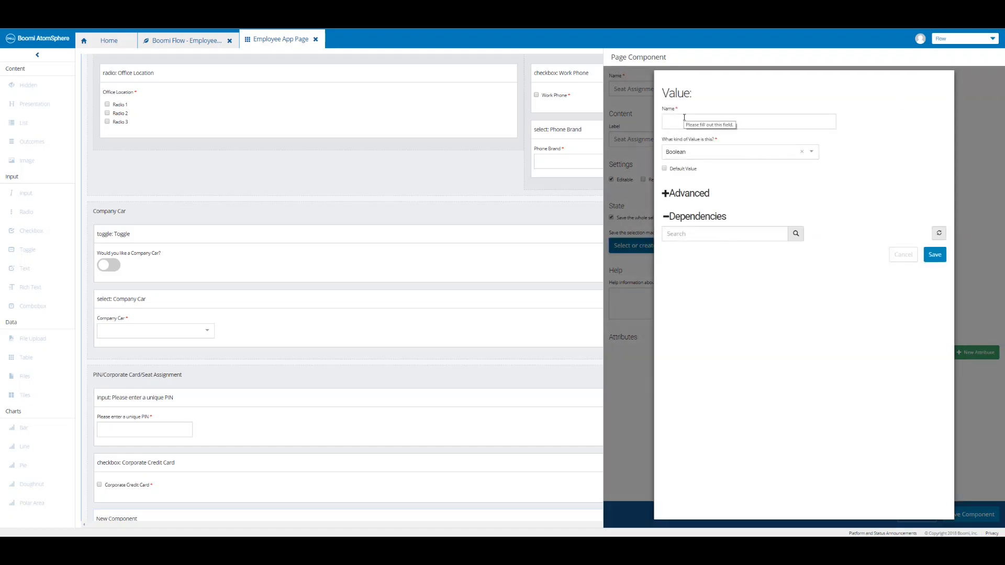
click(684, 120)
text(Seat Assignment)
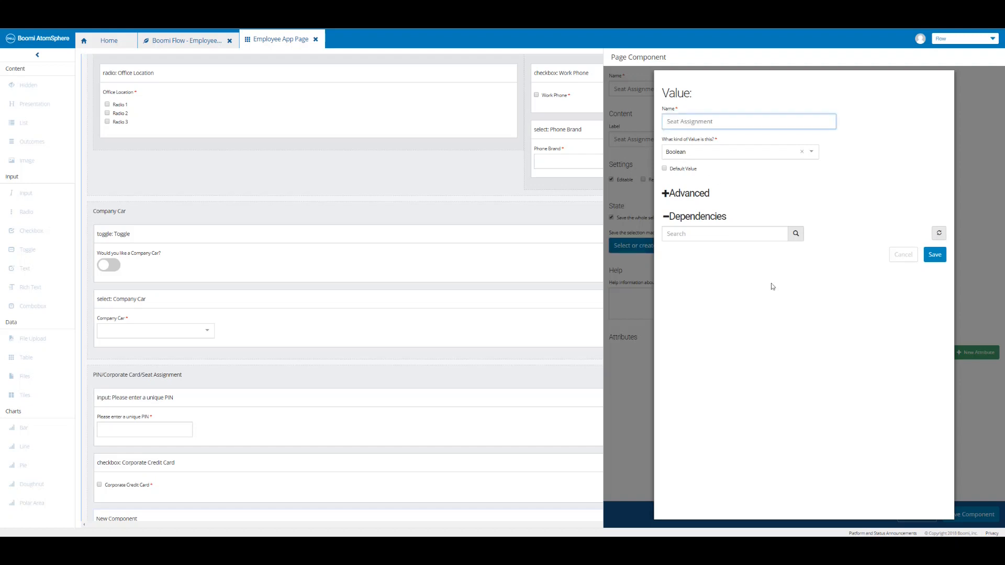
click(934, 255)
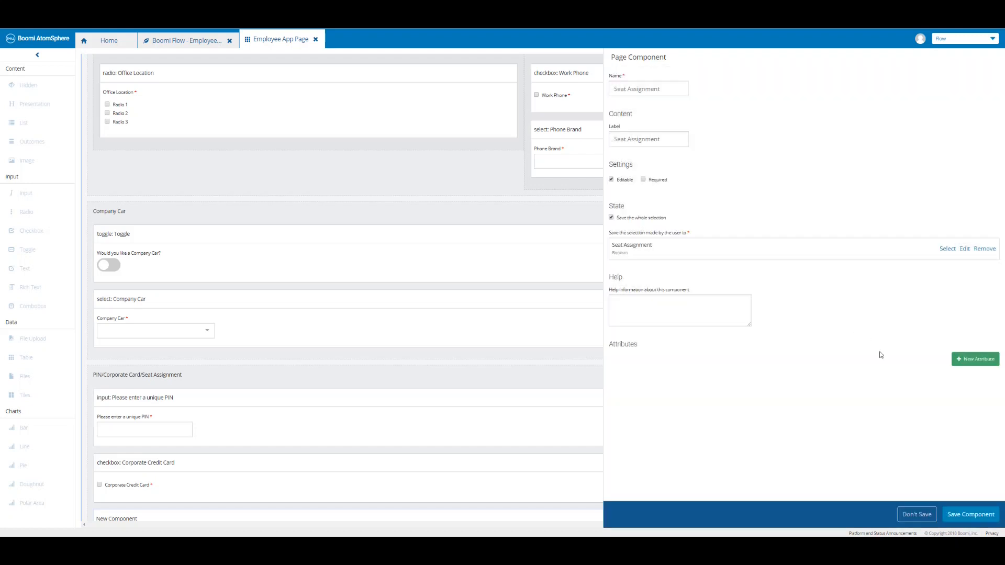
click(970, 515)
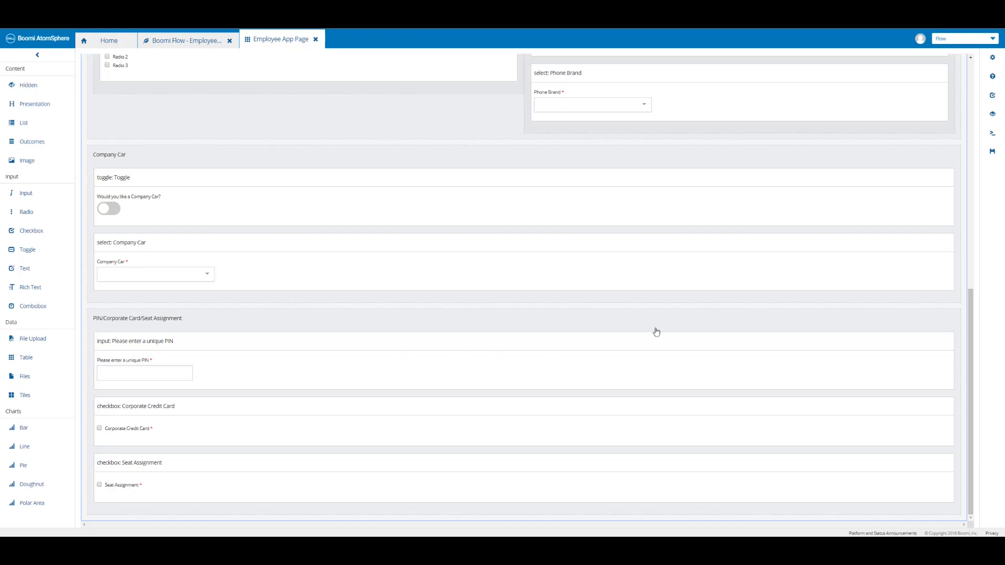
Save the page, publish the flow with comment 'Boomi Flow - Page Element - PIN/Corporate Card/Seat Assignment', and run it.
click(992, 153)
click(183, 42)
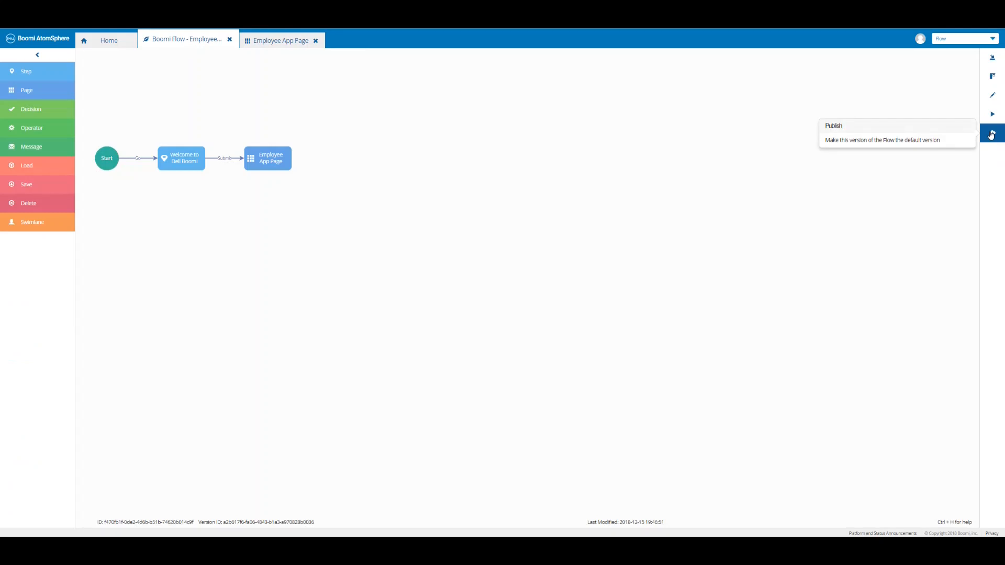
click(990, 135)
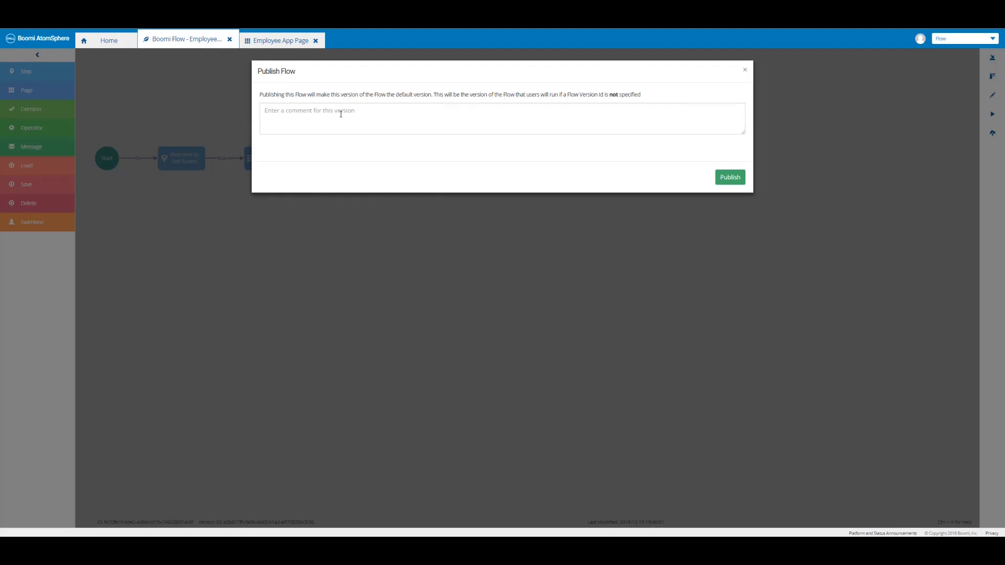
click(340, 113)
text(Boomi Flow - Page Element - PIN/Corporate Card/Seat Assignment)
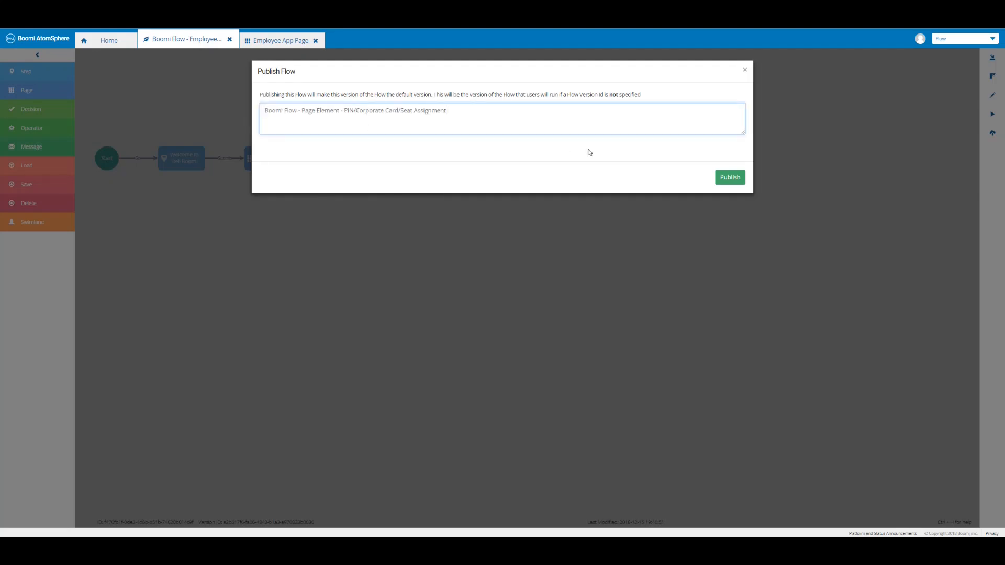
click(730, 178)
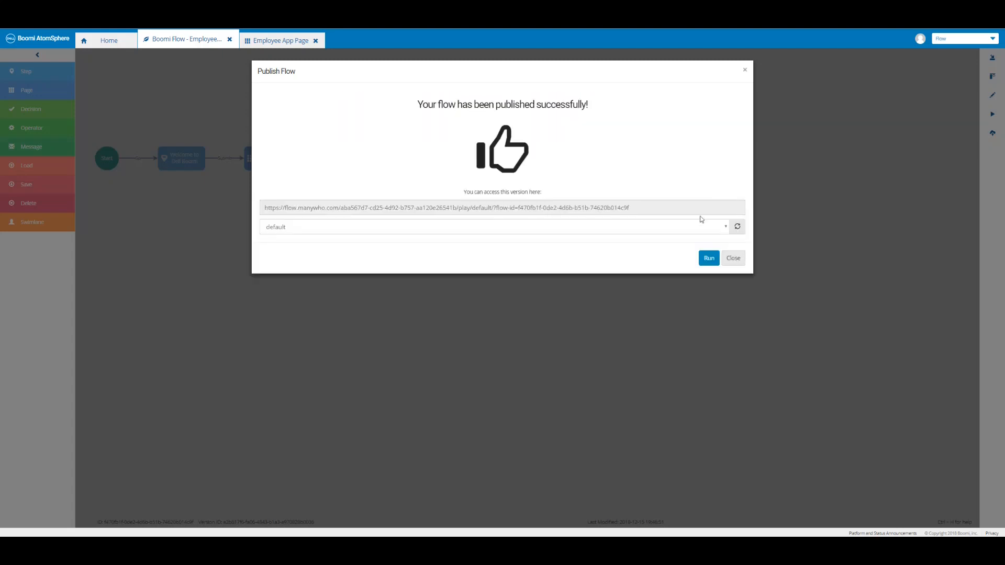
click(707, 259)
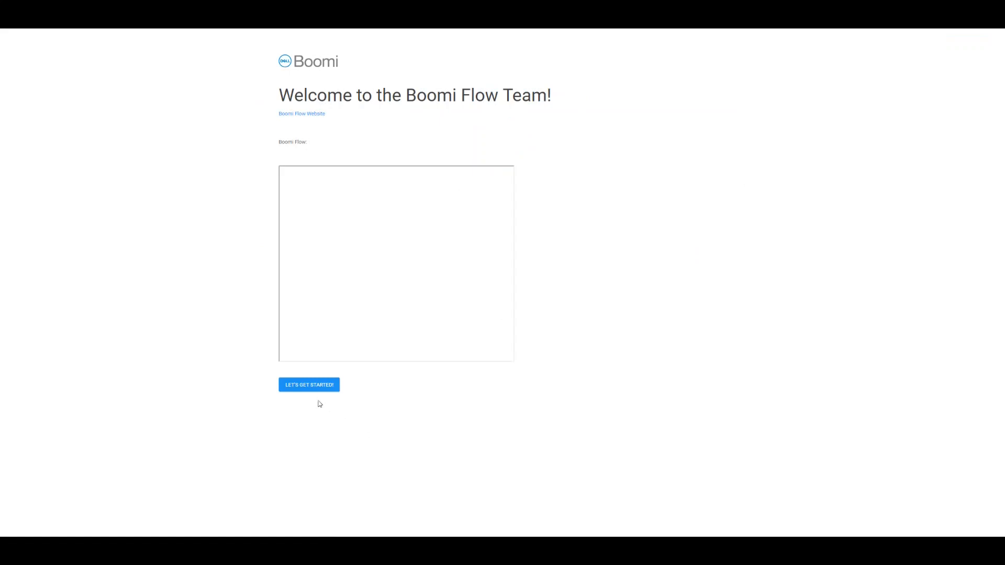
click(307, 385)
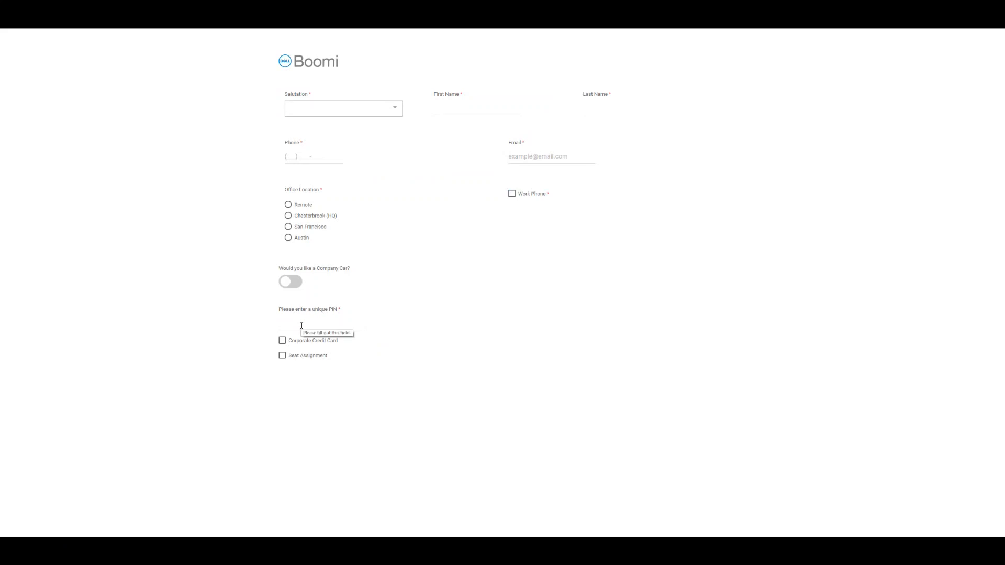
click(301, 325)
text(4444)
click(283, 341)
click(282, 358)
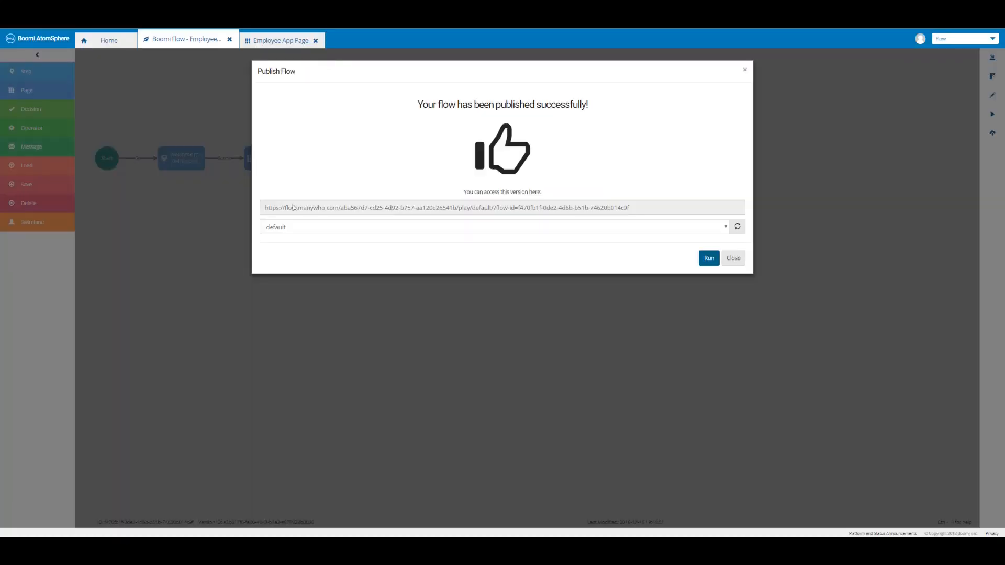
click(734, 259)
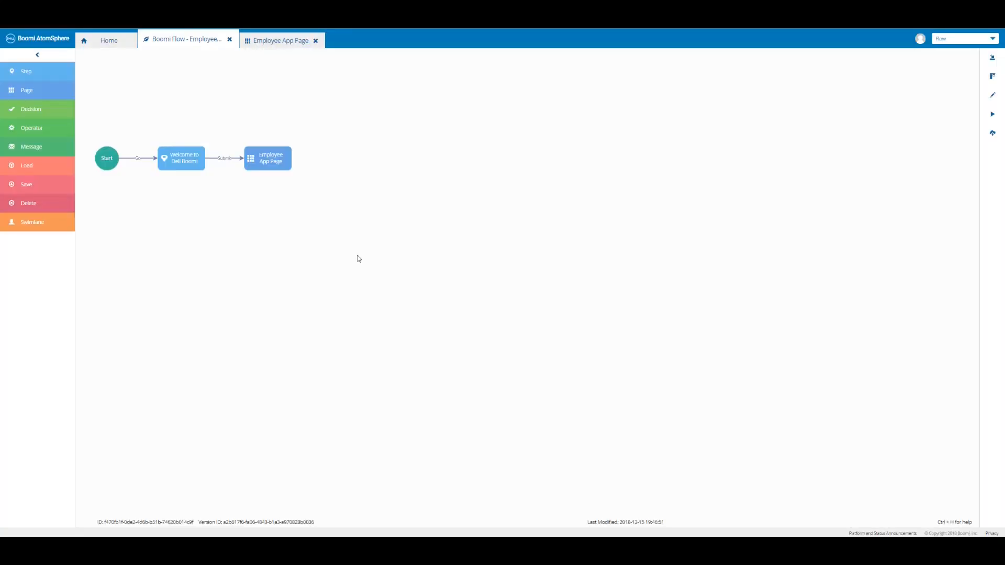
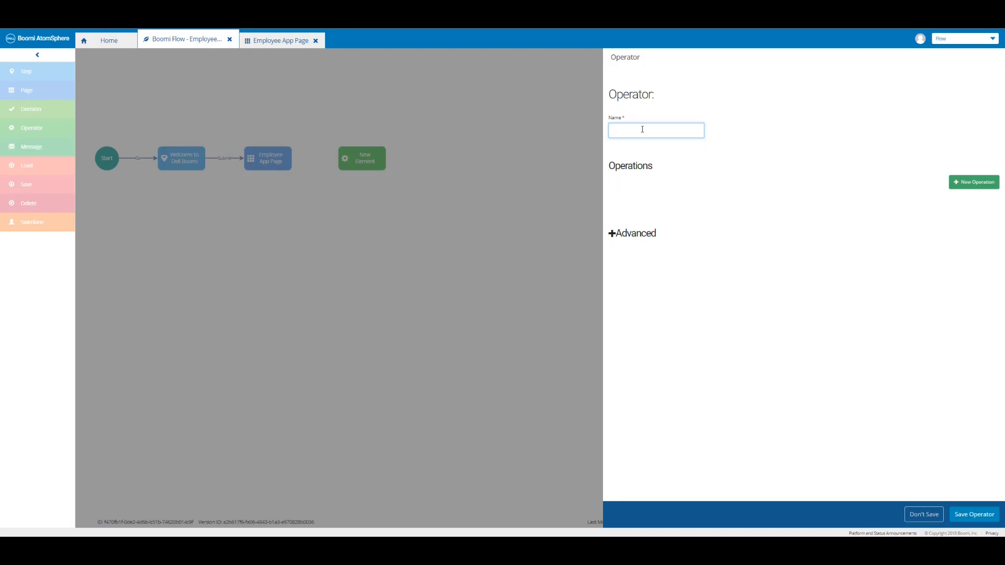
Name the operator Generate Unique ID and start a new operation.
text(Generate Unique ID)
click(976, 185)
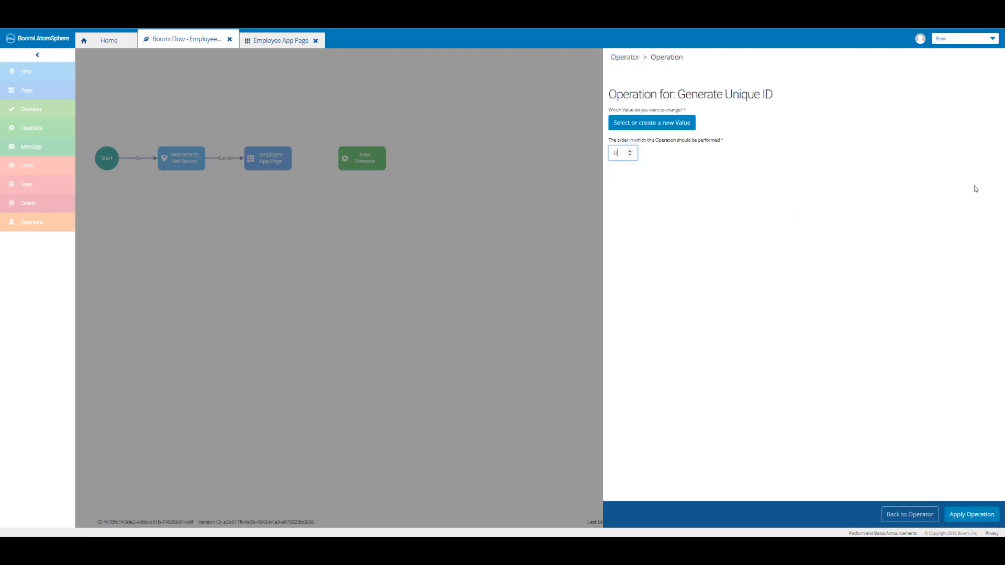
click(690, 126)
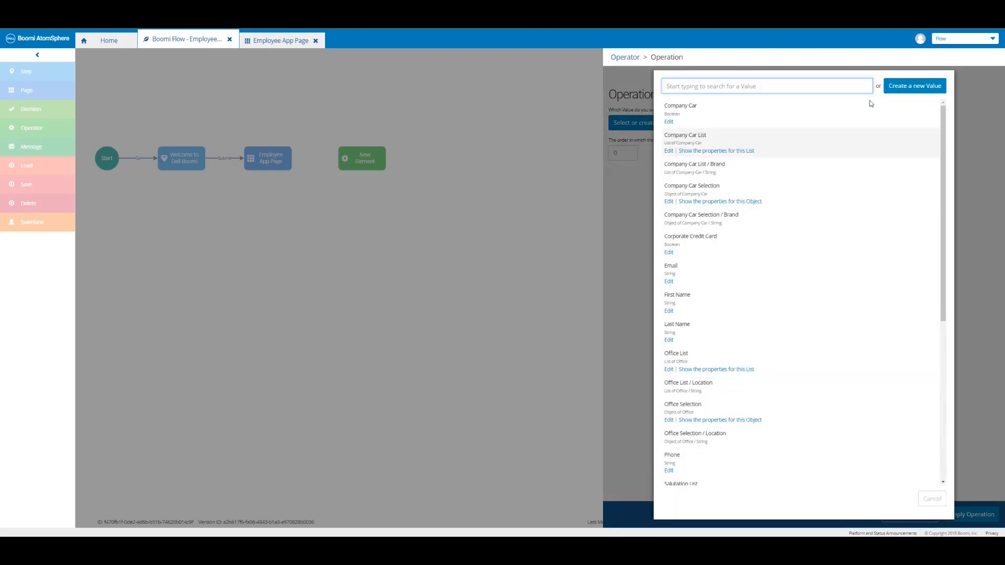
Create a new String value named 'Unique ID' as the value the operation changes.
click(905, 90)
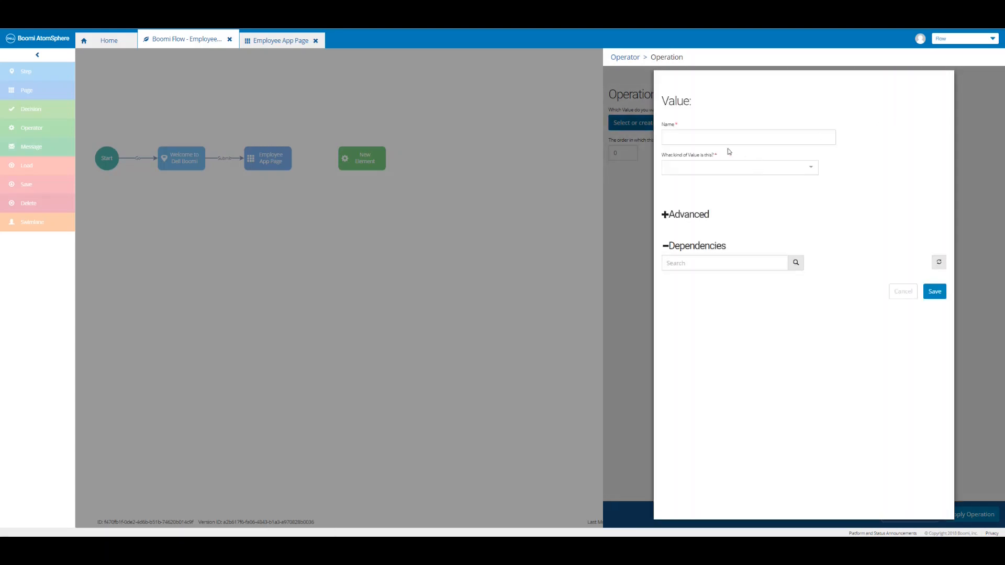
click(699, 135)
text(Unique ID)
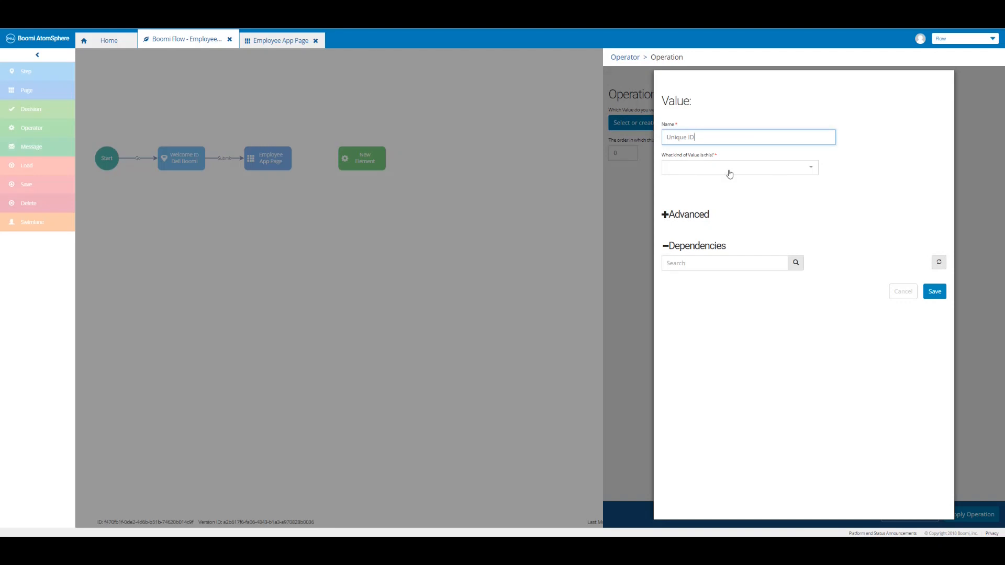
click(730, 173)
scroll(709, 222, down, 2)
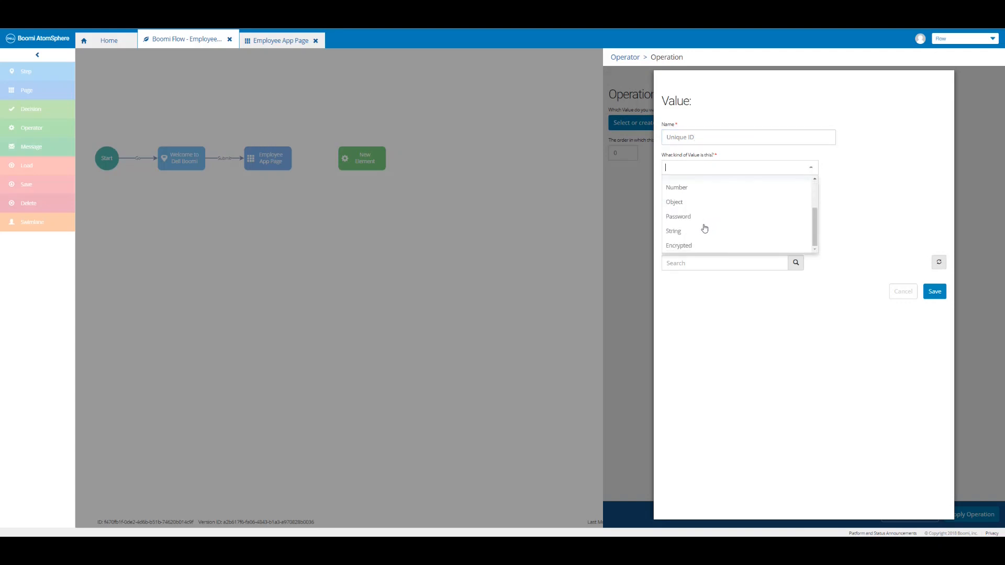
click(757, 231)
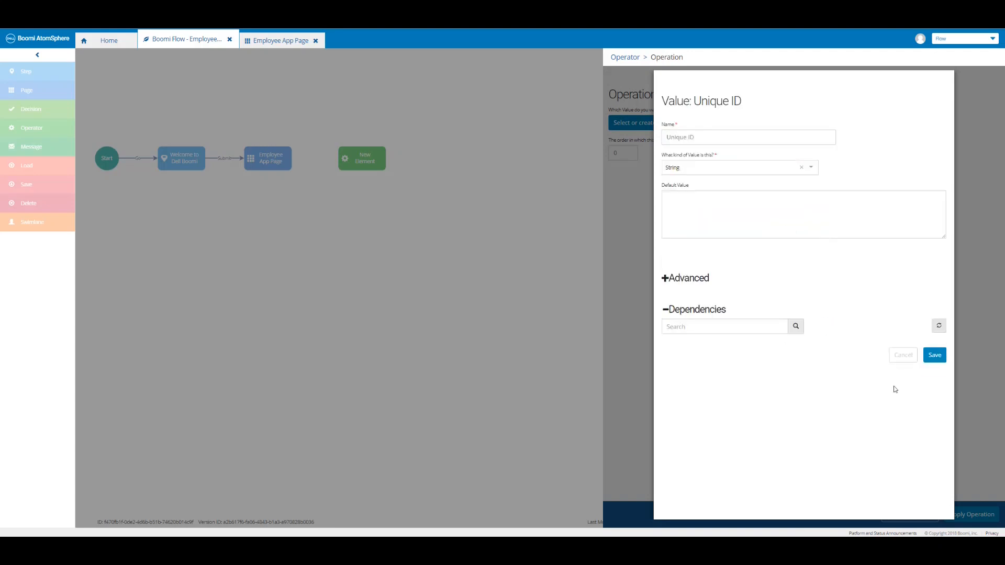
click(933, 355)
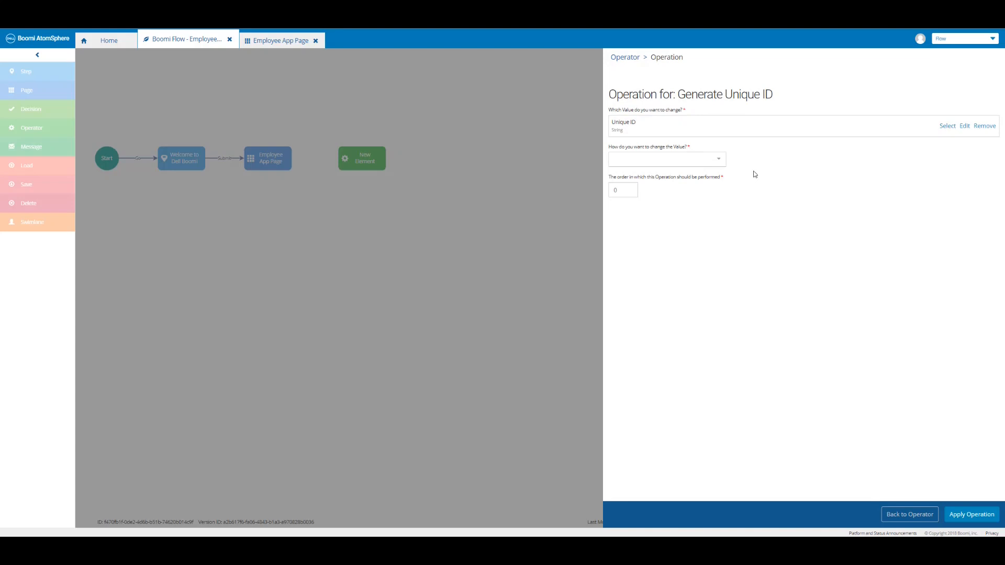
Set Unique ID equal to the value of Last Name and apply the operation.
click(719, 161)
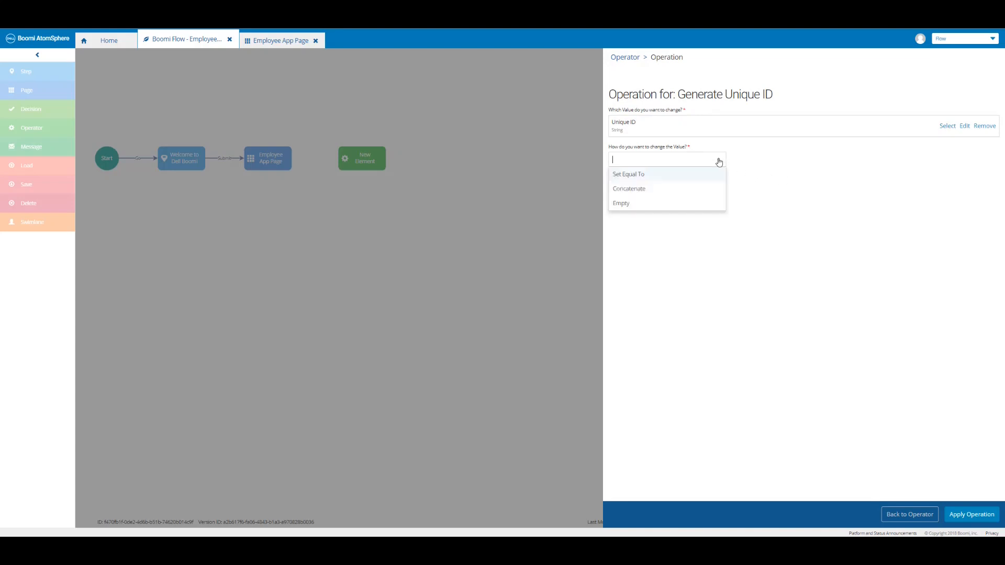
click(685, 178)
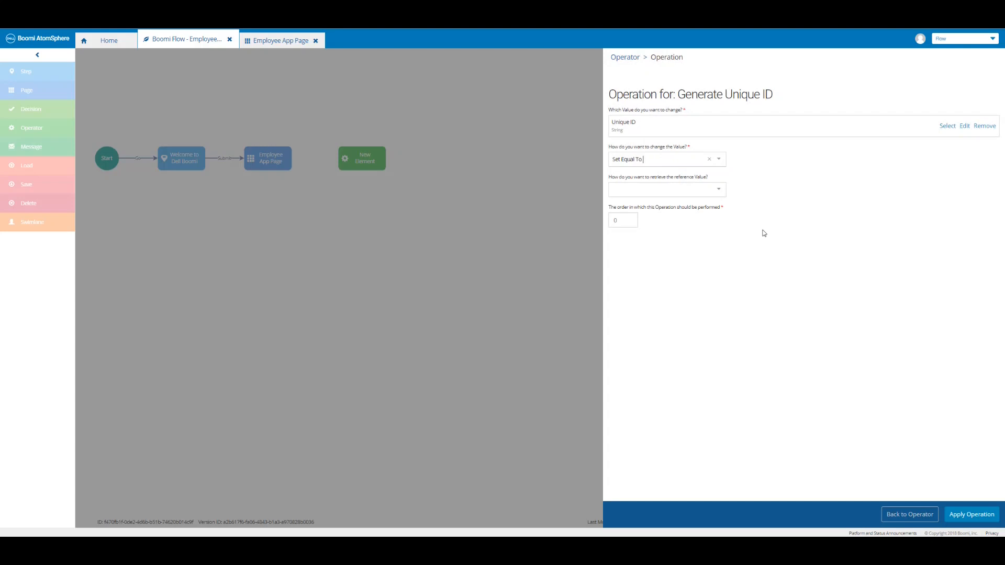
click(721, 192)
click(711, 206)
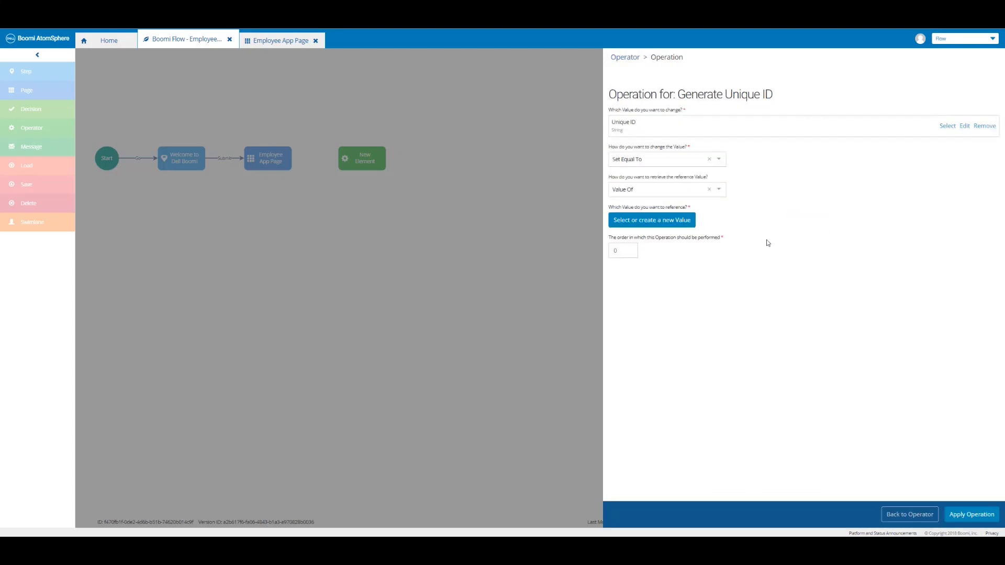
click(684, 222)
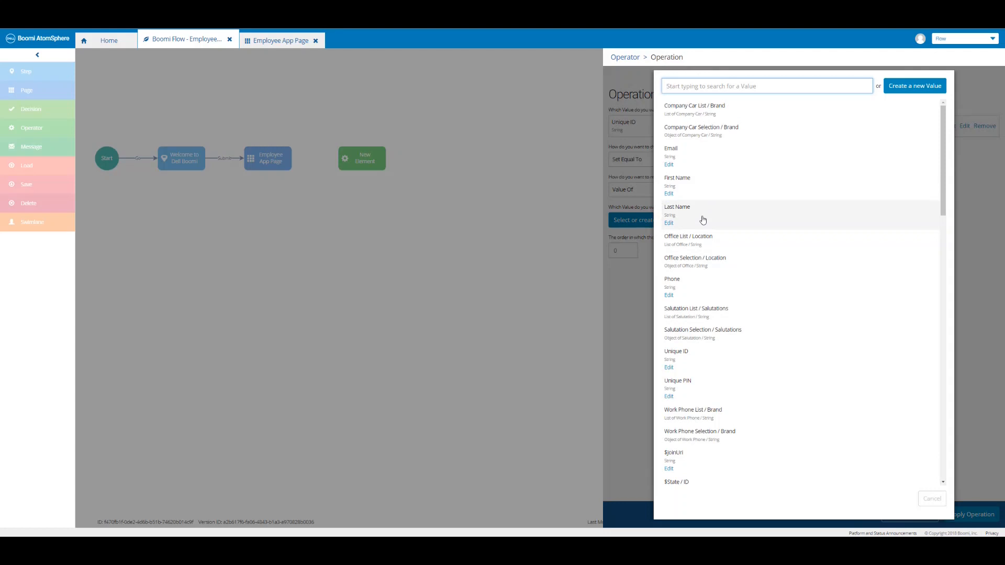
click(703, 220)
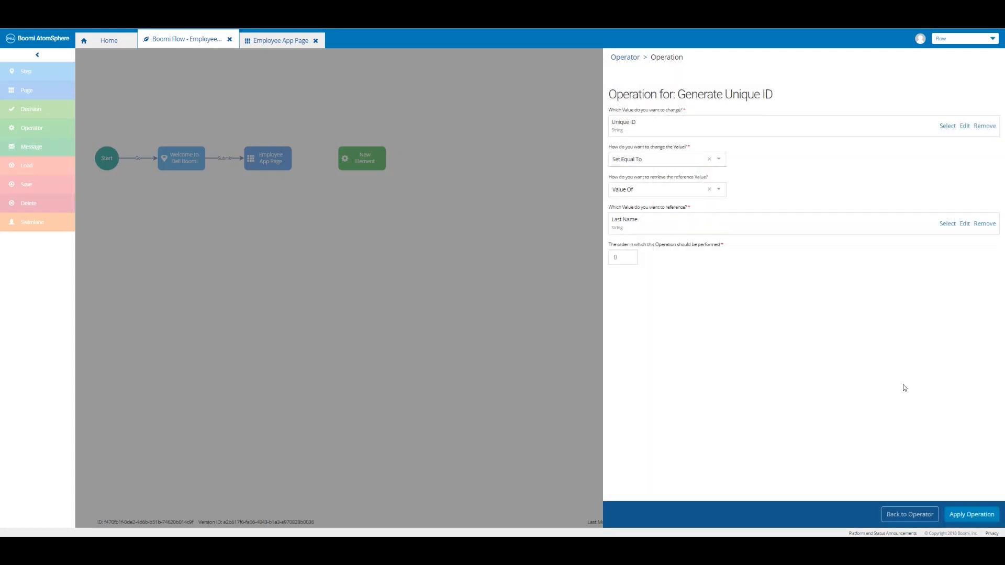
click(972, 514)
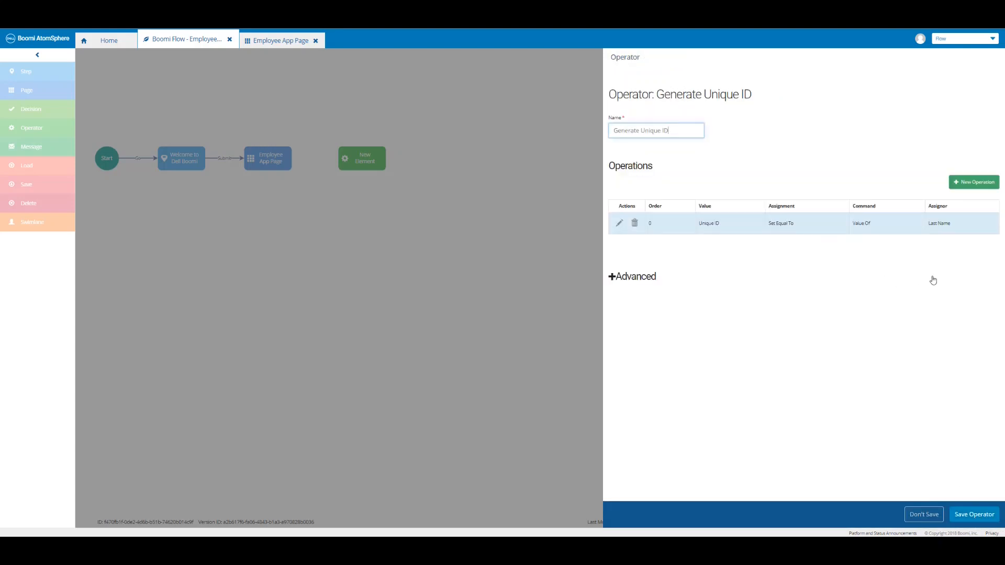
click(971, 182)
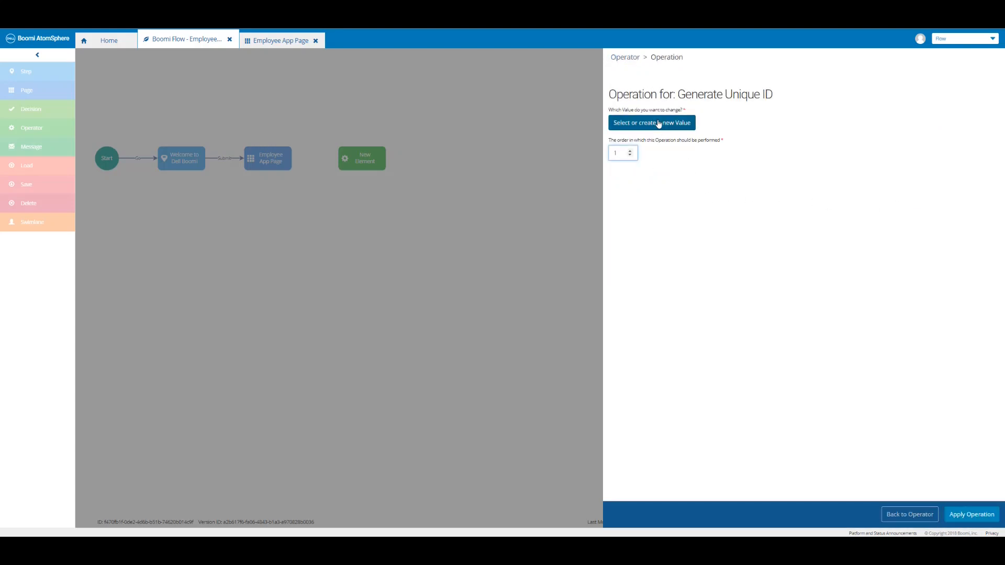
Make the second operation concatenate the value of Unique PIN onto Unique ID and apply it.
click(659, 123)
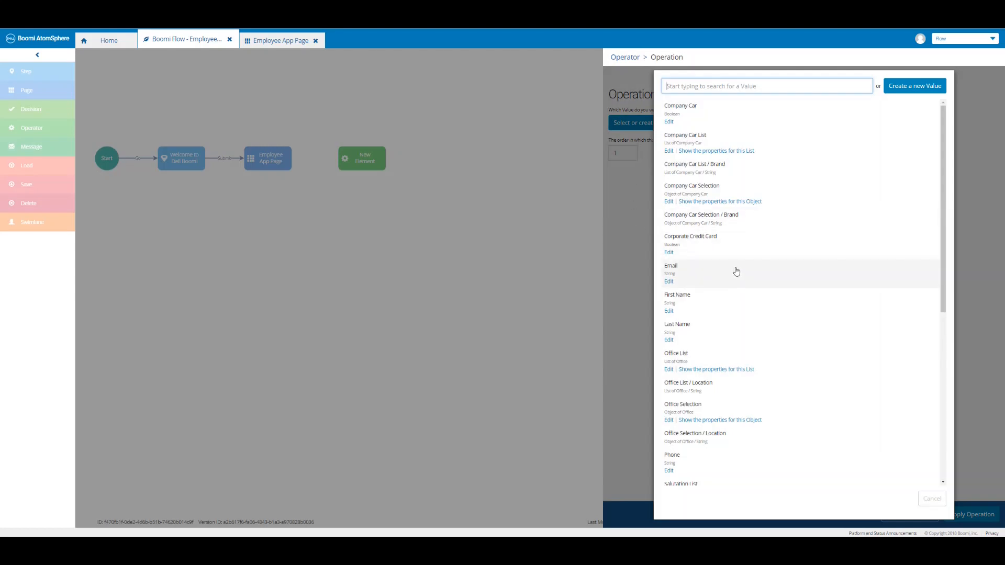
scroll(735, 270, down, 6)
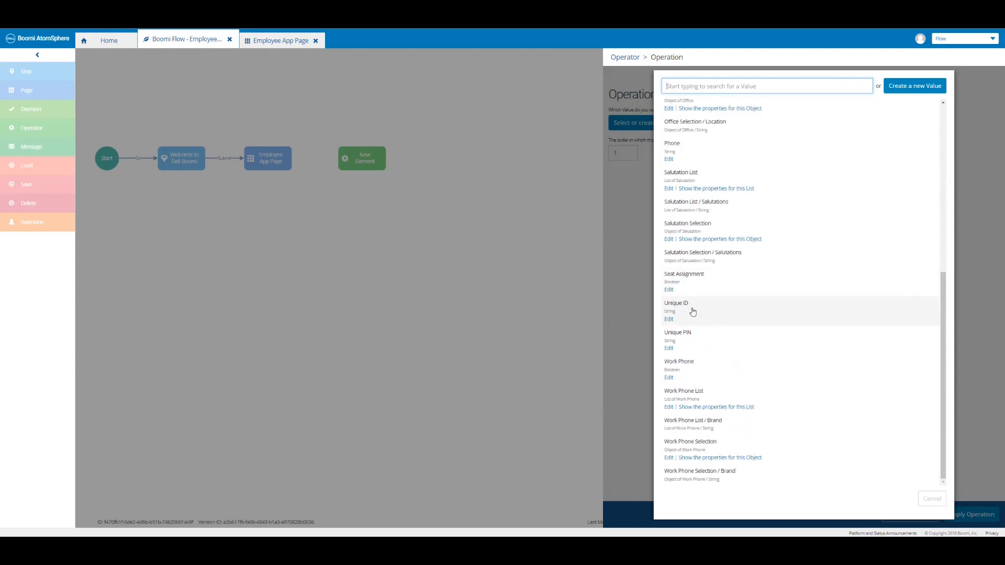
click(692, 312)
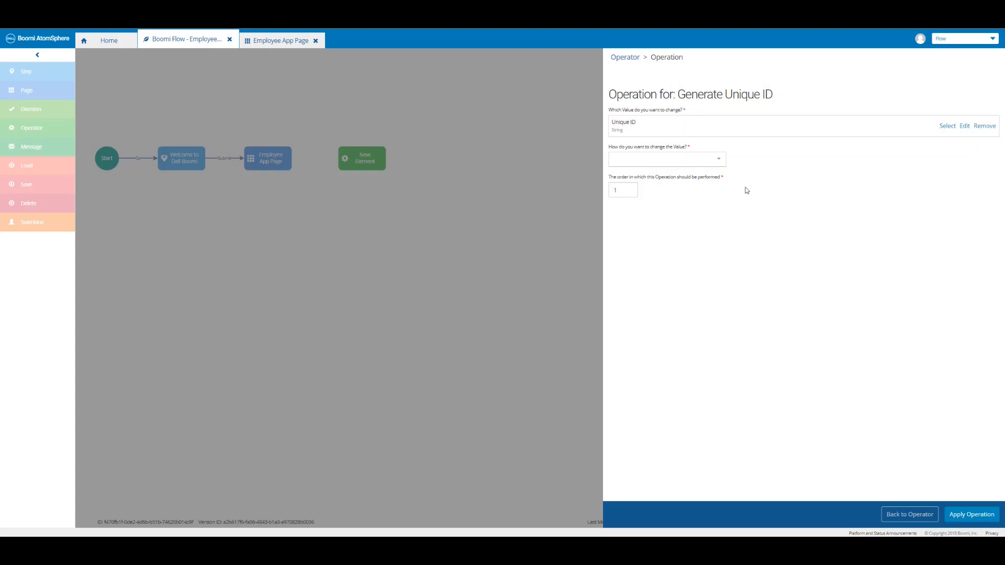
click(719, 161)
click(700, 191)
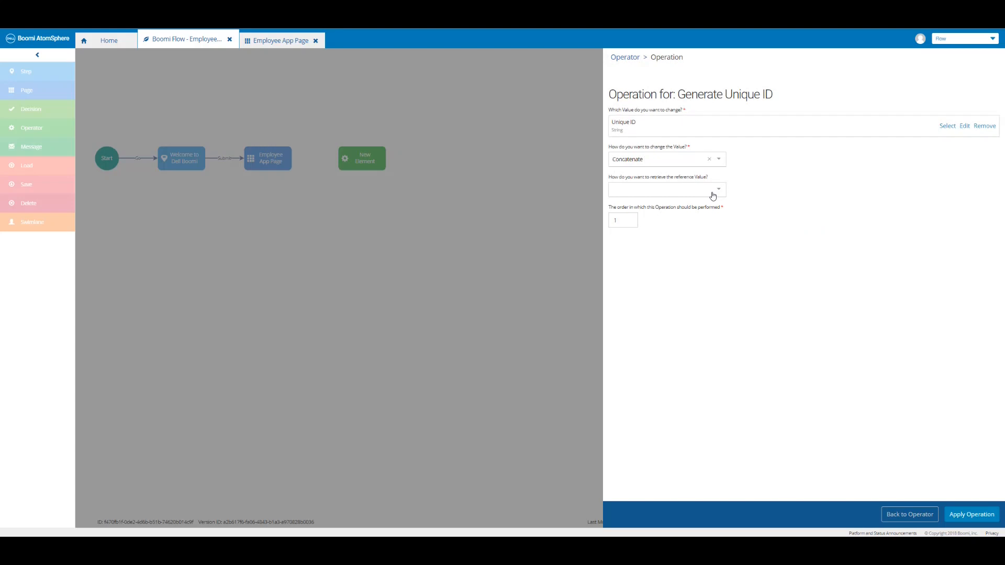
click(712, 196)
click(681, 210)
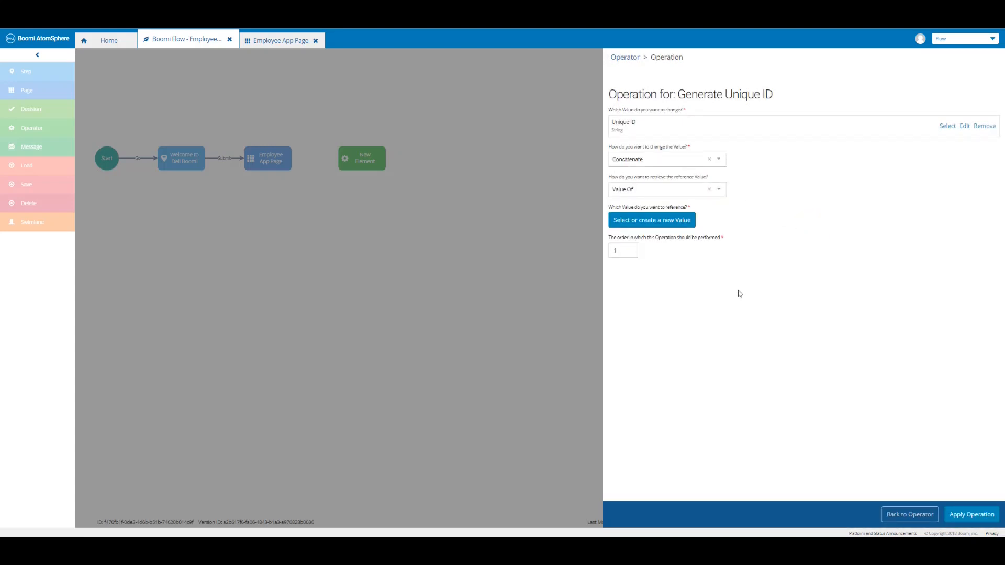
click(665, 224)
click(701, 265)
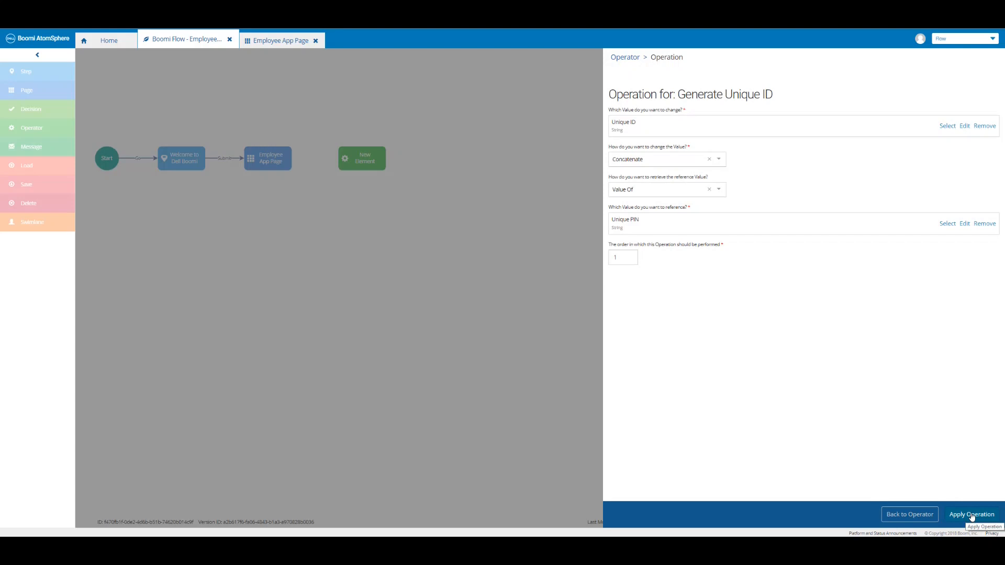
click(972, 515)
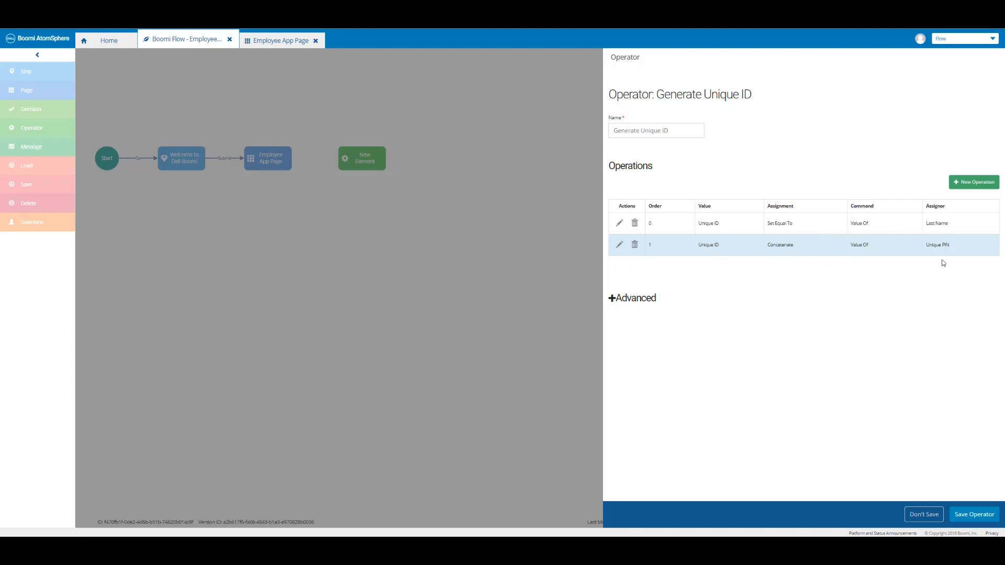
Save the operator and link Employee App Page to Generate Unique ID with an outcome named Submit.
click(975, 515)
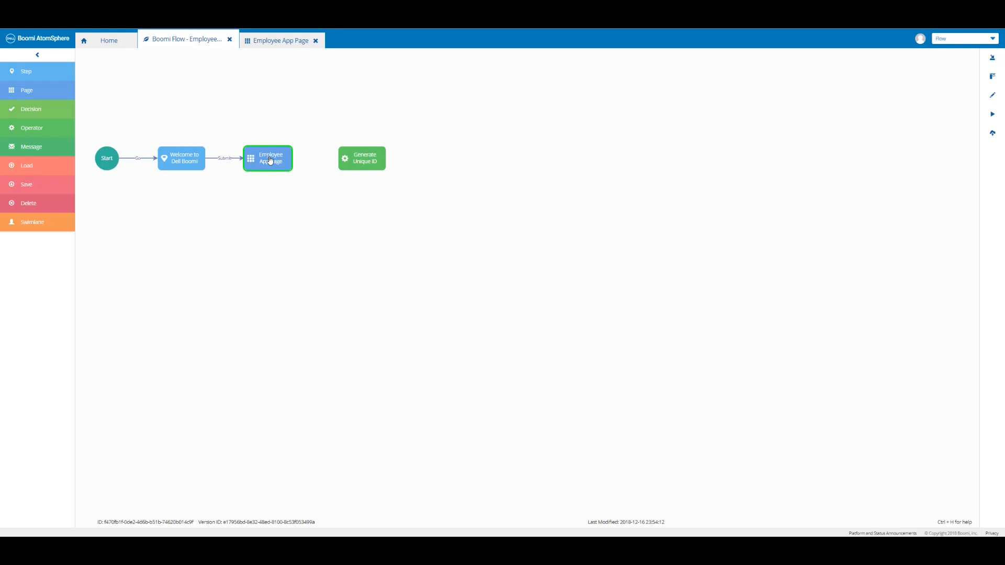
drag(269, 159, 360, 160)
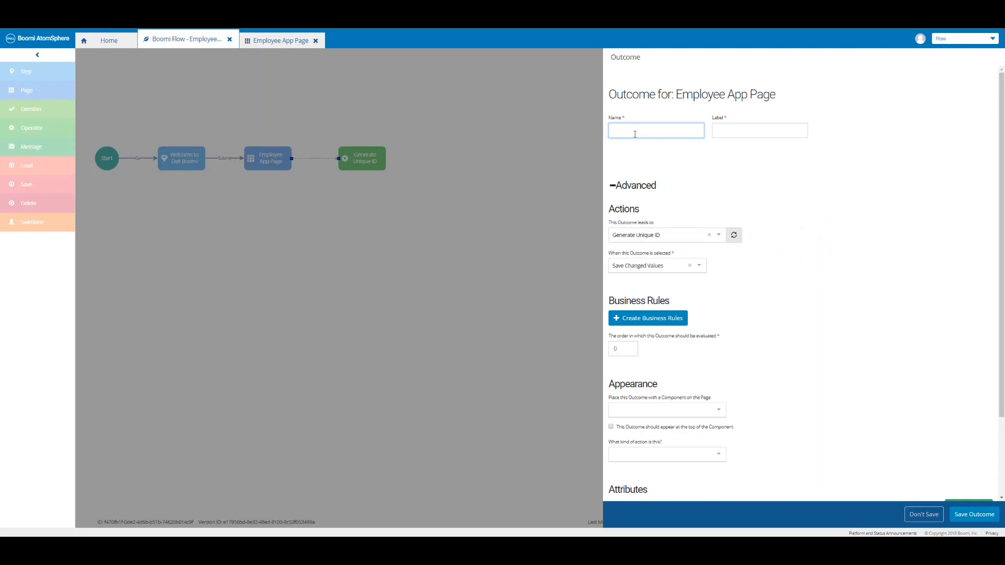
text(Submit)
key(Tab)
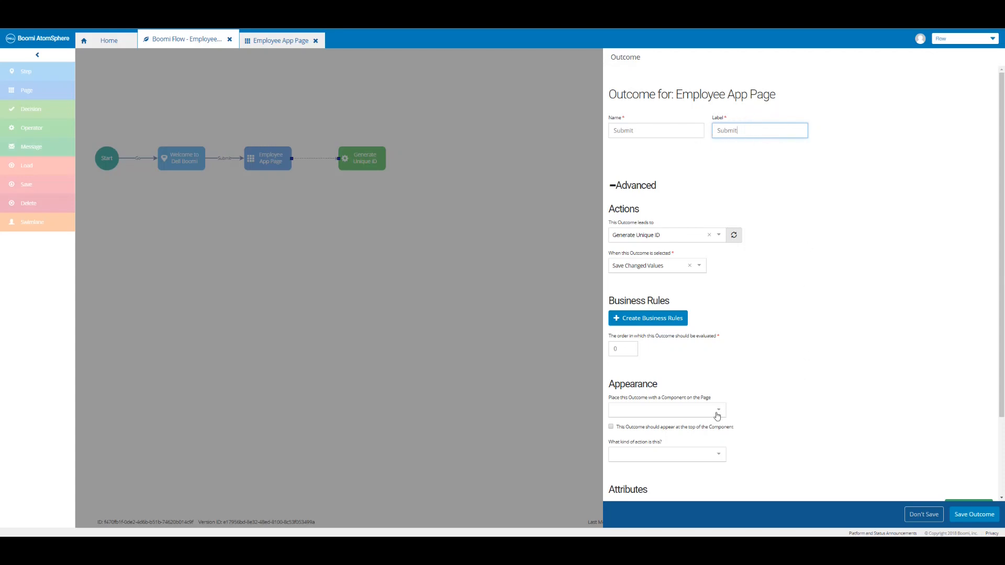
Set the outcome's action kind to Submit and save the outcome.
click(713, 458)
scroll(685, 479, down, 5)
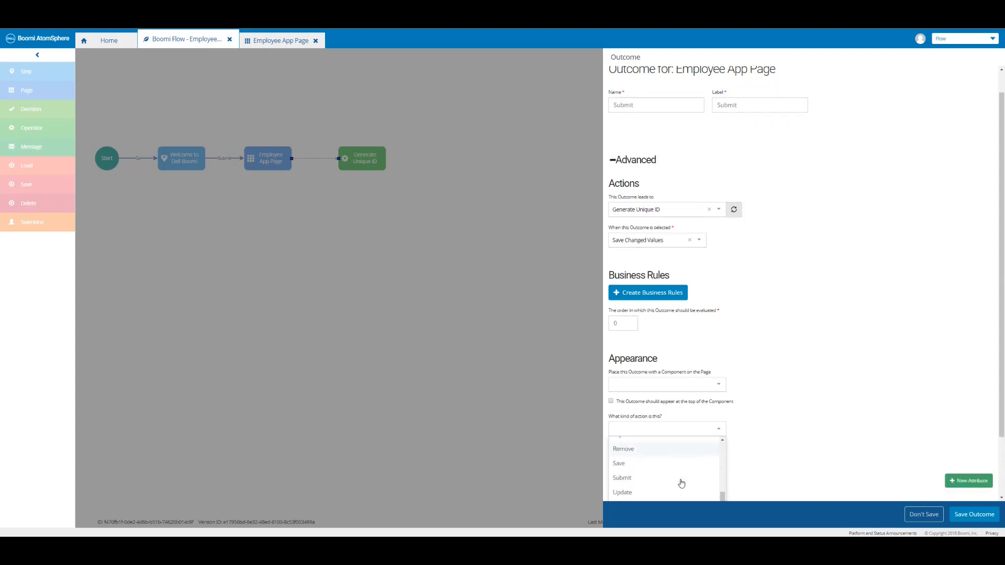
scroll(681, 482, down, 3)
click(673, 407)
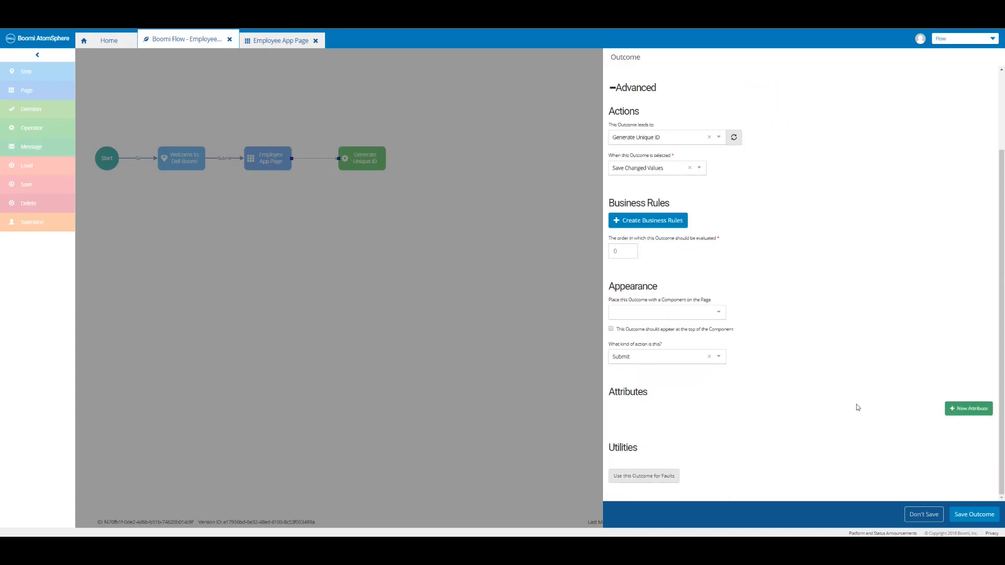
click(973, 516)
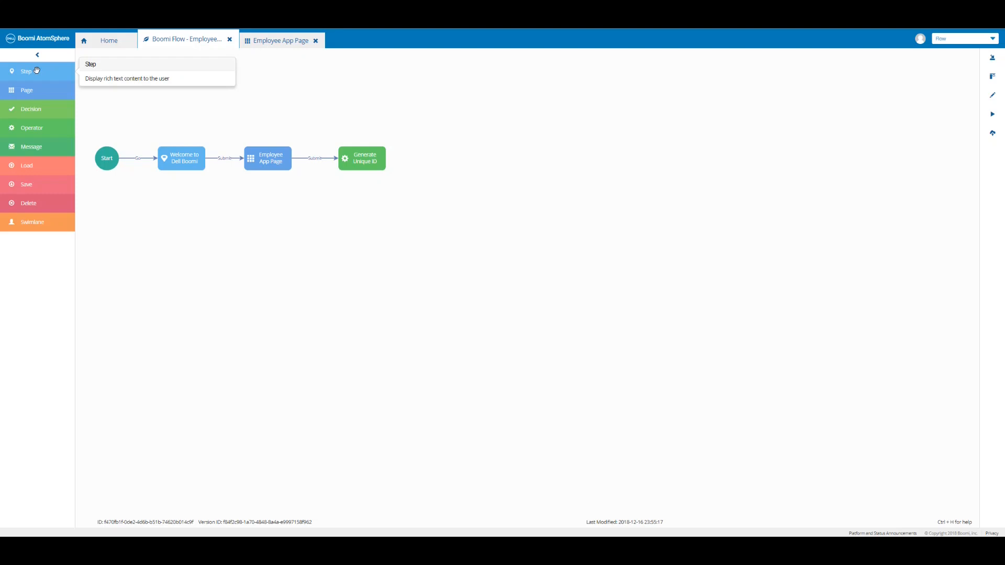
Add a step named 'Thank You' right of Generate Unique ID containing the thank-you message.
drag(37, 70, 468, 158)
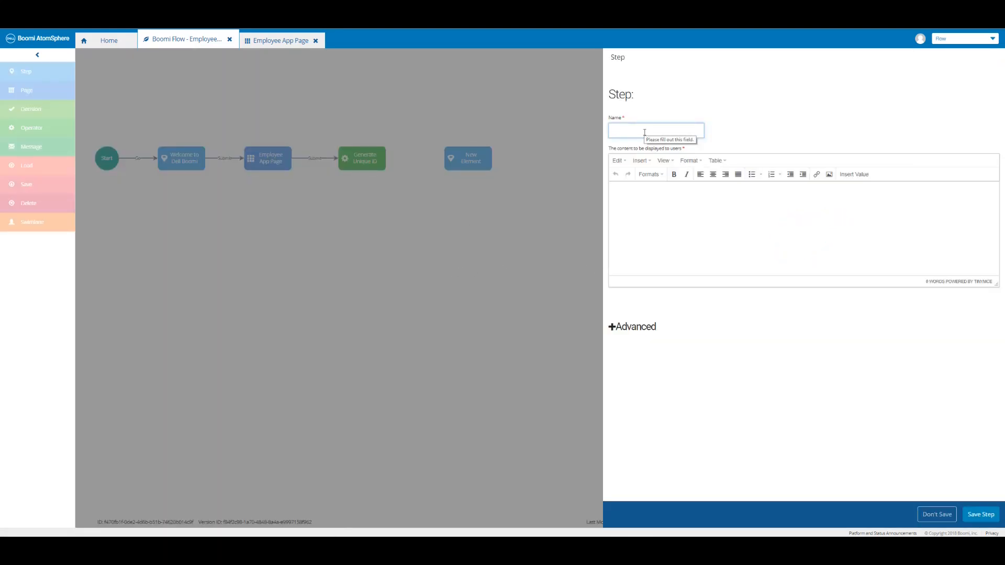
text(Thank You)
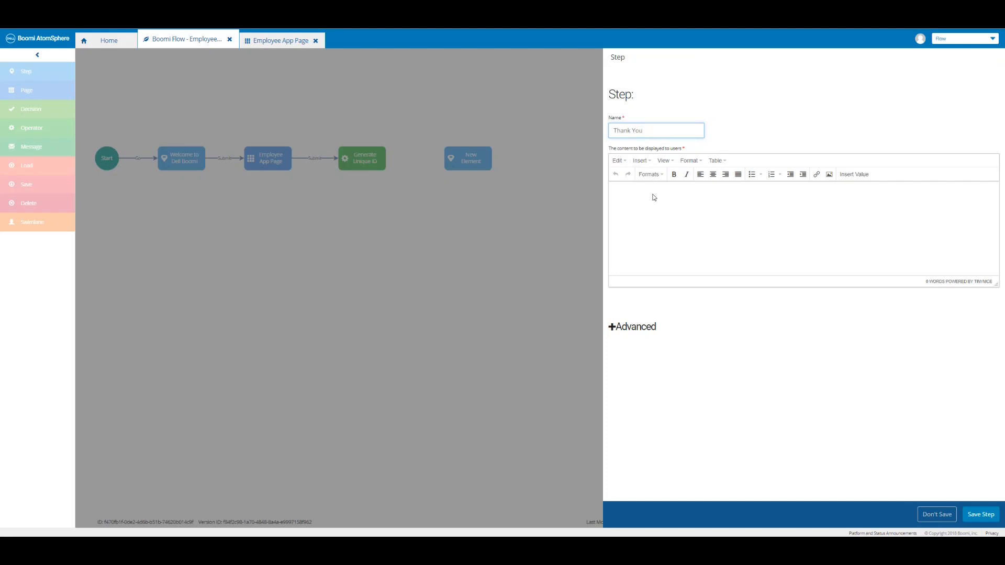
click(653, 197)
text(Thank you for using our Employee App:)
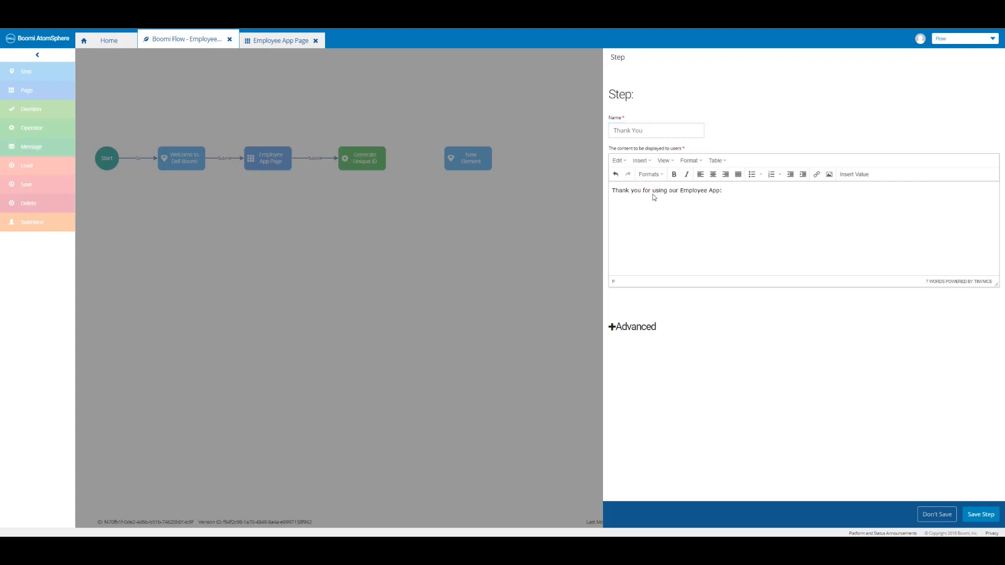
Insert the First Name and Last Name values into the greeting.
click(853, 180)
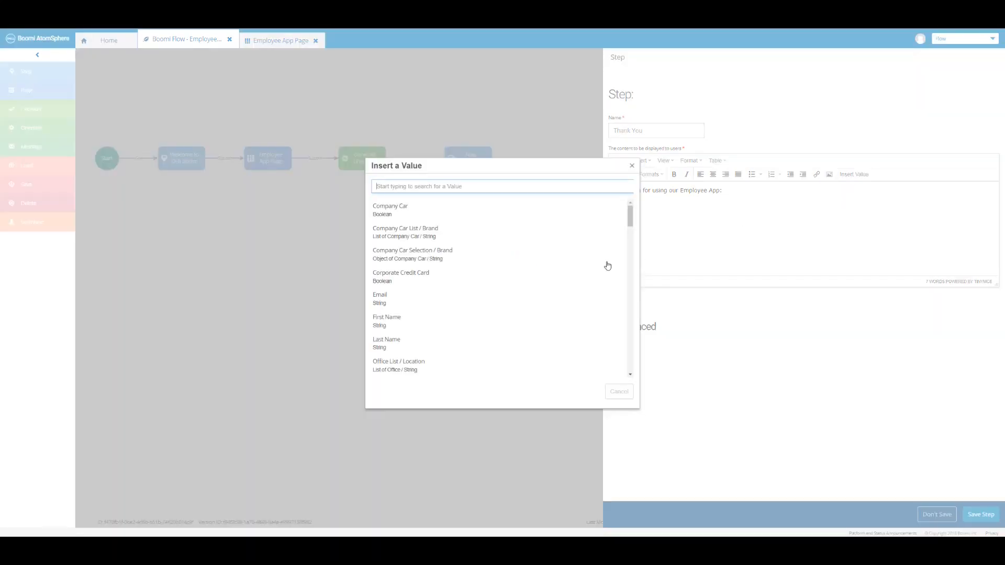
click(437, 328)
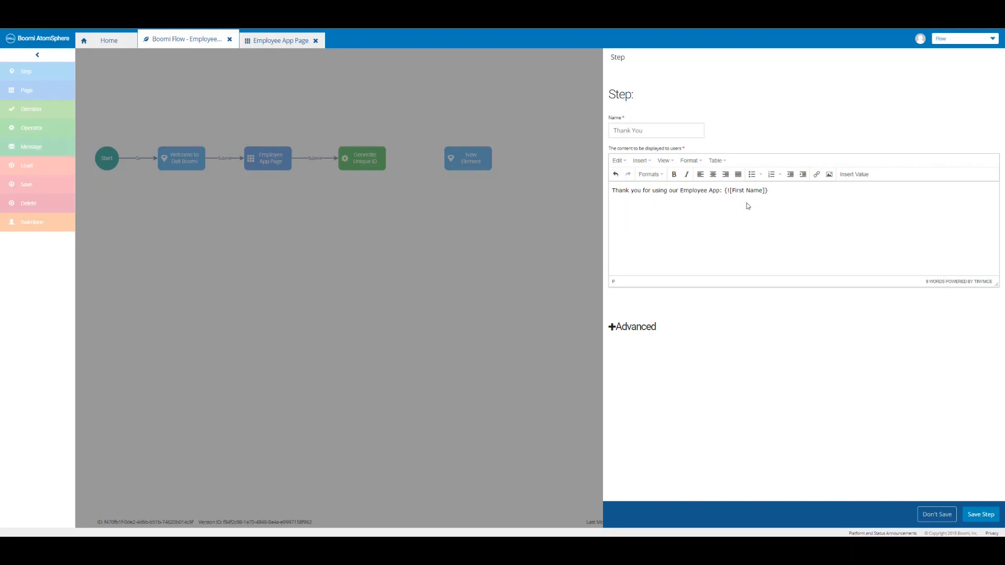
click(852, 178)
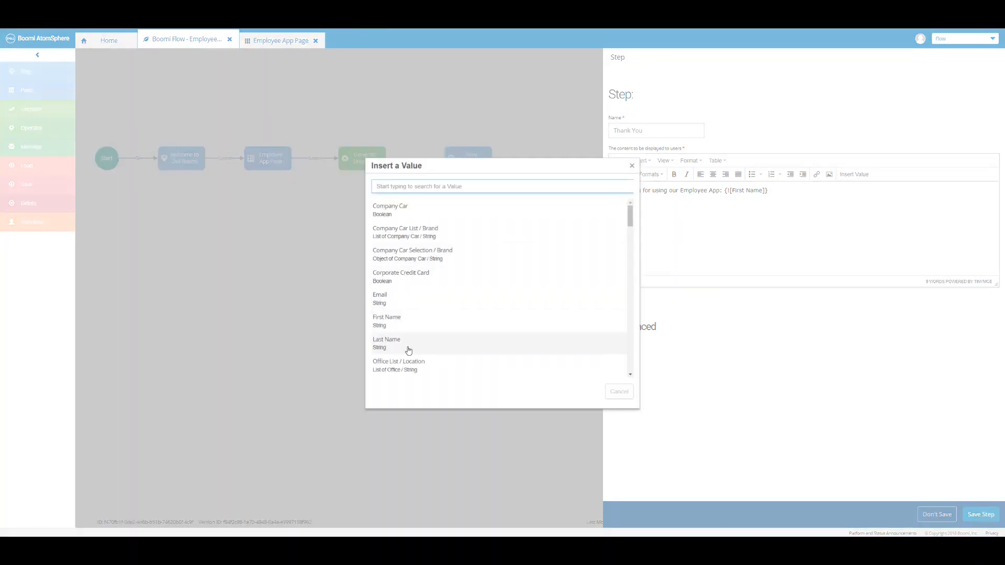
click(408, 350)
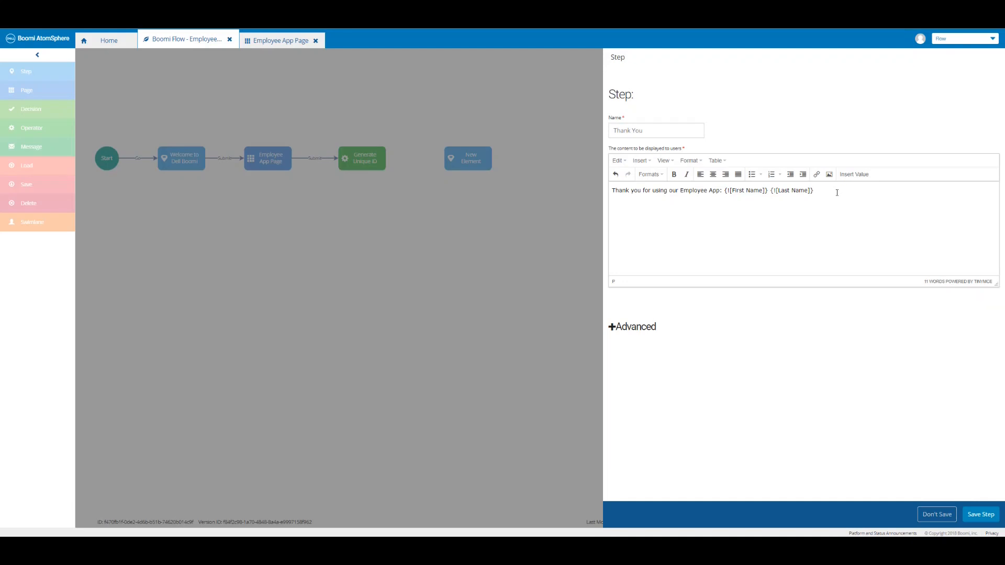
Add label lines Phone:, Email:, Office Location:, Work Phone:, Company Car: and Unique PIN:.
text(Phone:)
key(Return)
text(Email:)
key(Return)
text(Office Location:)
key(Return)
text(Work Phone:)
key(Return)
text(Company Car: )
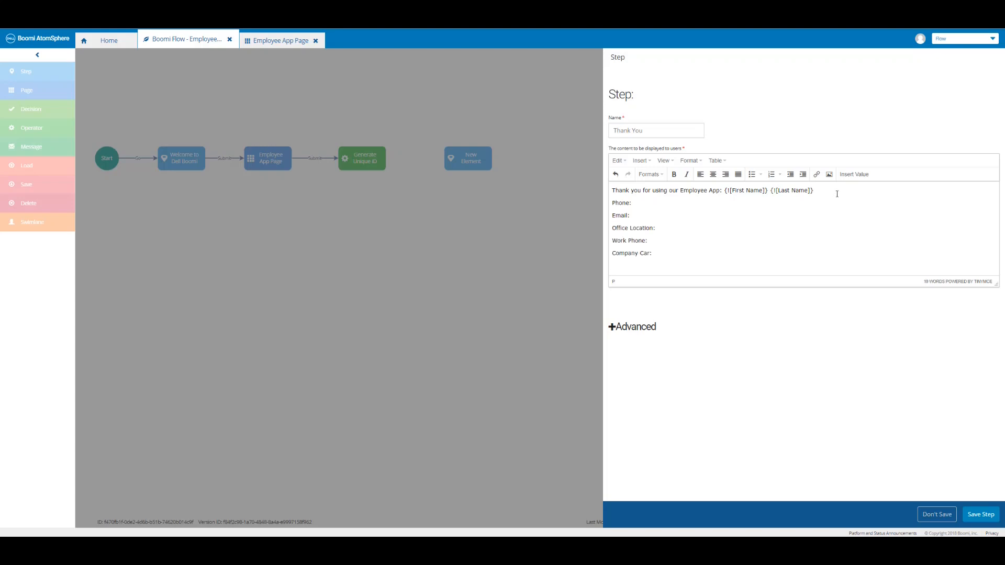
text(Unique PIN:)
key(Return)
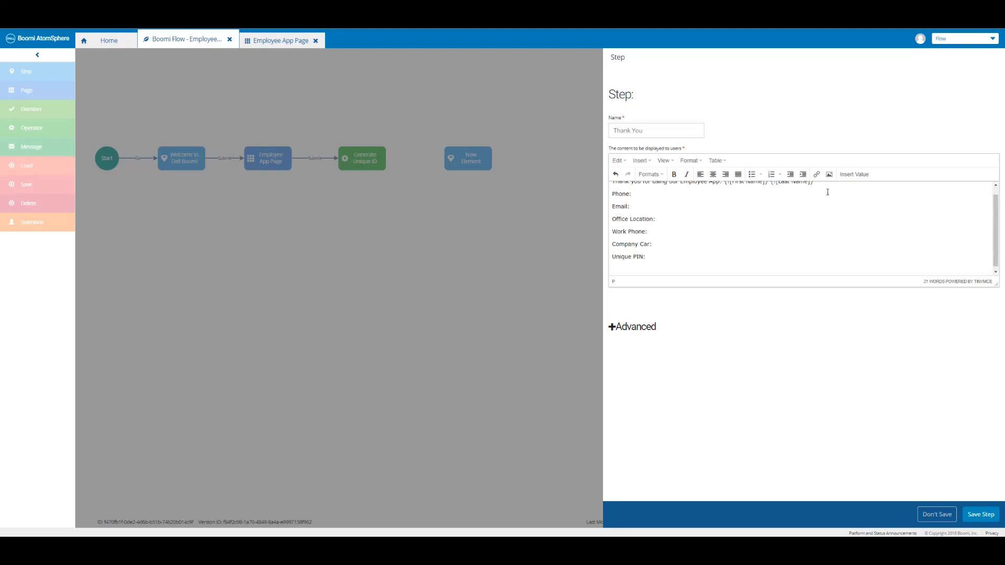
Add the 'Please use your Unique ID:' line, then insert the Phone and Email values after their labels.
text(Please use your Unique ID:)
click(847, 194)
click(848, 176)
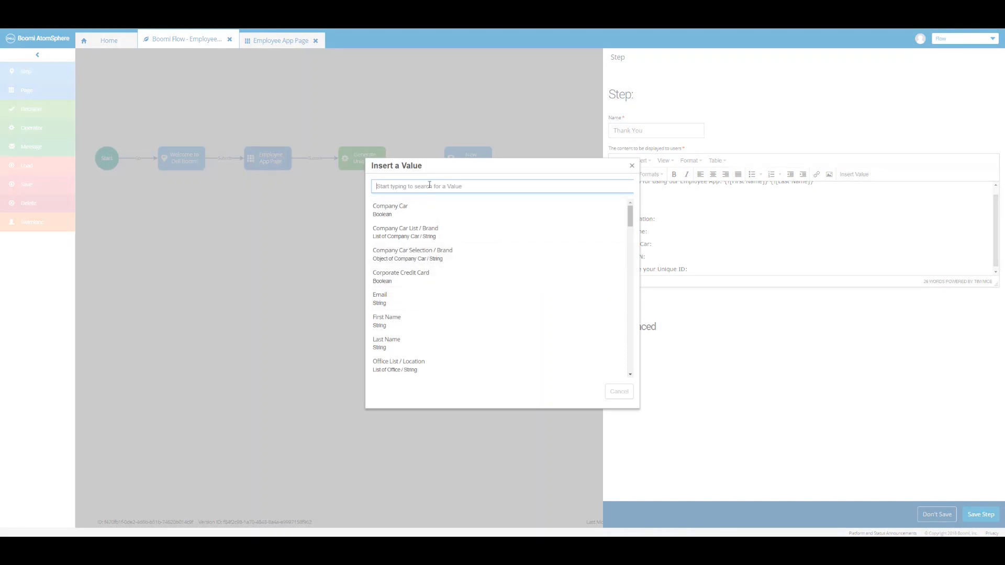
text(phone)
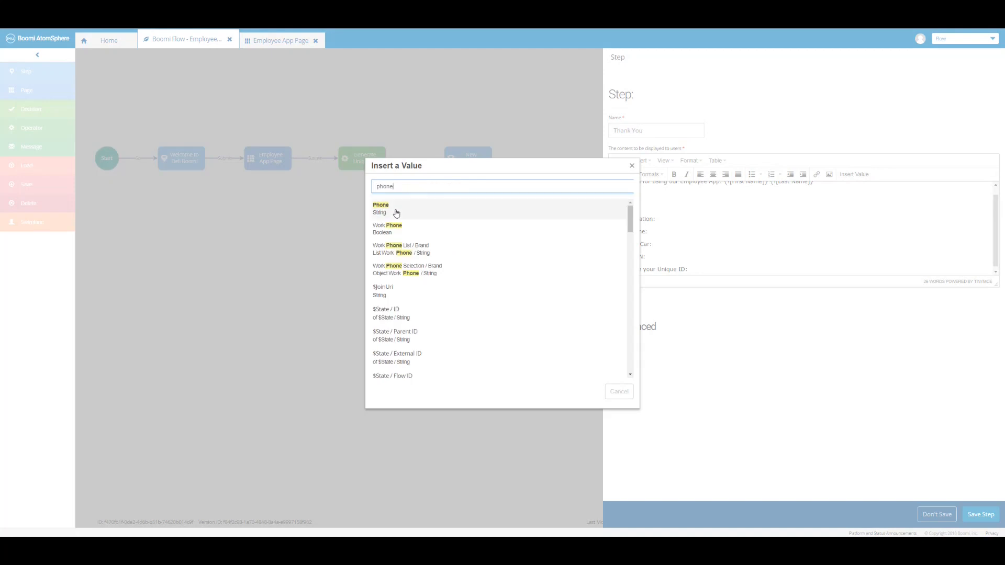
click(396, 213)
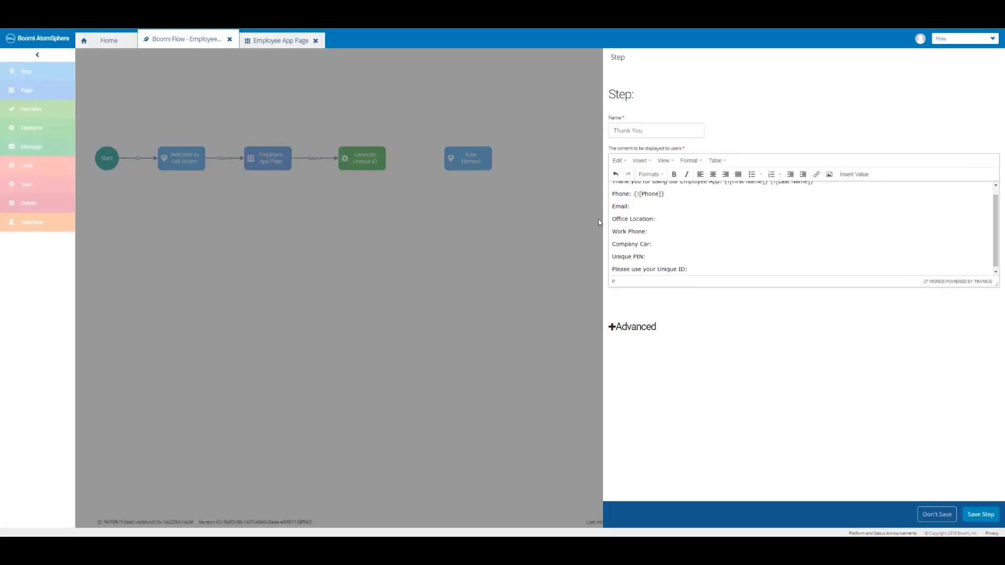
click(859, 179)
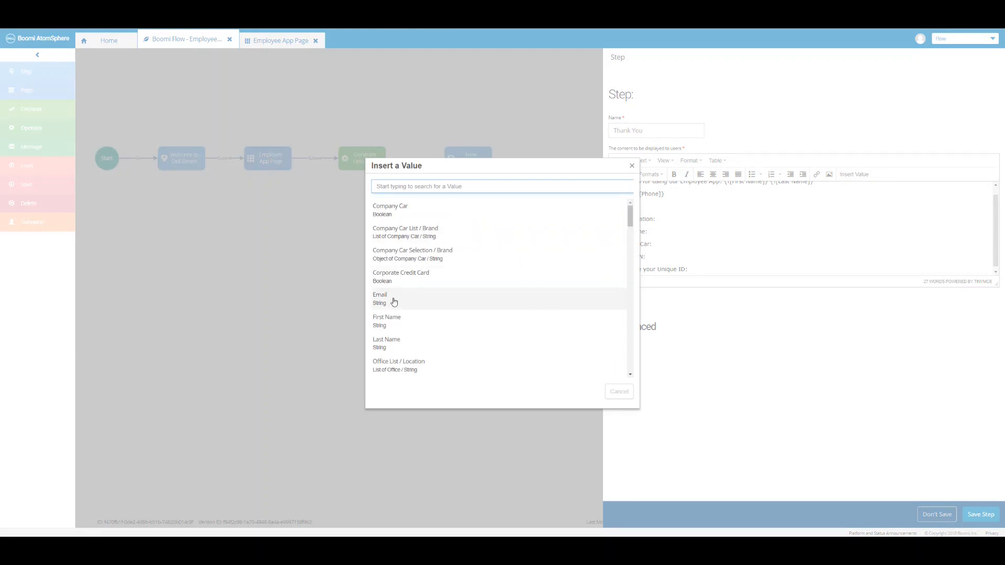
click(394, 301)
Insert the Office Selection / Location value after the Office Location label.
key(Down)
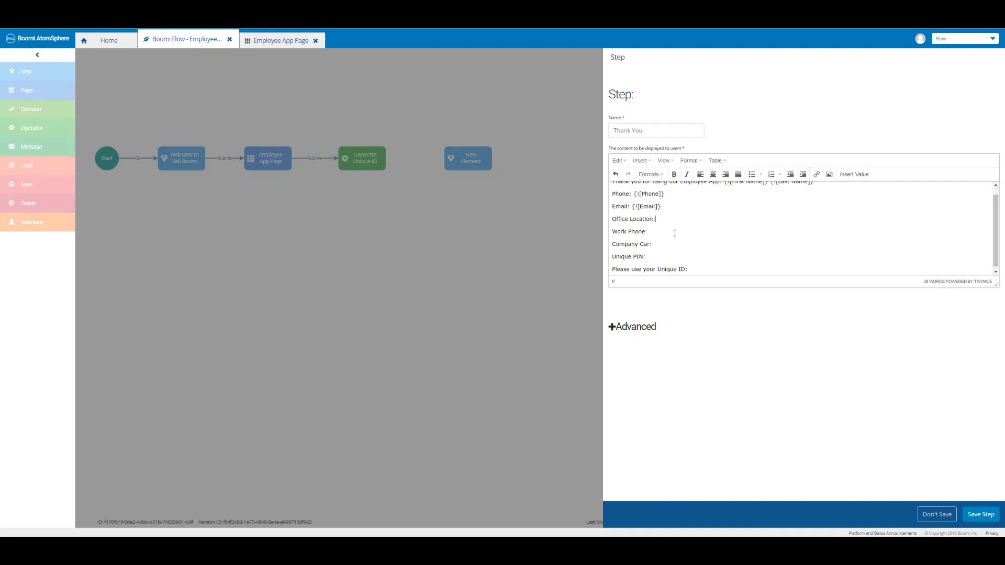
click(853, 175)
text(office)
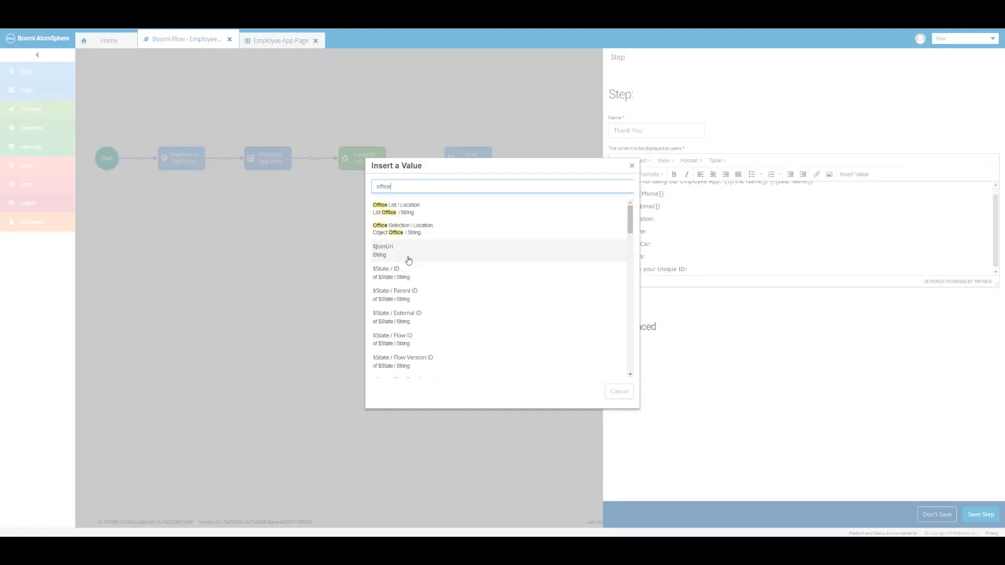
click(403, 229)
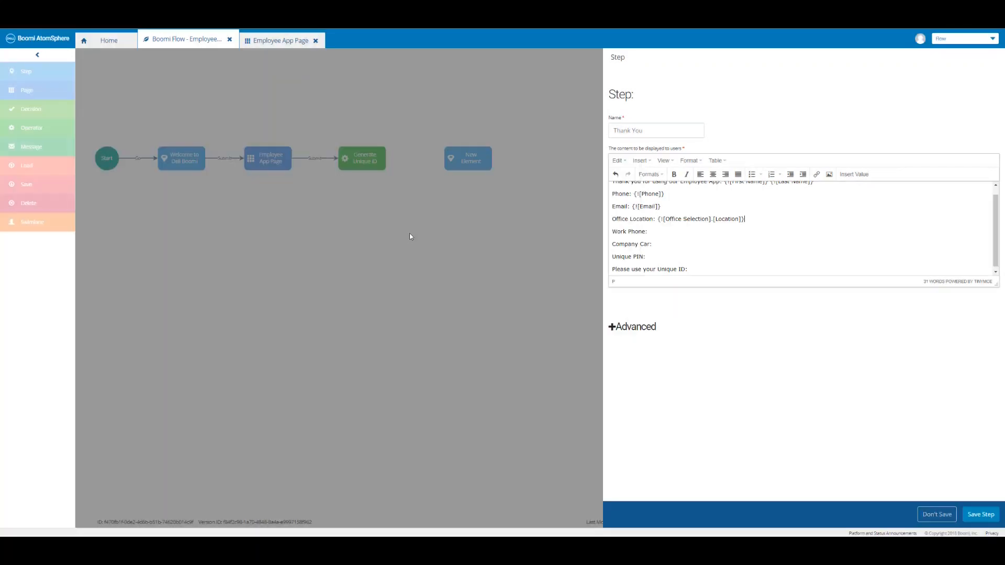
click(650, 231)
Insert the Work Phone Selection and Company Car Selection brand values after their labels.
click(852, 177)
click(422, 187)
text(work)
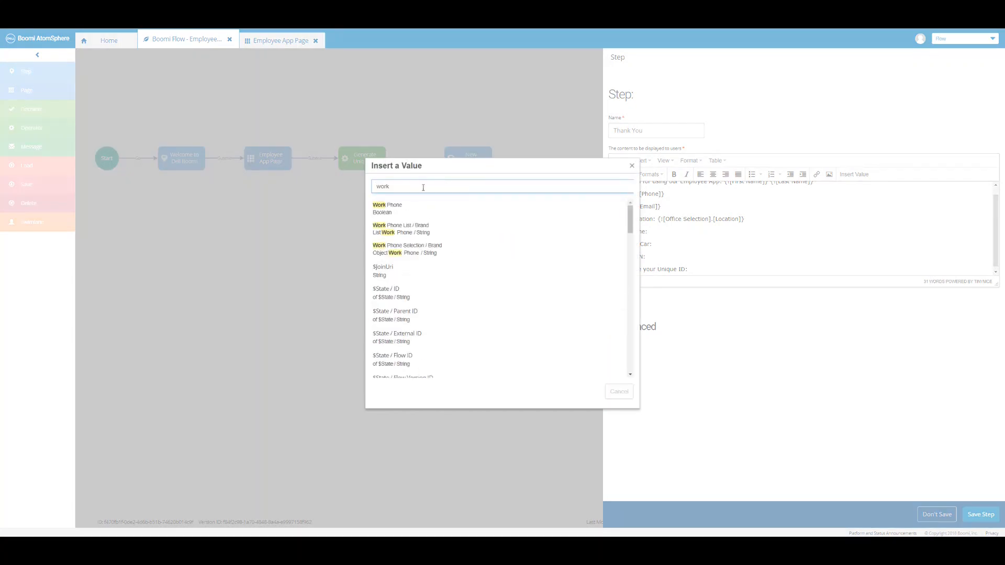
click(414, 250)
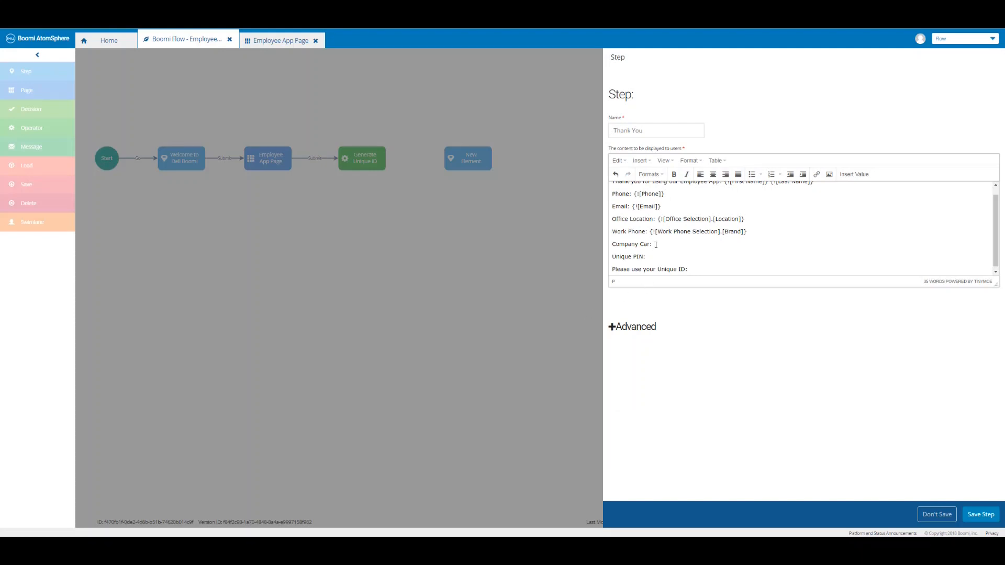
click(852, 176)
click(432, 187)
text(car)
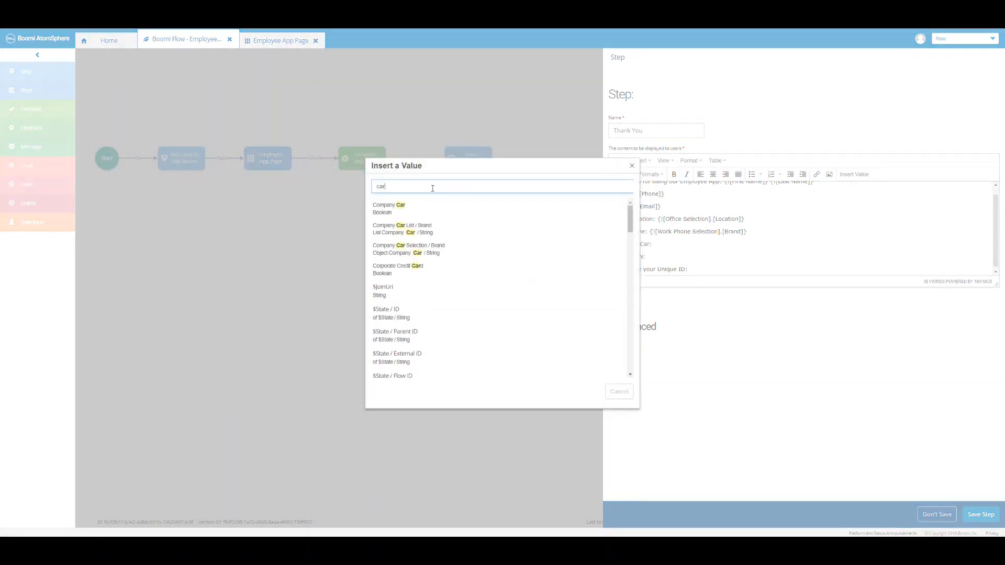
click(413, 248)
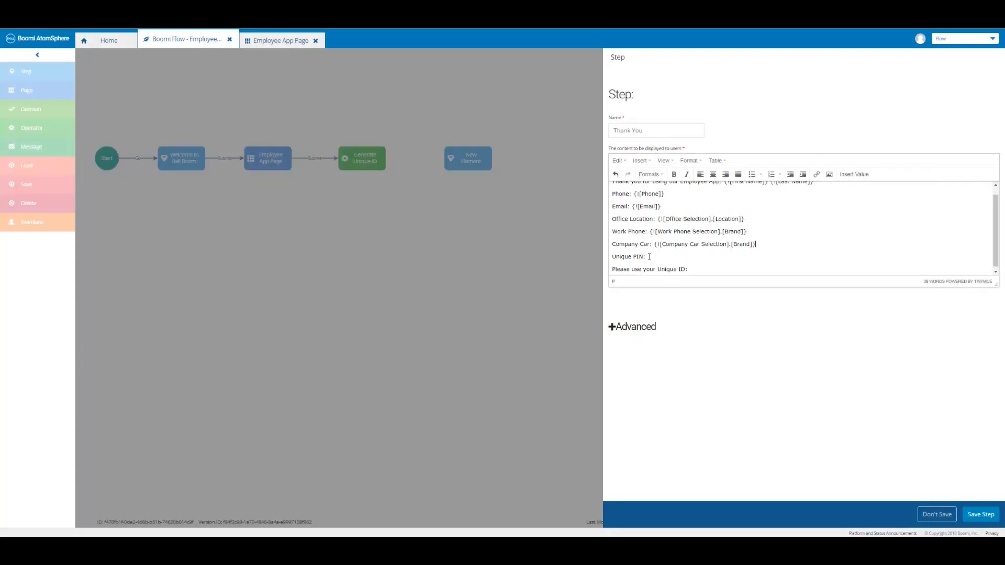
Insert the Unique PIN value after its label and the Unique ID value into the last sentence.
click(853, 175)
click(432, 186)
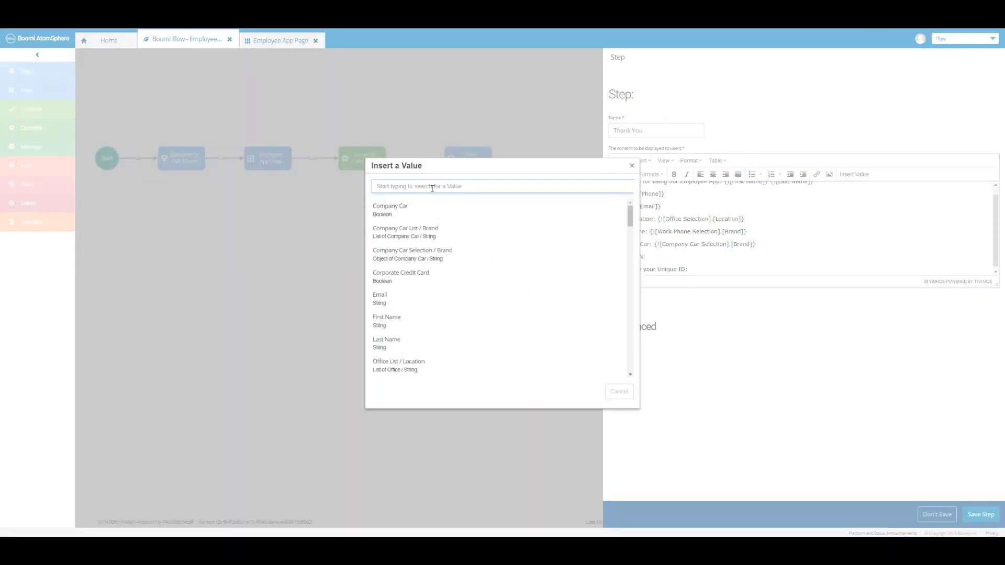
text(unique)
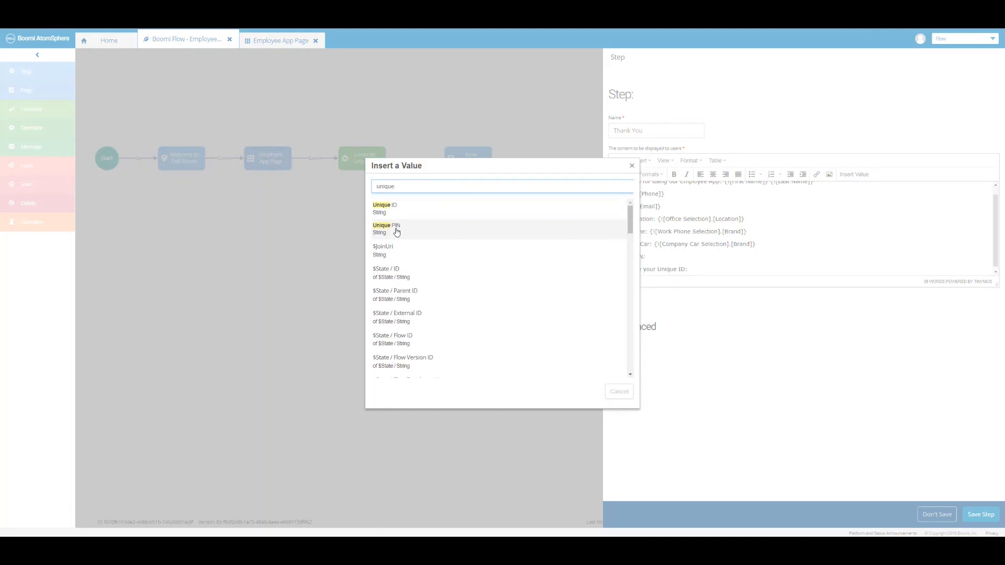
click(396, 232)
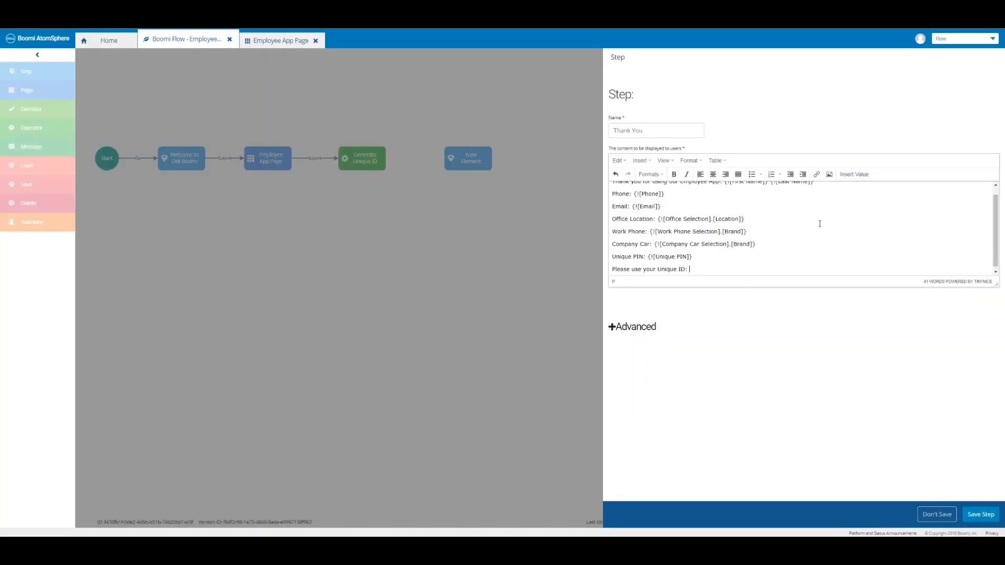
click(850, 178)
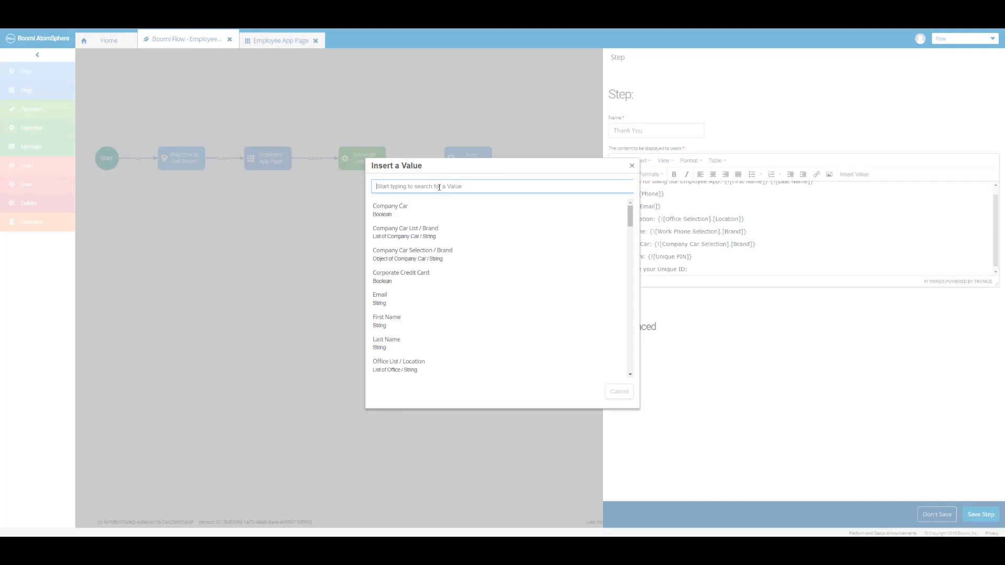
text(ID)
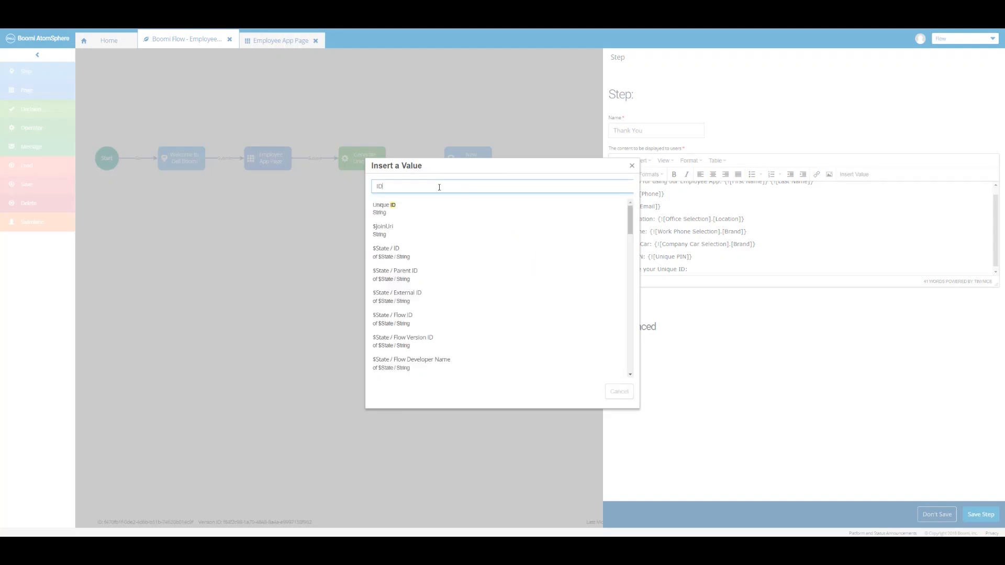
click(397, 210)
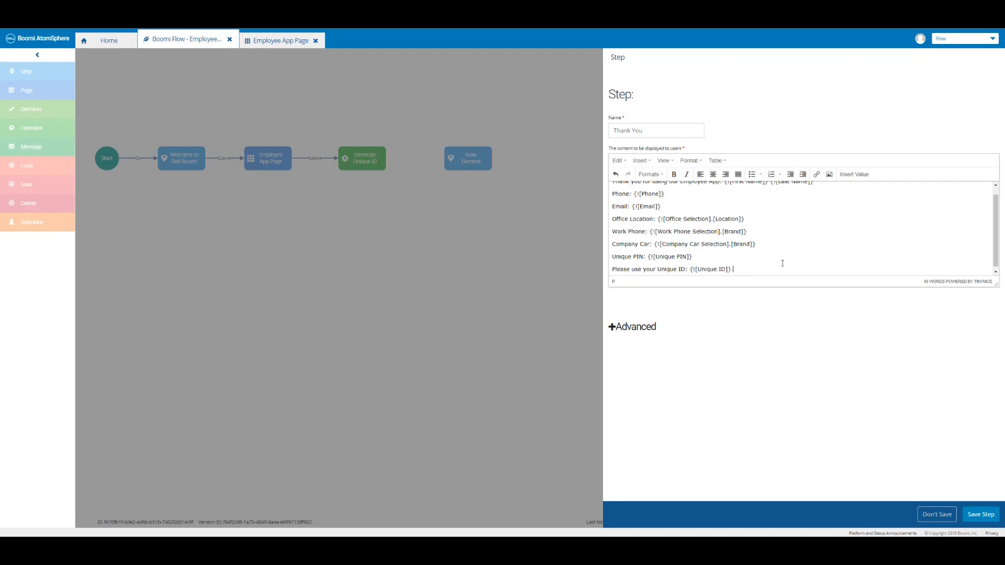
Finish the message with the reference-check wording and 'Have a great day!', then save the step.
text(as reference to check the status of your request.)
key(Return)
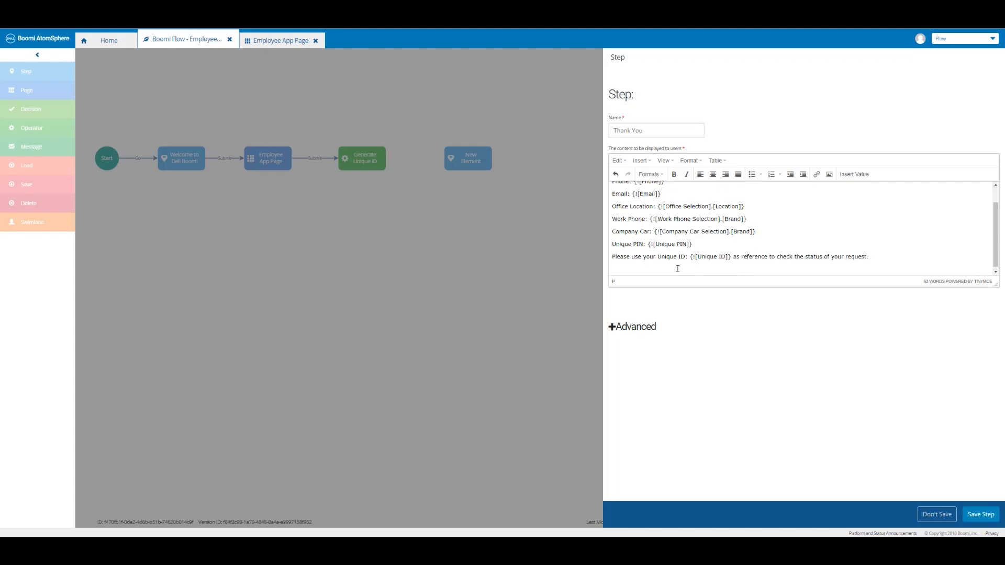
text(Have a great day!)
click(984, 515)
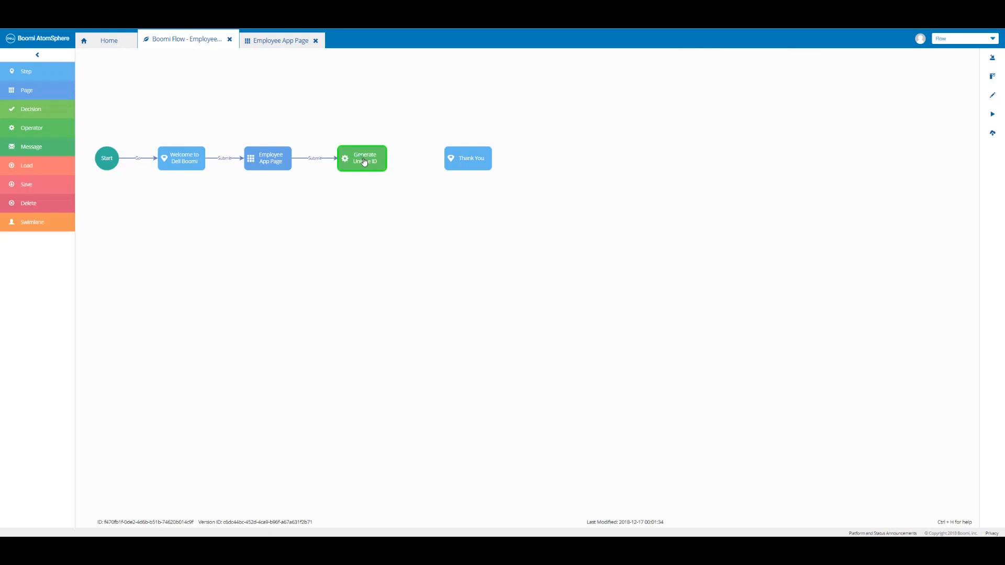
Link Generate Unique ID to Thank You with an outcome named Submit.
drag(365, 162, 470, 159)
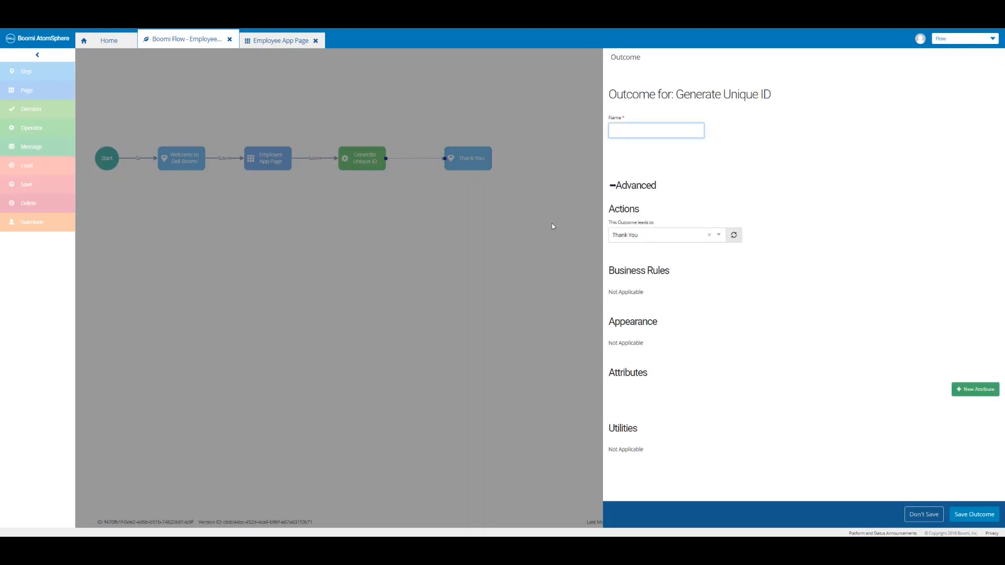
text(Submit)
click(971, 516)
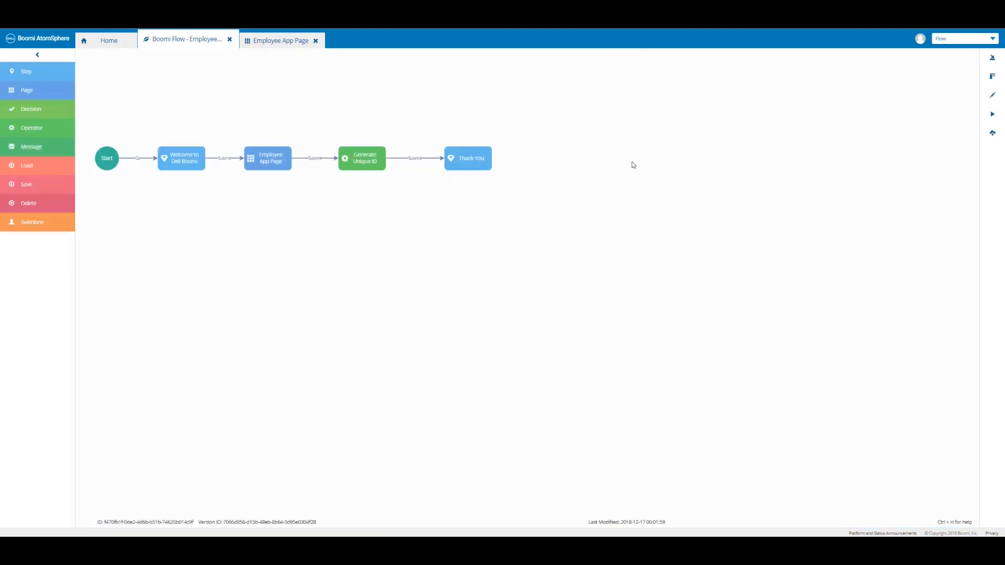
Publish the flow as the default version with comment 'Boomi Flow - Thank you - Step Element'.
click(992, 133)
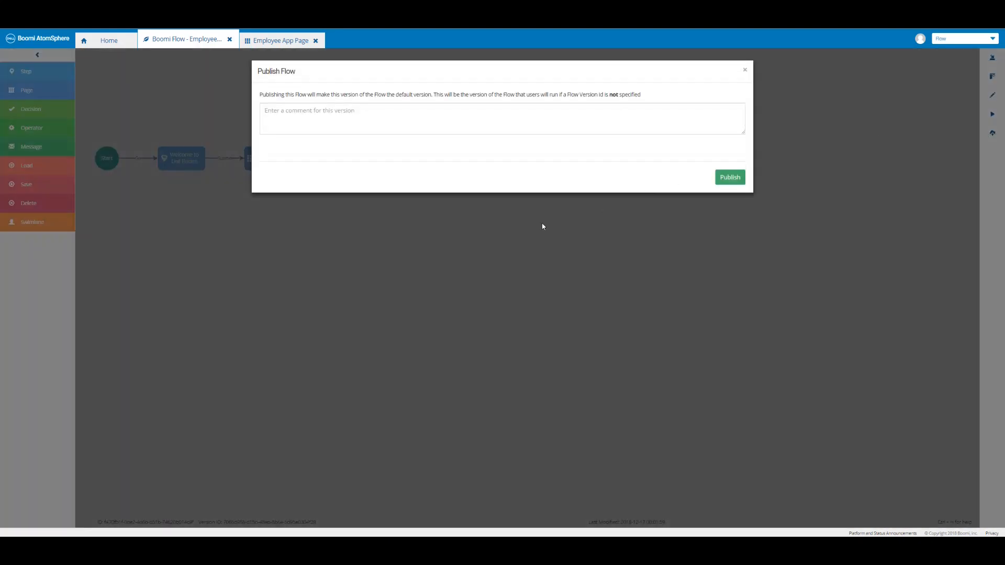
click(332, 111)
text(Boomi Flow - Thank you - Step Element)
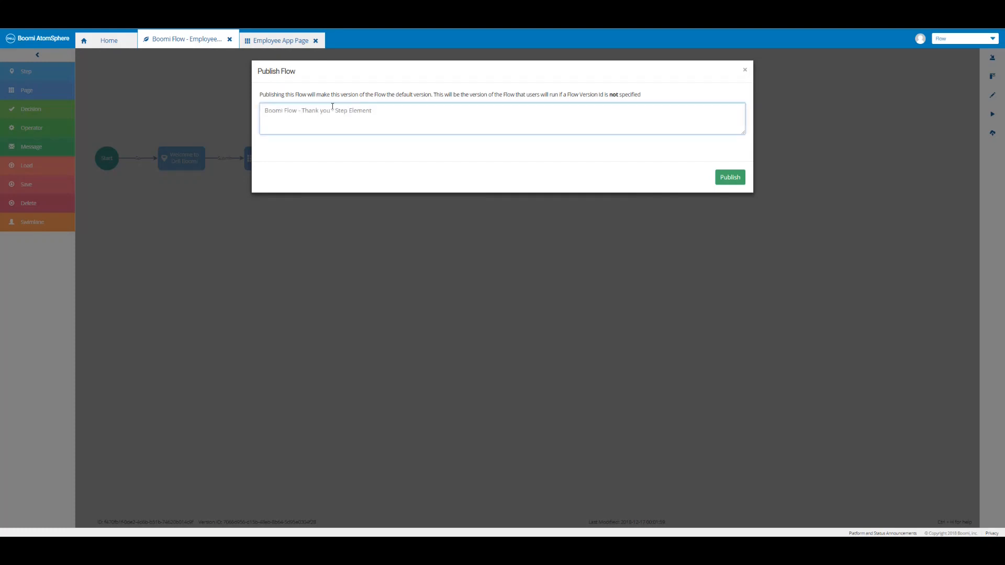
click(730, 177)
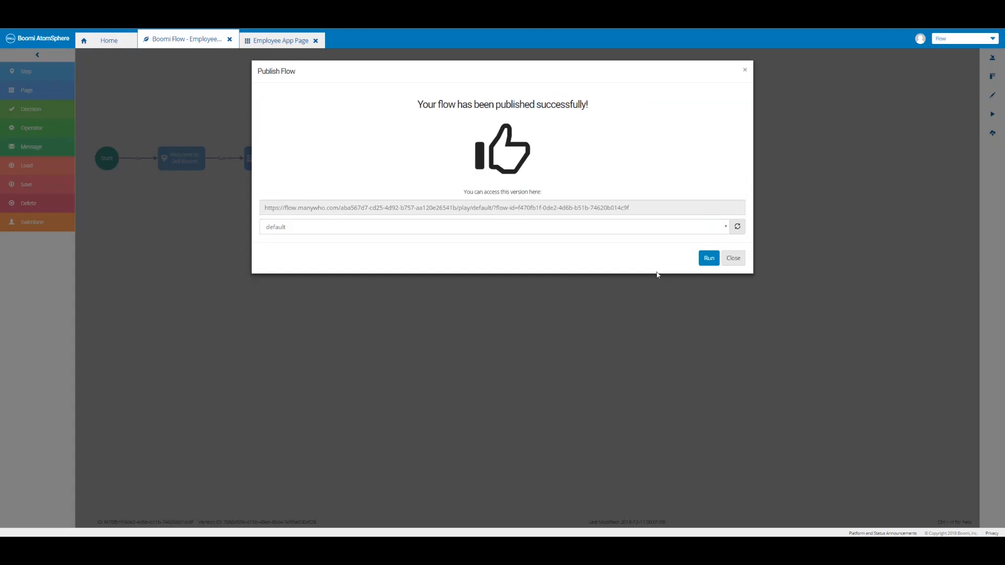
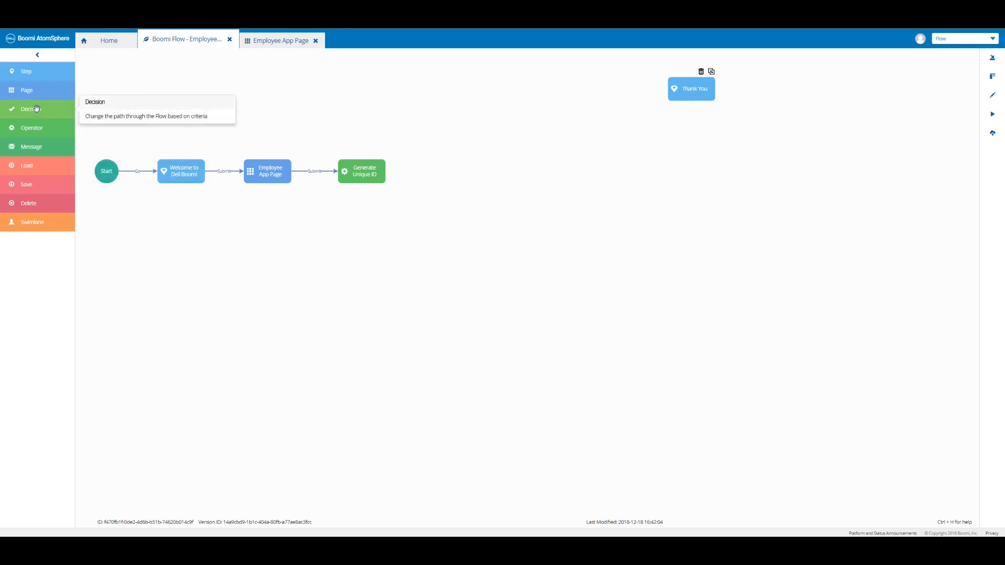
Add a decision step named 'Check Corporate Credit Card?' to the canvas and save it.
drag(36, 108, 463, 170)
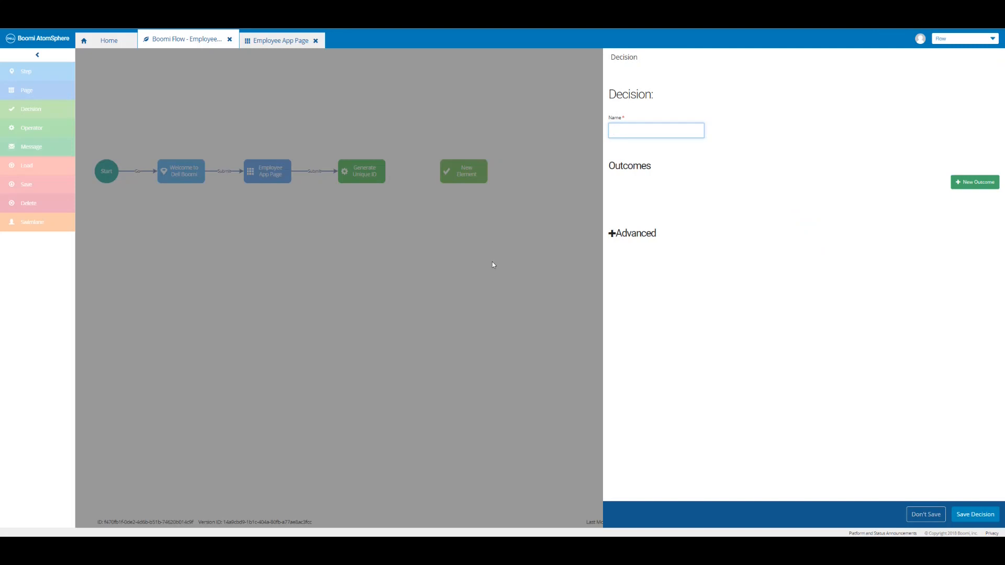
text(Check Corporate Credit Card?)
click(971, 514)
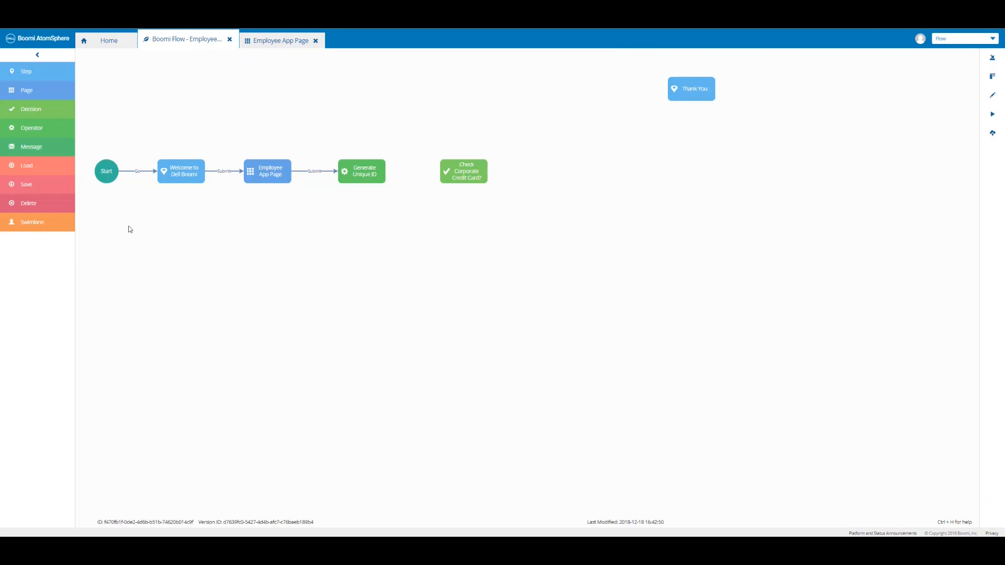
Add a message step named 'Send Email to Requester: Corporate Credit Card' below the decision and save it.
drag(51, 153, 463, 246)
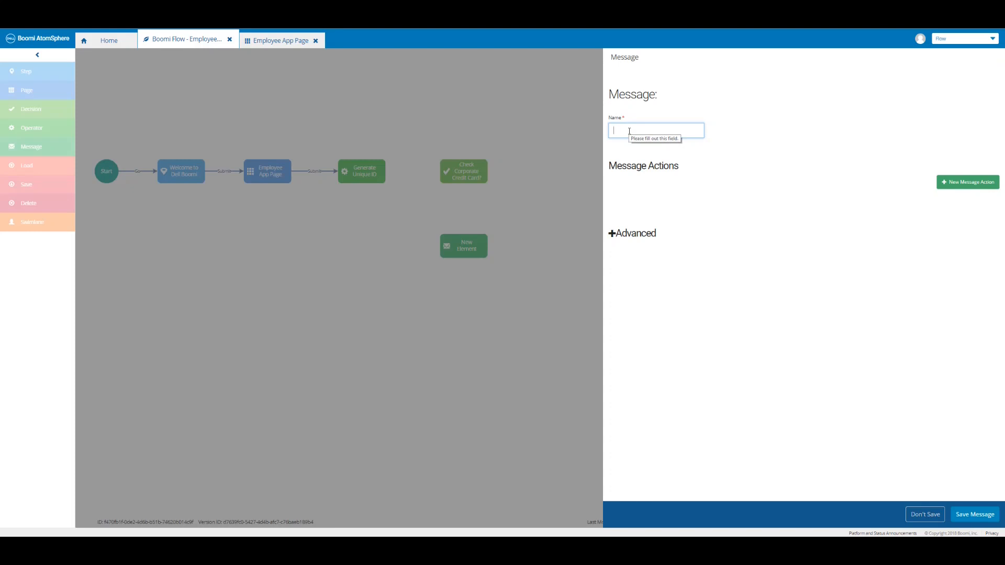
text(Requester: Corporate Credit Card)
click(972, 516)
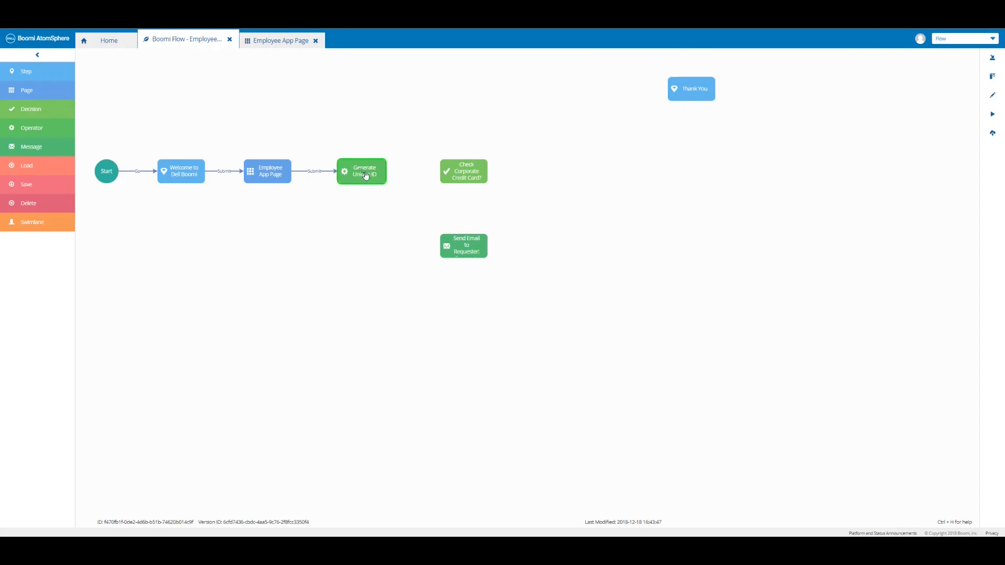
Link Generate Unique ID to the decision with a 'Corporate Credit Card?' outcome, then go back Home.
drag(366, 175, 464, 173)
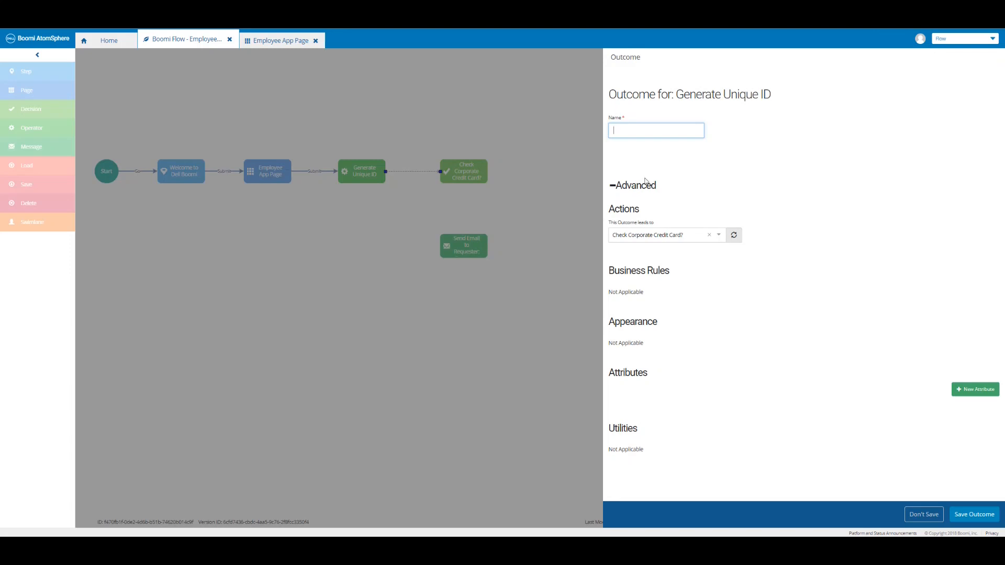
text(Corporate Credit Card?)
click(971, 514)
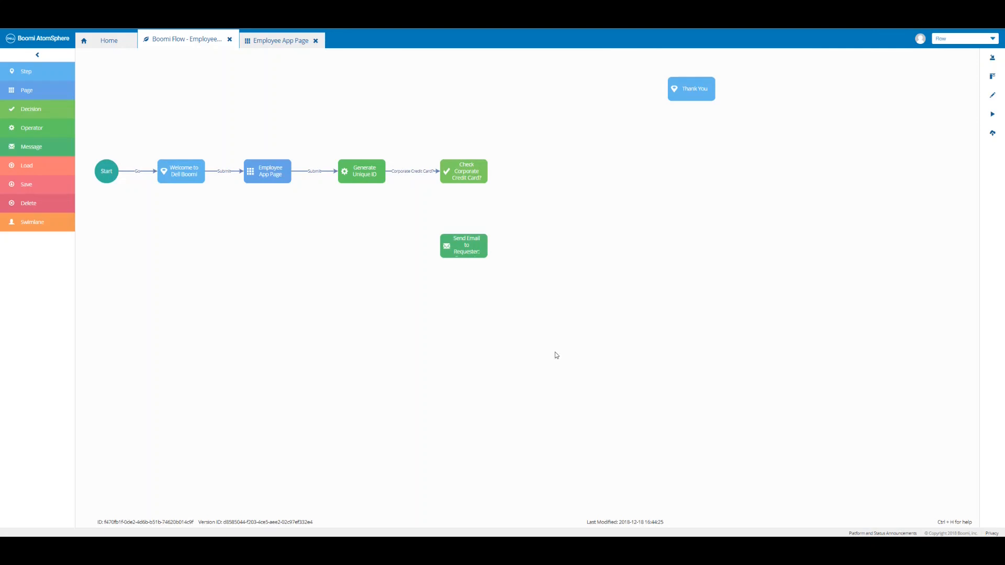
click(108, 42)
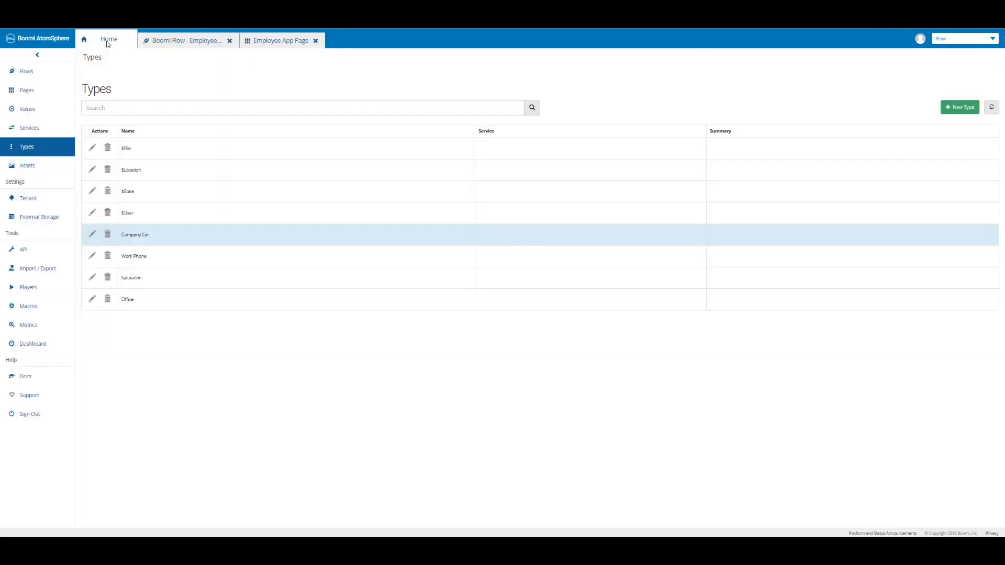
click(37, 130)
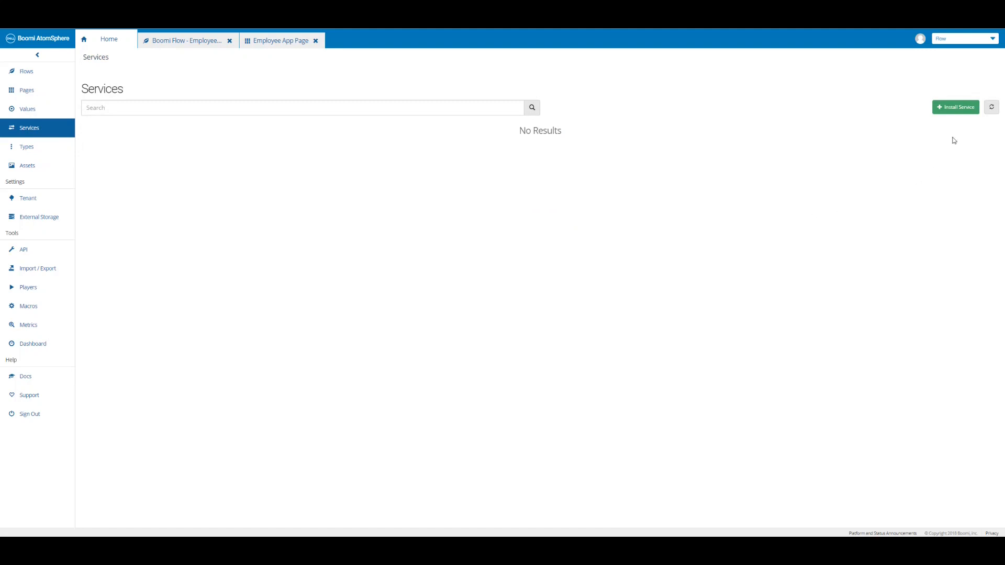
click(957, 111)
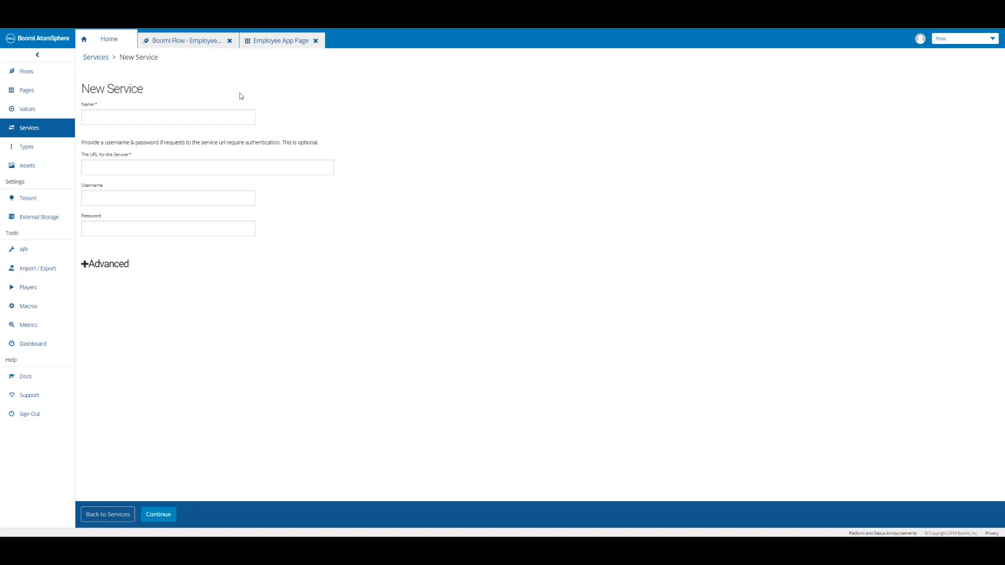
click(211, 115)
key(ctrl+v)
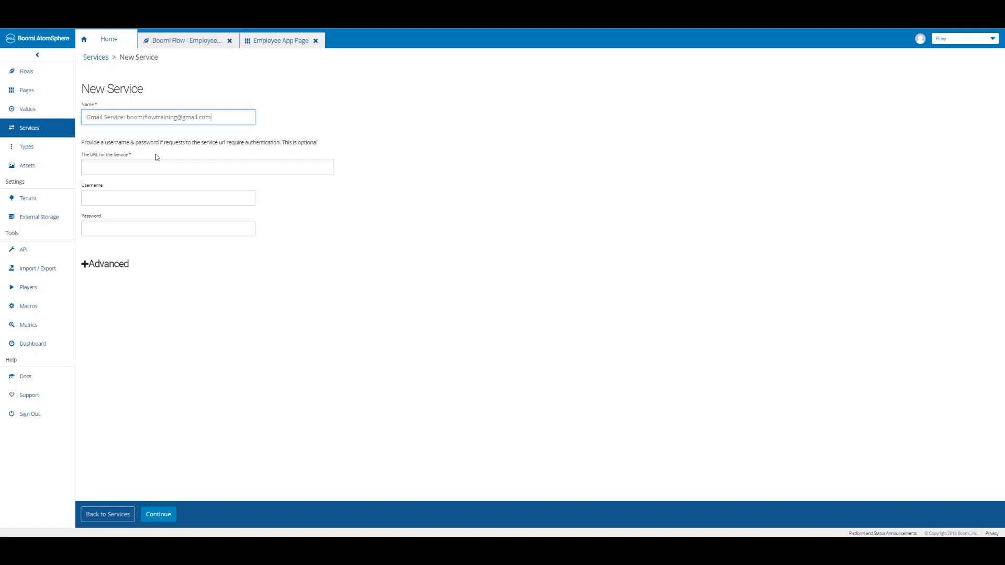
click(153, 166)
text(https://services-staging.manywho.com/api/email/1)
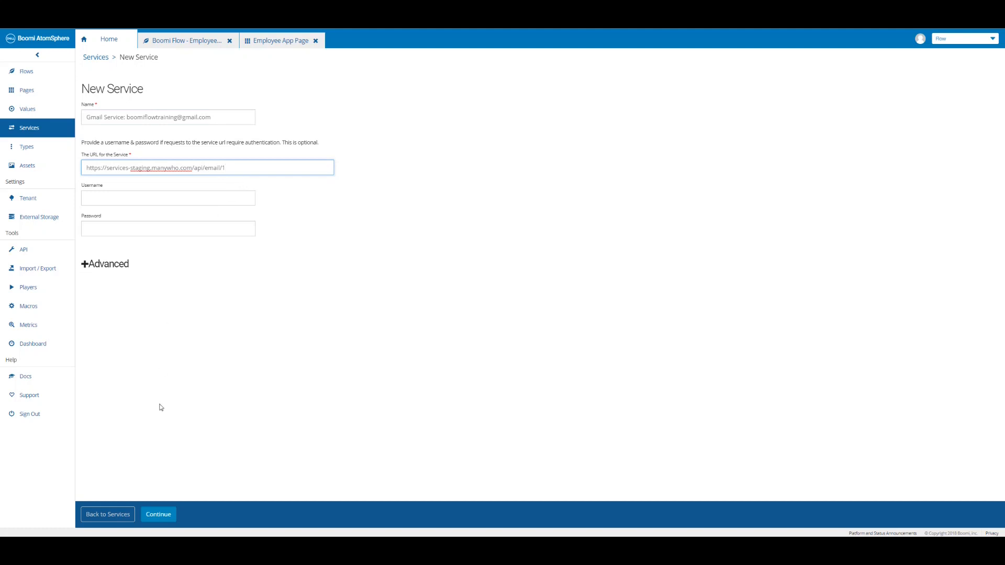
click(158, 519)
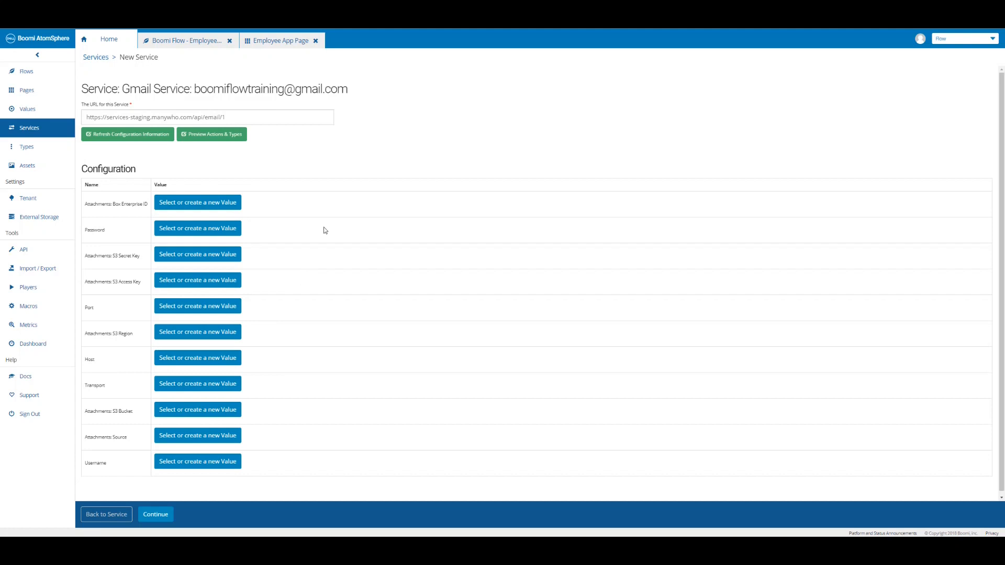
Create a Password config value holding the account password for the Gmail service.
click(213, 230)
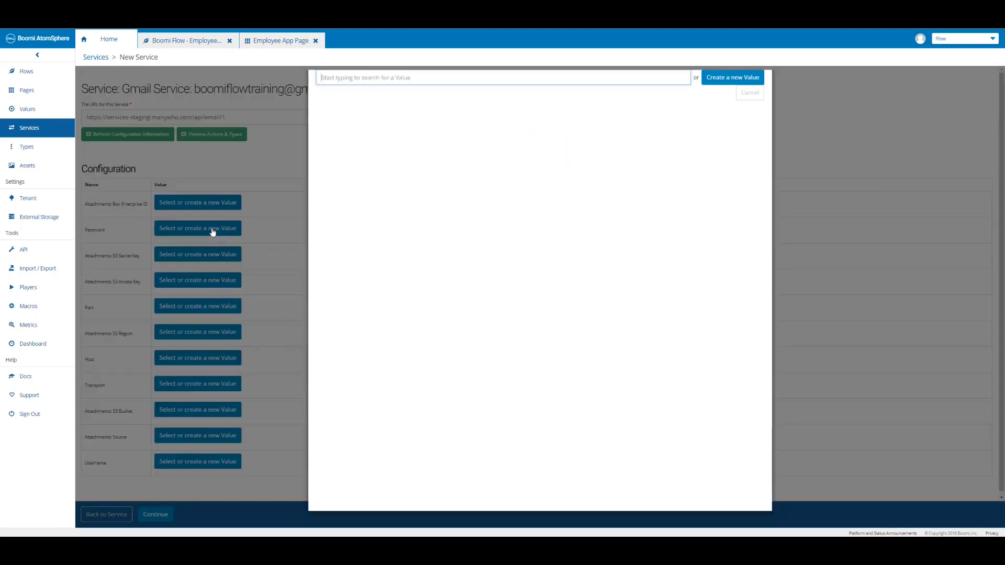
click(720, 89)
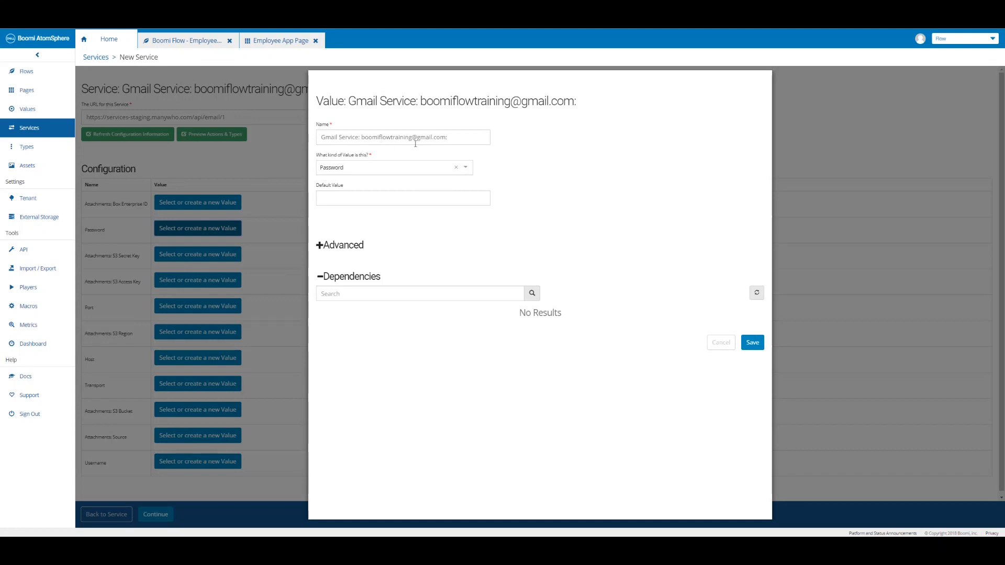
click(453, 137)
text(Password)
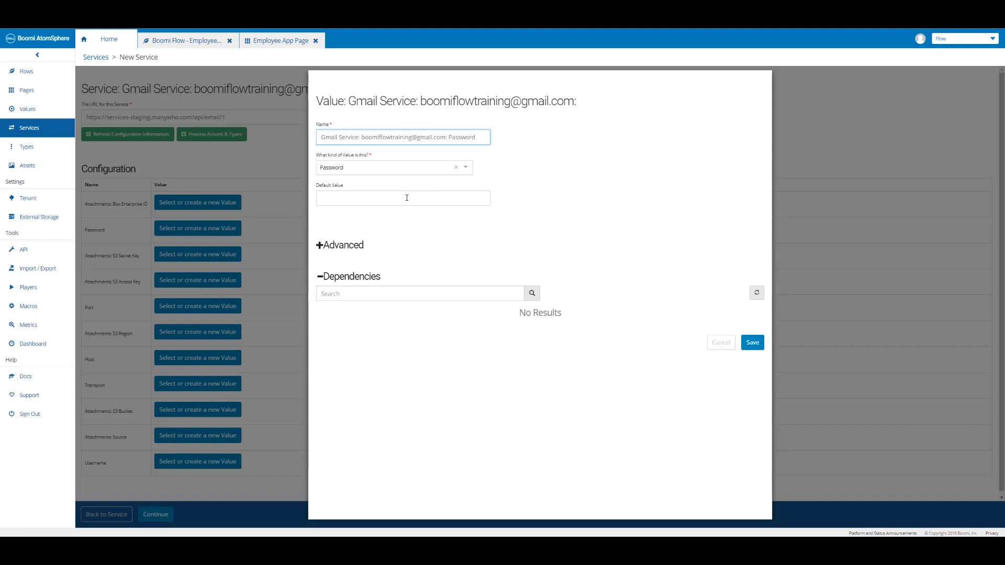
click(407, 198)
key(ctrl+v)
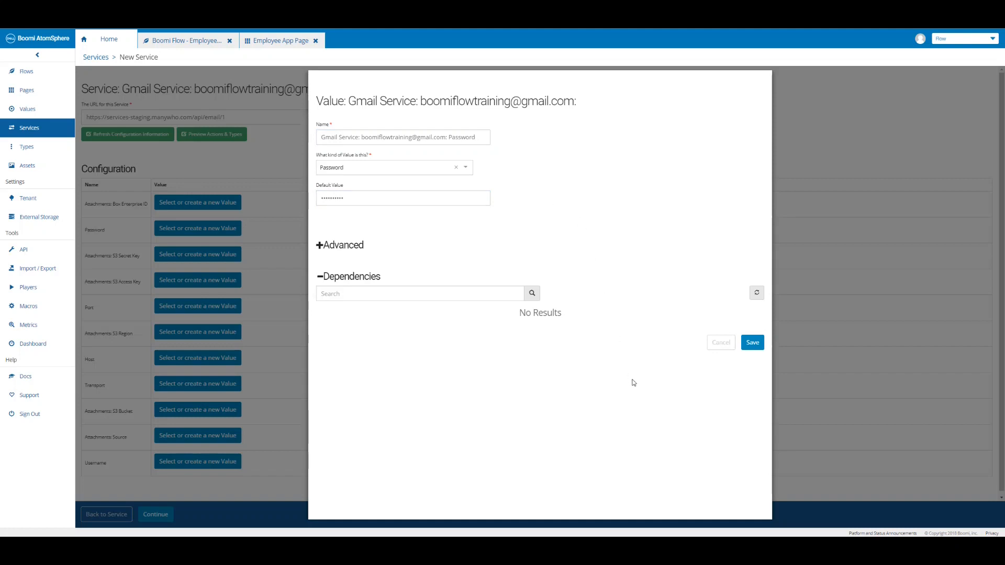
click(753, 345)
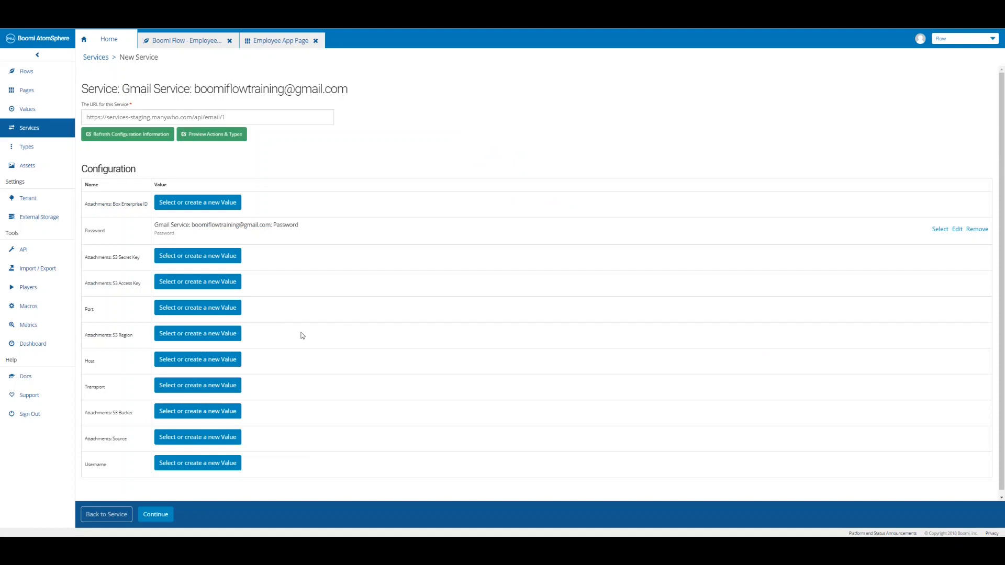
Create a Port config value with default 587.
click(228, 312)
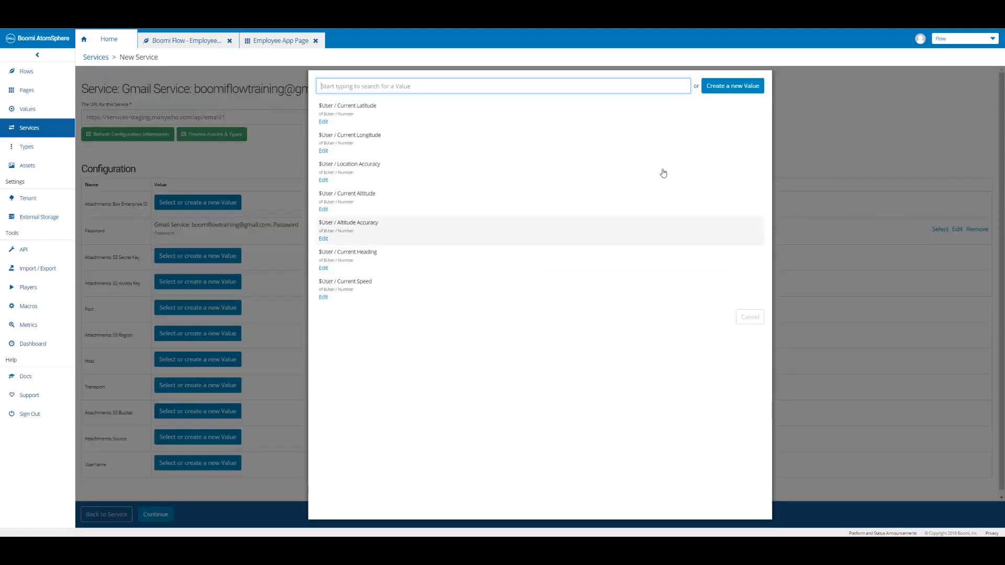
click(721, 90)
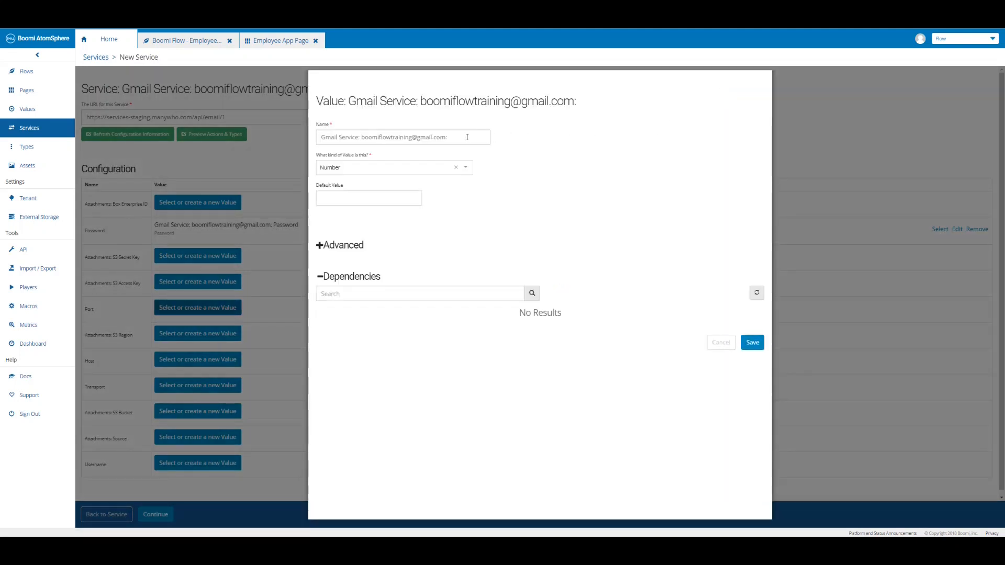
click(467, 138)
text(Port)
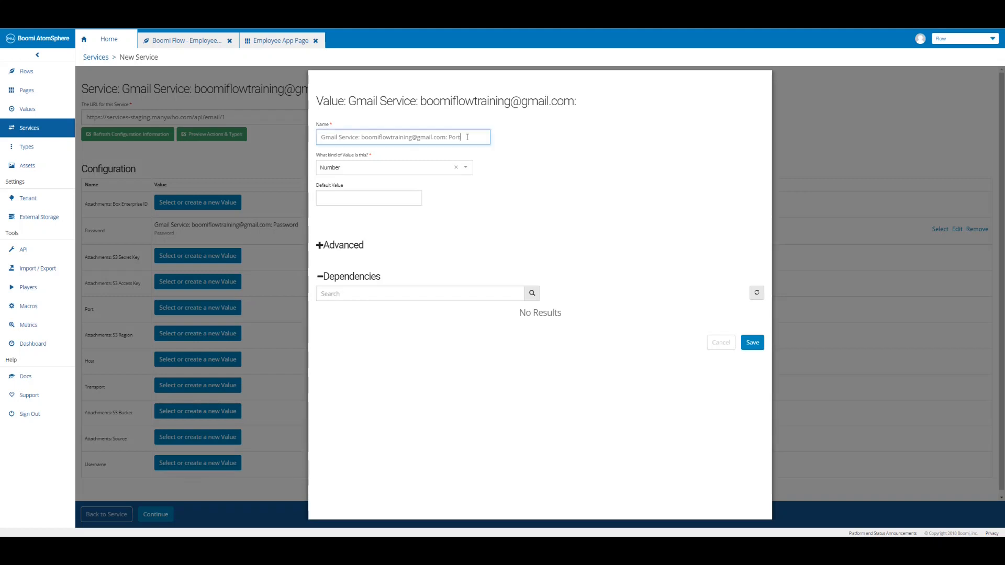
click(388, 199)
text(587)
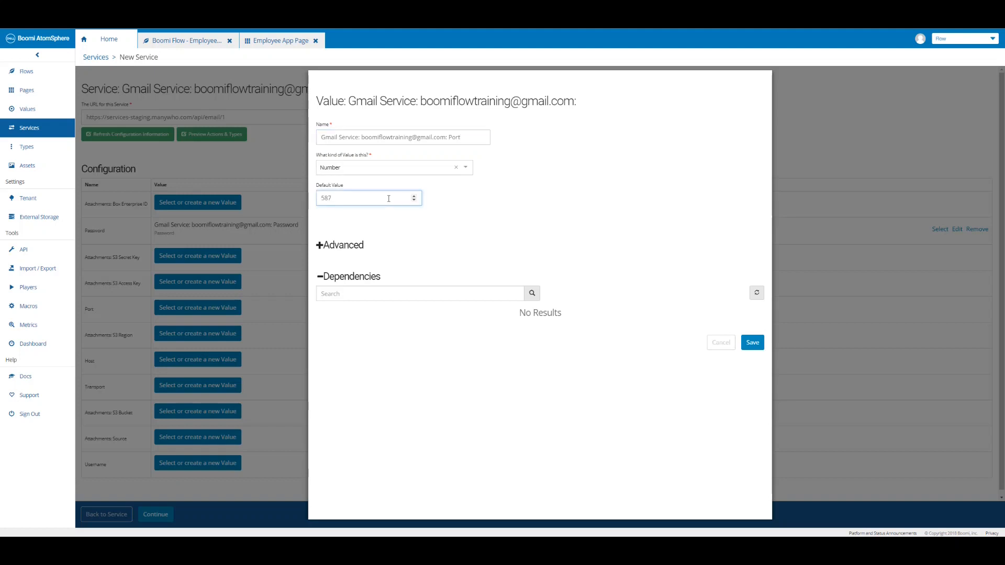
click(753, 343)
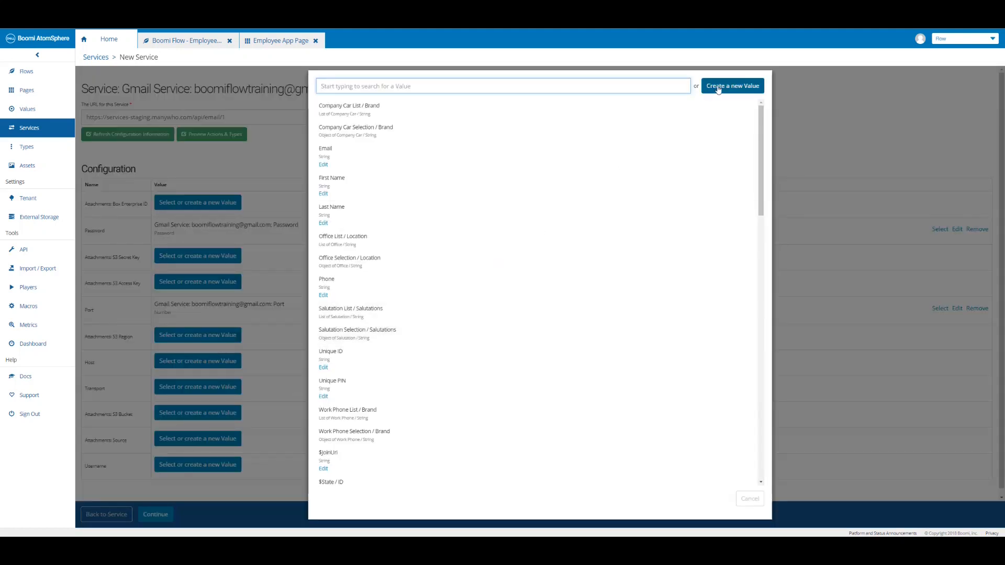
Create a Host config value defaulting to smtp.gmail.com.
click(717, 88)
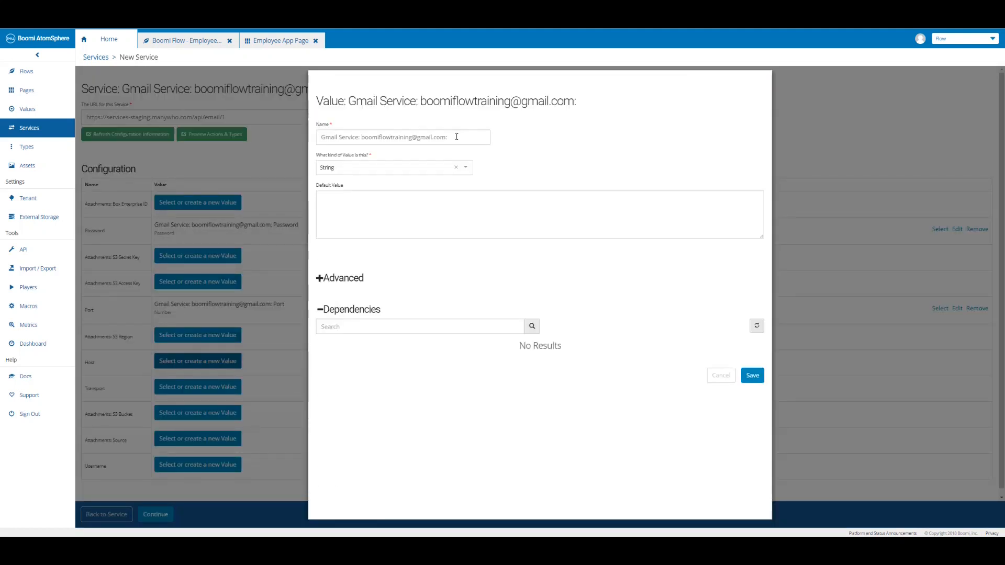
click(456, 136)
text(Host)
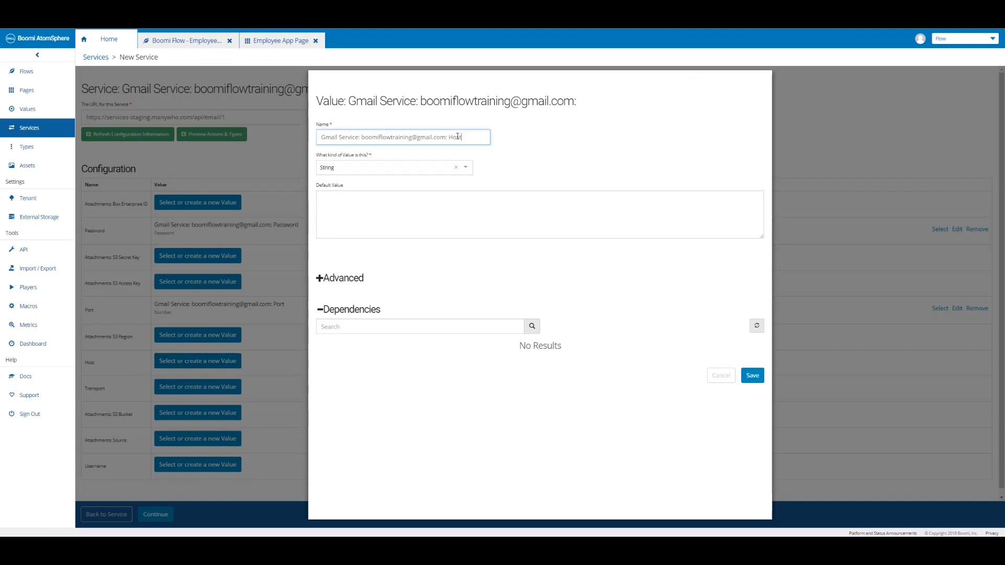
click(436, 202)
text(smtp.gmail.com)
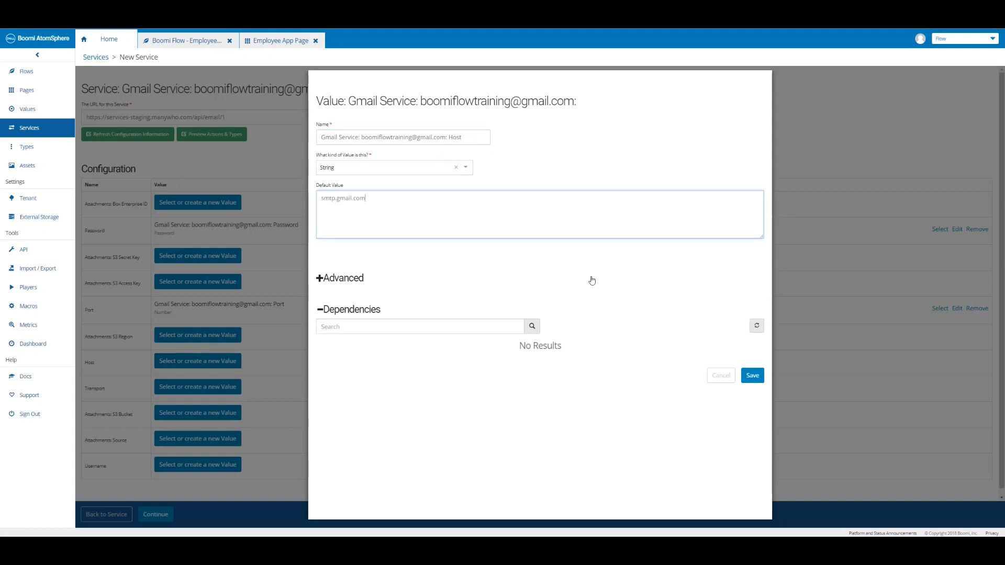
click(752, 376)
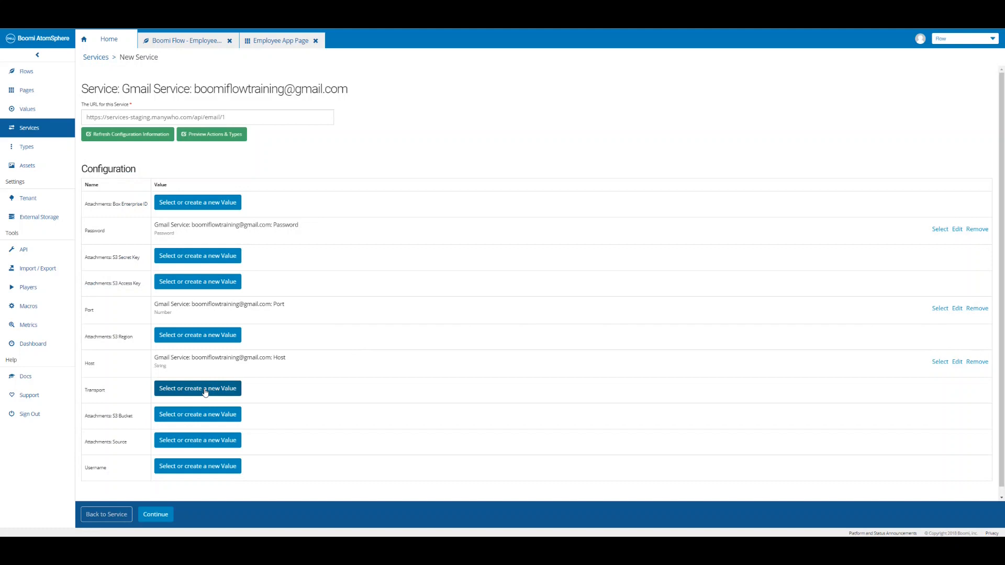
Create a Transport config value defaulting to tls.
click(205, 391)
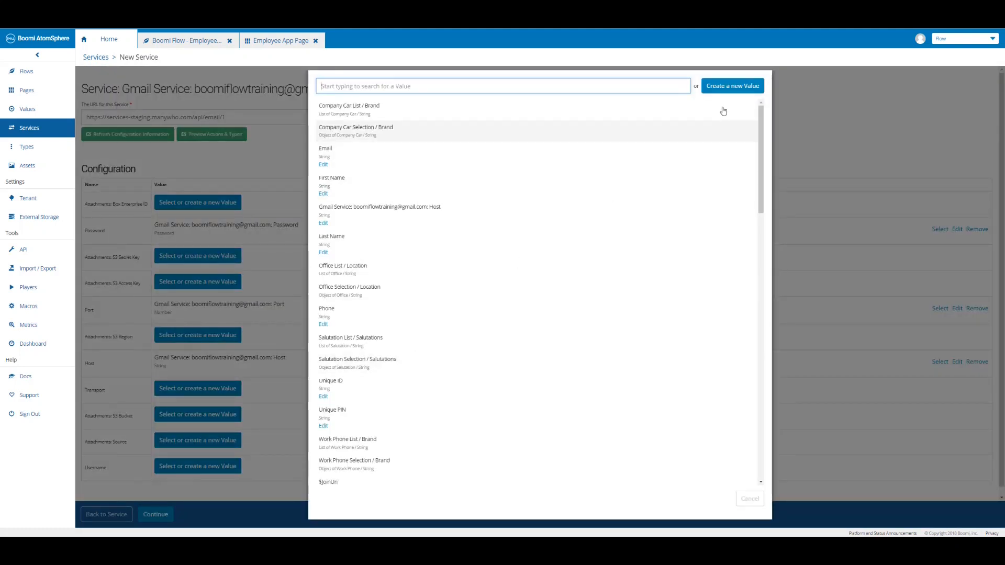
click(727, 87)
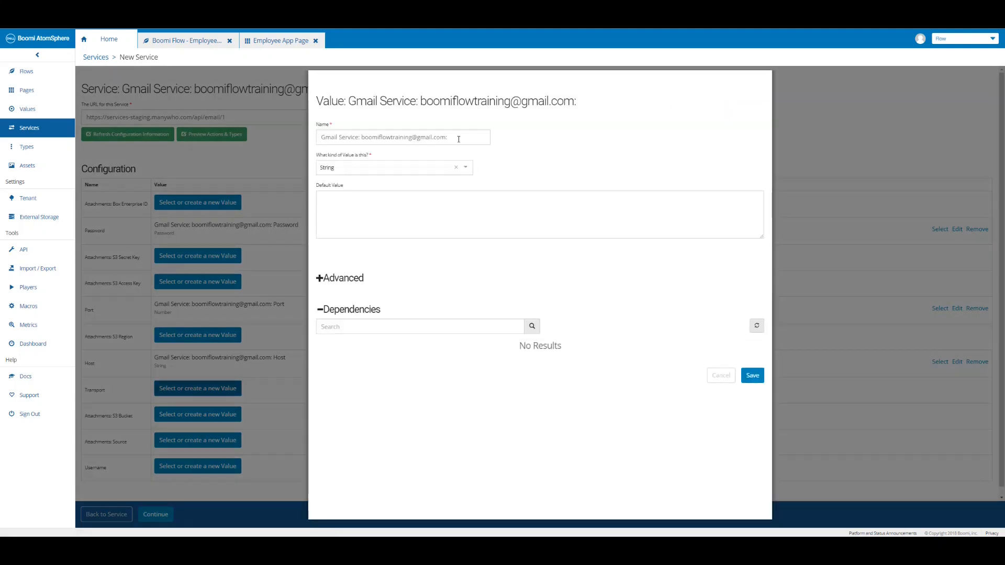
click(458, 139)
text(Transport)
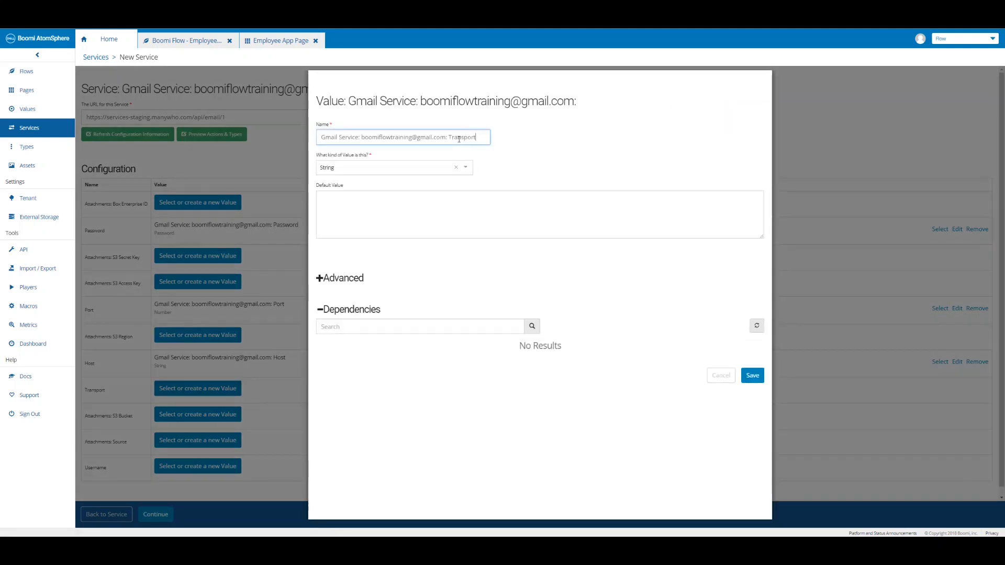
click(447, 198)
text(tls)
click(751, 375)
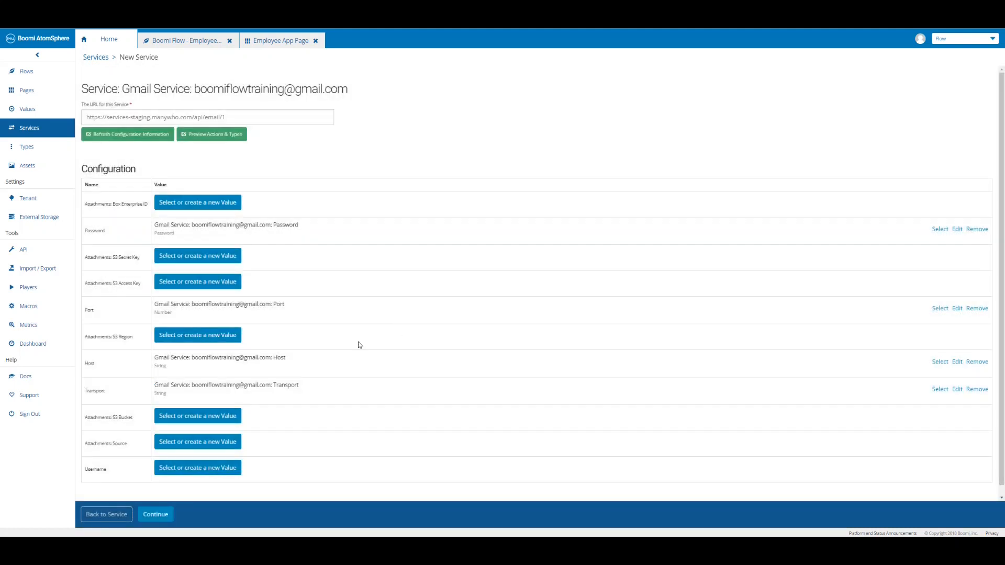
Add a Username value holding the account e-mail, install the service, and return to Services.
click(209, 468)
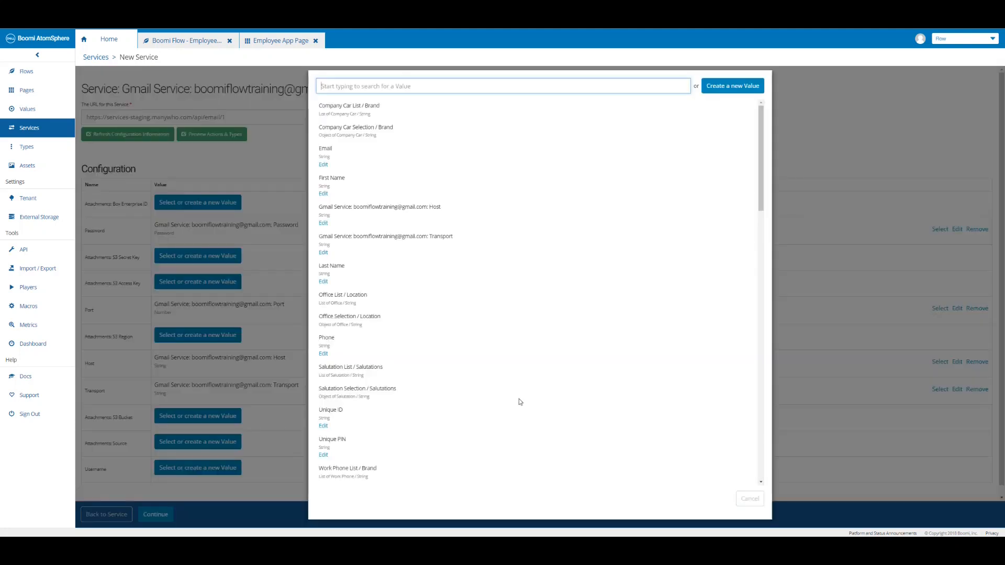
click(738, 92)
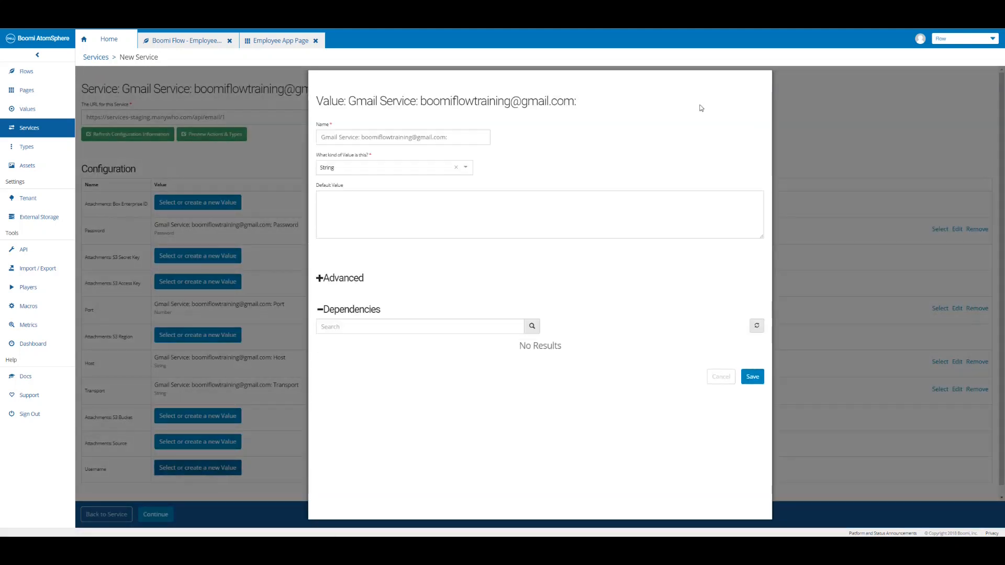
click(465, 137)
text(Username)
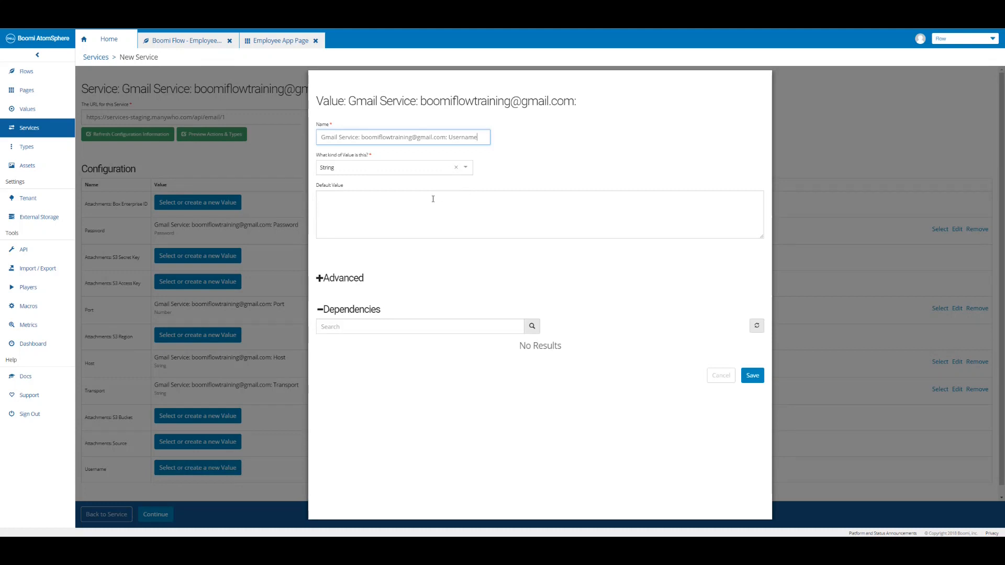
click(432, 201)
key(ctrl+v)
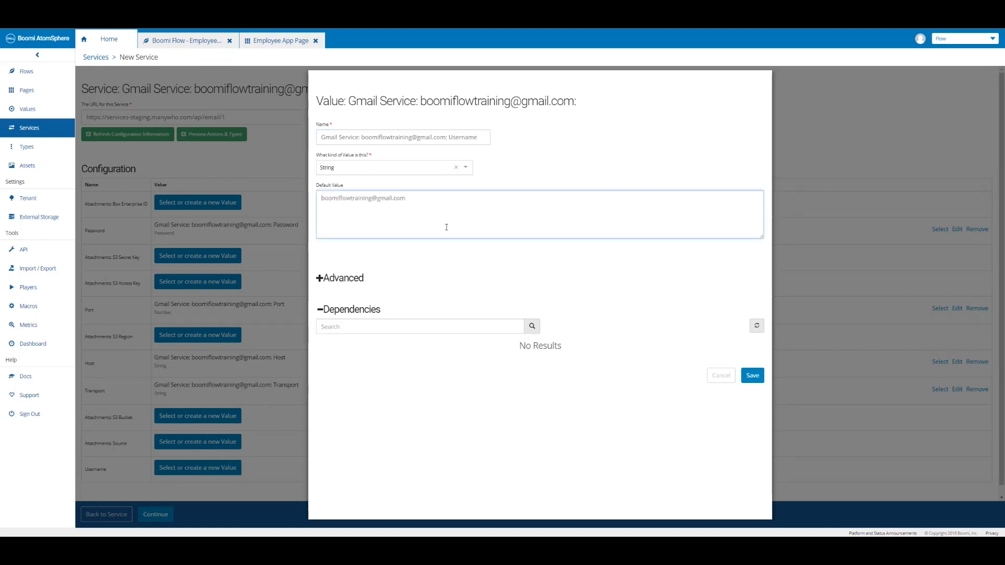
click(752, 376)
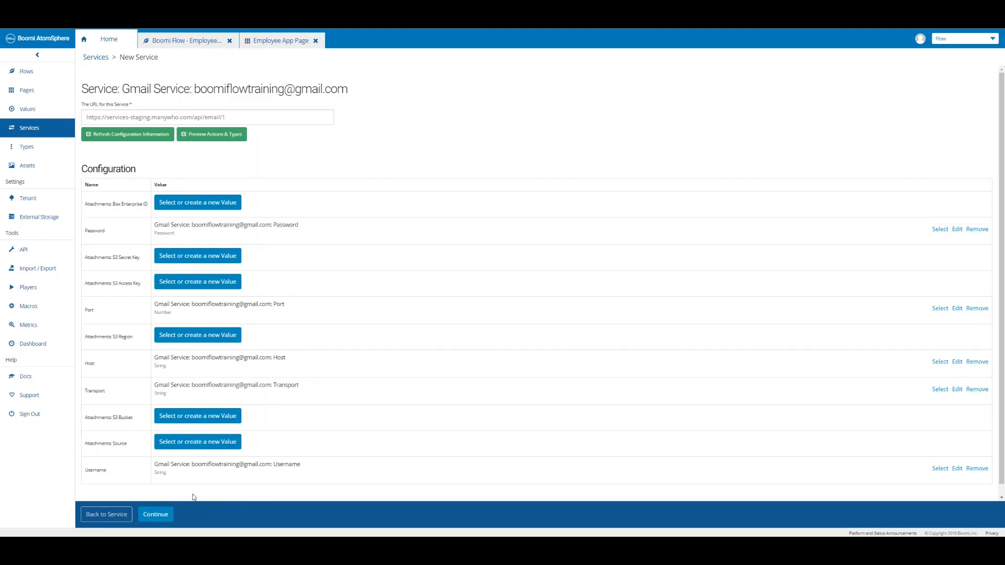
click(155, 515)
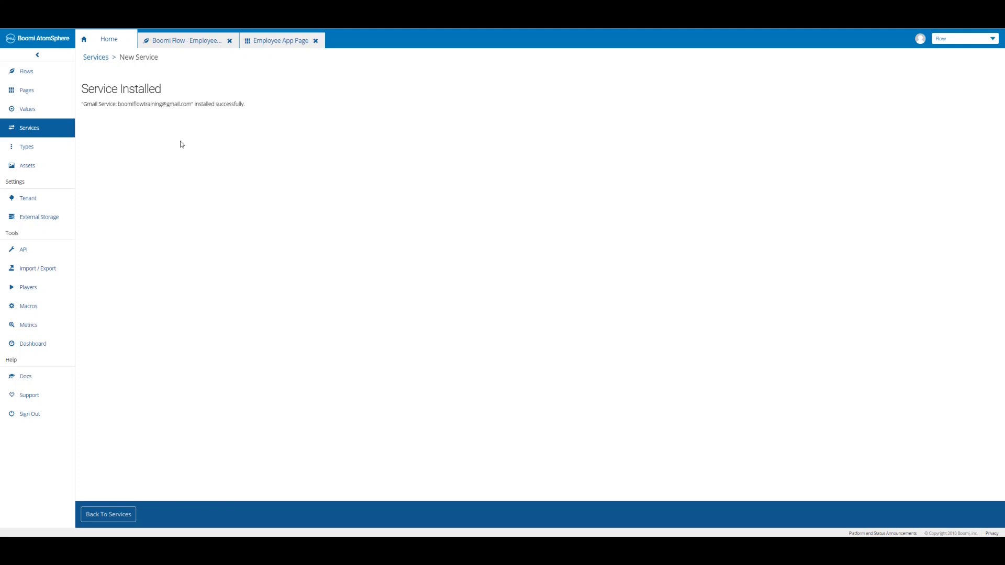
click(115, 519)
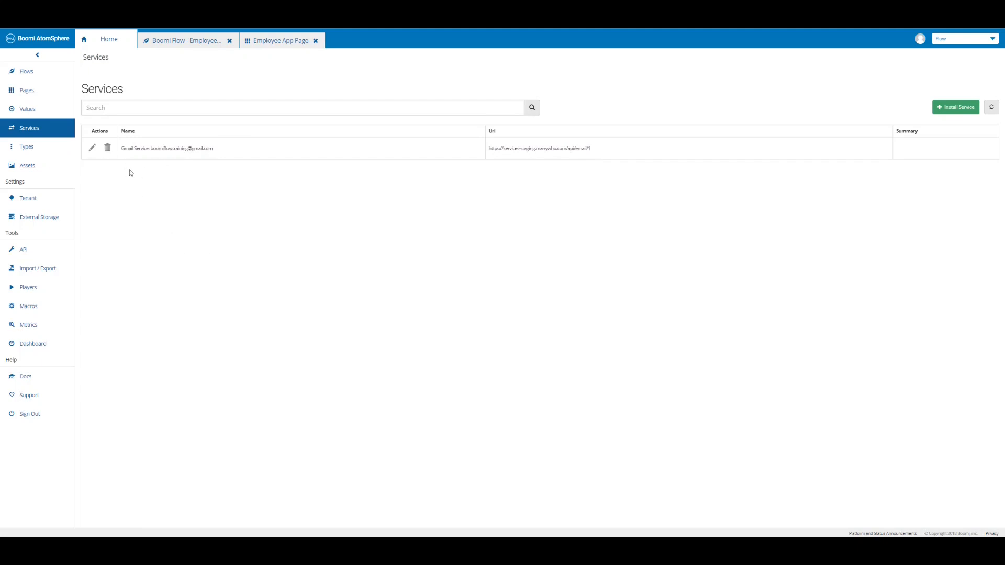
Import the Gmail service into the Employee App flow's shared services, then open Send Email to Requester.
click(183, 42)
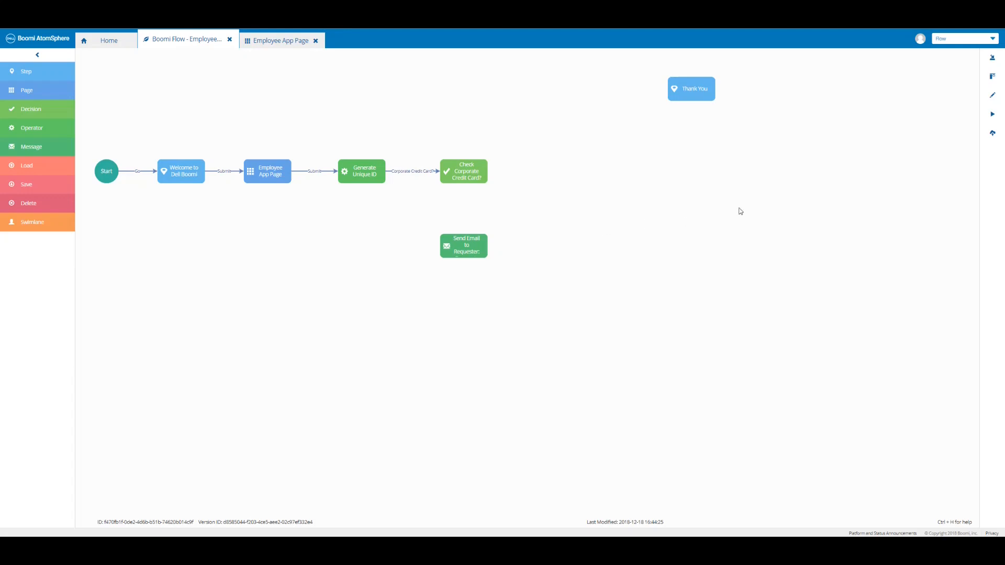
click(993, 59)
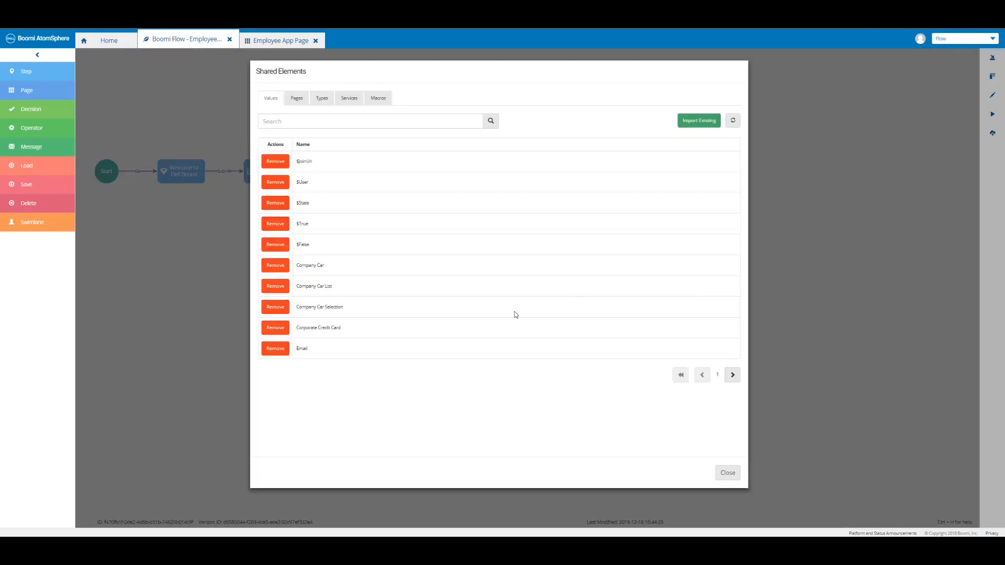
click(351, 101)
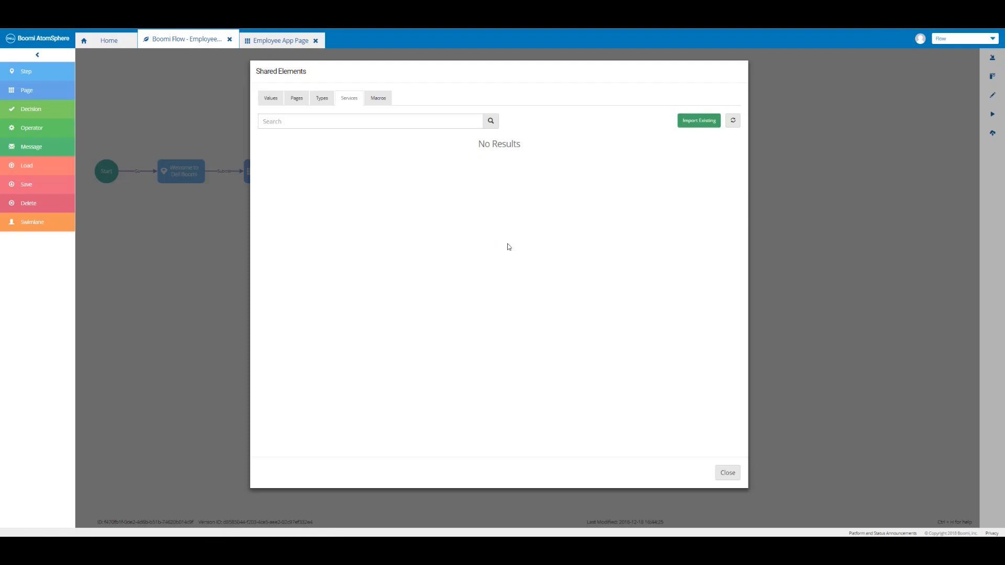
click(698, 121)
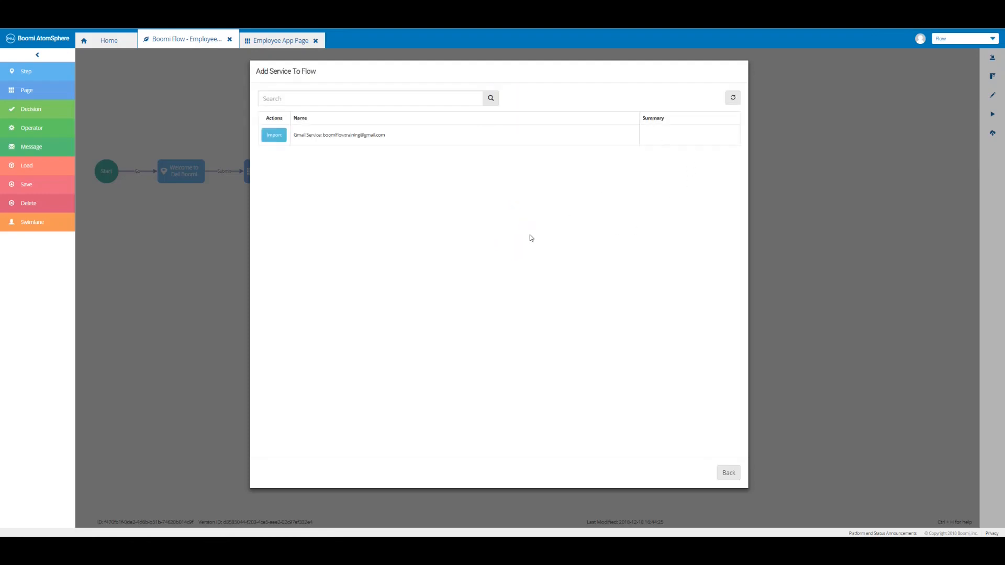
click(274, 136)
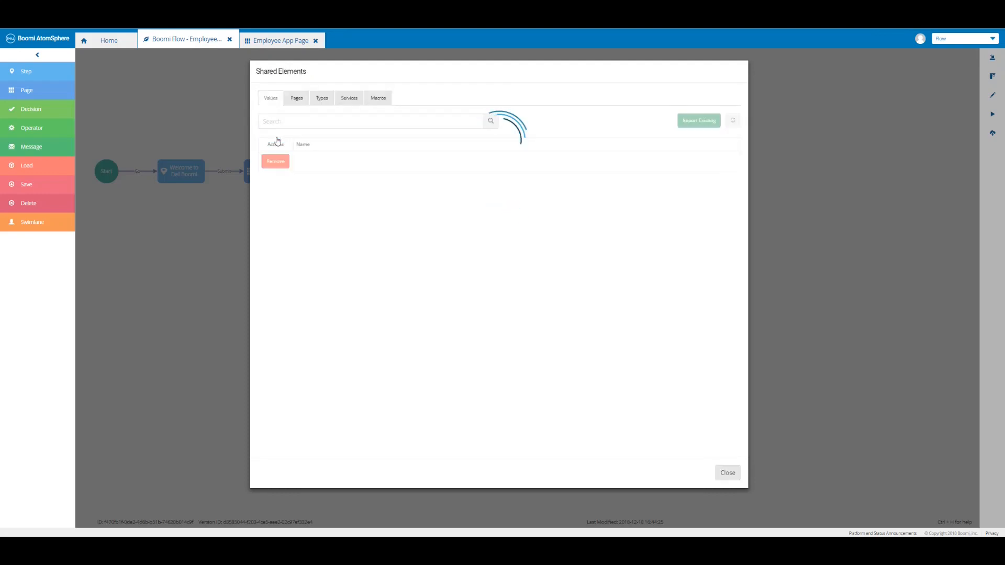
click(350, 99)
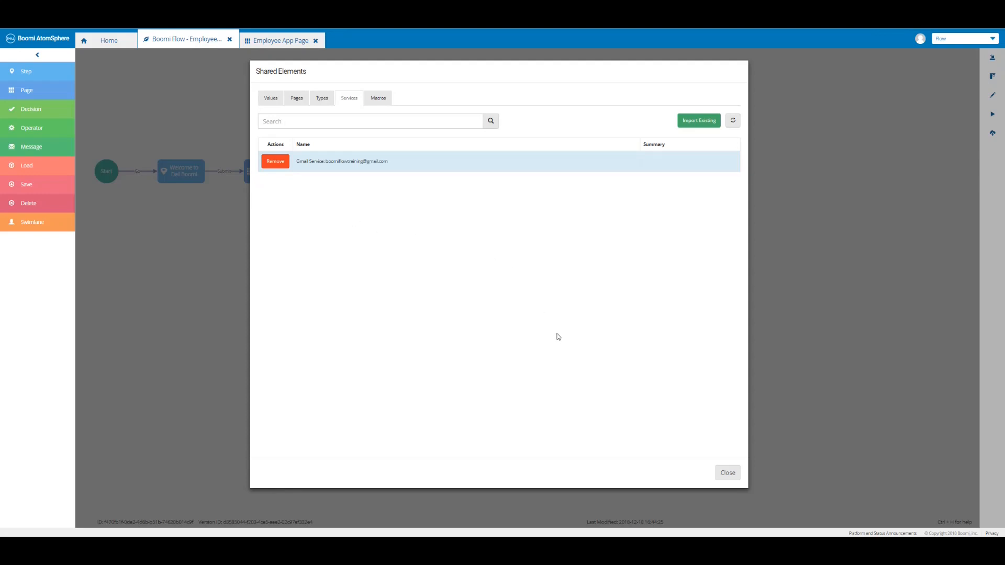
click(724, 474)
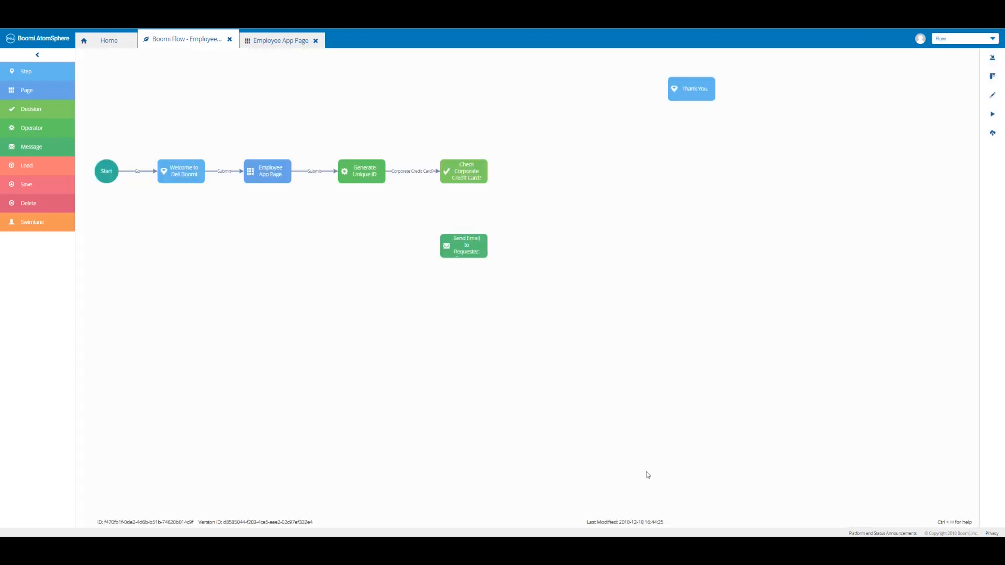
double_click(474, 250)
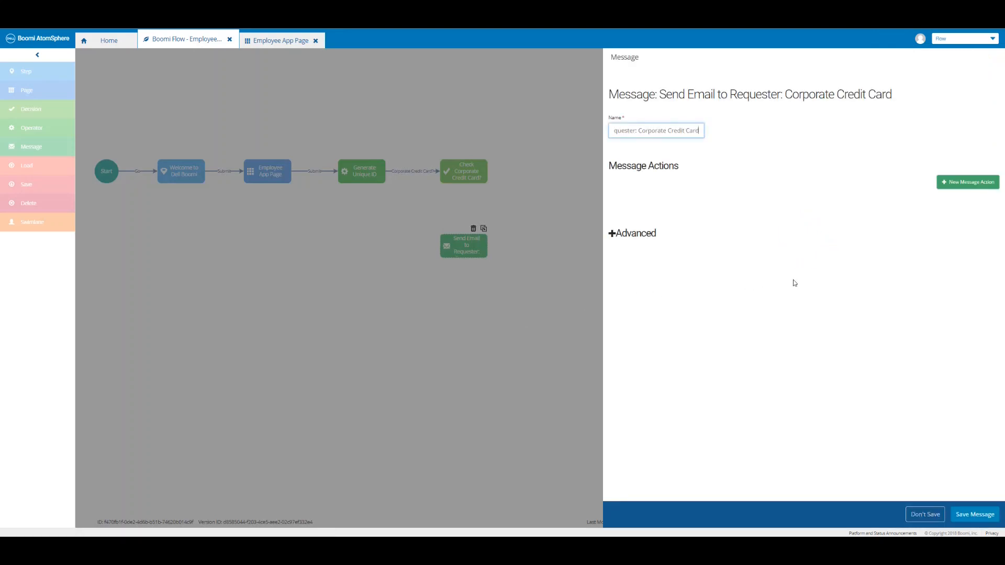
Add a Gmail Send Email (Simple) action to the message and begin choosing its Body value.
click(977, 185)
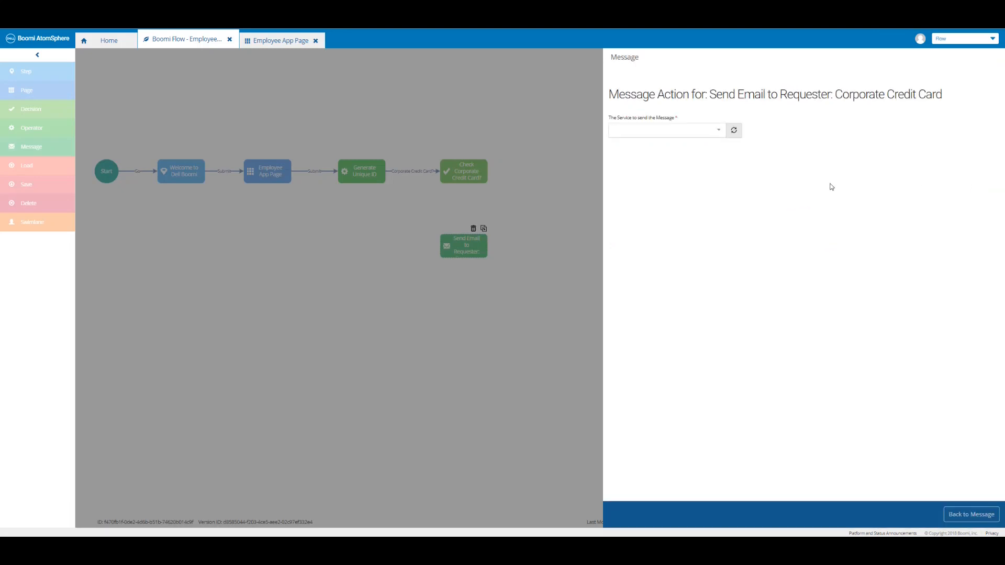
click(716, 135)
click(680, 151)
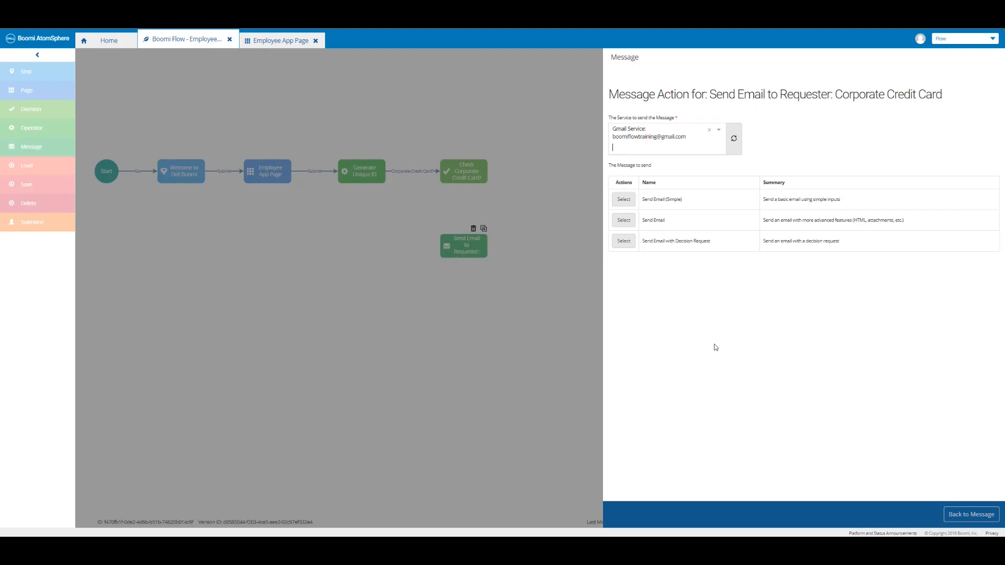
click(623, 199)
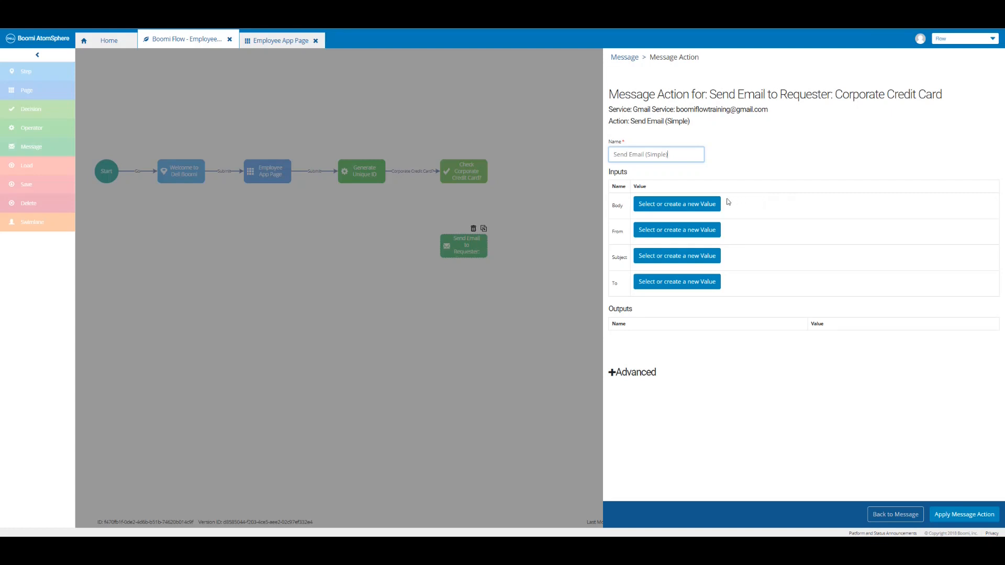
click(708, 204)
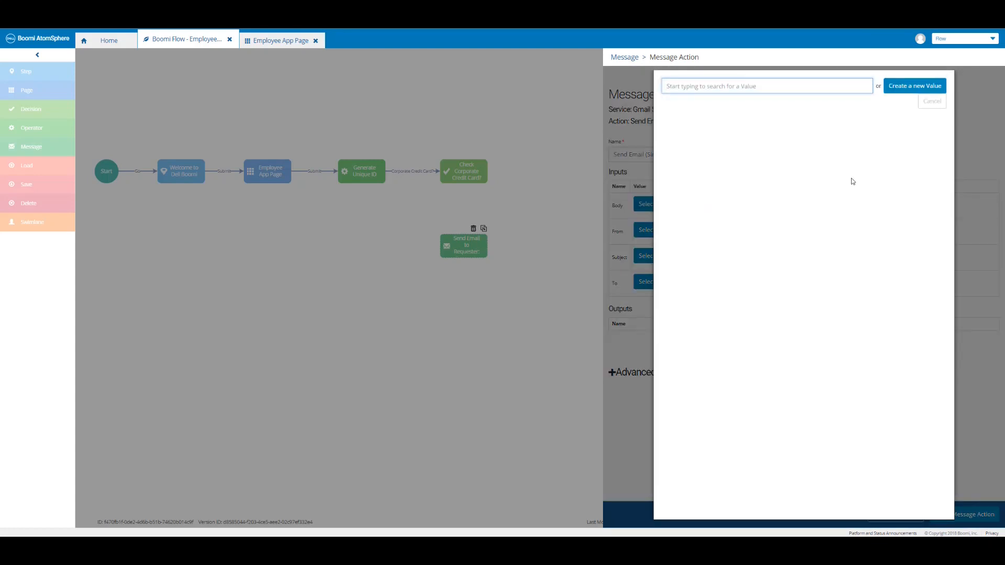
Create a new Body value named after the message step, beginning 'Hello' plus the First Name value.
click(906, 87)
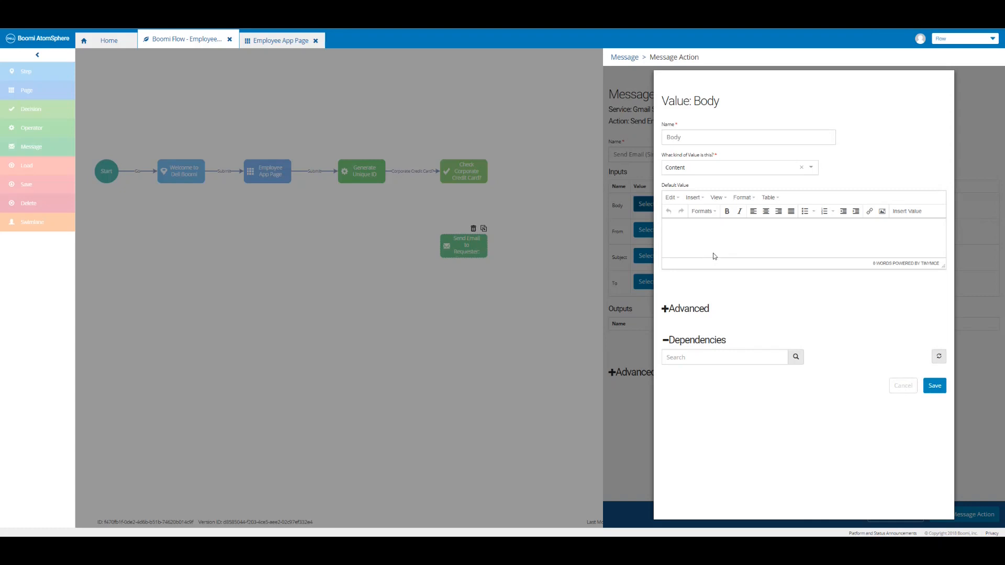
click(670, 137)
text(Send Email to Requester: Corporate Credit Card:)
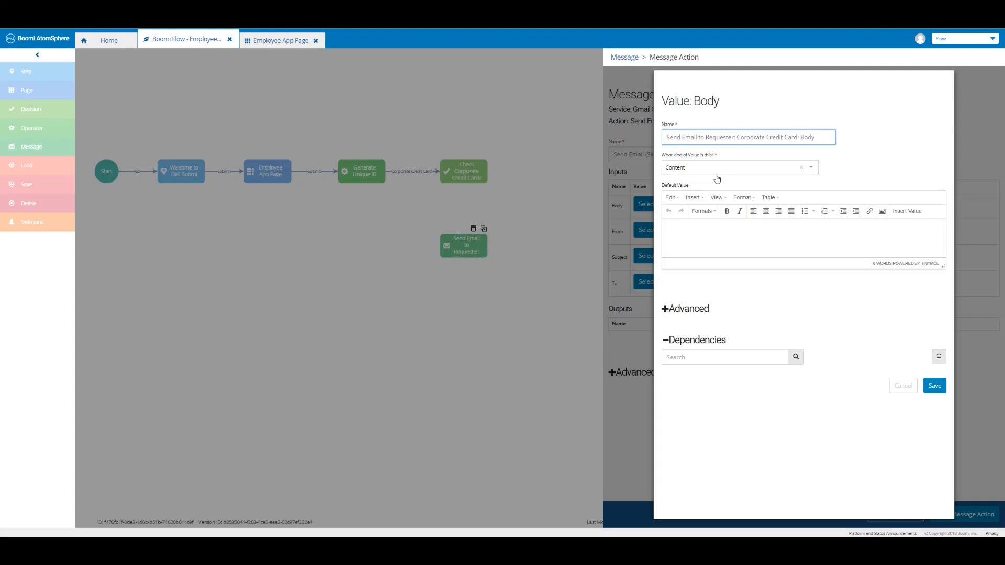
click(685, 227)
text(Hello)
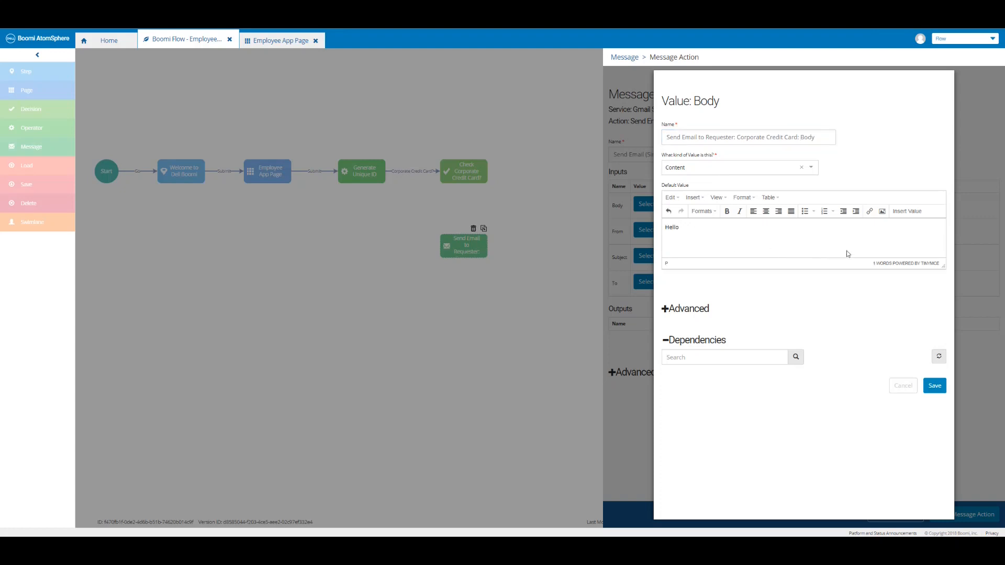
click(904, 213)
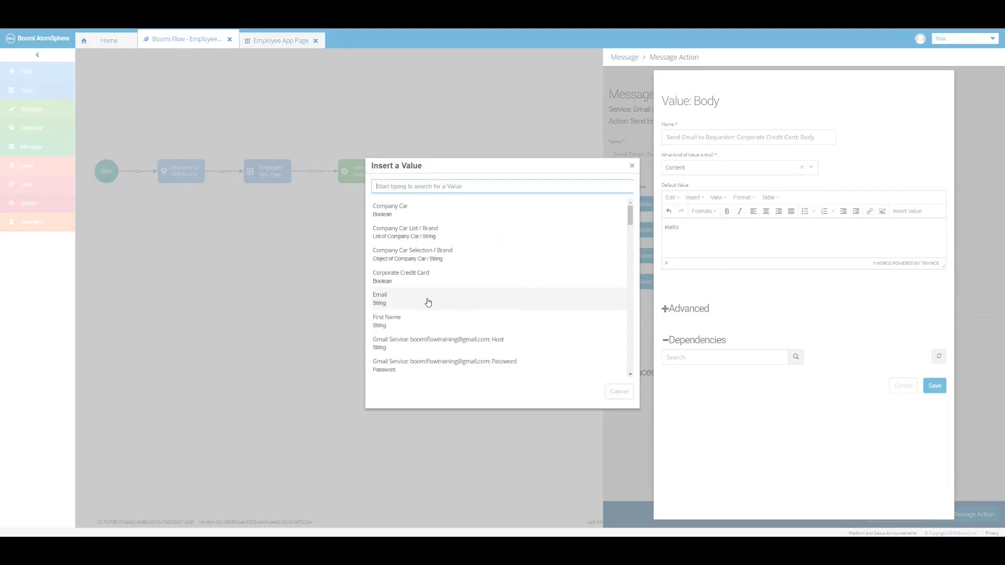
click(413, 327)
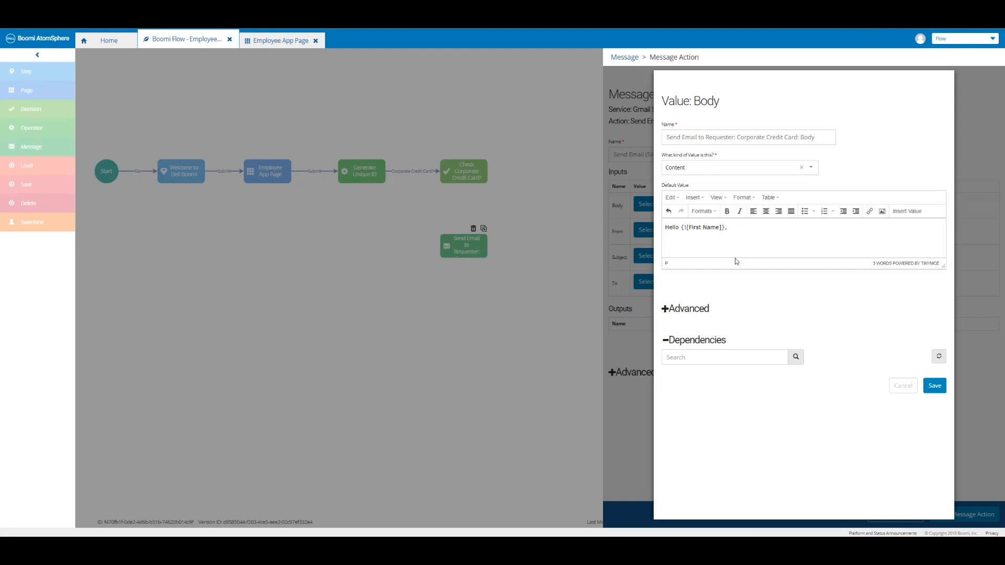
Add the request-submitted sentence and 'Please use your Unique ID:' followed by the Unique ID value.
text(Your request for a Corporate Credit Card has been successfully submitted. Please allow 7-10 business days for your Card to arrive.)
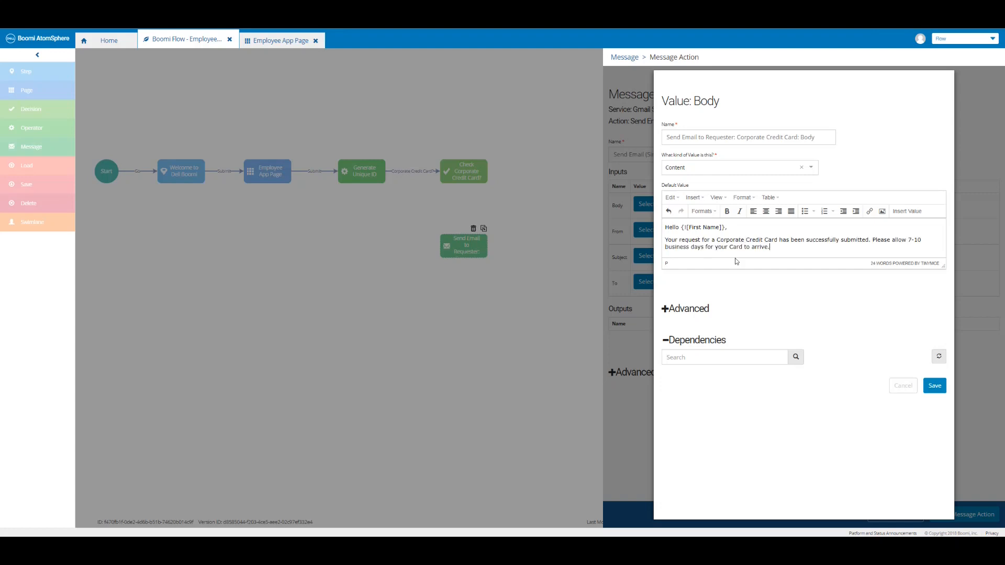
click(778, 247)
key(Return)
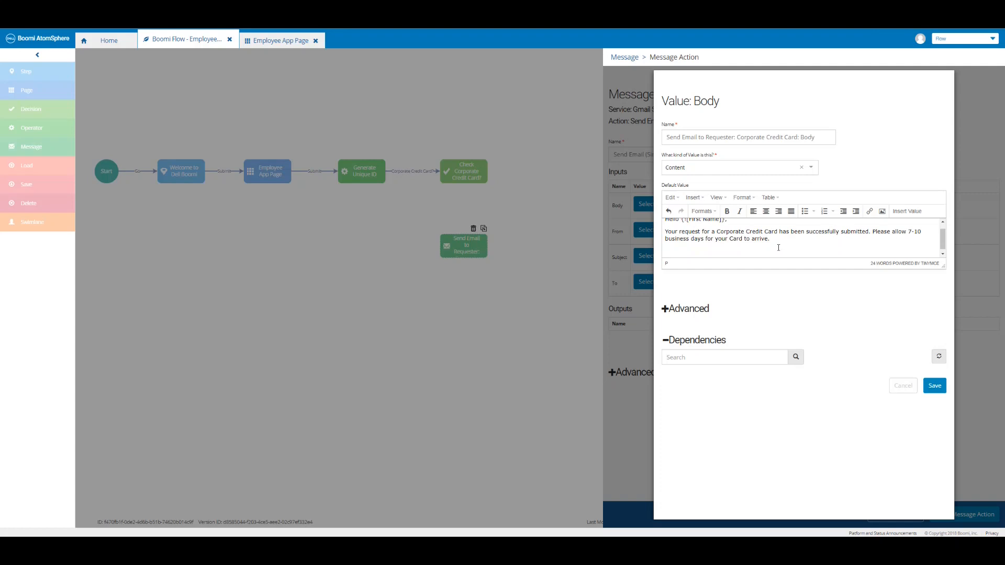
text(Please use your Unique ID:)
click(906, 216)
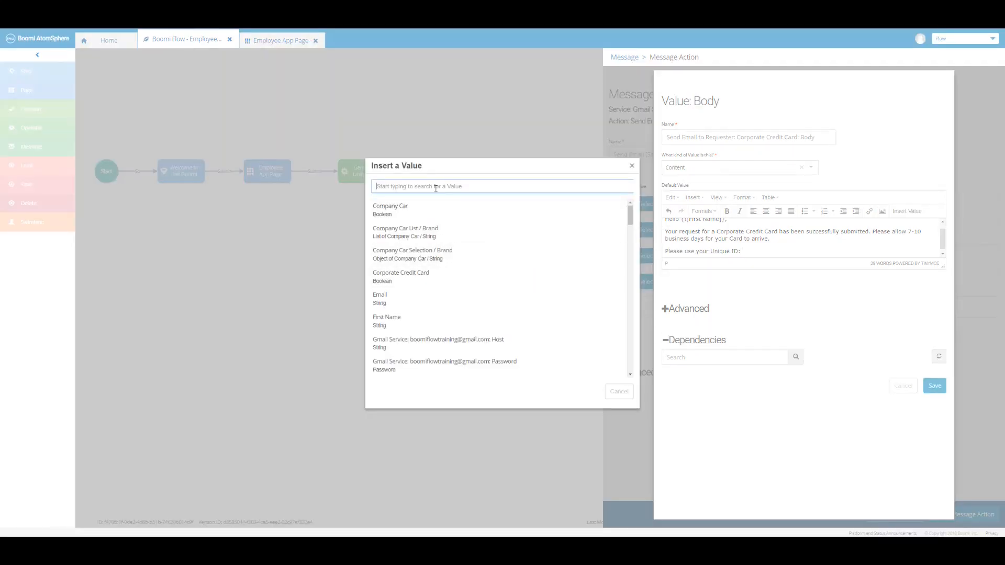
text(ID)
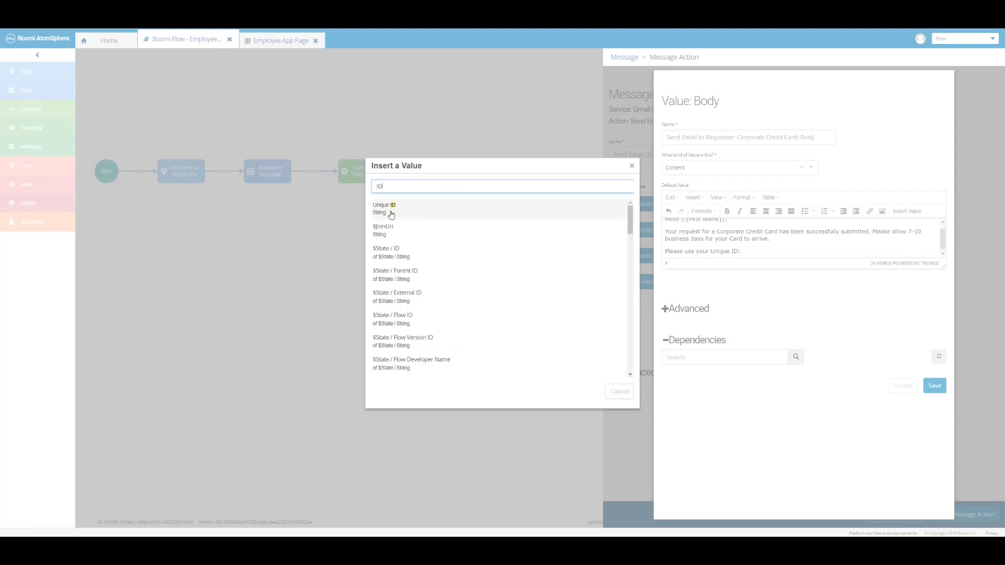
click(390, 211)
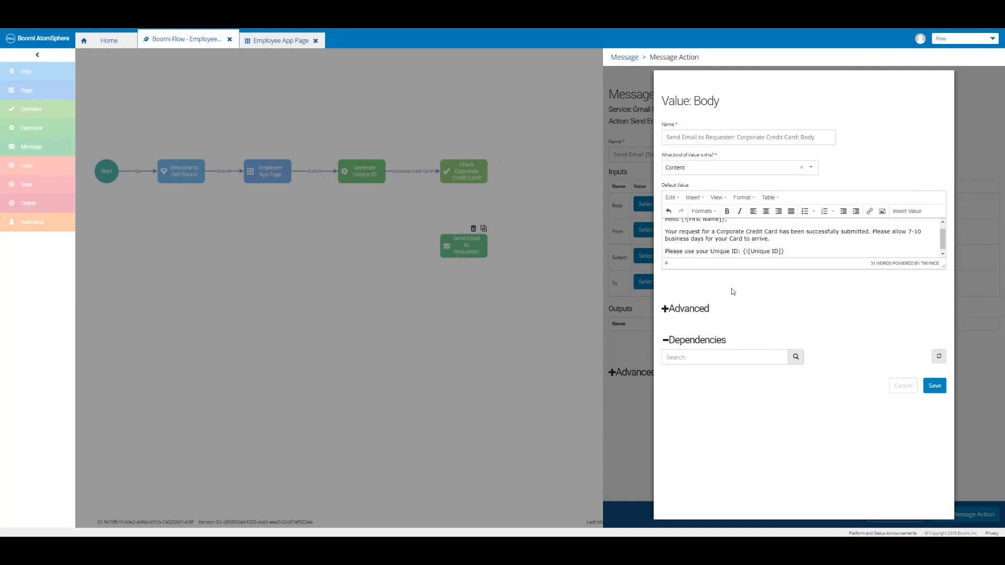
Add the status-check sentence and 'Thank you,' / 'Dell Boomi' sign-off, then save the body.
text(as reference to check the status of your request.)
key(Return)
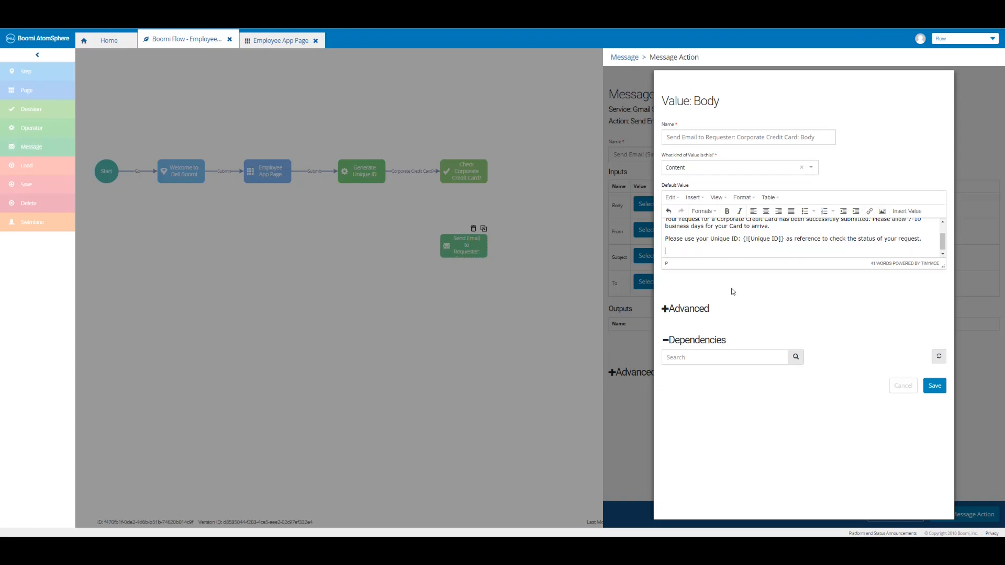
text(Thank you,)
key(Return)
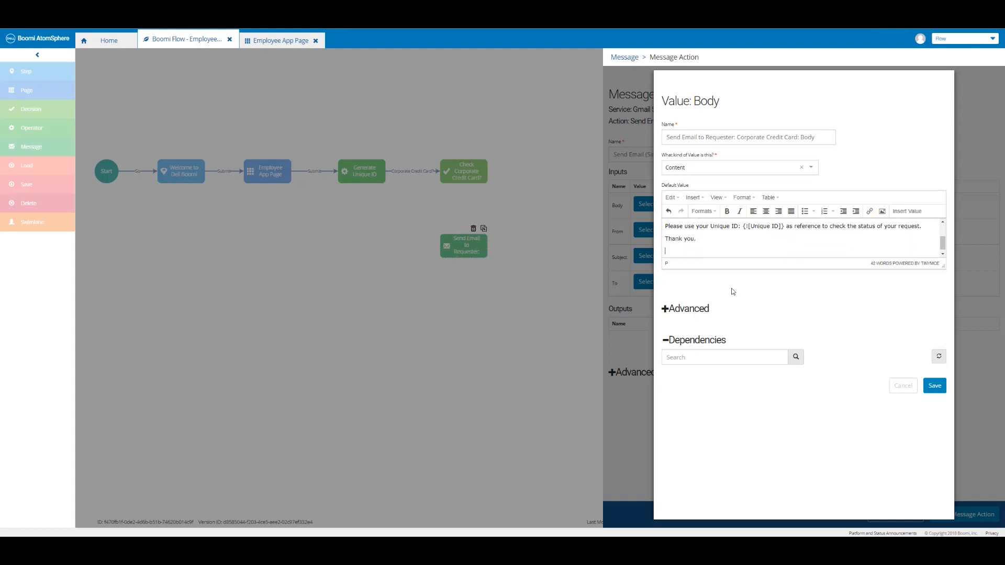
text(Dell Boomi)
click(941, 390)
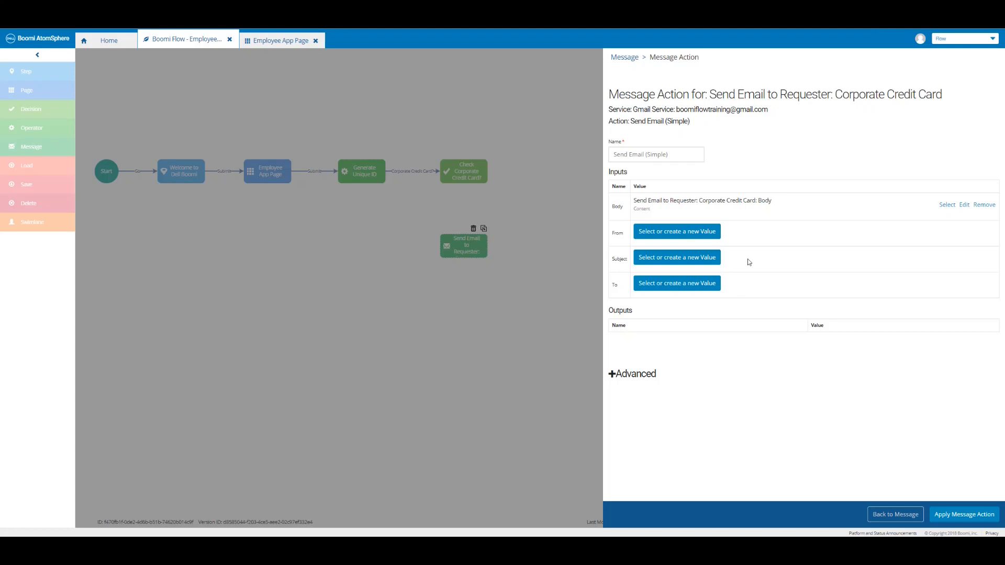
Set From to the Gmail Username and create Subject value 'Corporate Credit Card: Request submitted'.
click(720, 237)
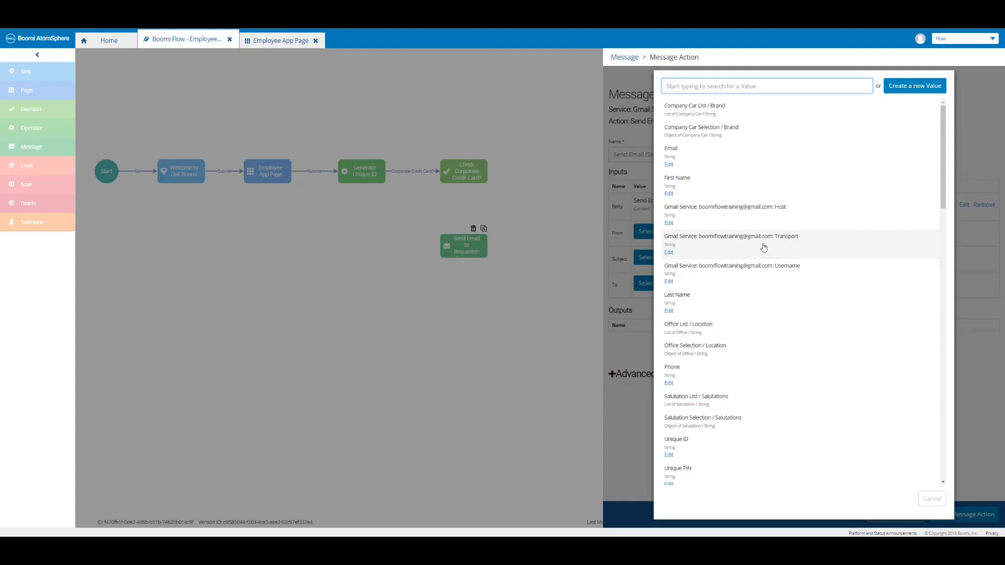
click(761, 281)
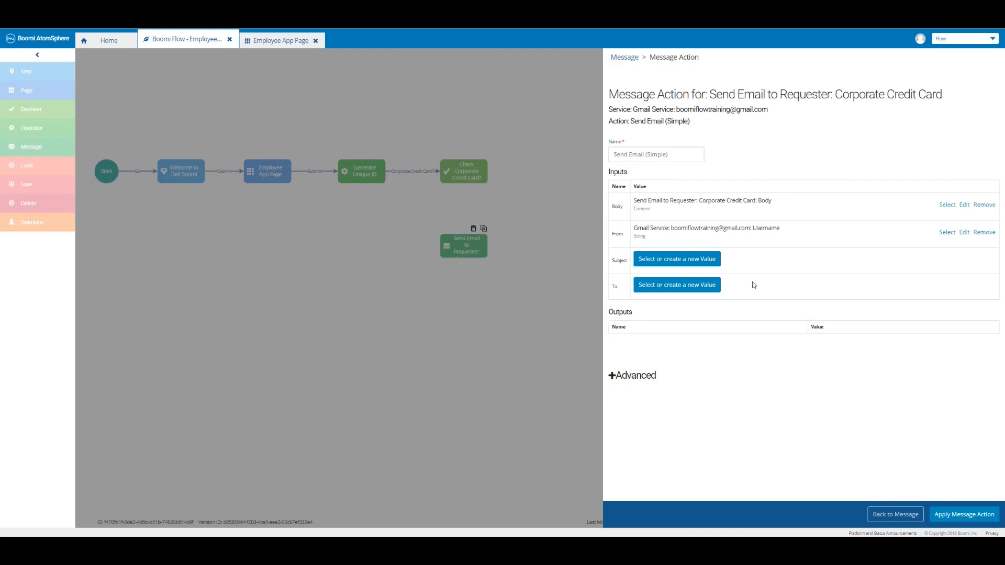
click(709, 258)
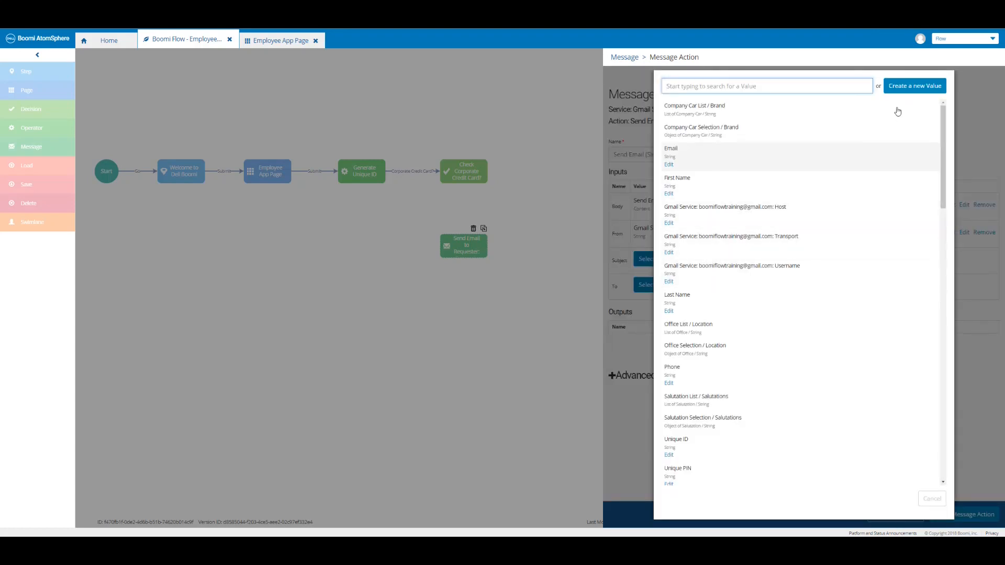
click(910, 91)
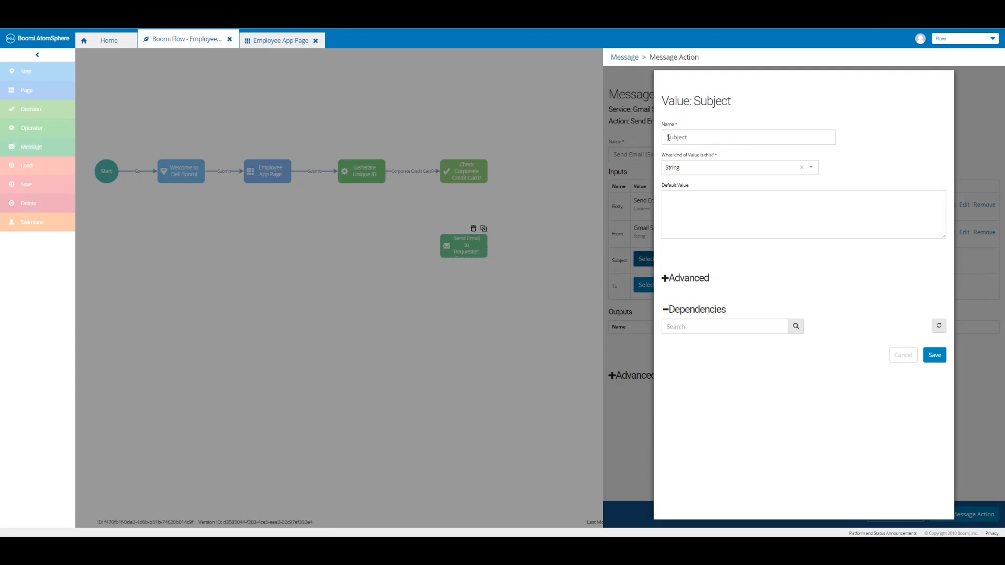
click(668, 137)
text(Send Email to Requester: Corporate Credit Card:)
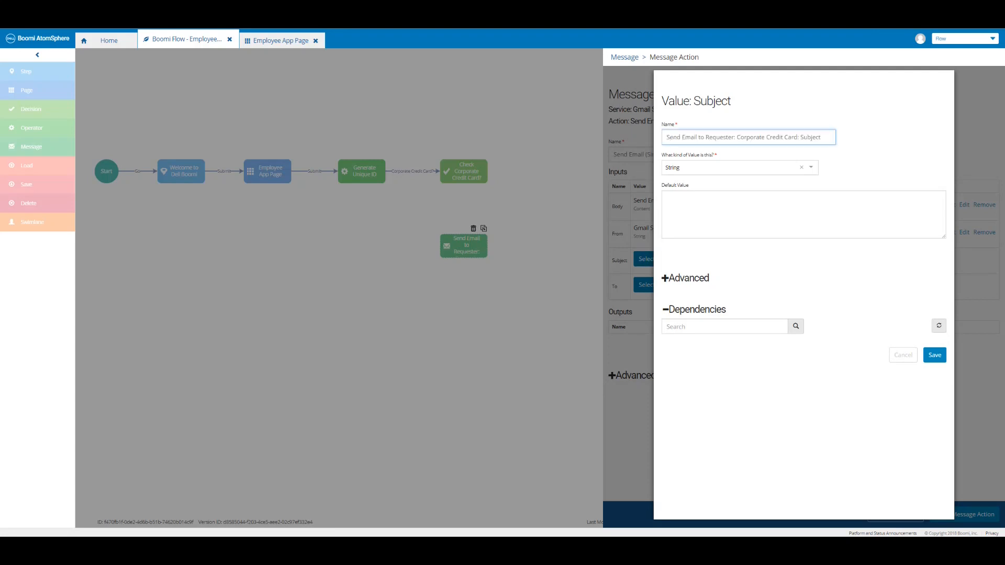
click(688, 195)
text(Corporate Credit Card: Request submitted)
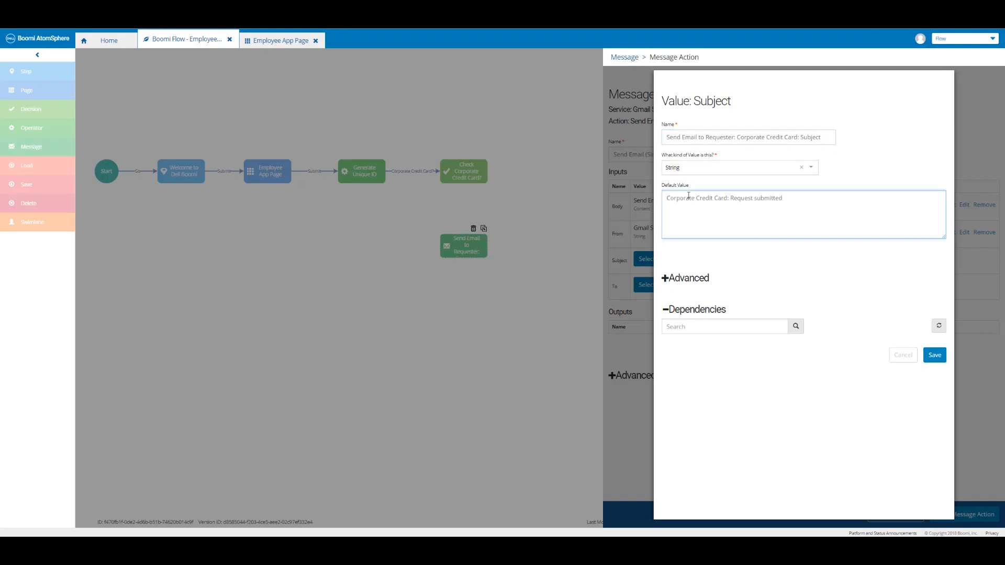
click(924, 355)
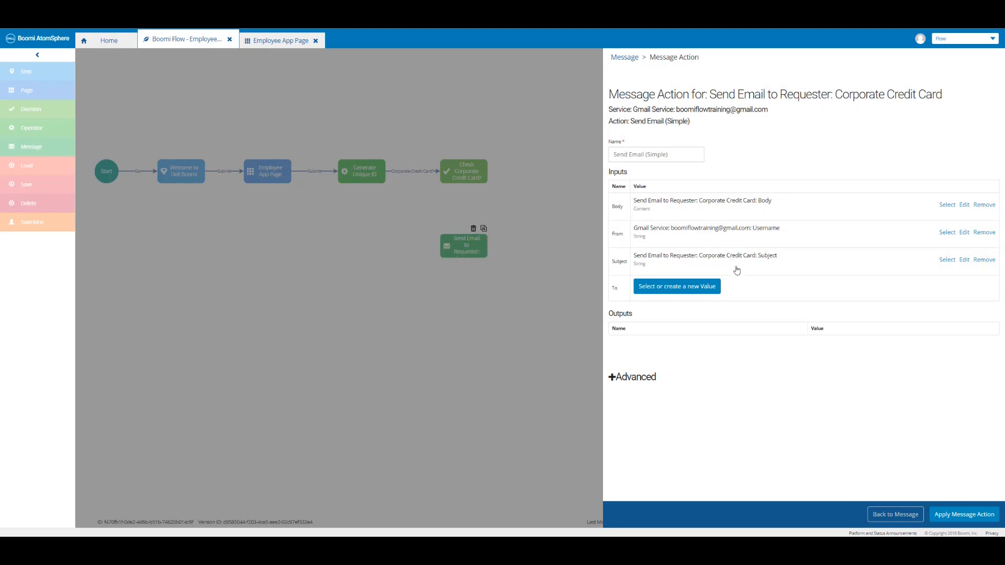
Set the recipient to the Email value and apply the Send Email (Simple) action.
click(692, 292)
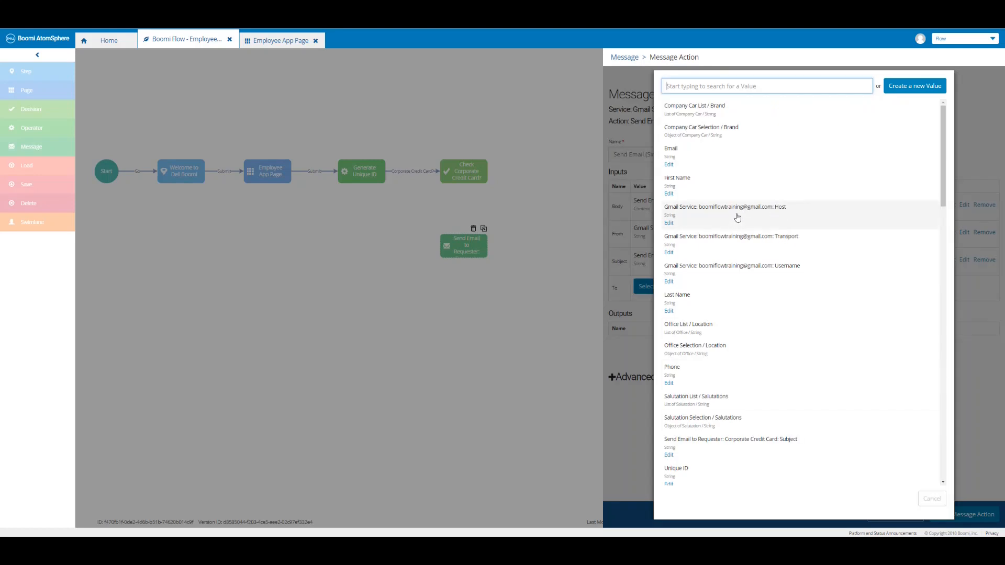
click(701, 162)
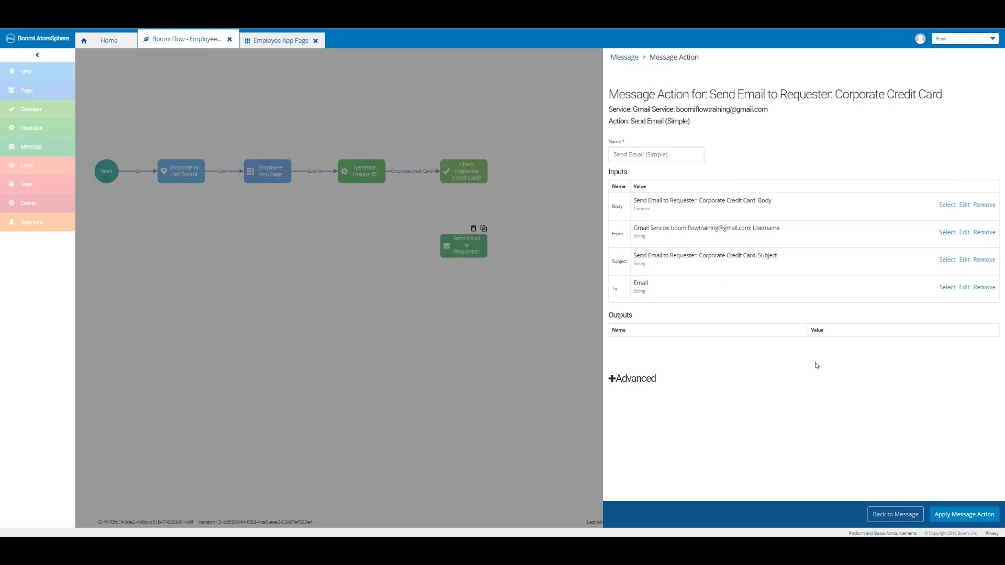
click(964, 510)
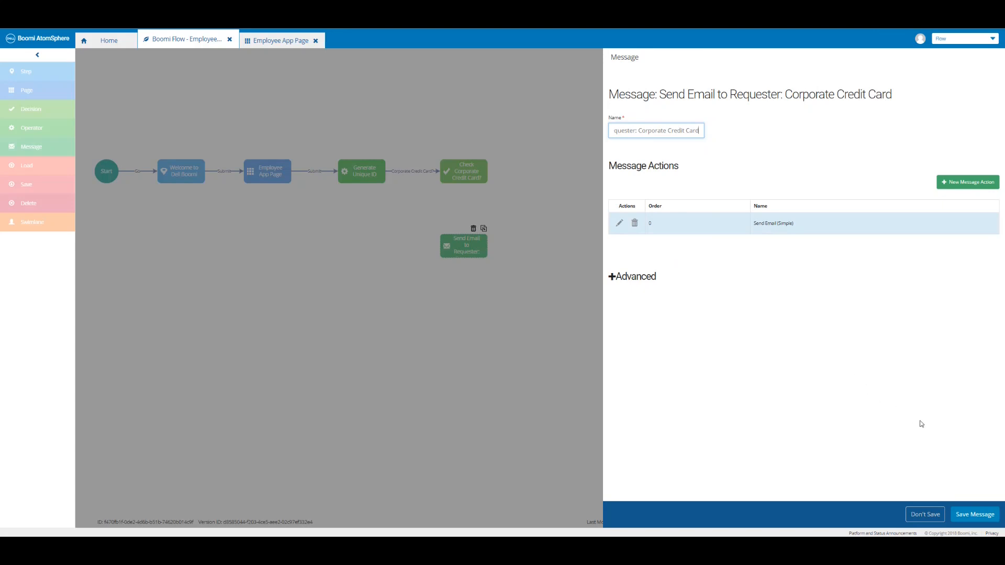
Save the message and connect Check Corporate Credit Card? to Send Email with a 'Corporate Credit Card: YES' outcome.
click(971, 518)
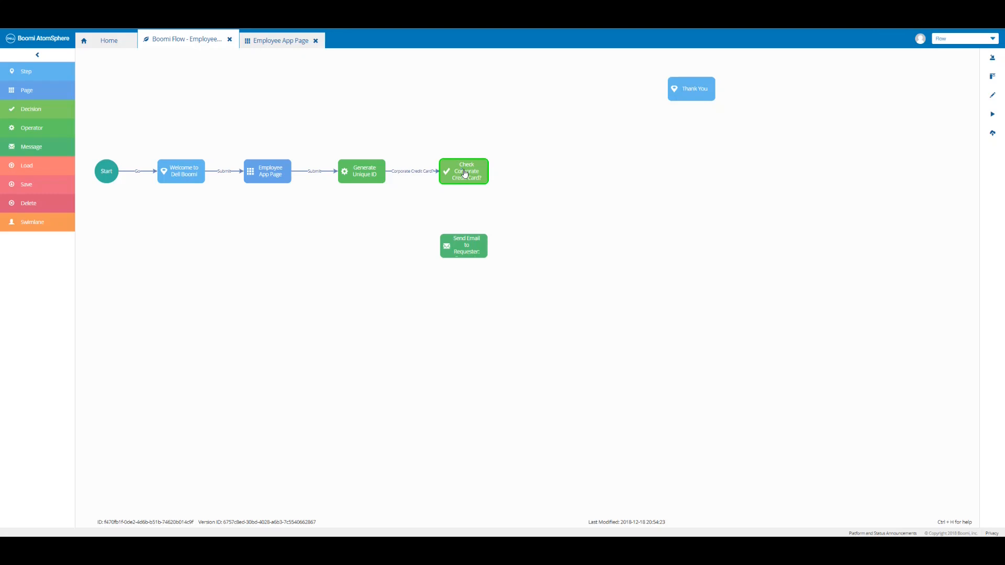
drag(465, 173, 464, 250)
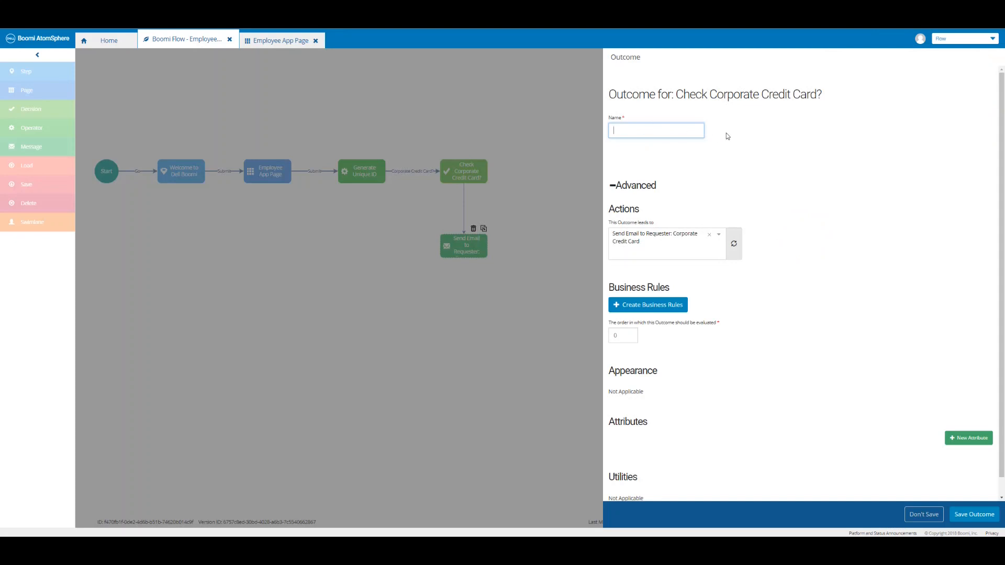
text(Corporate Credit Card: YES)
click(727, 134)
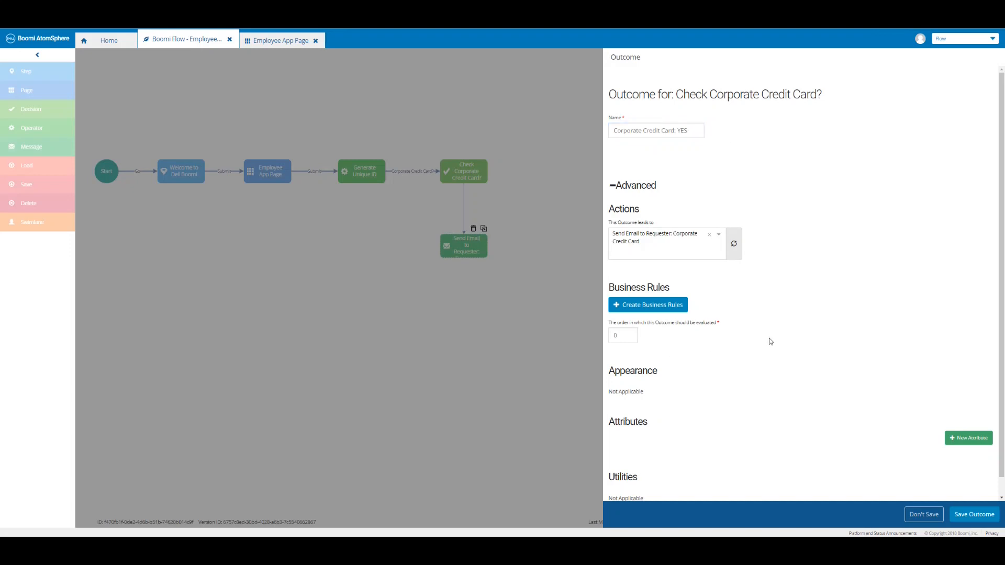
click(663, 310)
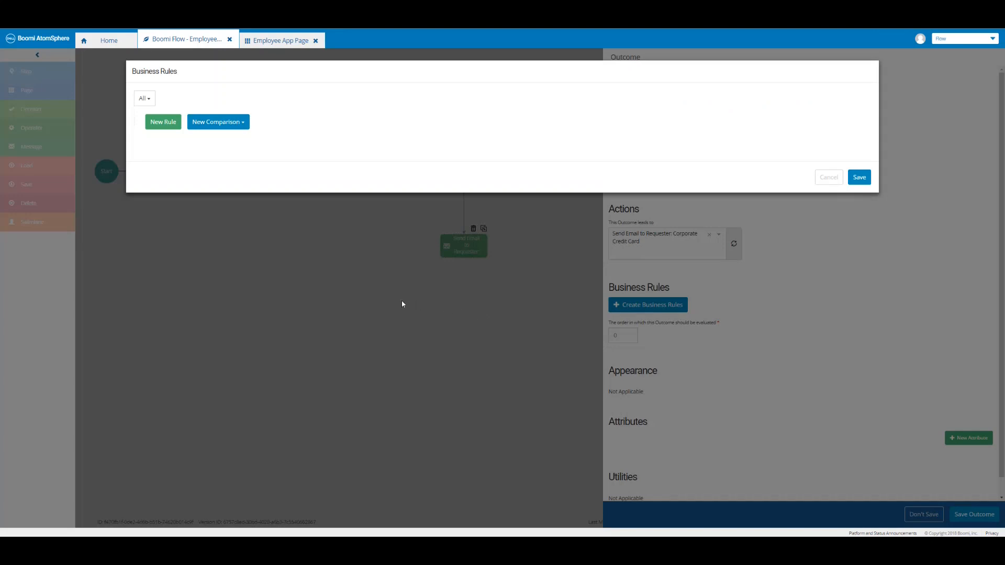
Add a rule requiring Corporate Credit Card = $True, then save the YES outcome.
click(163, 122)
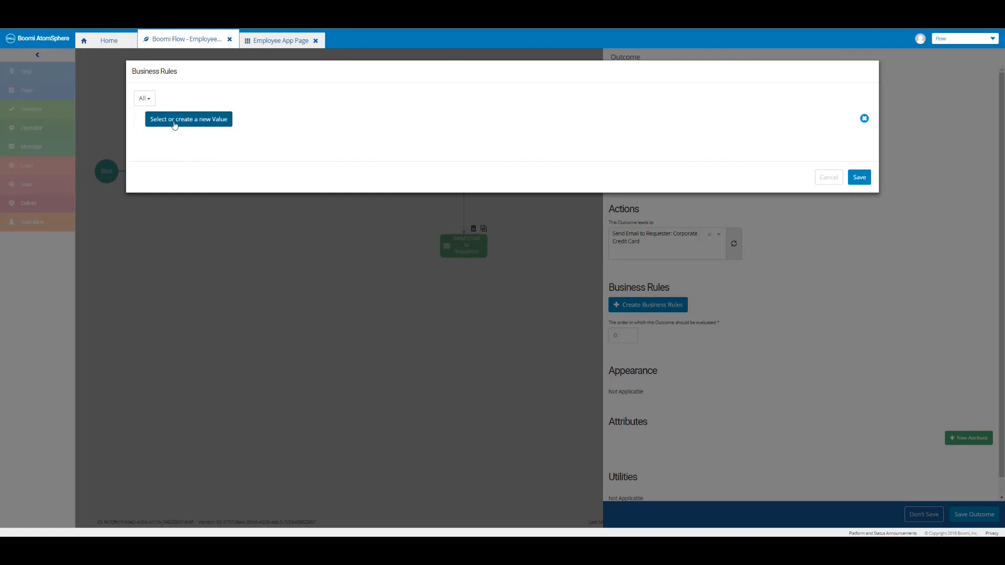
click(174, 125)
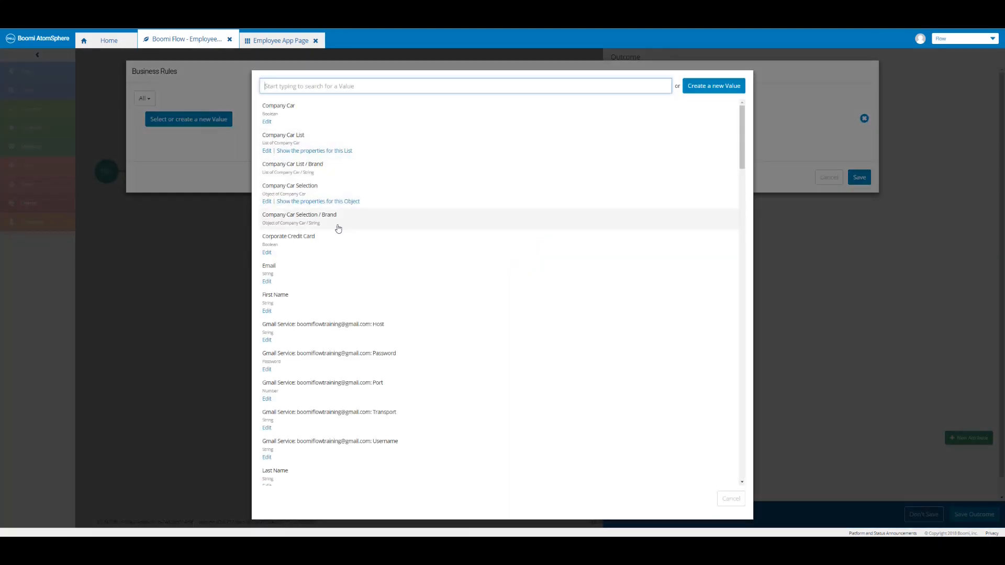
click(303, 246)
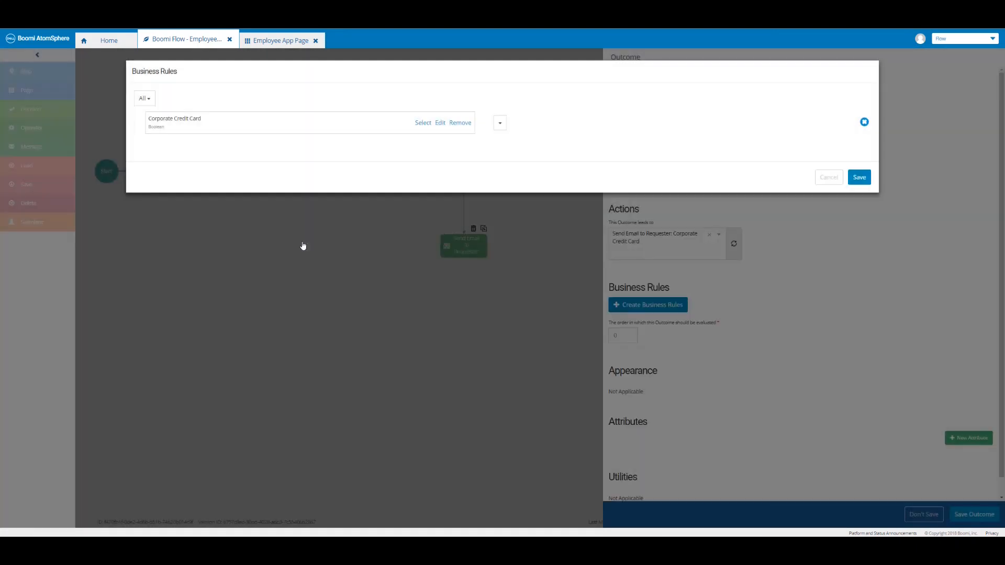
click(499, 125)
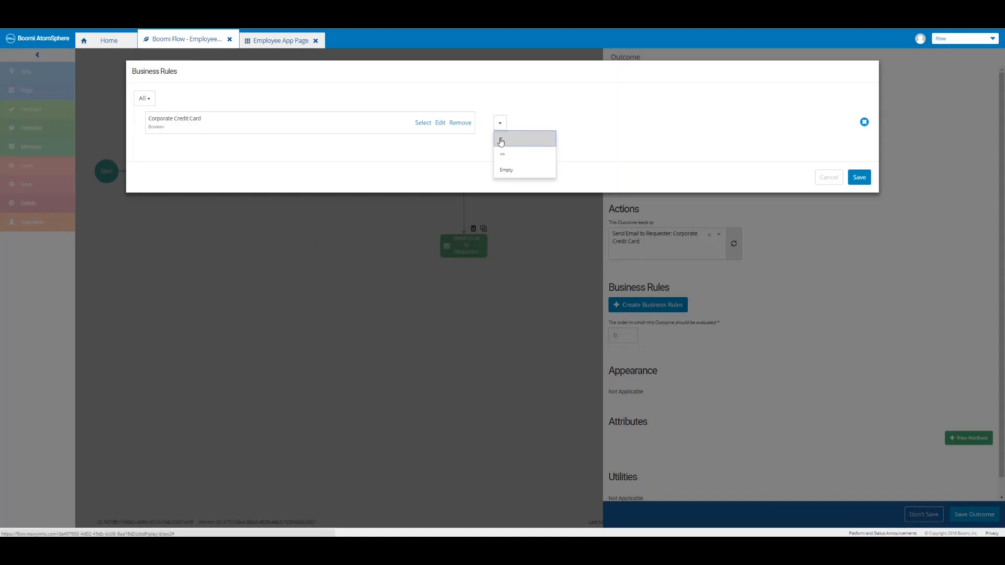
click(501, 141)
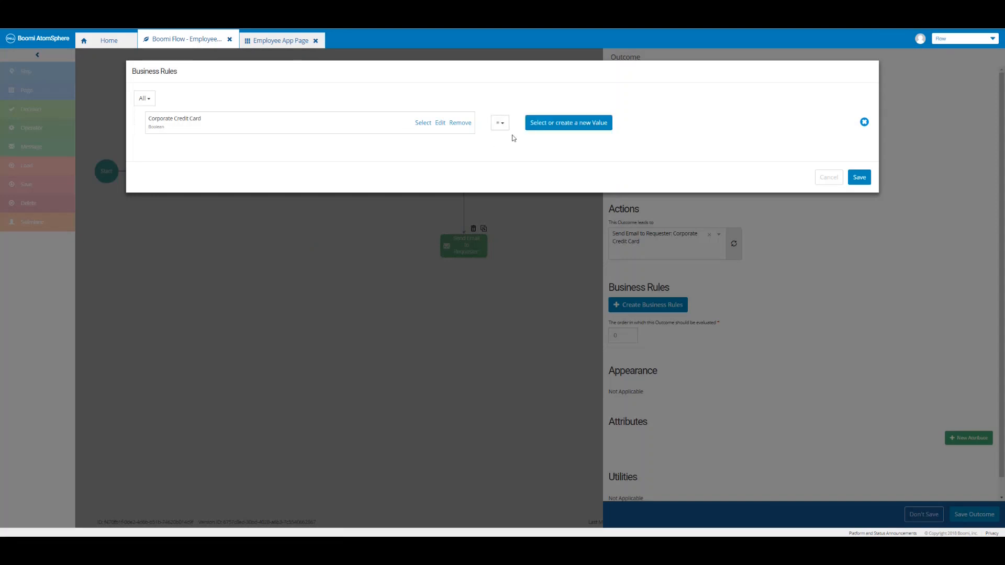
click(574, 124)
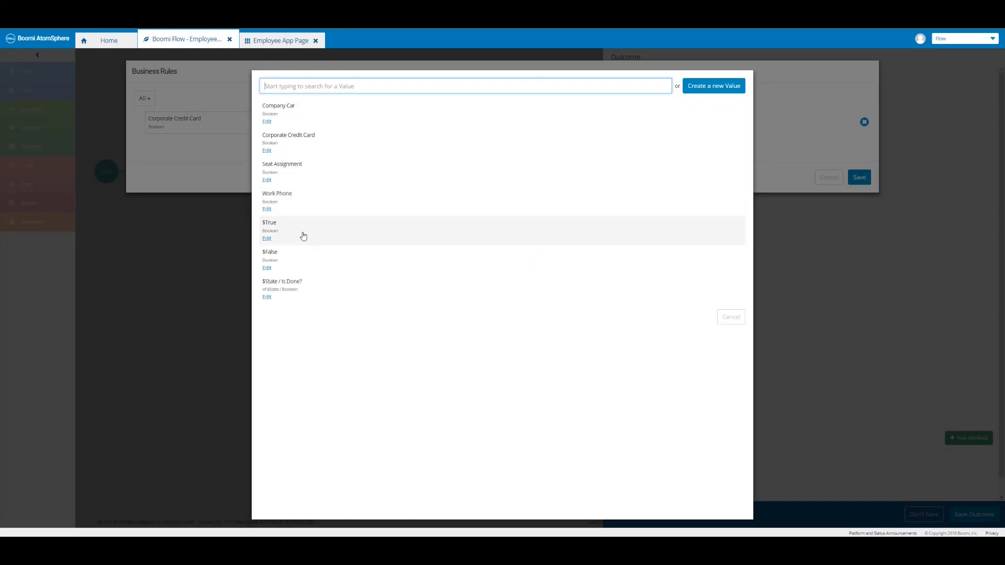
click(304, 234)
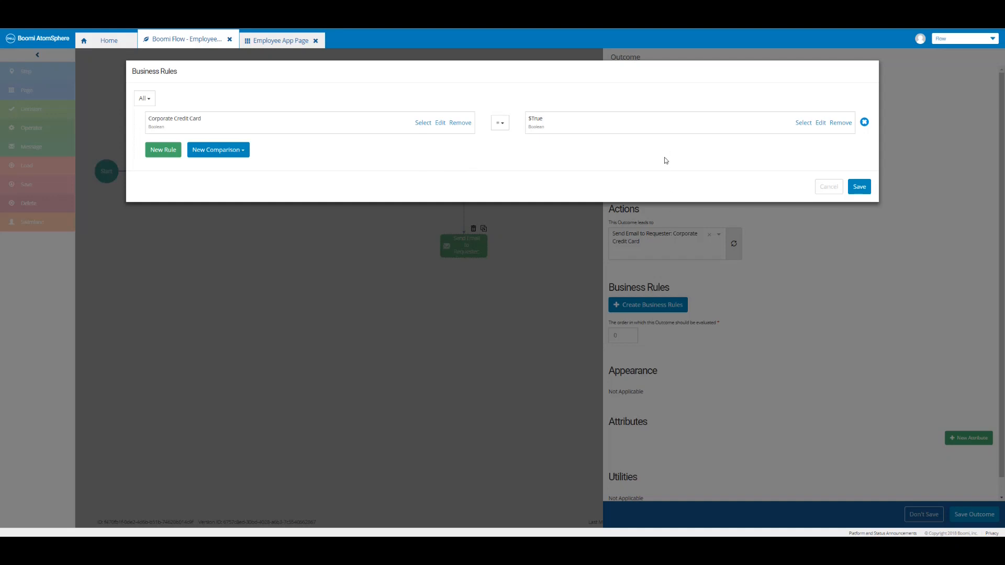
click(853, 184)
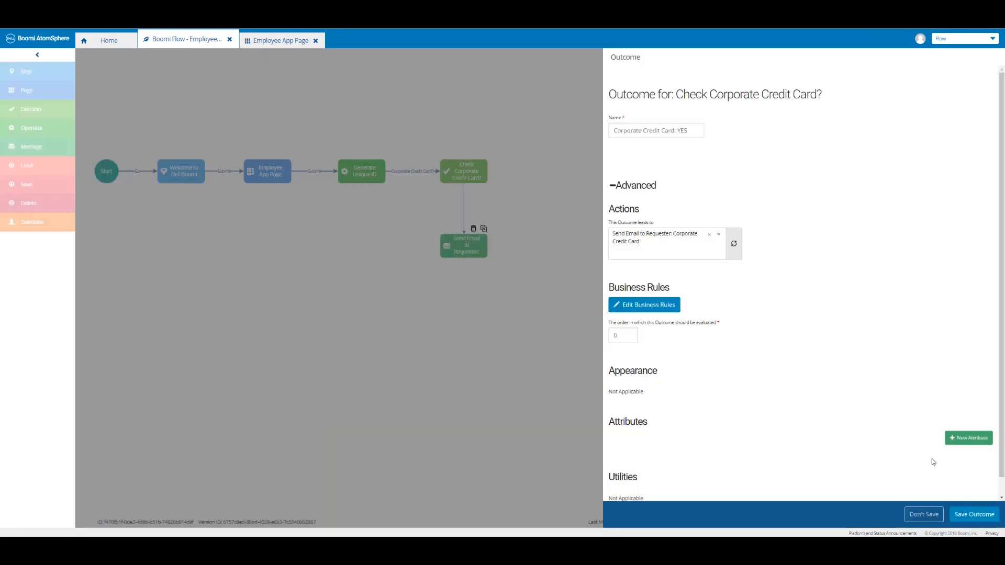
click(964, 515)
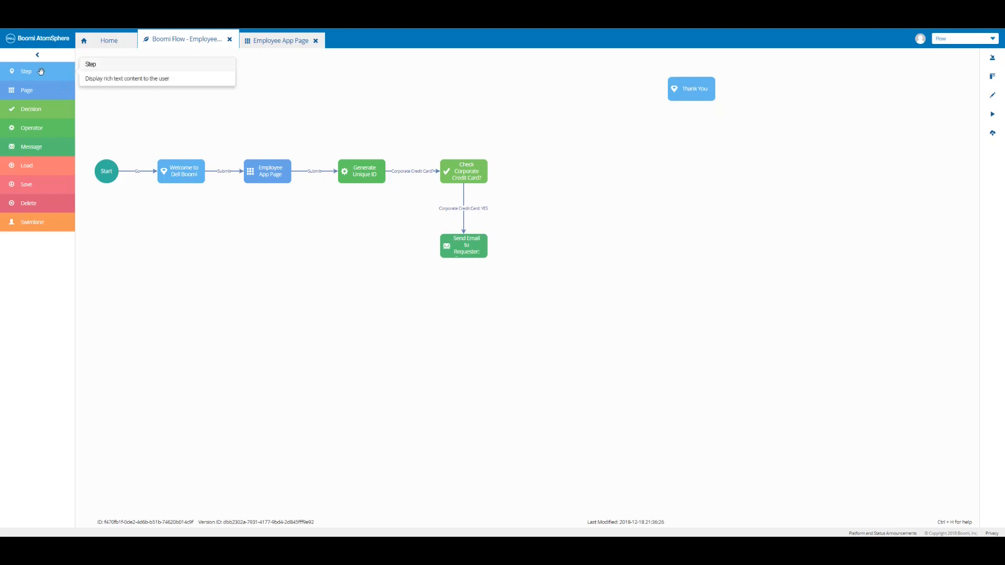
Add a 'Corporate Credit Card: Request' step below Send Email whose content greets 'Hello {First Name}'.
drag(41, 71, 465, 326)
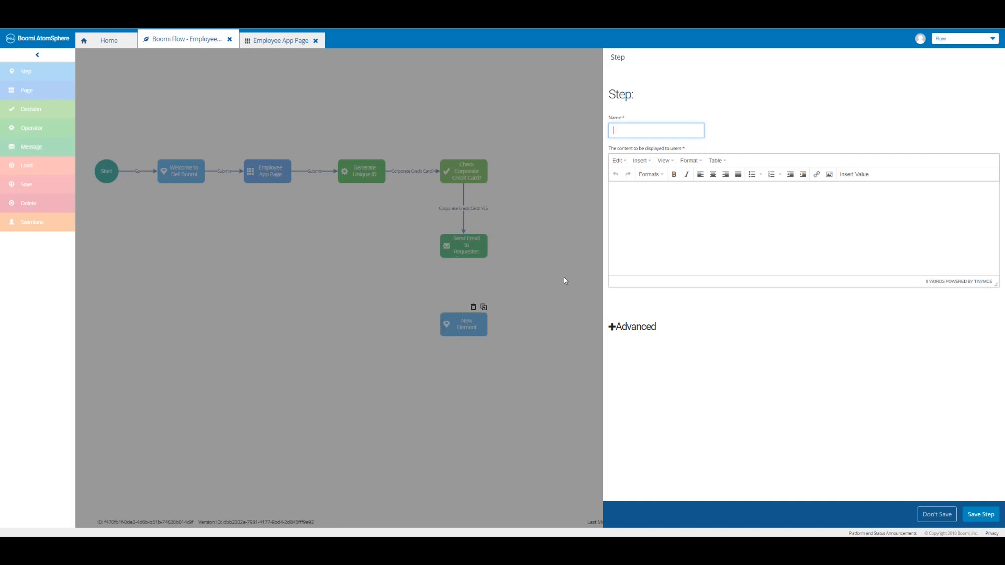
text(Credit Card: Request Submitted)
click(622, 191)
text(Hel)
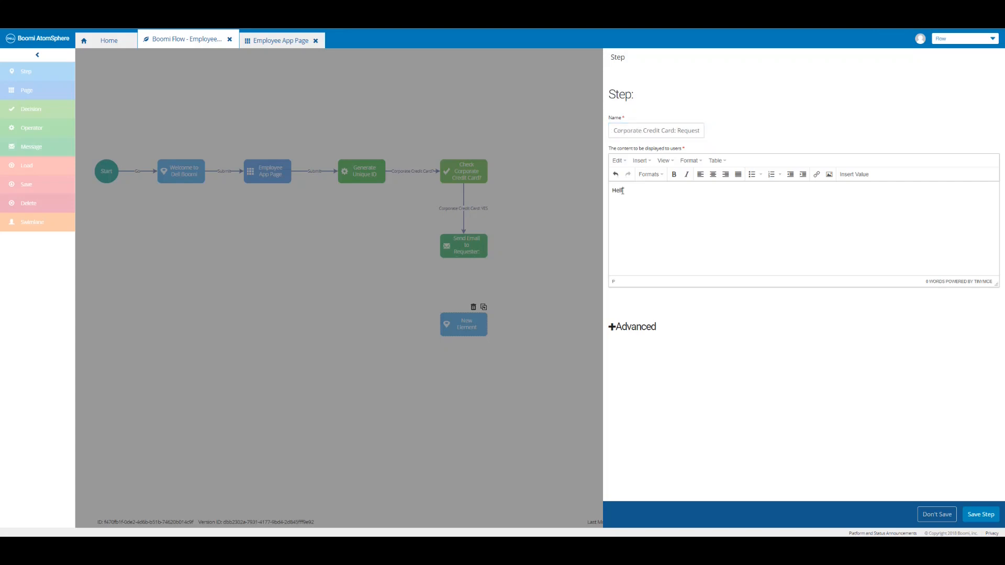
click(855, 176)
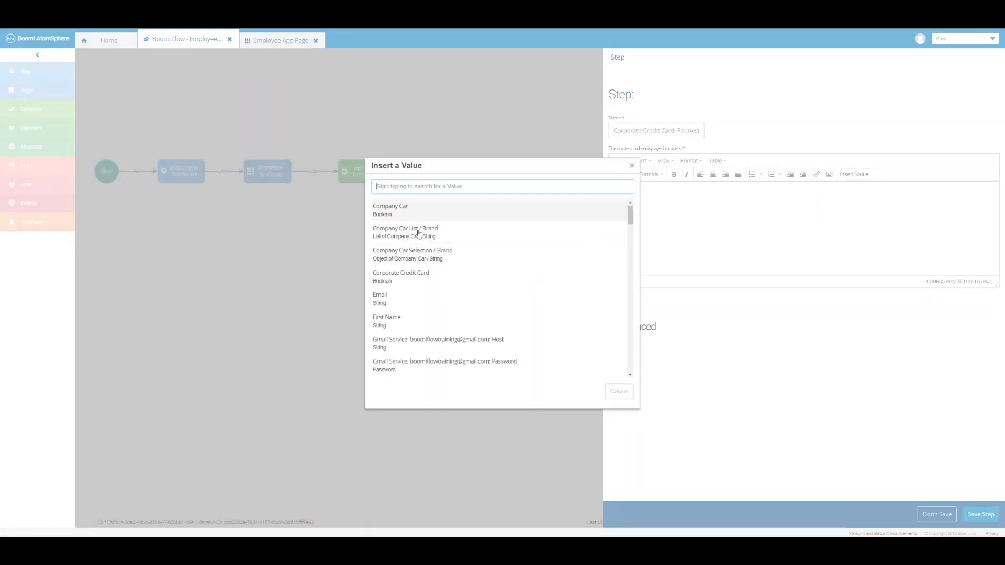
click(404, 323)
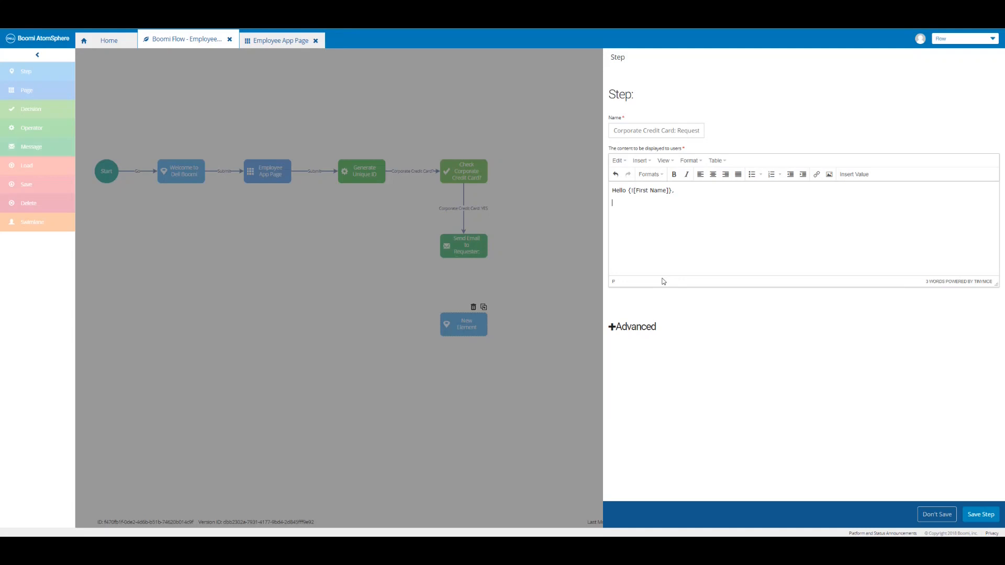
Add the request-submitted line, then 'Thank you.', 'Best,' and a 'Dell Boomi' signature.
text(You have successfully submitted your request for a Corporate Credit Card)
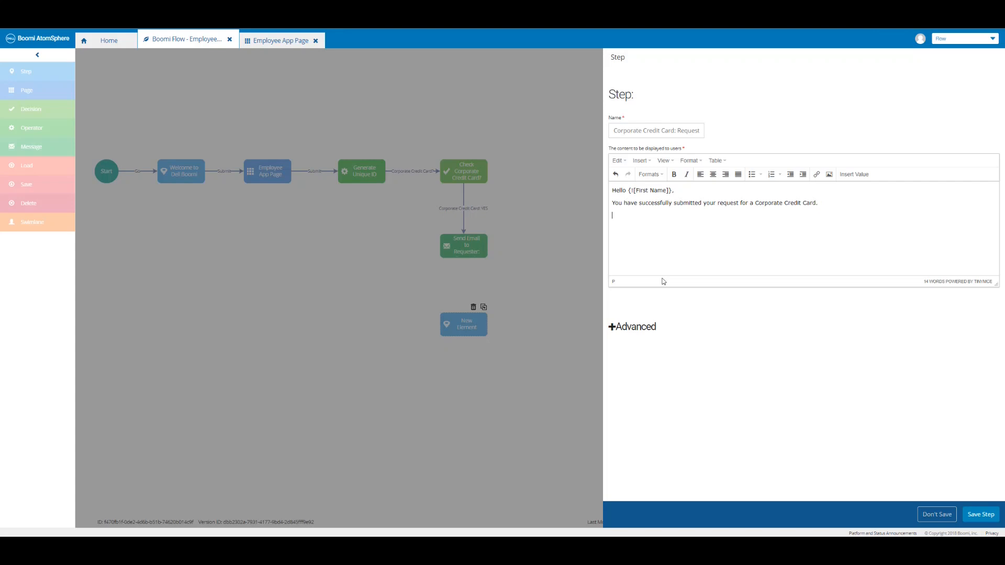
text(Thank you. )
text(Best,)
key(Return)
text(Dell Boomi)
Save the request step and join Send Email to Requester to it via a 'Display Confirmation' outcome.
click(981, 518)
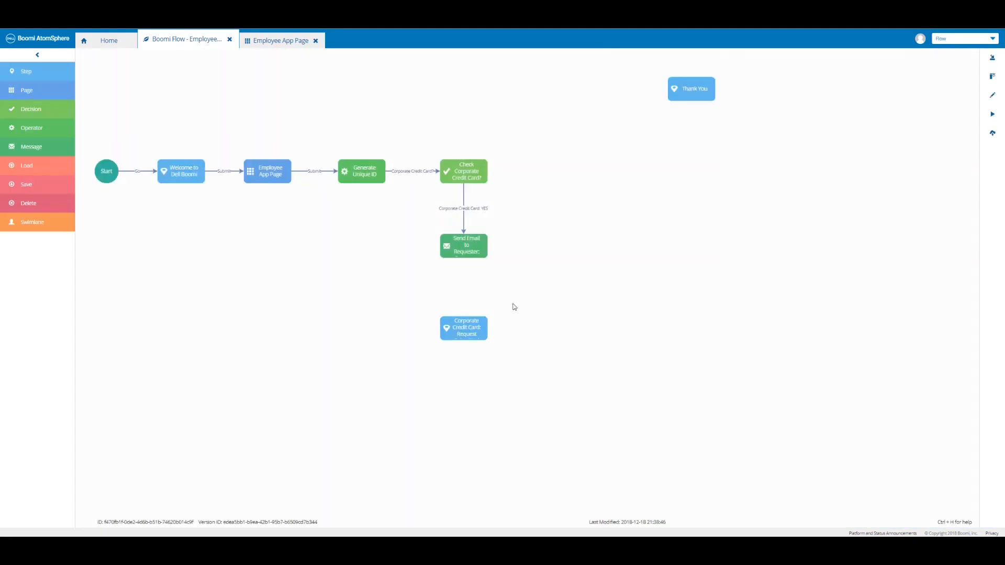
click(467, 251)
drag(467, 250, 464, 336)
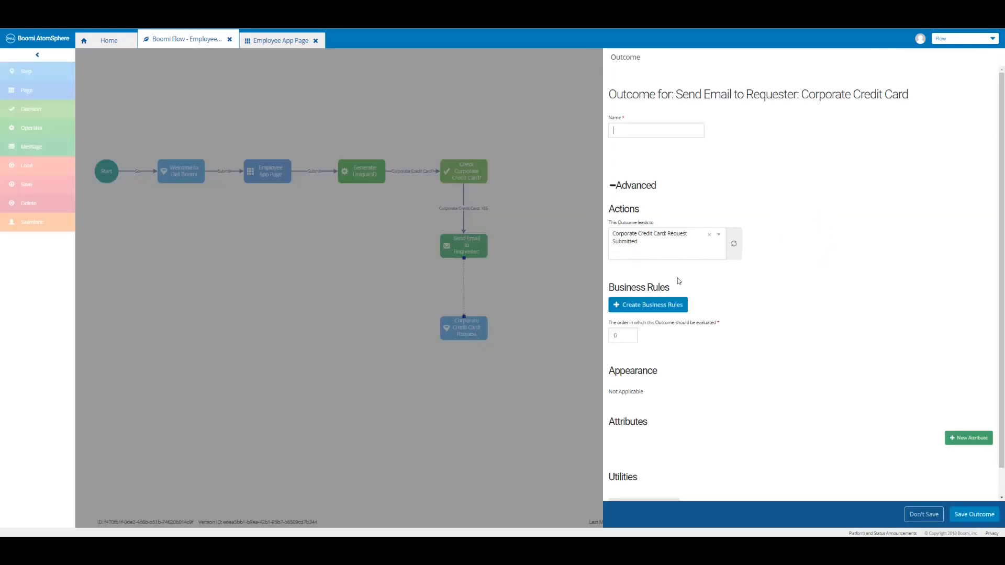
click(631, 130)
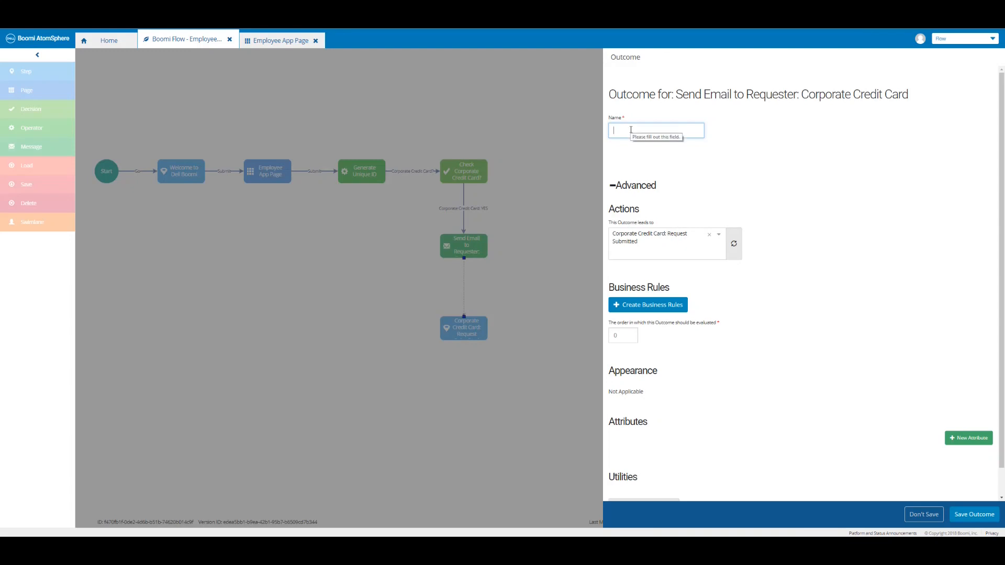
text(Display Confirmation)
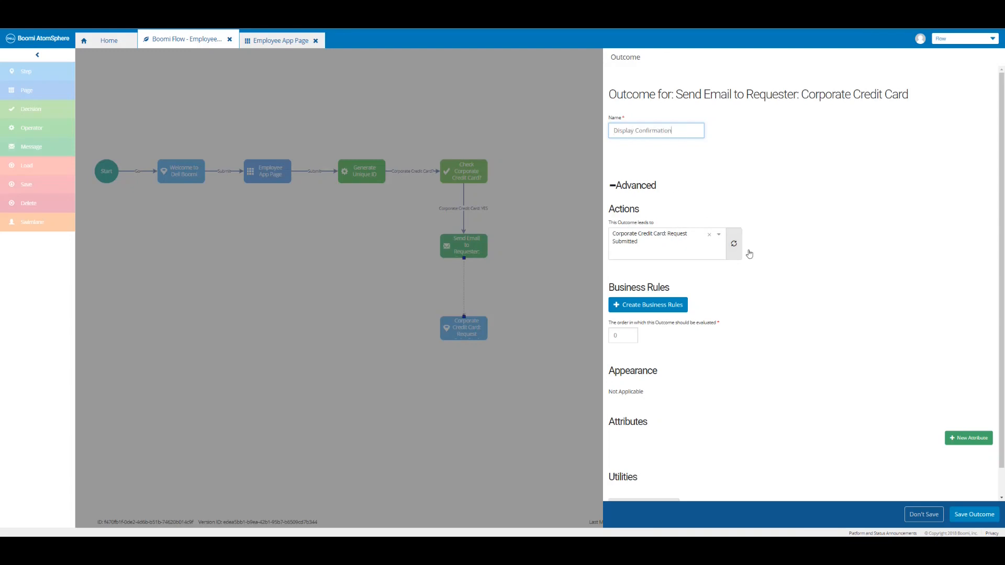
click(974, 515)
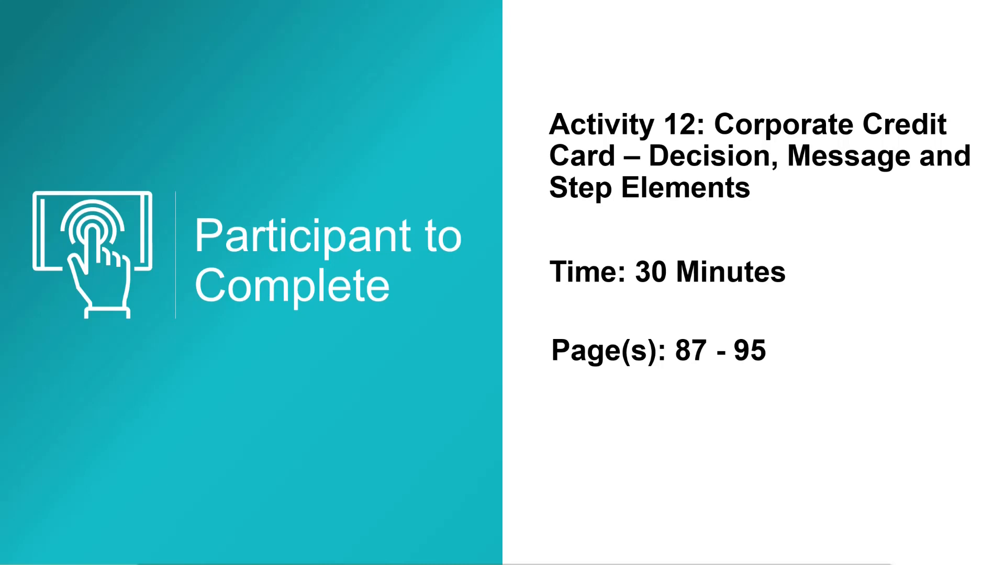
key(Right)
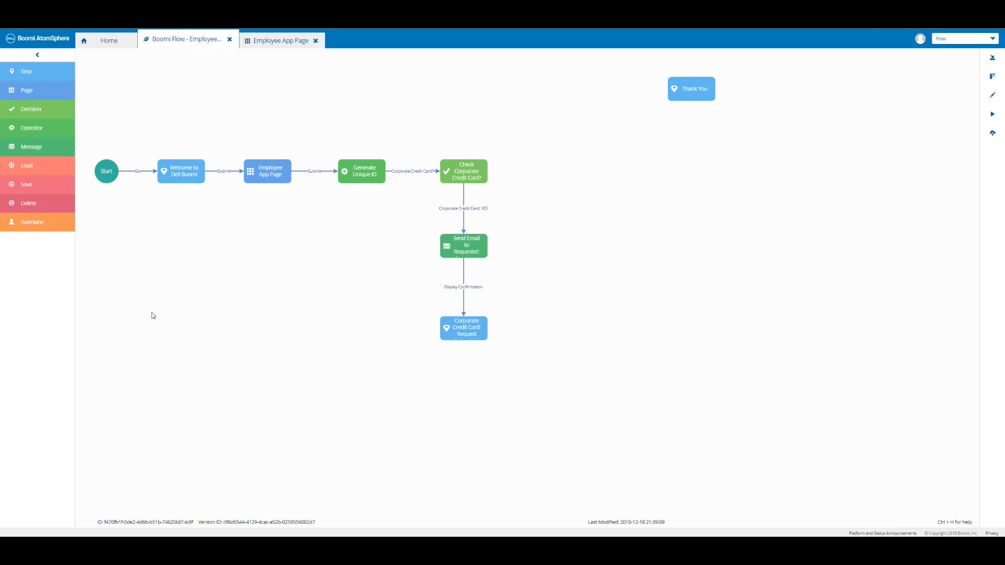
Place a decision right of Check Corporate Credit Card?, name it 'Check Seat Assignment?' and save.
drag(97, 113, 577, 172)
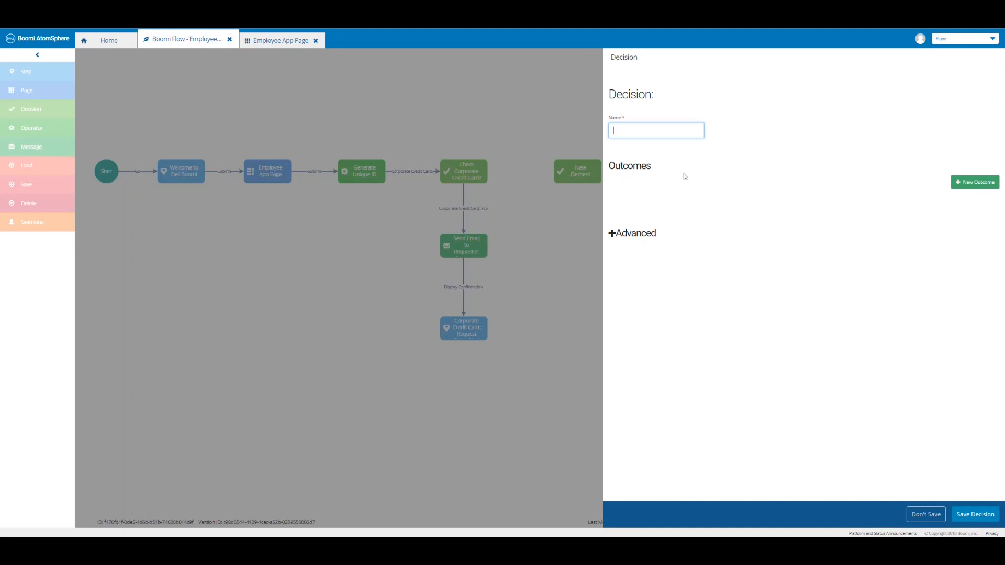
text(Check Seat Assignment?)
click(974, 515)
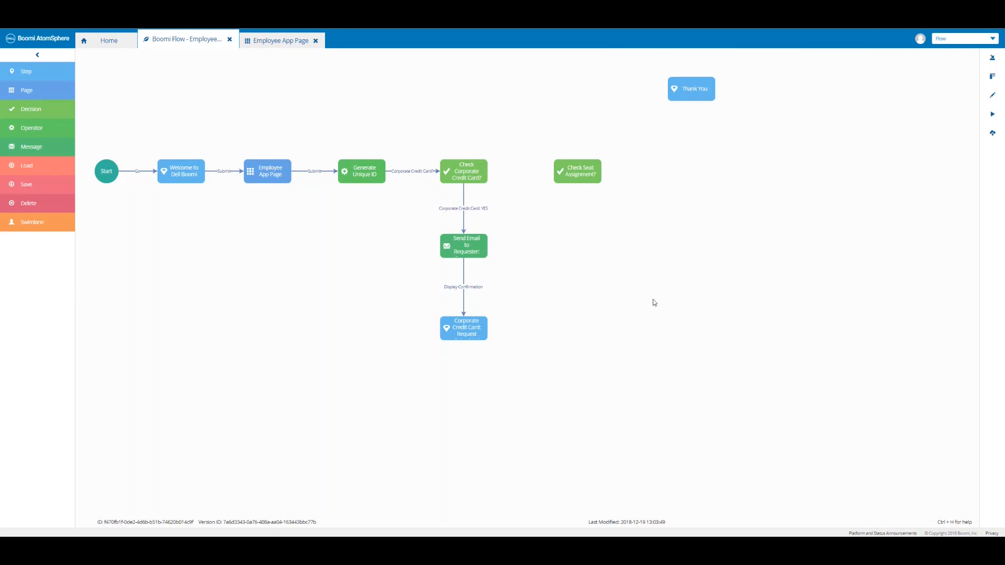
Place a message under Check Seat Assignment?, name it 'Send Email to Requester: Seat Assignment' and save.
drag(38, 147, 573, 241)
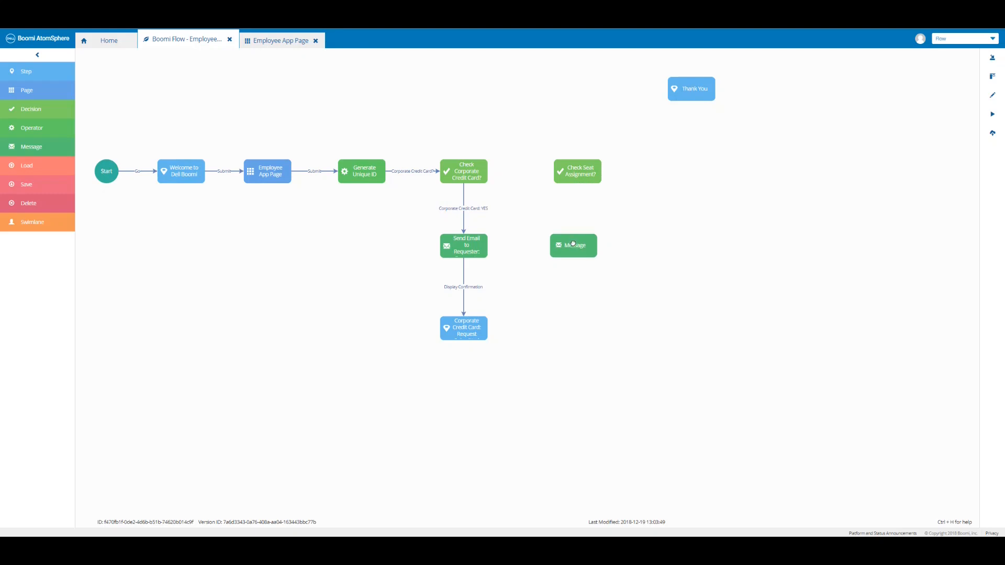
drag(576, 239, 576, 244)
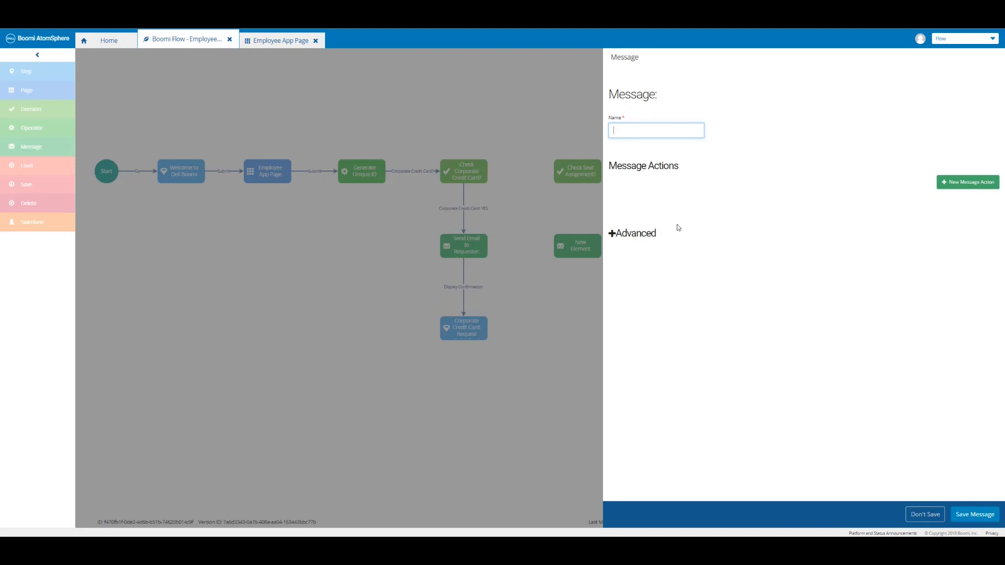
key(ctrl+v)
click(974, 514)
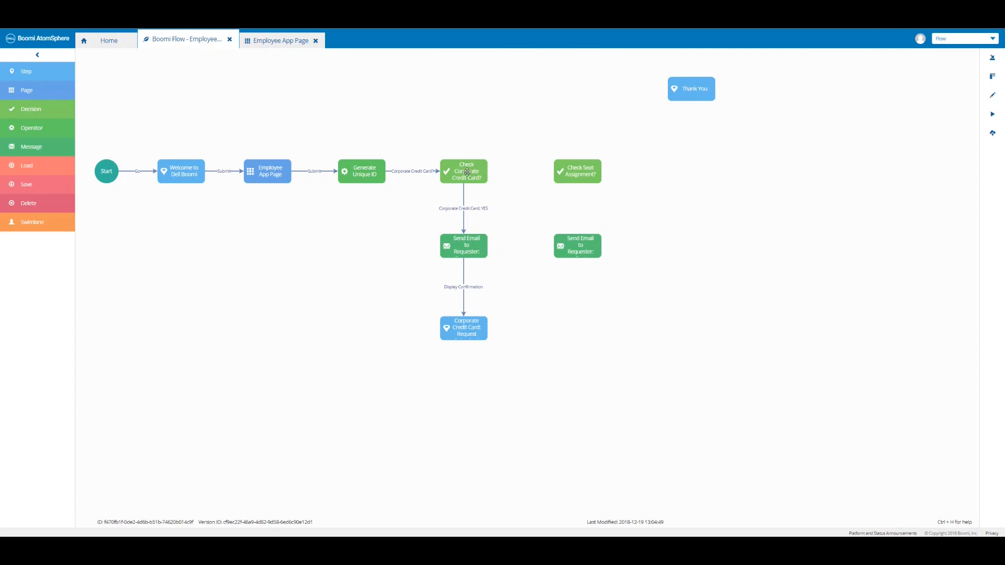
Draw a 'Corporate Credit Card: NO' outcome from Check Corporate Credit Card? to Check Seat Assignment? and save it.
drag(491, 175, 573, 173)
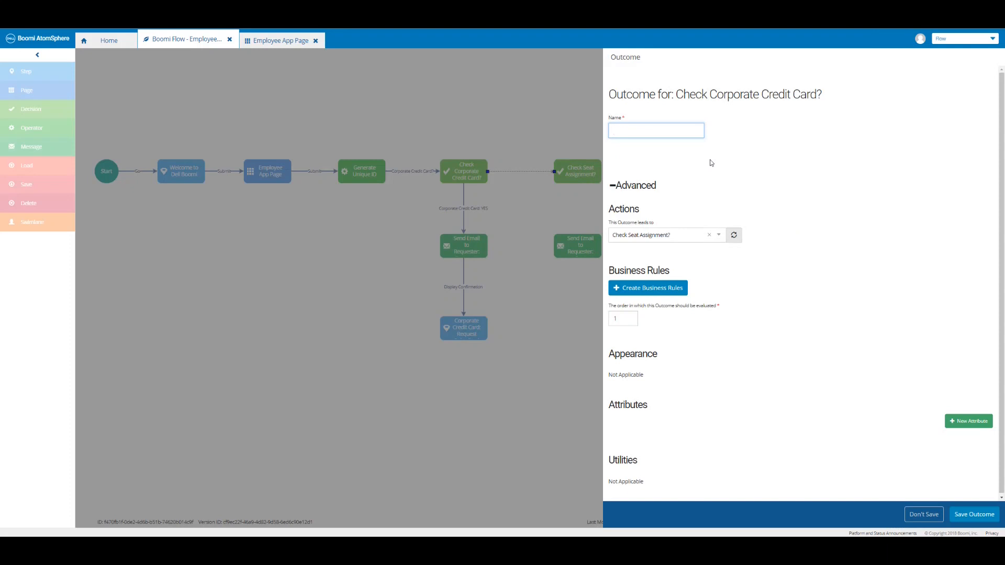
text(Corporate Credit Card: NO)
click(971, 513)
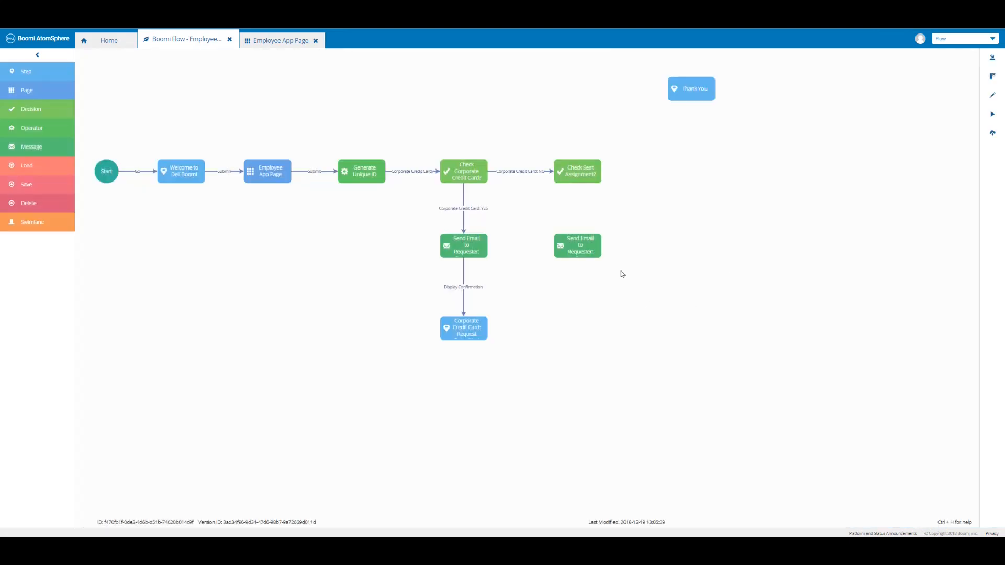
Add a Gmail 'Send Email (Simple)' action to the Seat Assignment message.
mouse_move(594, 246)
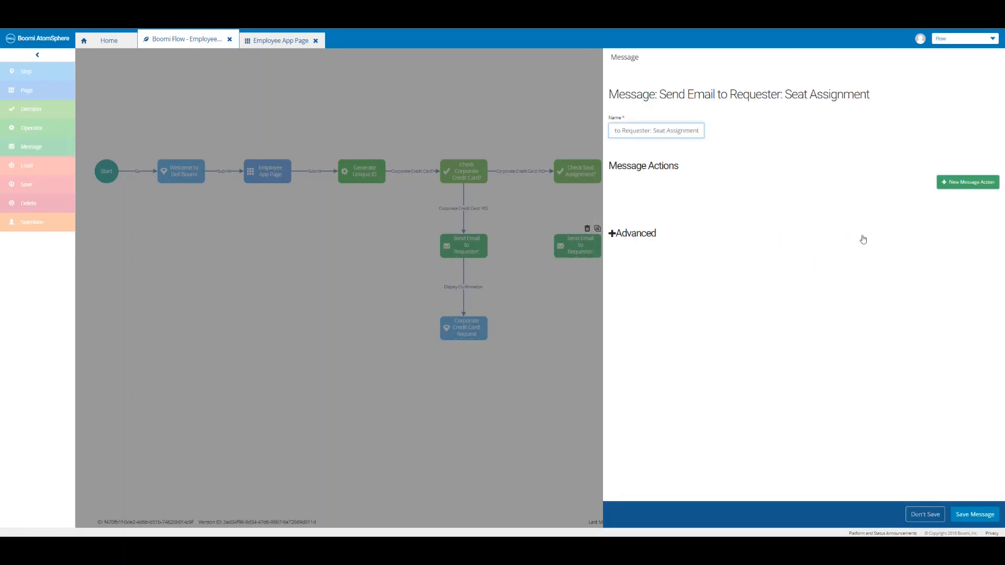
click(970, 185)
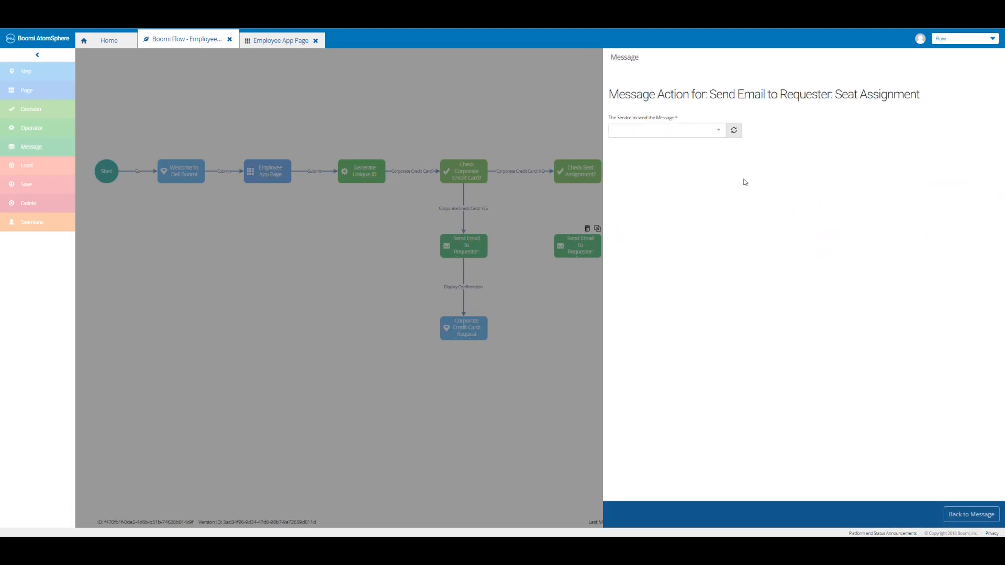
click(719, 131)
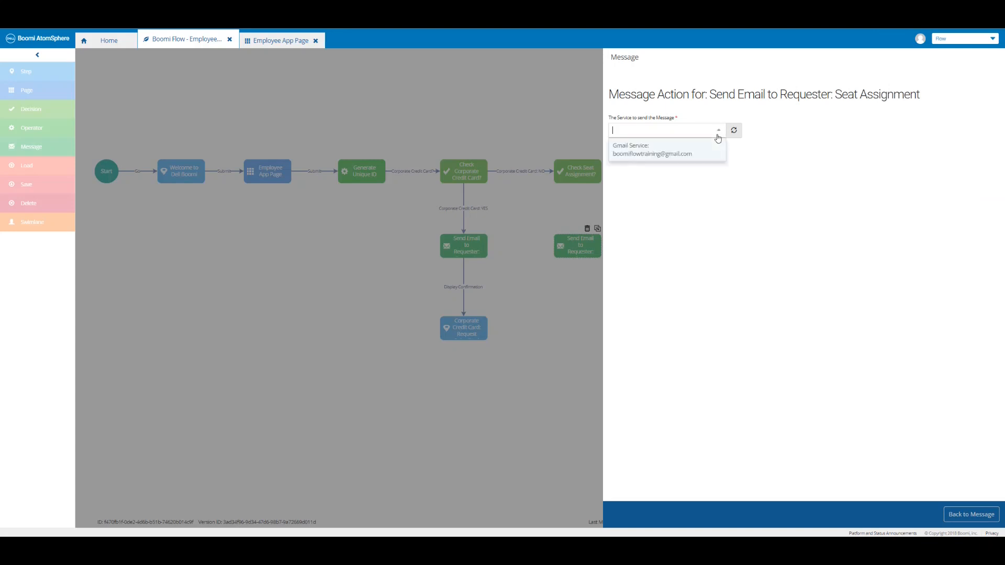
click(686, 160)
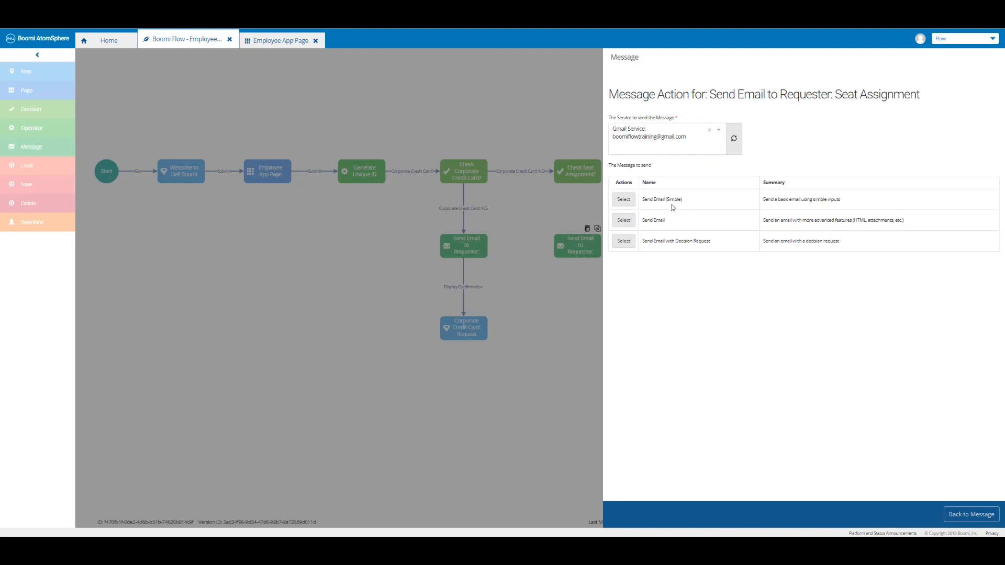
click(627, 202)
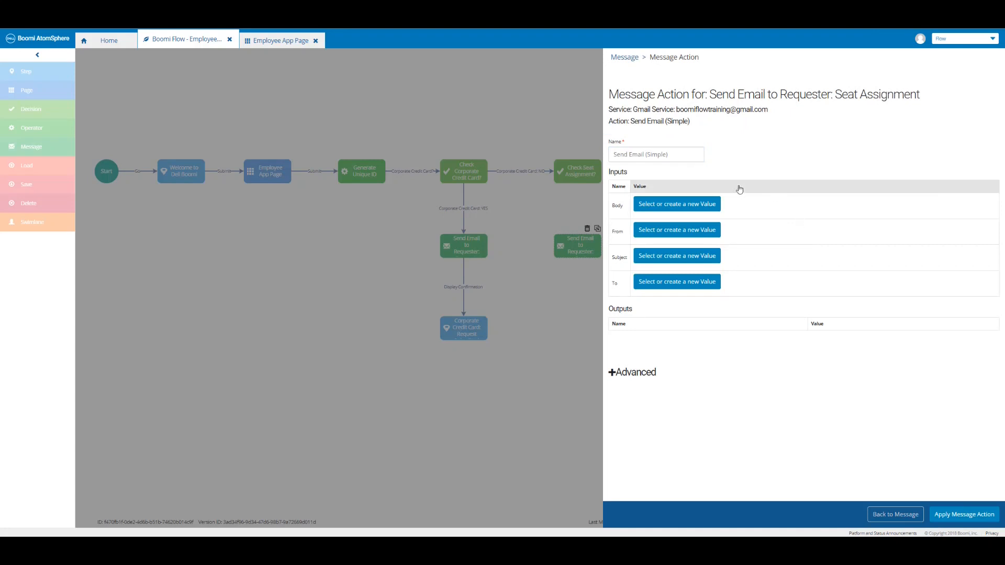
Create a new Body value named after the message, opening with 'Hello {First Name}'.
click(702, 204)
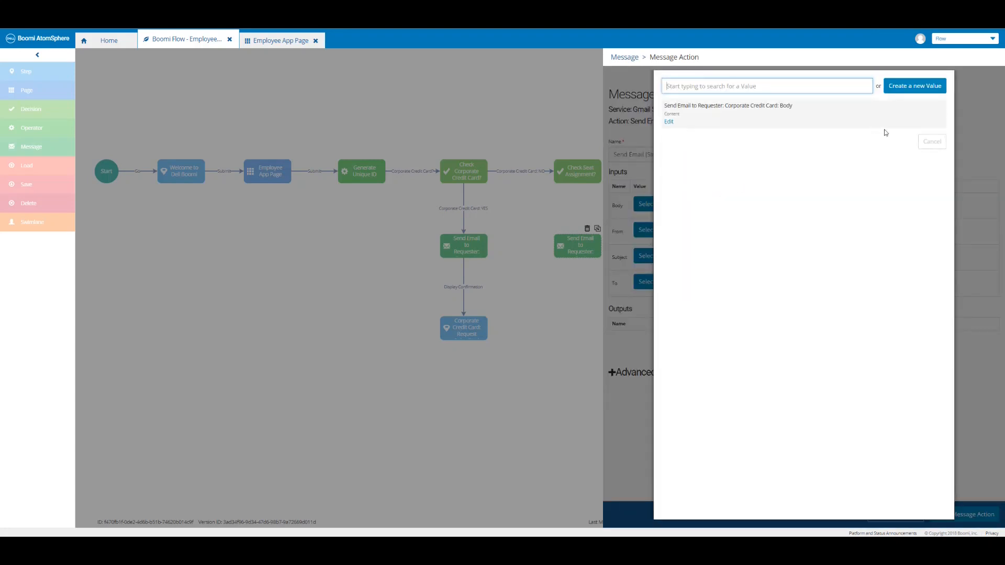
click(913, 87)
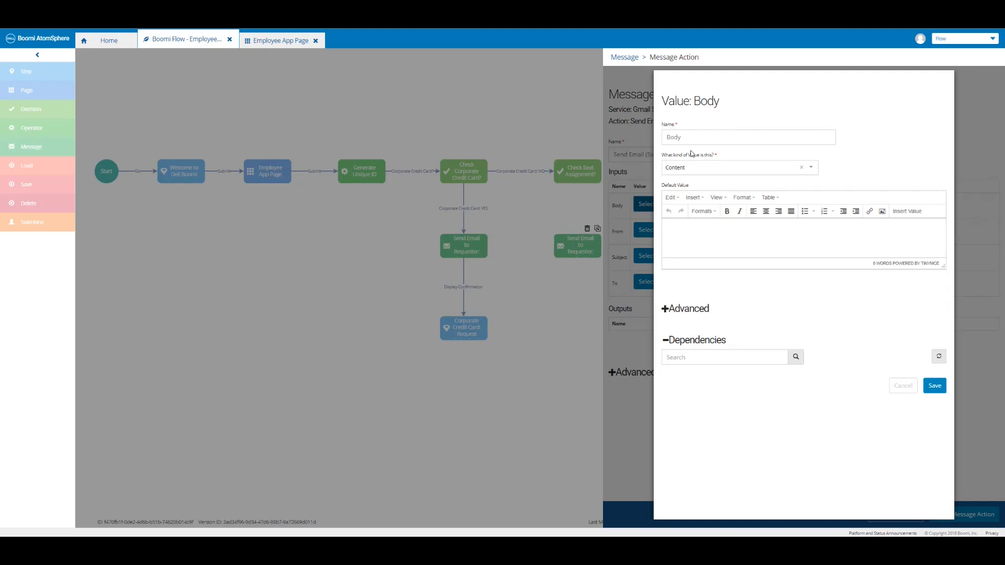
click(666, 137)
text(Send Email to Requester: Seat Assignment:)
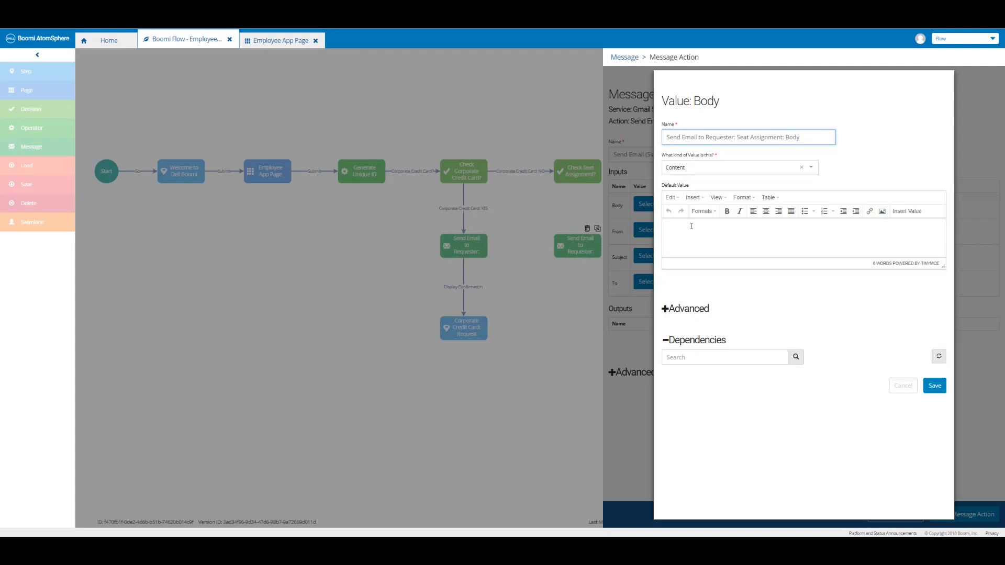
click(691, 226)
text(Hello)
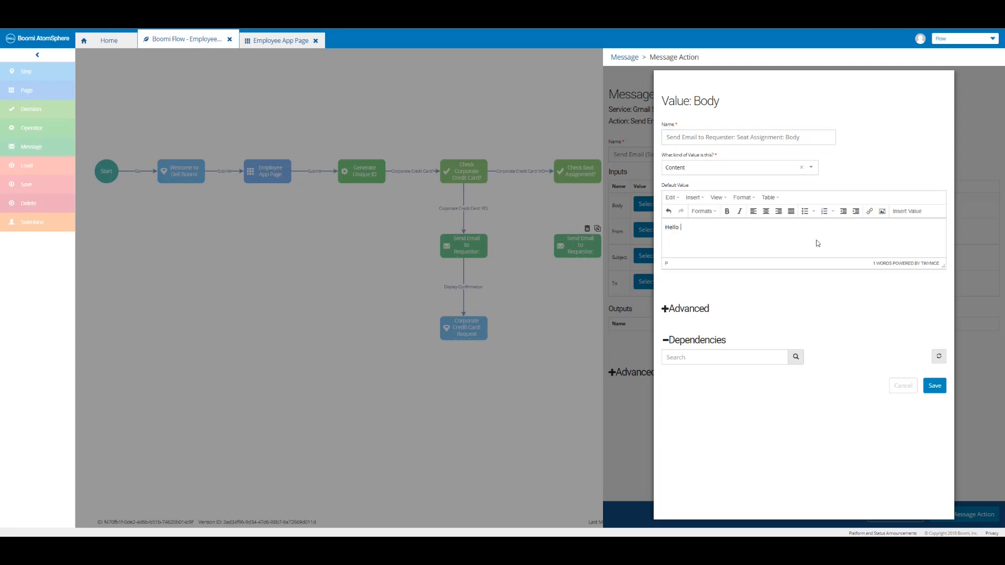
click(908, 211)
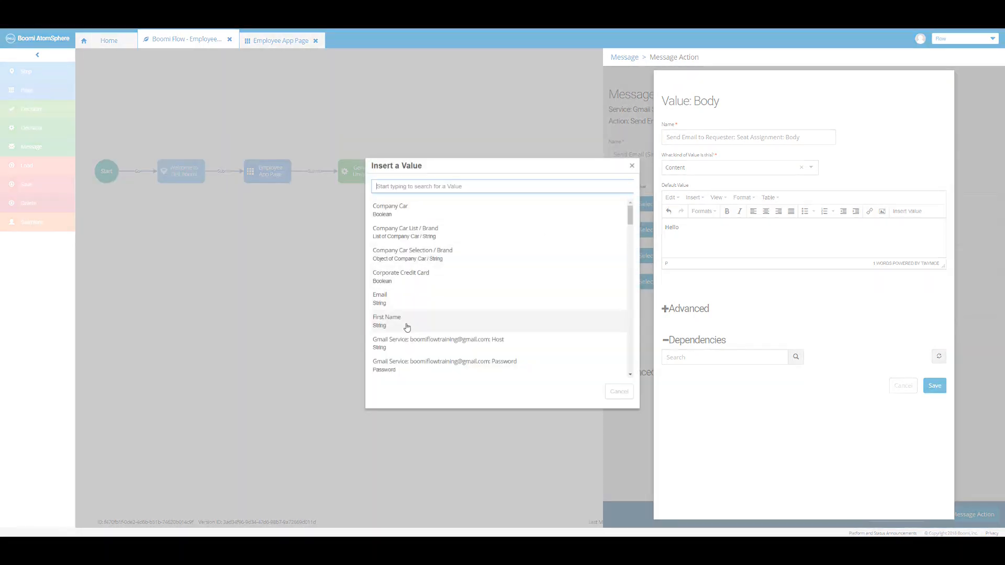
click(407, 321)
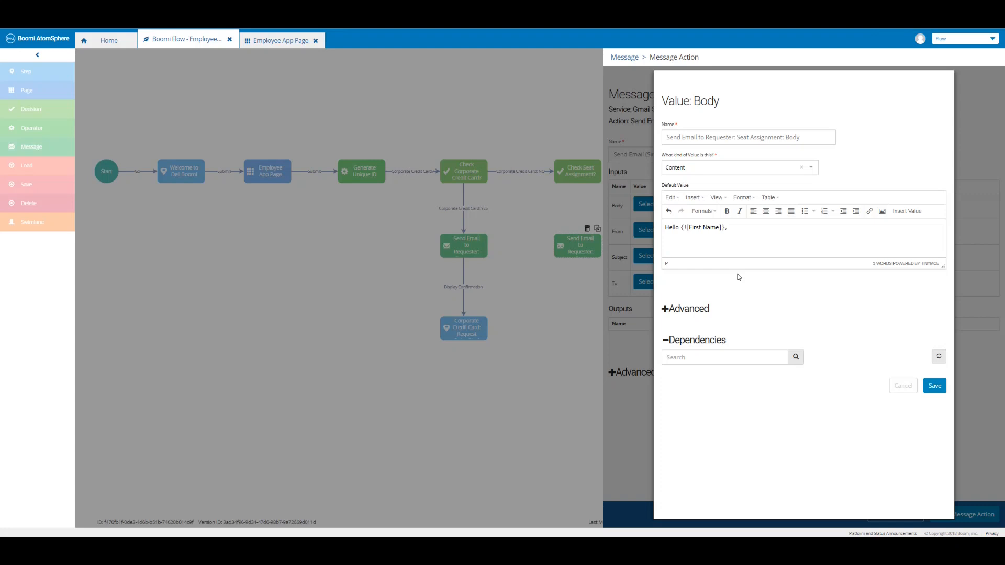
Add the request-submitted paragraph and a line asking to use the {Unique ID} to check status.
key(Return)
text(Your request for Seat Assignment has been successfully submitted.You should be receiving an email from our Admin shortly.)
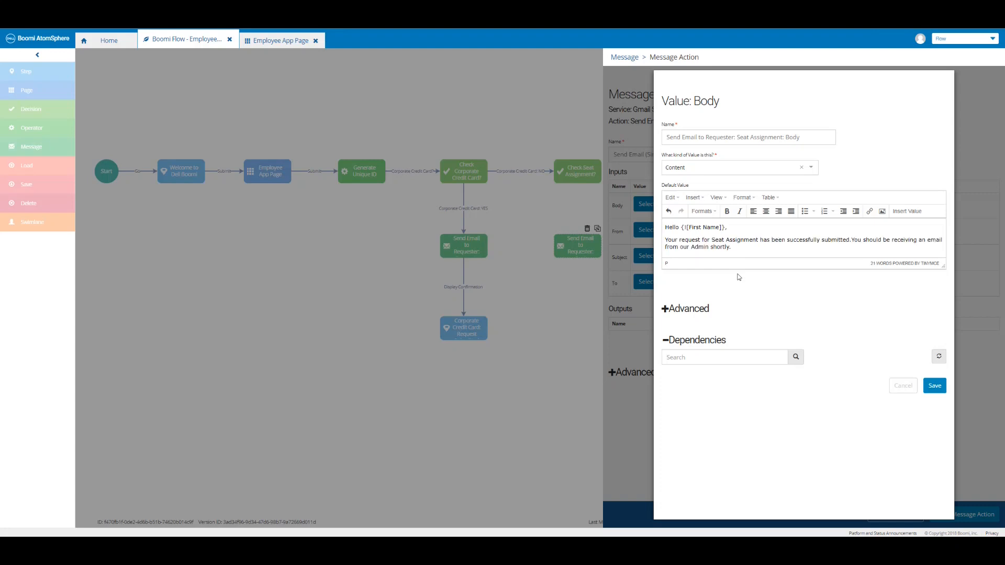
key(Return)
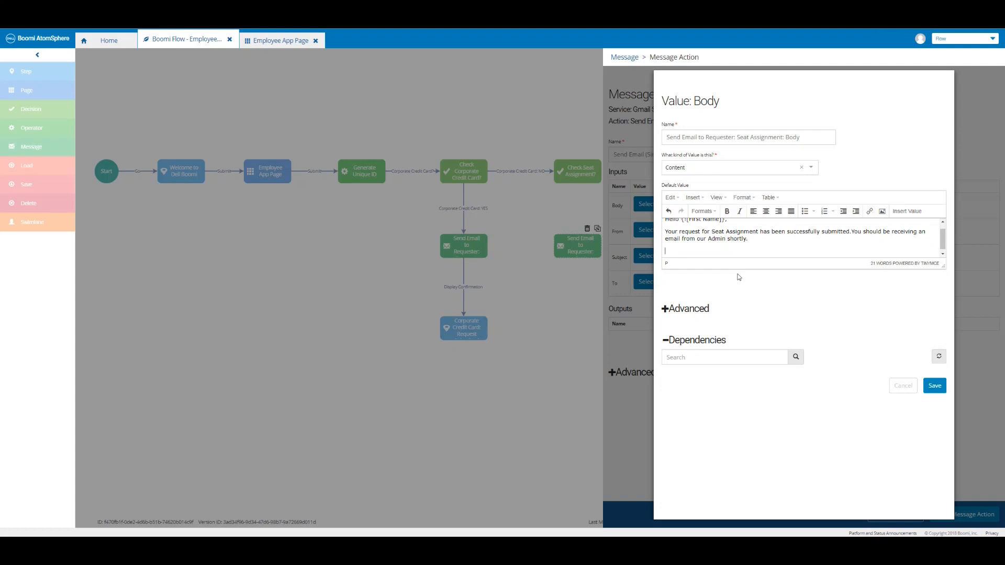
text(Please use your Unique ID:)
click(908, 214)
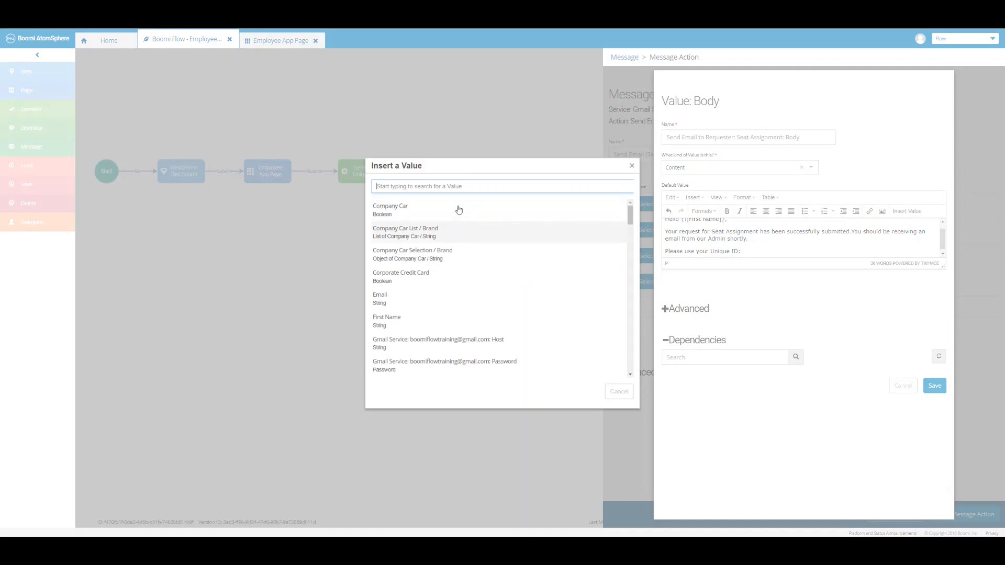
text(ID)
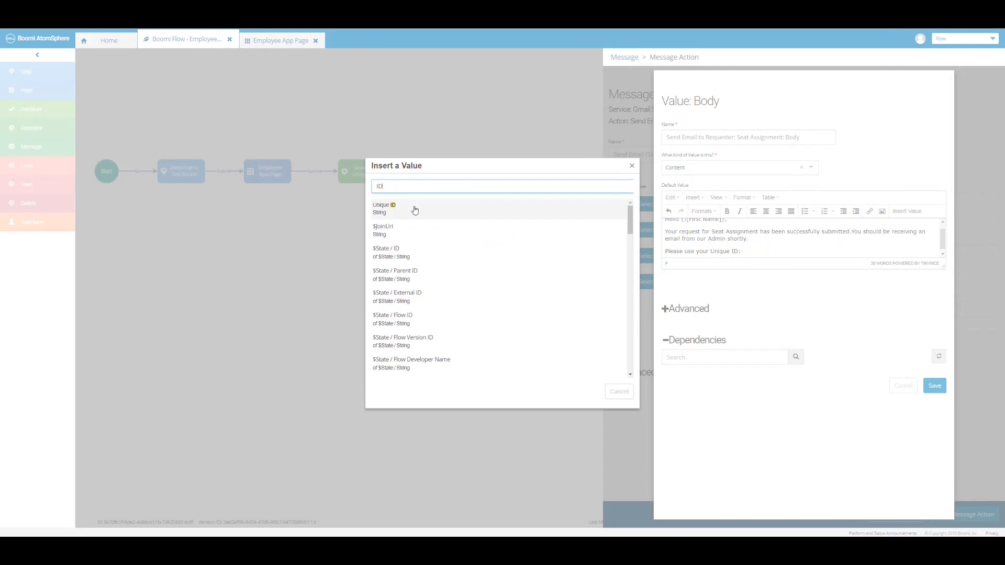
click(415, 210)
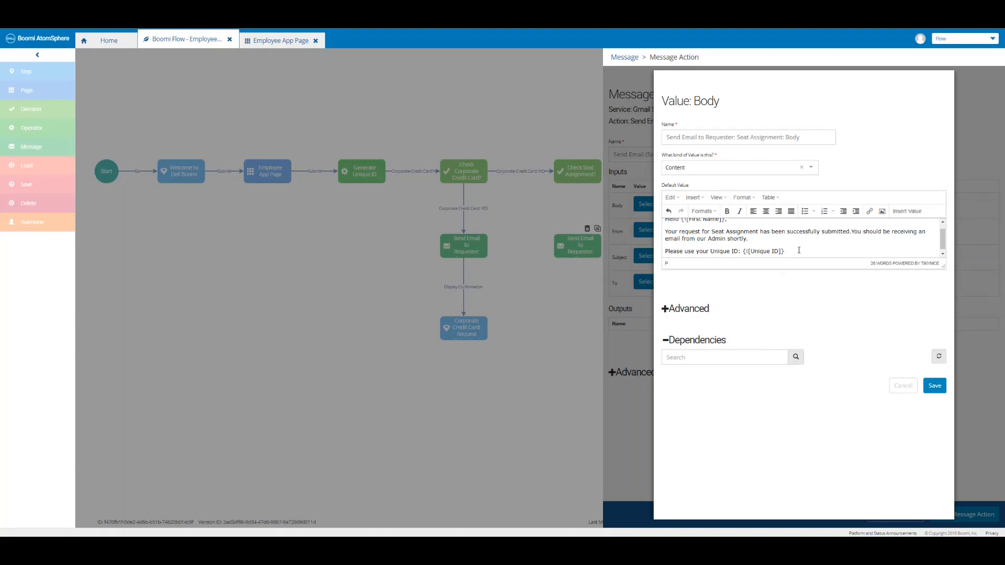
text(as reference to check the status of your request.)
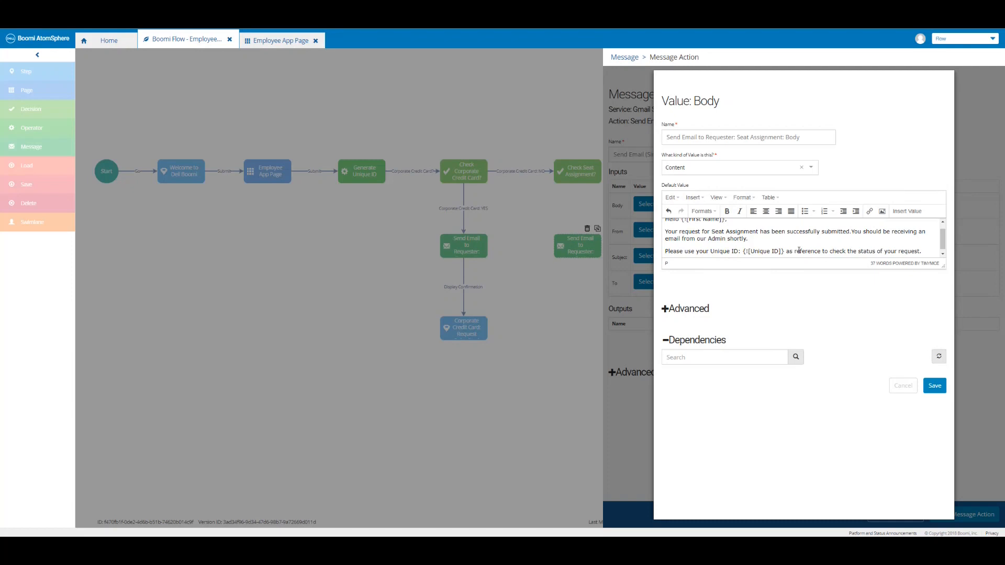
Sign the body off with 'Thank you,' and 'Dell Boomi', then save the Body value.
scroll(798, 251, down, 1)
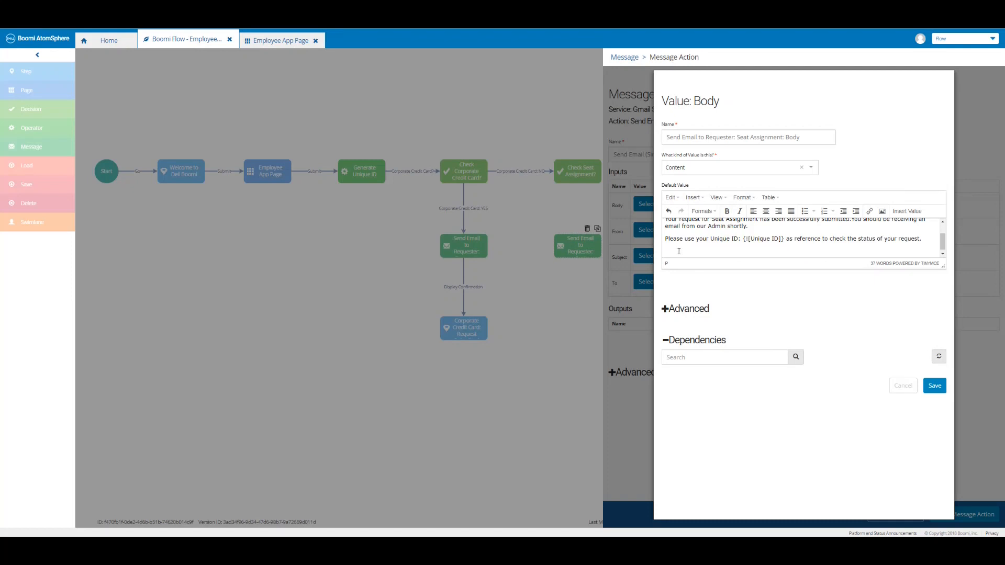
text(Thank you,)
key(Return)
text(Dell Boomi)
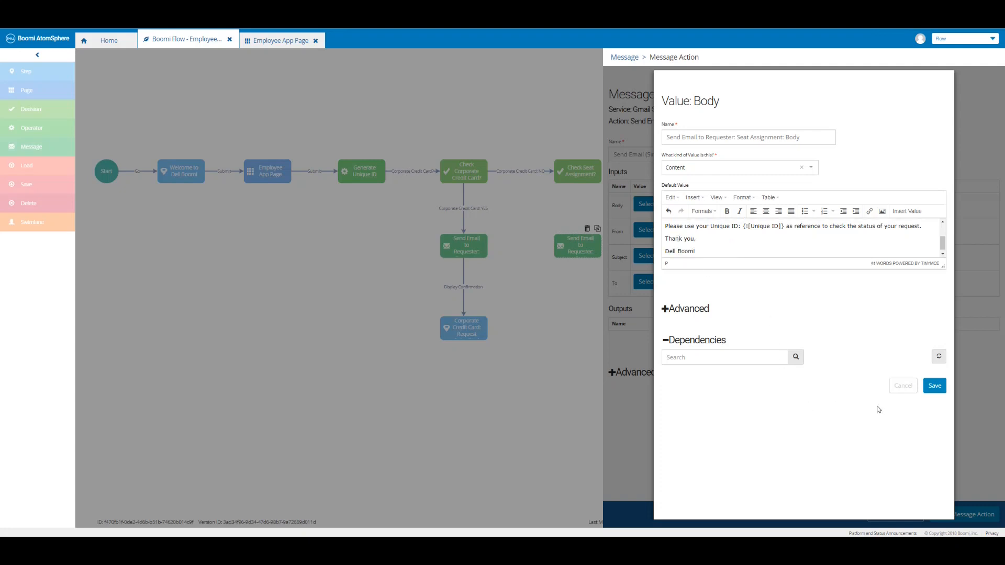
click(934, 386)
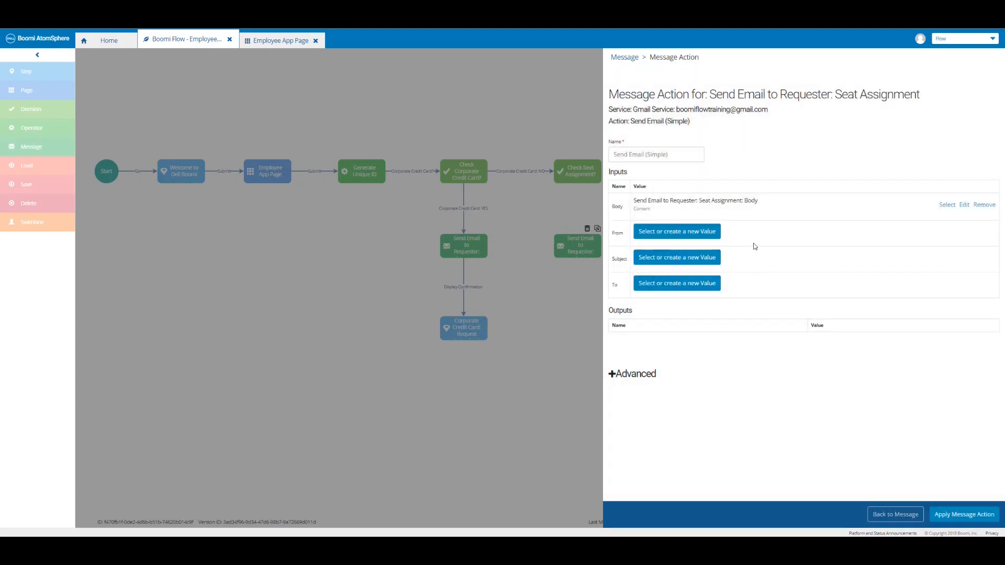
Set From to the Gmail Username and create a new Subject value with the default request-submitted text.
click(703, 237)
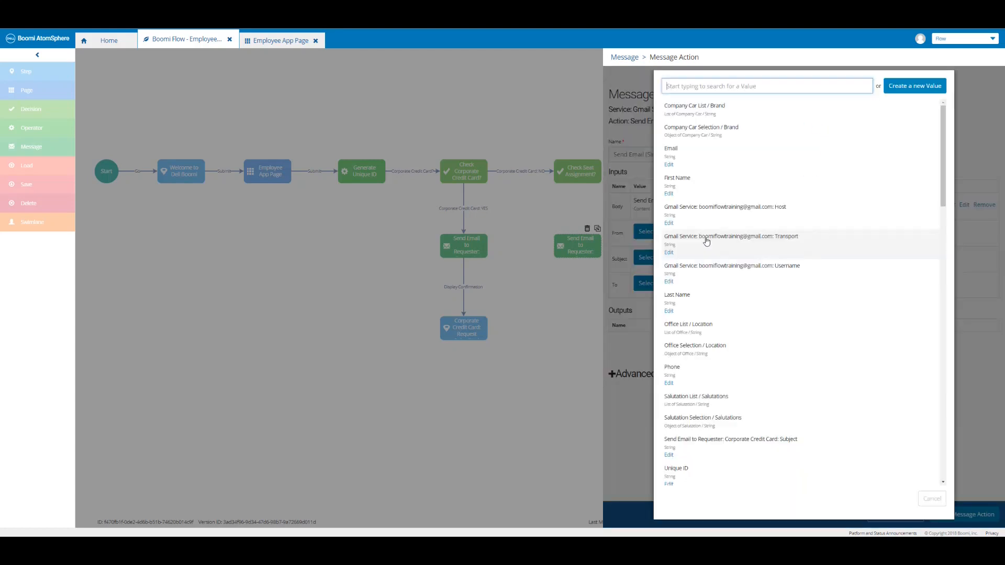
click(724, 279)
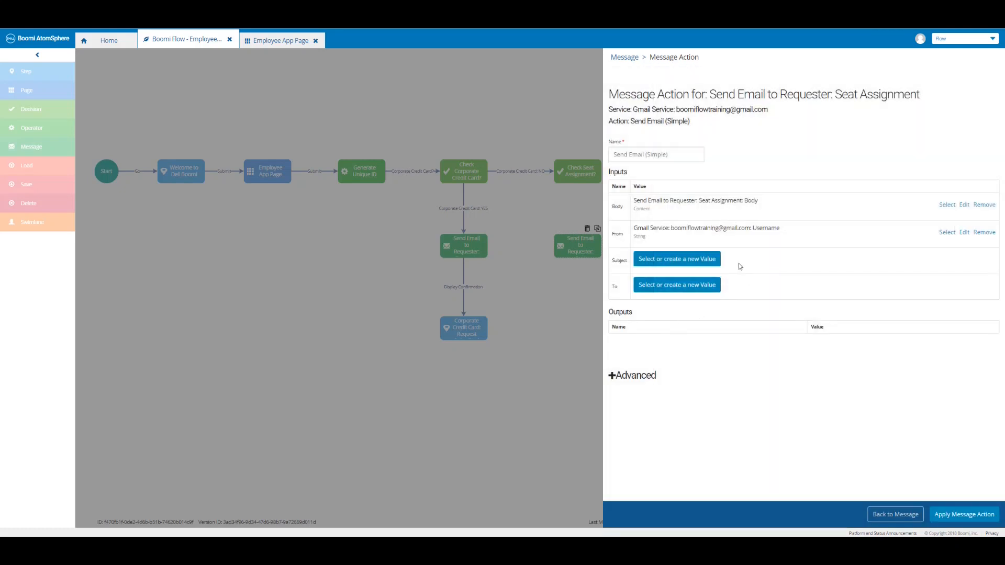
click(709, 260)
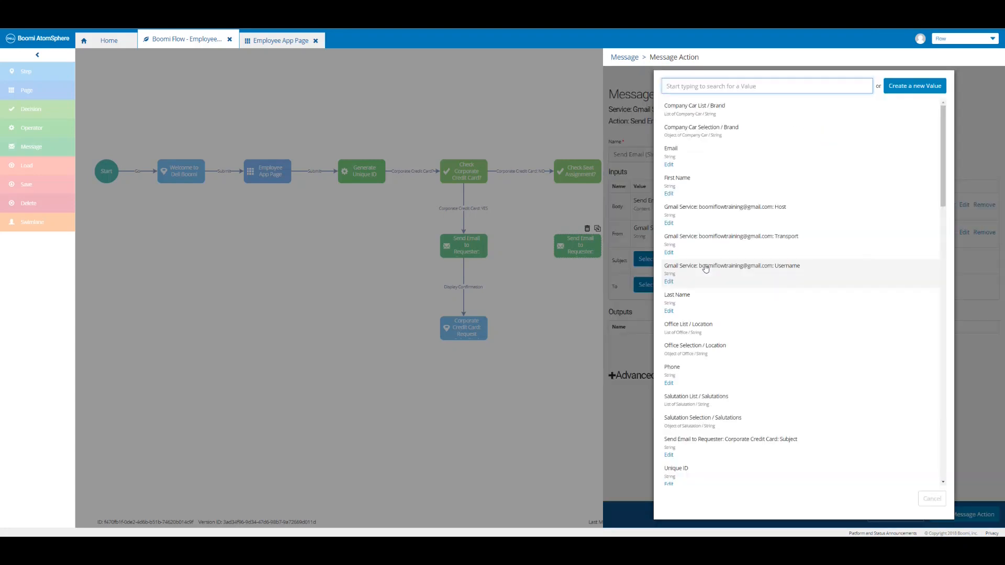
click(915, 87)
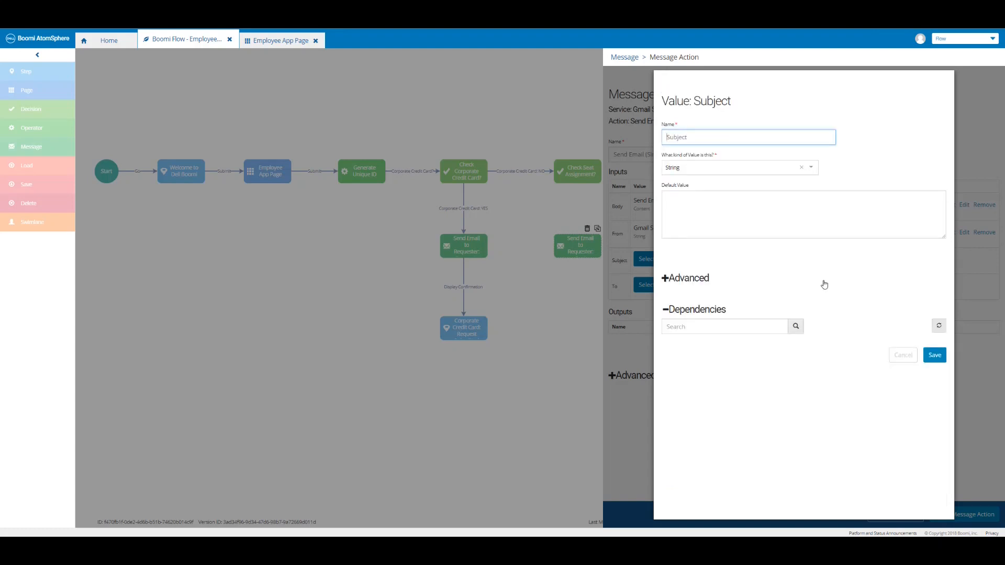
text(Send Email to Requester: Seat Assignment:)
click(749, 201)
text(Seat Assignment: Request submitted)
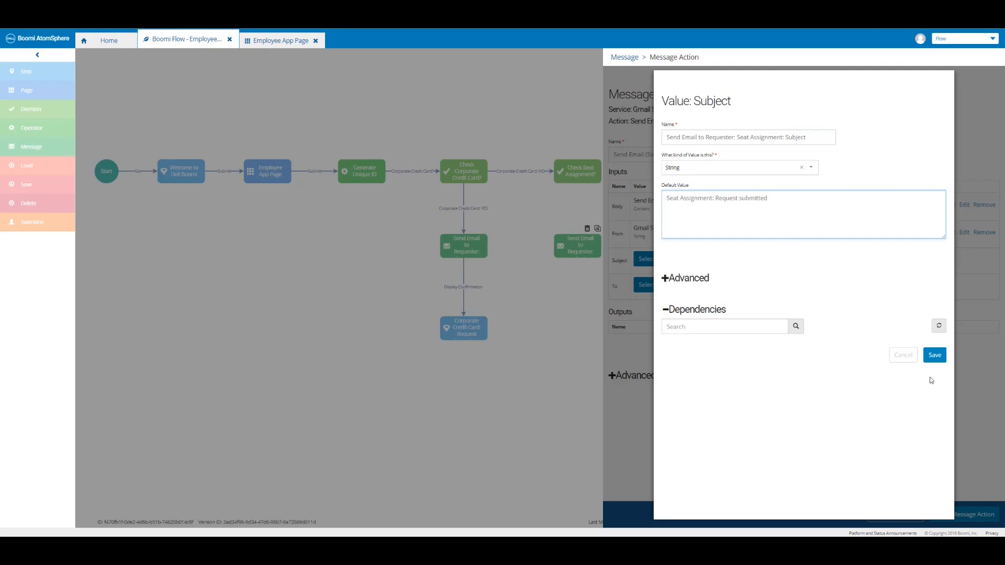
click(932, 357)
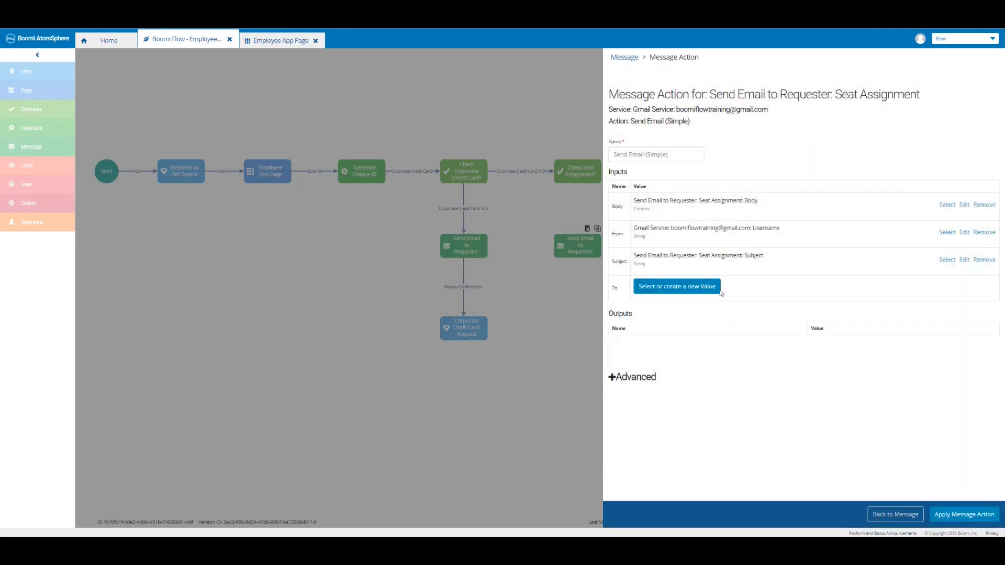
Set To to the Email value, apply the send-email action and save the Seat Assignment message.
click(709, 293)
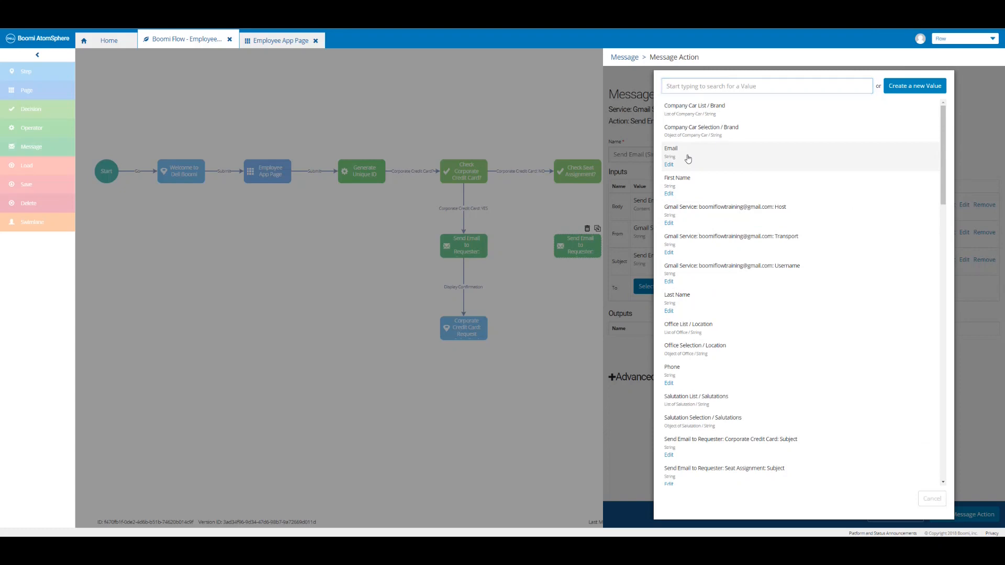
click(688, 159)
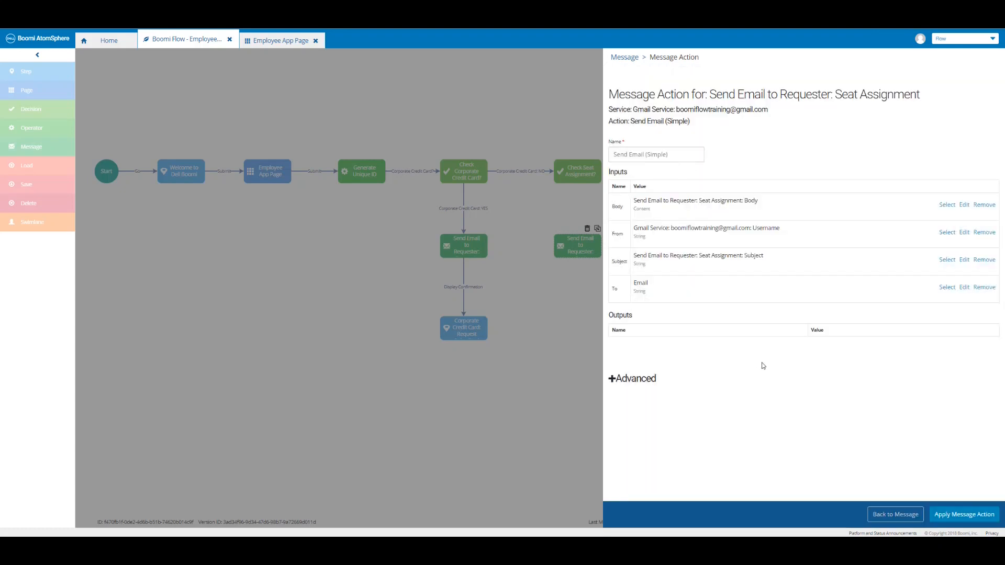
click(973, 514)
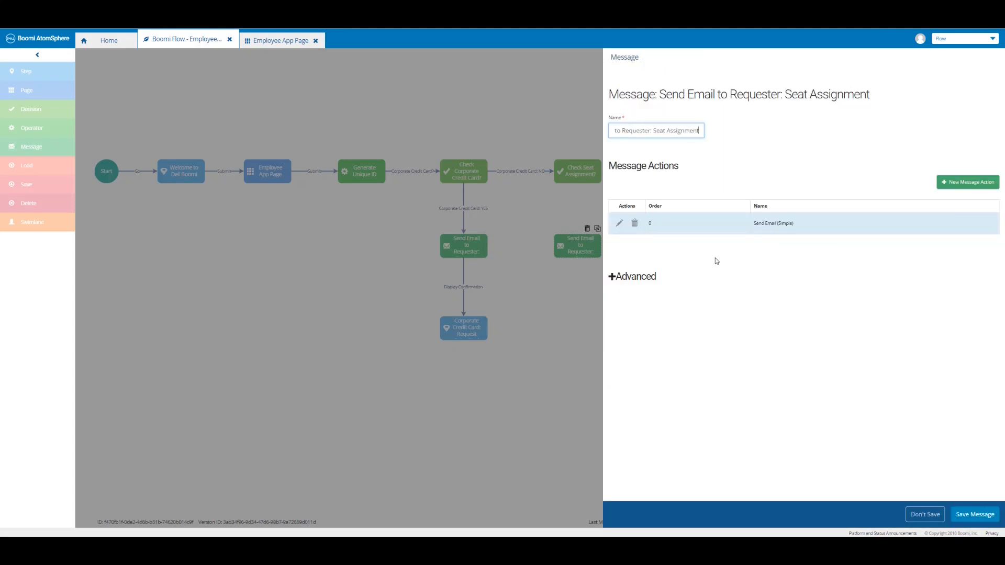
click(974, 514)
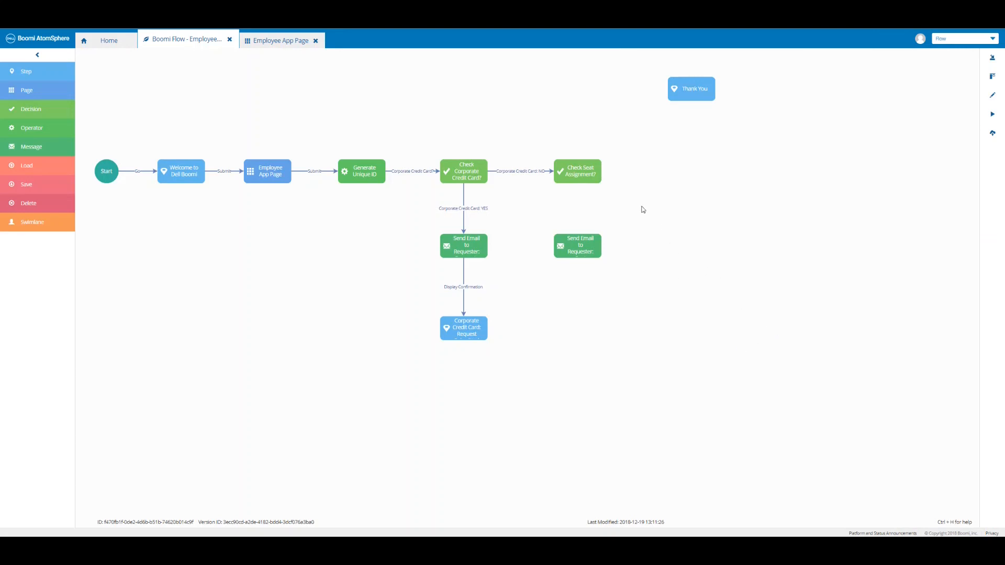
click(576, 180)
Connect Check Seat Assignment? to the seat email as outcome 'Seat Assignment: YES' and start a rule on Seat Assignment.
drag(577, 182, 580, 251)
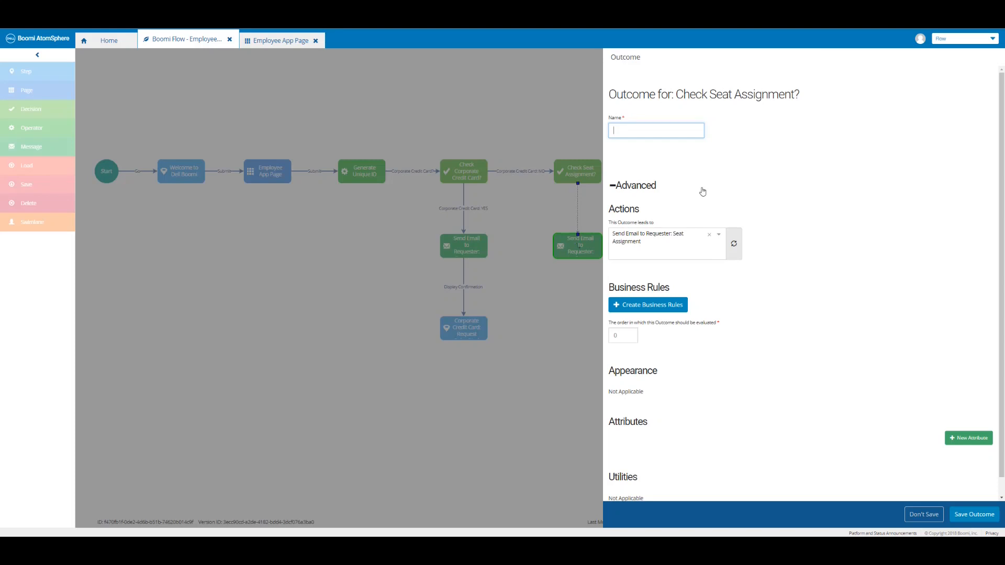
text(Seat Assignment: YES)
click(680, 308)
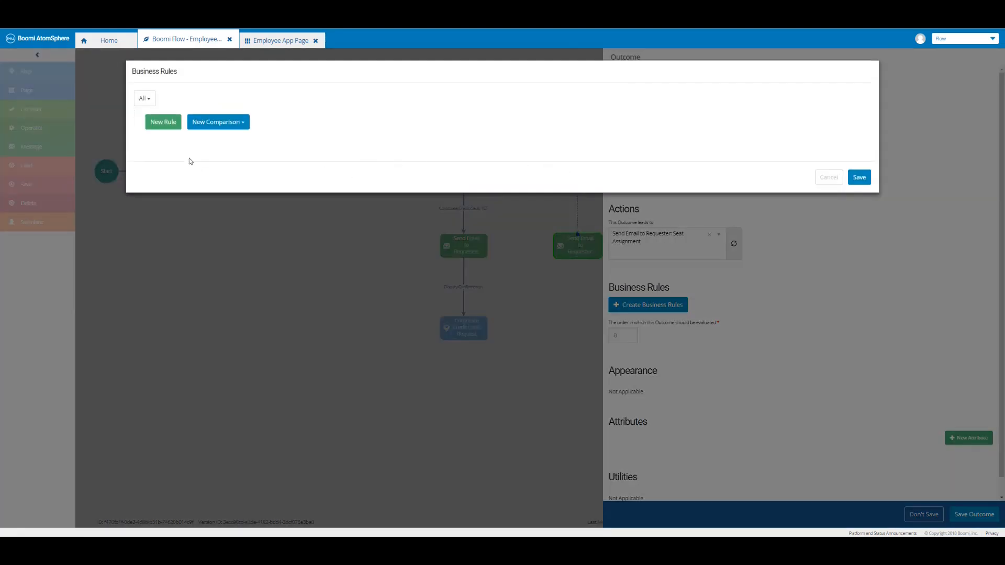
click(170, 128)
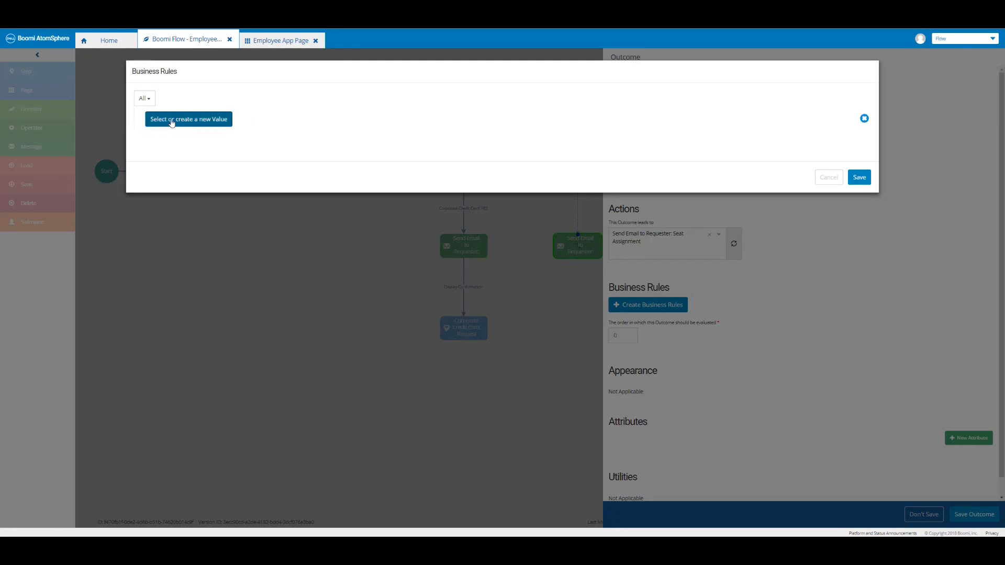
click(172, 120)
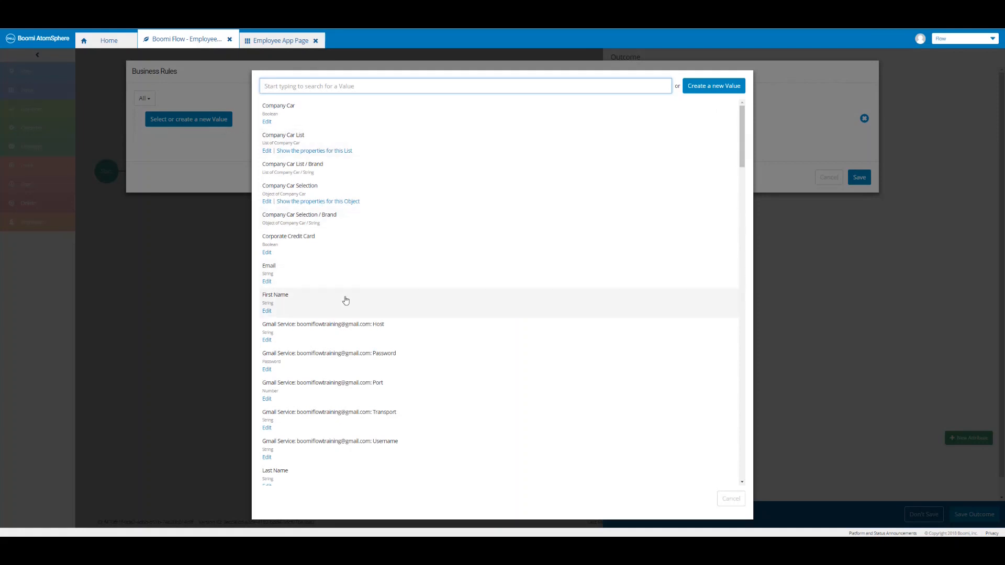
text(seat)
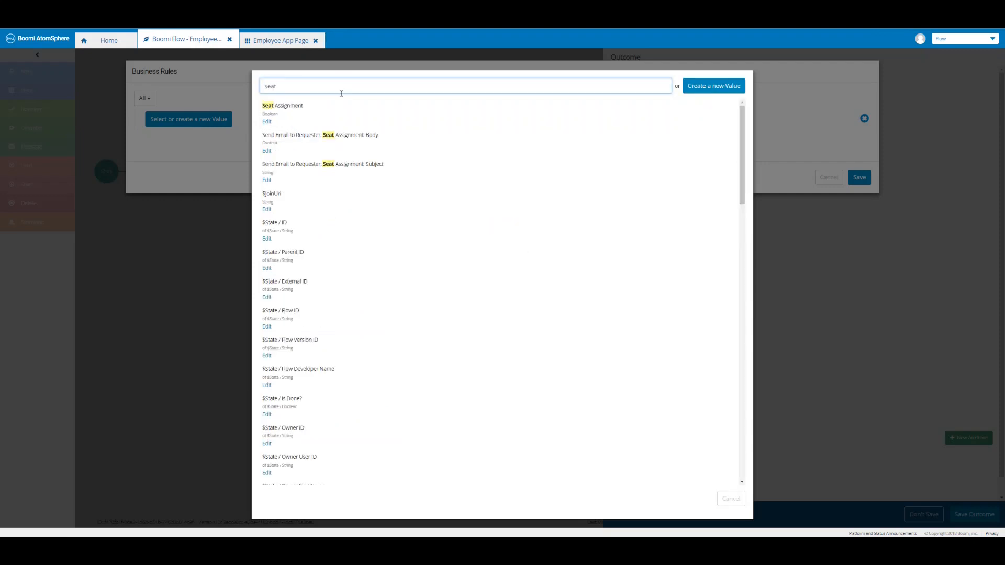
click(296, 120)
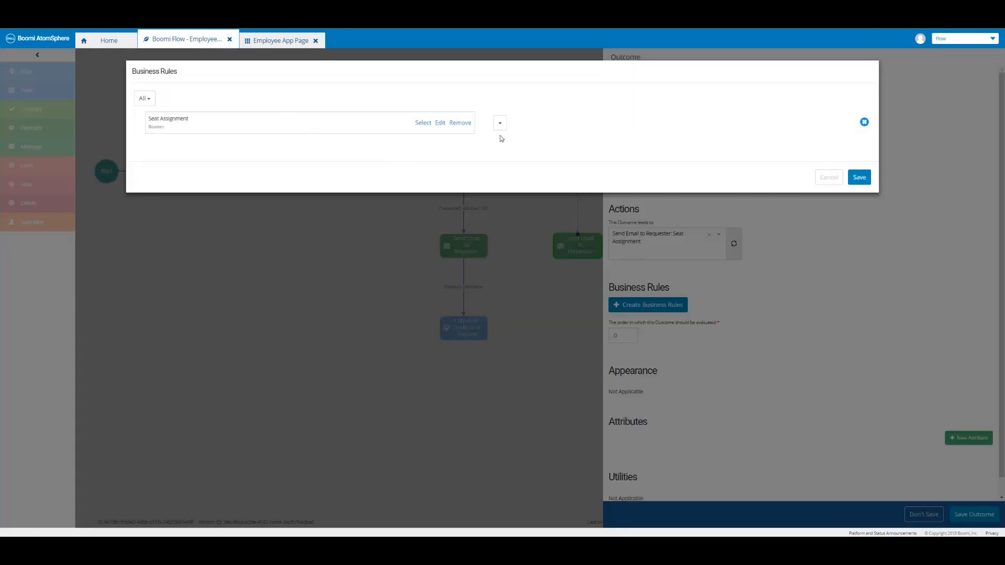
Make the rule Seat Assignment equals $True, then save the rule and the outcome.
click(501, 125)
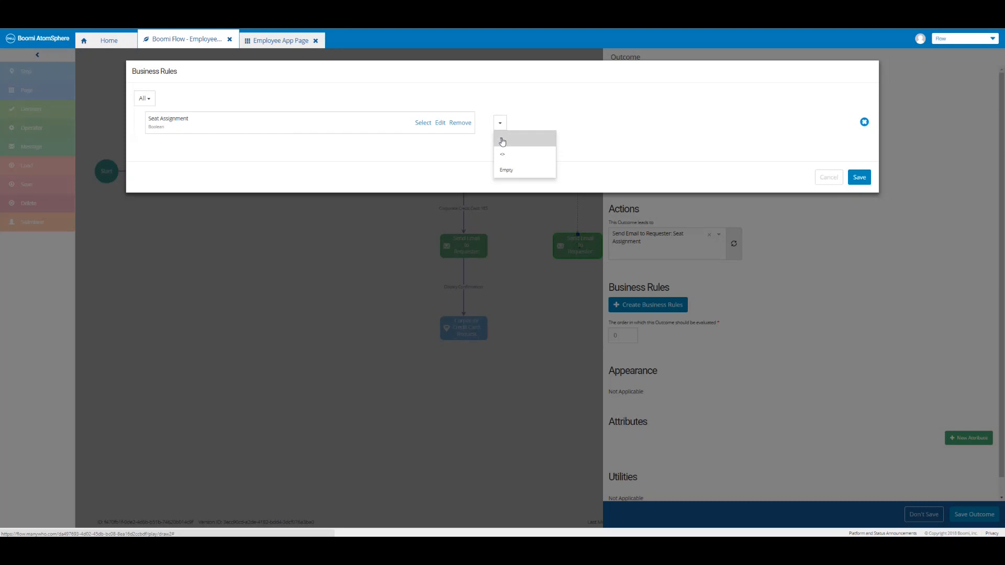
click(502, 142)
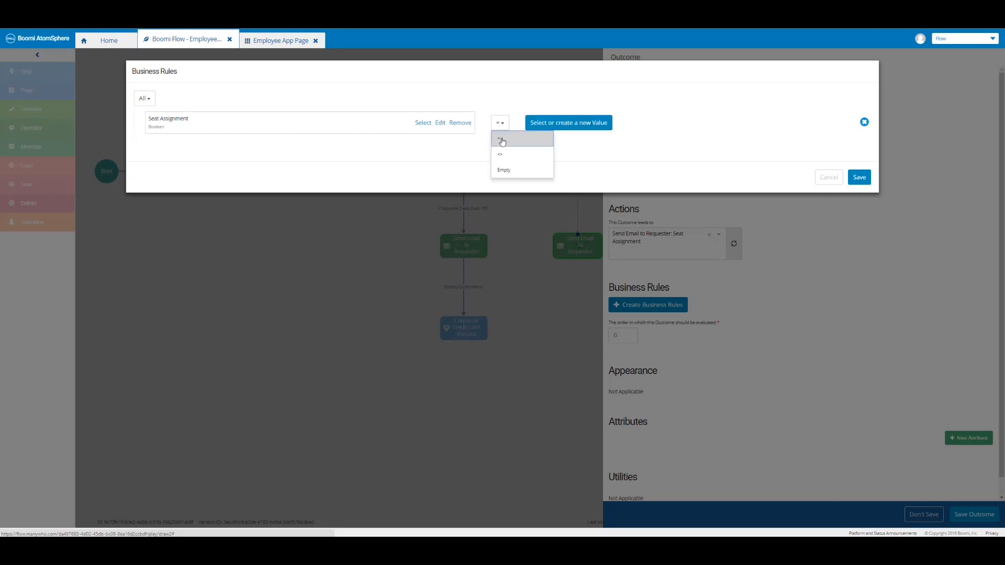
click(580, 124)
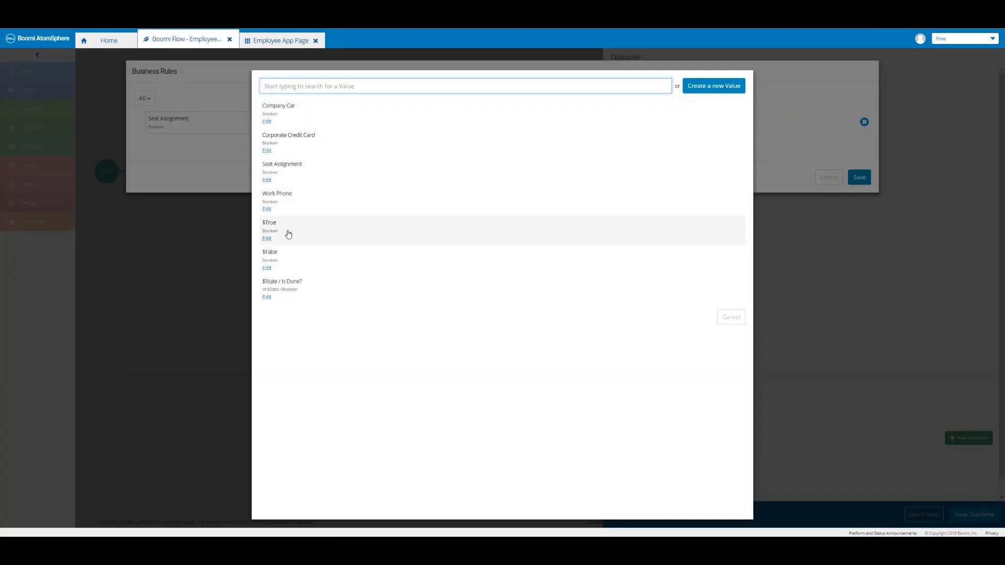
click(286, 233)
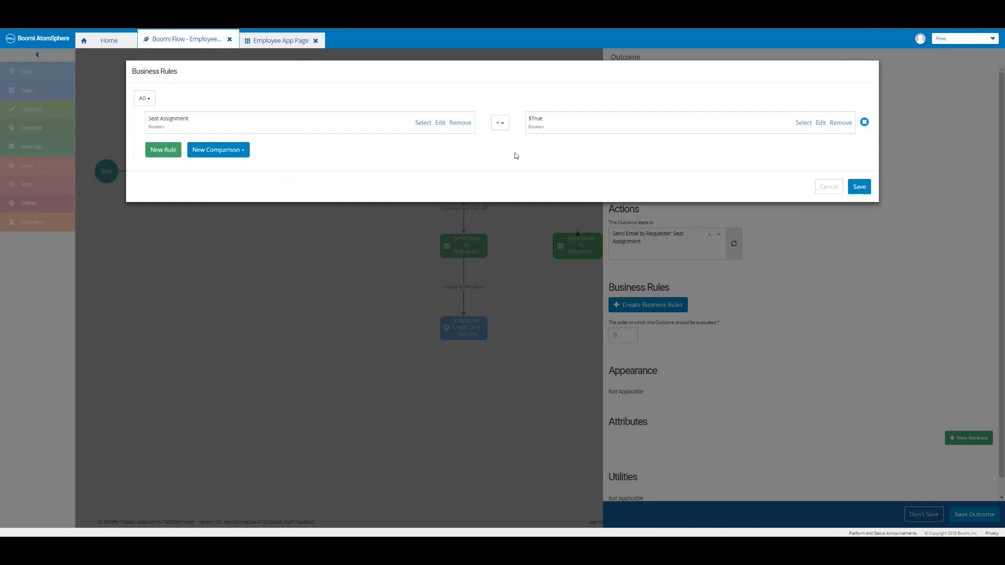
click(860, 188)
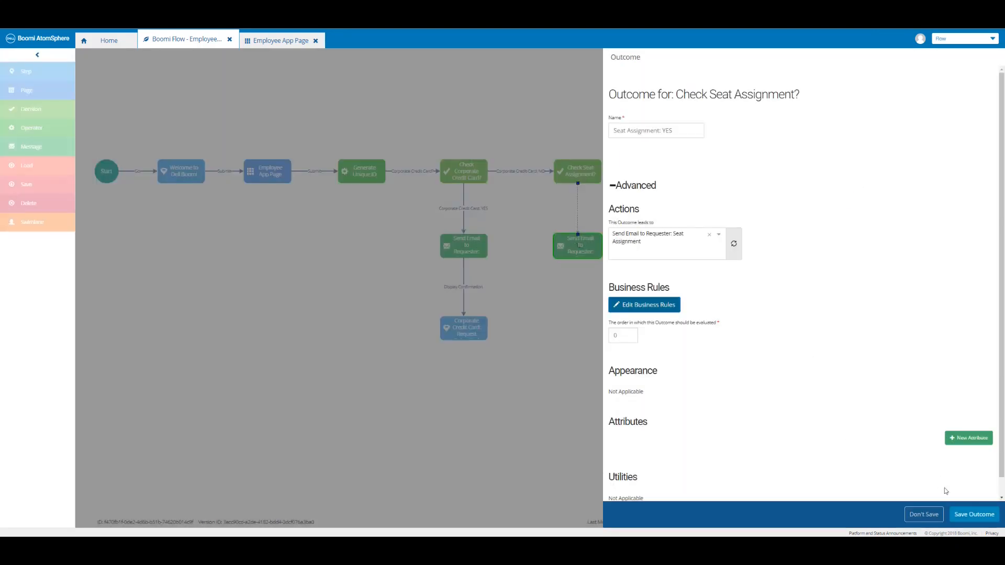
click(971, 517)
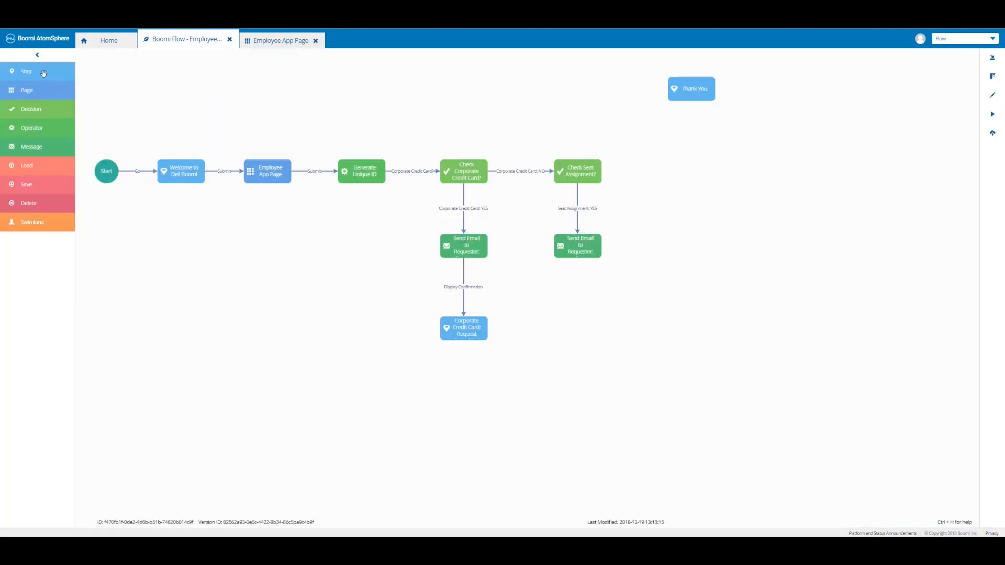
Add the Seat Assignment: Request step below the email, its content opening 'Hello {![First Name]},'.
drag(36, 70, 577, 328)
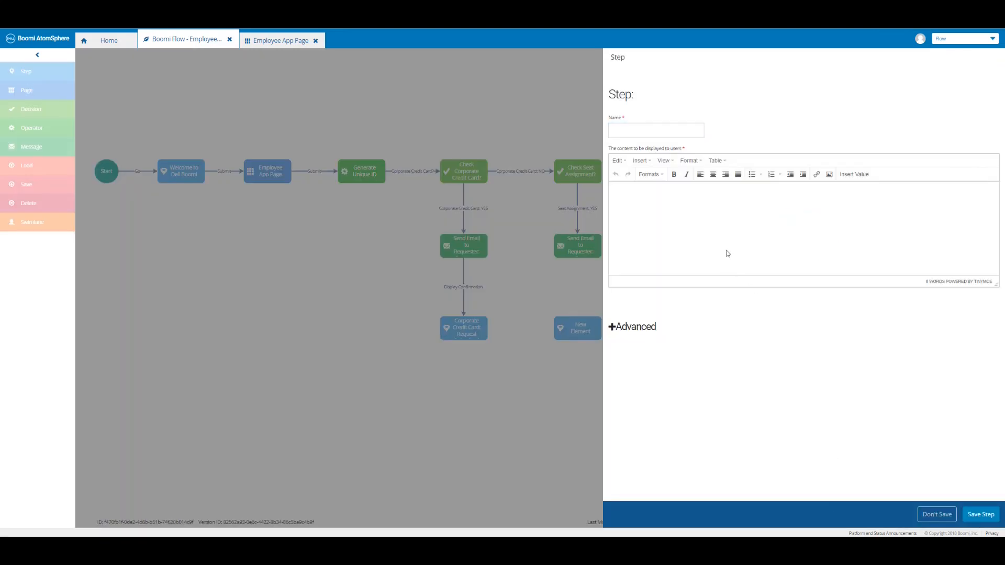
click(672, 131)
text(Seat Assignment: Request Submitted)
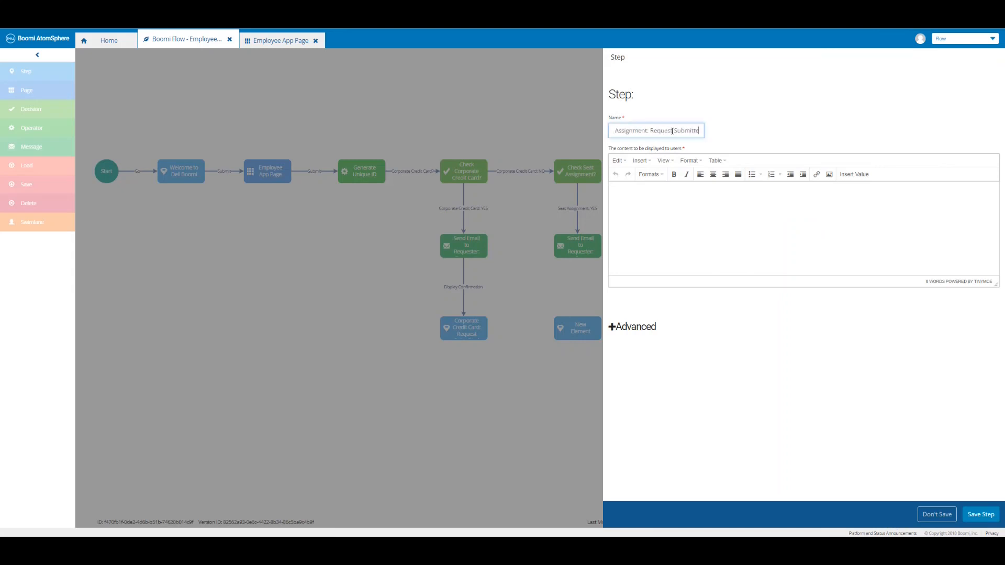
click(657, 189)
text(Hello)
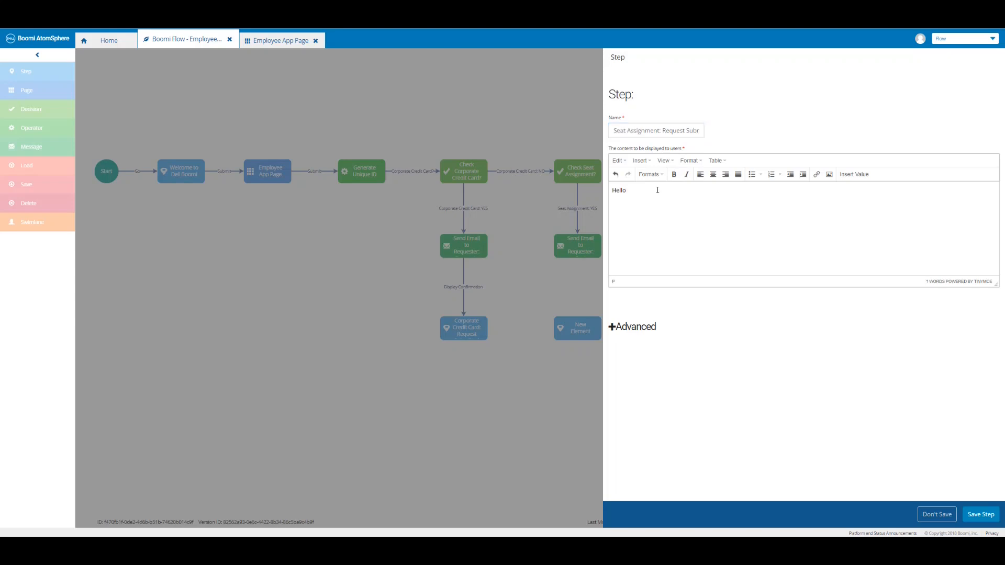
click(851, 176)
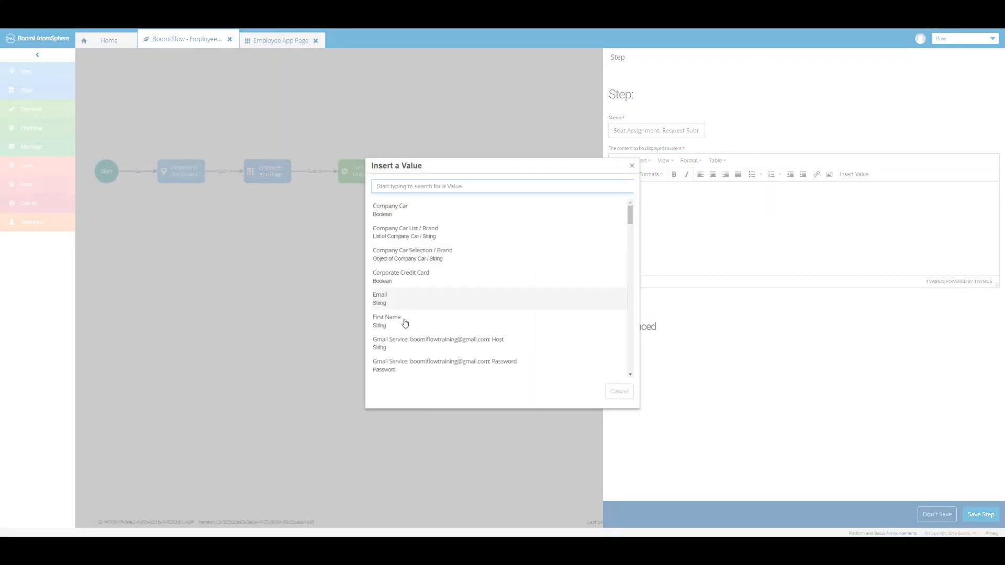
click(405, 326)
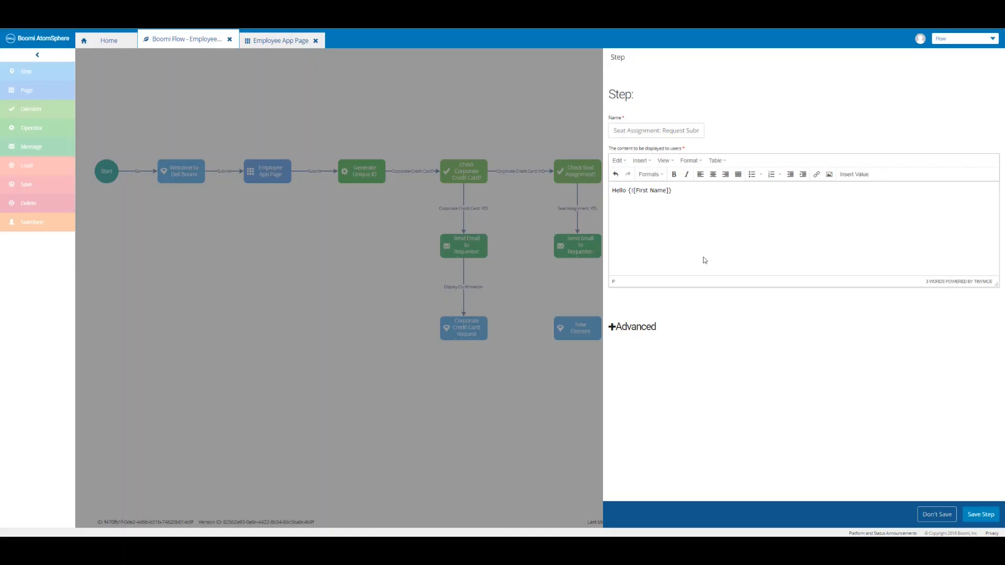
text(,)
Add the request-submitted sentence and the 'Thank you, Dell Boomi' sign-off, then save the step.
key(Return)
text(Y)
text(Your request for Seat Assignment has been successfully submitted. You should be receiving an email from our Admin shortly)
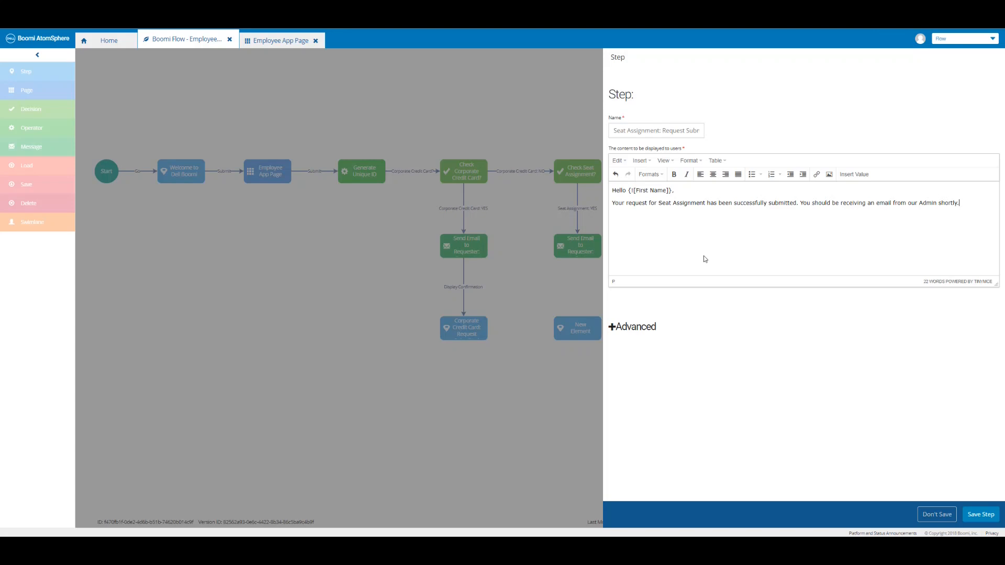
key(Return)
text(Thank you,)
key(Return)
text(Dell Boomi)
click(980, 514)
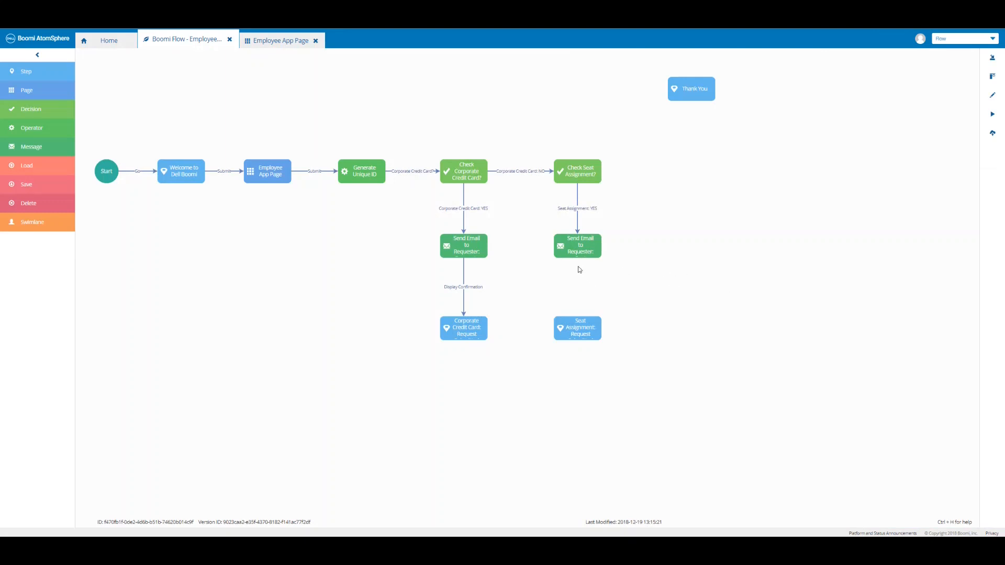
Link Send Email to Requester to Seat Assignment: Request with a 'Display Confirmation' outcome.
drag(579, 248, 578, 332)
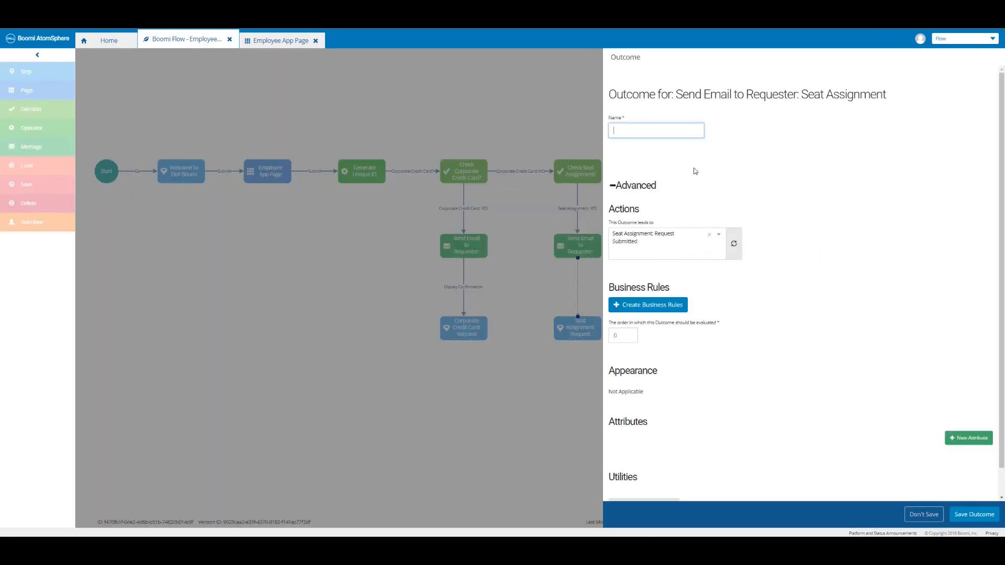
text(Display Confirmation)
click(980, 518)
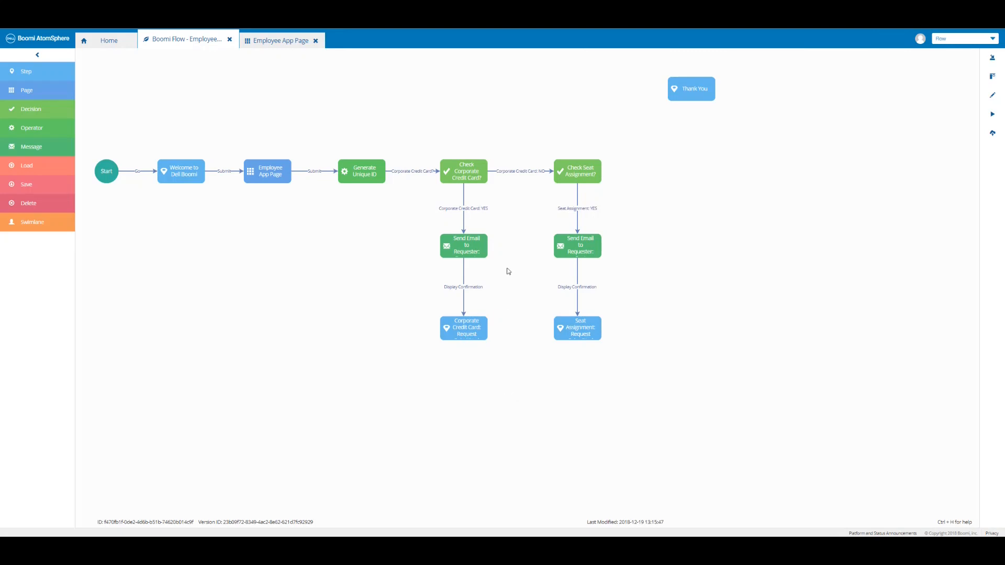
Add a Seat Assignment outcome from Corporate Credit Card: Request to Check Seat Assignment?, labelled Done with Done action.
click(573, 175)
drag(466, 335, 561, 177)
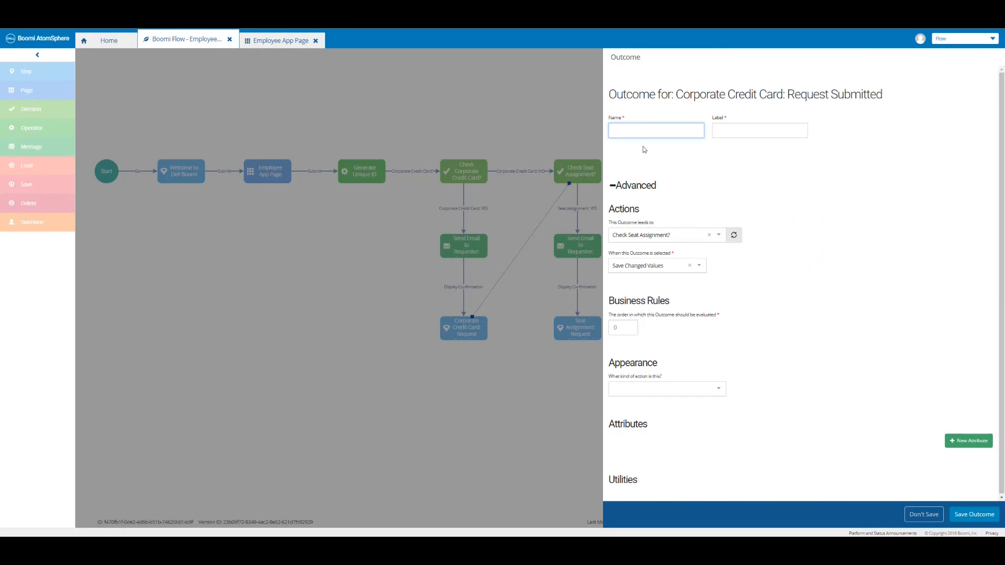
click(757, 132)
text(Done)
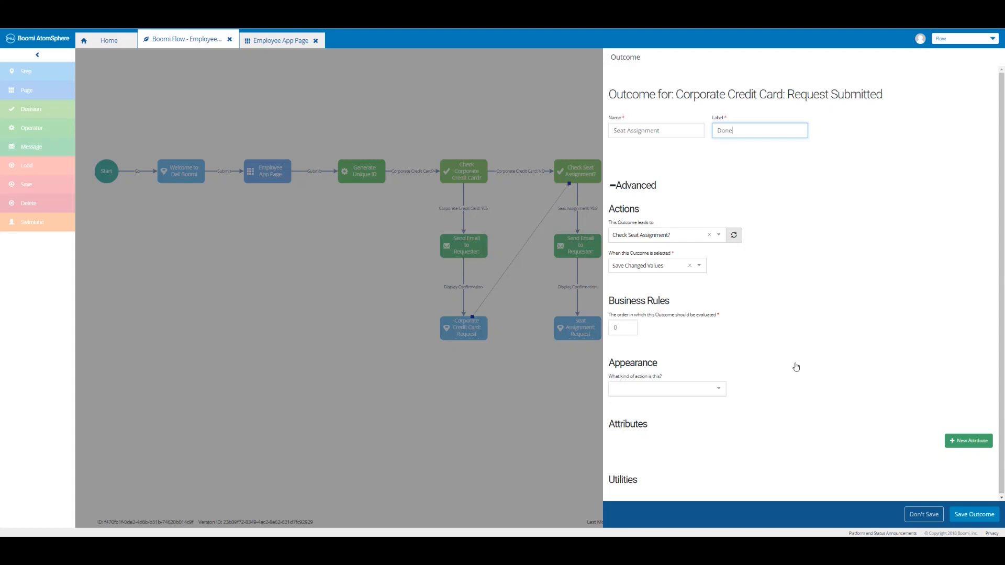
click(714, 392)
scroll(705, 419, down, 3)
click(679, 428)
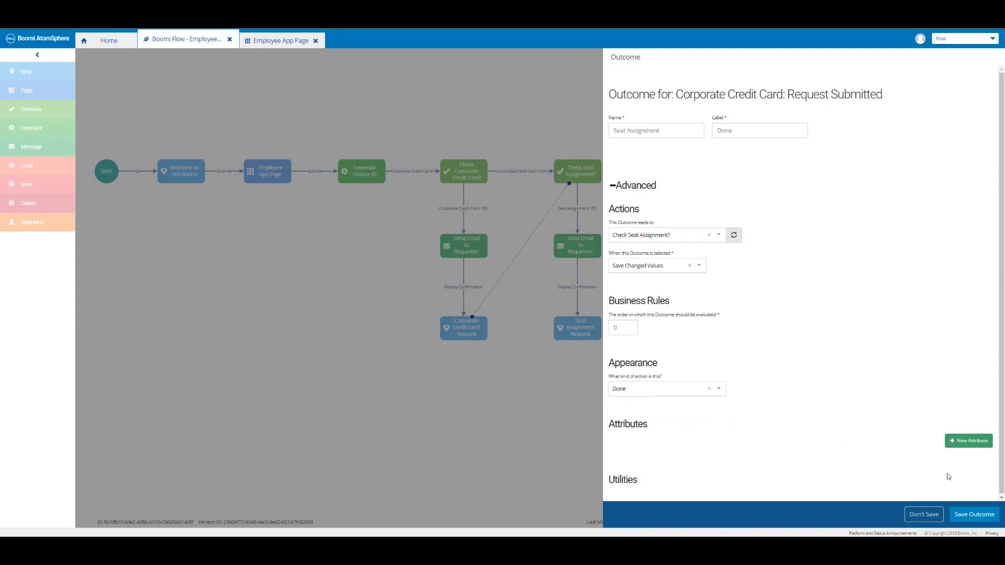
click(973, 515)
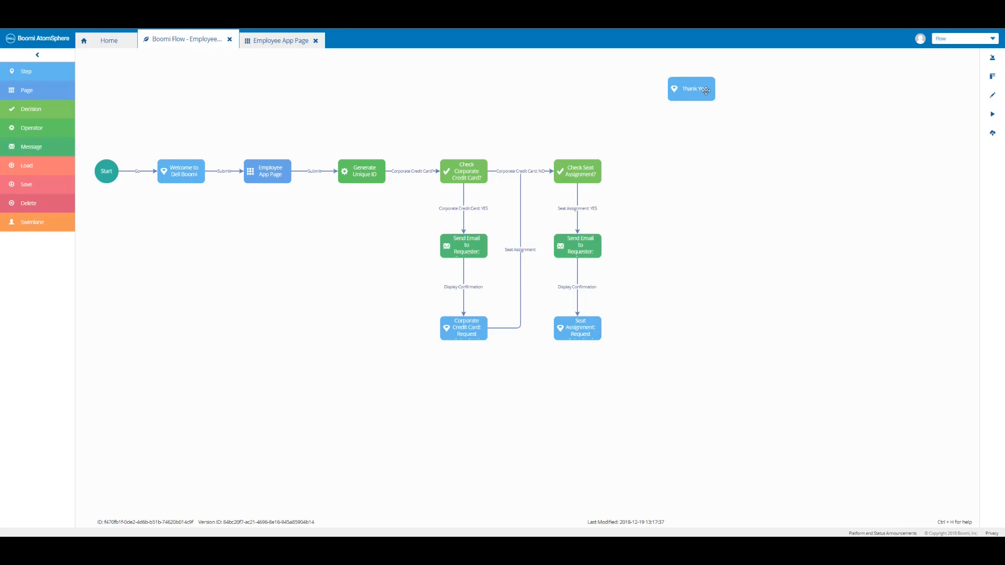
Move Thank You into the main row and link the seat check to it with 'Seat Assignment: NO'.
drag(706, 91, 684, 179)
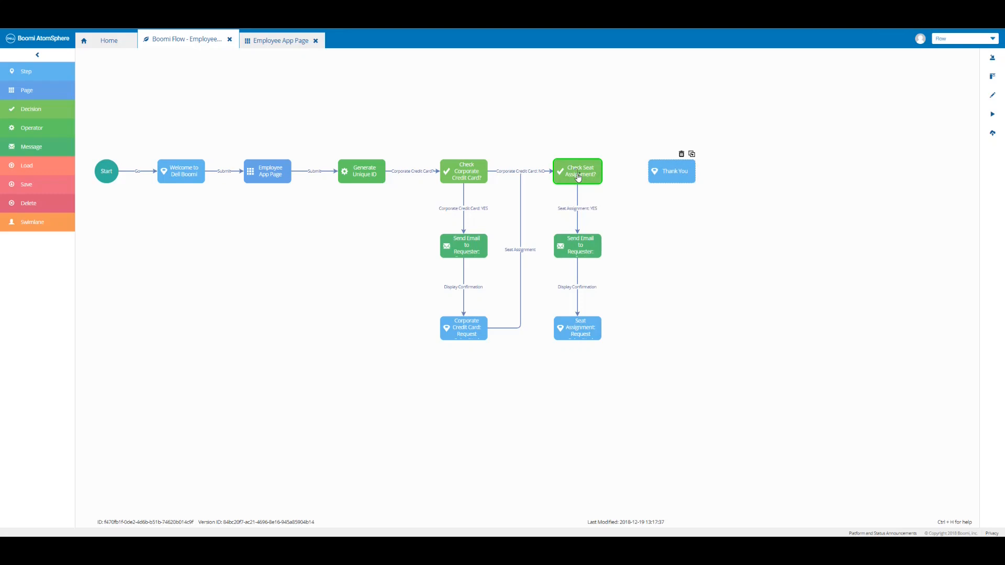
drag(578, 177, 674, 176)
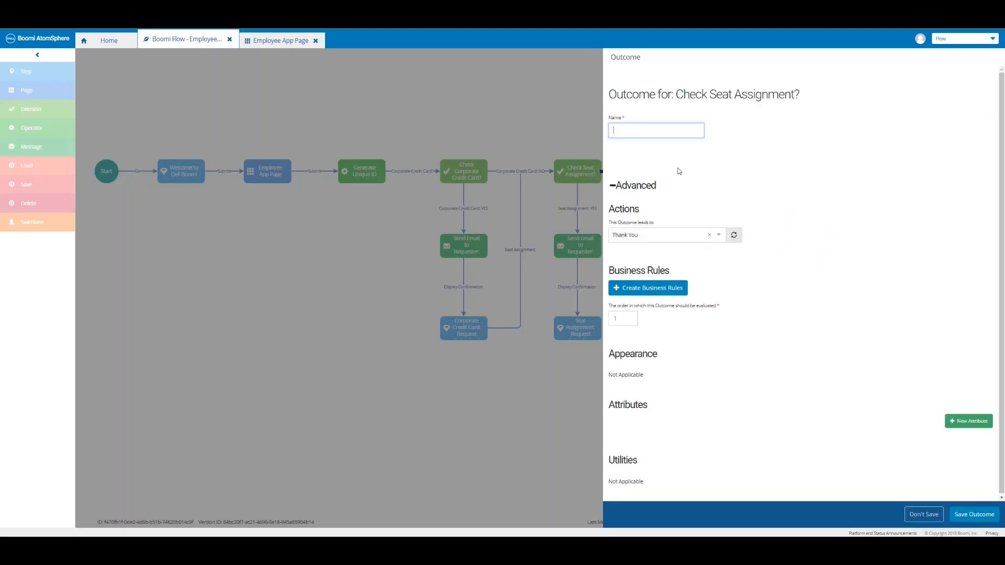
text(Seat Assignment)
text(: NO)
click(969, 516)
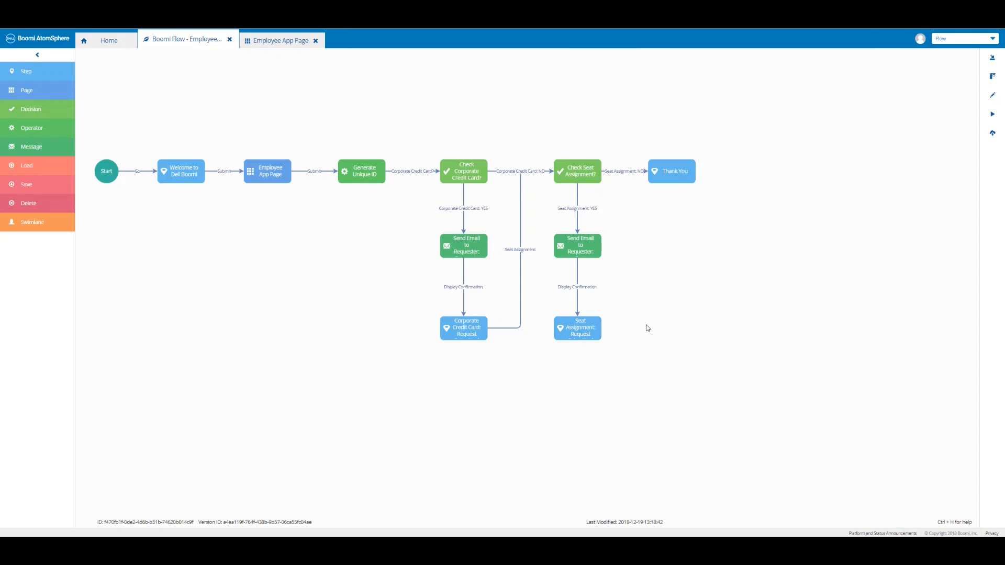
Link Seat Assignment: Request to Thank You with a 'Thank you' outcome using the Submit action.
click(580, 332)
drag(580, 333, 676, 175)
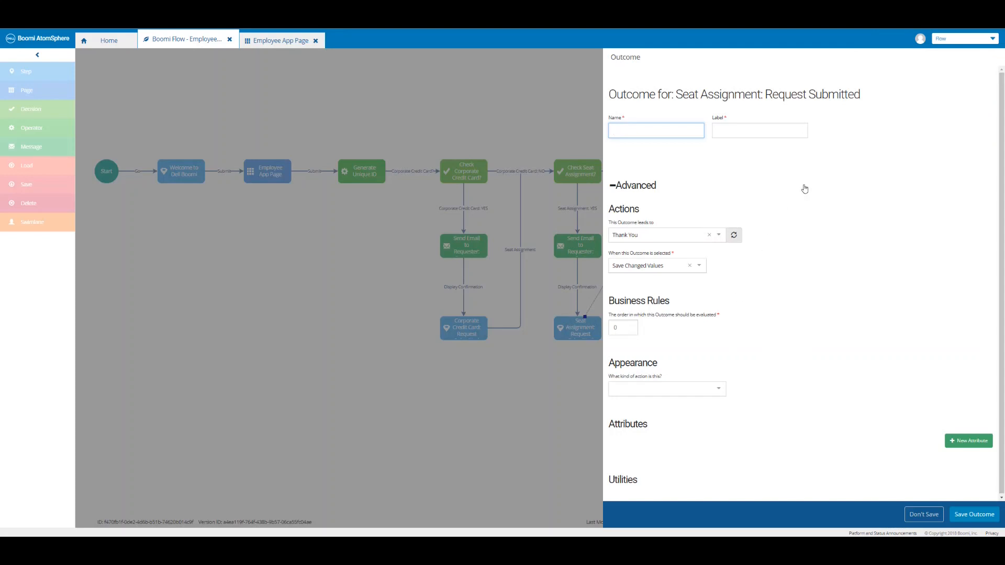
text(Thank you)
key(Tab)
text(Thank you)
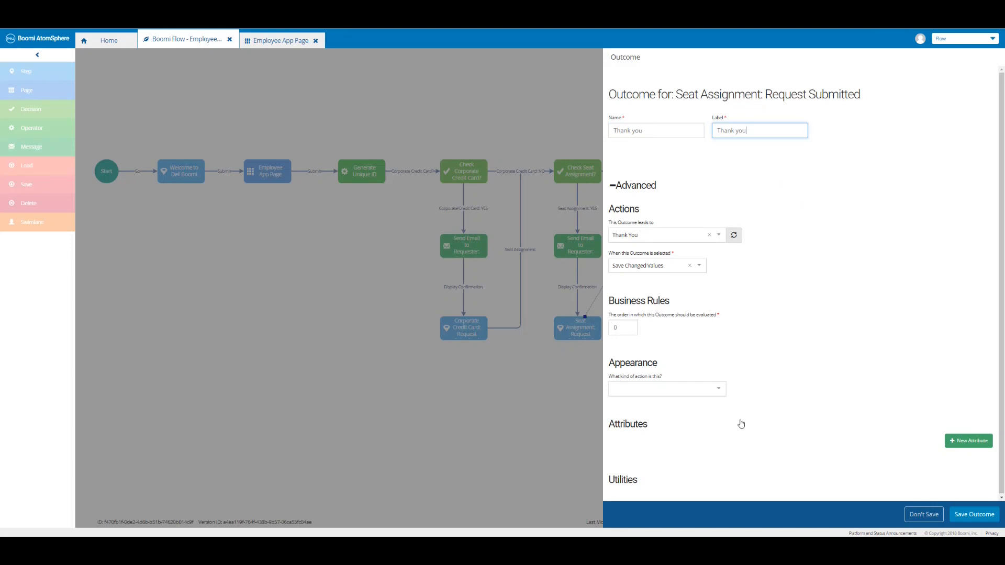
click(721, 395)
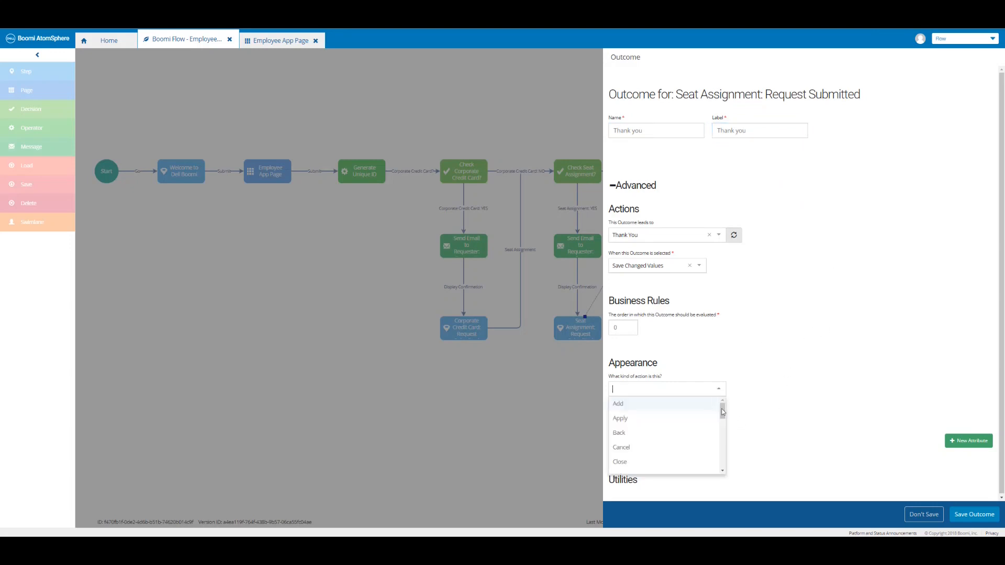
drag(723, 426, 723, 465)
click(691, 443)
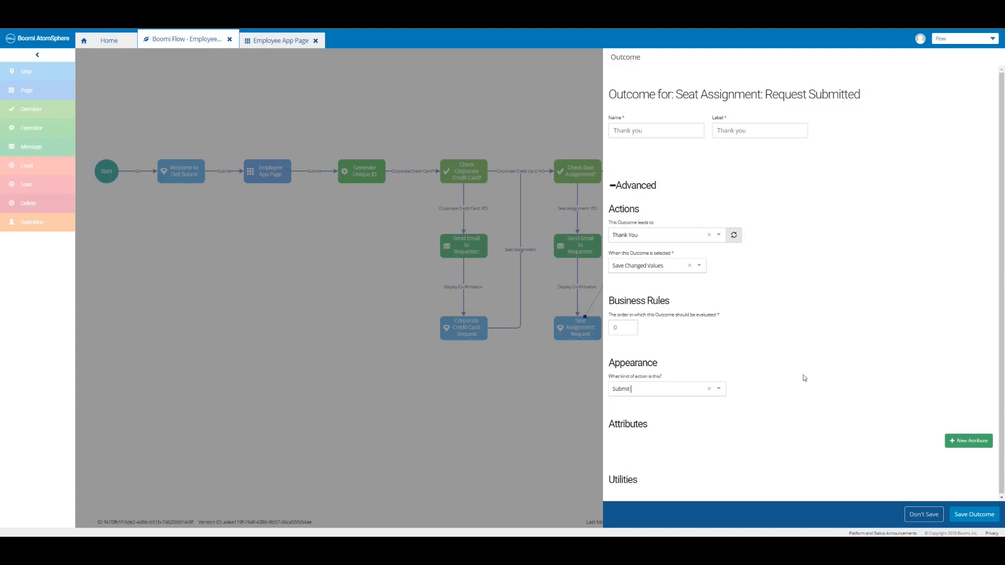
click(972, 515)
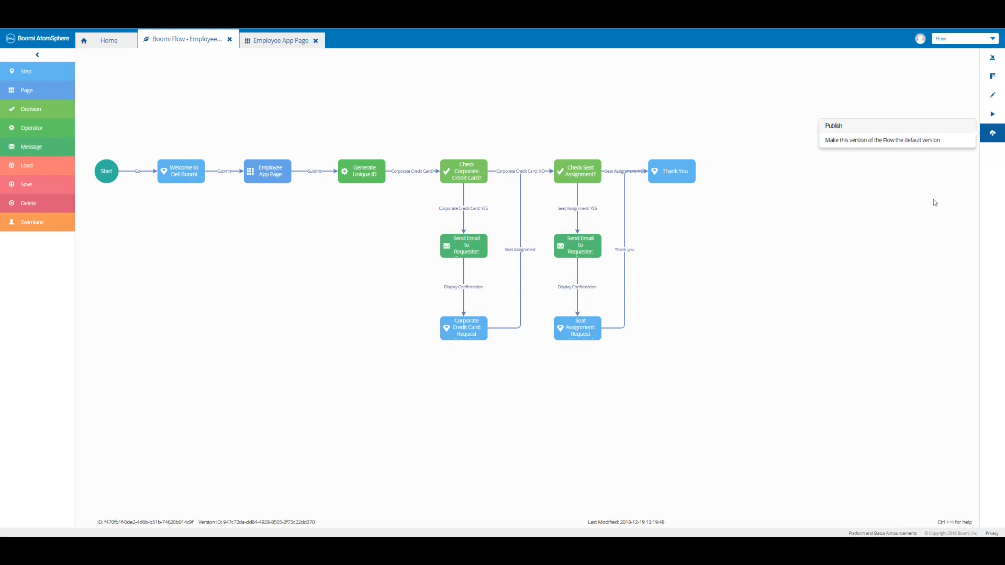
Publish the flow with comment 'Boomi Flow - Employee App - Completed' and run it.
click(991, 138)
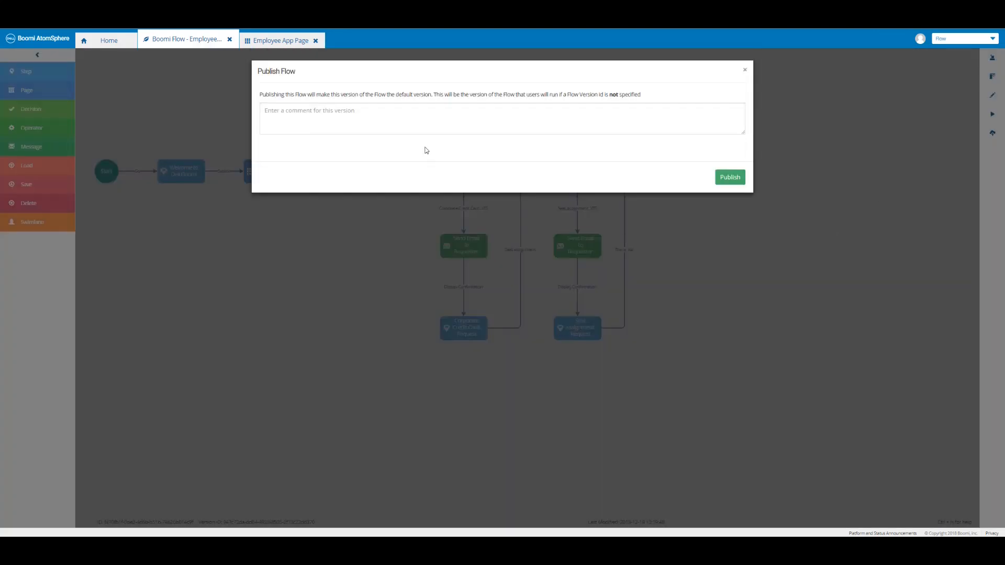
click(388, 116)
text(Boomi Flow - Employee App - Completed)
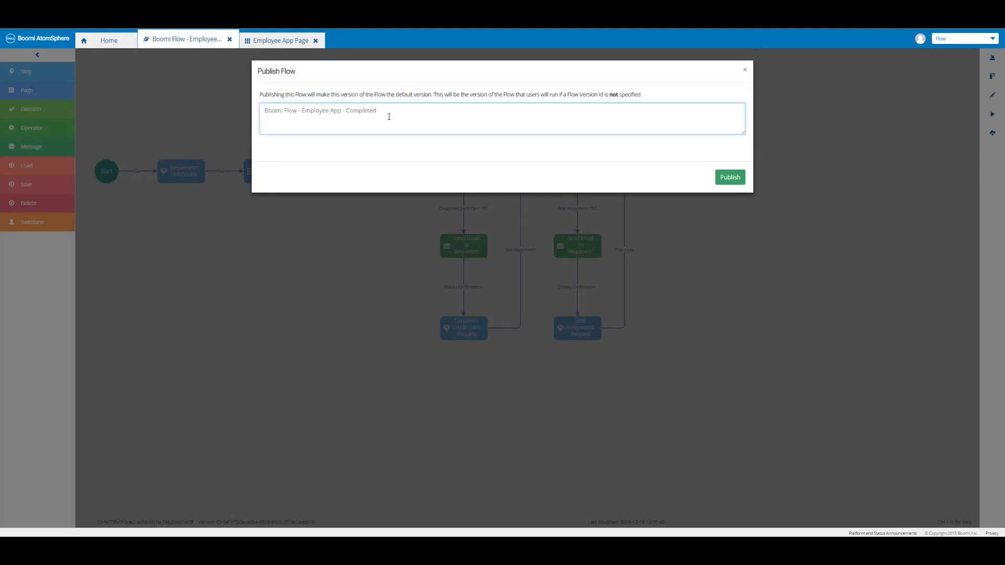
click(736, 182)
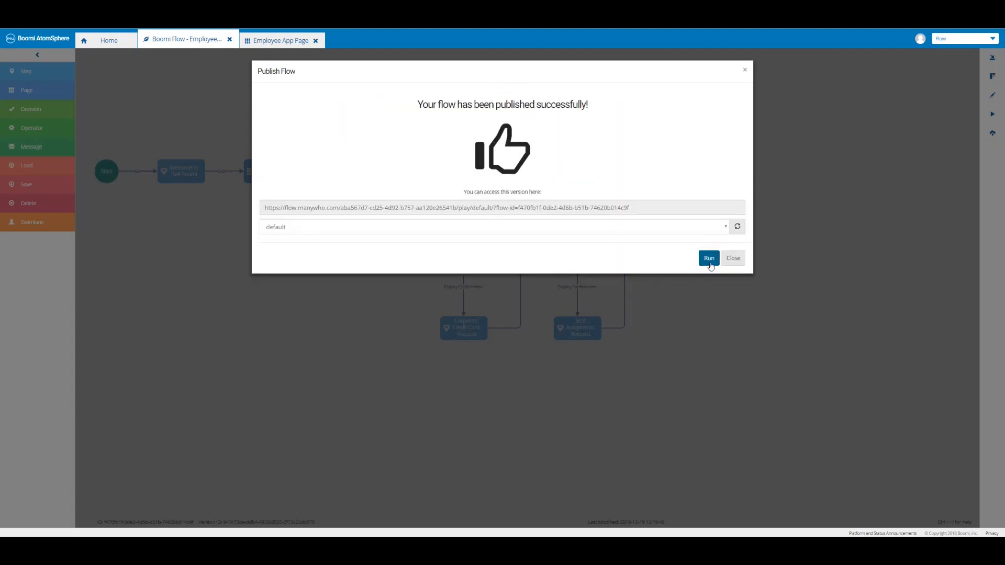
click(709, 259)
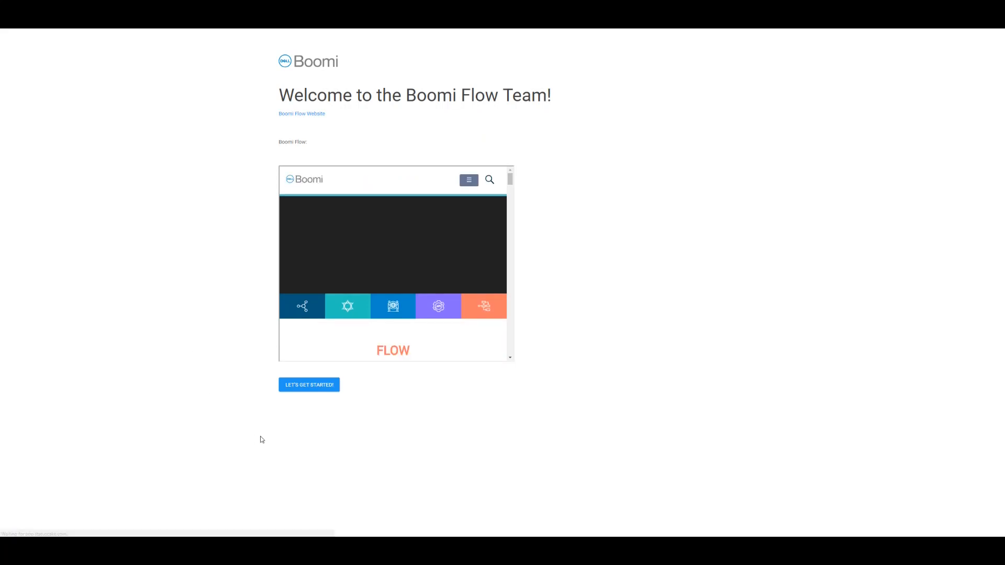
Start the app and enter salutation Mr., the employee's first and last name, phone number and e-mail.
click(310, 387)
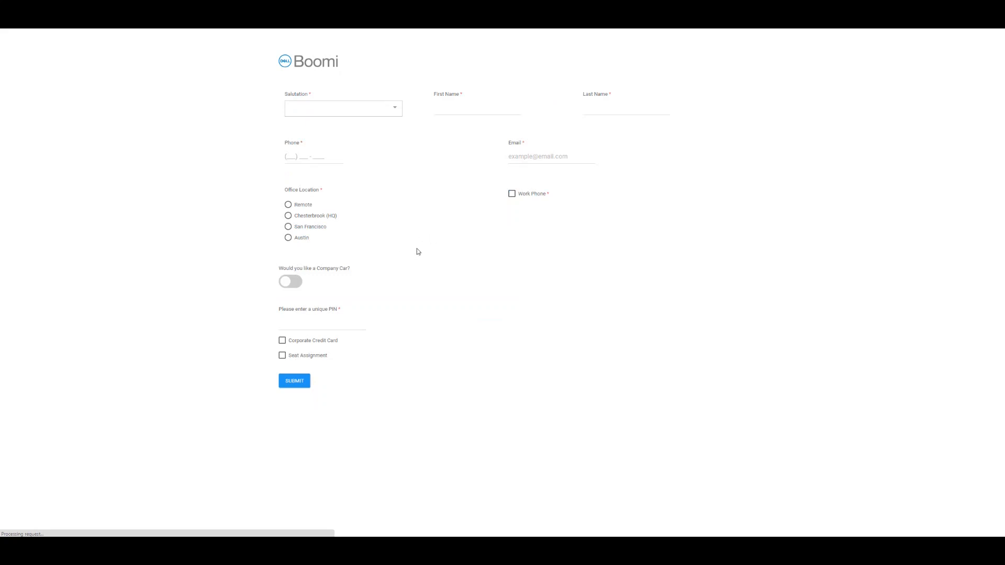
click(392, 113)
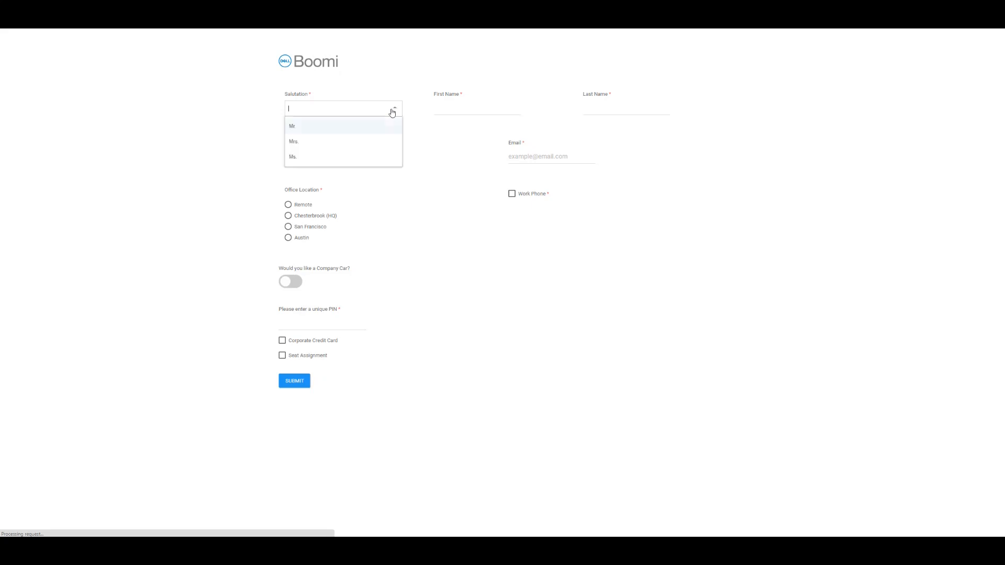
click(328, 128)
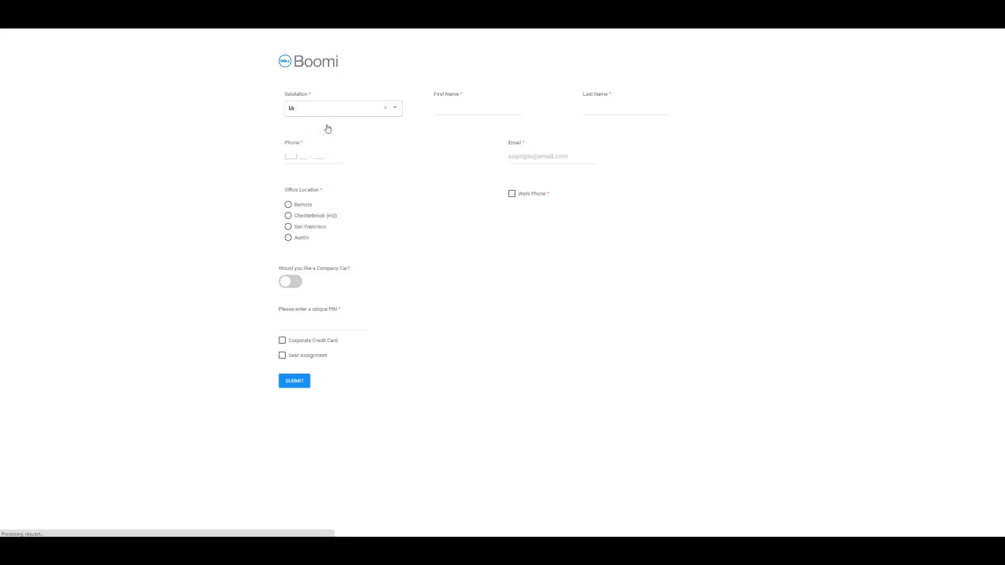
click(462, 109)
key(Tab)
click(303, 159)
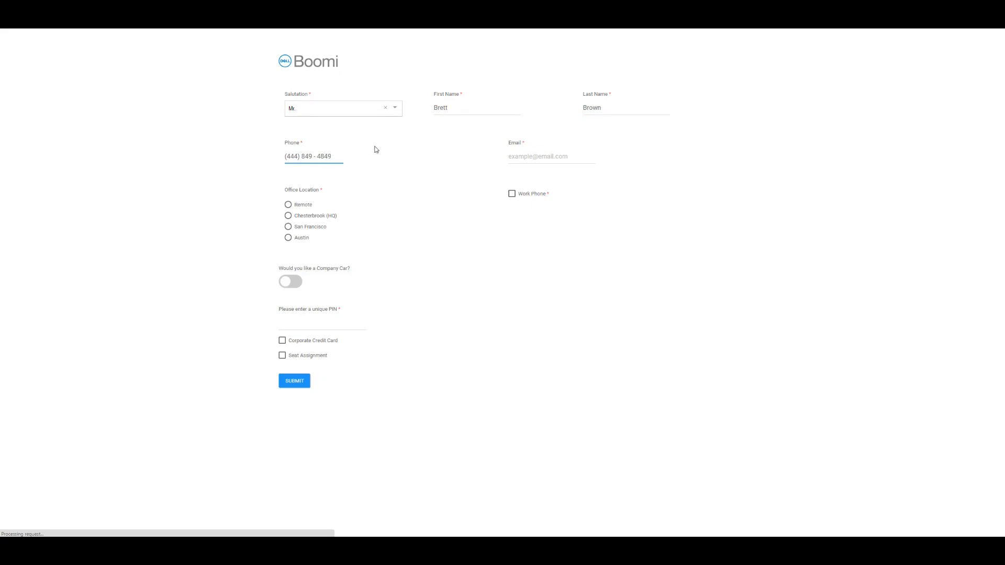
click(531, 159)
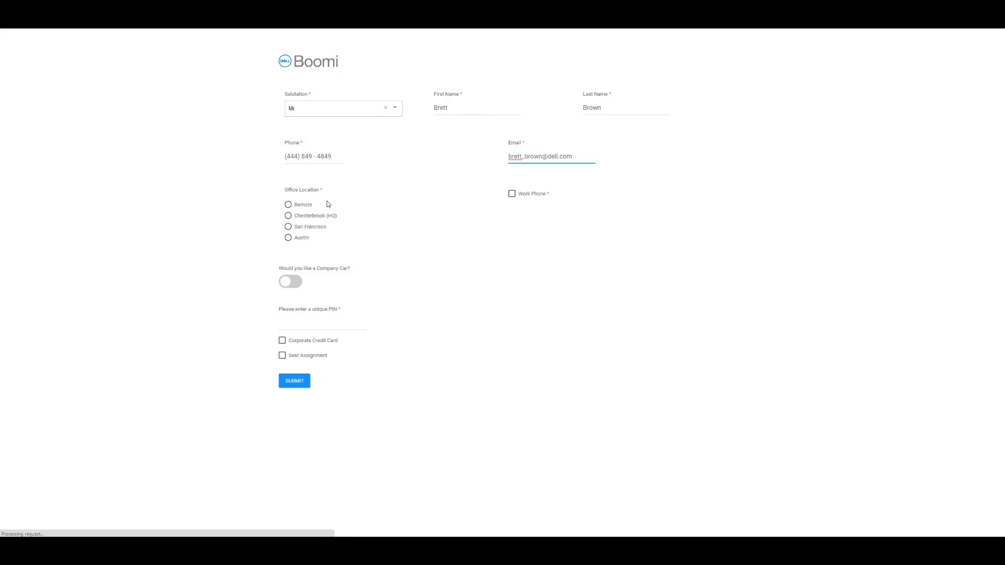
Choose Chesterbrook (HQ), a Brand 1 work phone, Brand 2 company car, enter a PIN, request both items, submit.
click(288, 217)
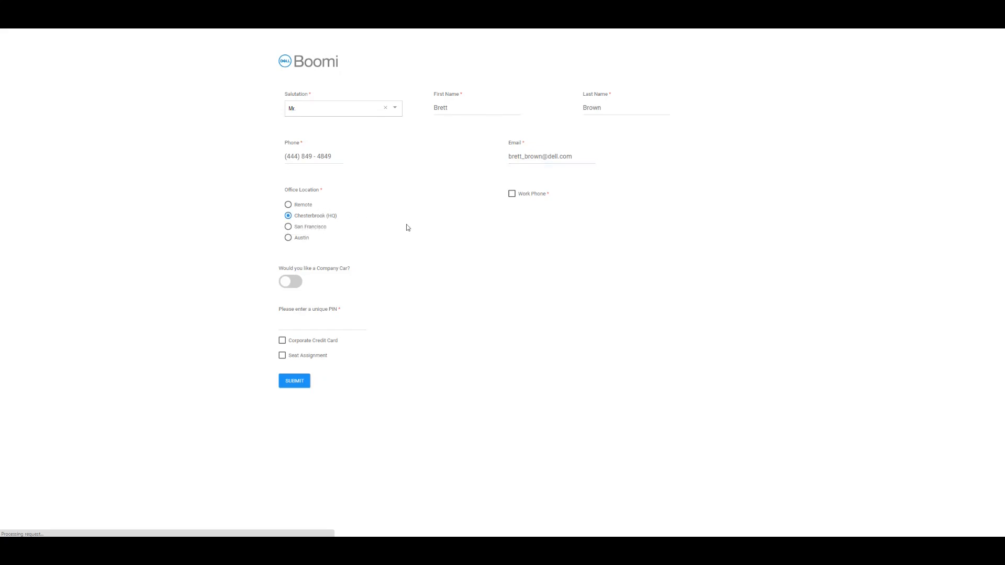
click(511, 194)
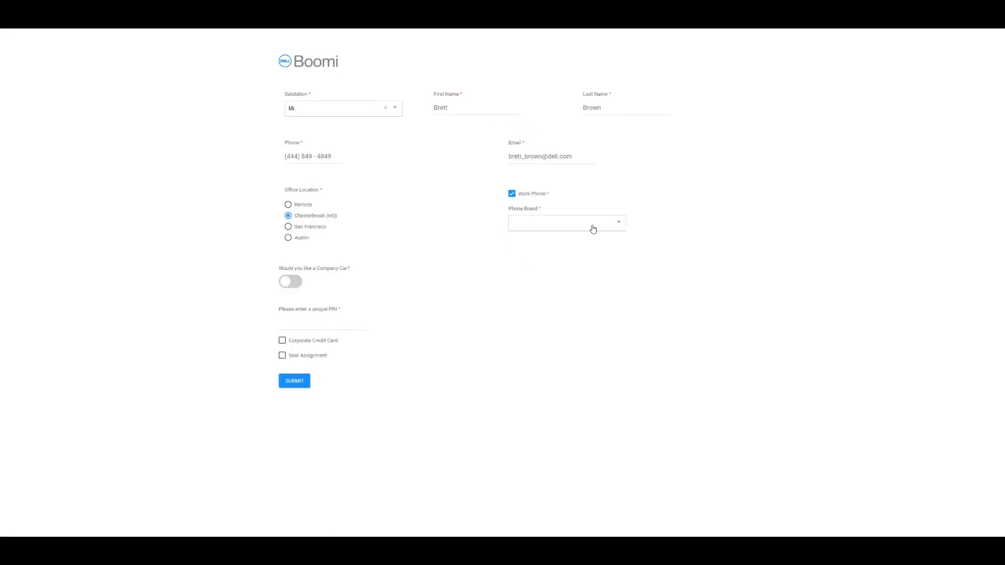
click(593, 229)
click(557, 245)
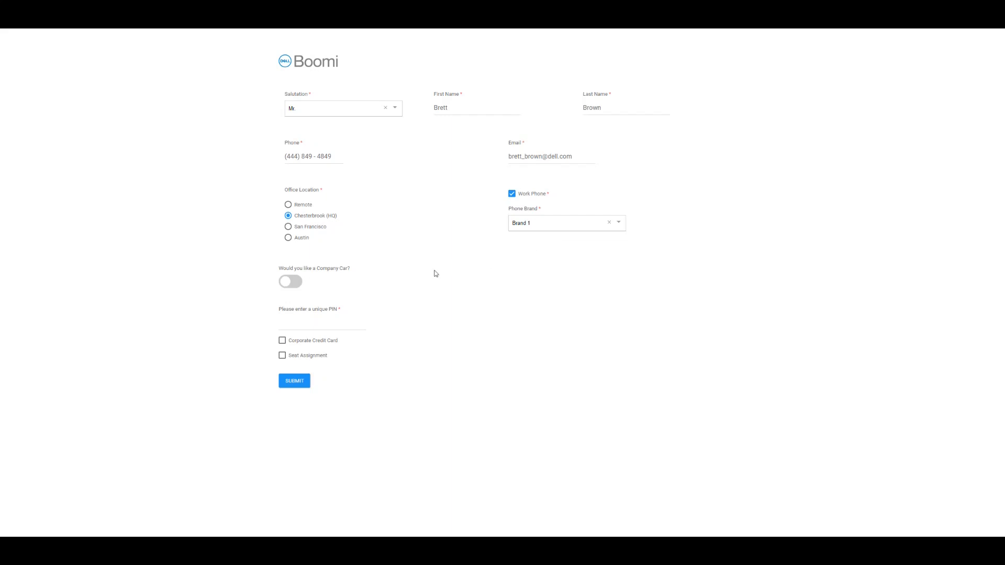
click(296, 288)
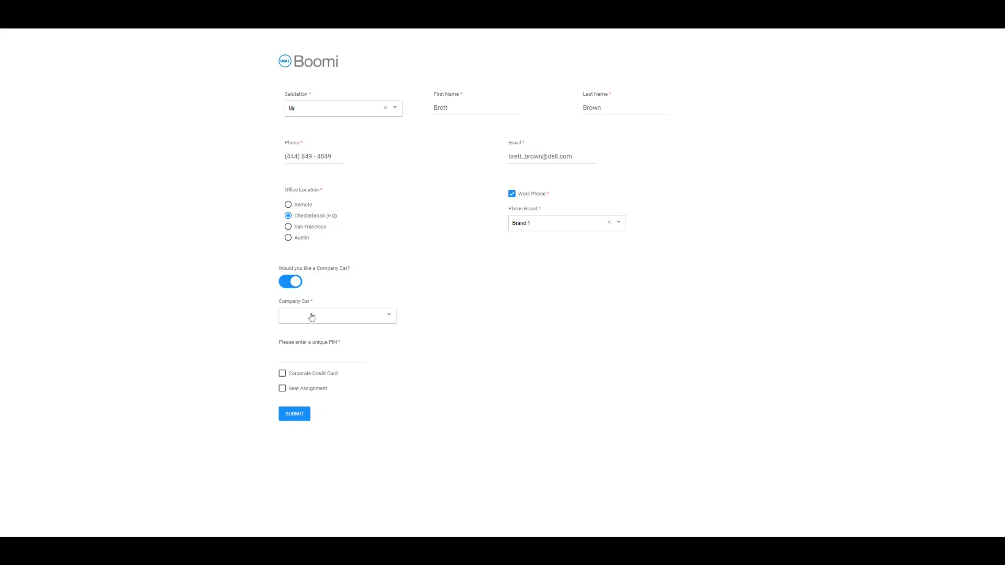
click(311, 316)
click(309, 351)
click(297, 358)
text(4444)
click(284, 375)
click(282, 389)
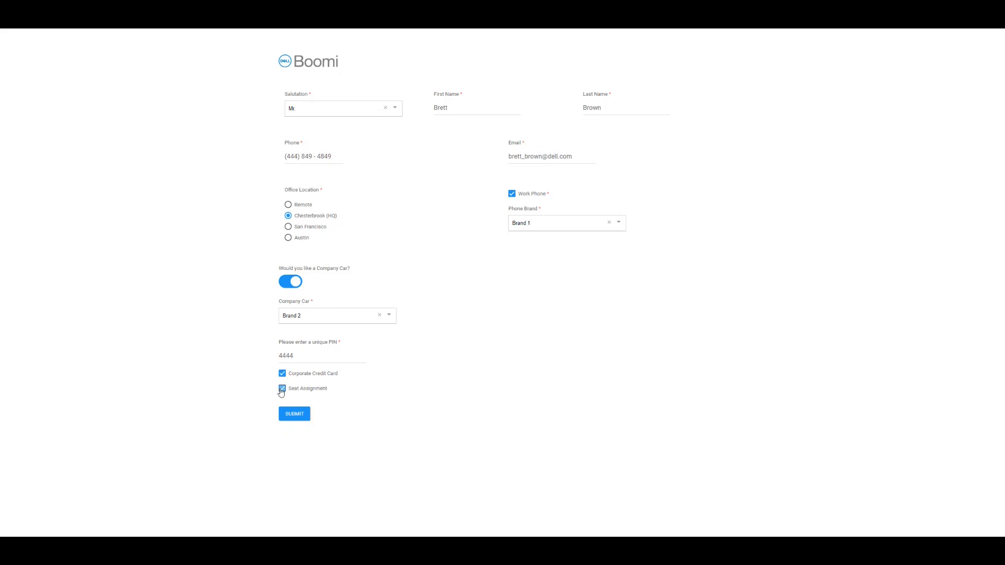
click(298, 415)
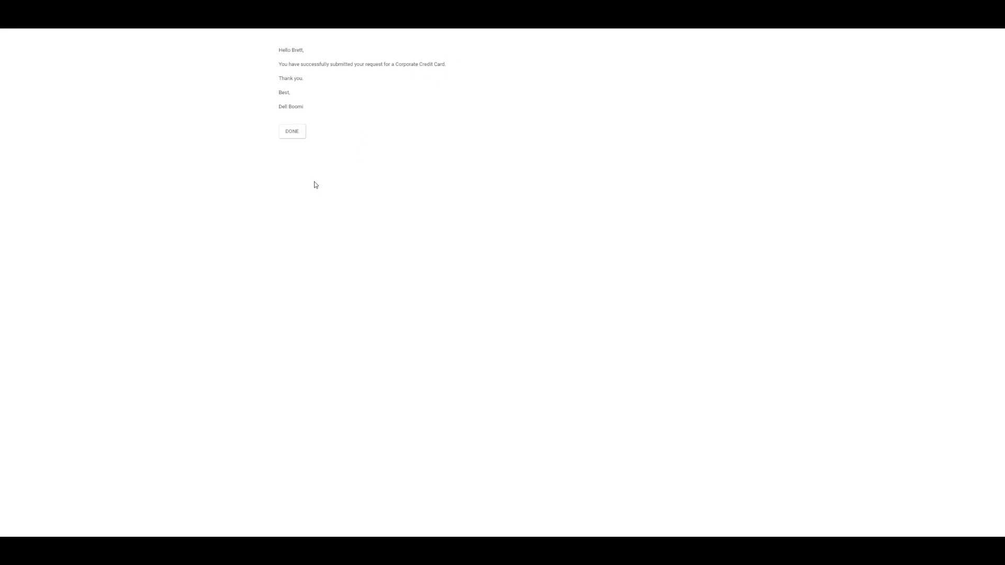
Confirm with DONE on the credit card page and THANK YOU on the seat assignment page.
click(292, 132)
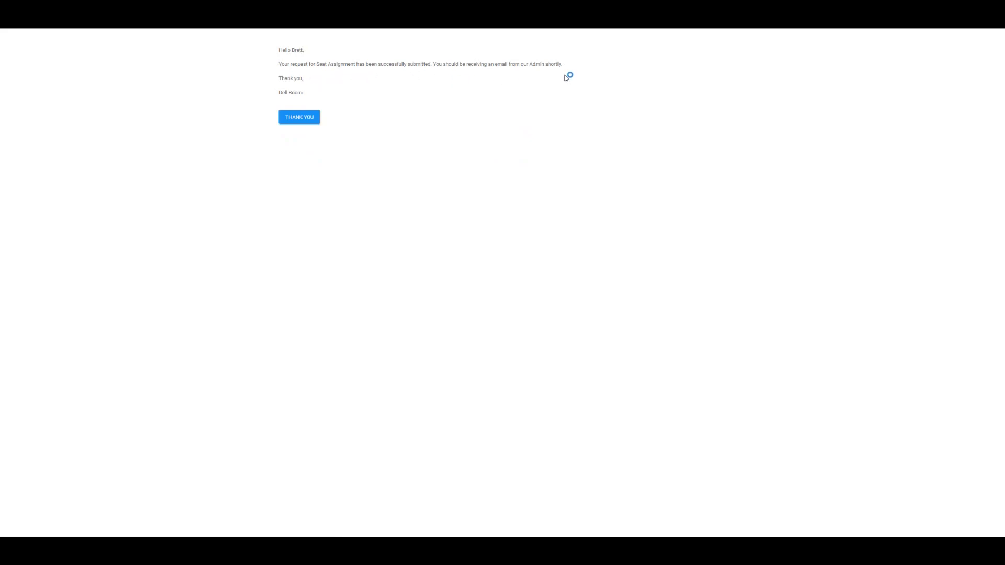
click(302, 121)
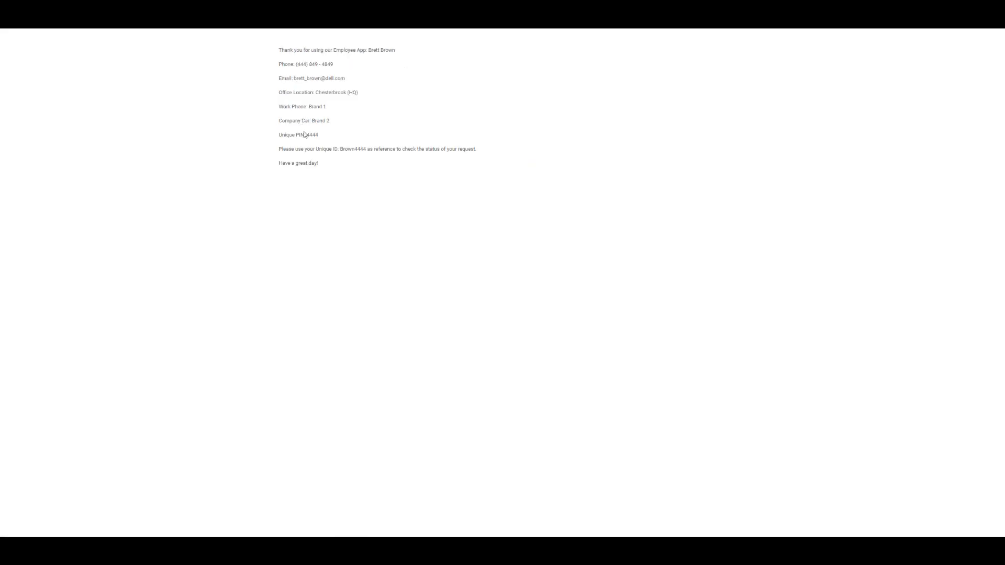
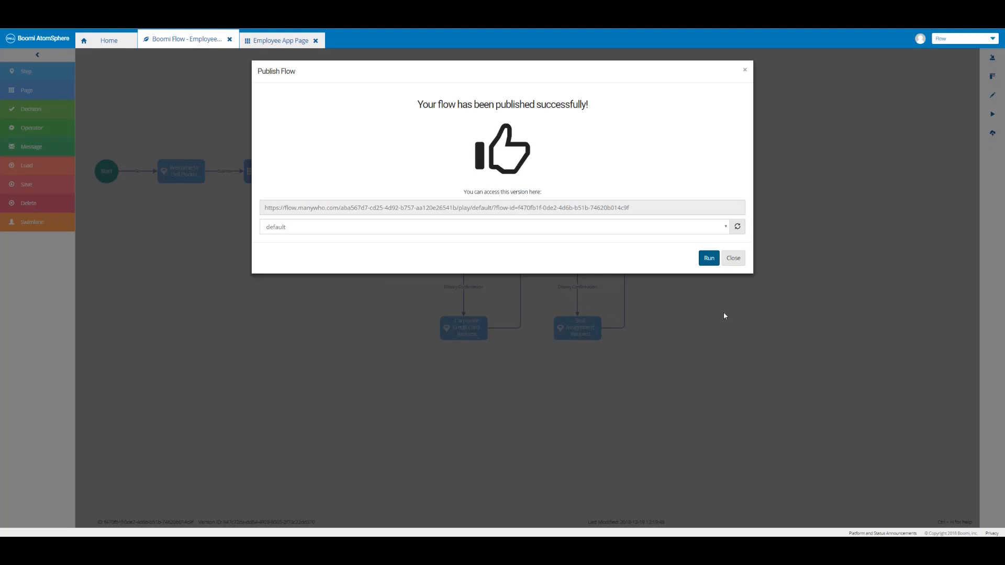
Close the publish confirmation and start a run of the published employee flow.
click(735, 259)
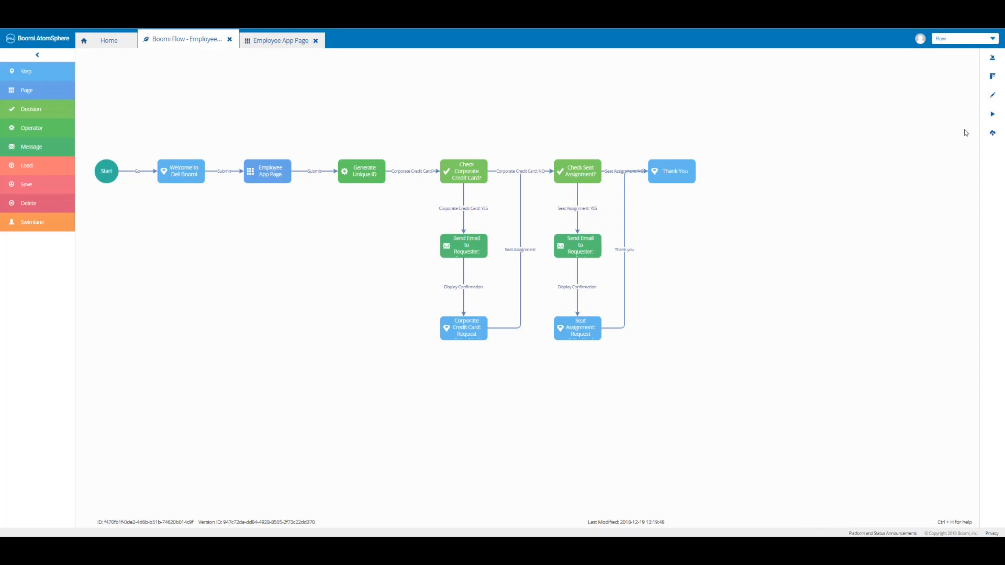
click(992, 118)
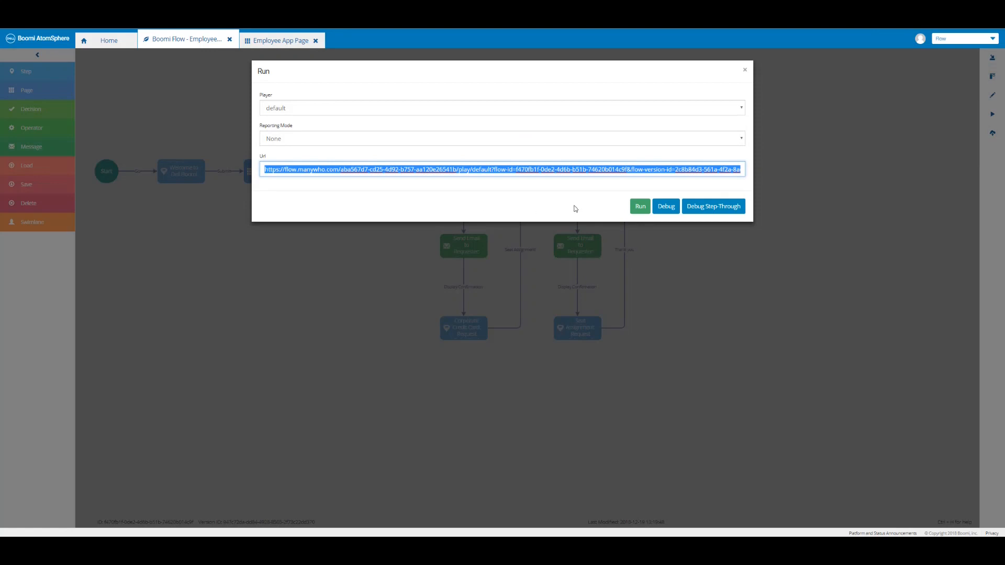
click(639, 208)
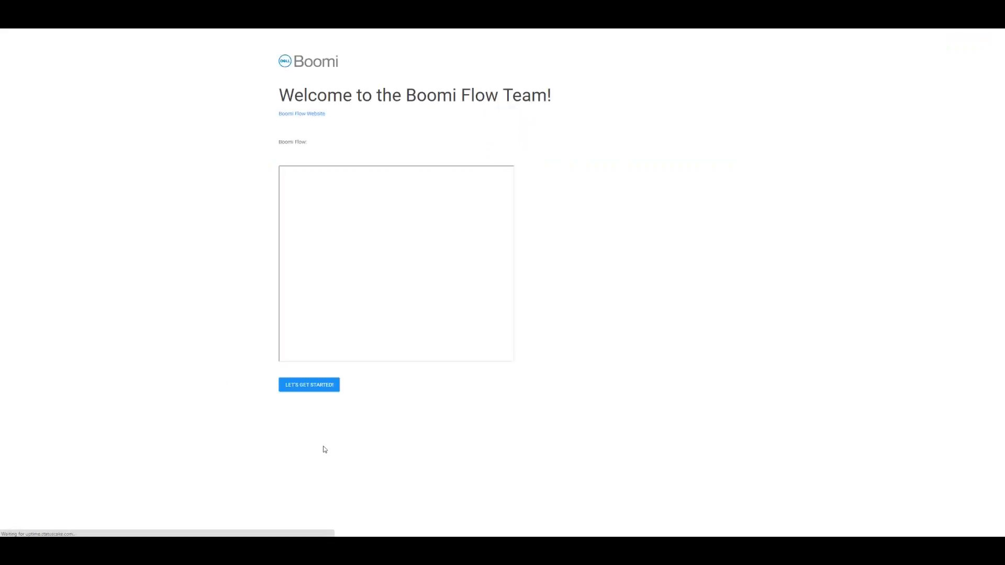
Get past the welcome page, submit the new-hire form, finish with DONE, and close the Run dialog.
click(309, 385)
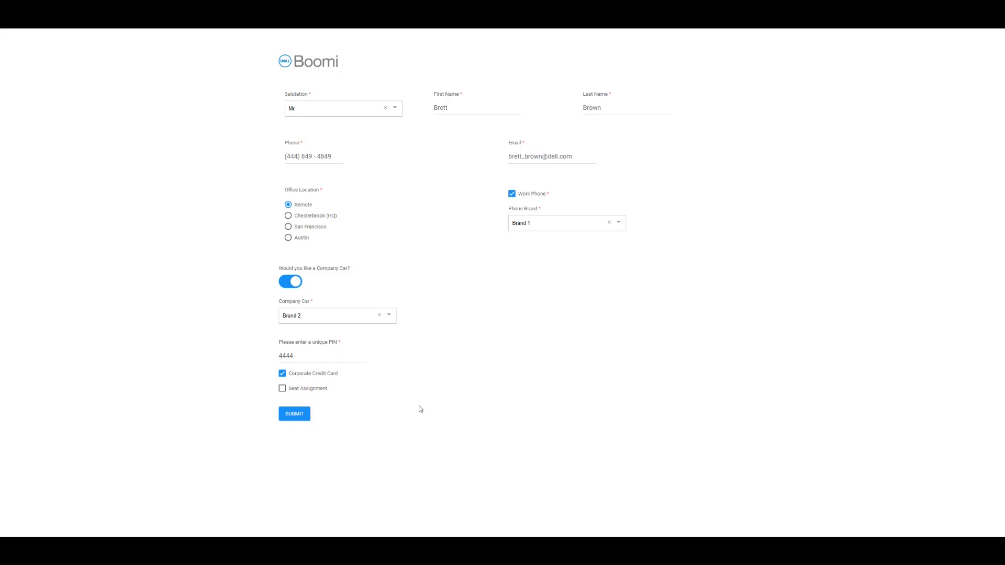
click(294, 417)
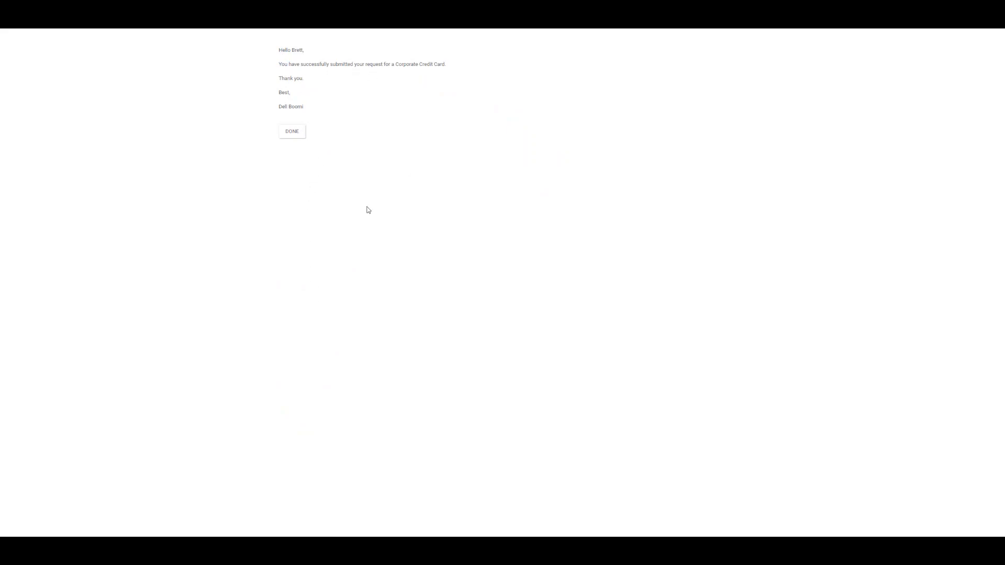
click(296, 137)
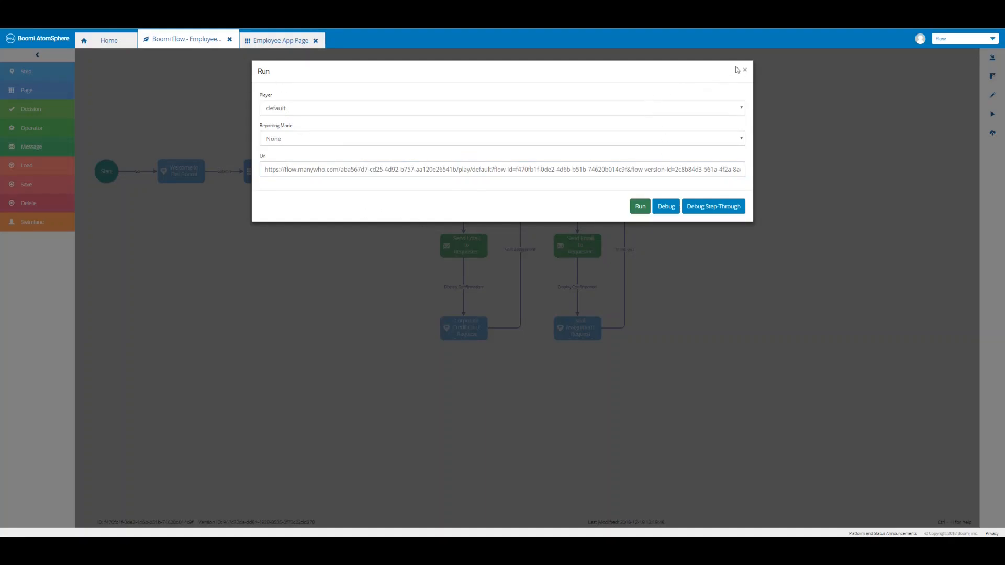
click(744, 71)
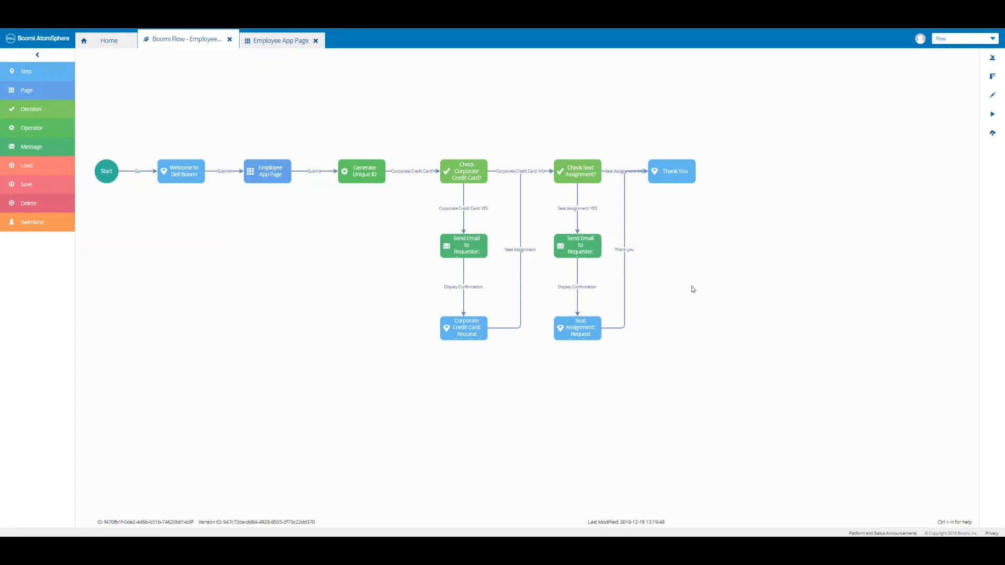
Create a Thank You → Employee App Page outcome with name and label 'Back' and Back appearance, and save it.
drag(693, 289, 721, 288)
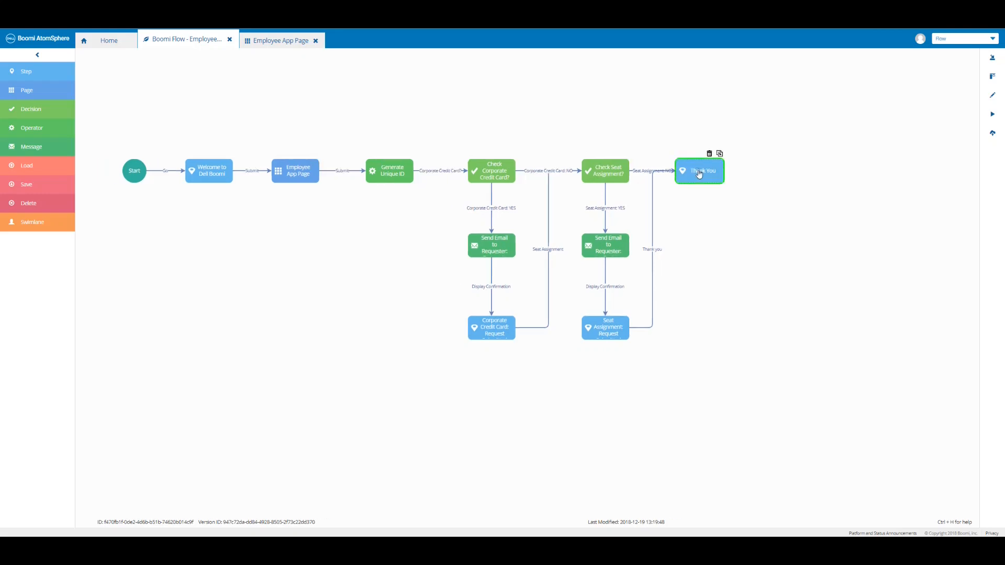
drag(600, 109, 295, 173)
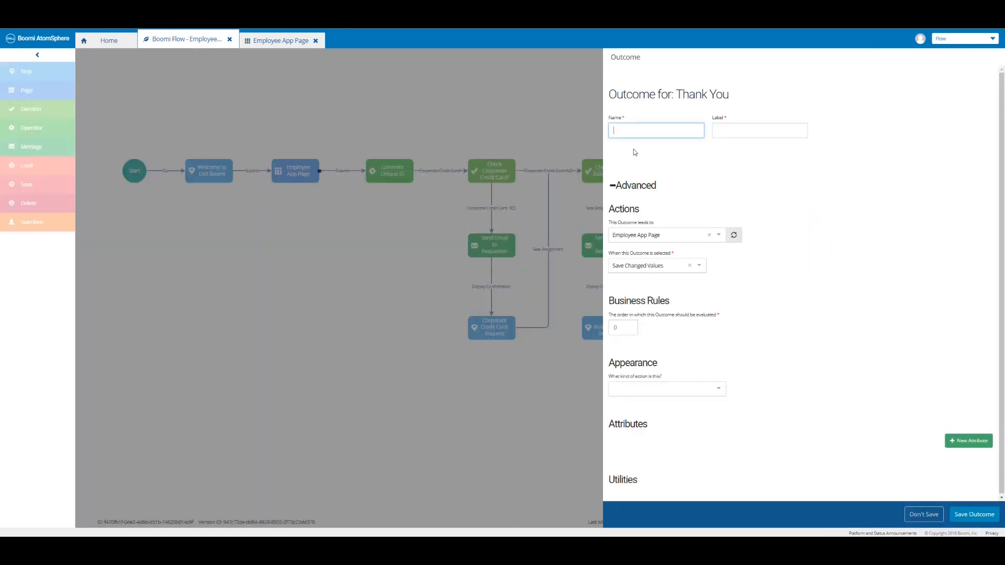
text(Back)
key(Tab)
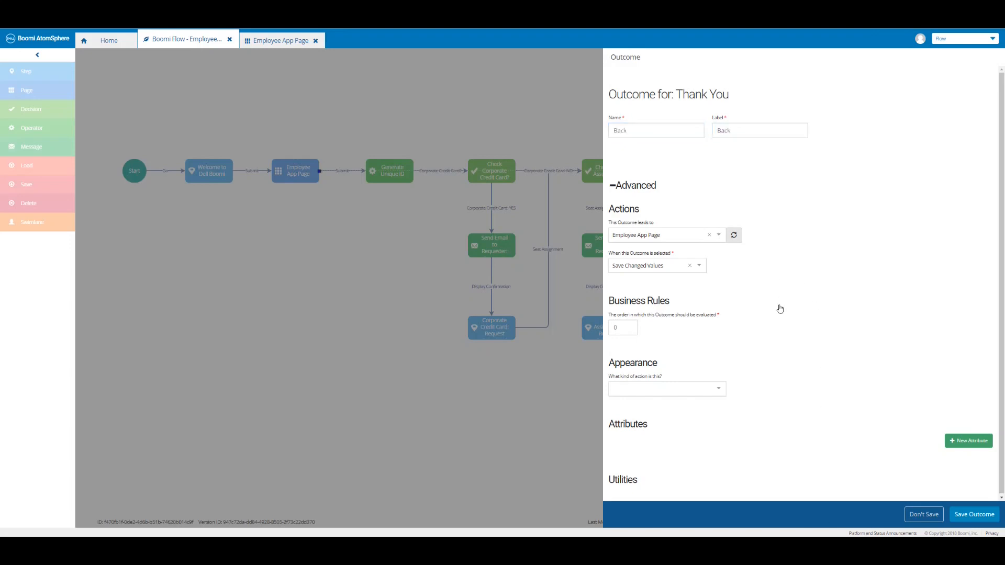
click(722, 395)
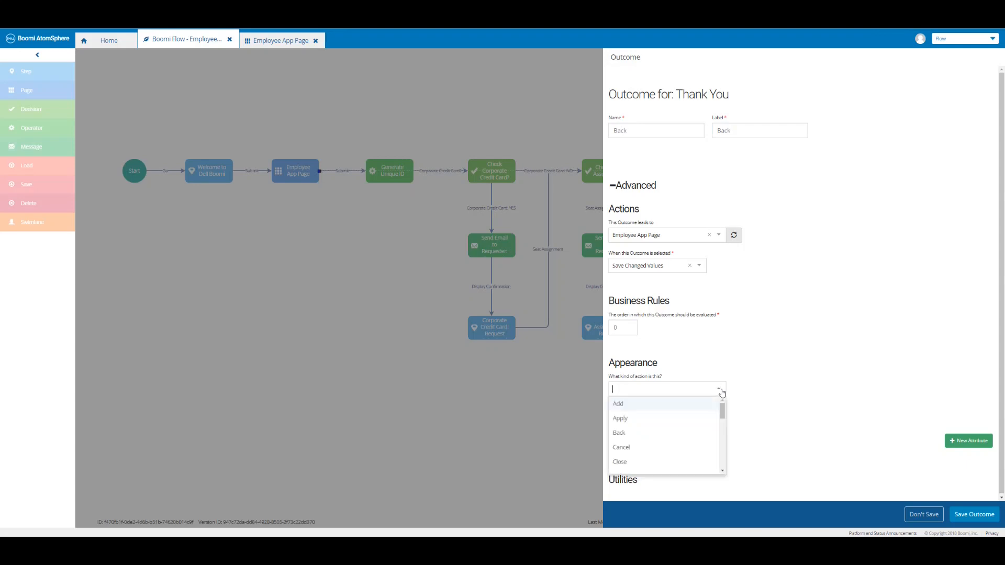
click(693, 436)
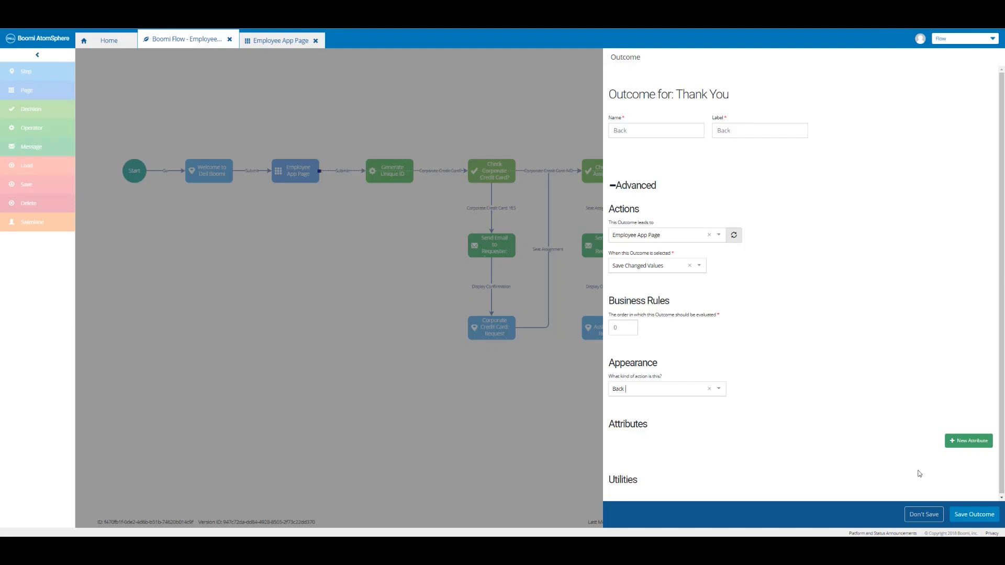
click(972, 516)
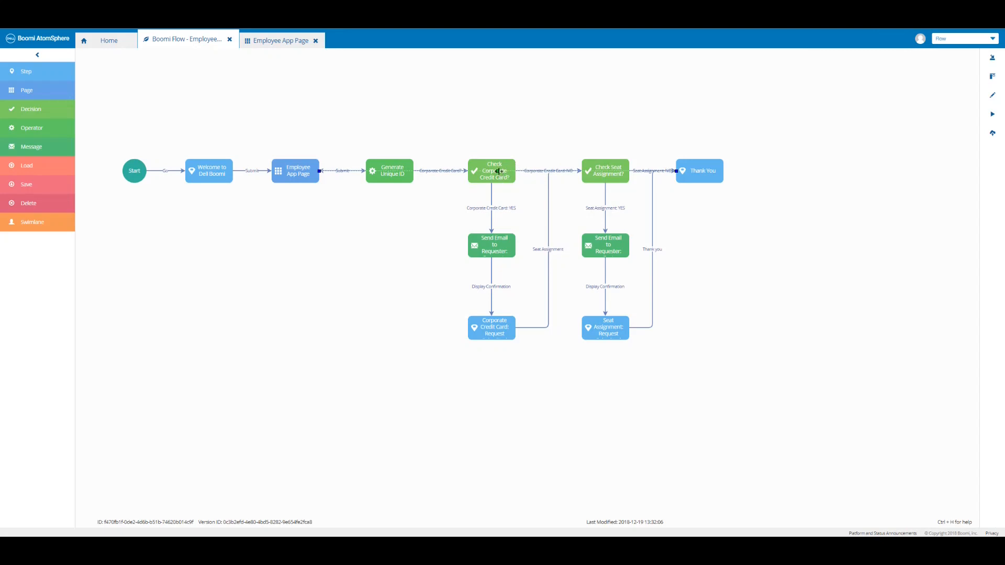
Reroute the Back connector so it runs above the flow map.
drag(498, 170, 497, 102)
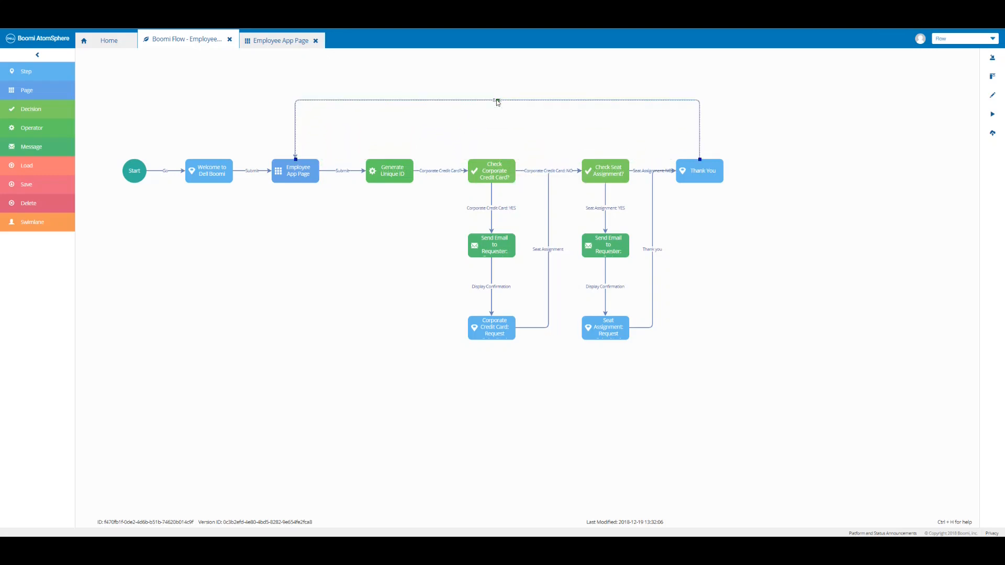
click(491, 112)
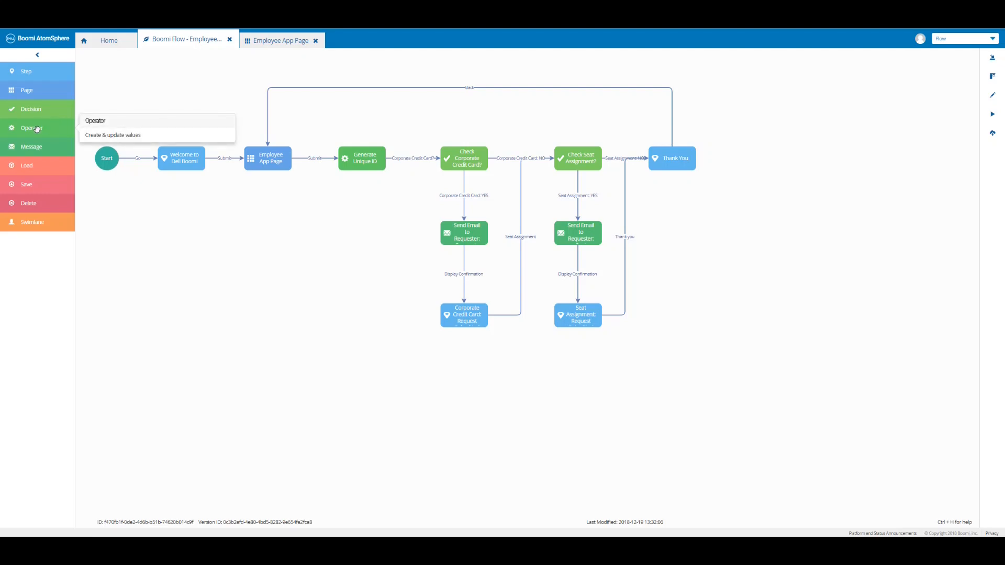
Place an operator named 'Clear Fields' and give it a First Name → Empty operation.
drag(36, 129, 470, 68)
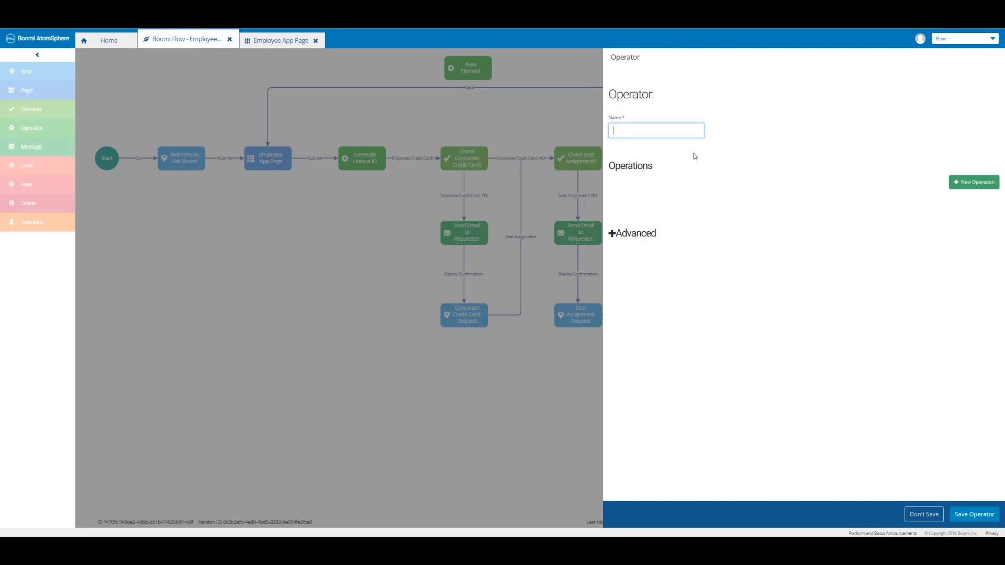
text(Clear Fields)
click(971, 184)
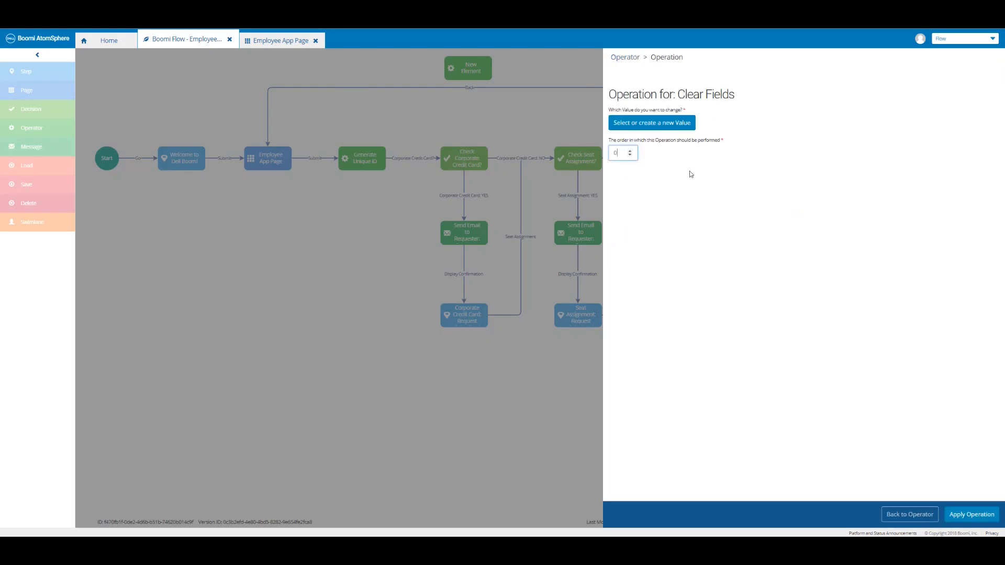
click(665, 127)
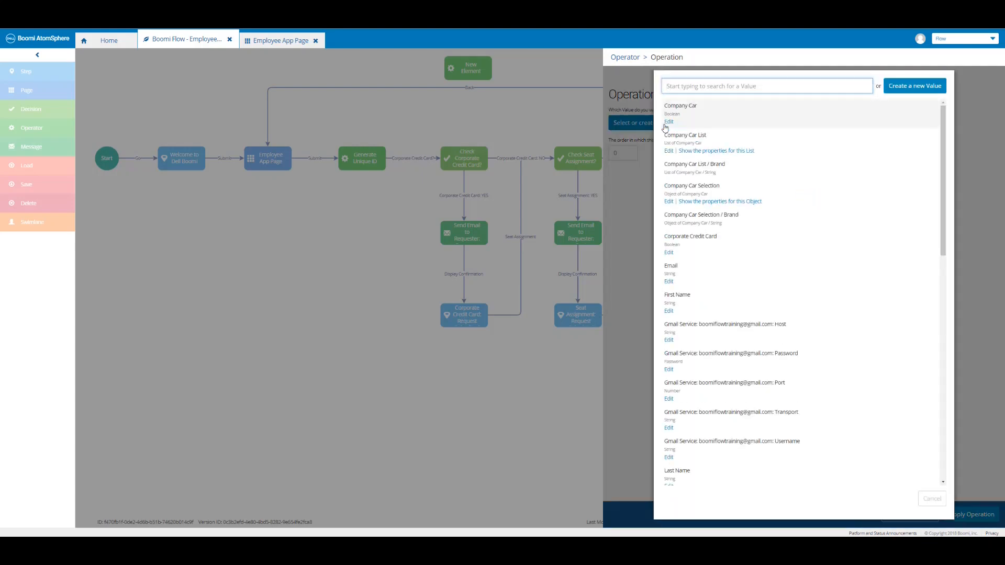
click(691, 306)
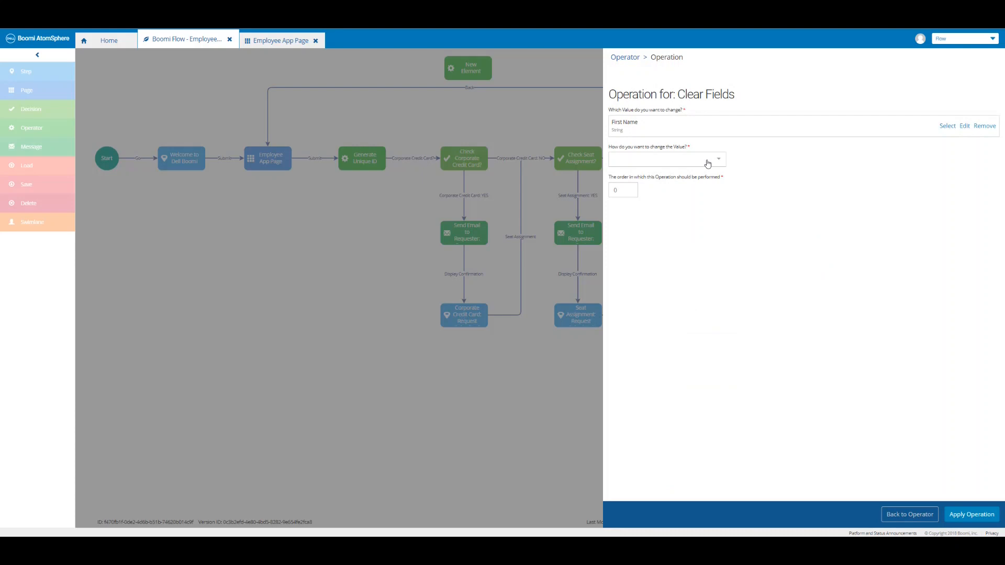
click(707, 164)
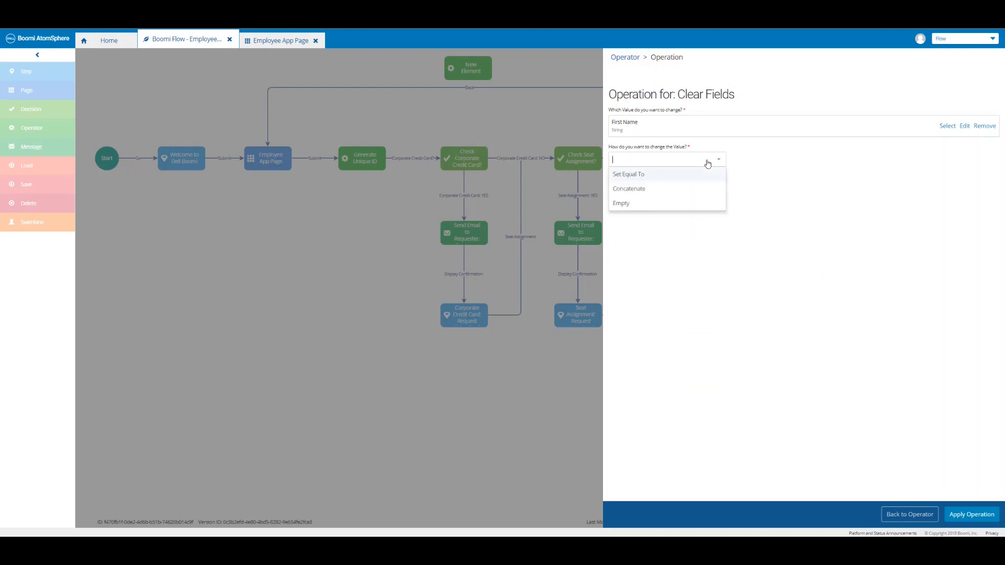
click(661, 205)
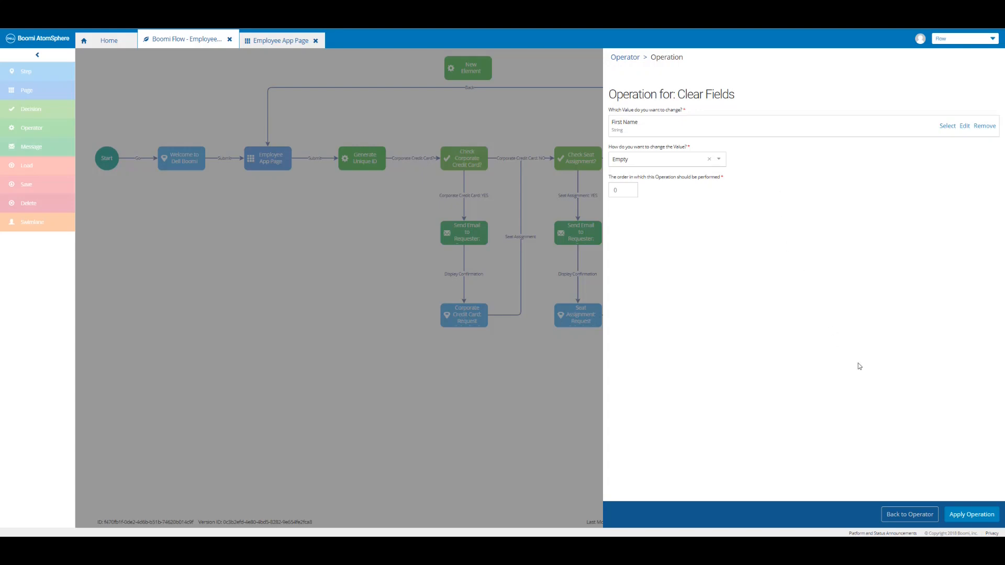
click(972, 513)
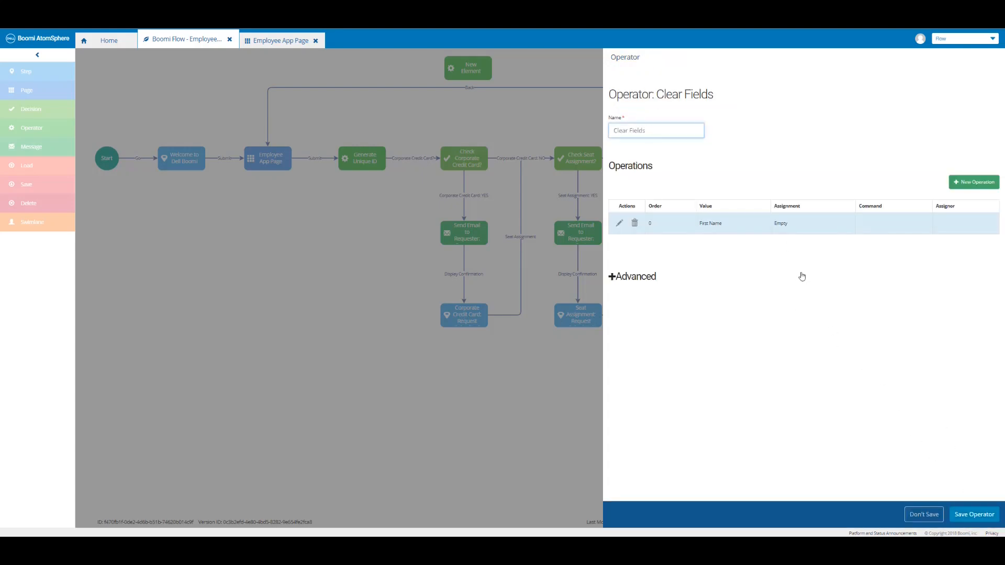
Add a Clear Fields operation setting Last Name to Empty.
click(971, 184)
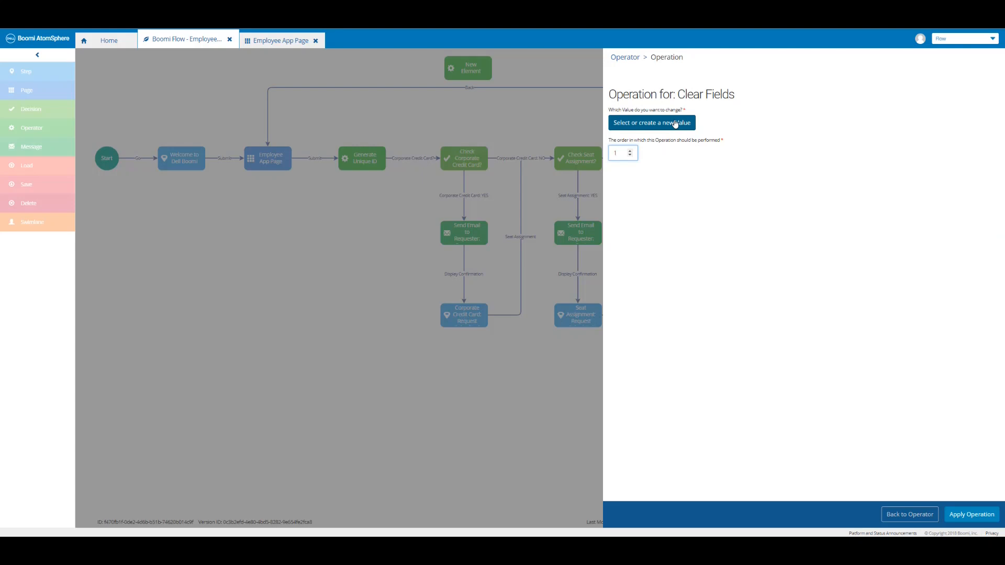
click(675, 123)
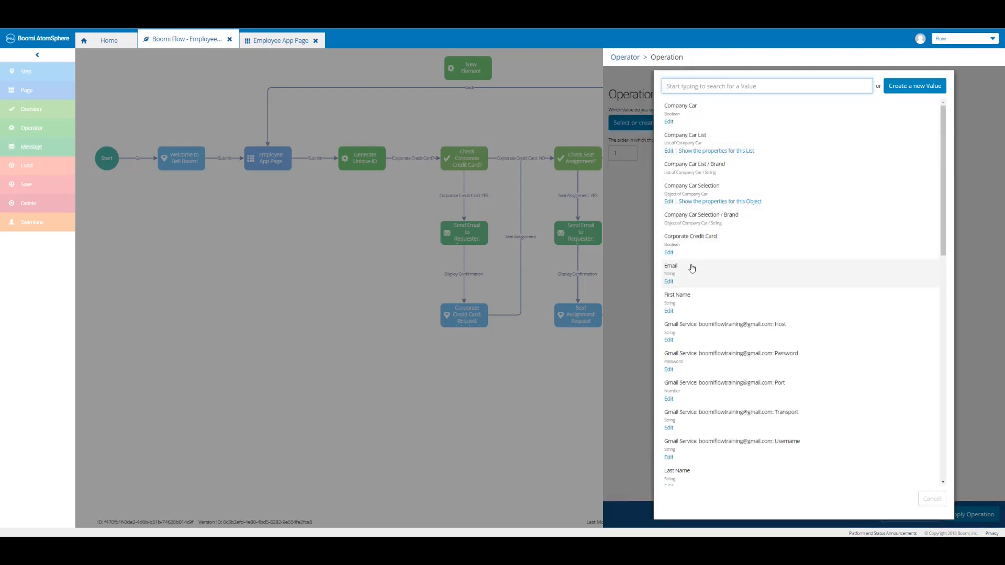
click(701, 477)
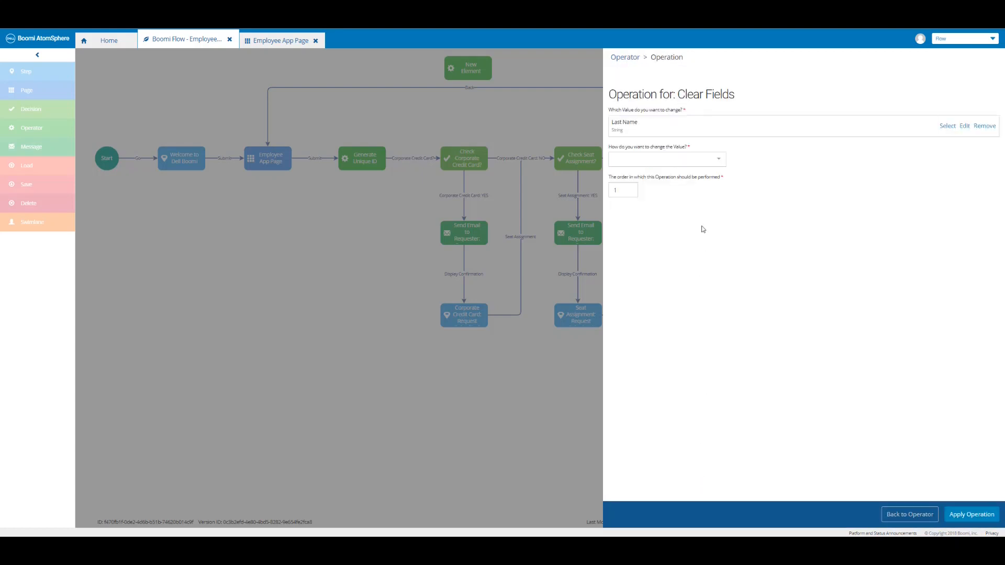
click(716, 165)
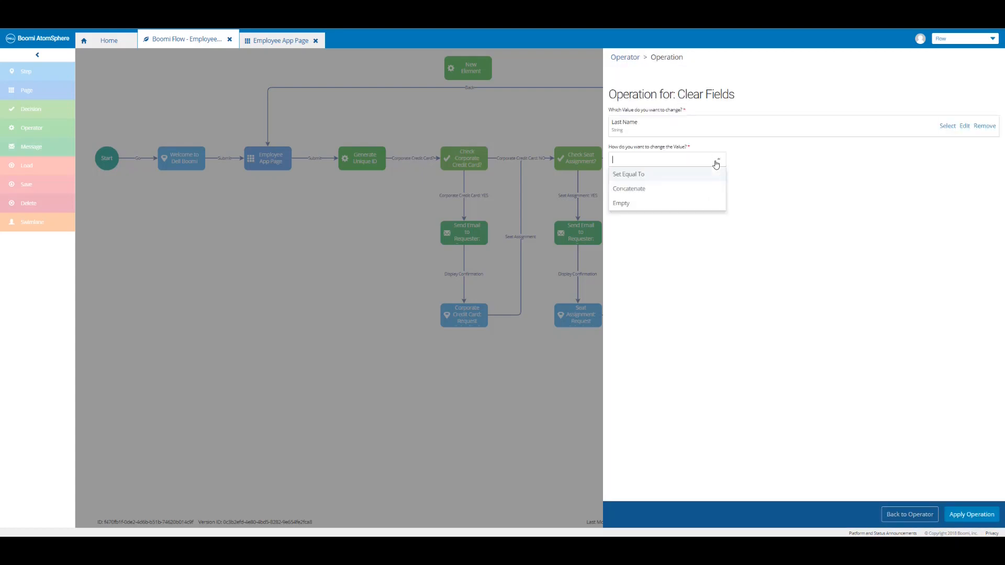
click(671, 204)
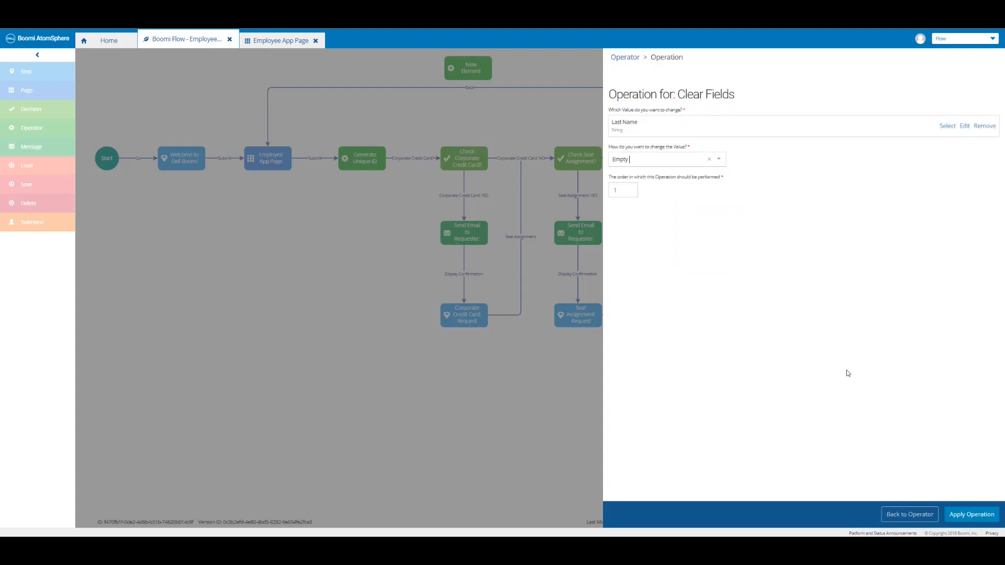
click(969, 514)
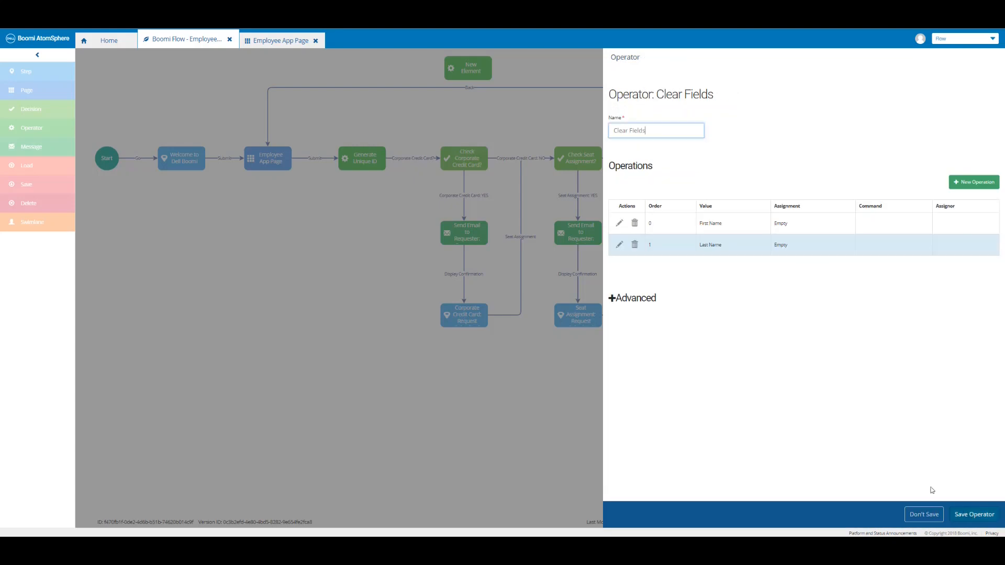
Add an operation setting Salutation Selection to Empty.
click(967, 182)
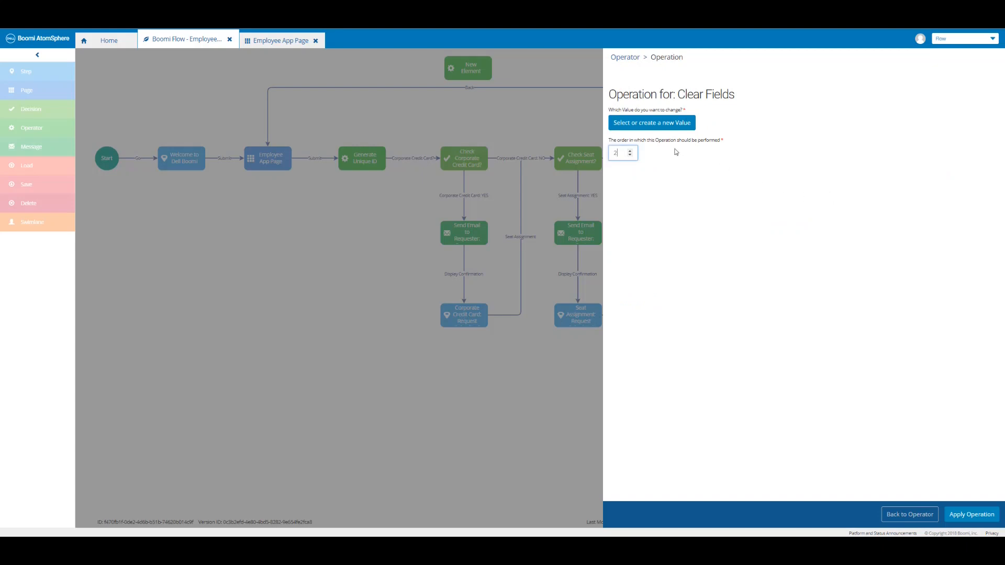
click(665, 128)
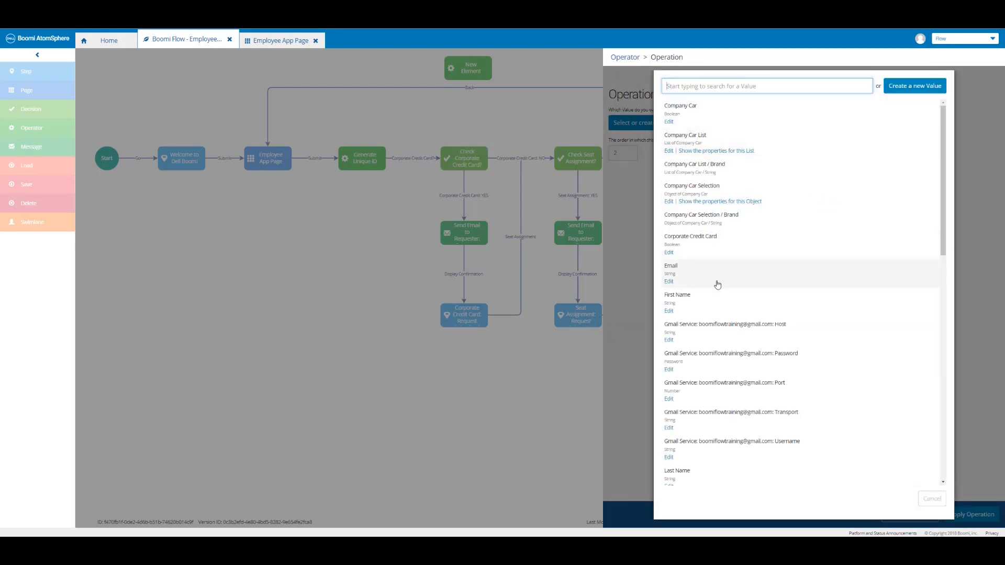
scroll(729, 309, down, 3)
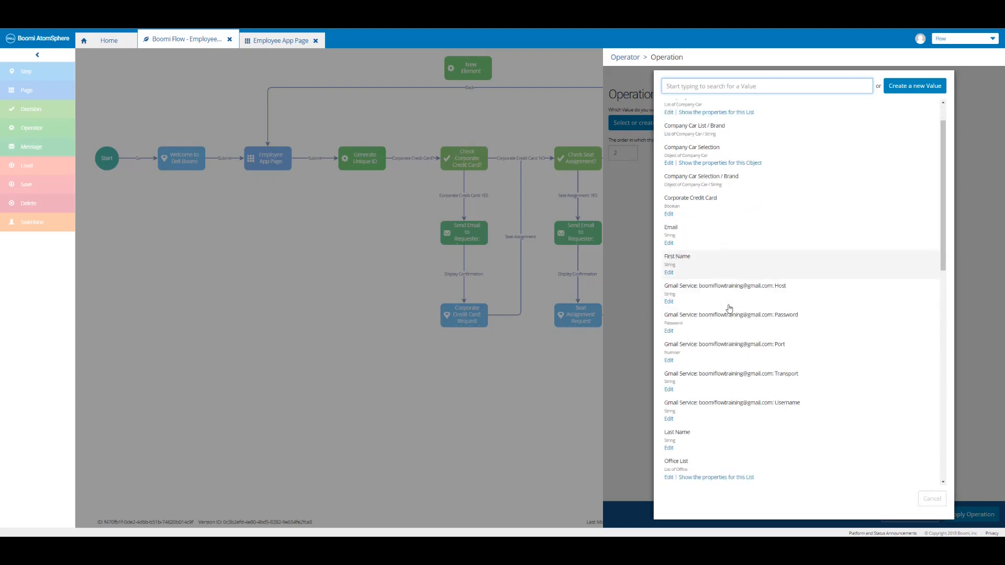
scroll(729, 309, down, 6)
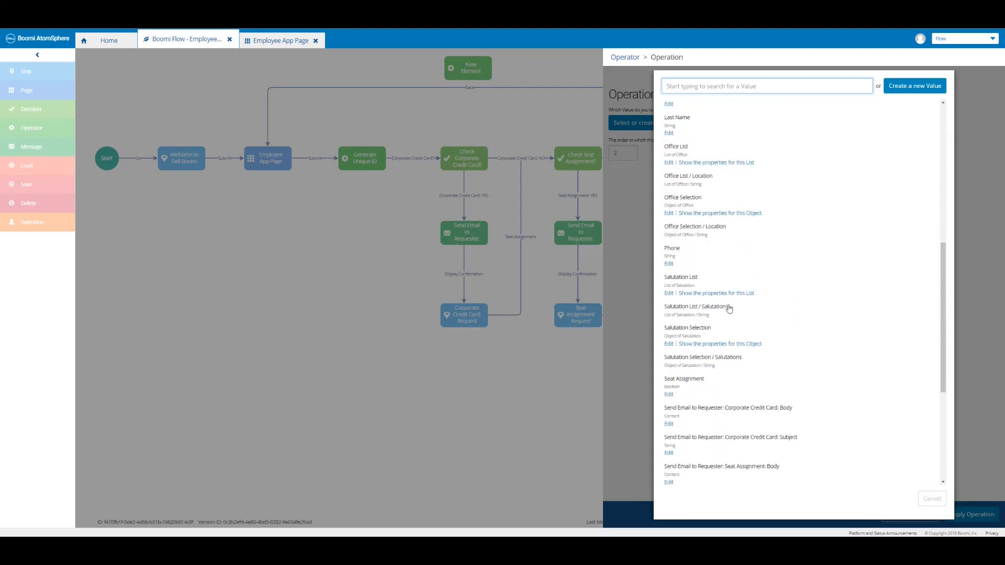
click(694, 335)
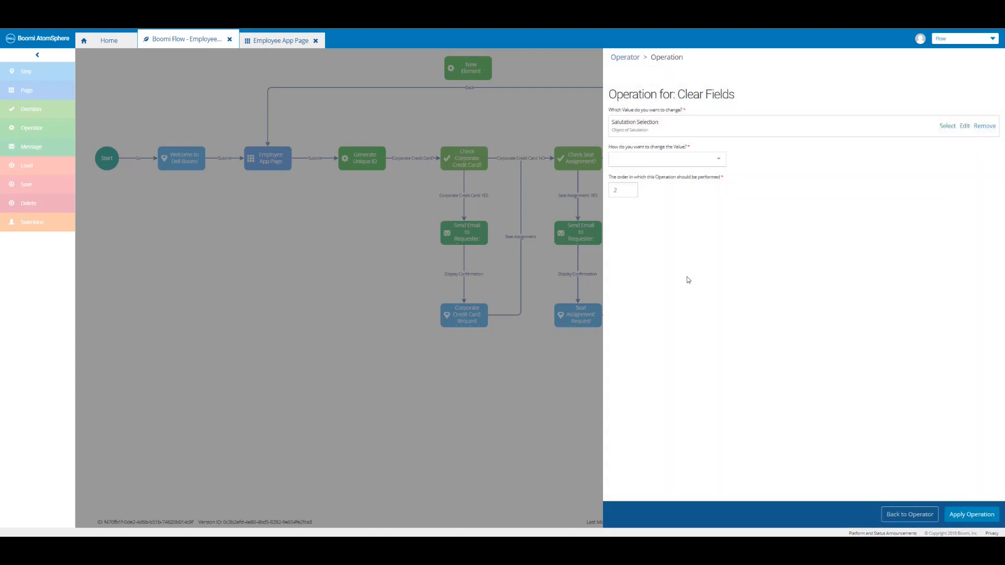
click(717, 163)
click(703, 192)
click(969, 513)
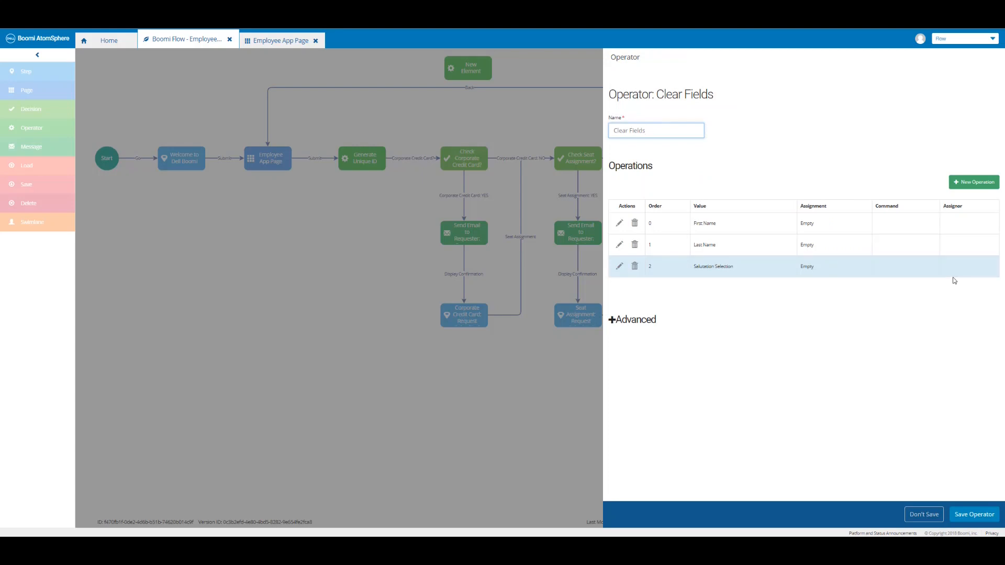
Add an operation setting Phone to Empty, found by searching 'phone'.
click(969, 184)
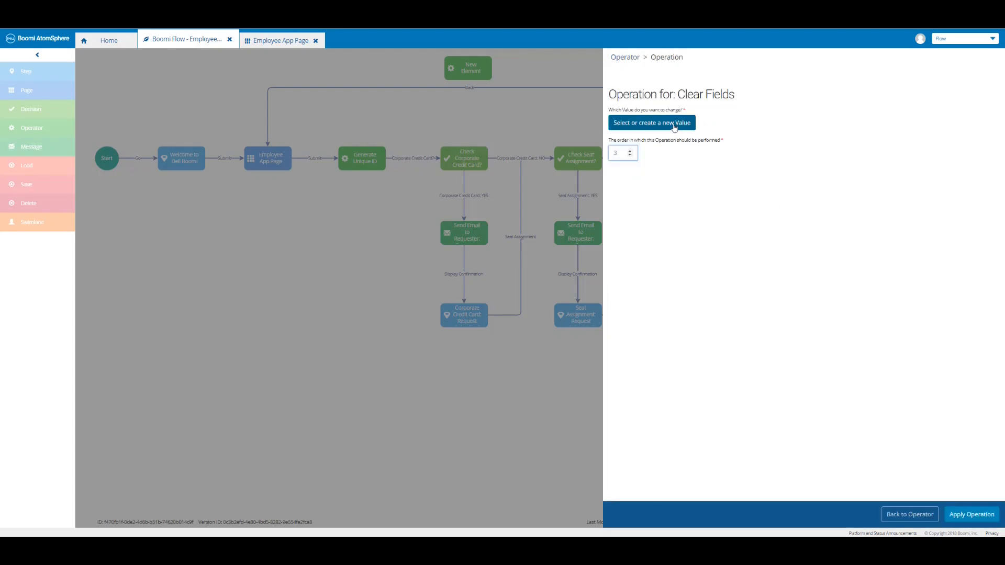
click(674, 123)
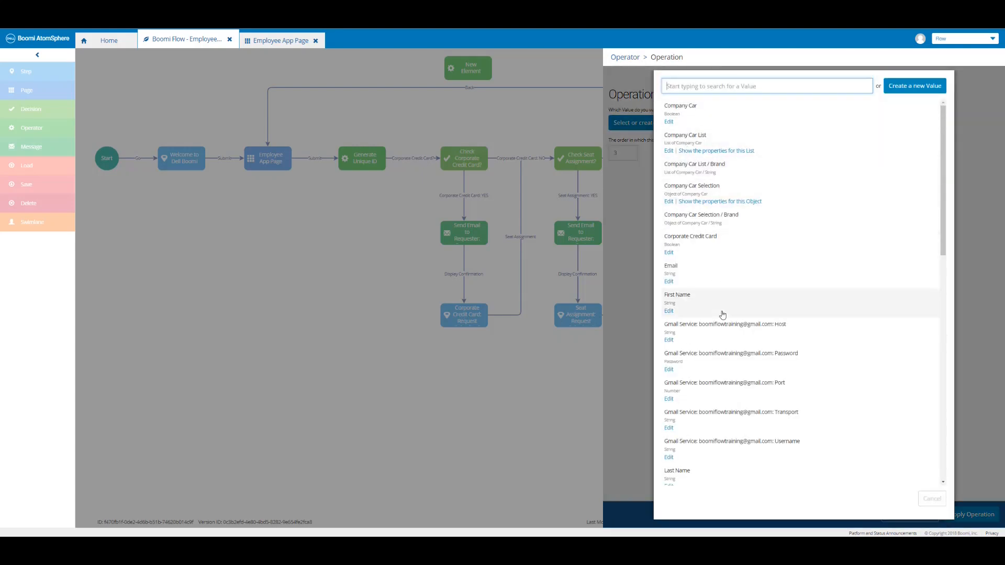
scroll(723, 314, down, 10)
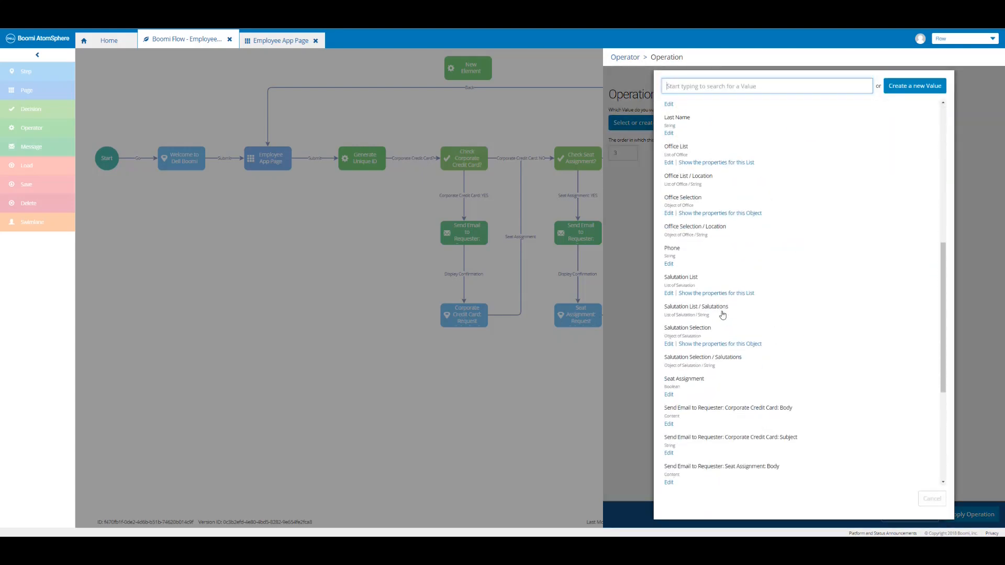
scroll(723, 314, down, 2)
scroll(722, 314, up, 15)
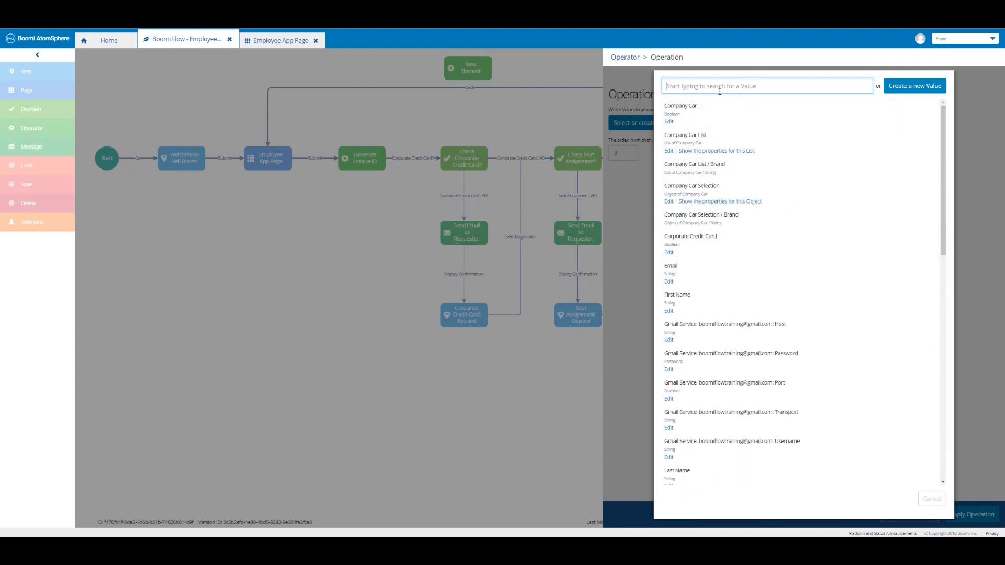
text(phone)
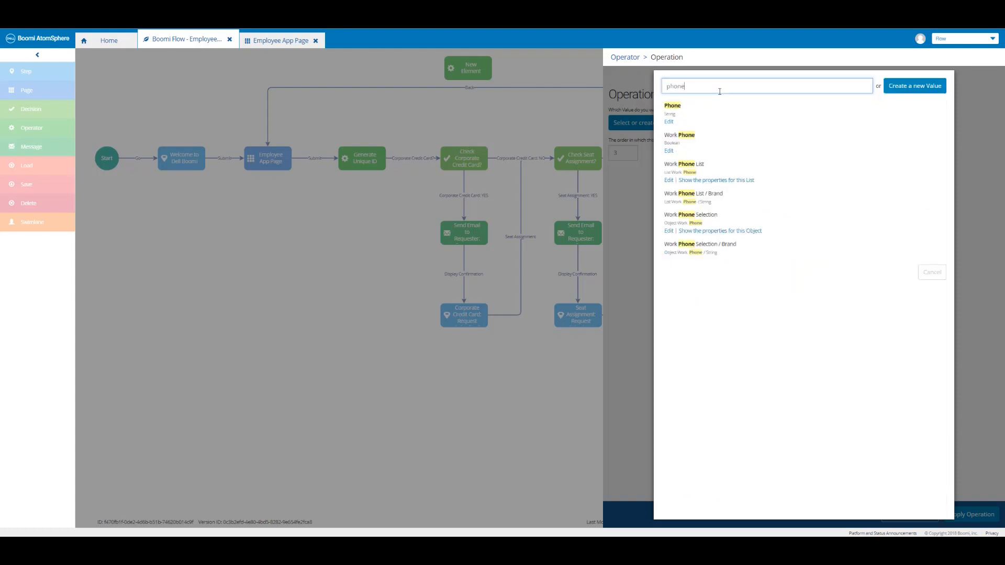
click(685, 119)
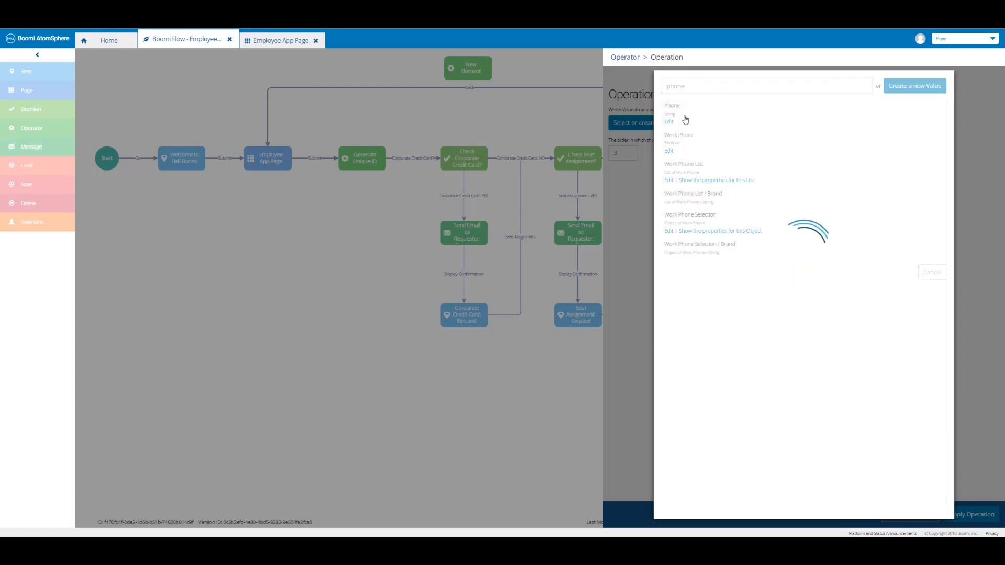
click(699, 159)
click(669, 199)
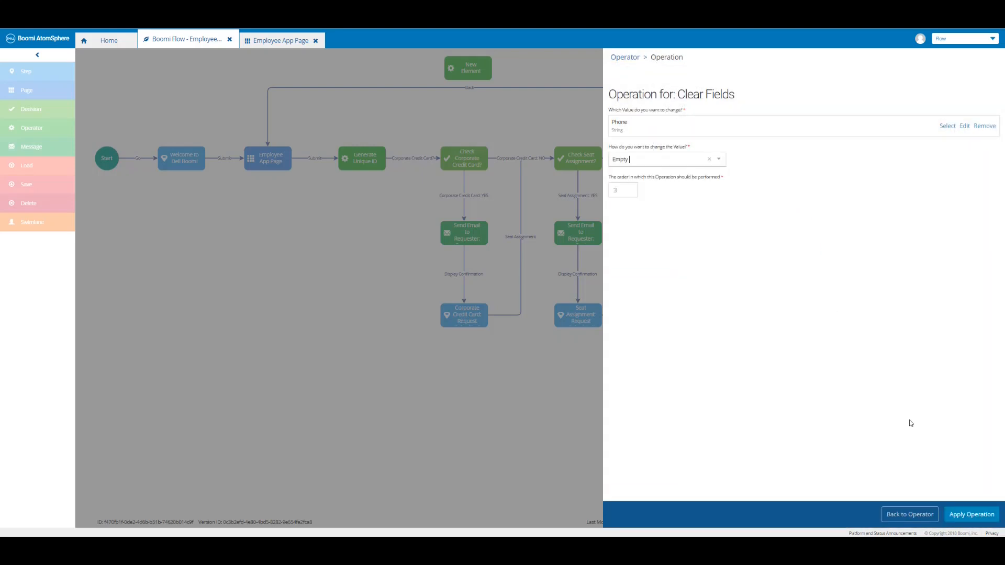
click(973, 518)
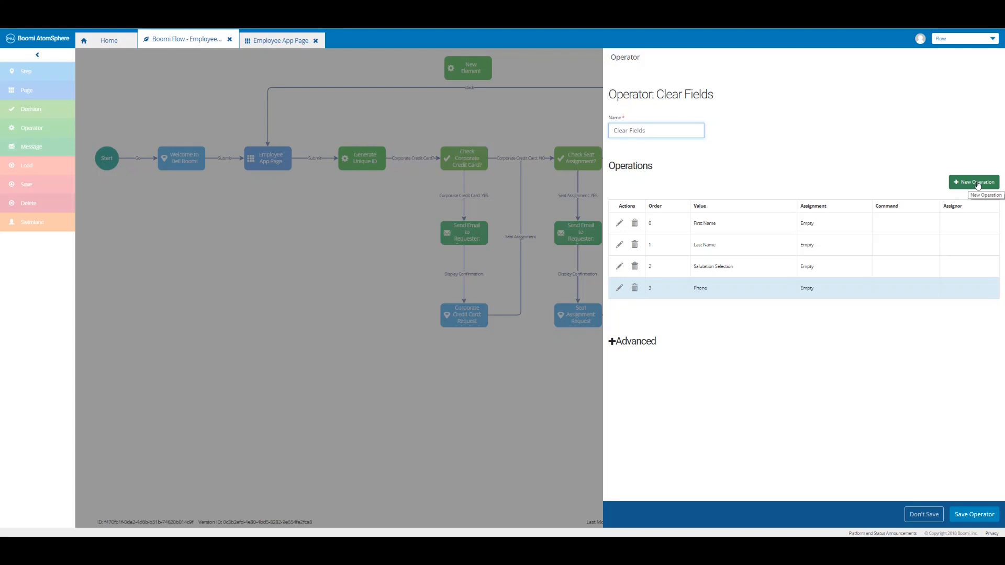
Add an operation setting Email to Empty.
click(976, 182)
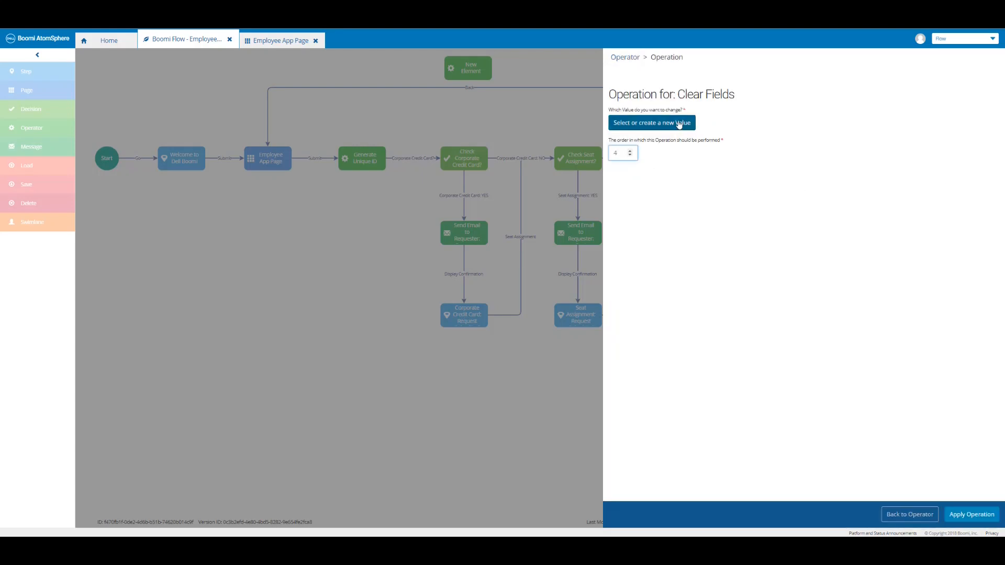
click(679, 124)
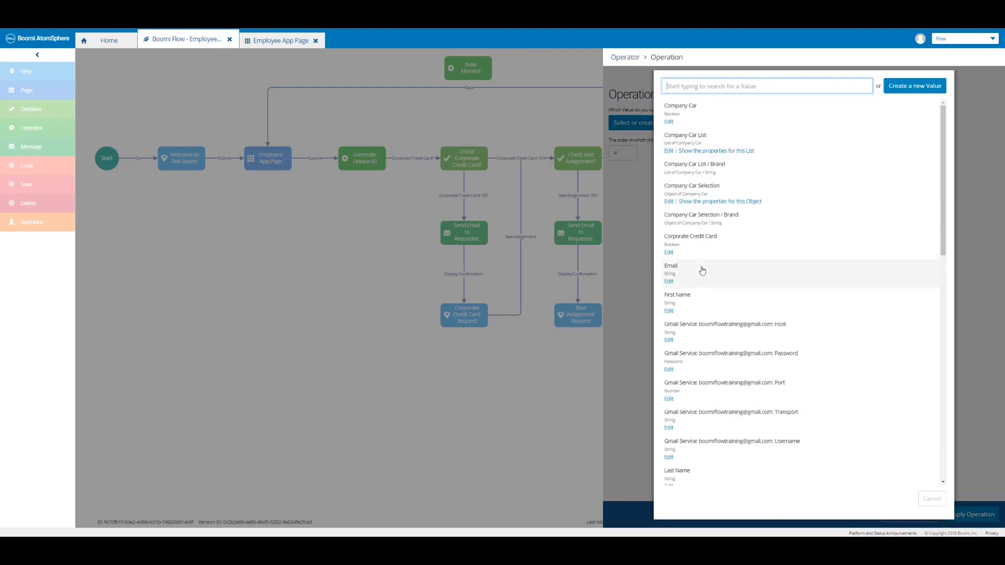
click(702, 270)
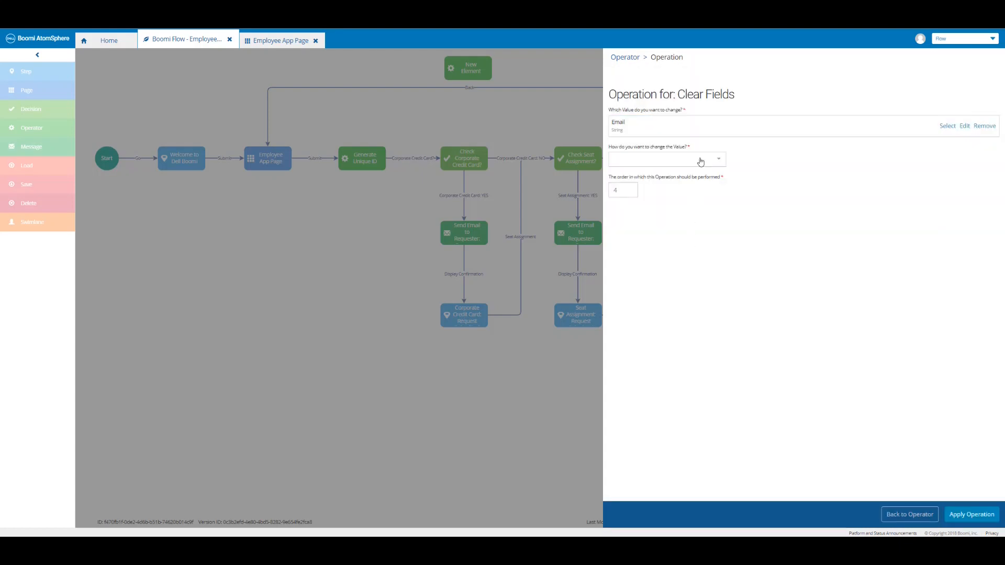
click(701, 161)
click(670, 202)
click(973, 518)
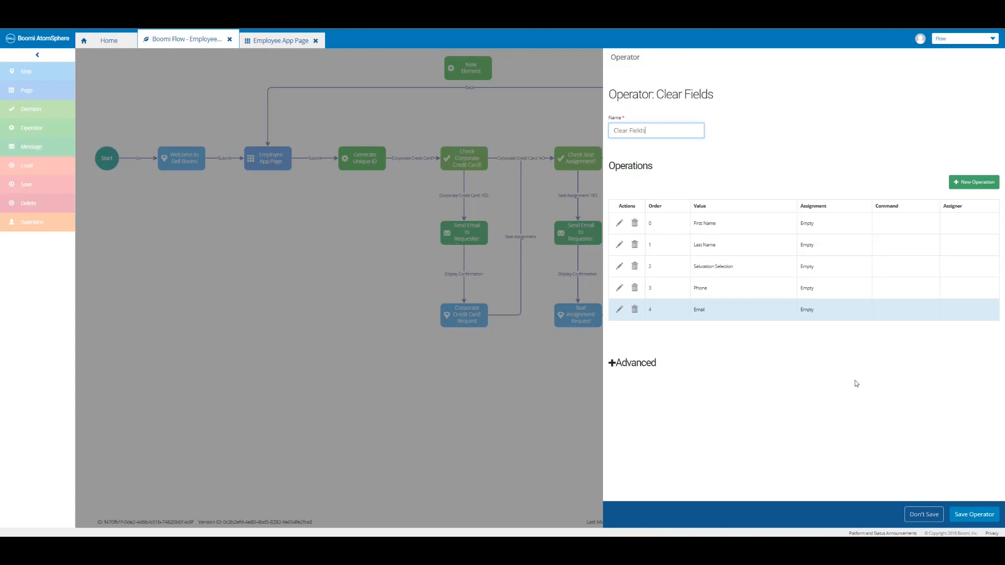
Add operation 5 to Clear Fields, setting Office Selection to Empty.
click(971, 183)
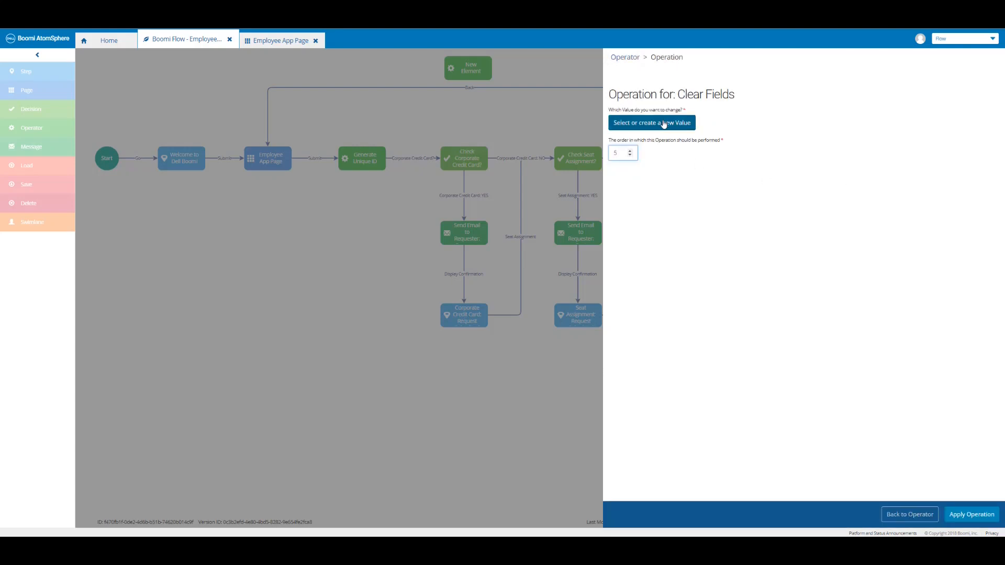
click(663, 124)
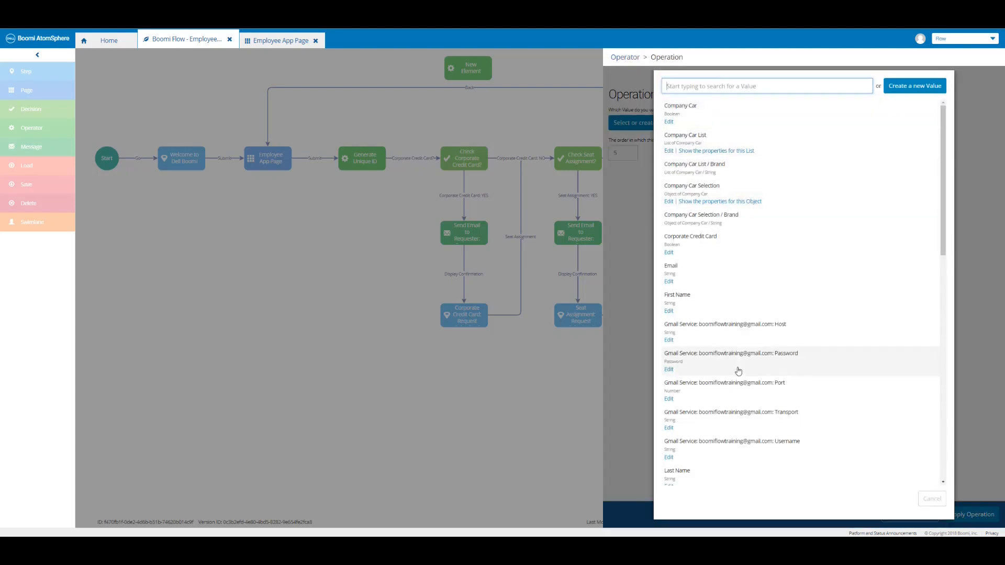
scroll(690, 287, down, 5)
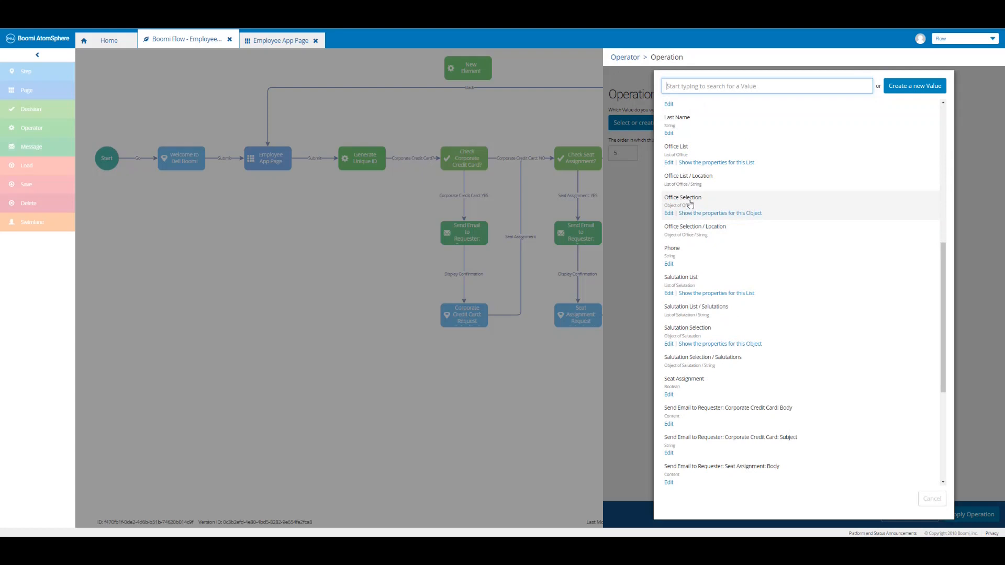
click(682, 197)
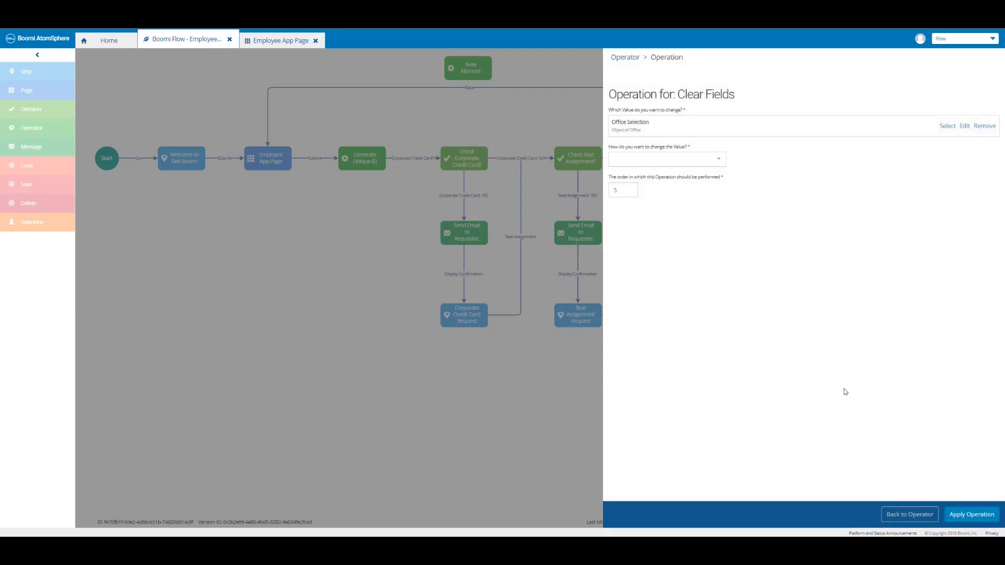
click(720, 167)
click(702, 189)
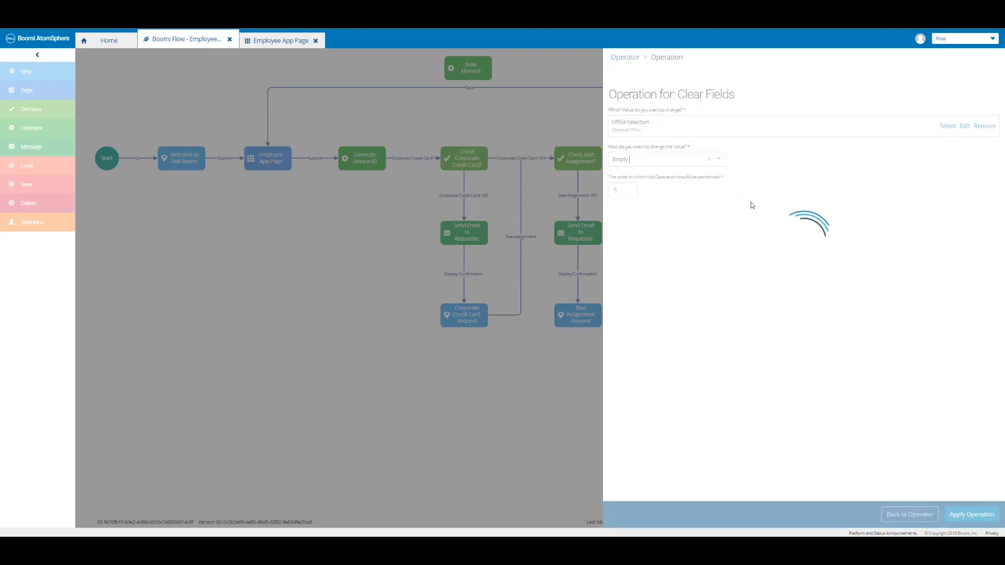
click(972, 515)
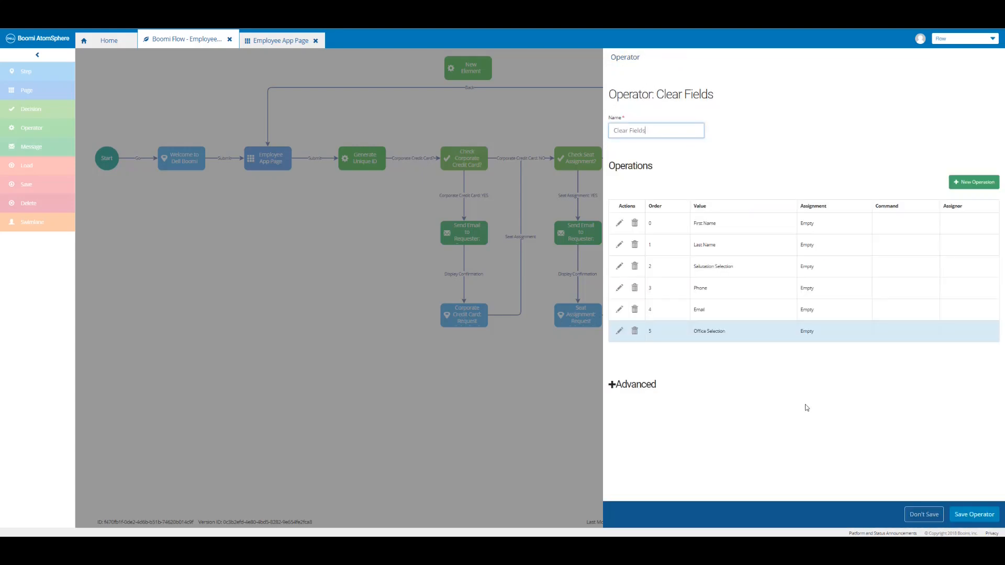
Add operation 6, setting Work Phone Selection to Empty.
click(967, 184)
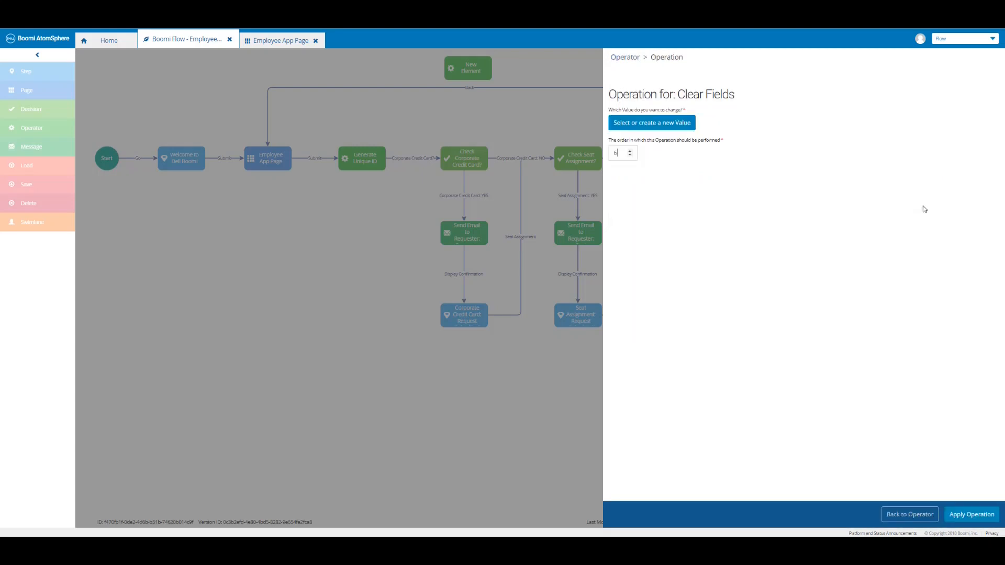
click(678, 123)
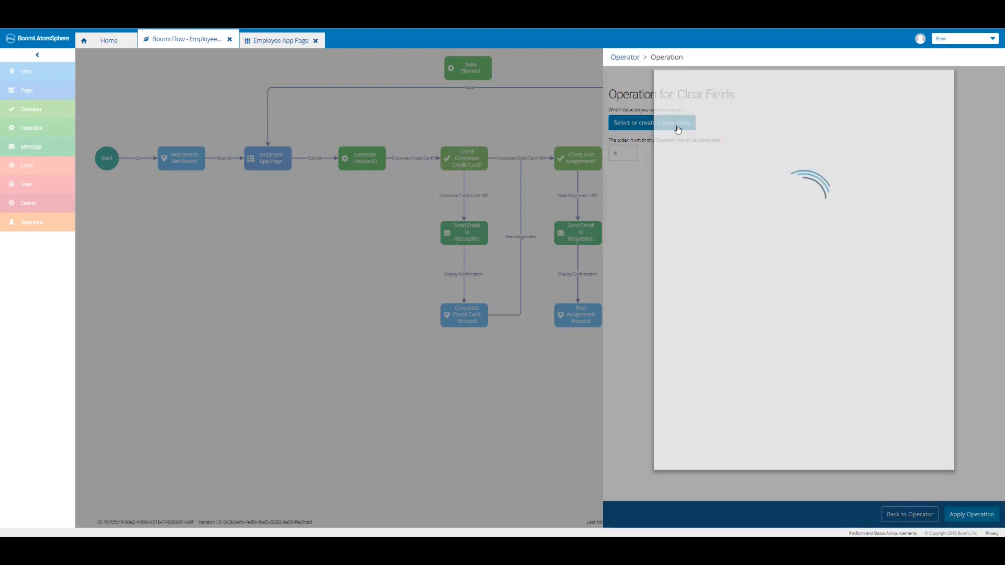
scroll(745, 342, down, 10)
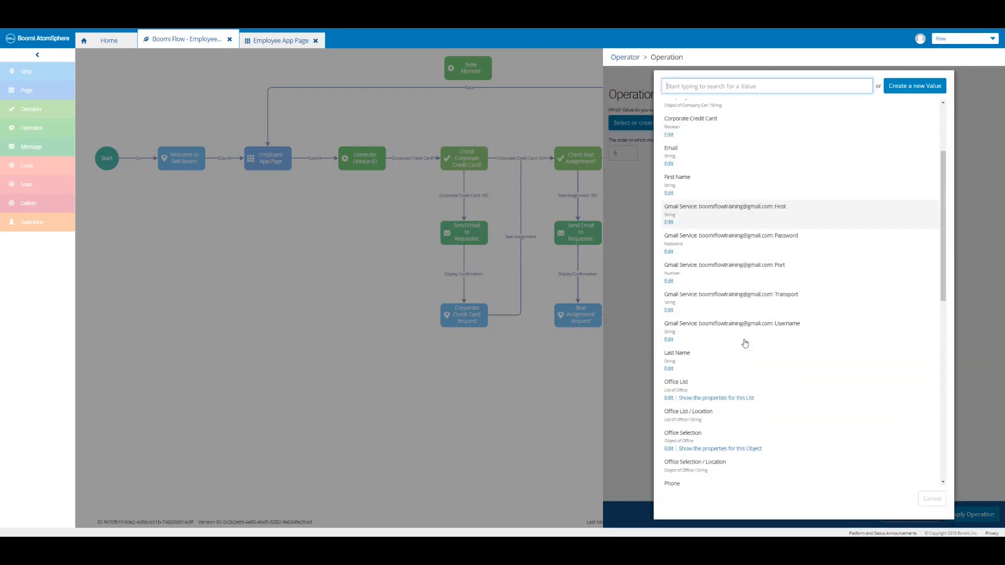
scroll(744, 343, down, 1)
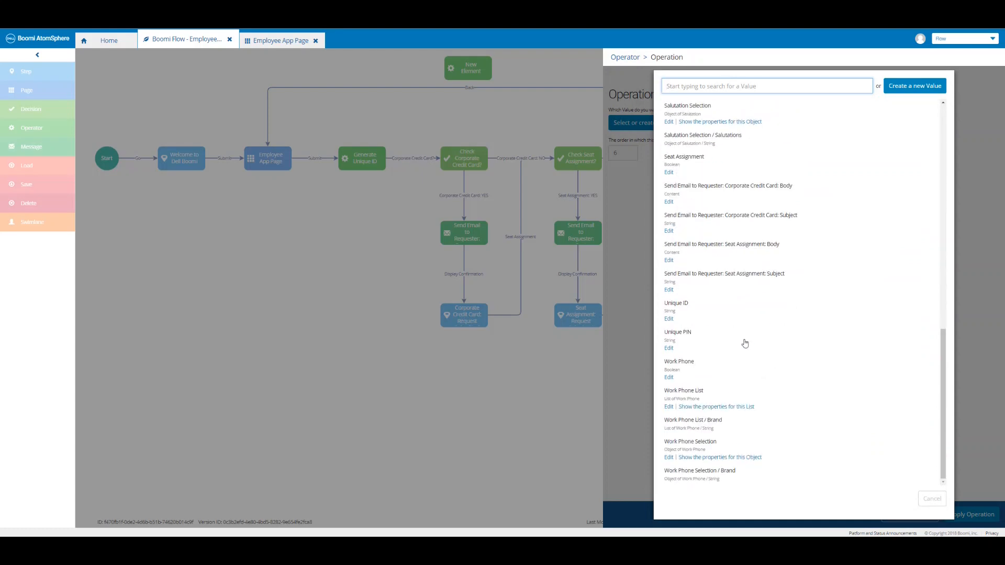
click(707, 450)
click(721, 159)
click(690, 188)
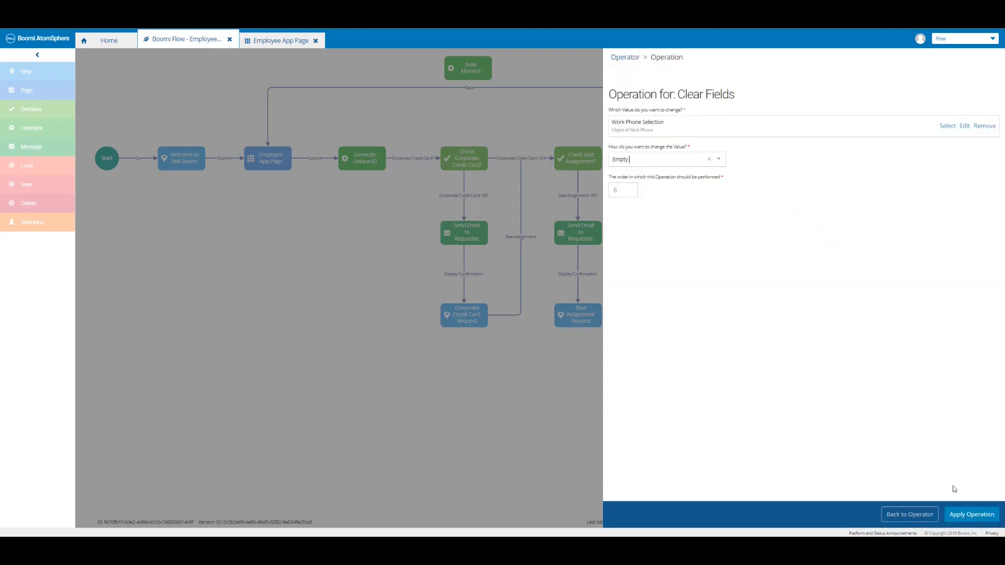
click(964, 516)
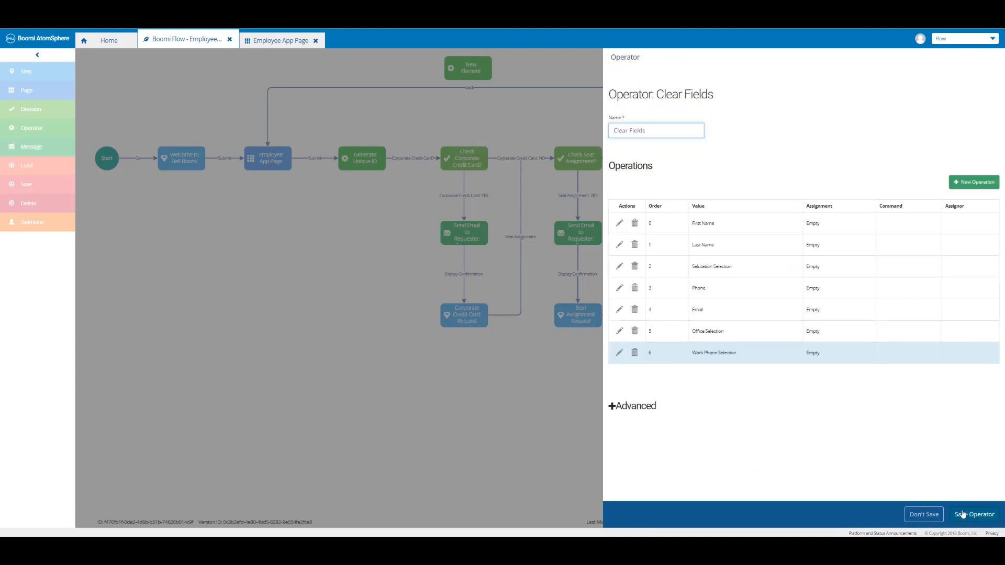
Add a Clear Fields operation setting Work Phone to Empty.
click(974, 182)
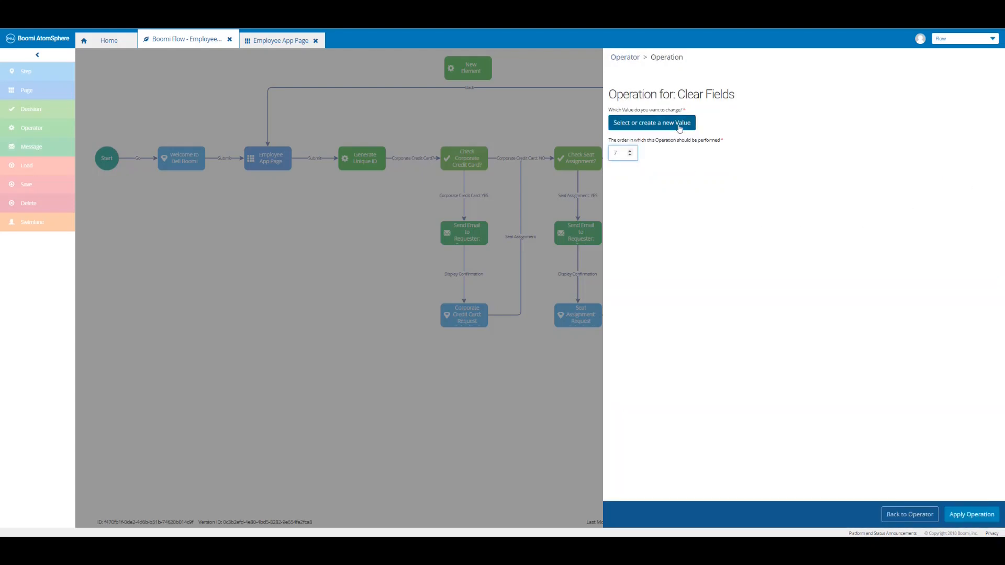
click(679, 124)
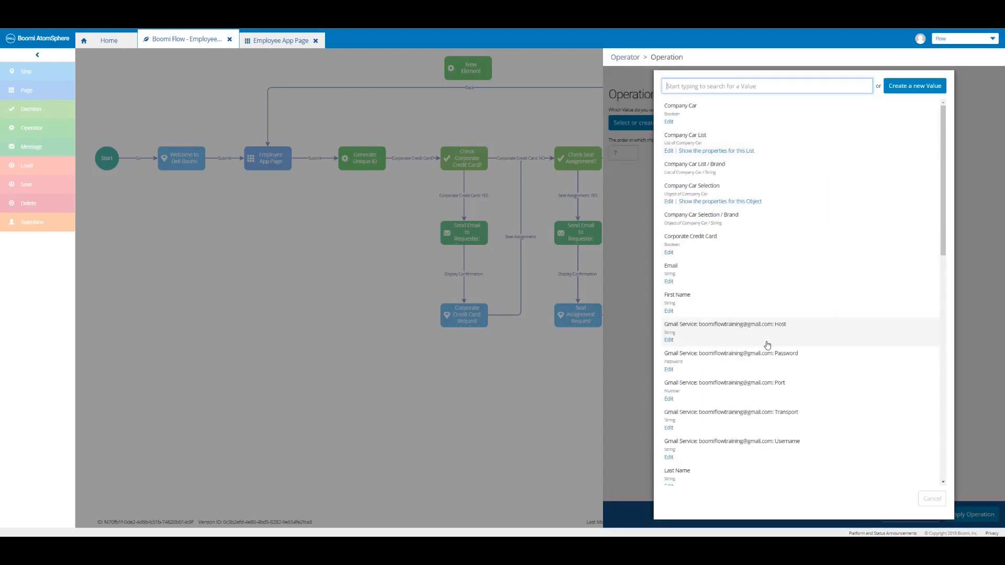
scroll(767, 345, down, 10)
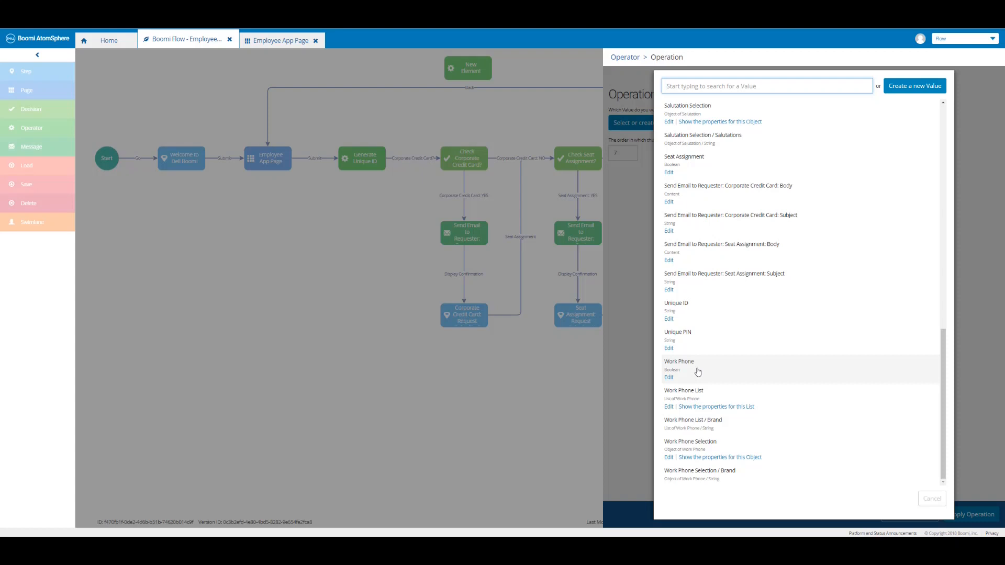
click(697, 372)
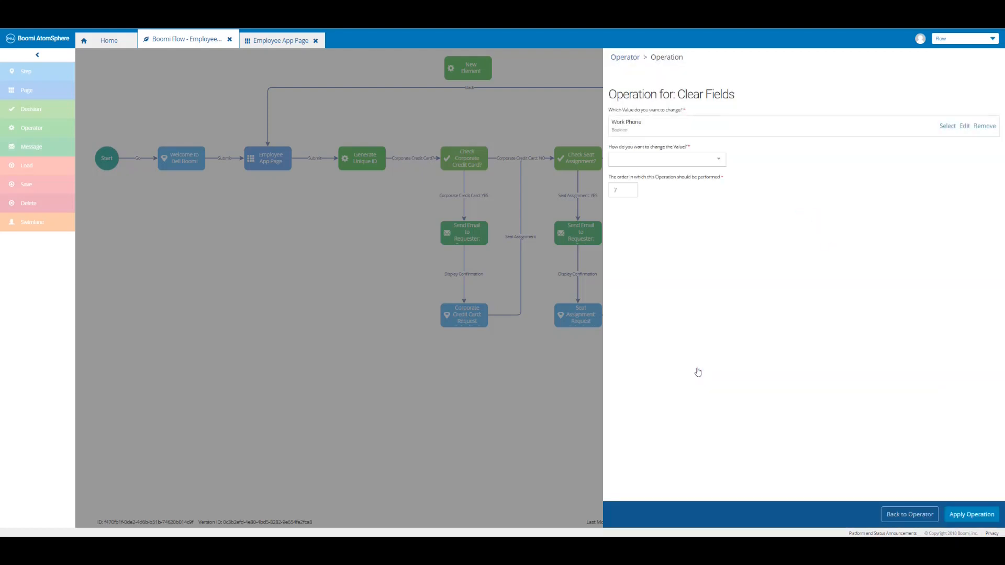
click(701, 162)
click(666, 192)
click(971, 515)
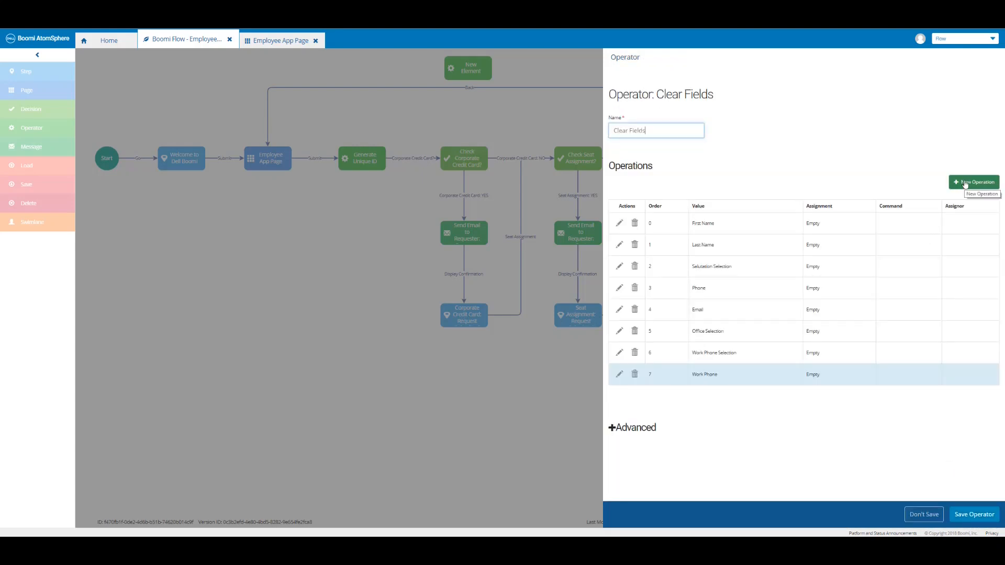
Add an operation setting Company Car Selection to Empty.
click(965, 183)
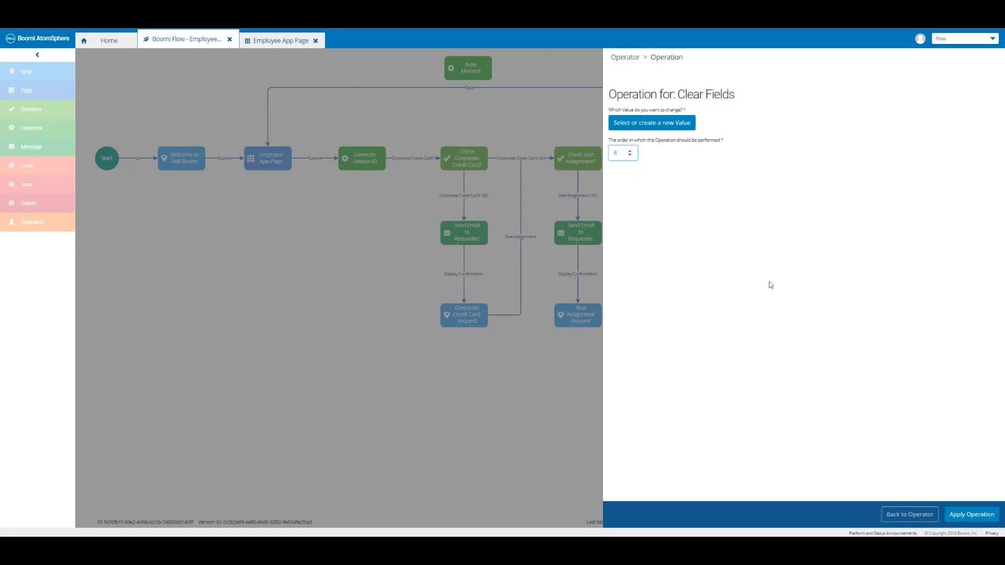
click(675, 123)
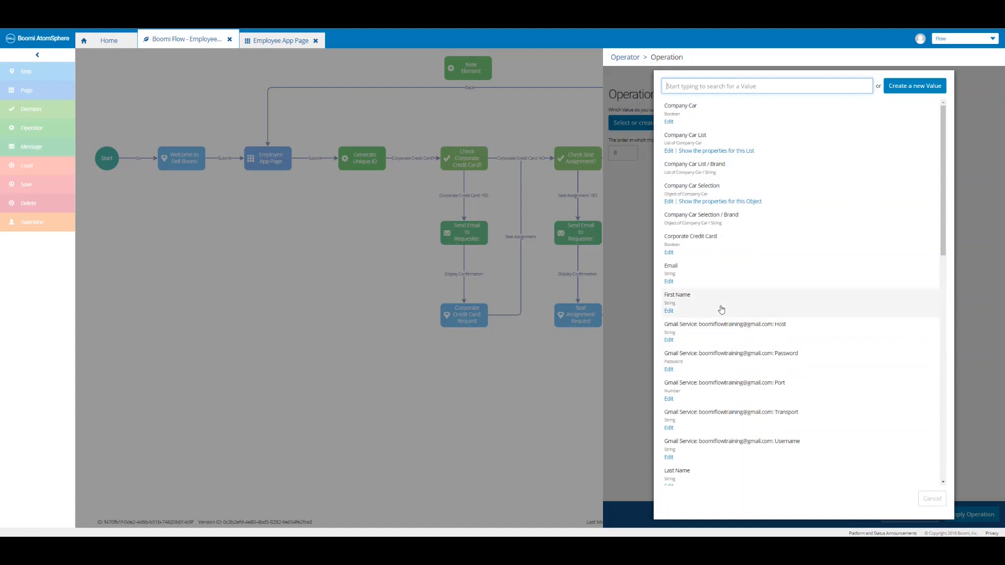
click(706, 196)
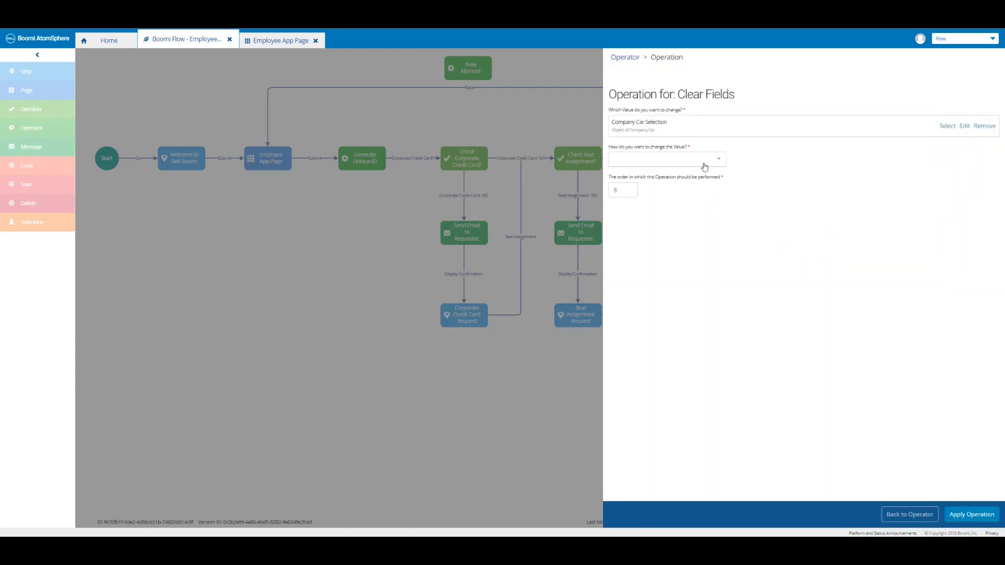
click(704, 167)
click(682, 189)
click(968, 516)
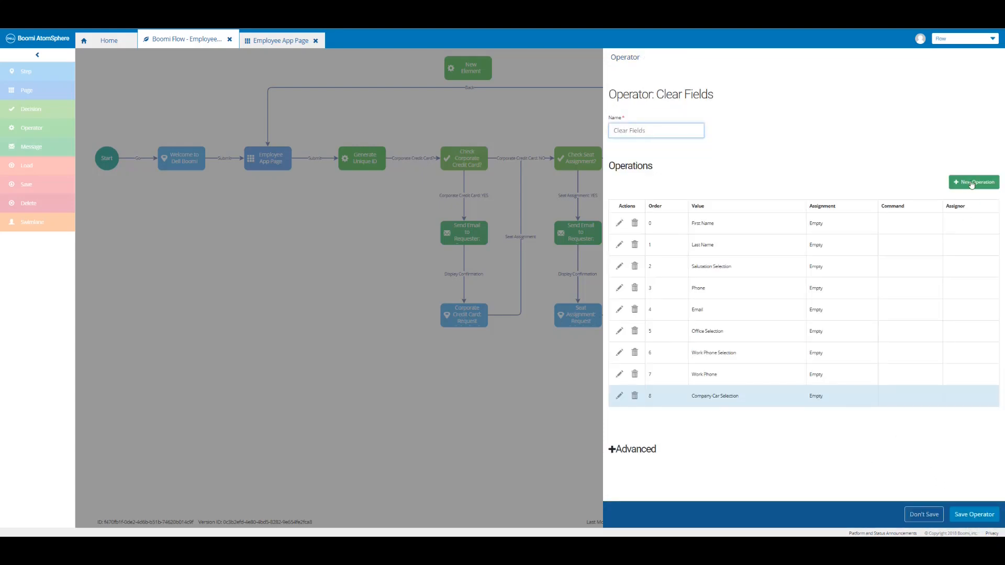
Add an operation setting Company Car to Empty.
click(972, 182)
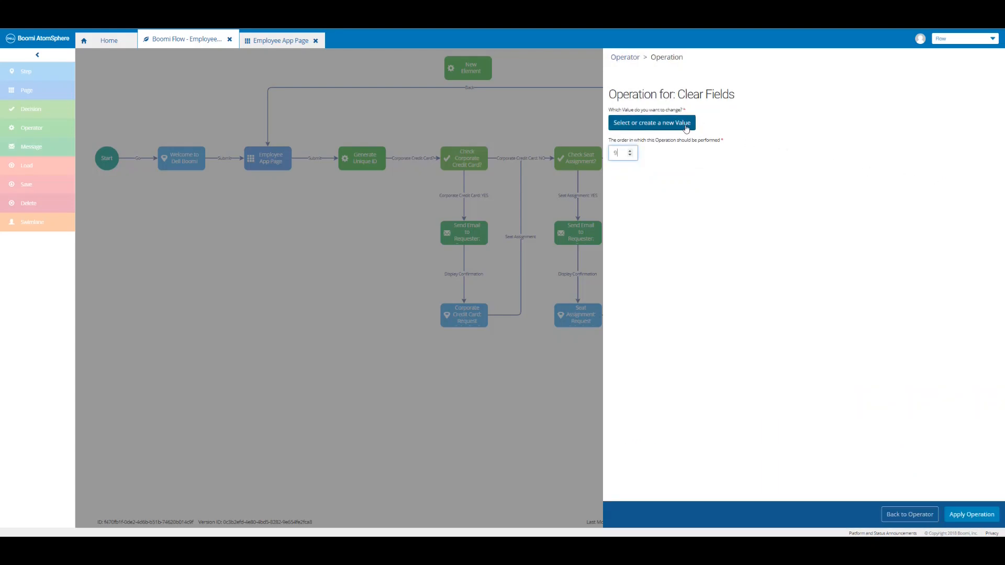
click(686, 128)
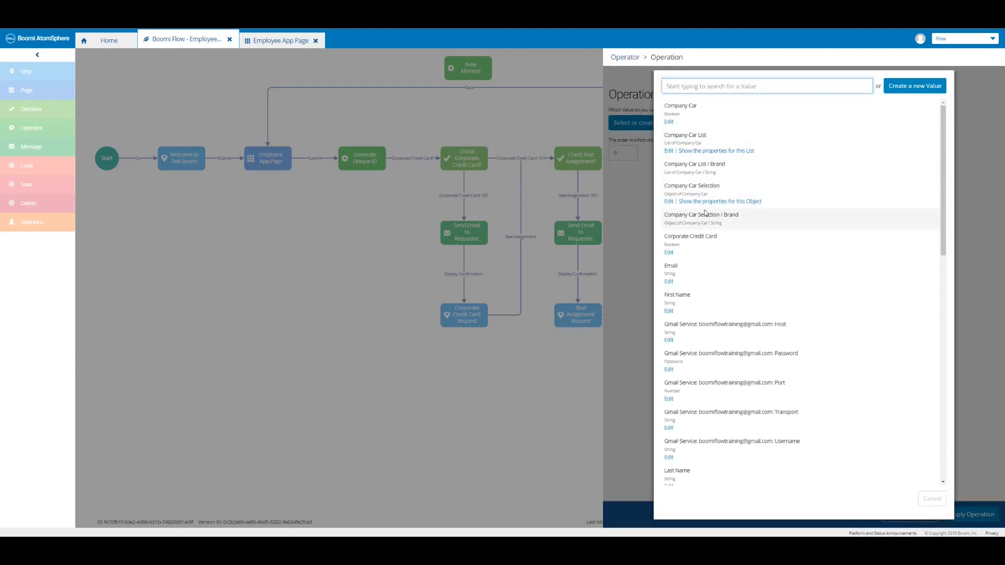
click(694, 117)
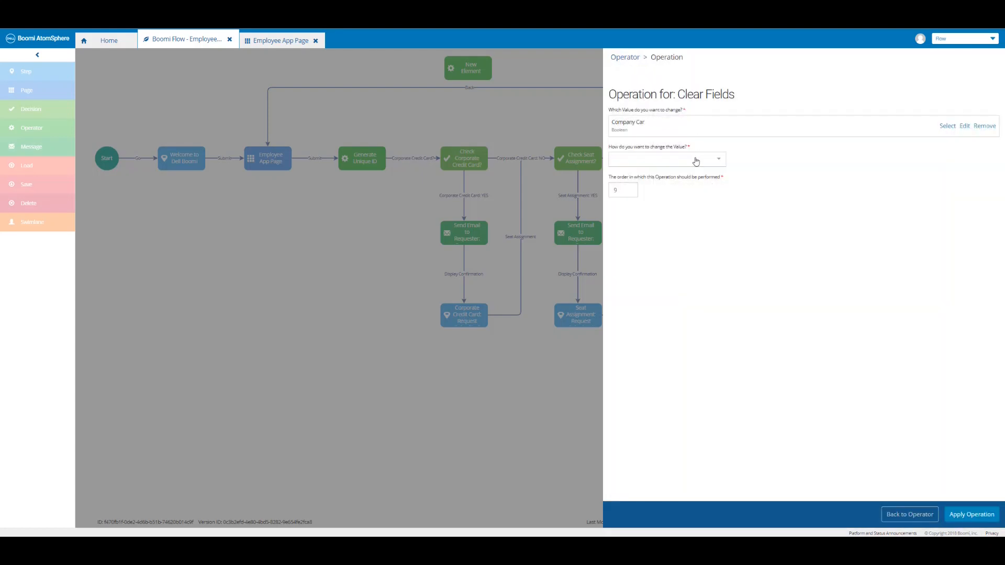
click(696, 161)
click(675, 193)
click(976, 515)
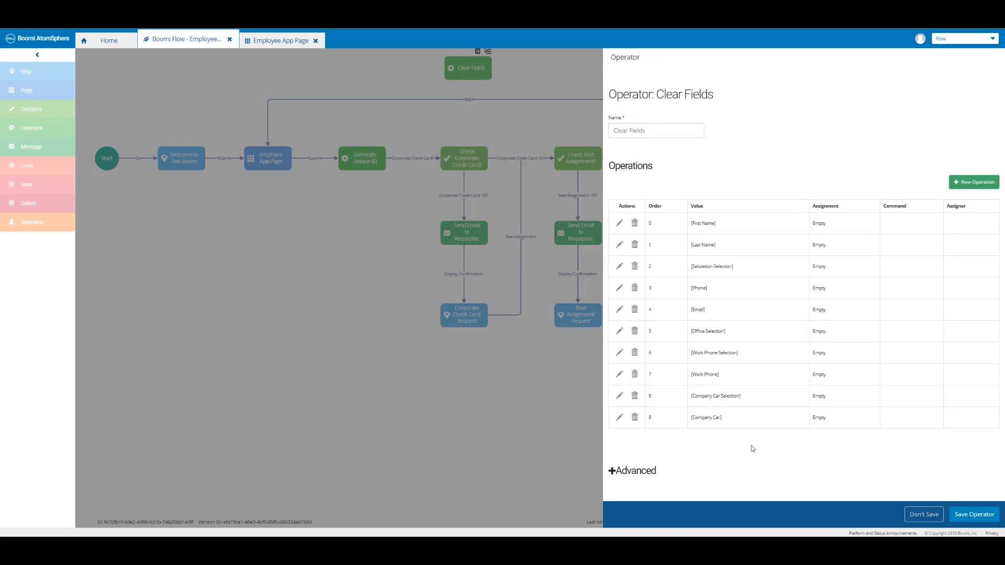
Add an operation setting Unique PIN to Empty.
click(977, 184)
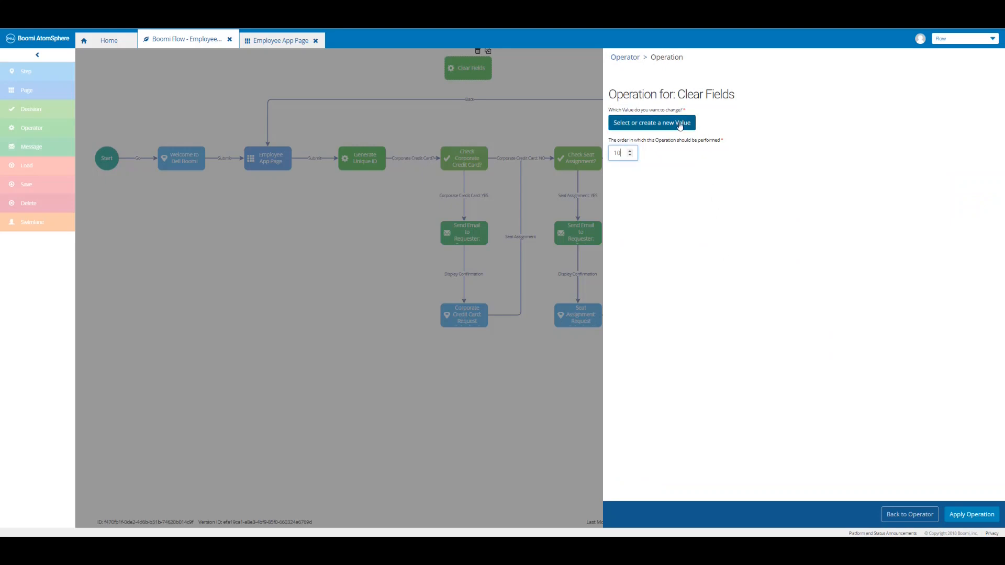
click(679, 126)
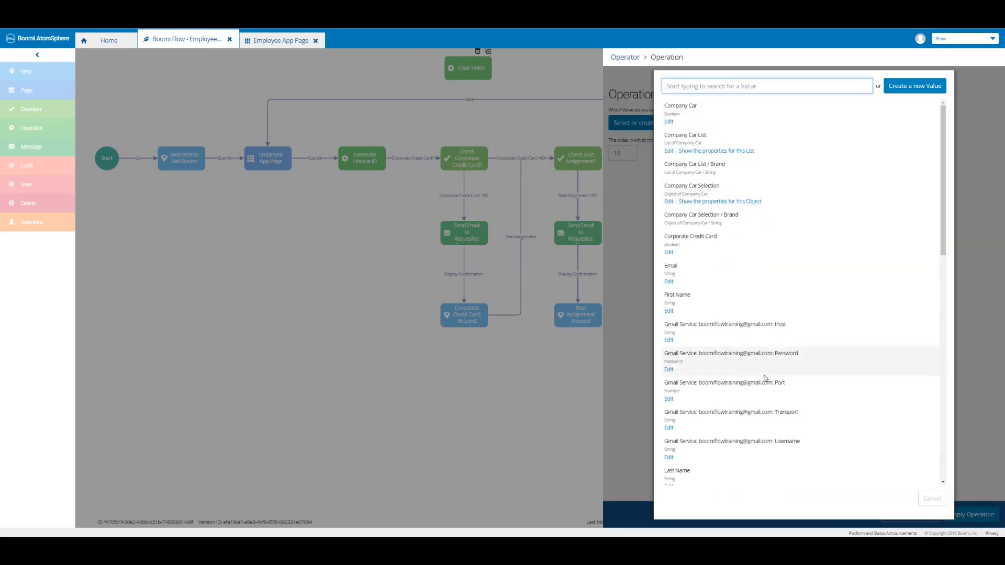
scroll(763, 380, down, 10)
scroll(764, 377, down, 2)
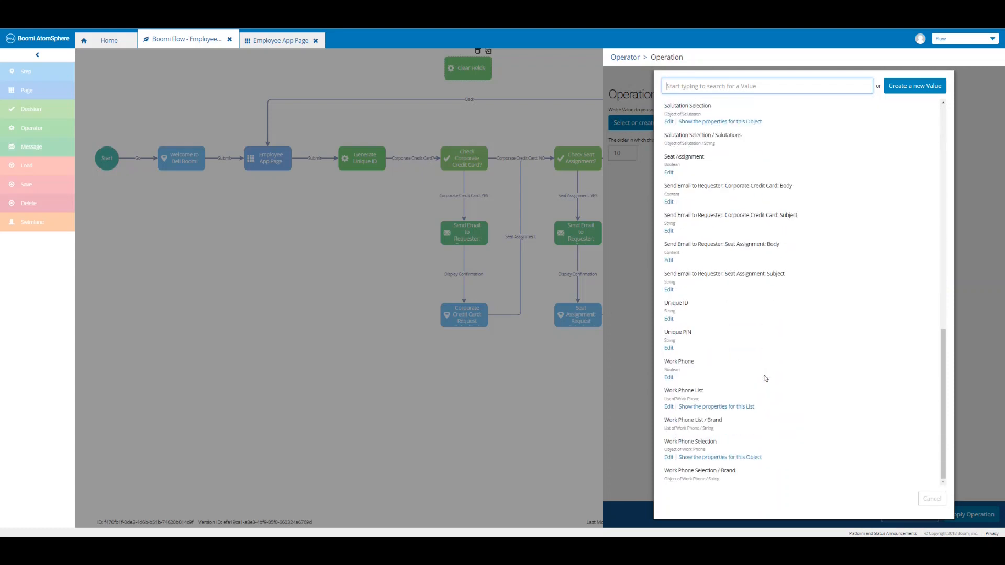
click(688, 339)
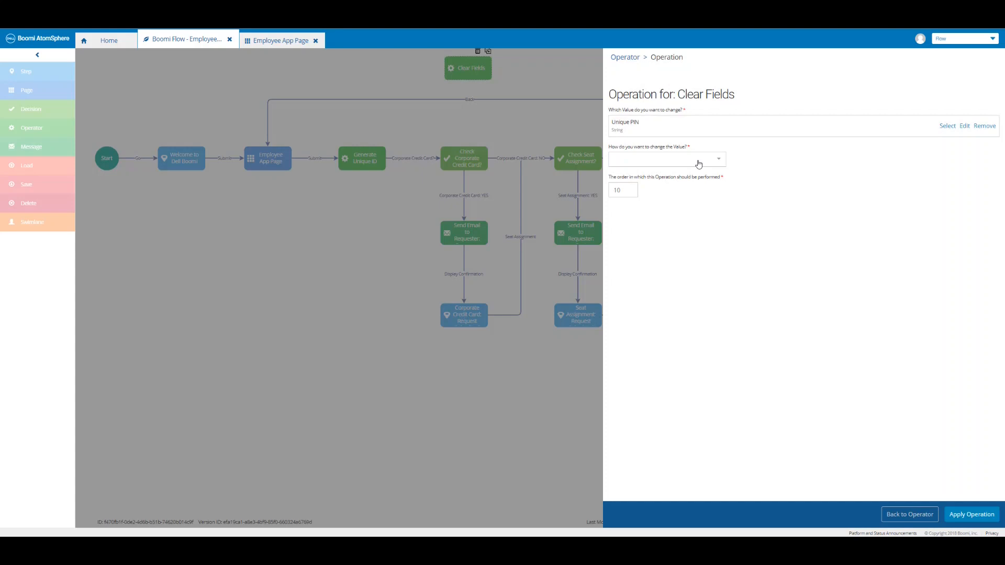
click(698, 164)
click(679, 203)
click(969, 515)
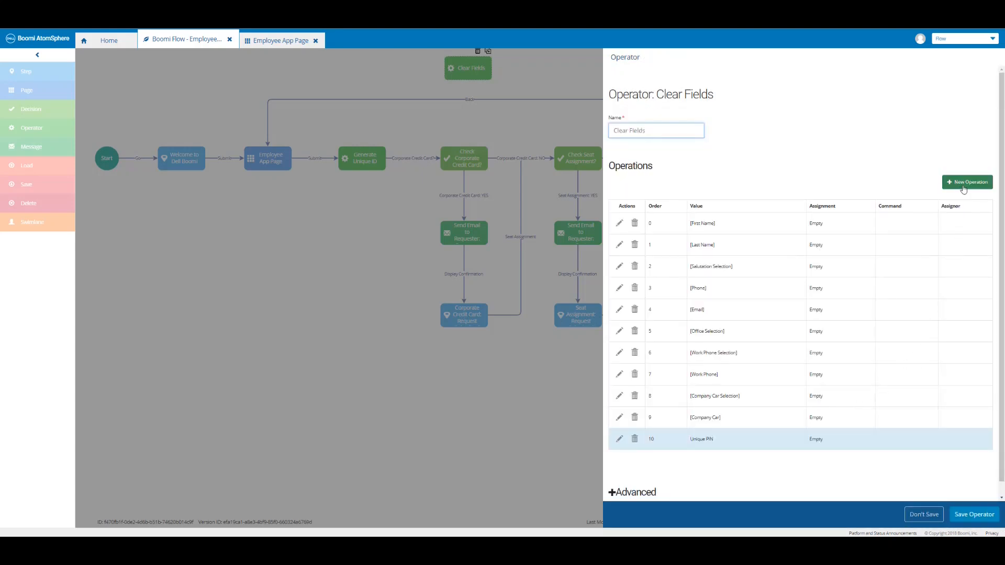
Add an operation setting Corporate Credit Card to Empty.
click(963, 185)
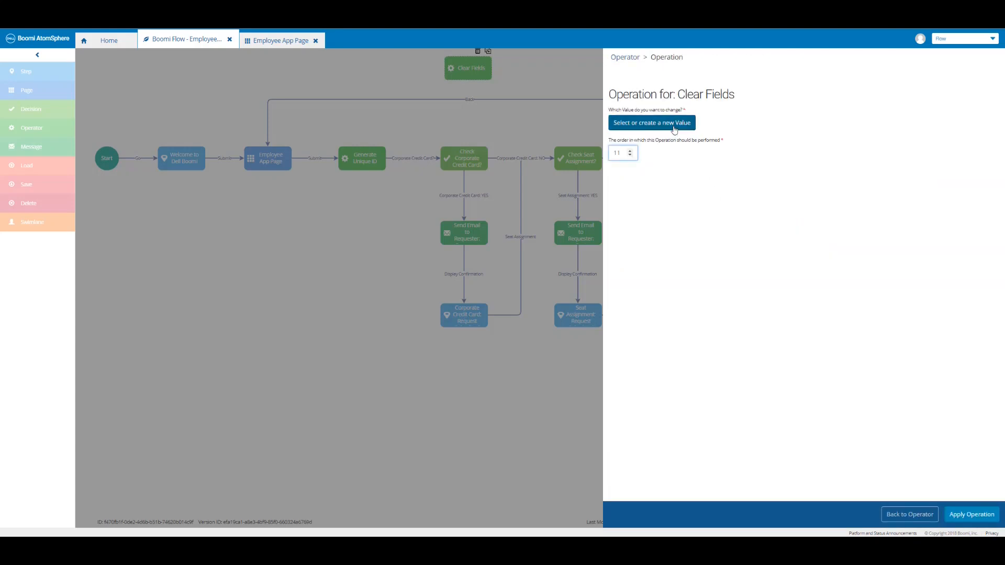
click(674, 124)
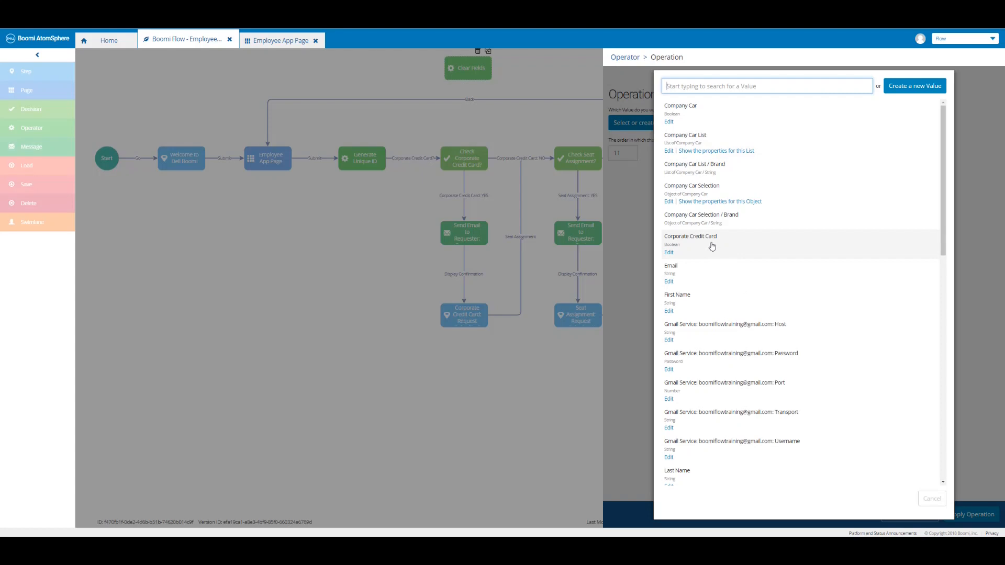
click(712, 247)
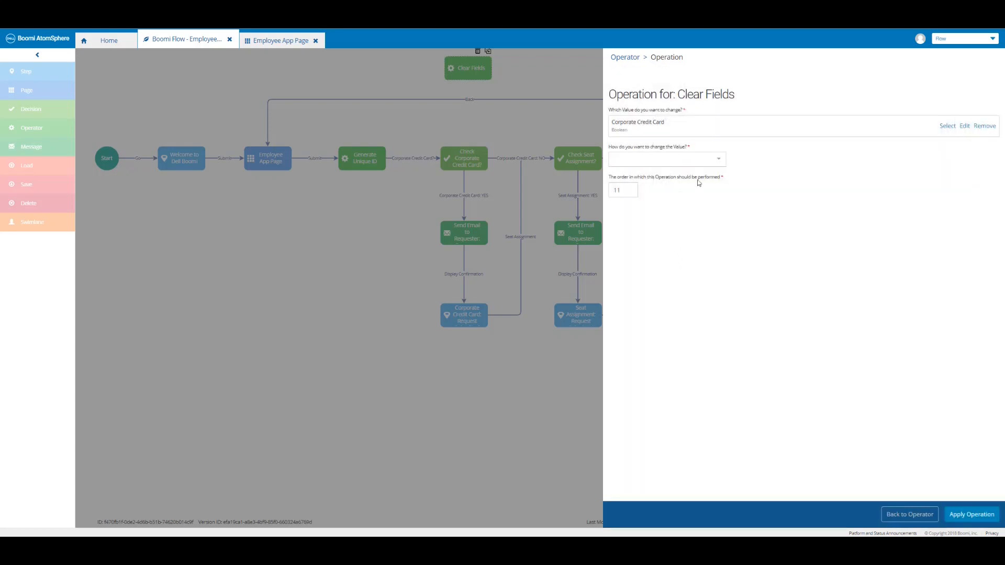
click(702, 161)
click(687, 190)
click(969, 516)
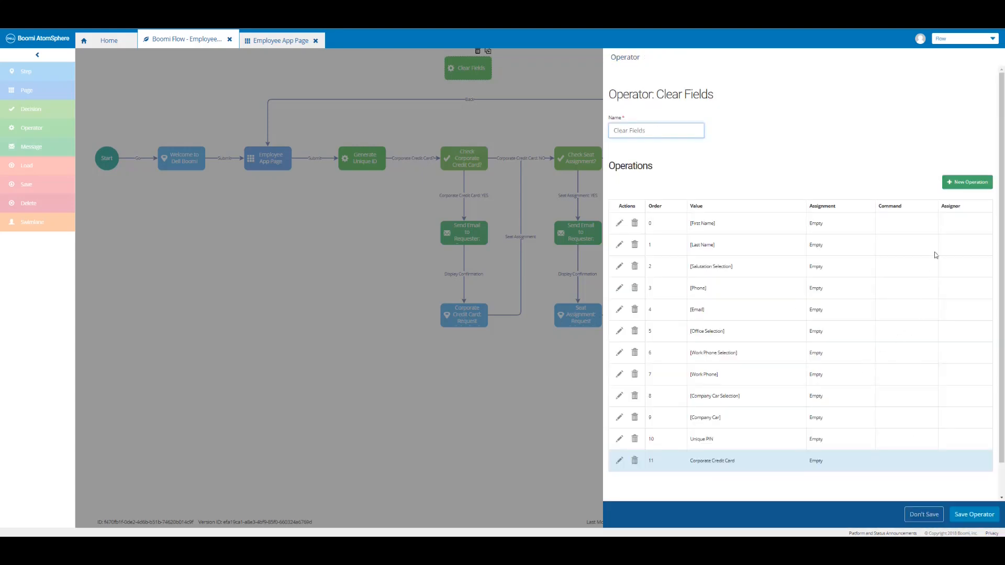
Add a Seat Assignment → Empty operation and save the Clear Fields operator.
click(965, 183)
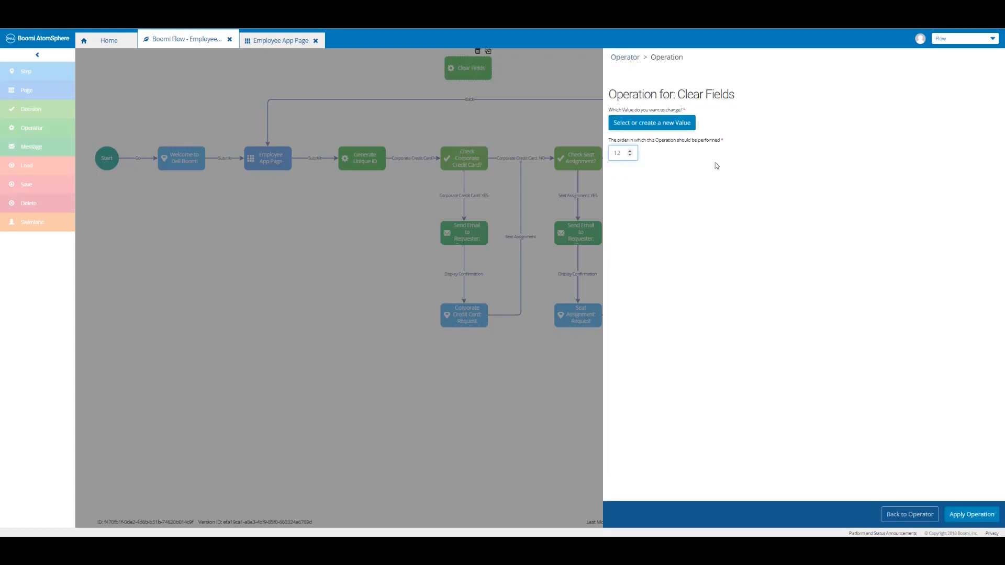
click(689, 124)
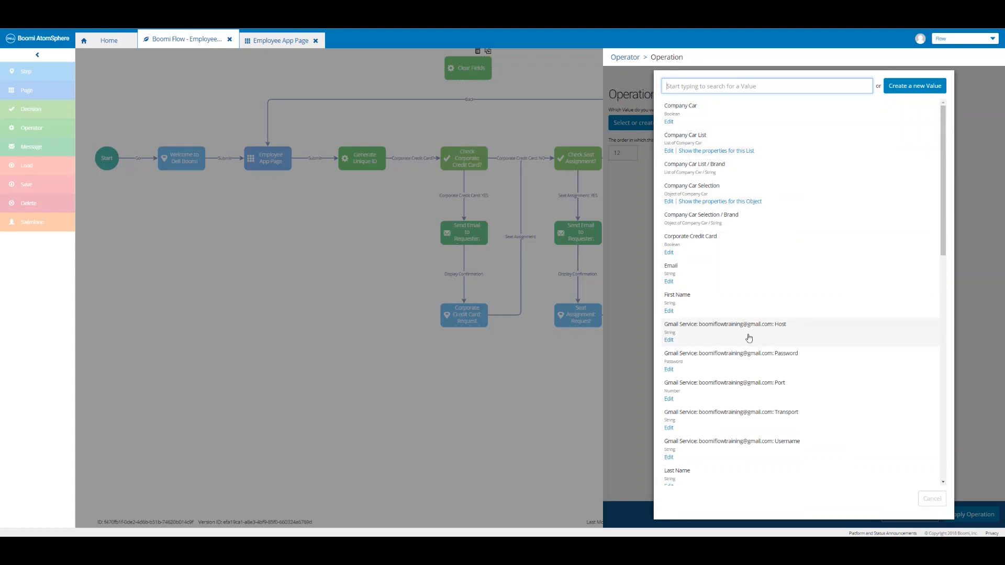
scroll(749, 337, down, 5)
scroll(748, 337, down, 5)
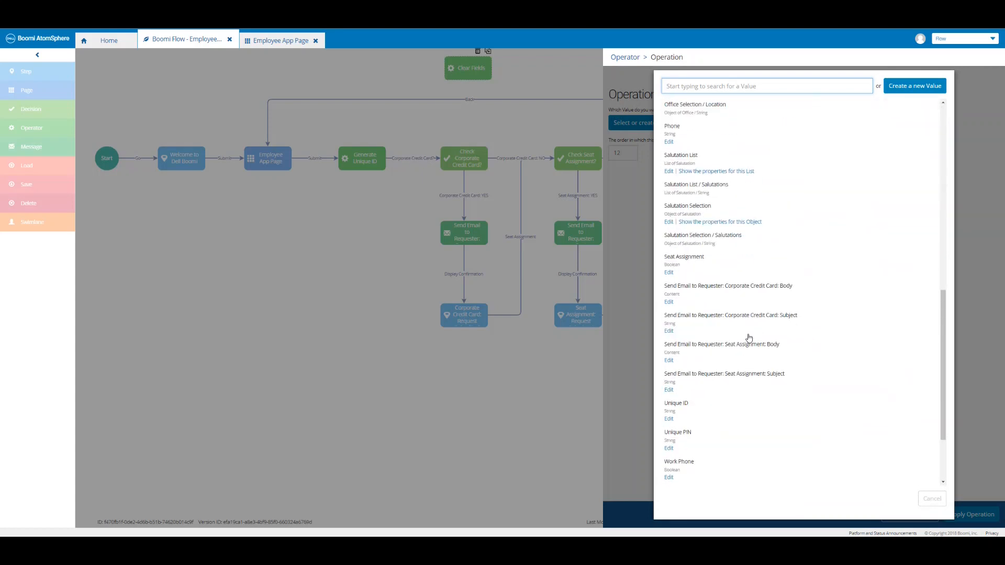
click(703, 282)
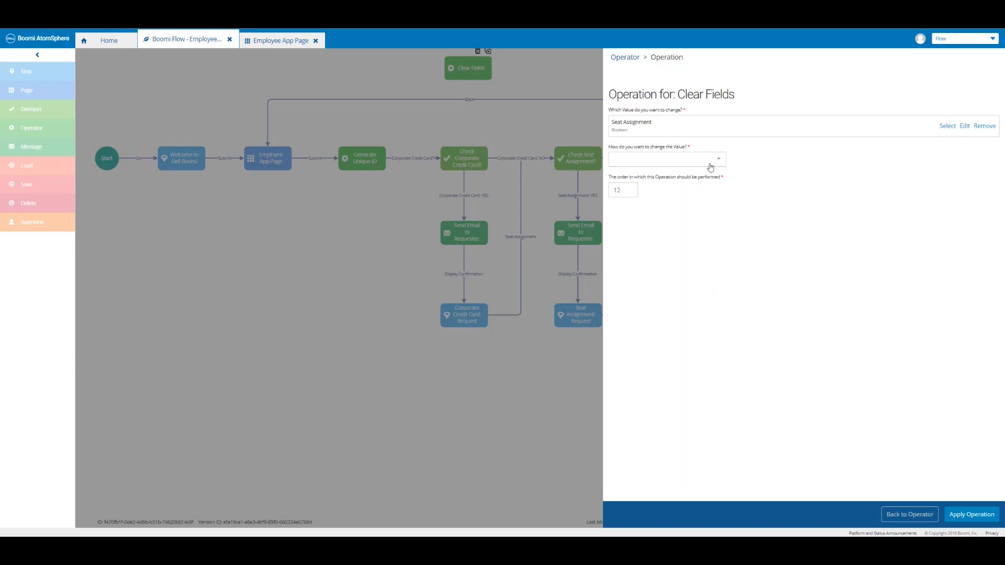
click(710, 166)
click(697, 191)
click(970, 516)
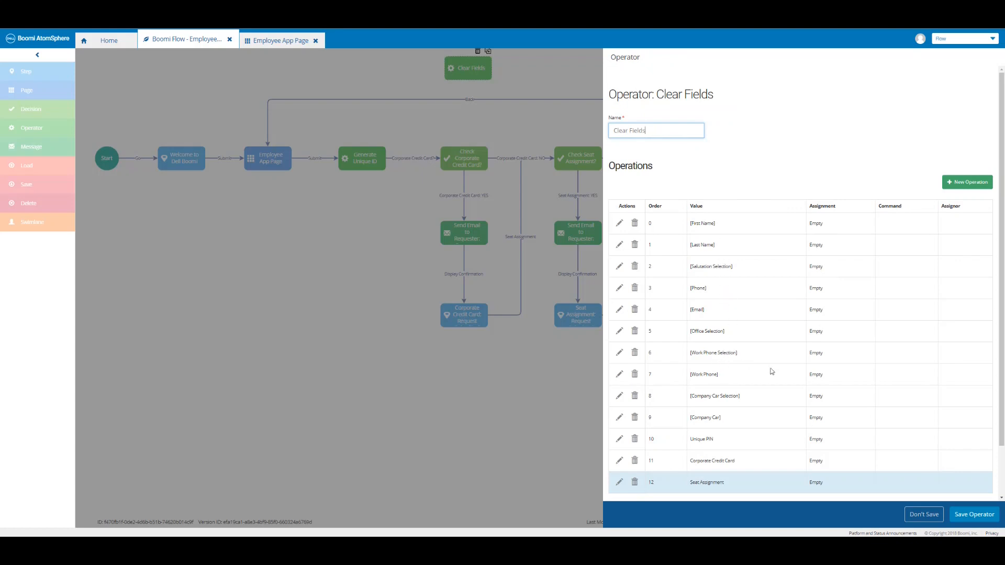
click(974, 514)
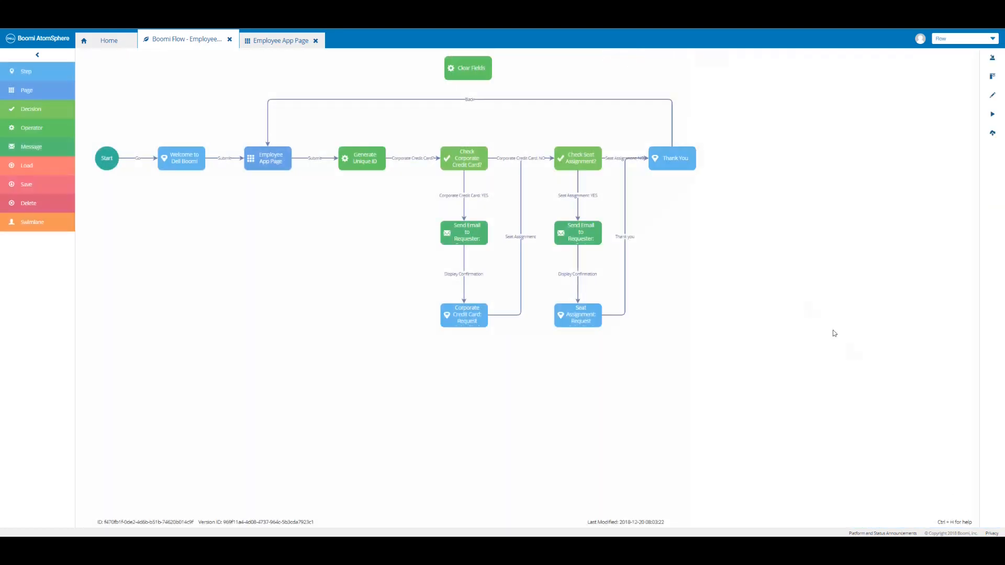
Select the Back outcome from Thank You to Employee App Page and delete it.
click(469, 100)
key(Delete)
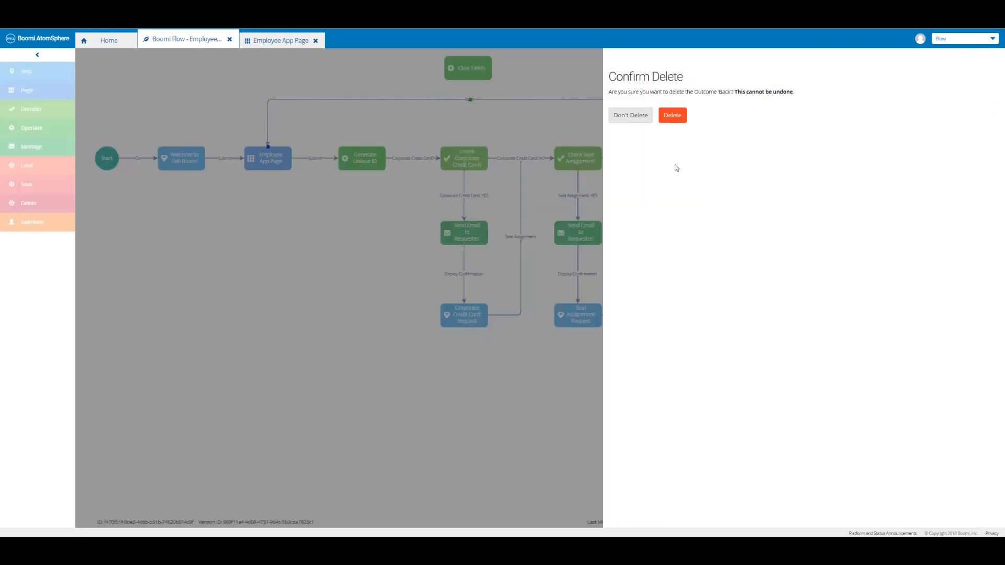
click(672, 119)
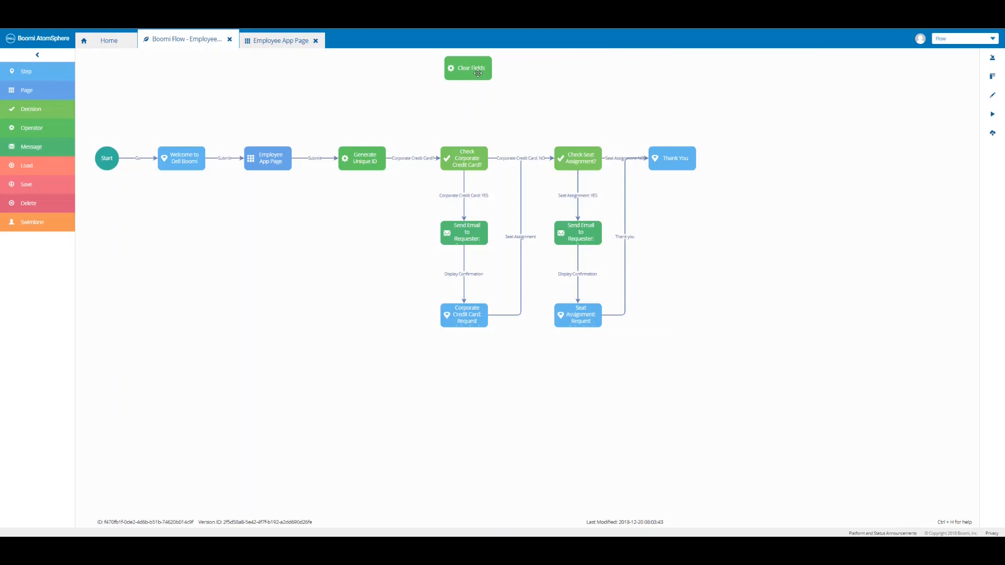
Connect Thank You to Clear Fields with a saved outcome named 'Back' and tidy its path.
drag(477, 73, 478, 104)
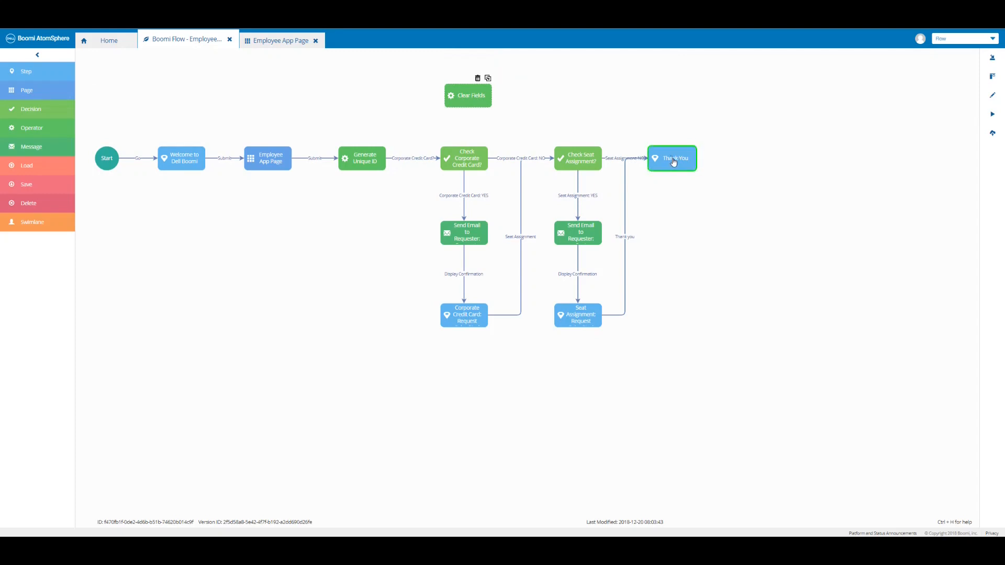
drag(491, 102, 661, 158)
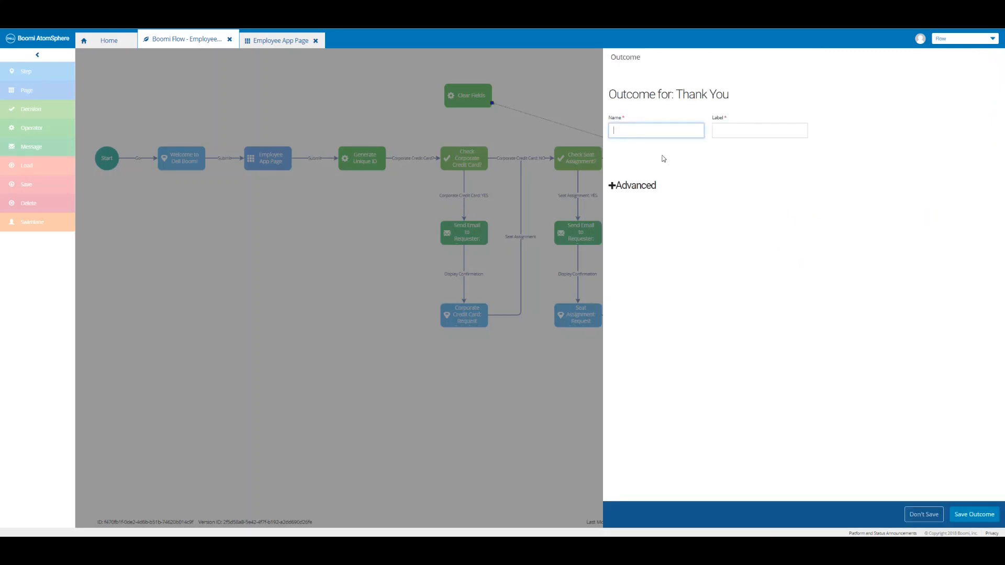
text(Back)
key(Tab)
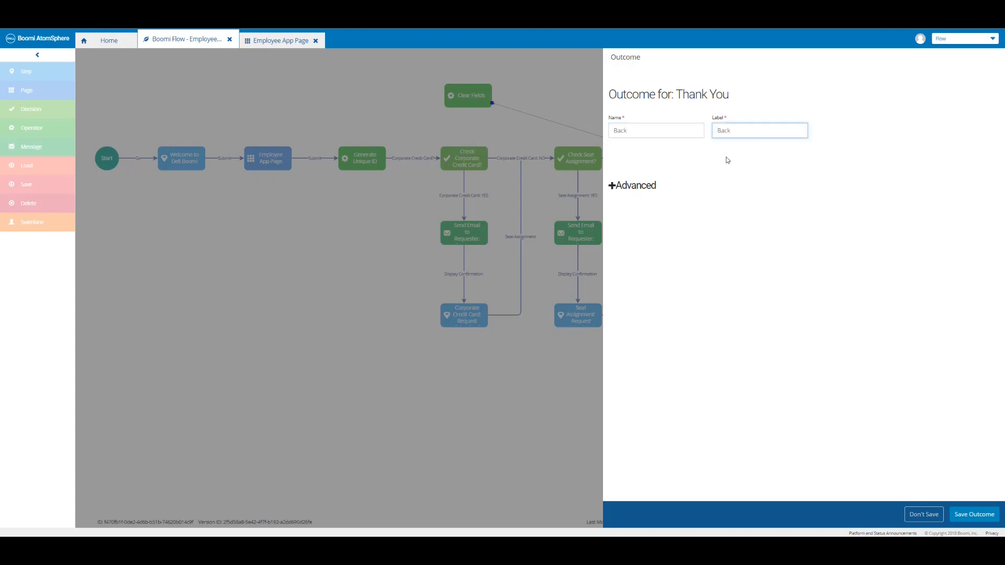
click(980, 514)
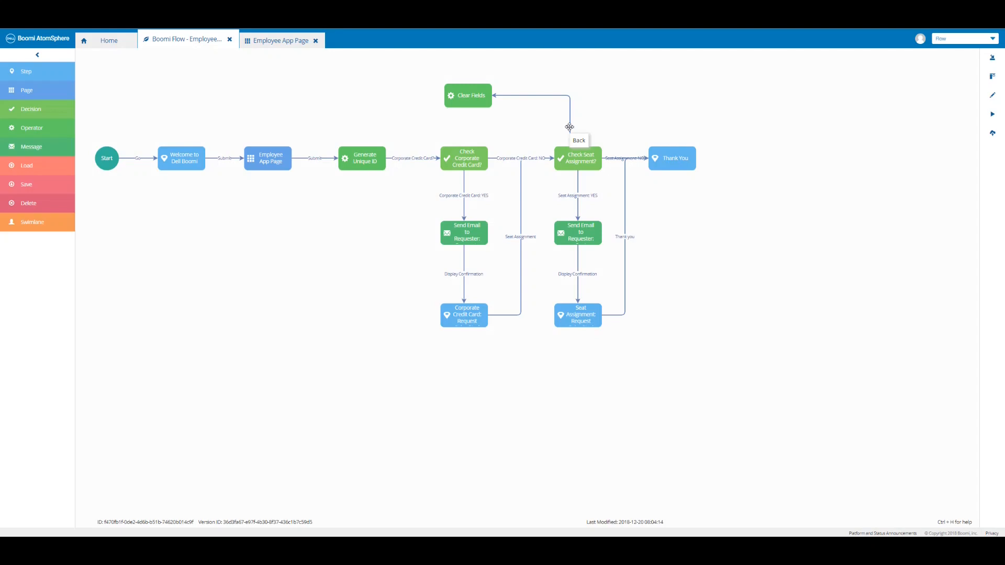
drag(569, 127, 674, 126)
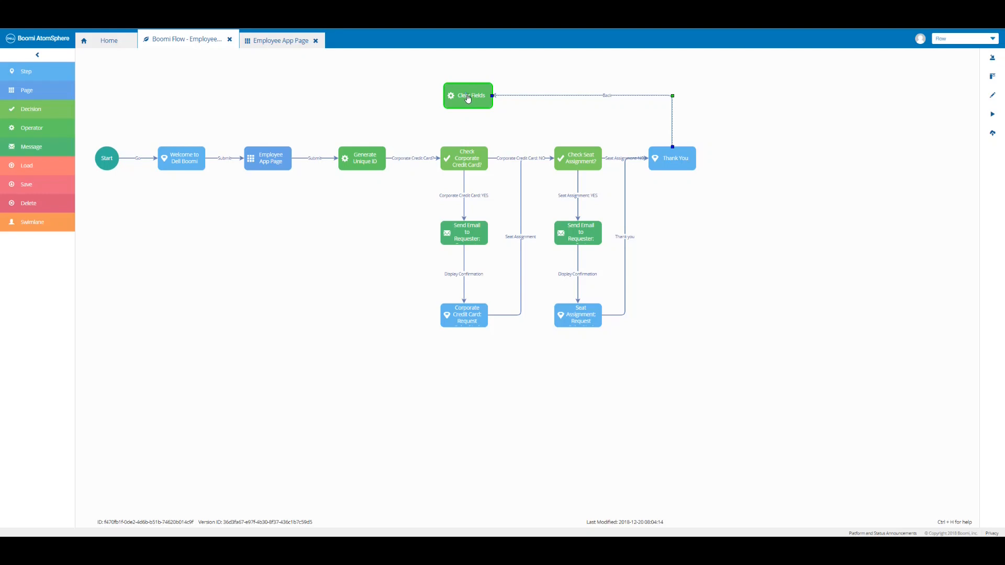
Connect Clear Fields to Employee App Page with a 'Back' outcome routed above the flow.
drag(468, 98, 267, 158)
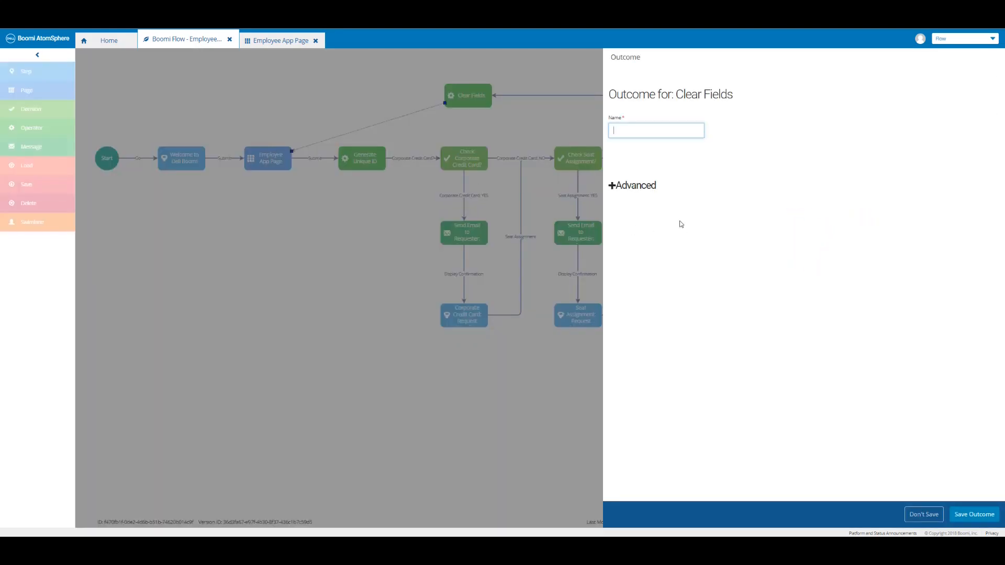
text(Back)
click(974, 515)
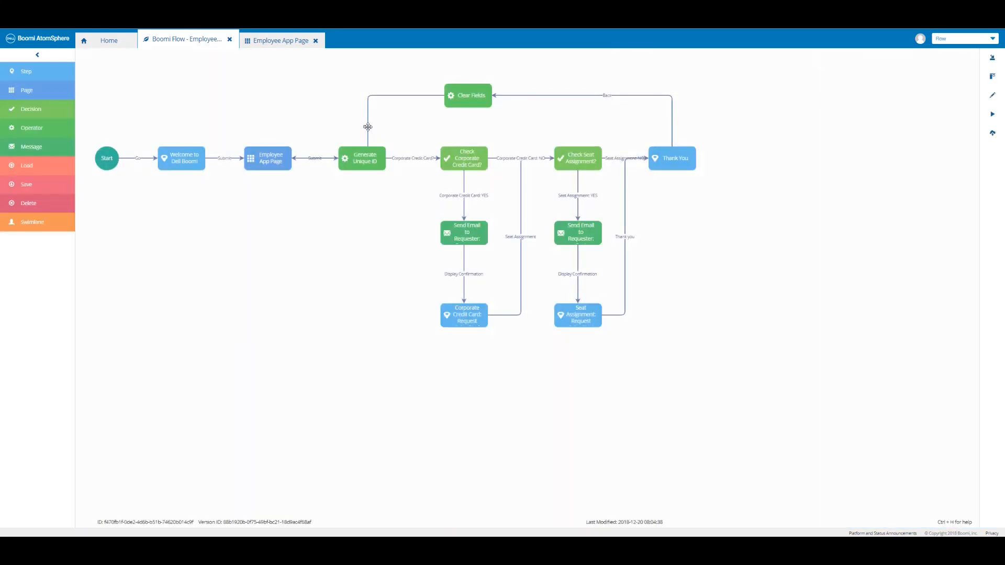
drag(368, 126, 266, 128)
click(518, 124)
Publish the flow as default with comment 'Boomi Flow - Employee App - Clear Fields Operator', then run it.
click(993, 137)
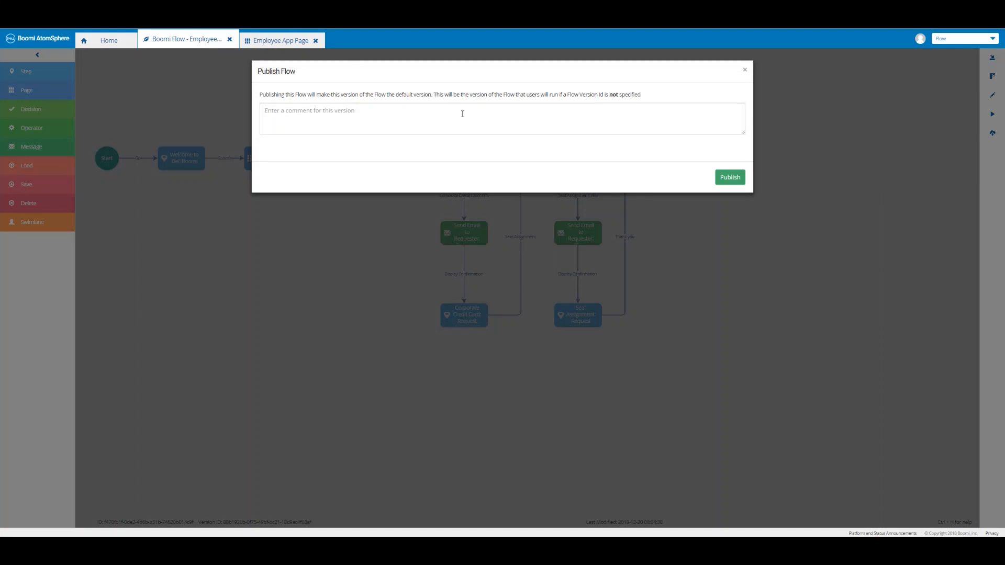
click(462, 114)
text(Boomi Flow - Employee App - Clear Fields Operator)
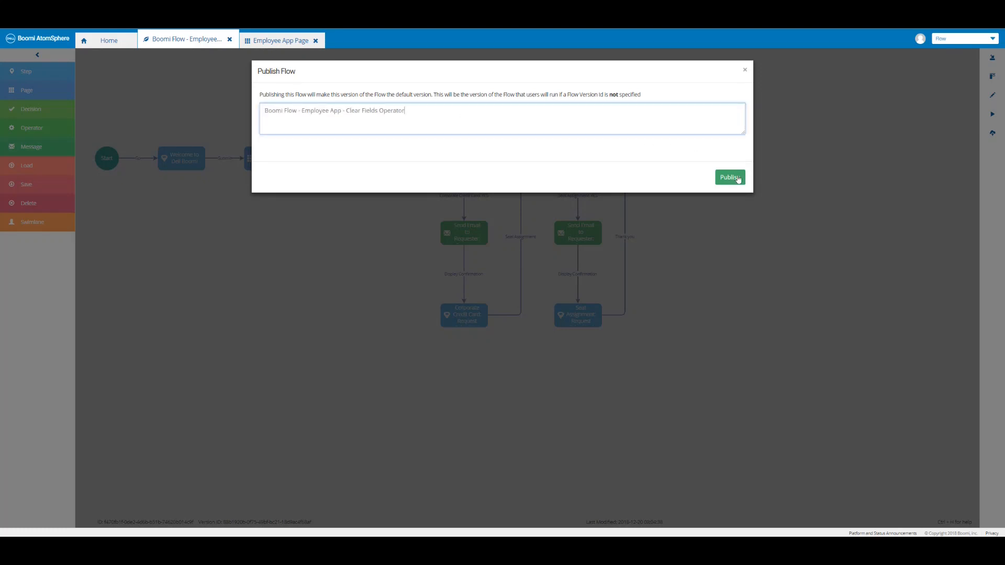
click(736, 179)
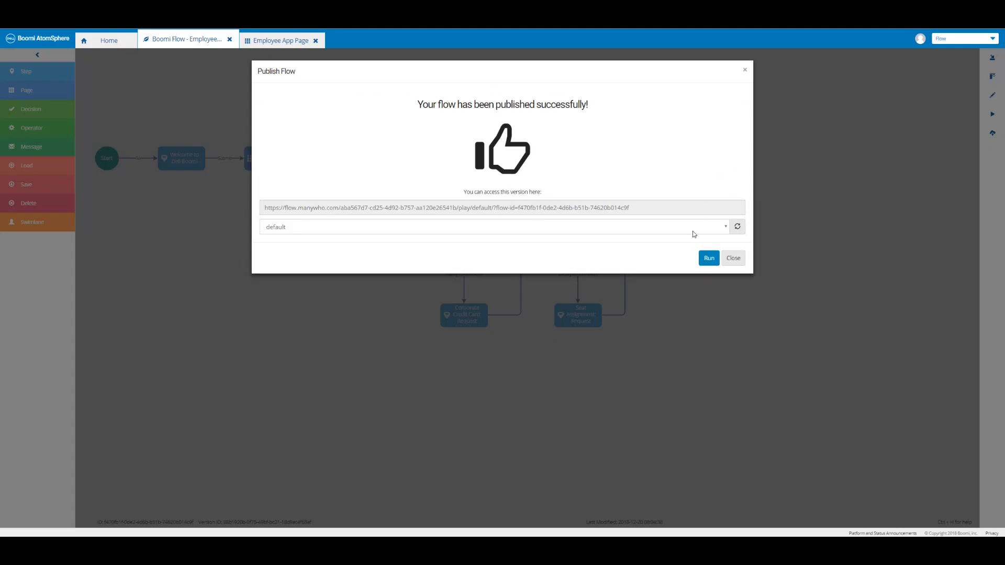
click(708, 259)
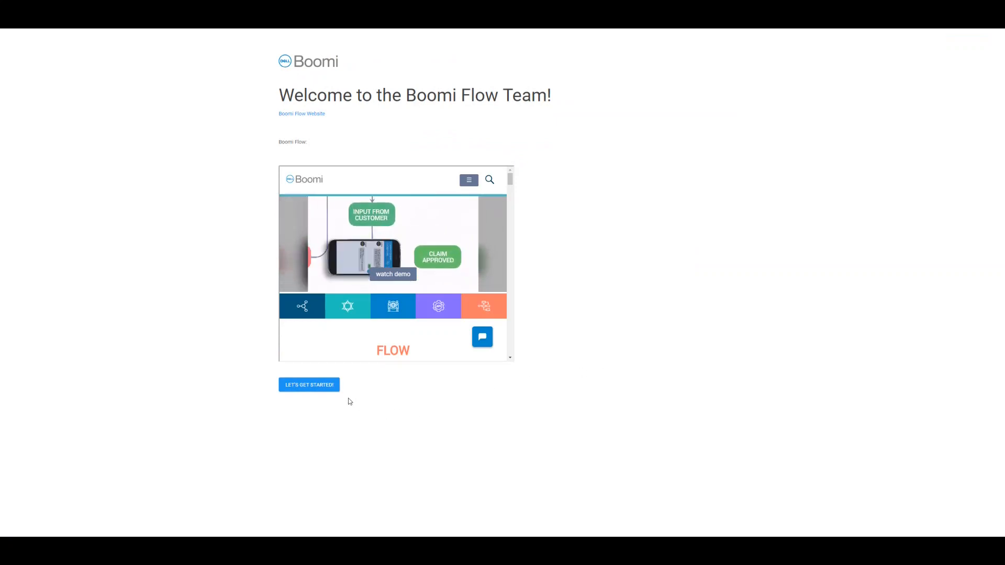
Start the employee app and submit the filled-in new-hire form.
click(329, 386)
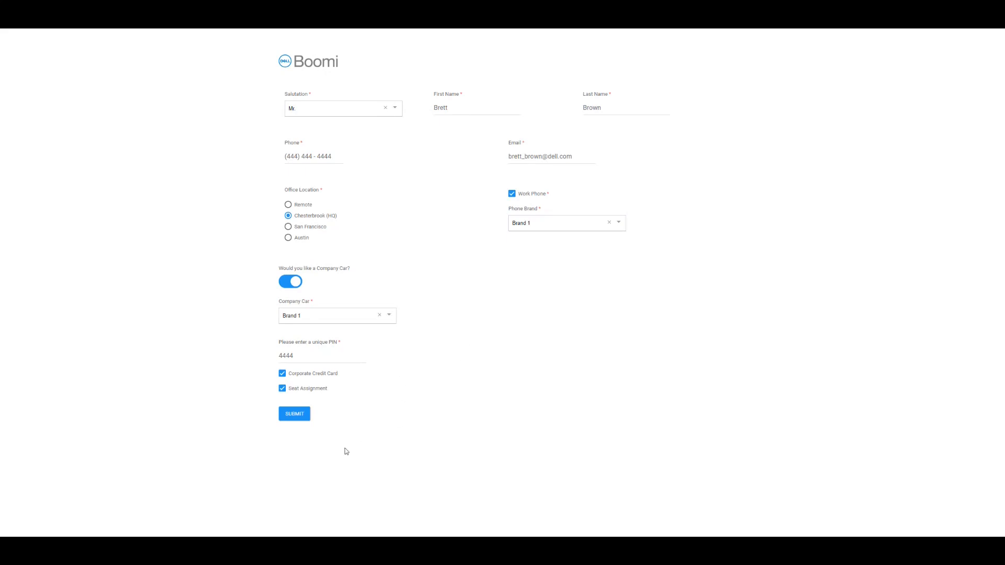
click(300, 418)
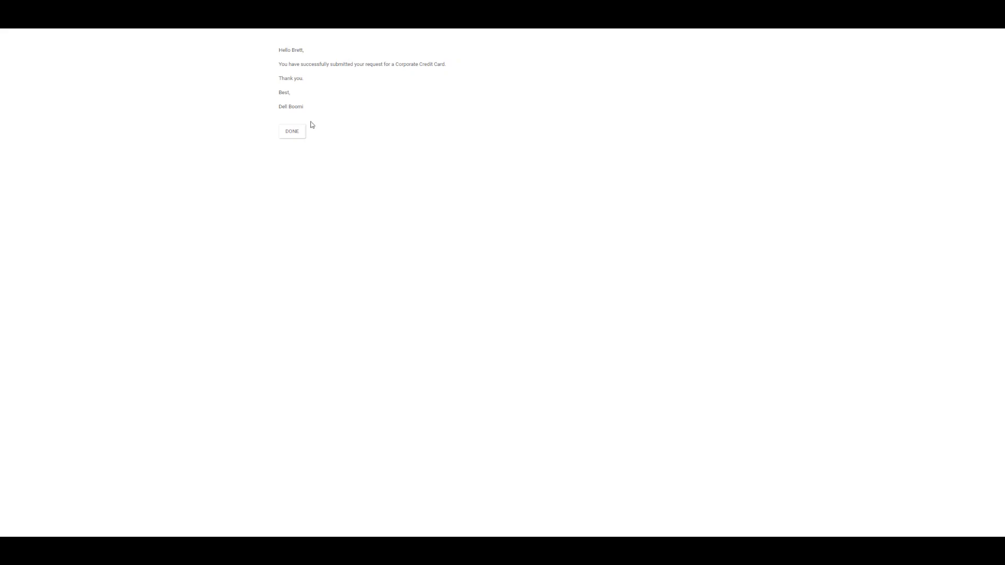
Pass the credit card and seat confirmations, verify Back shows an empty form, and close the publish results.
click(293, 137)
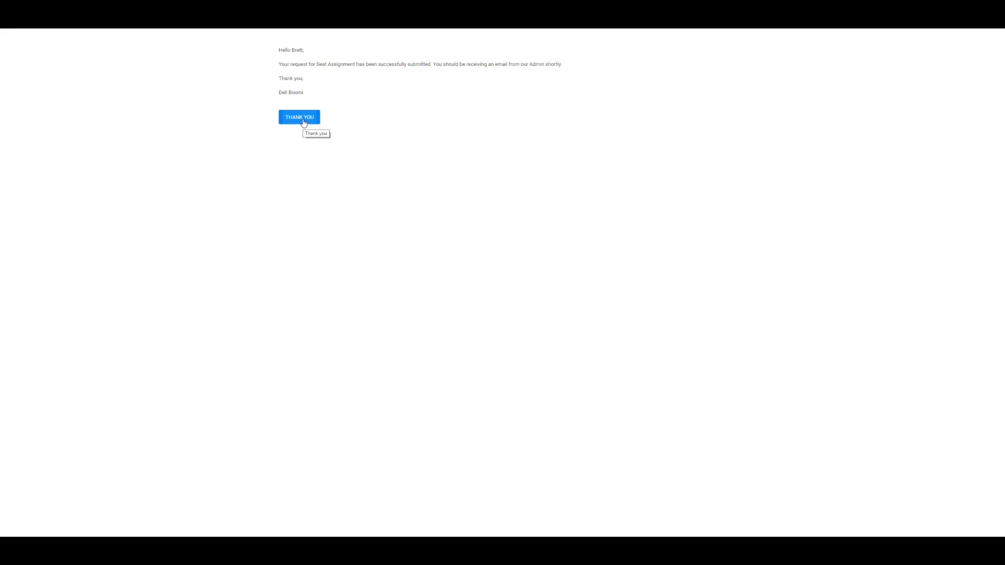
click(303, 122)
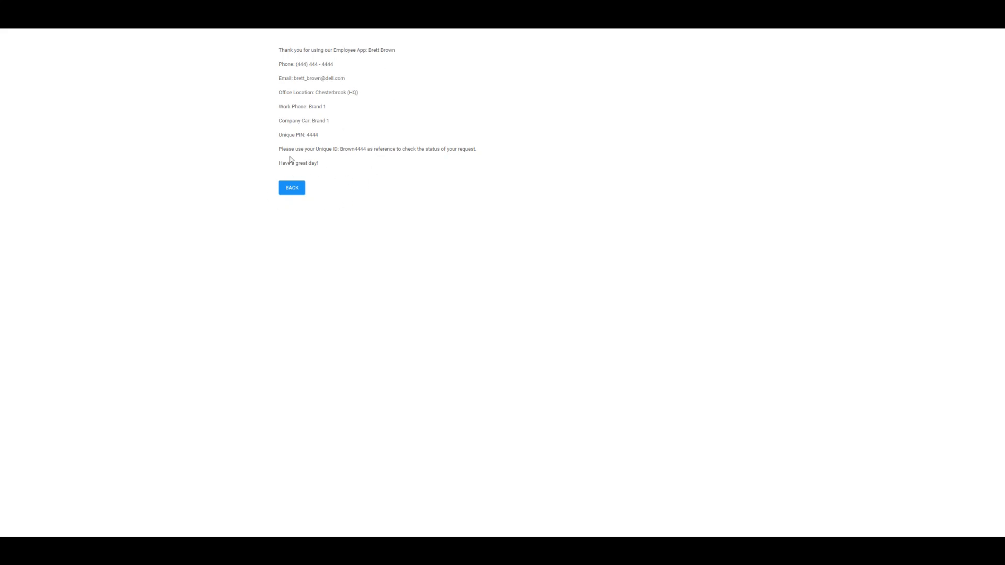
click(295, 194)
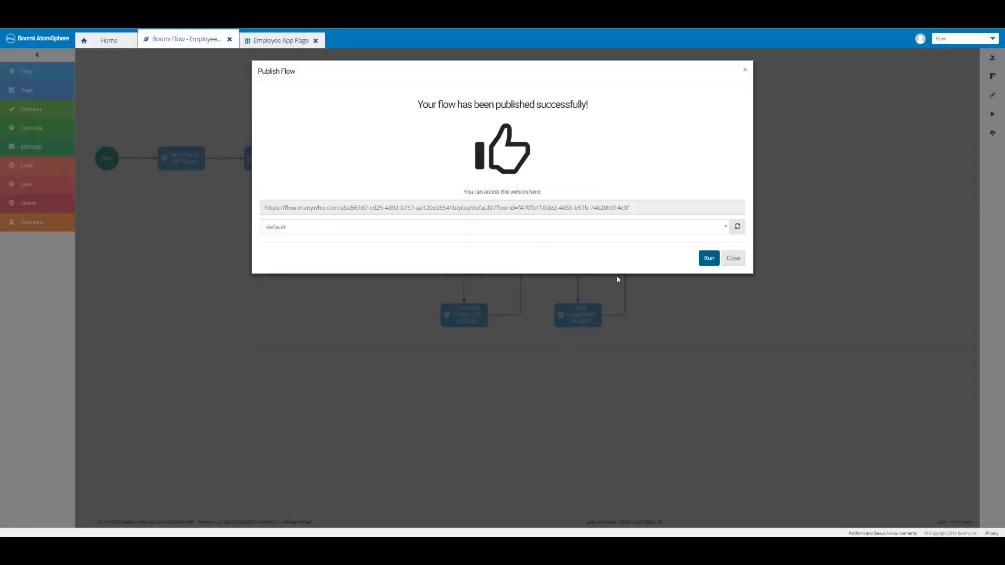
click(733, 258)
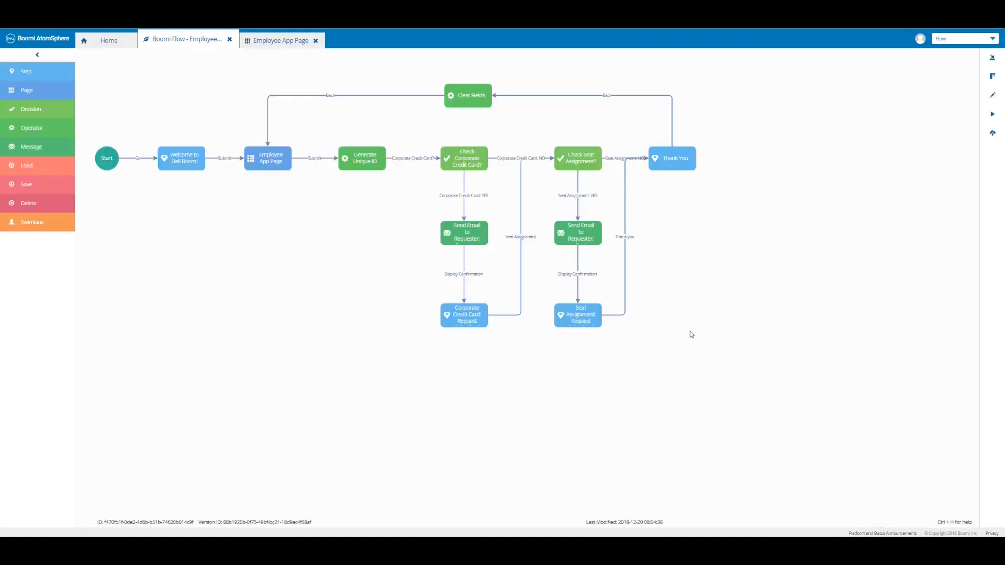
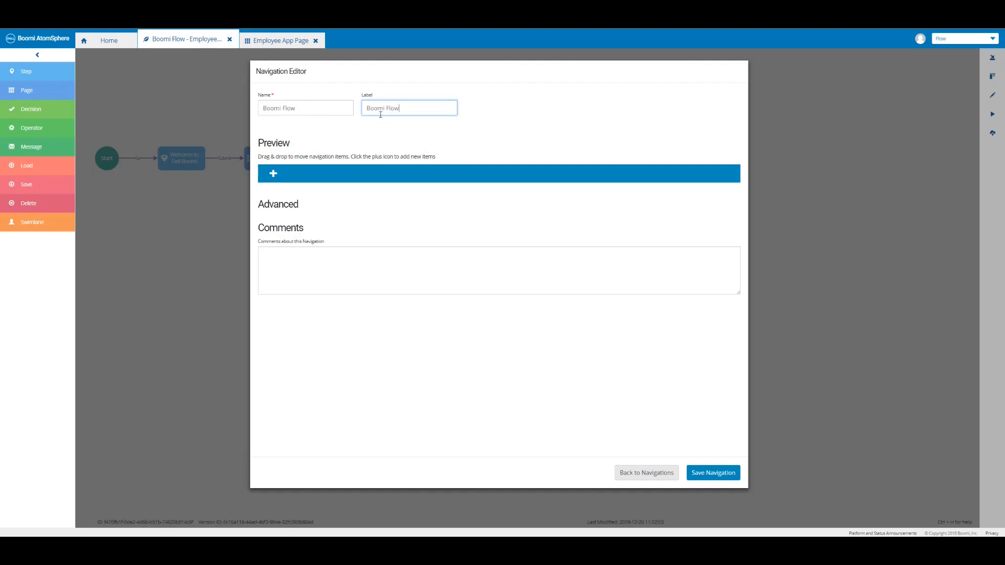
Add a navigation item to Welcome to Dell Boomi labelled 'Boomi Flow'.
click(273, 177)
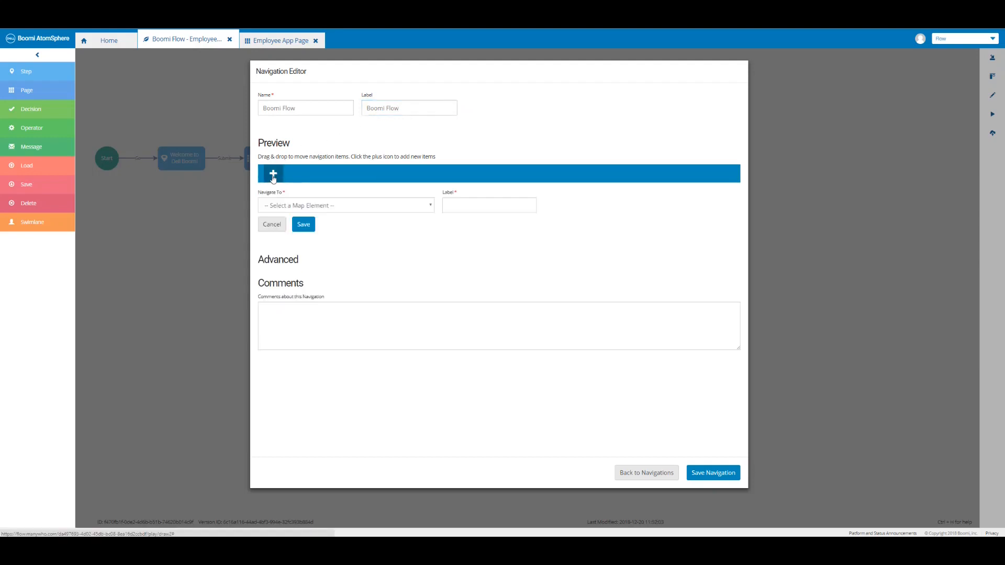
click(371, 208)
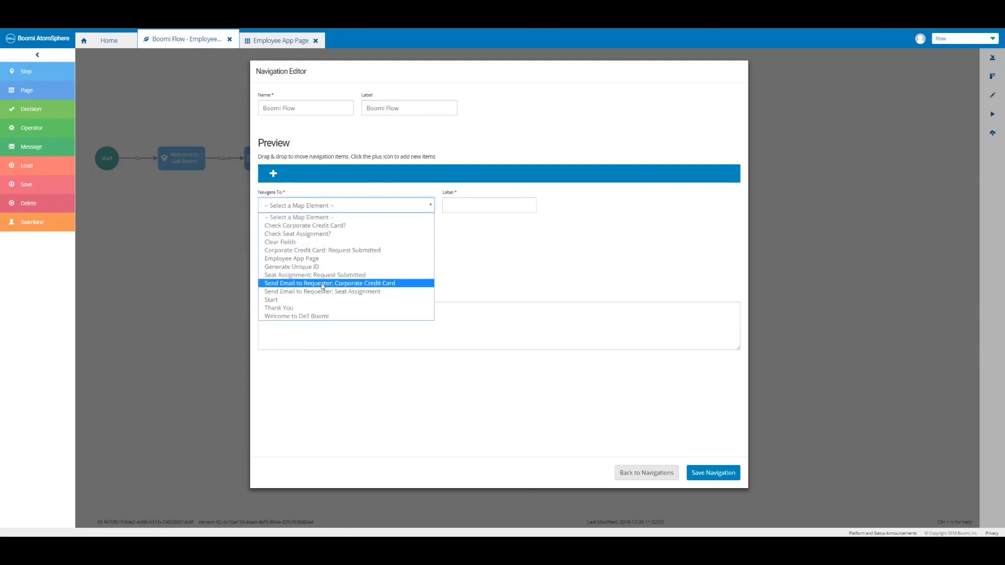
click(319, 316)
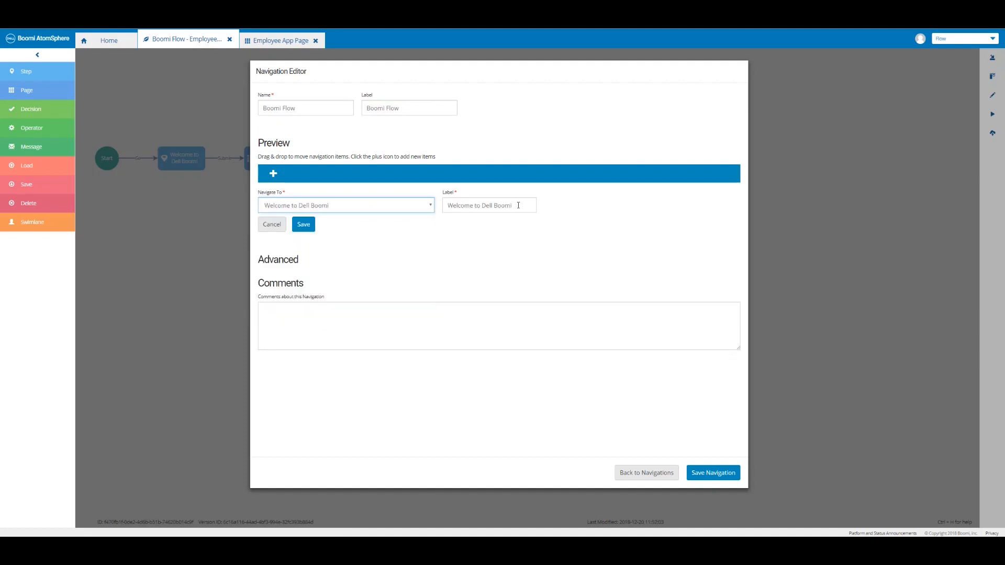
triple_click(518, 206)
text(Boomi Flow)
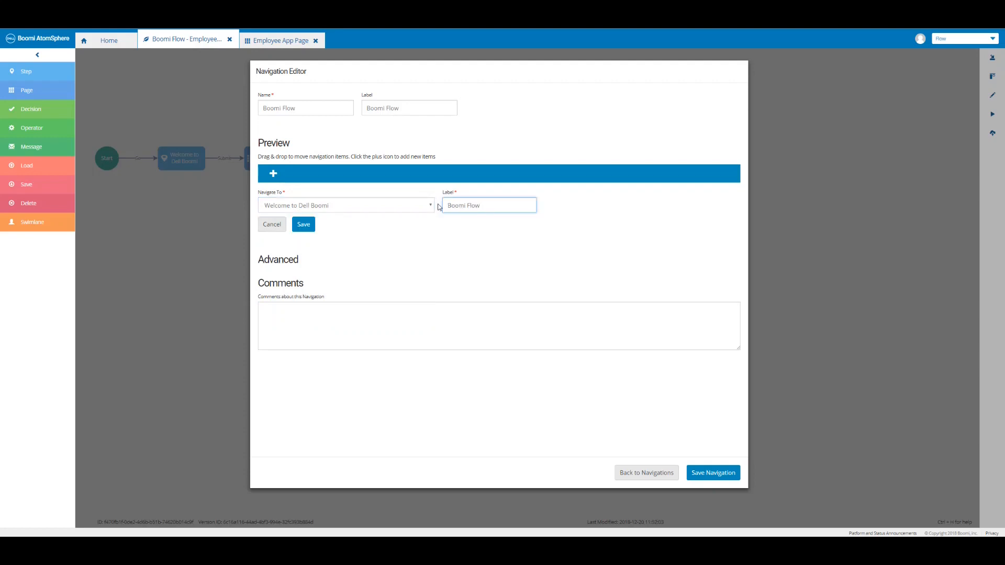
click(309, 226)
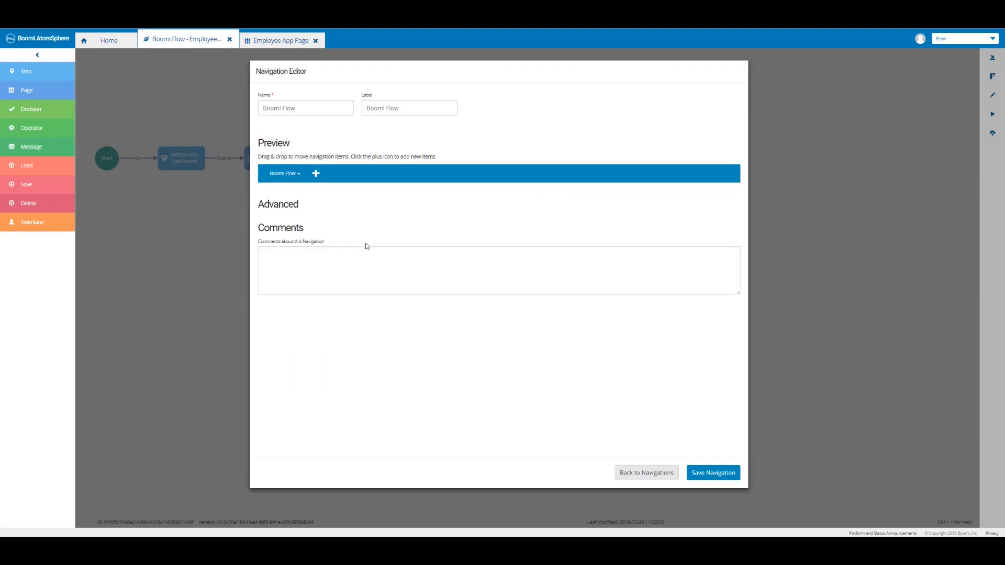
Add an Employee App Page item linked to the Employee App Page element.
click(315, 174)
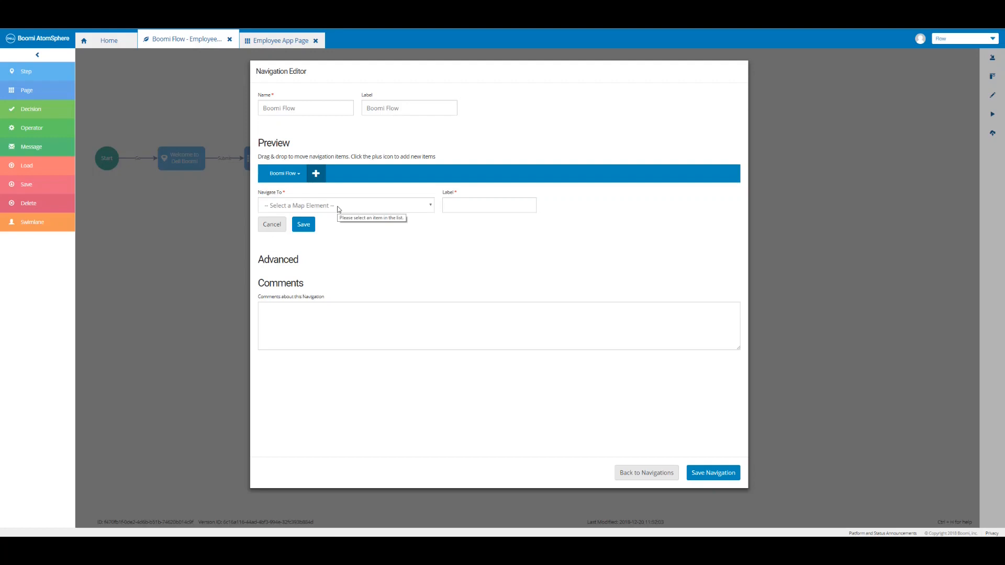
click(338, 206)
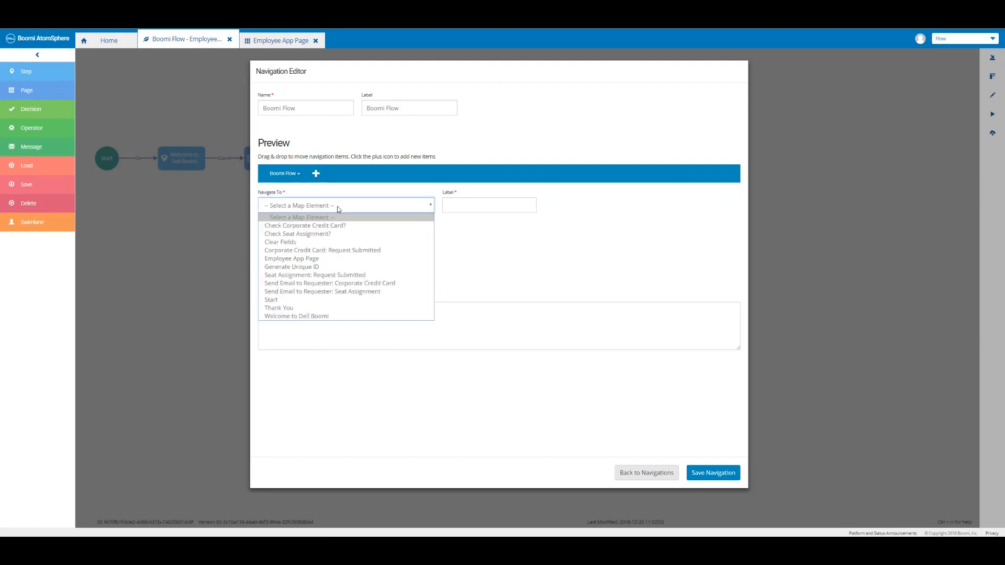
click(322, 260)
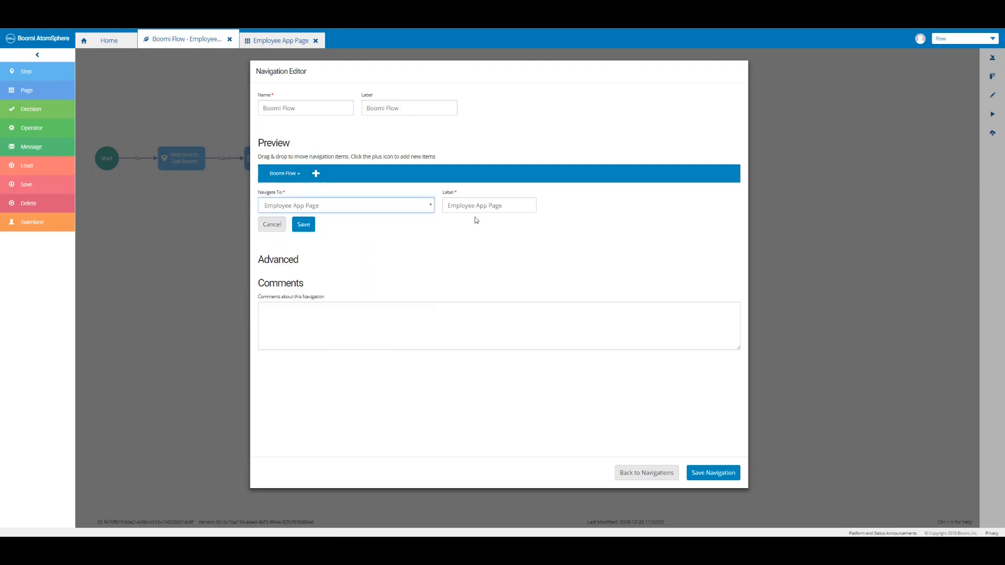
click(308, 227)
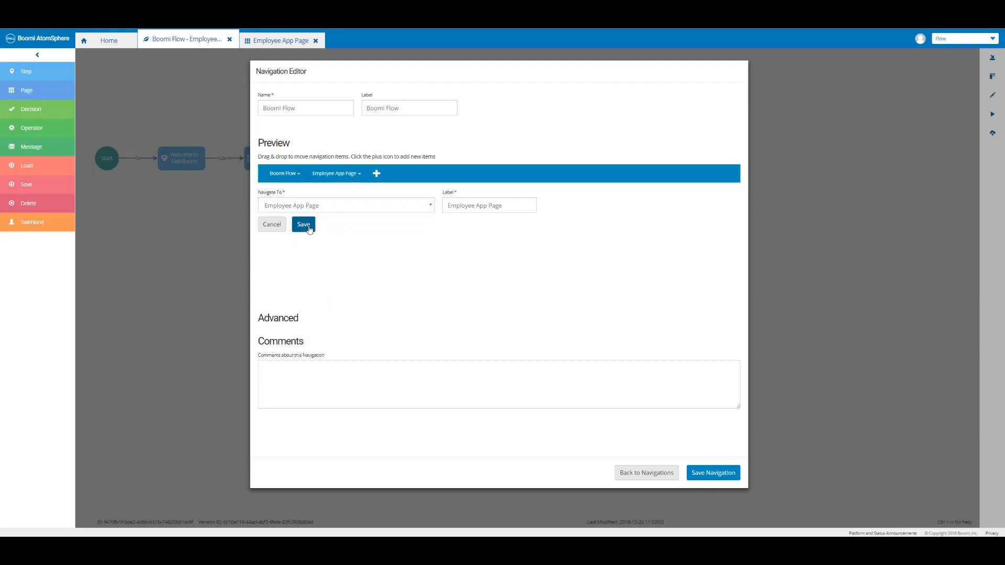
Add an Employee App Page sub-item under the Employee App Page item.
click(340, 176)
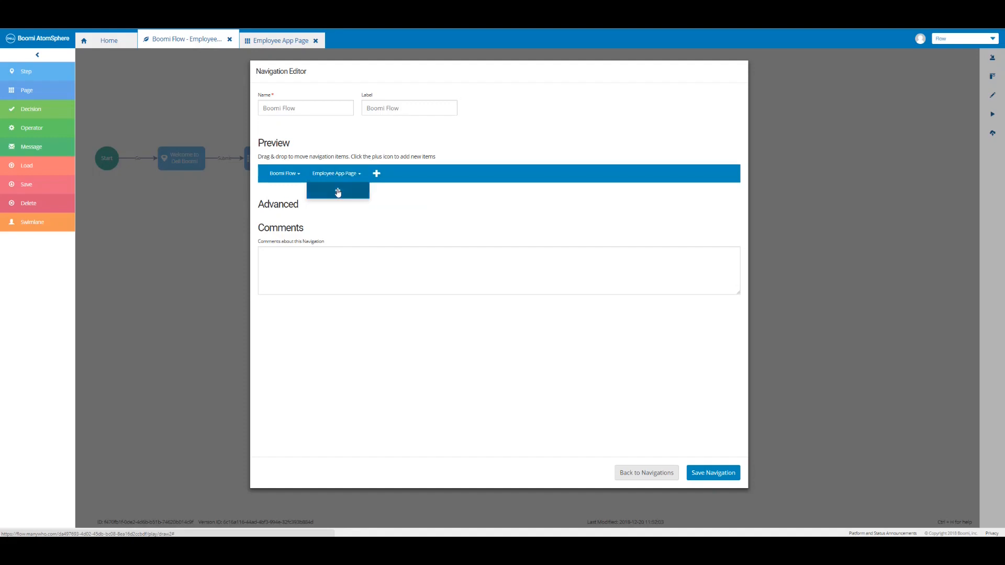
click(338, 191)
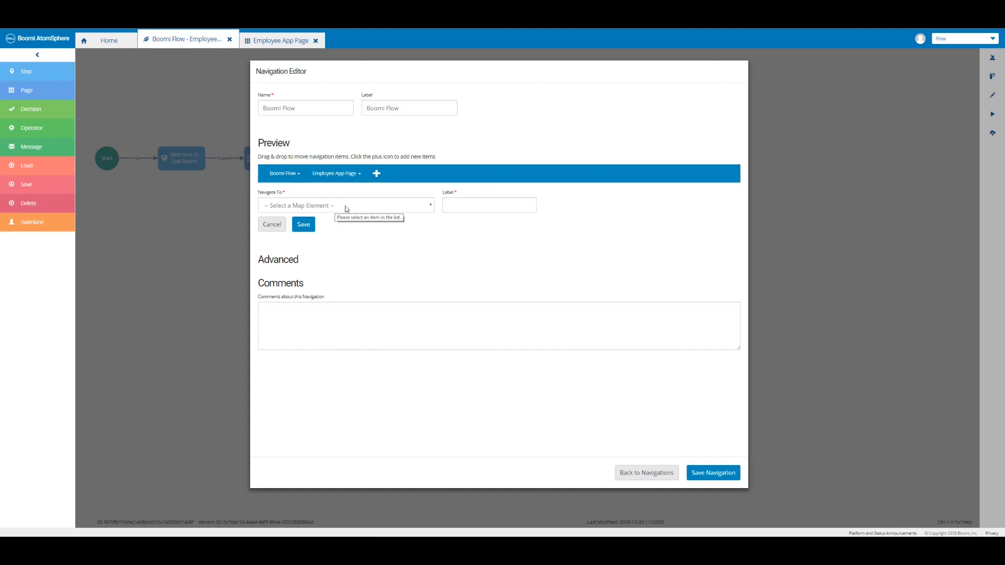
click(345, 207)
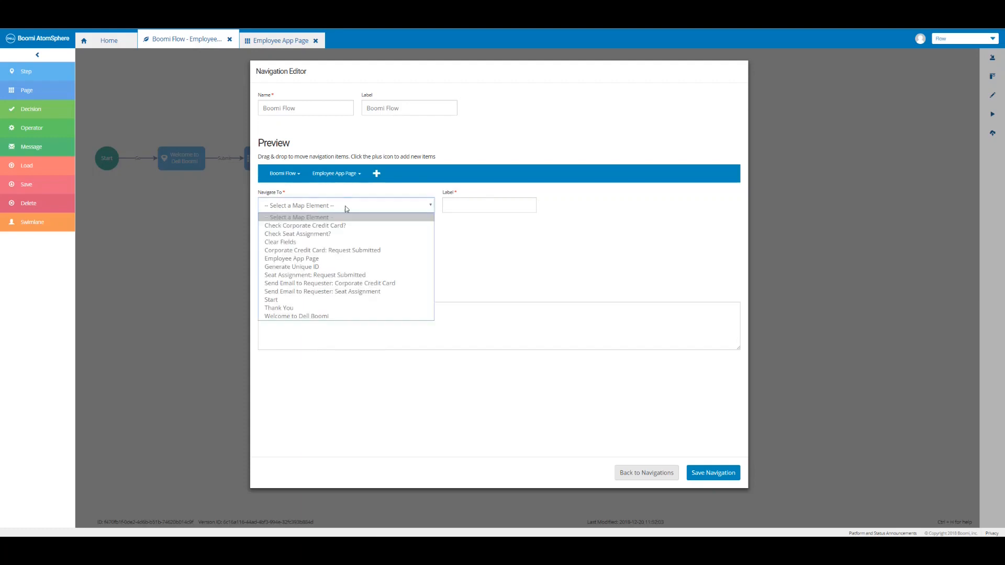
click(320, 261)
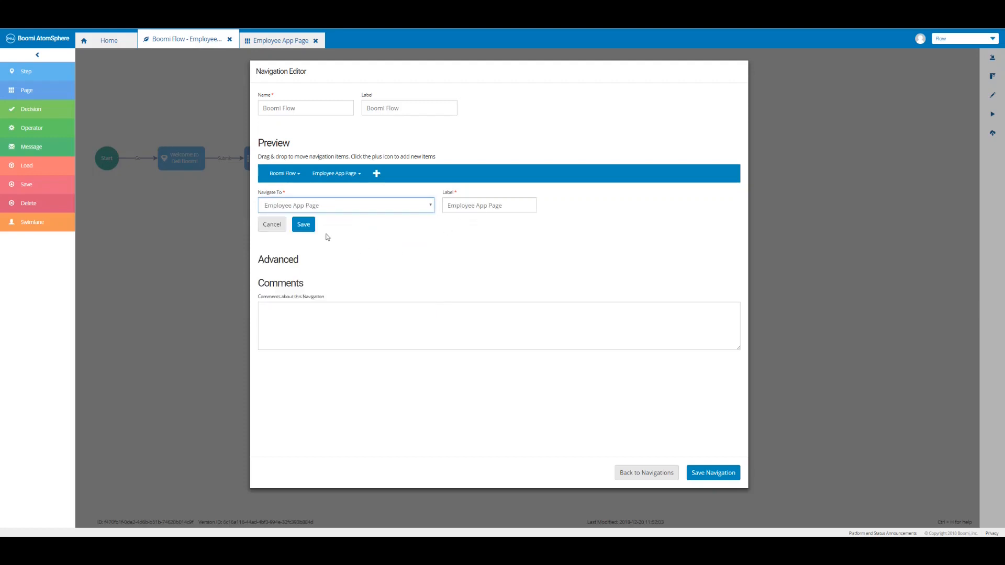
click(310, 230)
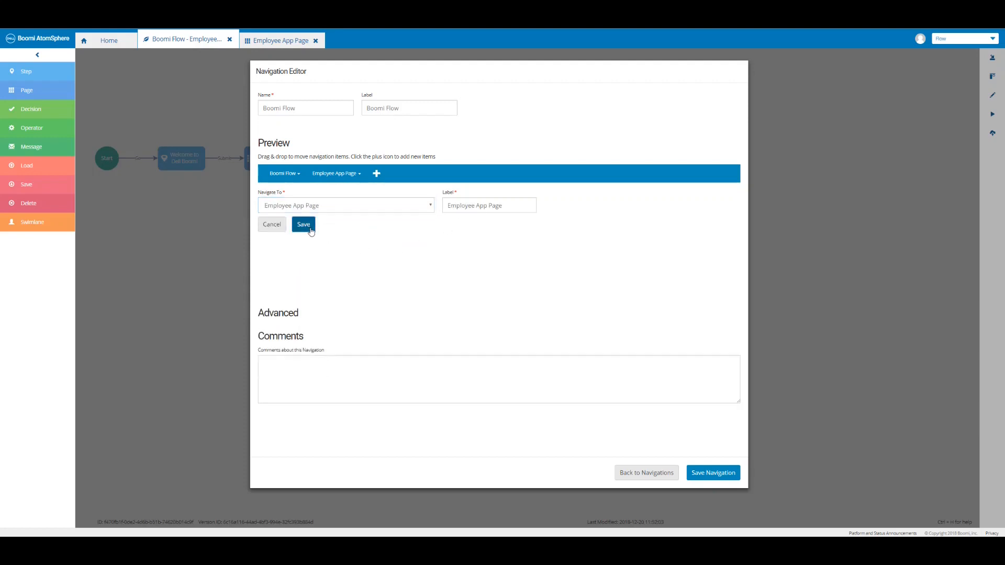
Add a Corporate Credit Card sub-item under Employee App Page, linked to Corporate Credit Card: Request Submitted.
click(340, 178)
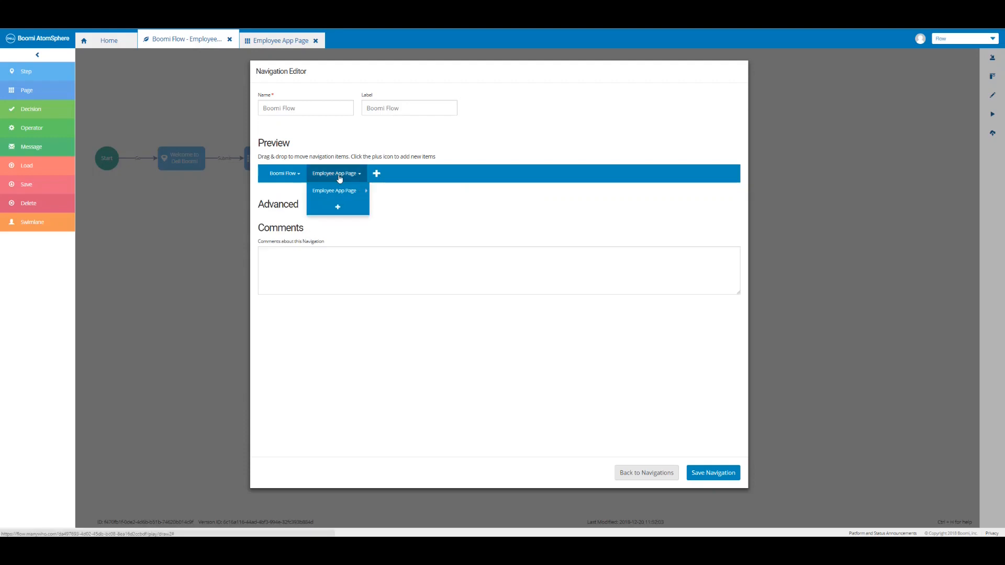
click(339, 208)
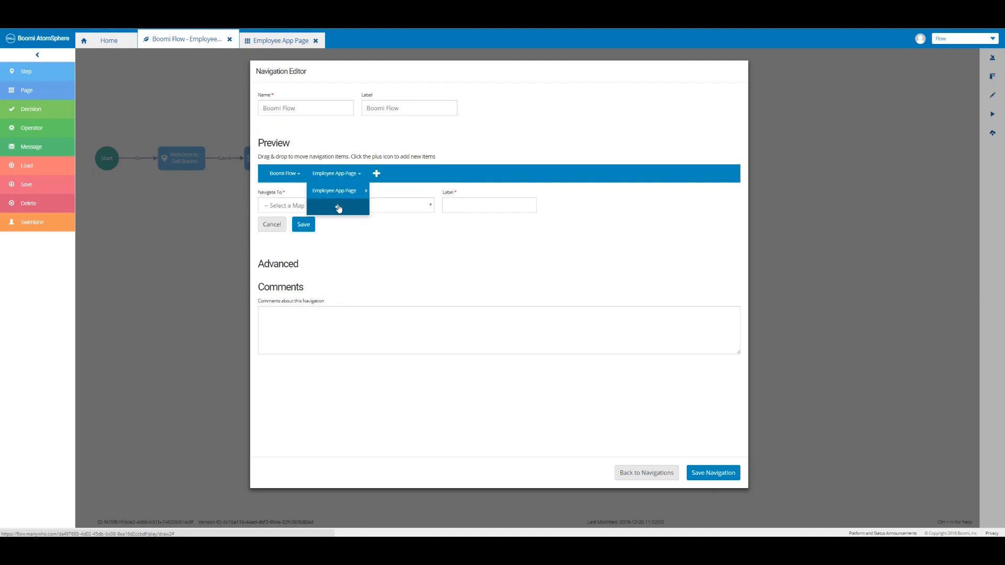
click(375, 208)
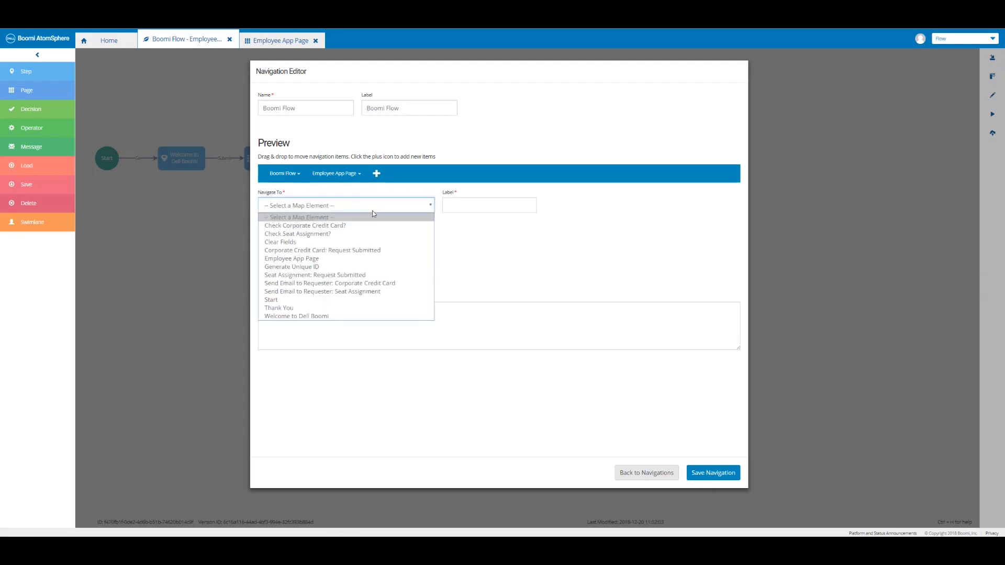
click(331, 251)
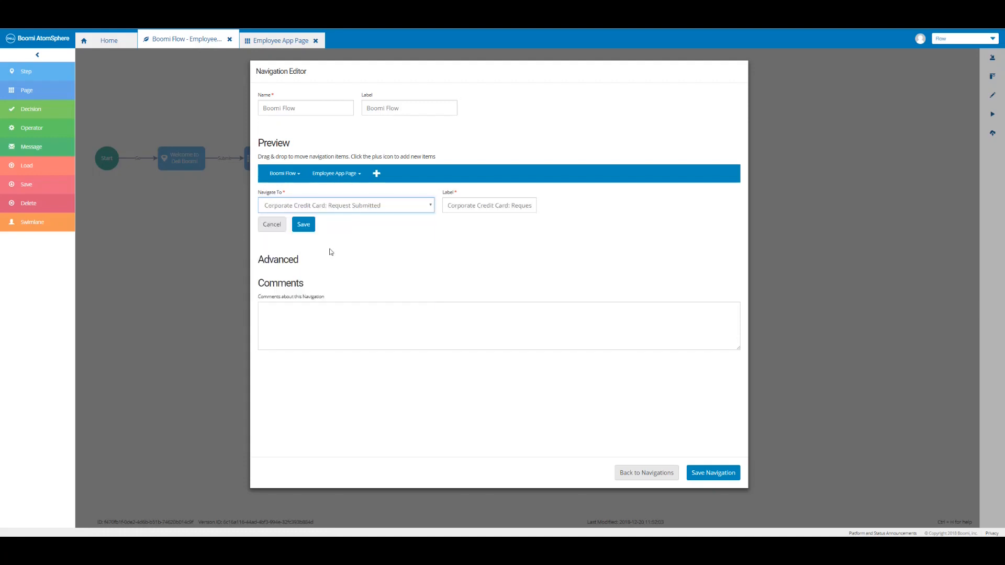
click(508, 205)
key(shift+End)
key(BackSpace)
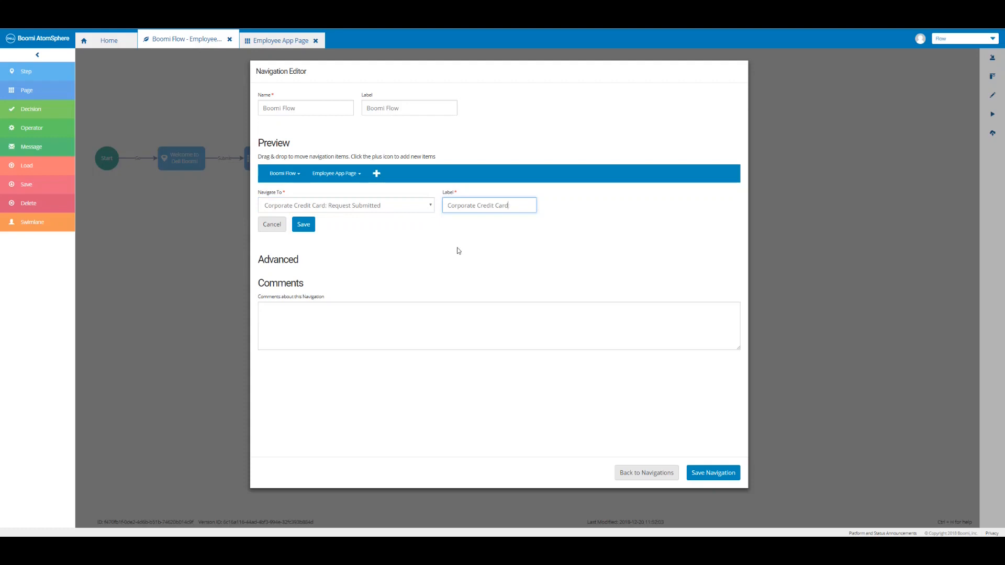
click(302, 229)
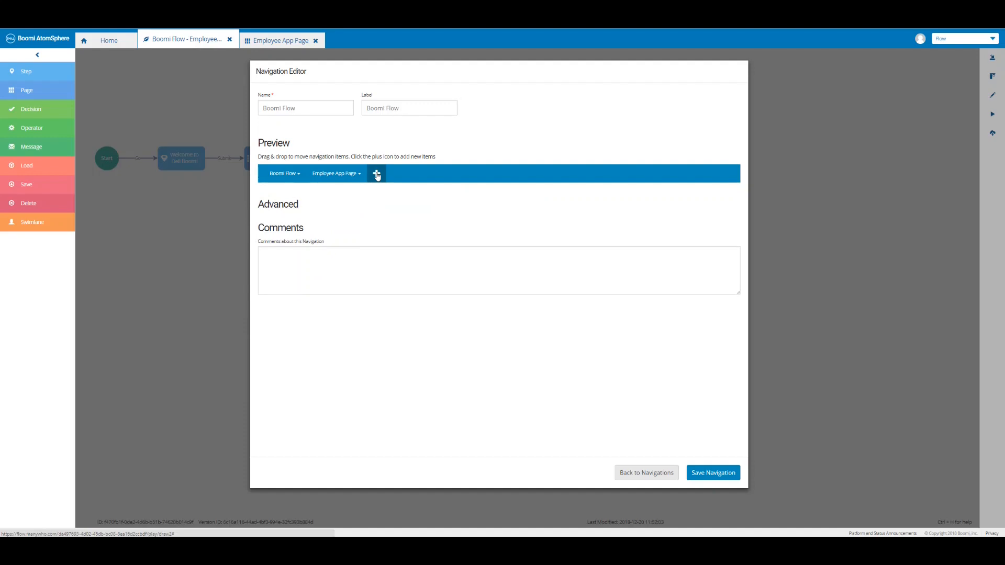
Add a top-level Thank You item linked to the Thank You map element.
click(377, 175)
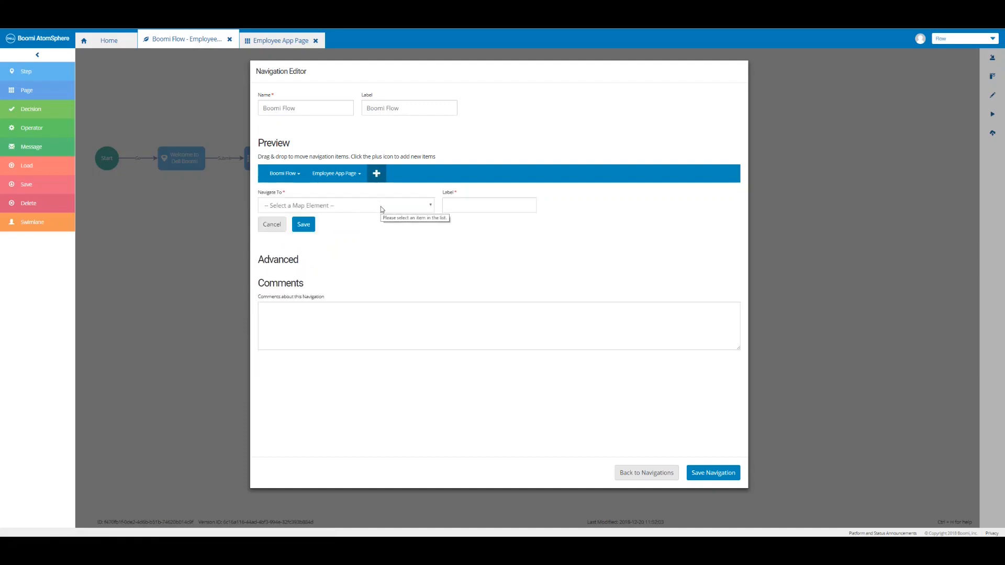
click(381, 206)
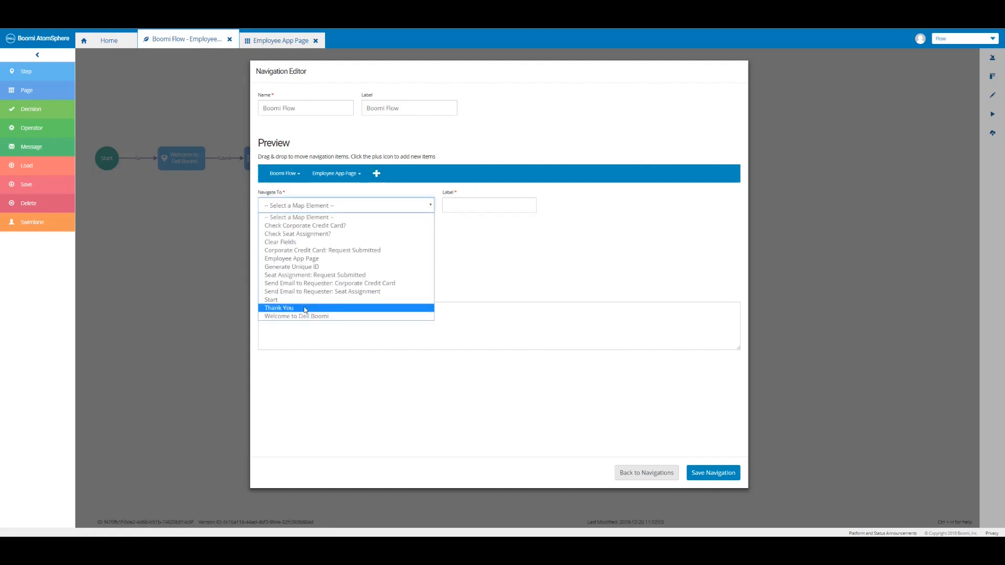
click(305, 309)
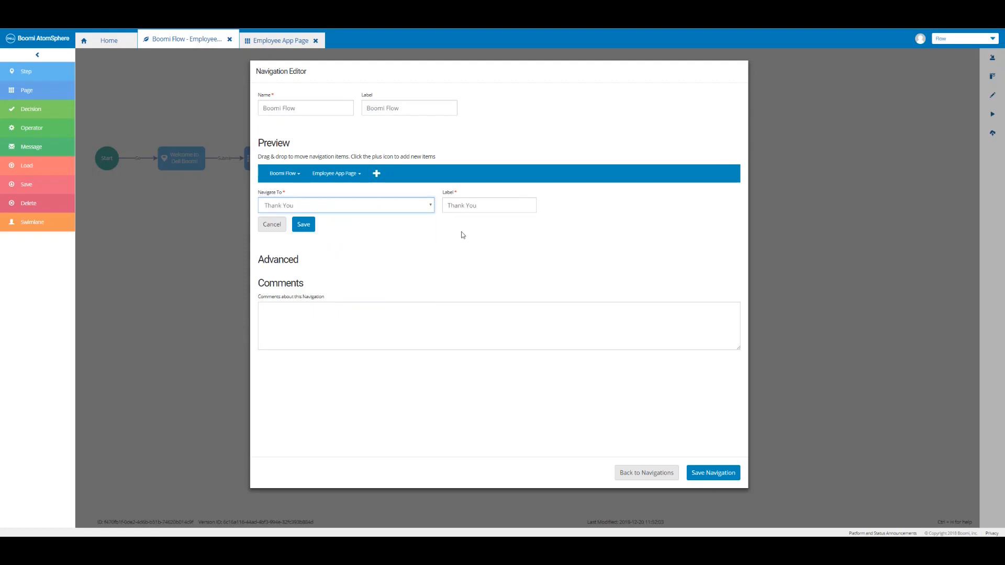
click(303, 224)
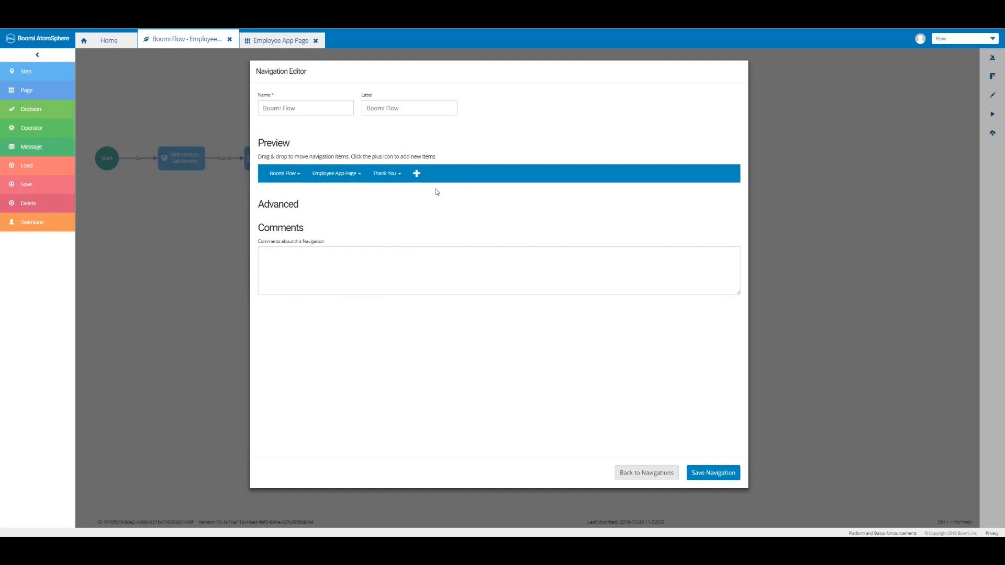
Save the navigation, publish the flow as default with a navigation-added comment, and run it.
click(717, 473)
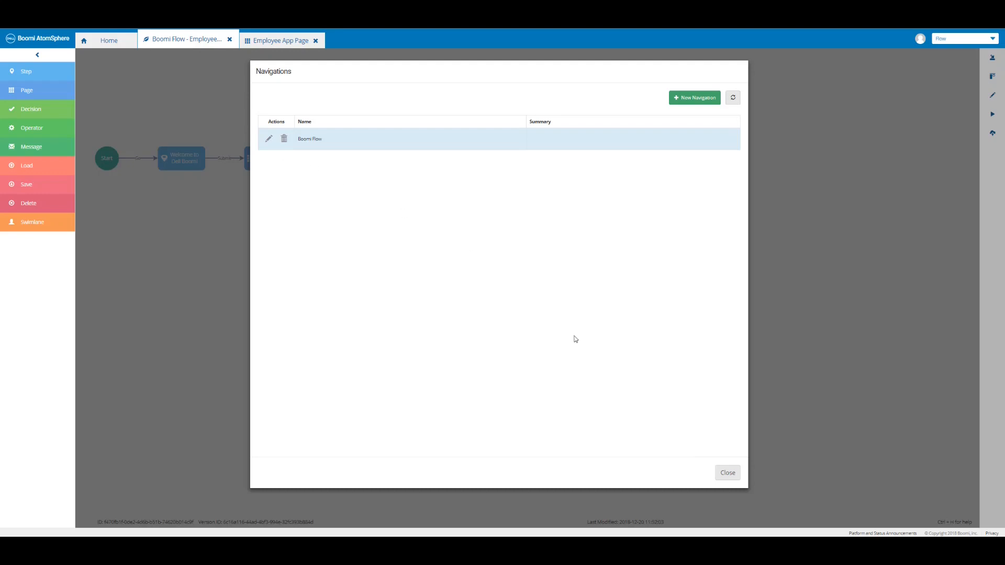
click(730, 474)
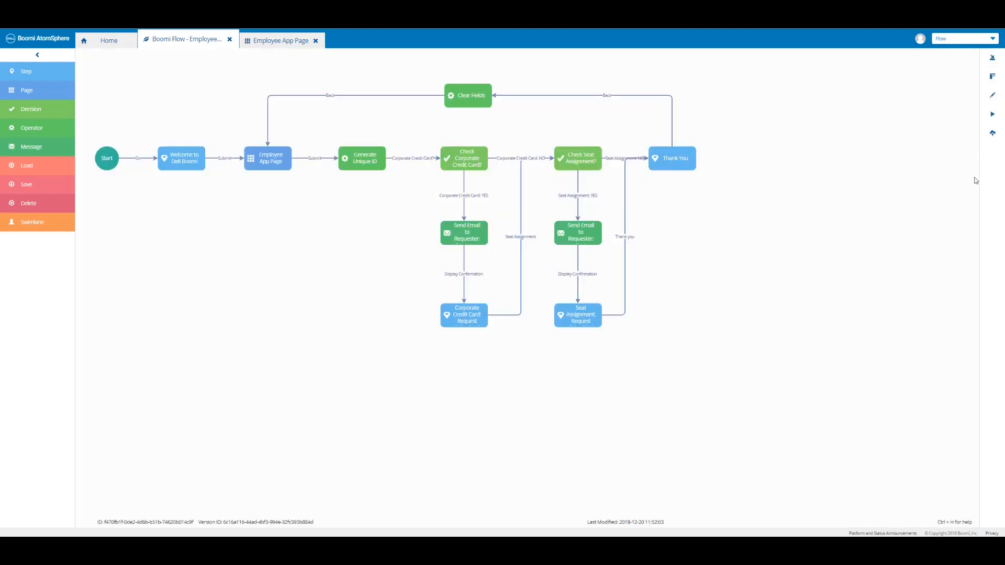
click(993, 137)
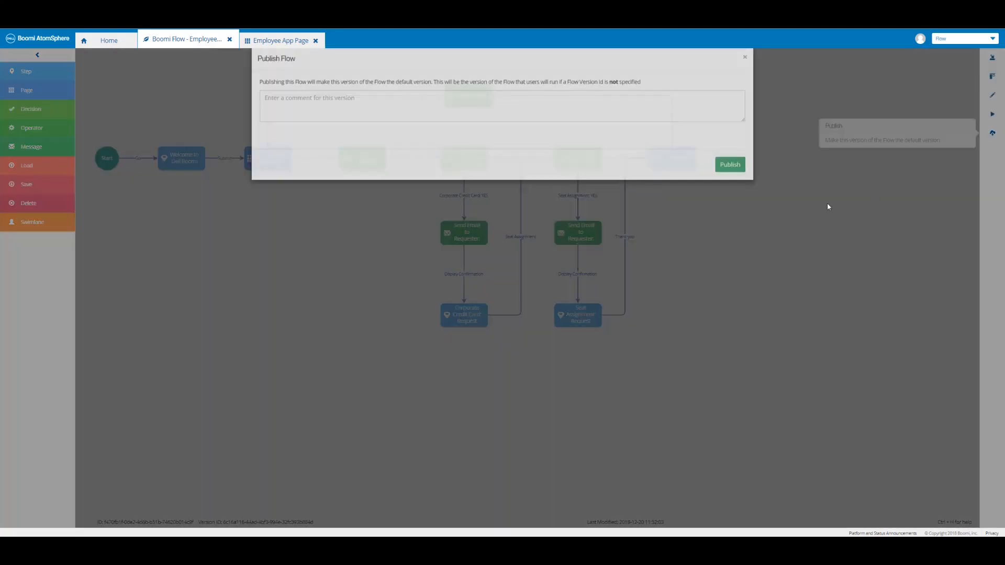
click(377, 109)
text(Boomi Flow - Employee App - Navigation added)
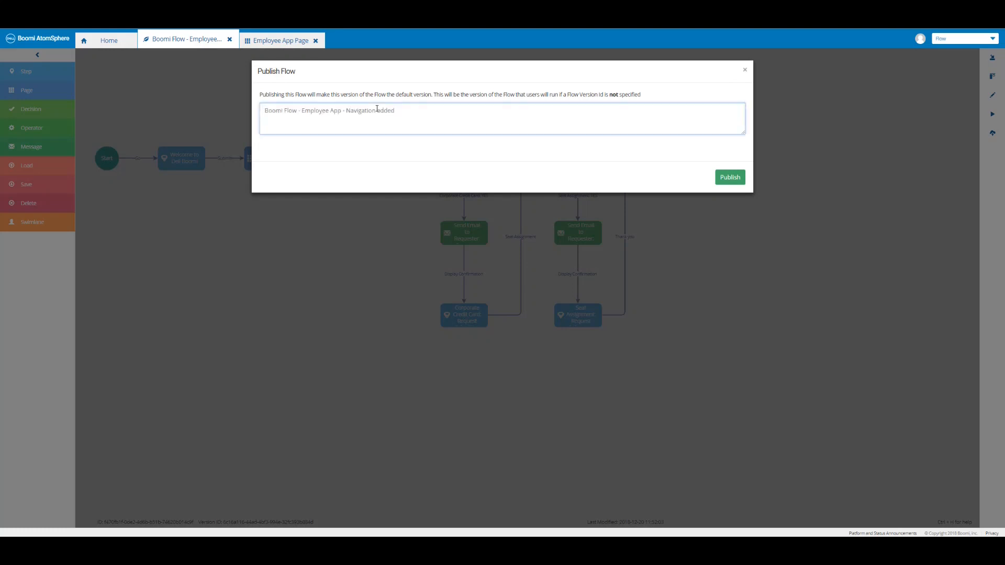
click(729, 179)
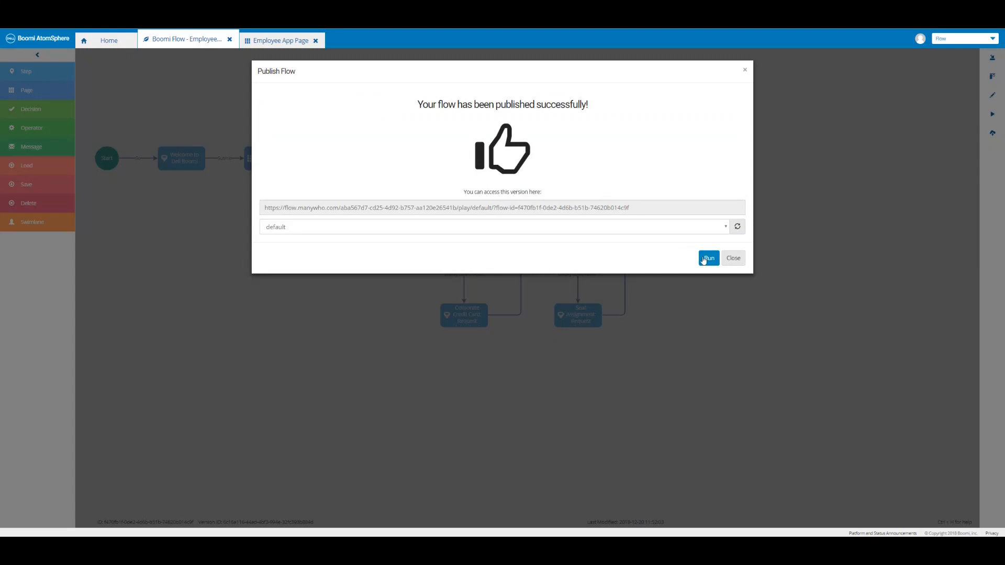
click(707, 259)
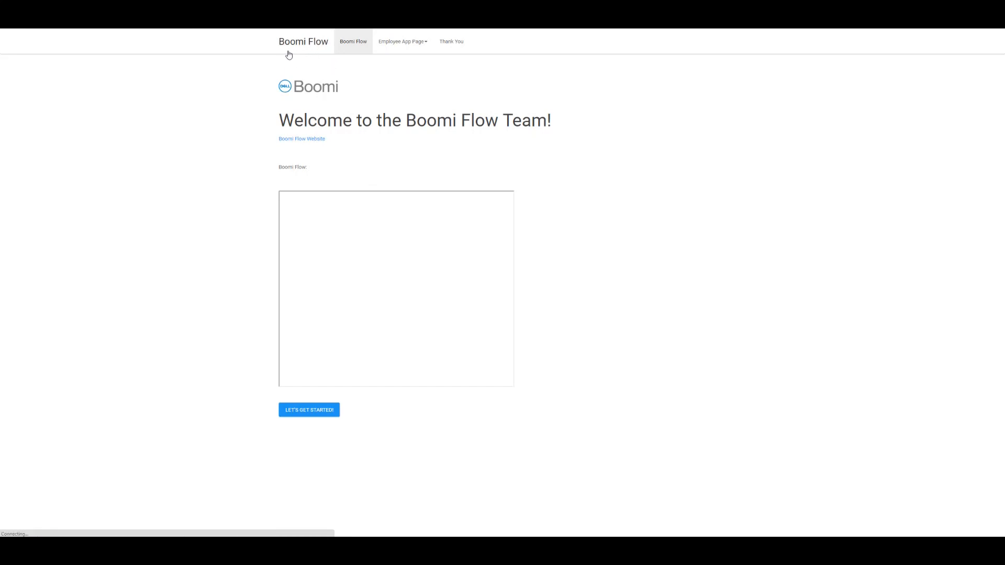
From the Employee App Page menu, open the Corporate Credit Card page and then the new-hire form.
click(356, 50)
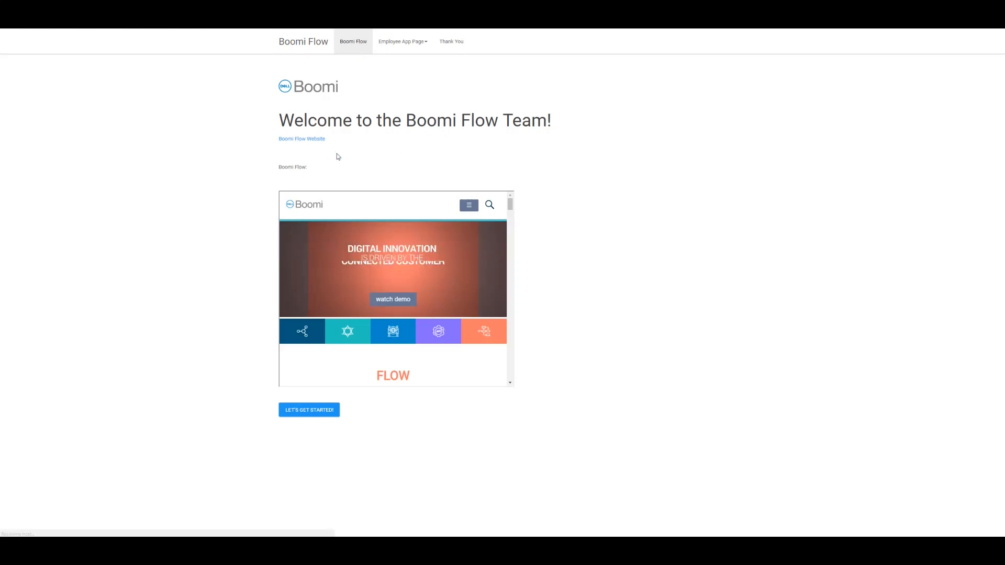
click(417, 42)
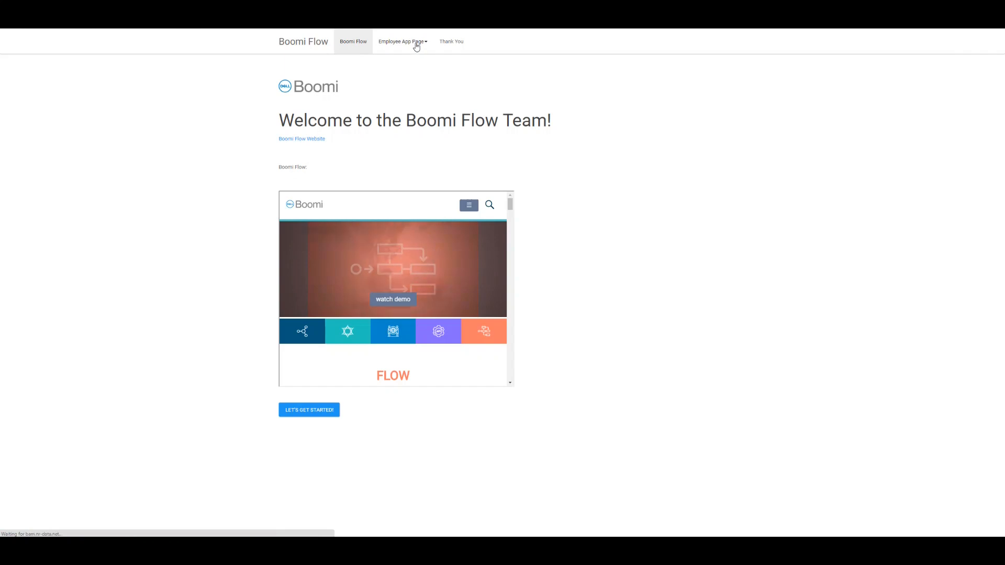
click(416, 45)
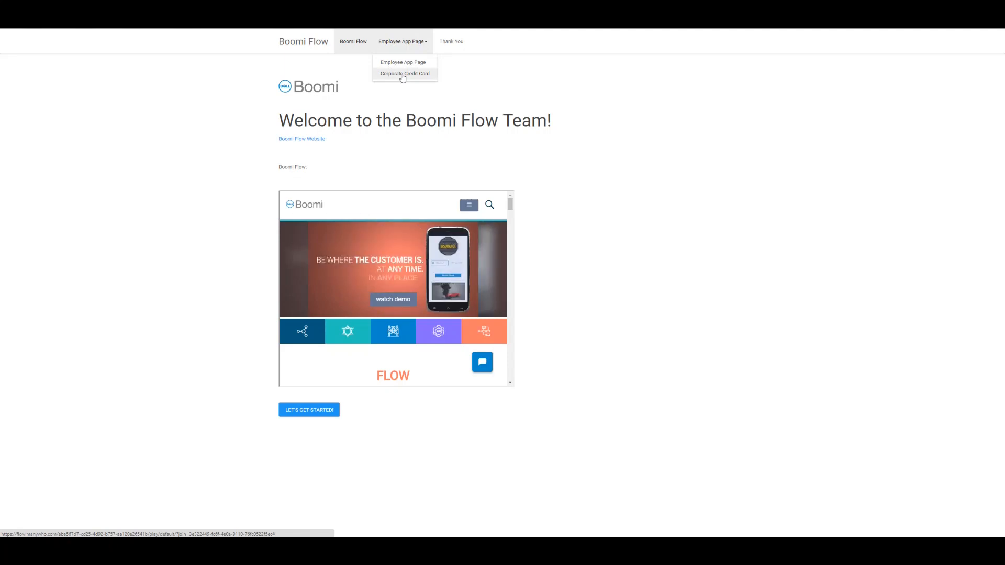
click(402, 75)
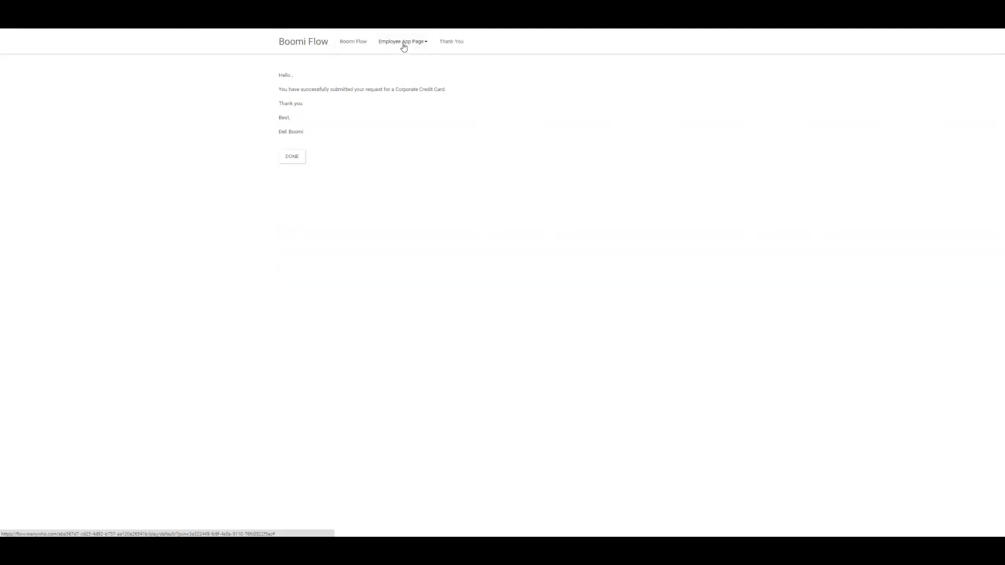
click(404, 46)
click(401, 63)
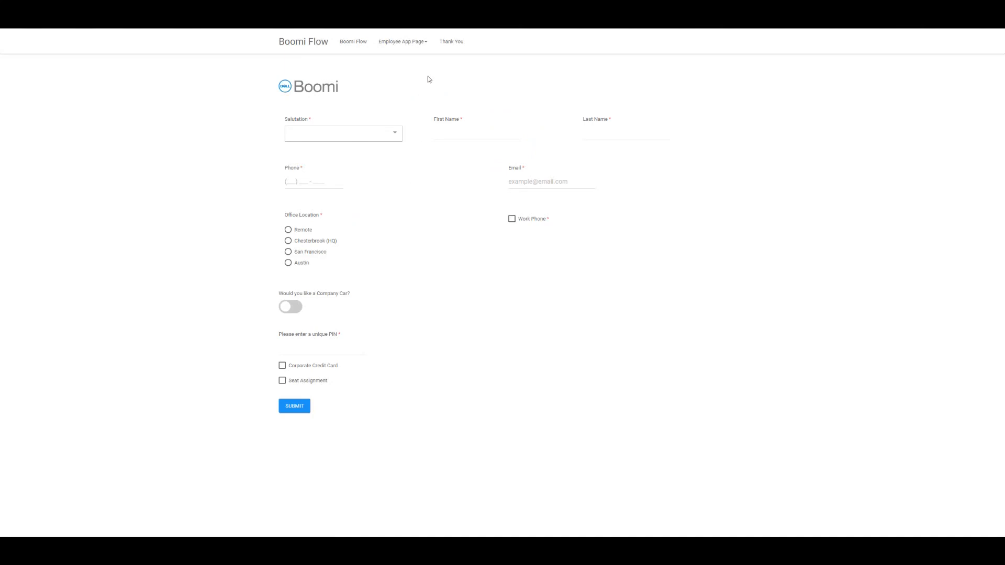
Check the Thank You and Boomi Flow entries, then close the publish confirmation.
click(455, 46)
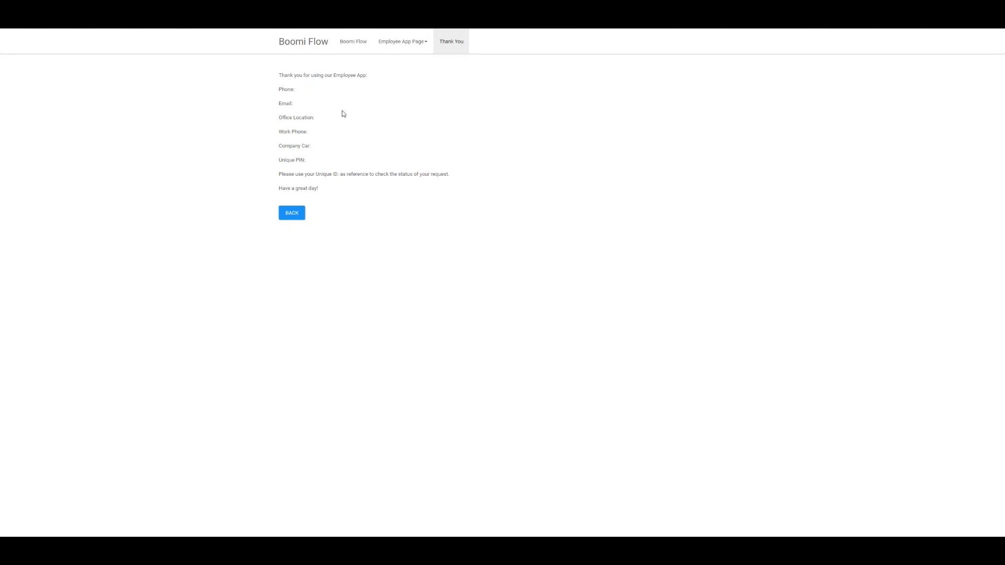
click(352, 47)
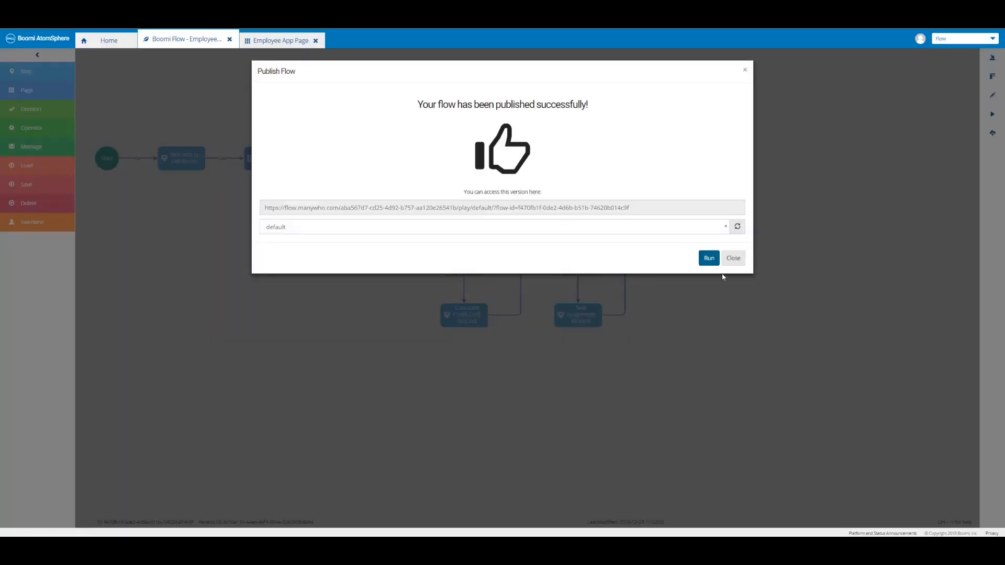
click(732, 258)
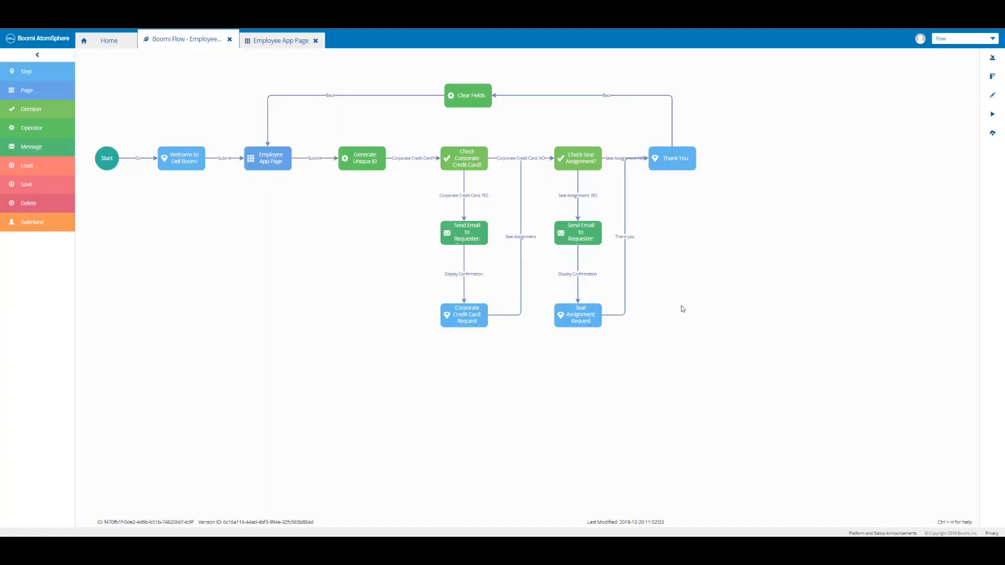